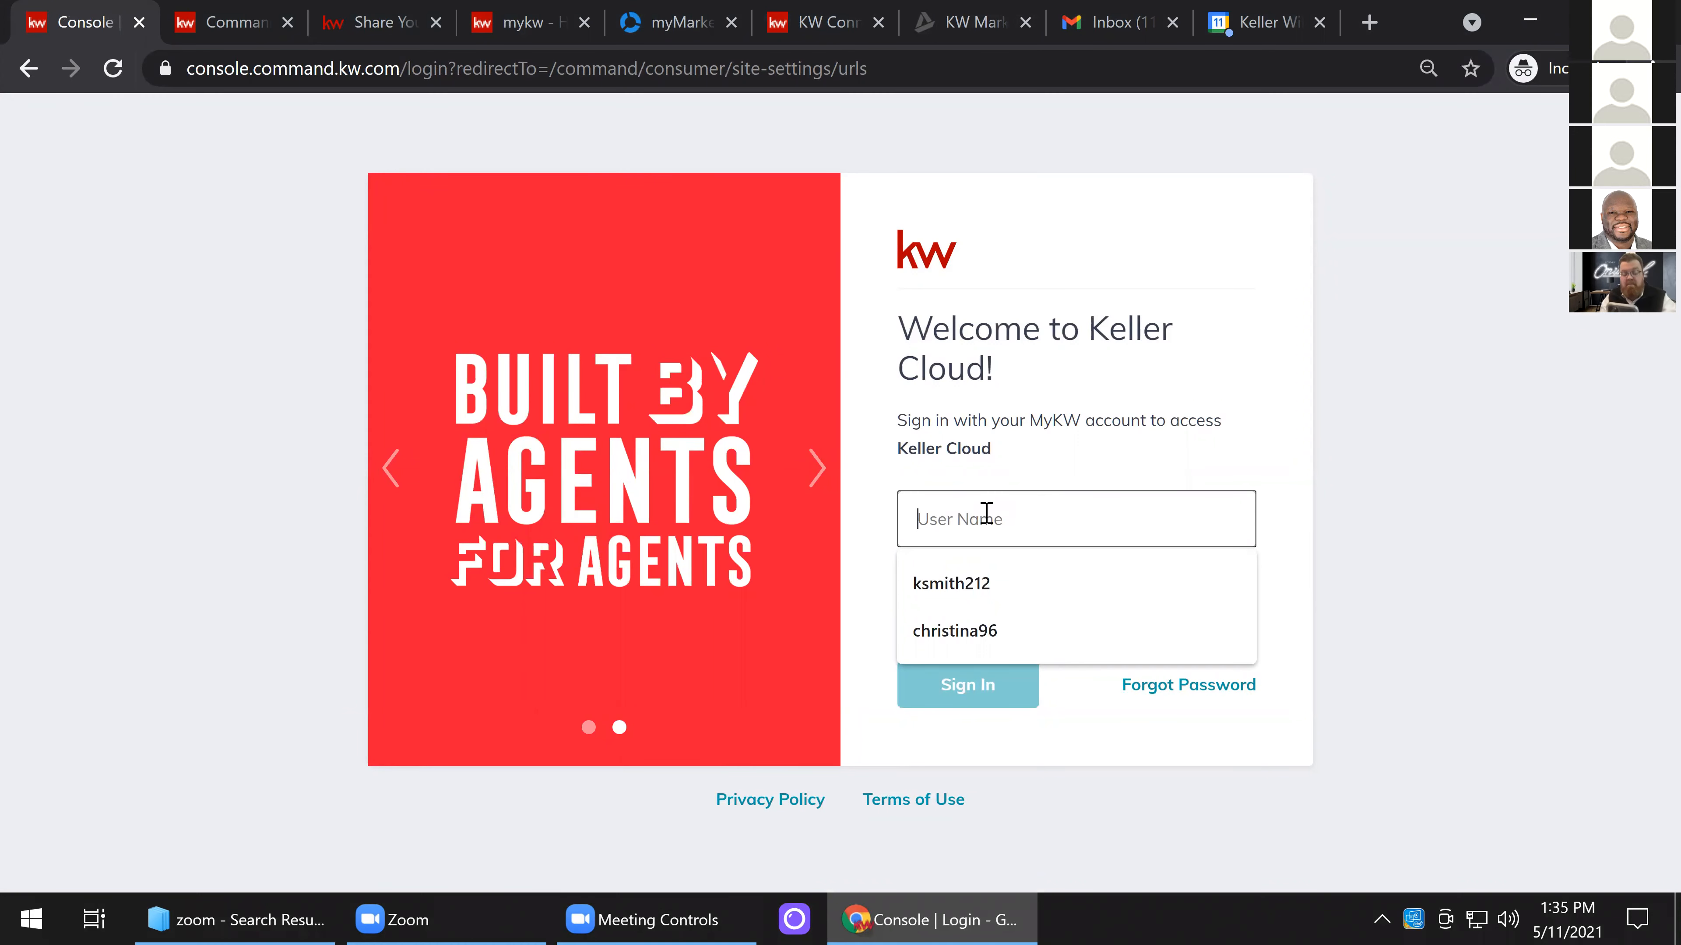
- Sign in to the Keller Cloud console with the saved username and the account password
{"action": "left_click", "coordinate": [1001, 587]}
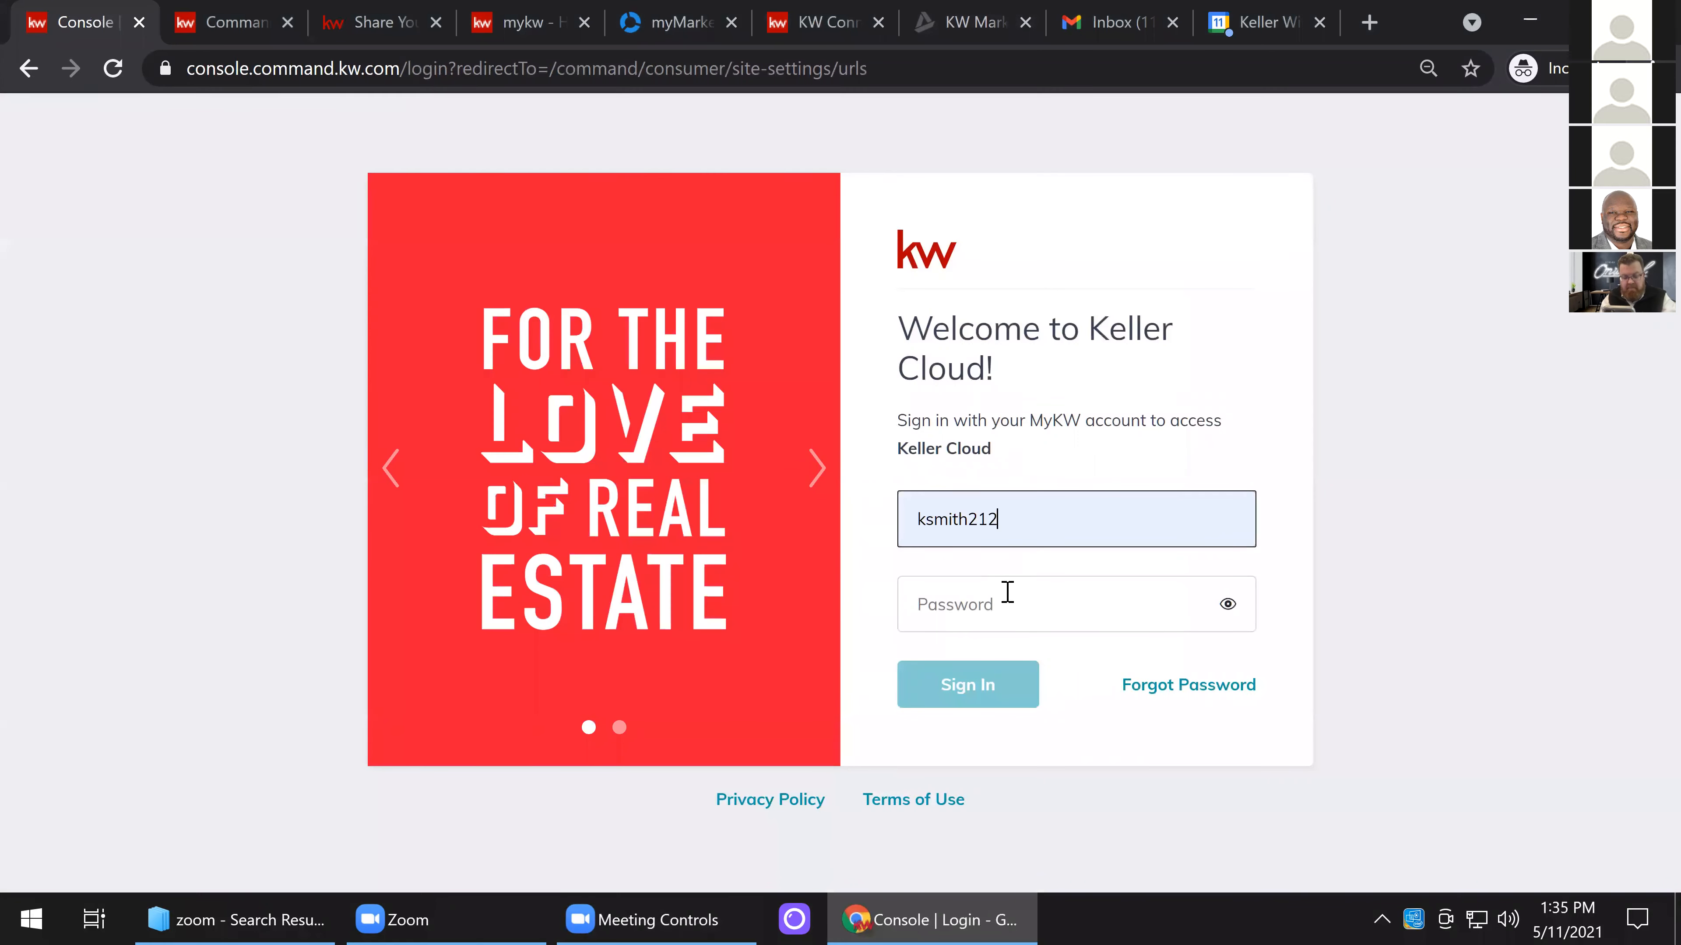
{"action": "left_click", "coordinate": [1008, 609]}
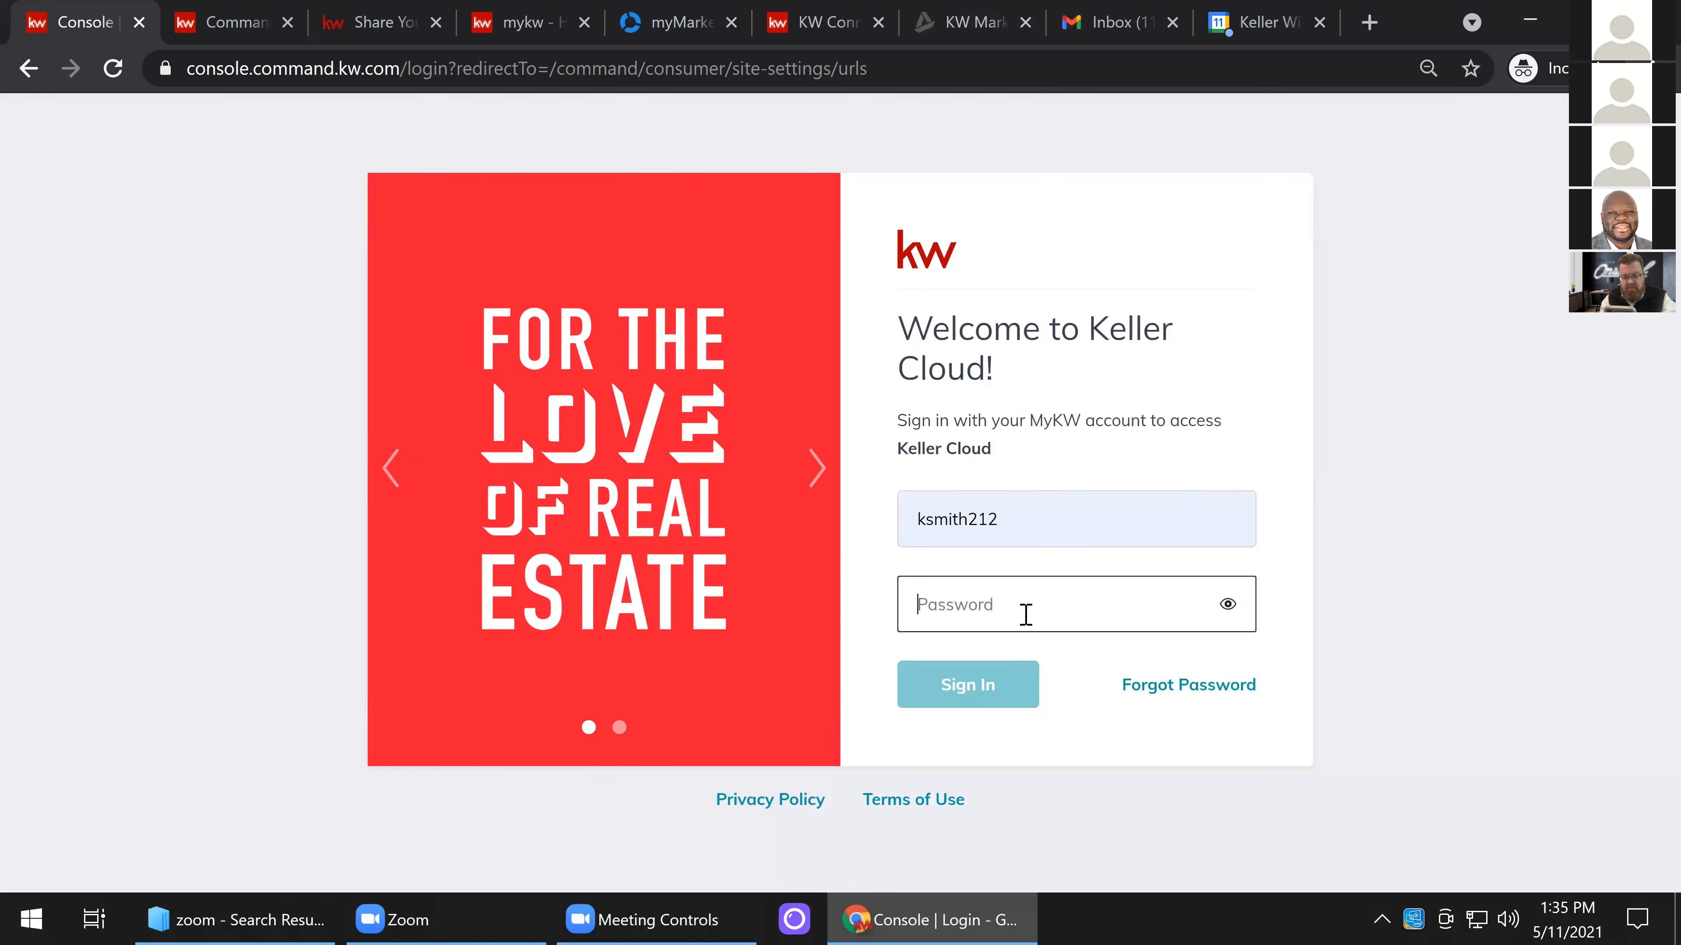
{"action": "type", "text": "***"}
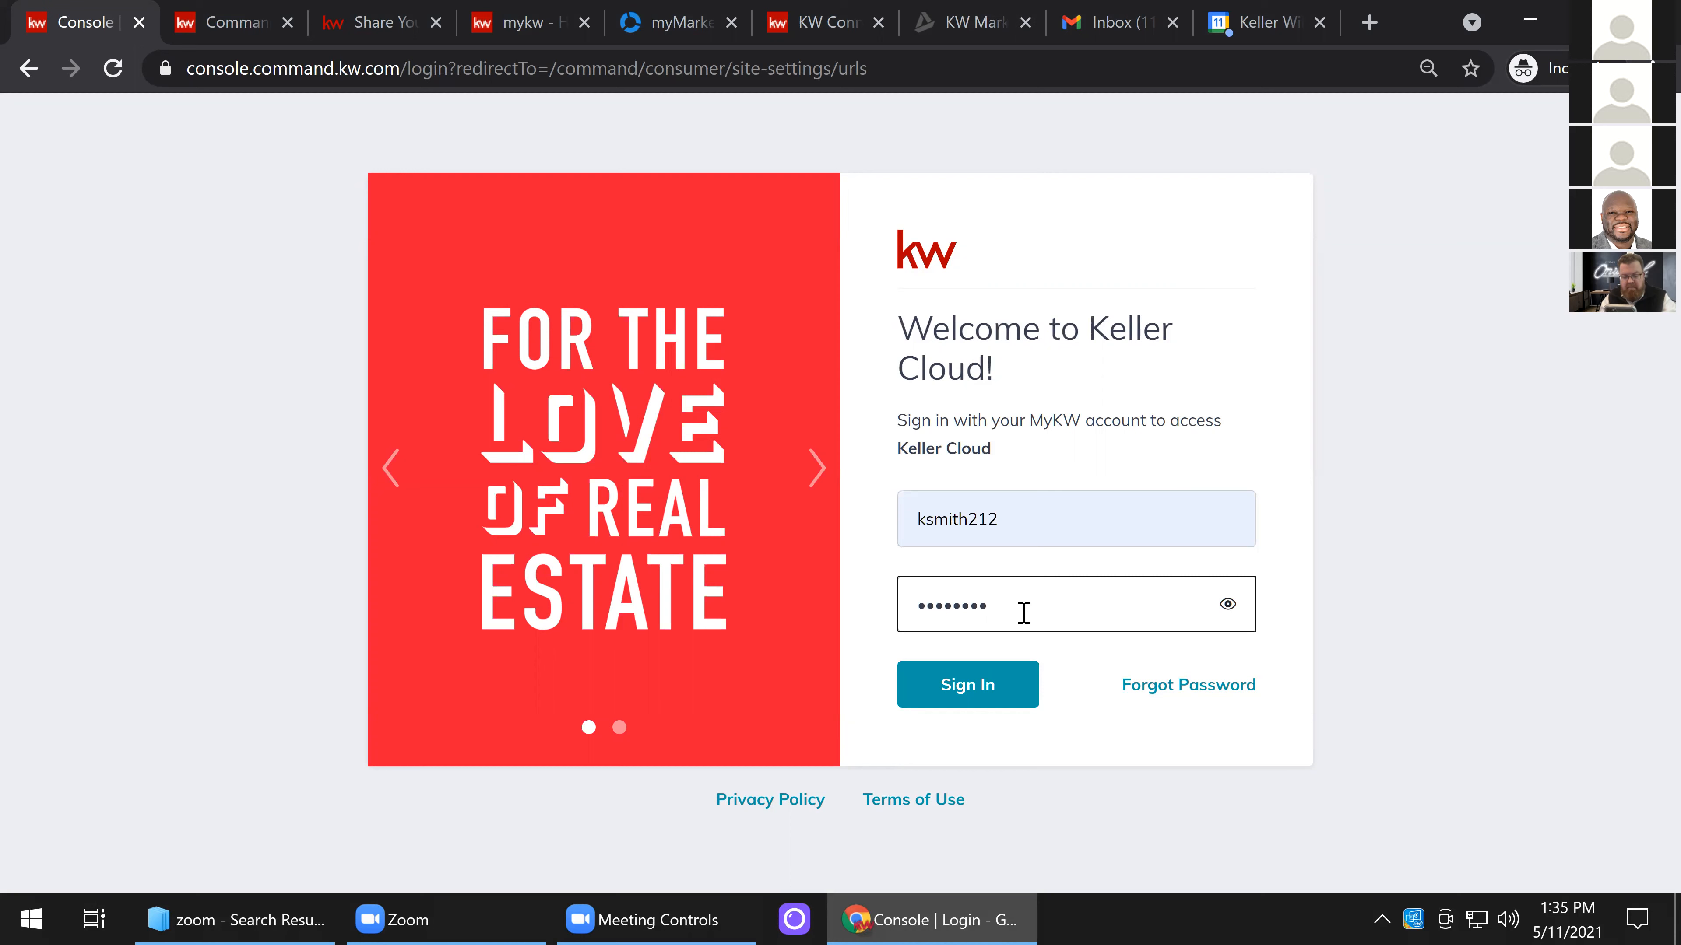
{"action": "left_click", "coordinate": [973, 701]}
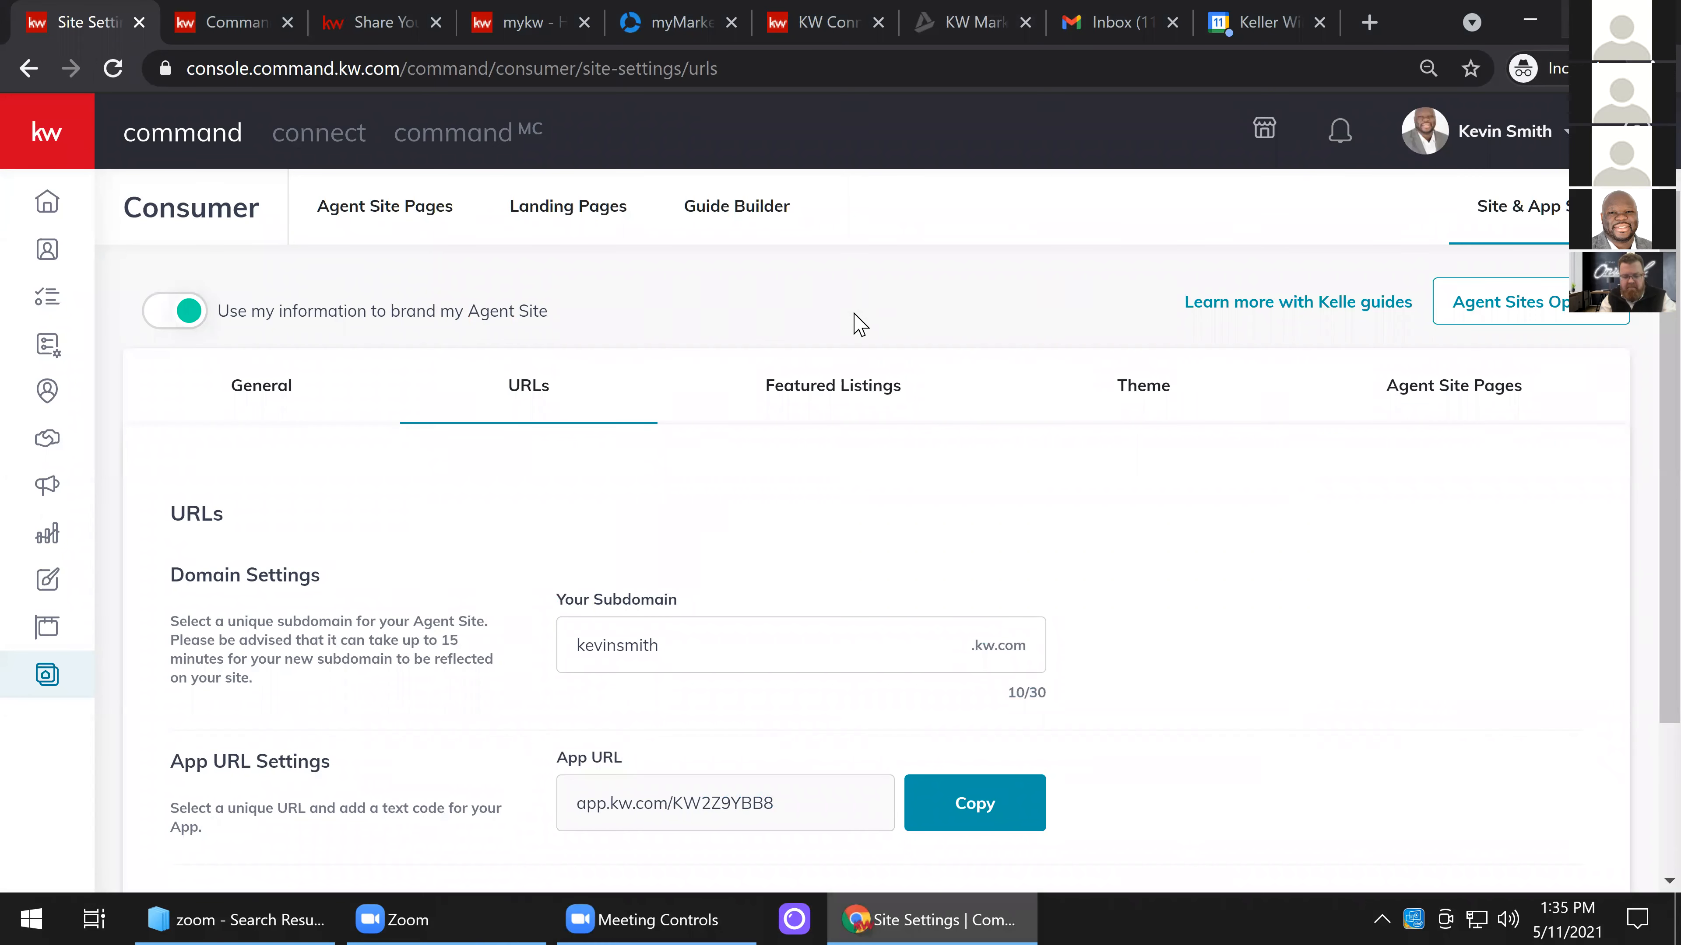
- Open Settings from the profile menu to view connected apps like DocuSign and Dotloop
{"action": "left_click", "coordinate": [1478, 135]}
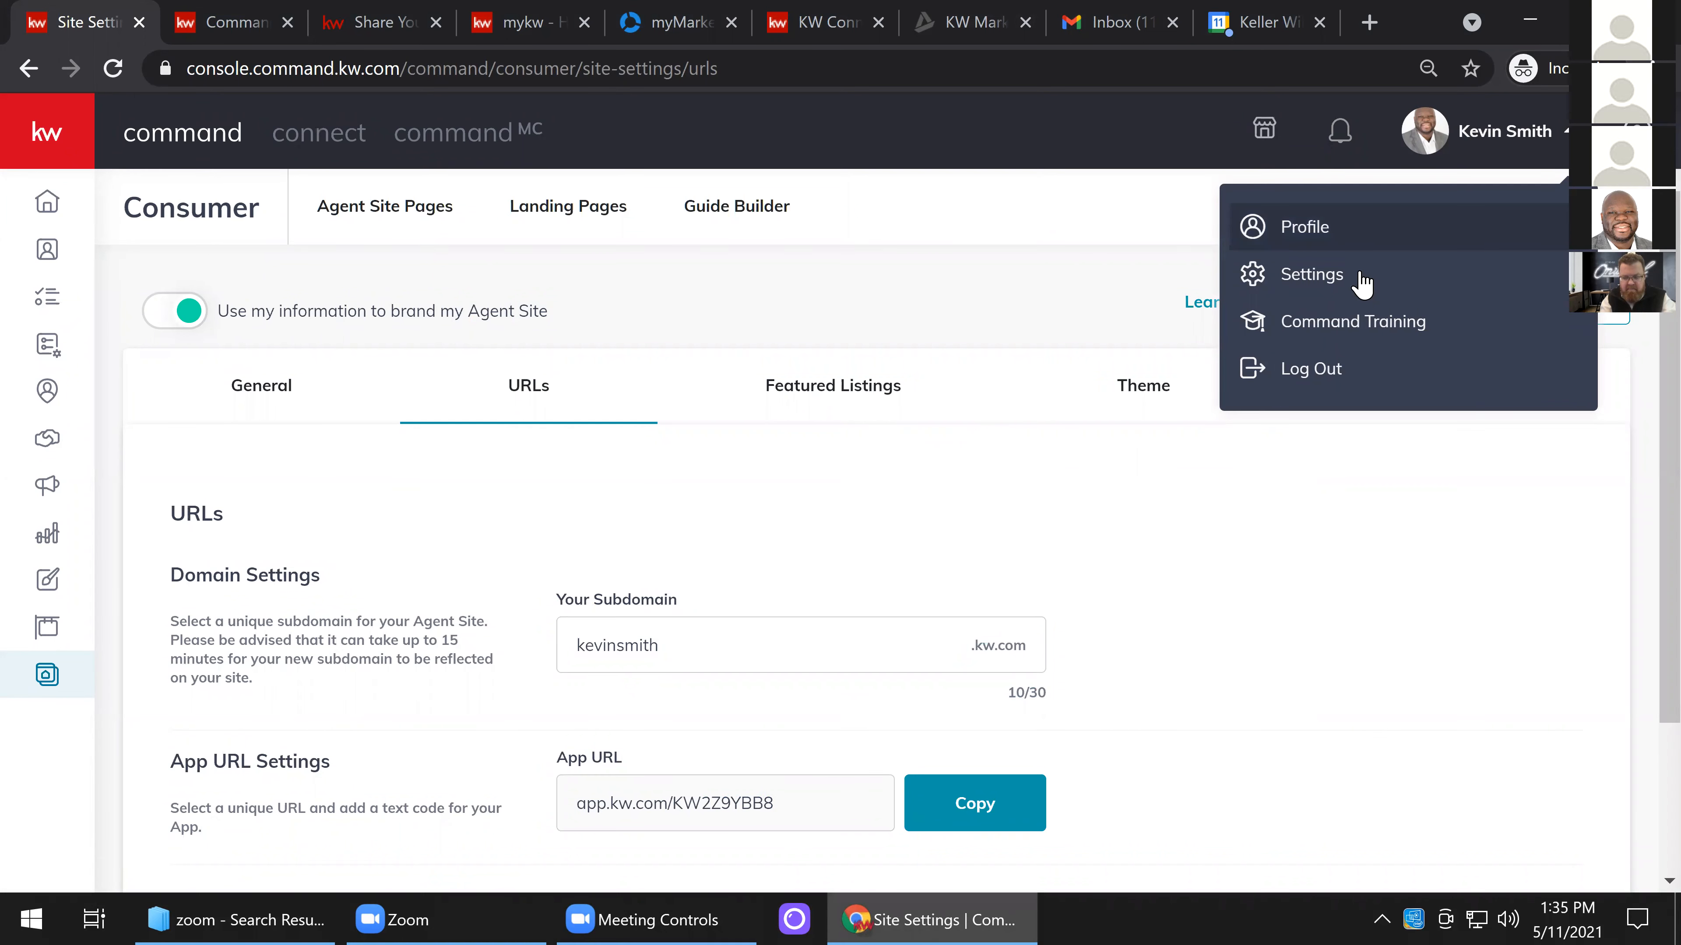
{"action": "left_click", "coordinate": [1334, 284]}
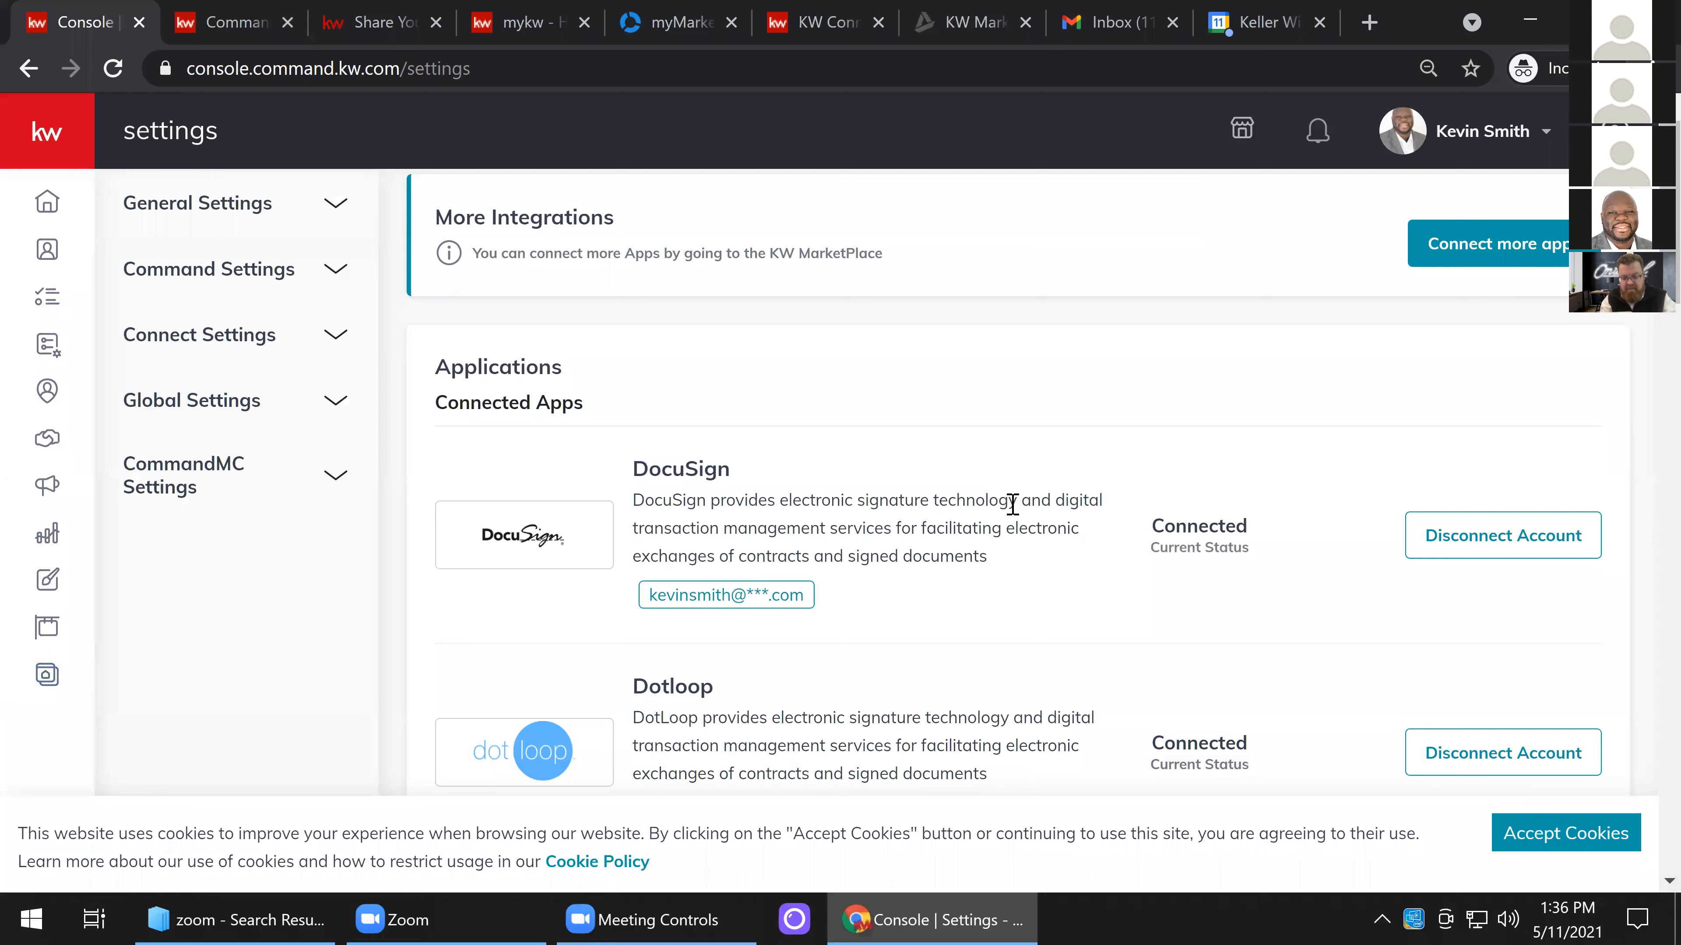
{"action": "scroll", "coordinate": [1013, 505], "scroll_direction": "down", "scroll_amount": 1}
{"action": "scroll", "coordinate": [1012, 504], "scroll_direction": "down", "scroll_amount": 1}
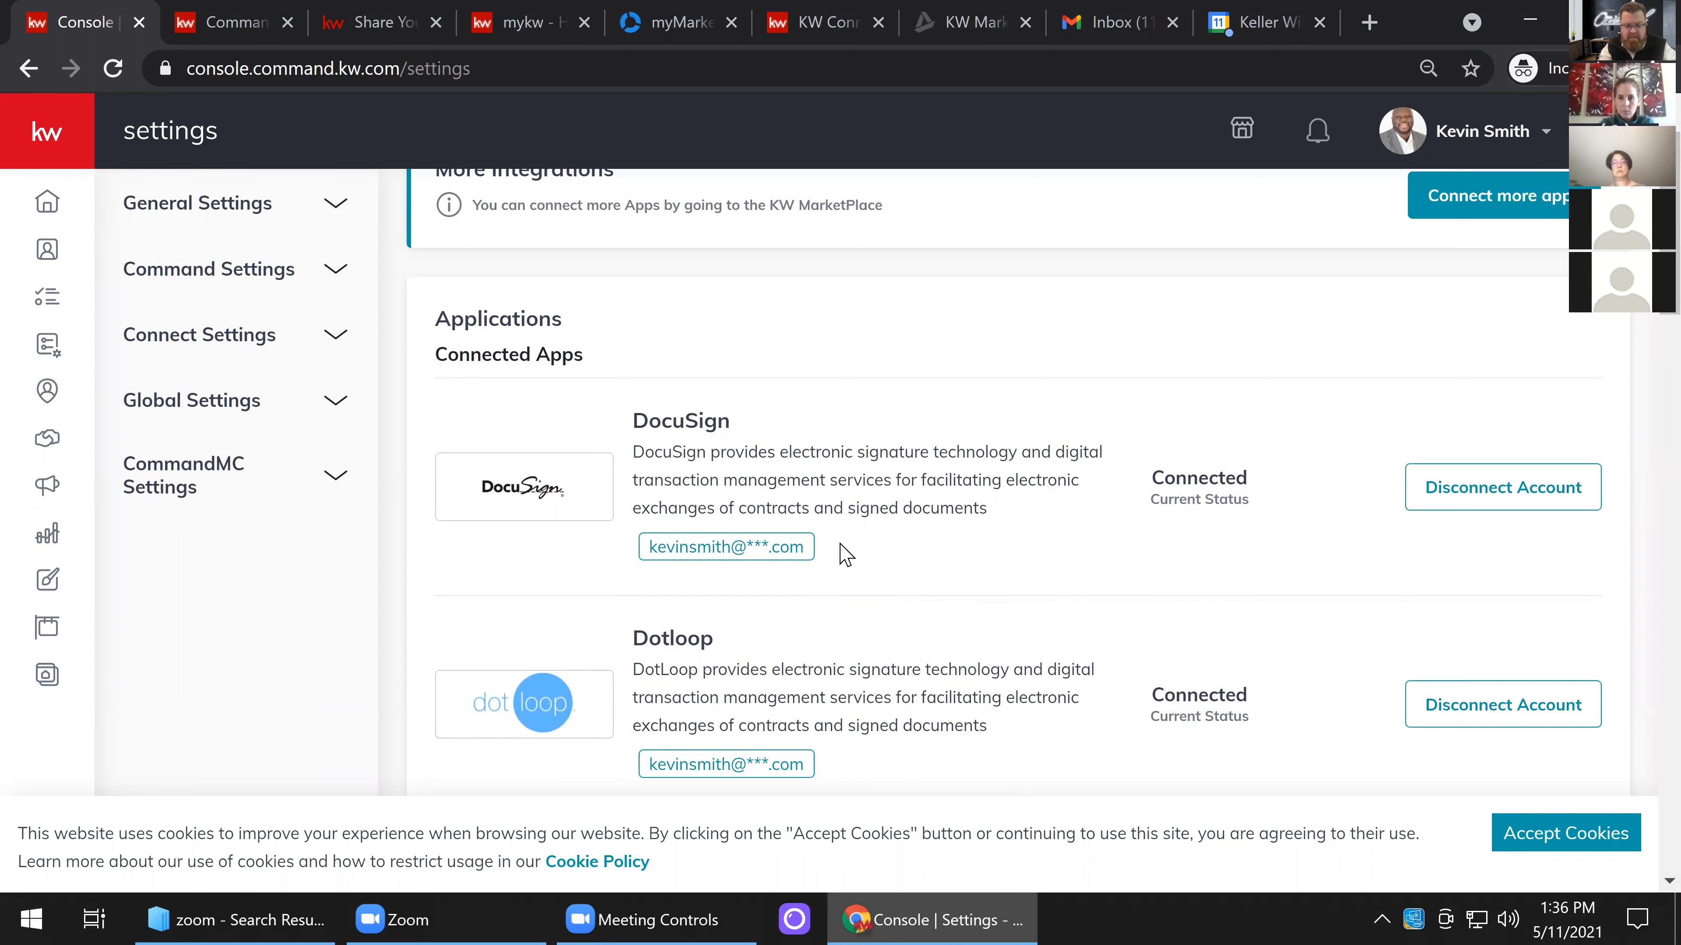
{"action": "scroll", "coordinate": [847, 552], "scroll_direction": "down", "scroll_amount": 2}
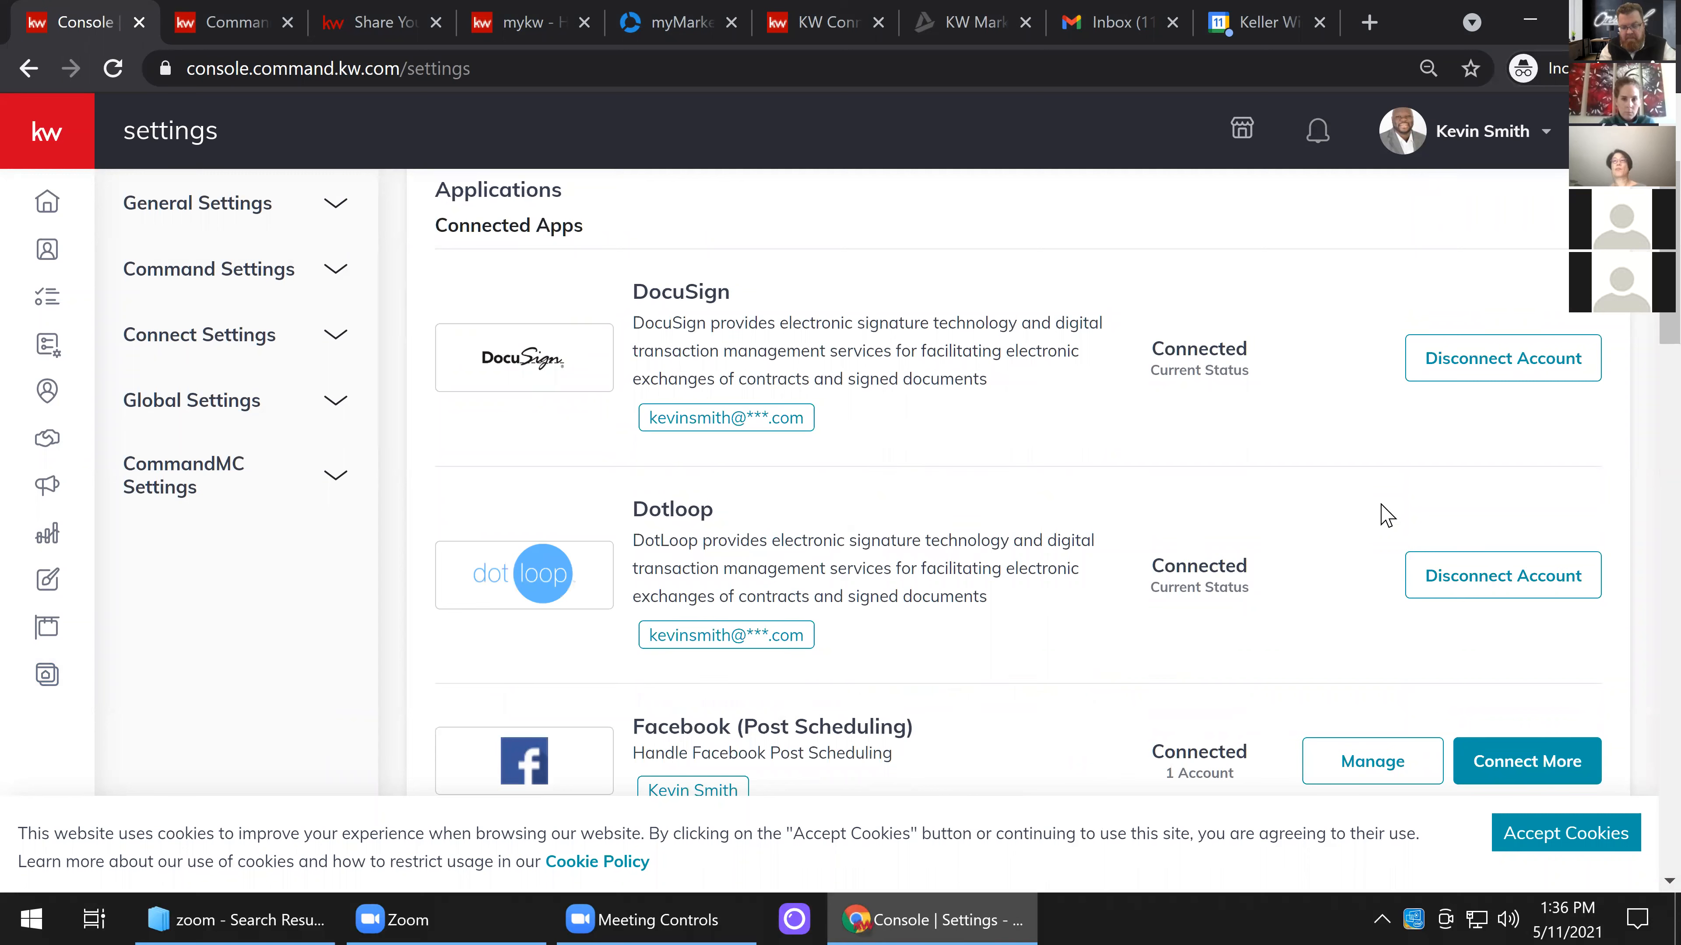
{"action": "mouse_move", "coordinate": [304, 910]}
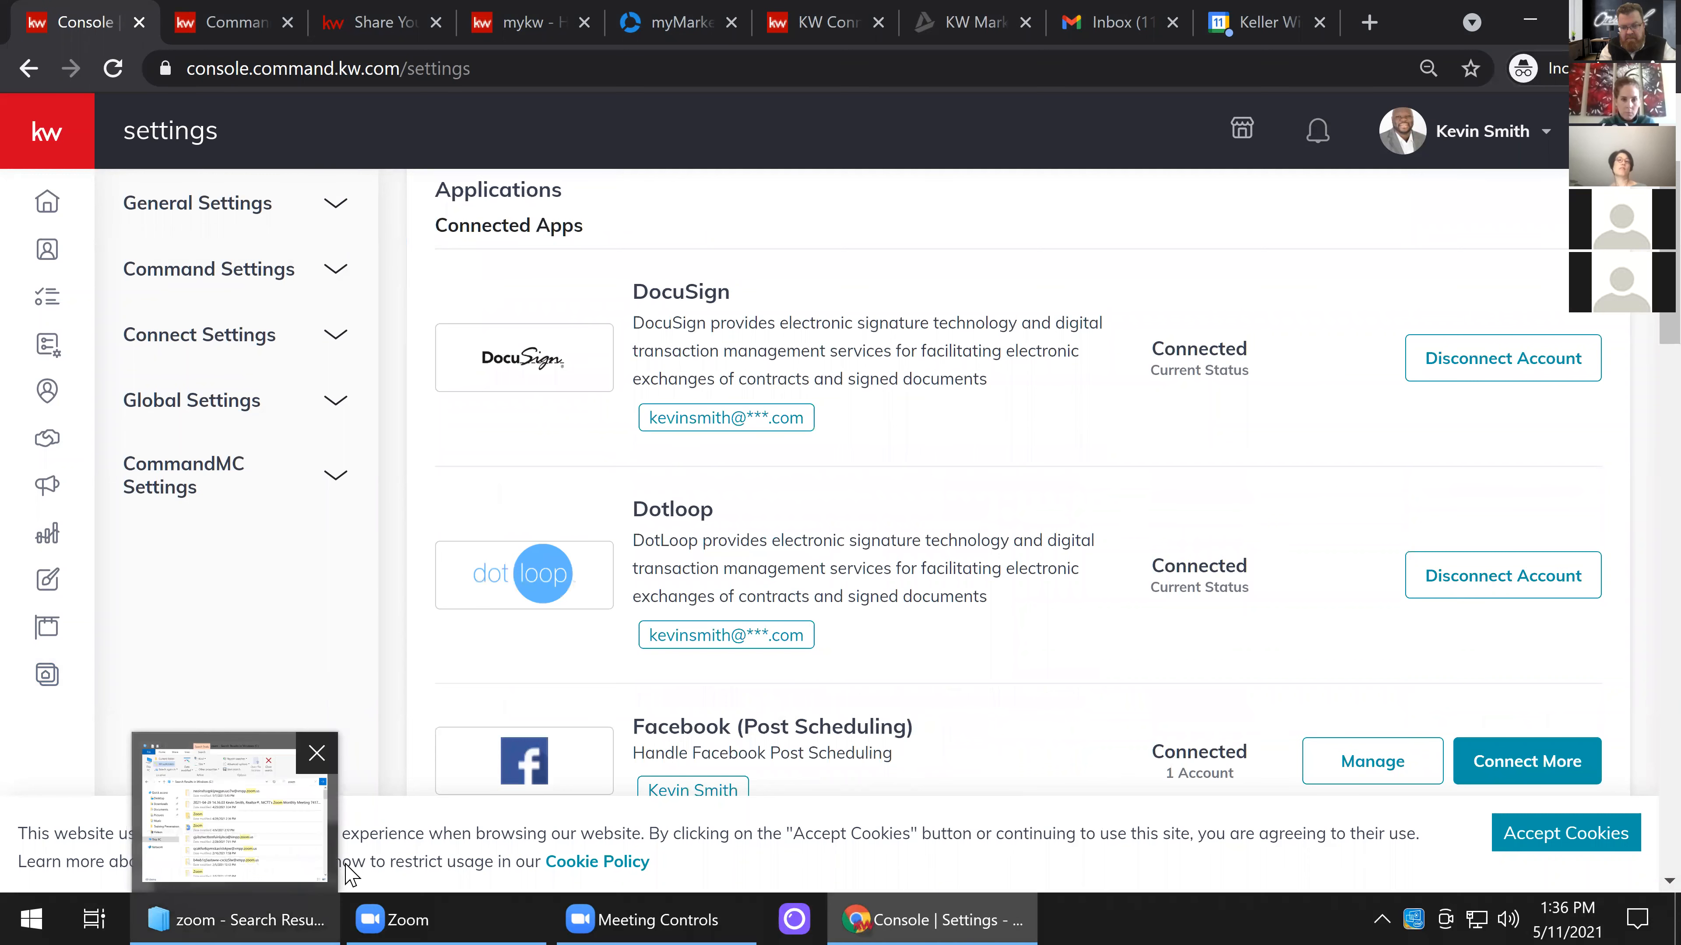
{"action": "left_click", "coordinate": [345, 864]}
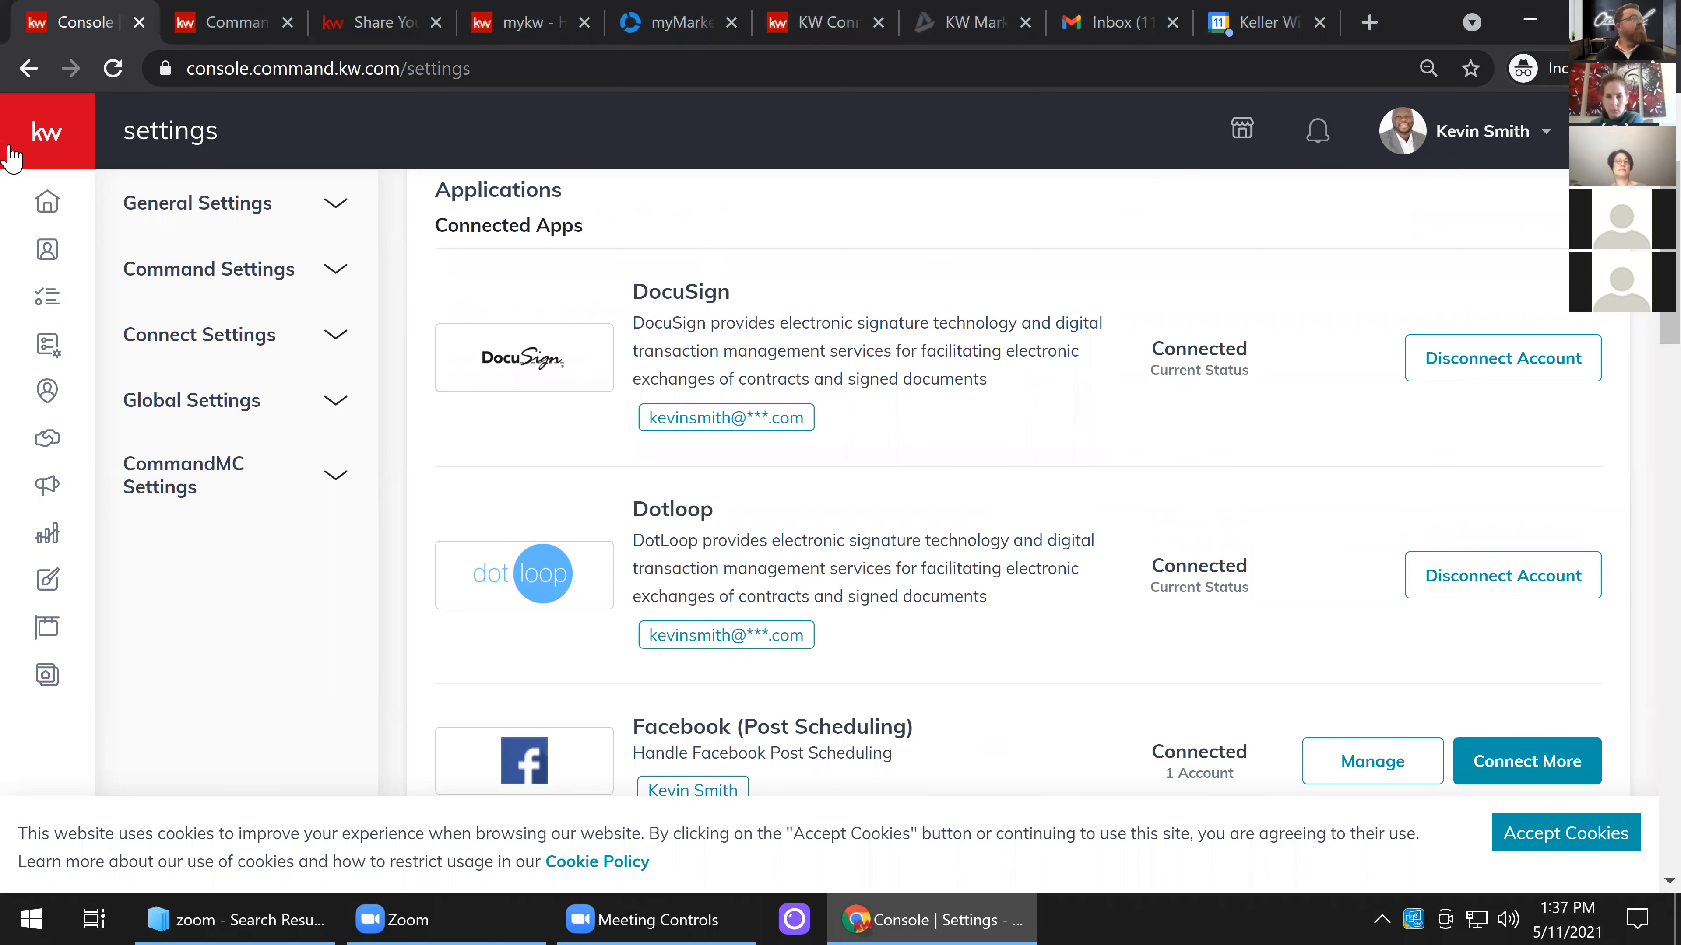
- Start a new contact from the Contacts list with Full Name 'Buyer 1'
{"action": "left_click", "coordinate": [47, 252]}
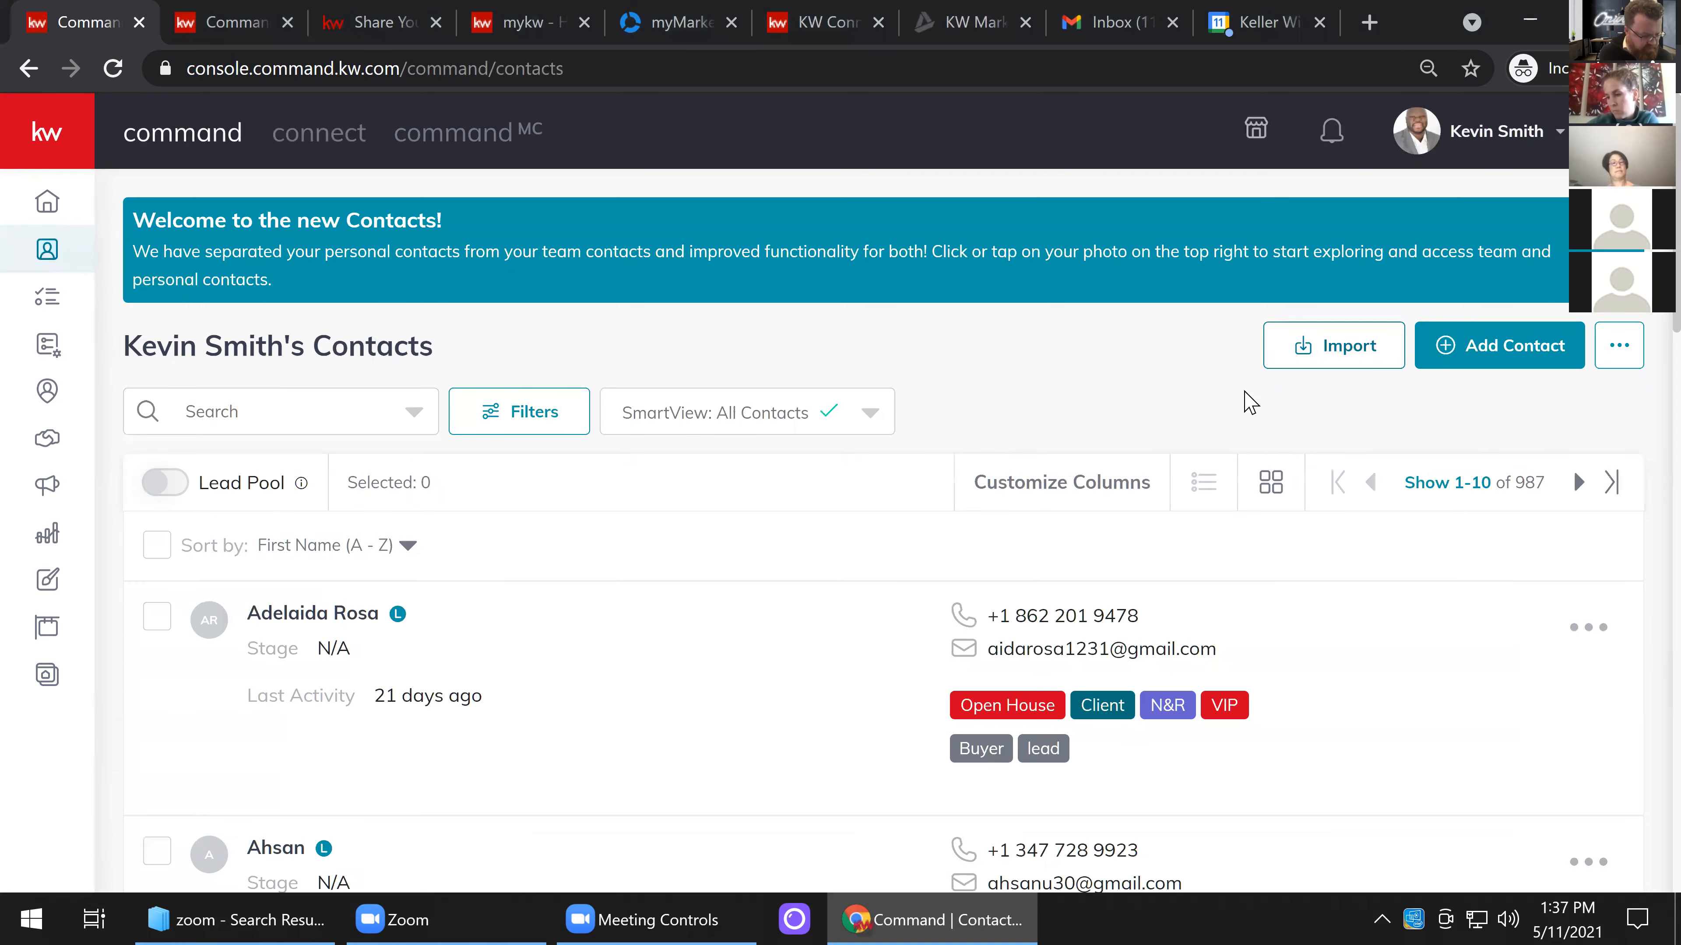
{"action": "left_click", "coordinate": [1482, 344]}
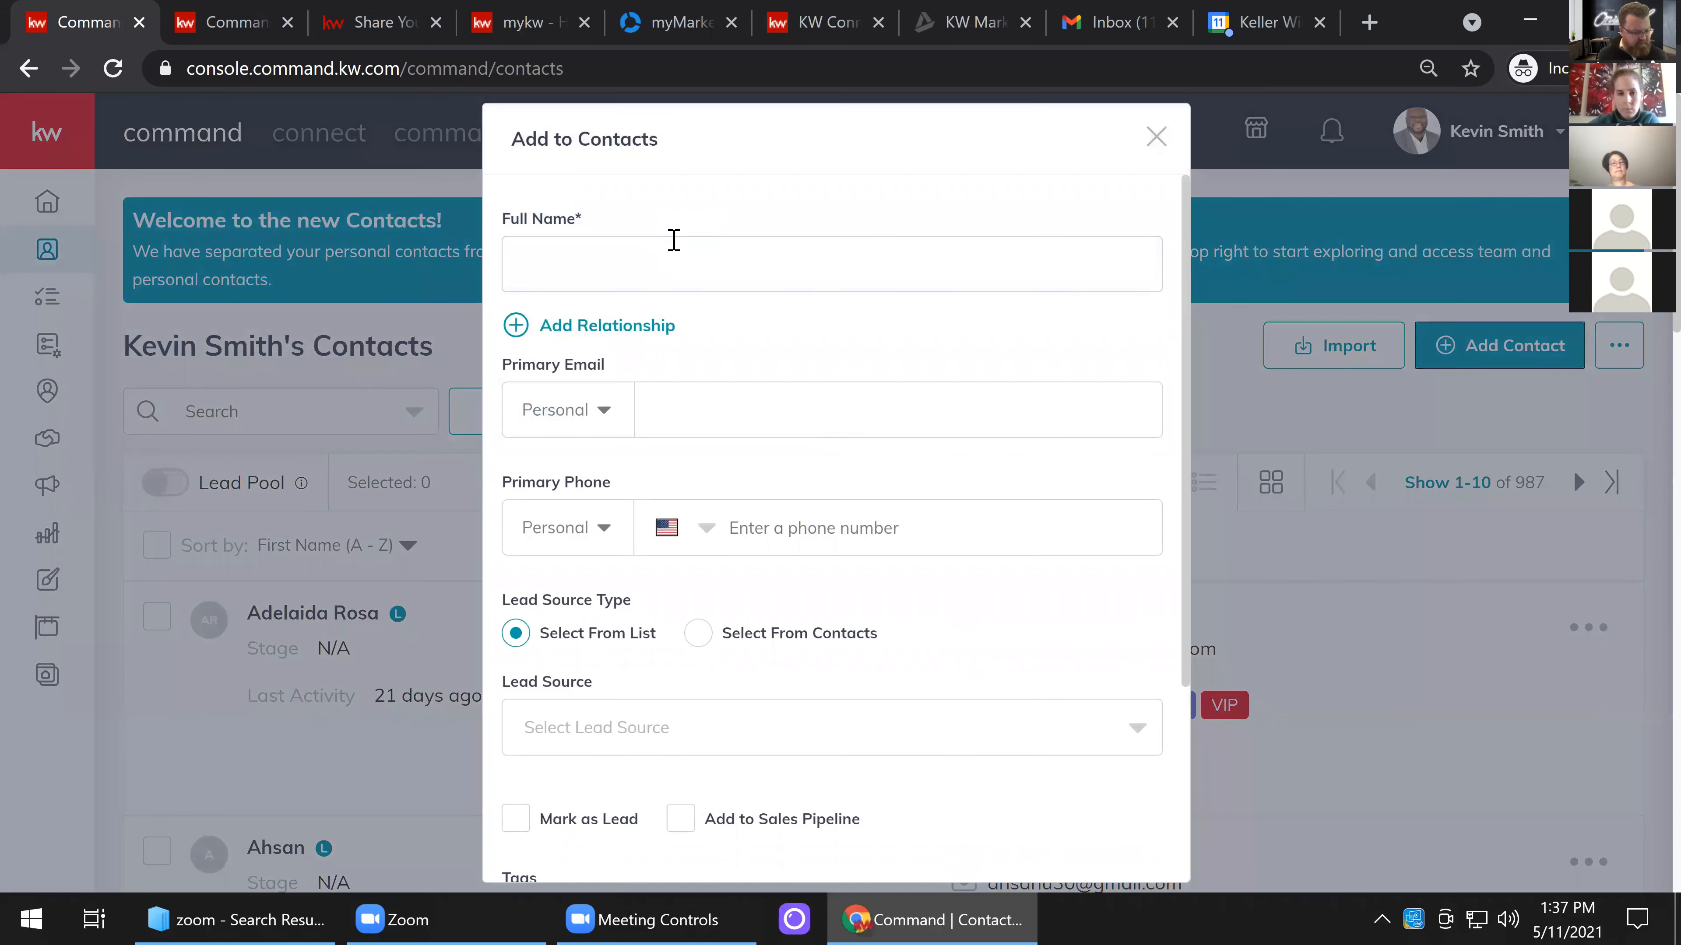
{"action": "left_click", "coordinate": [662, 258]}
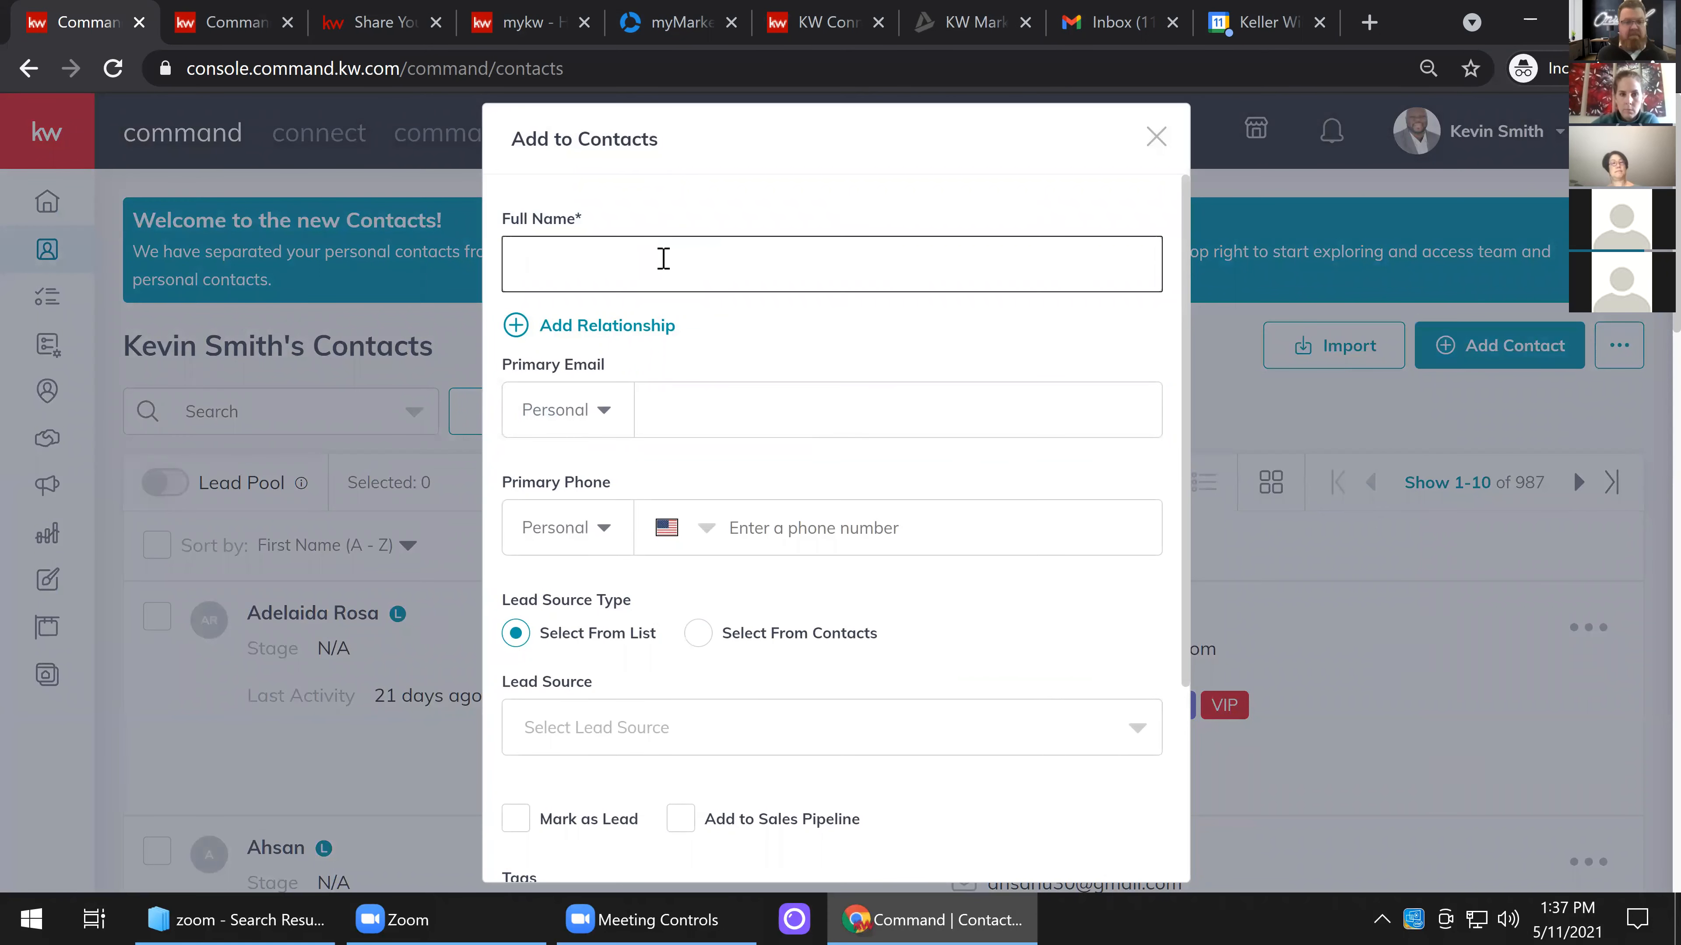
{"action": "type", "text": "Buyer 1"}
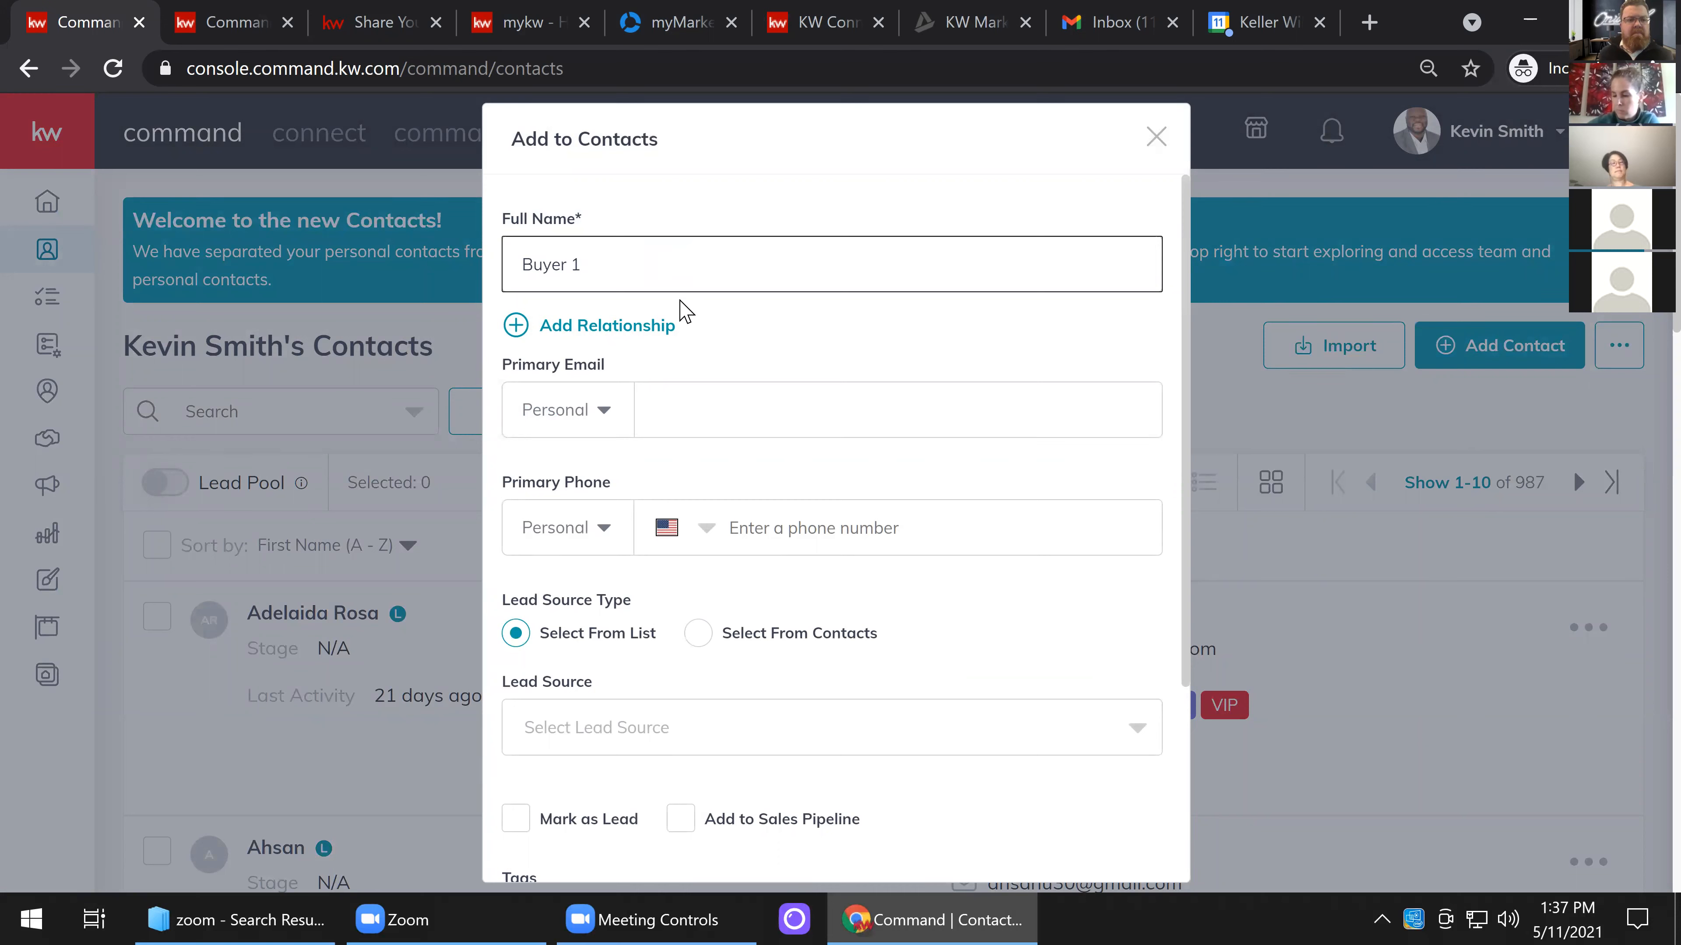
- Enter the buyer's phone number, mistakenly into the Primary Email field
{"action": "left_click", "coordinate": [855, 404]}
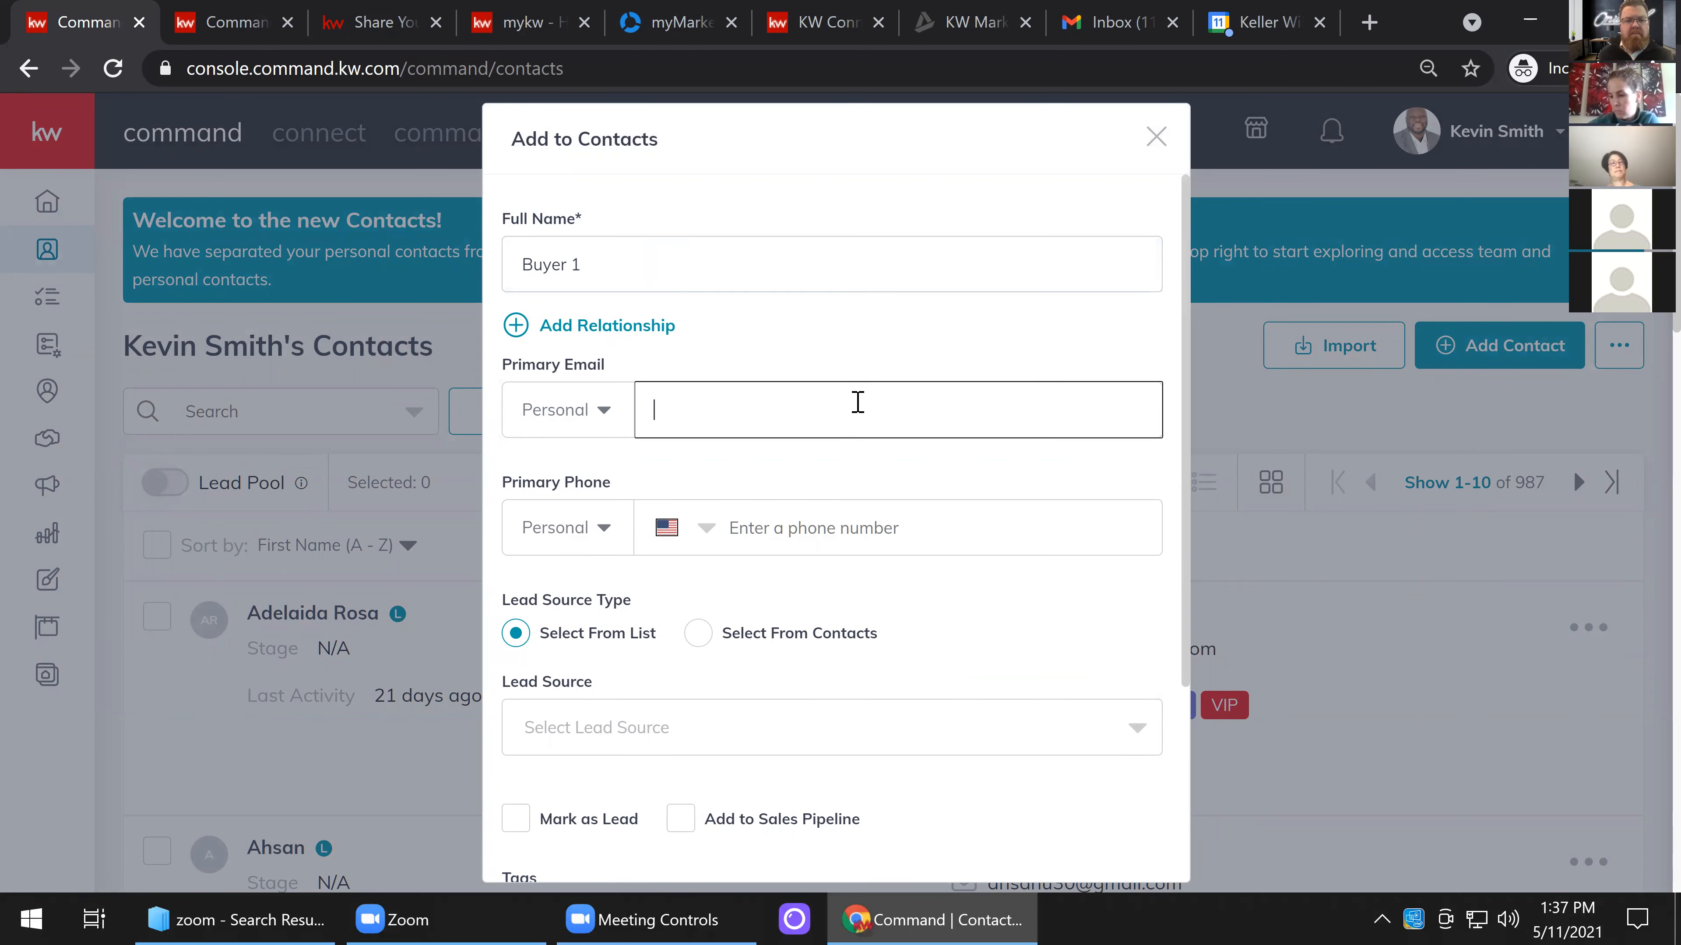
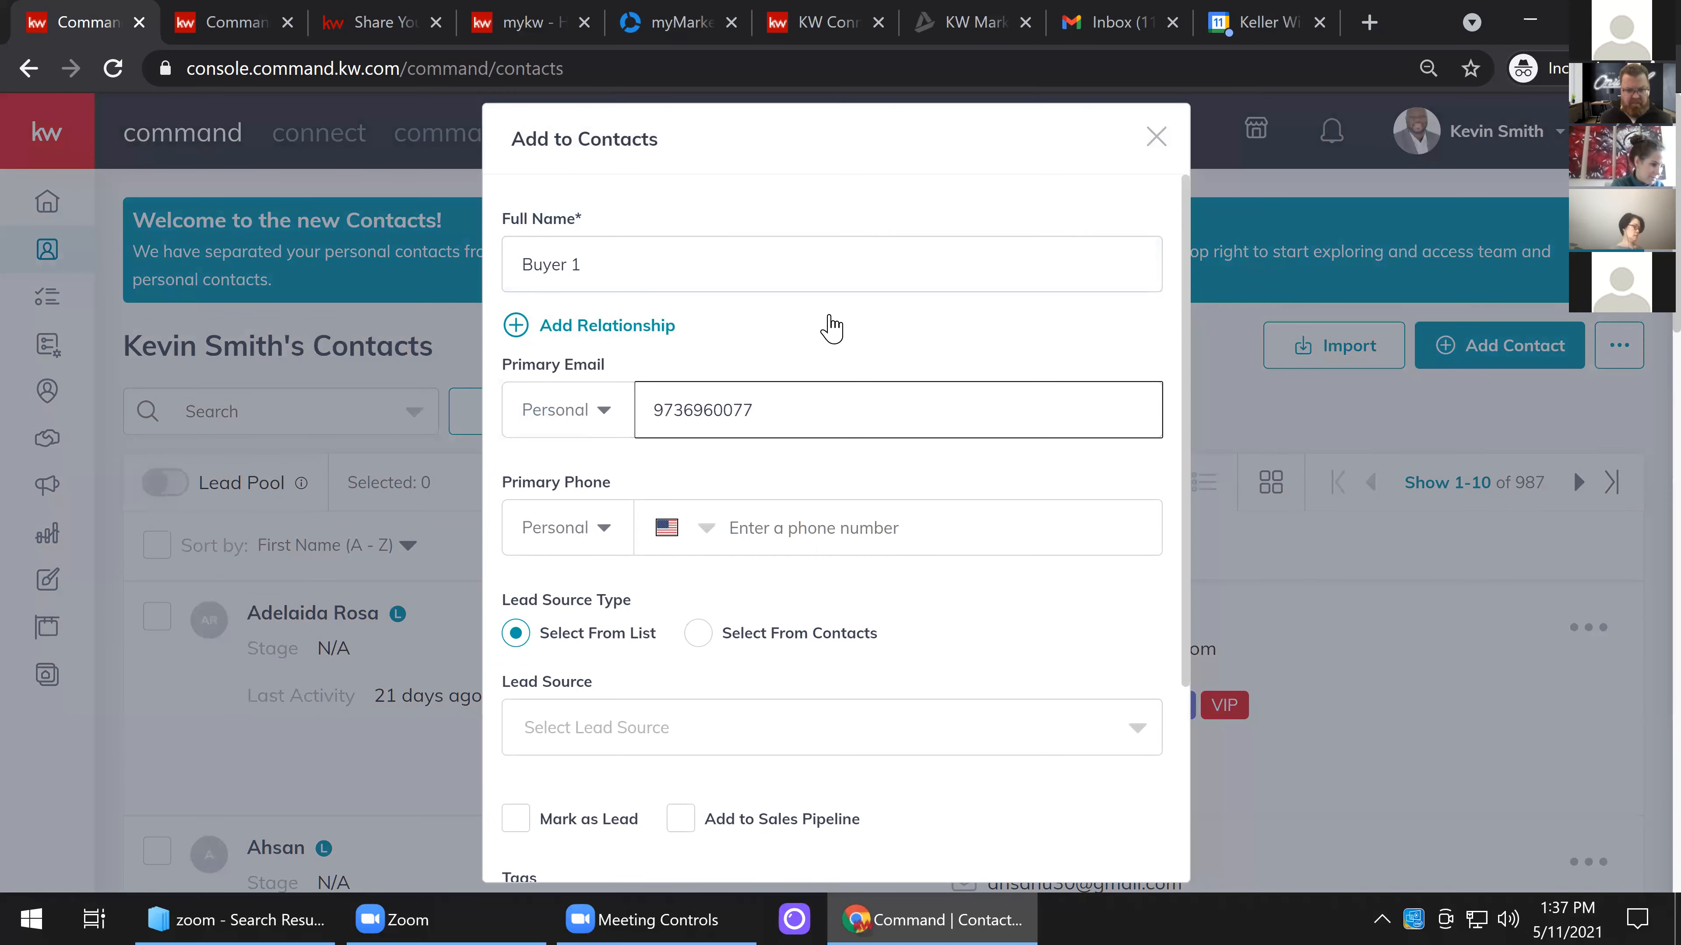
{"action": "left_click", "coordinate": [716, 263]}
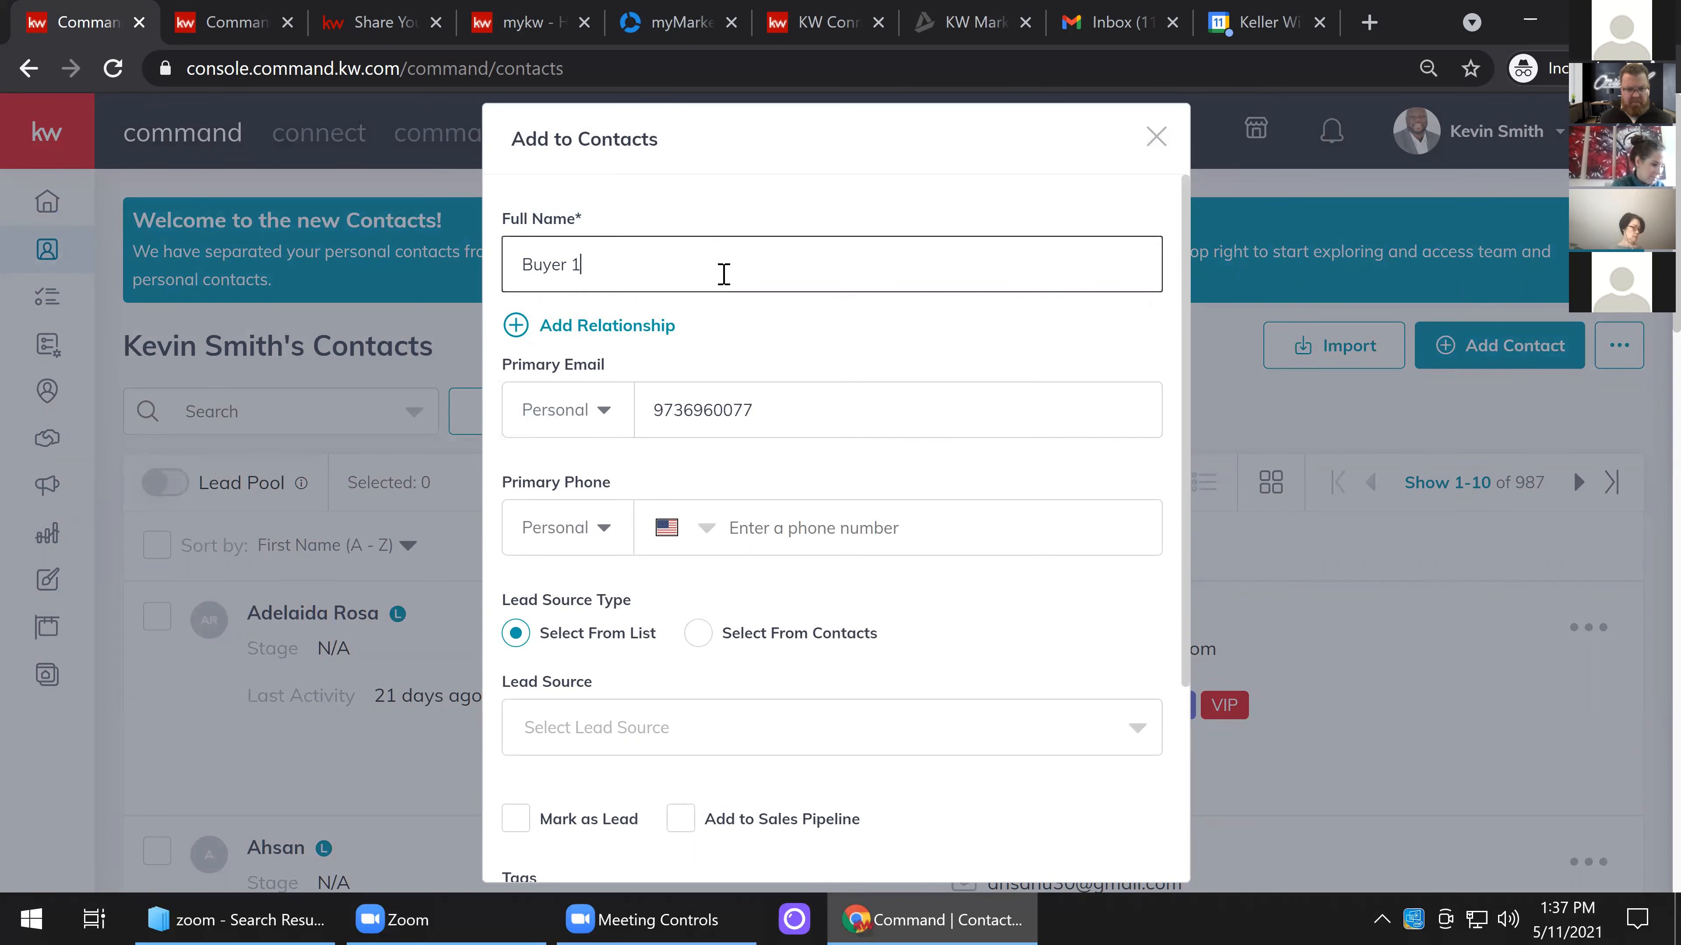
{"action": "scroll", "coordinate": [721, 273], "scroll_direction": "down", "scroll_amount": 2}
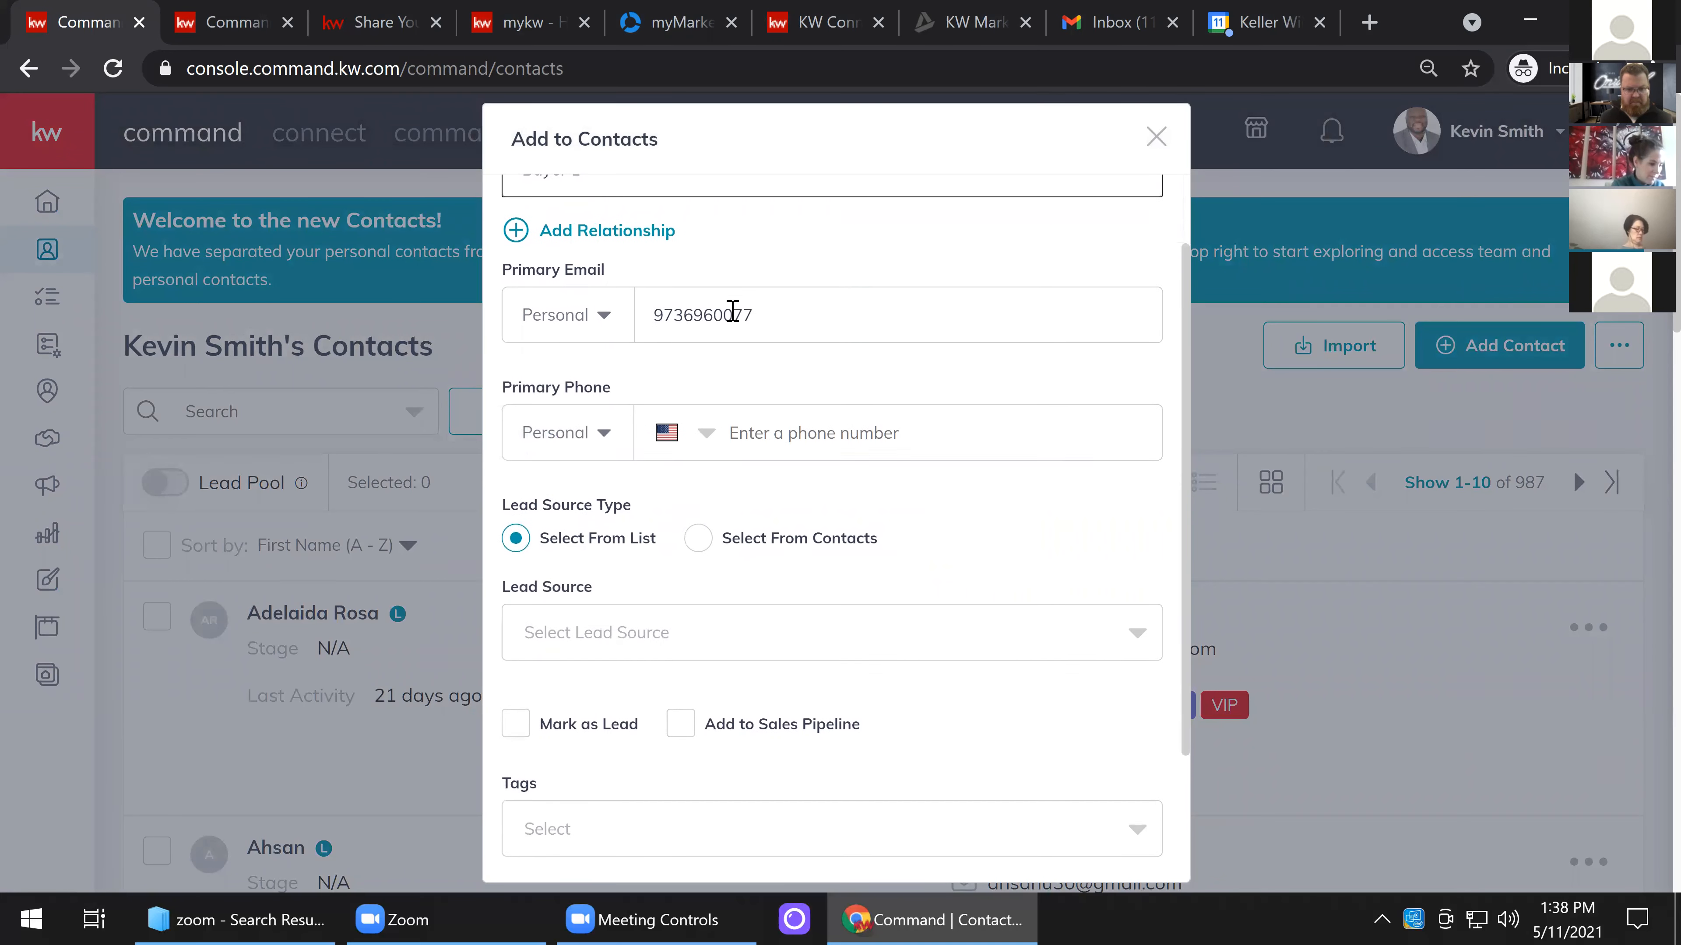
{"action": "scroll", "coordinate": [734, 355], "scroll_direction": "down", "scroll_amount": 3}
{"action": "left_click", "coordinate": [781, 257]}
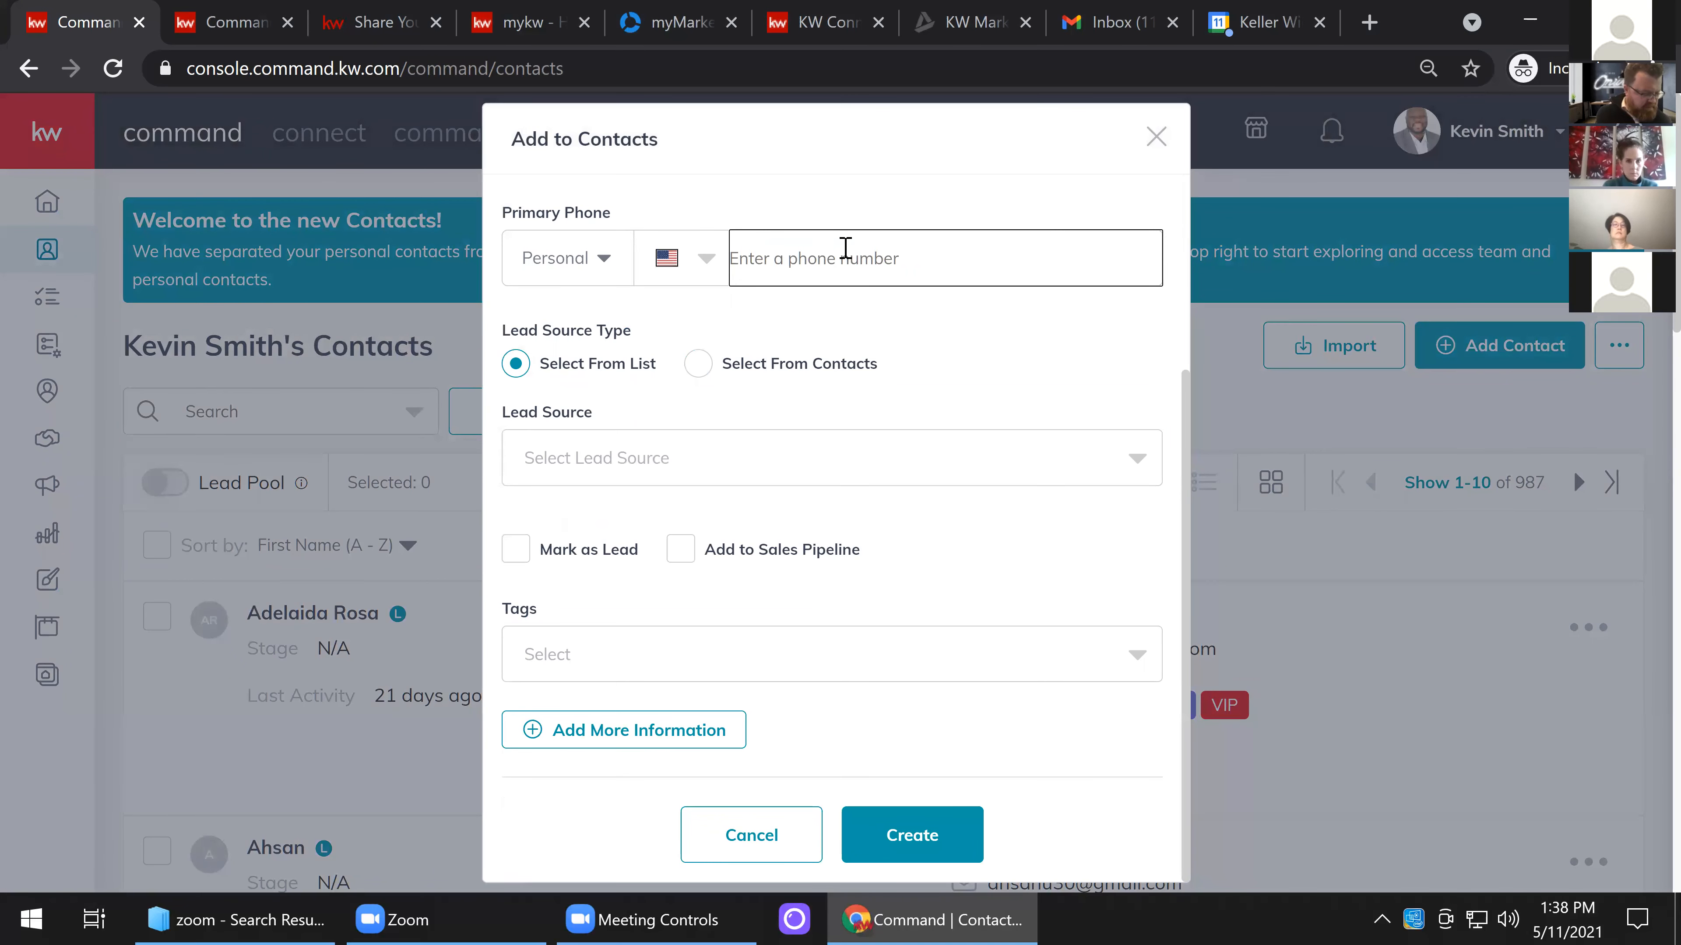
{"action": "scroll", "coordinate": [825, 254], "scroll_direction": "up", "scroll_amount": 3}
- Cut the phone number from Primary Email and paste it into Primary Phone
{"action": "left_click", "coordinate": [771, 406]}
{"action": "double_click", "coordinate": [685, 406]}
{"action": "right_click", "coordinate": [689, 408]}
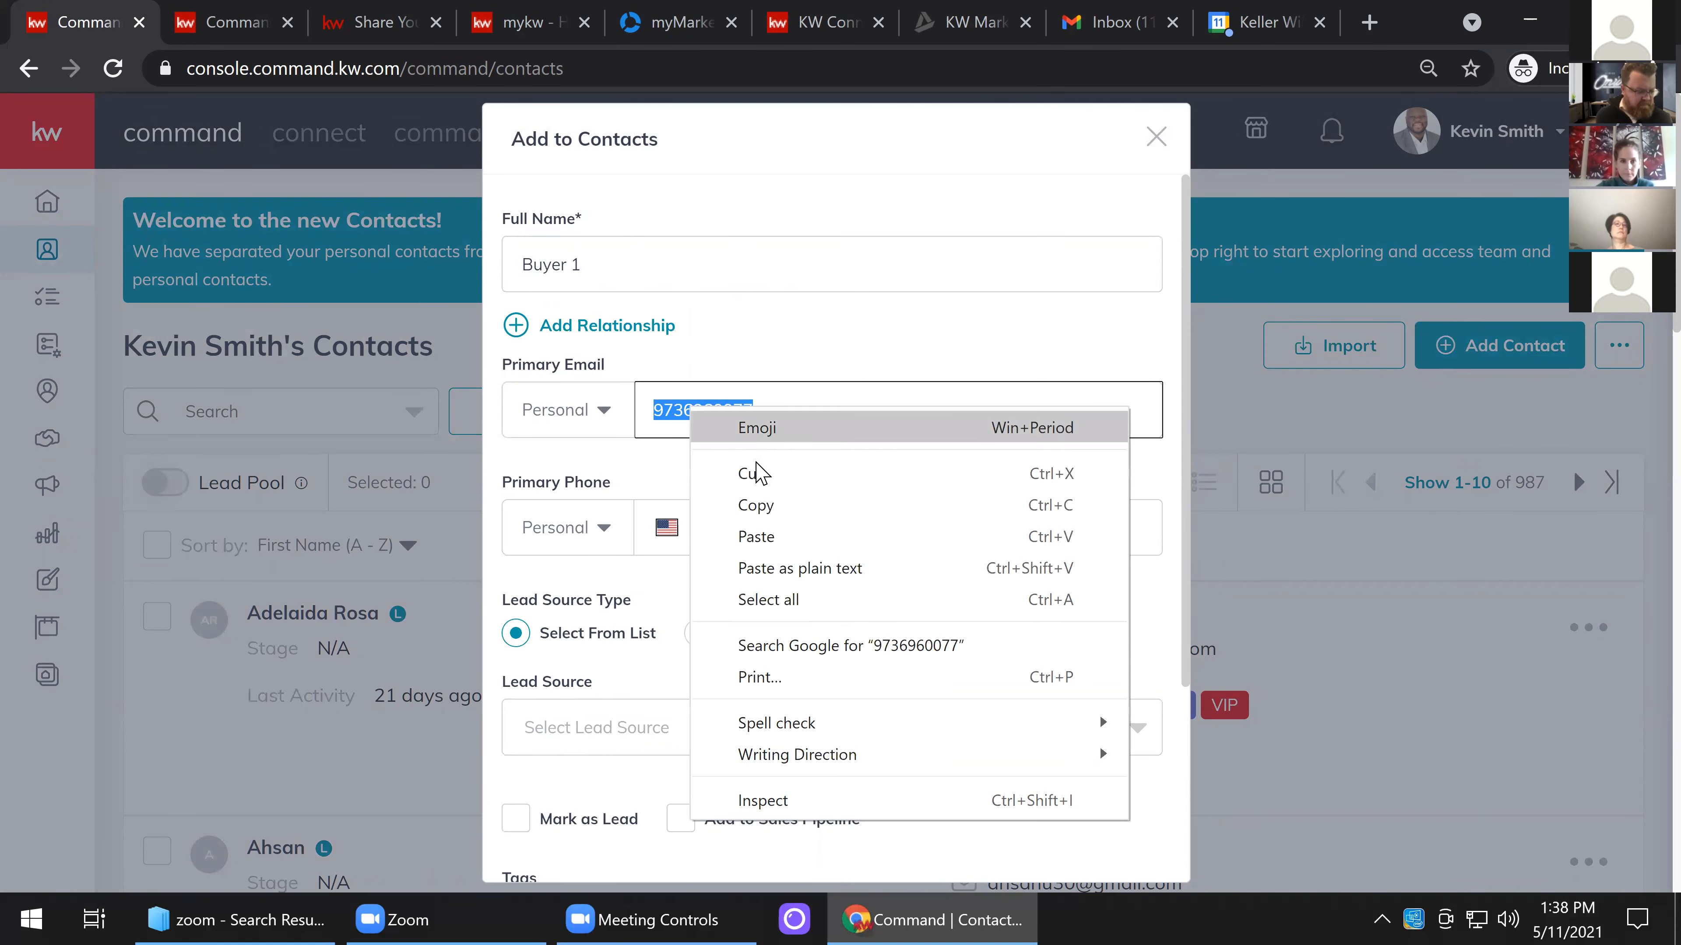
{"action": "left_click", "coordinate": [758, 476]}
{"action": "left_click", "coordinate": [779, 530]}
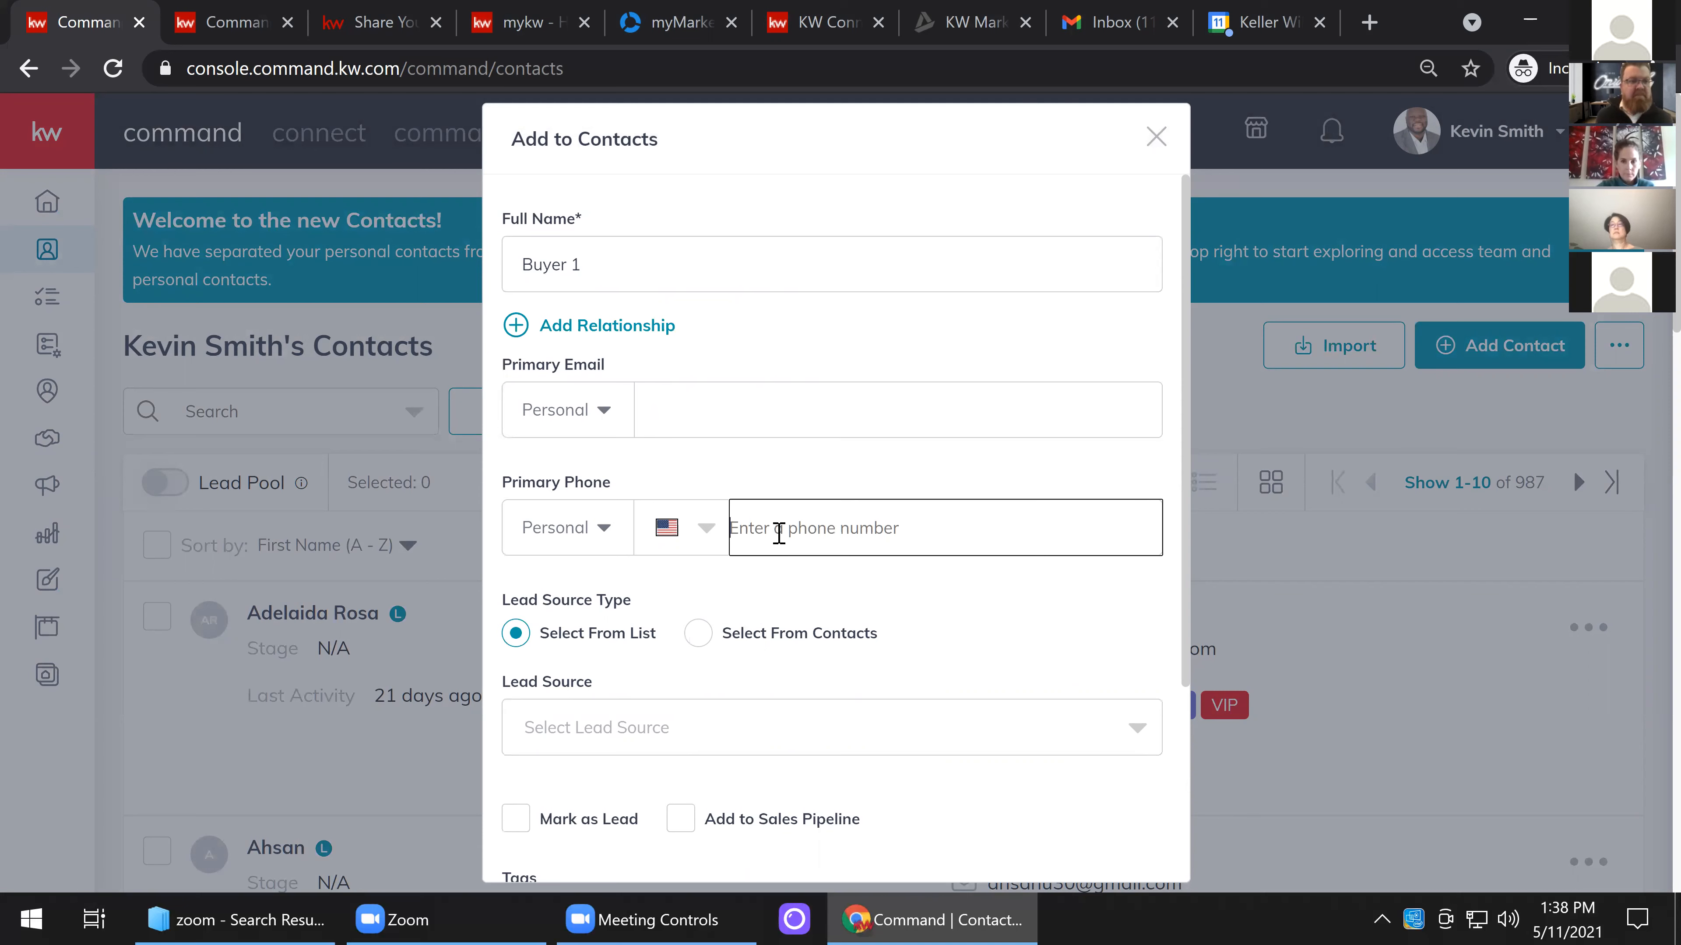
{"action": "right_click", "coordinate": [779, 534]}
{"action": "left_click", "coordinate": [847, 328]}
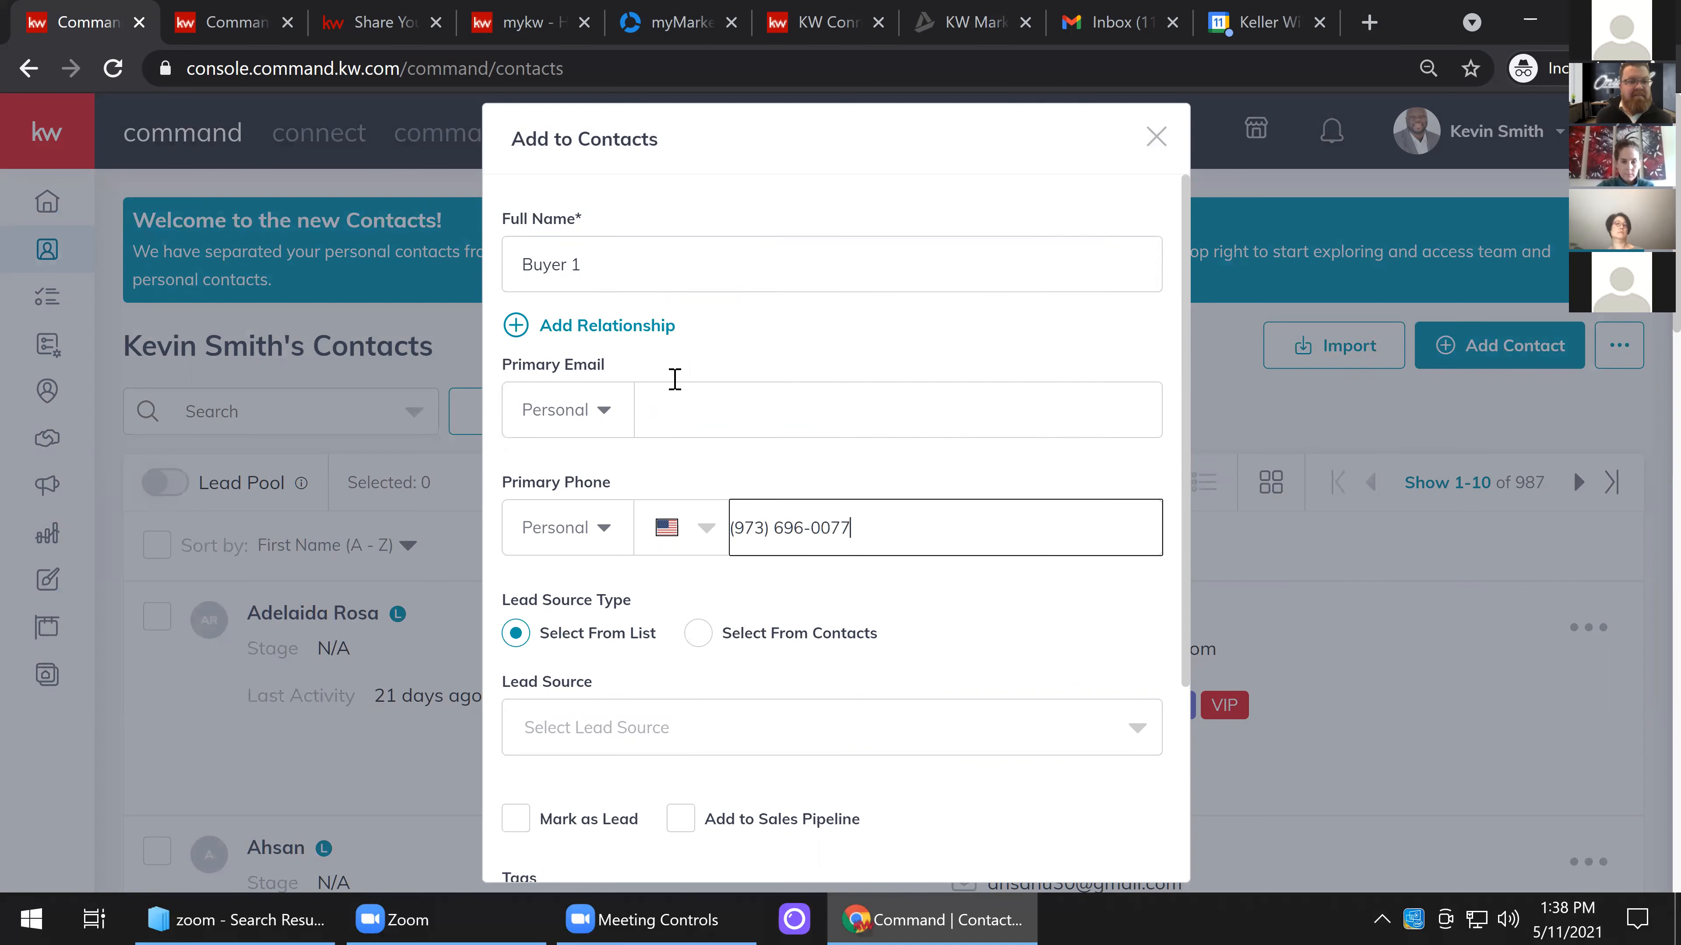
- Type an email address into the Primary Email field
{"action": "left_click", "coordinate": [672, 415]}
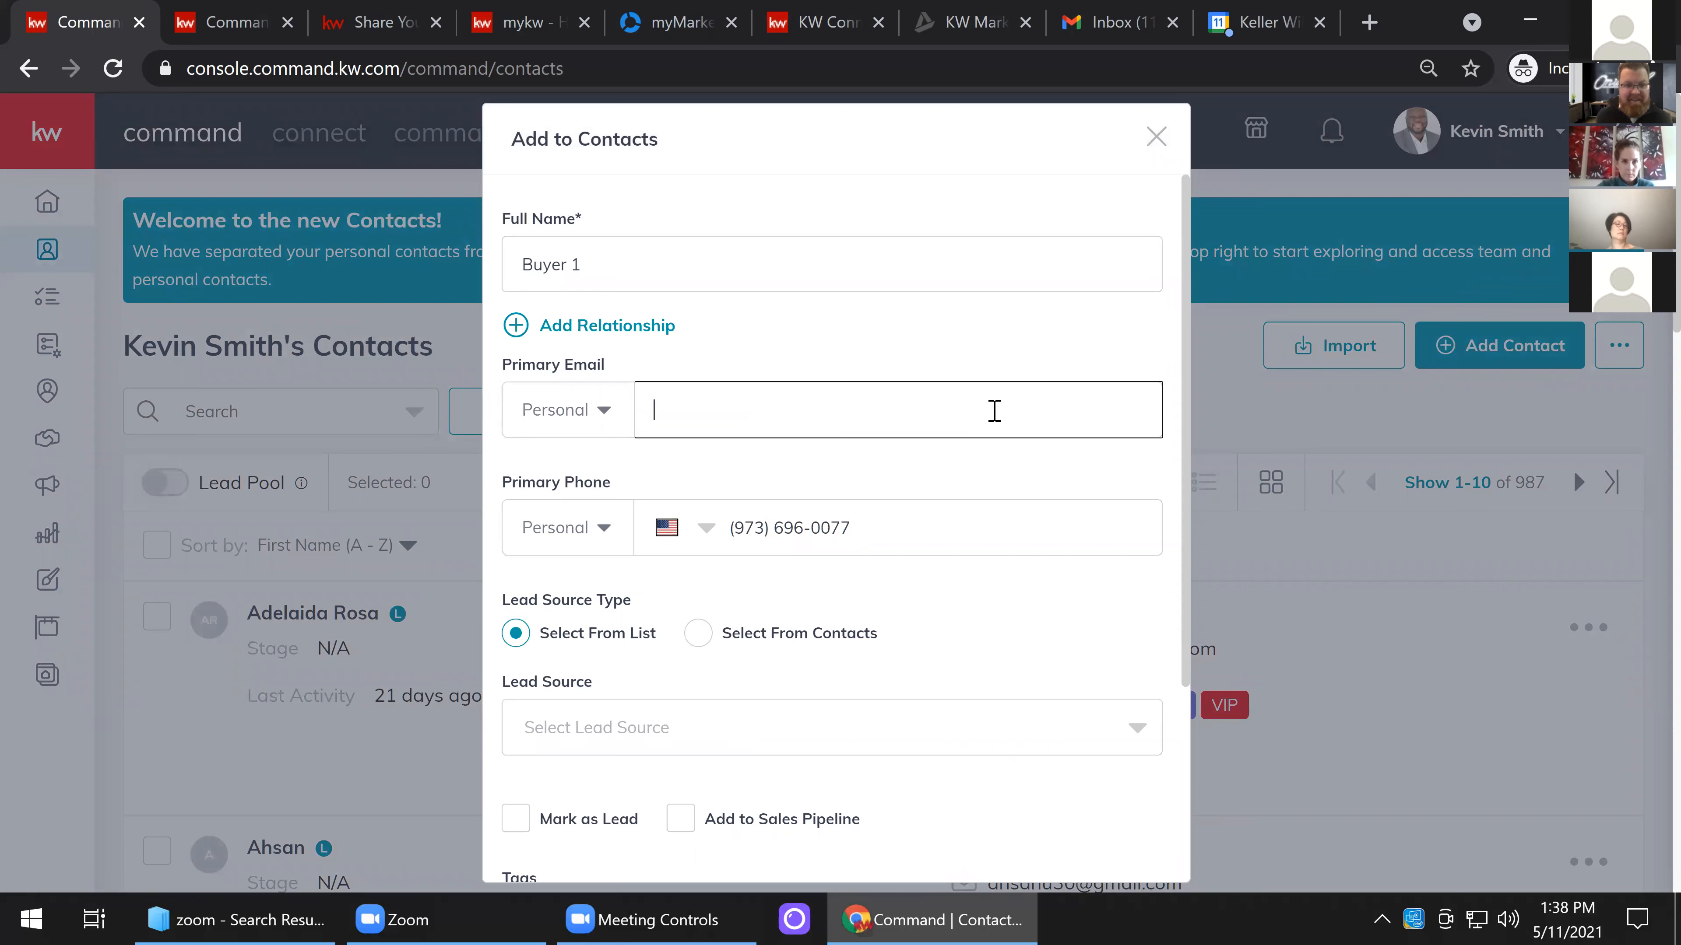
{"action": "type", "text": "kw"}
{"action": "key", "text": "BackSpace"}
{"action": "key", "text": "BackSpace"}
{"action": "type", "text": "command@kw"}
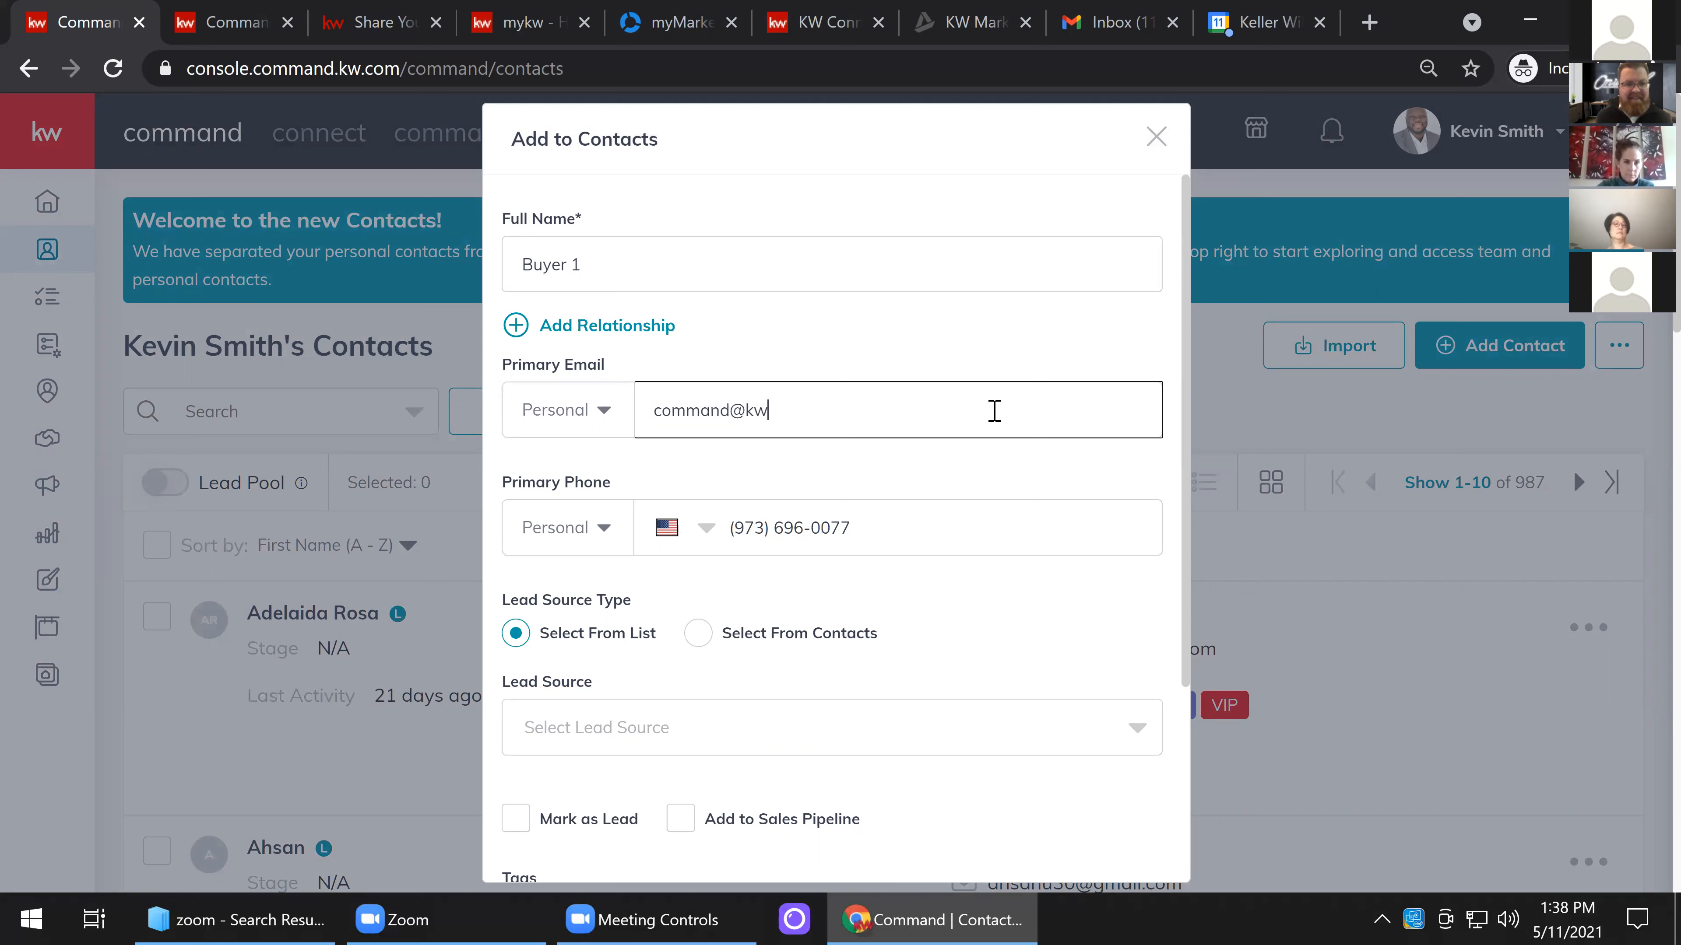
{"action": "key", "text": "BackSpace"}
{"action": "key", "text": "BackSpace"}
{"action": "key", "text": "BackSpace"}
{"action": "key", "text": "BackSpace"}
{"action": "key", "text": "BackSpace"}
{"action": "key", "text": "BackSpace"}
{"action": "key", "text": "BackSpace"}
{"action": "key", "text": "BackSpace"}
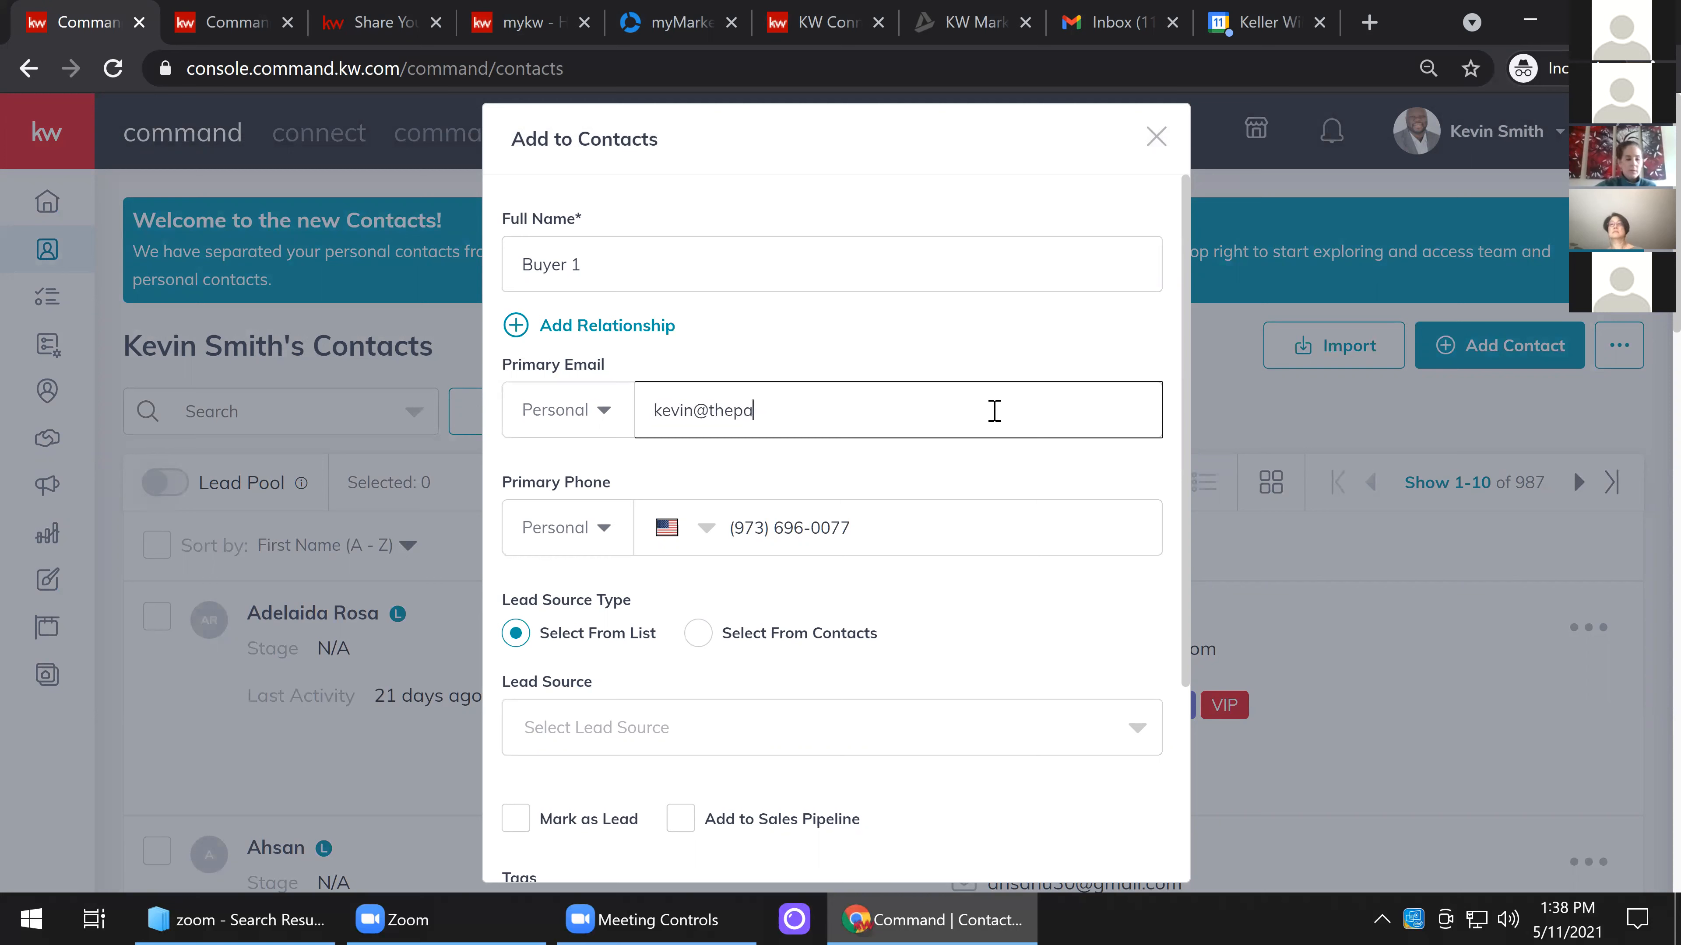
{"action": "type", "text": ".com"}
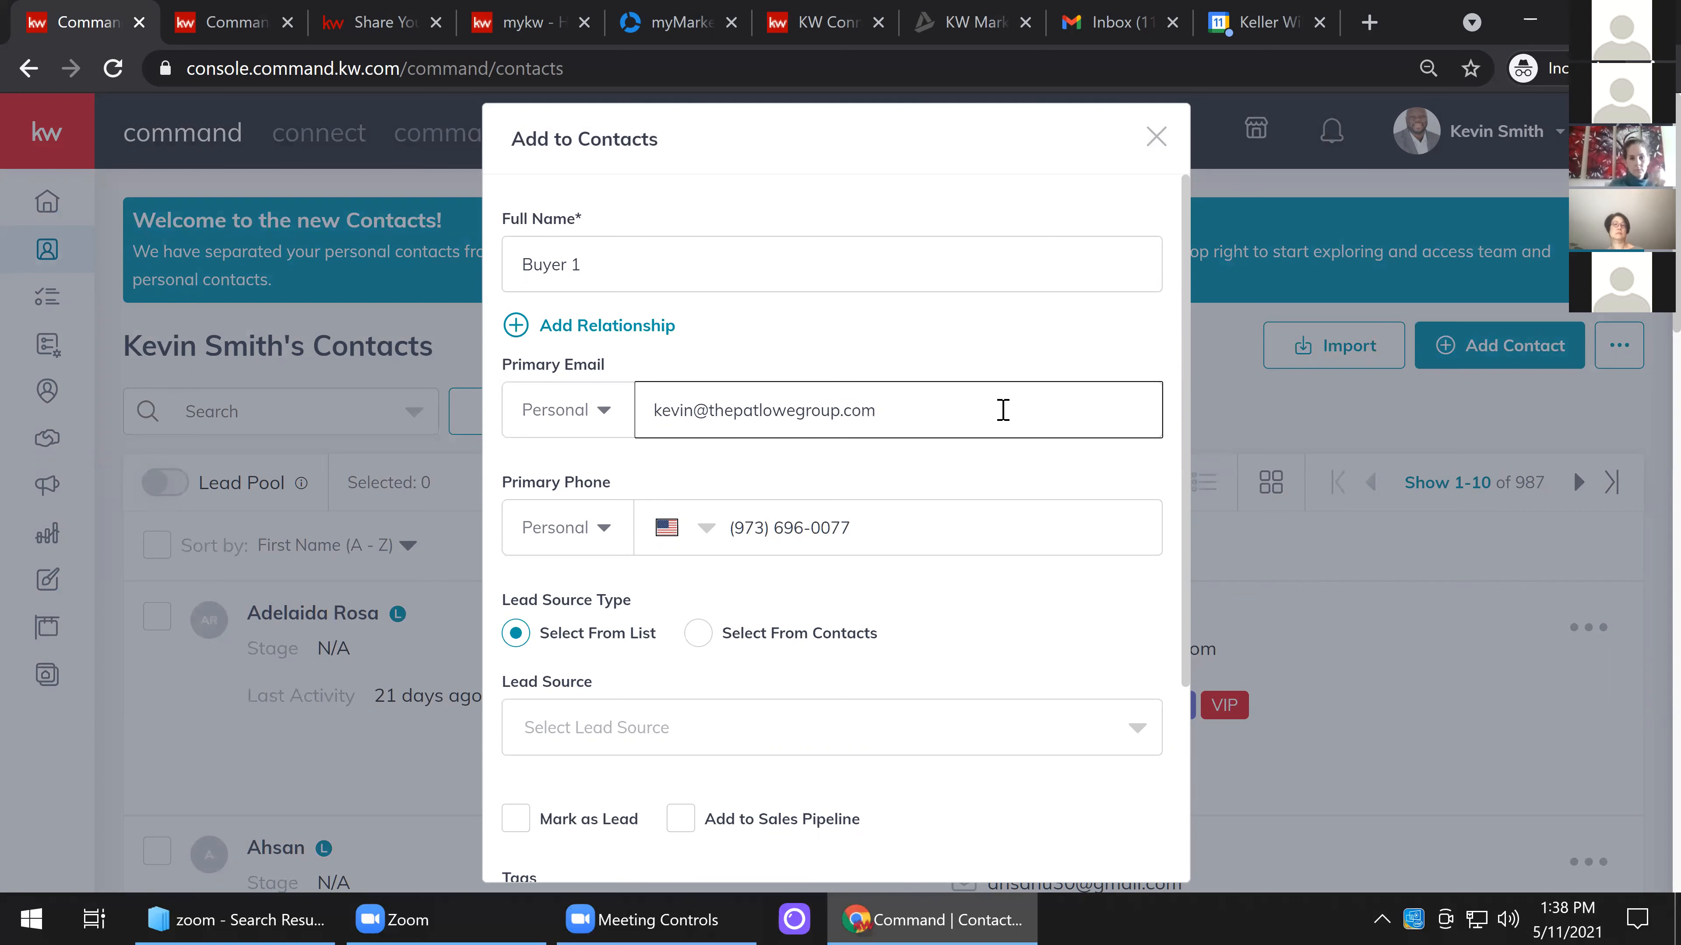
{"action": "scroll", "coordinate": [1004, 410], "scroll_direction": "down", "scroll_amount": 5}
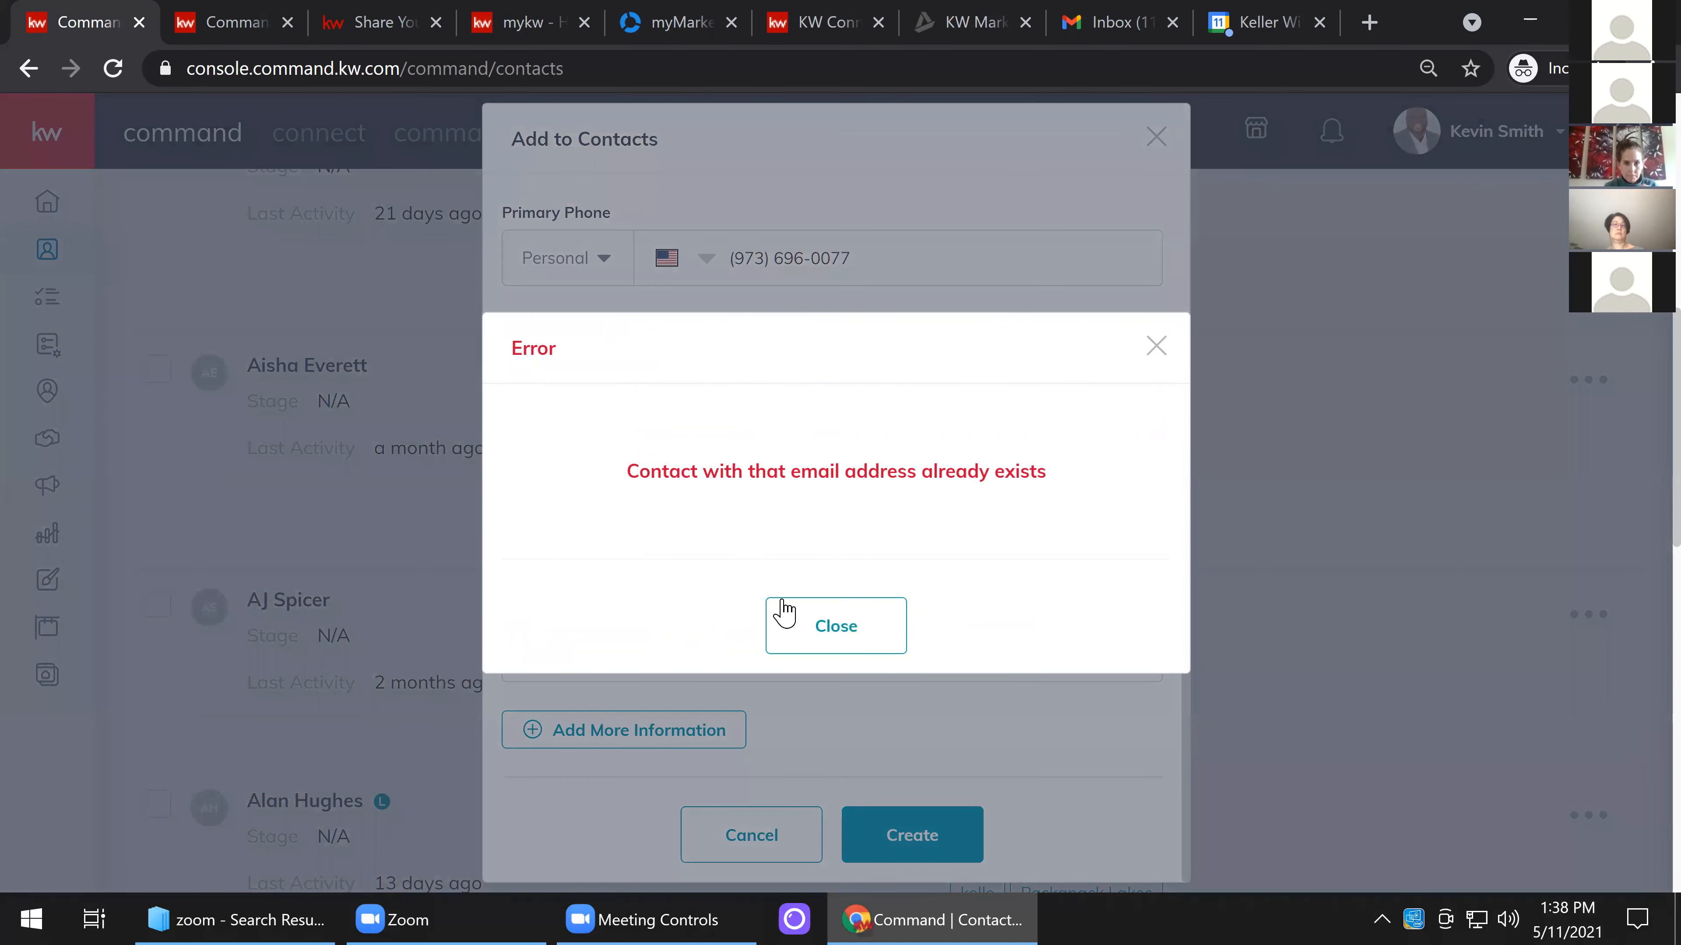
- Dismiss the duplicate-email error and prefix the email address with 'client.'
{"action": "left_click", "coordinate": [802, 628]}
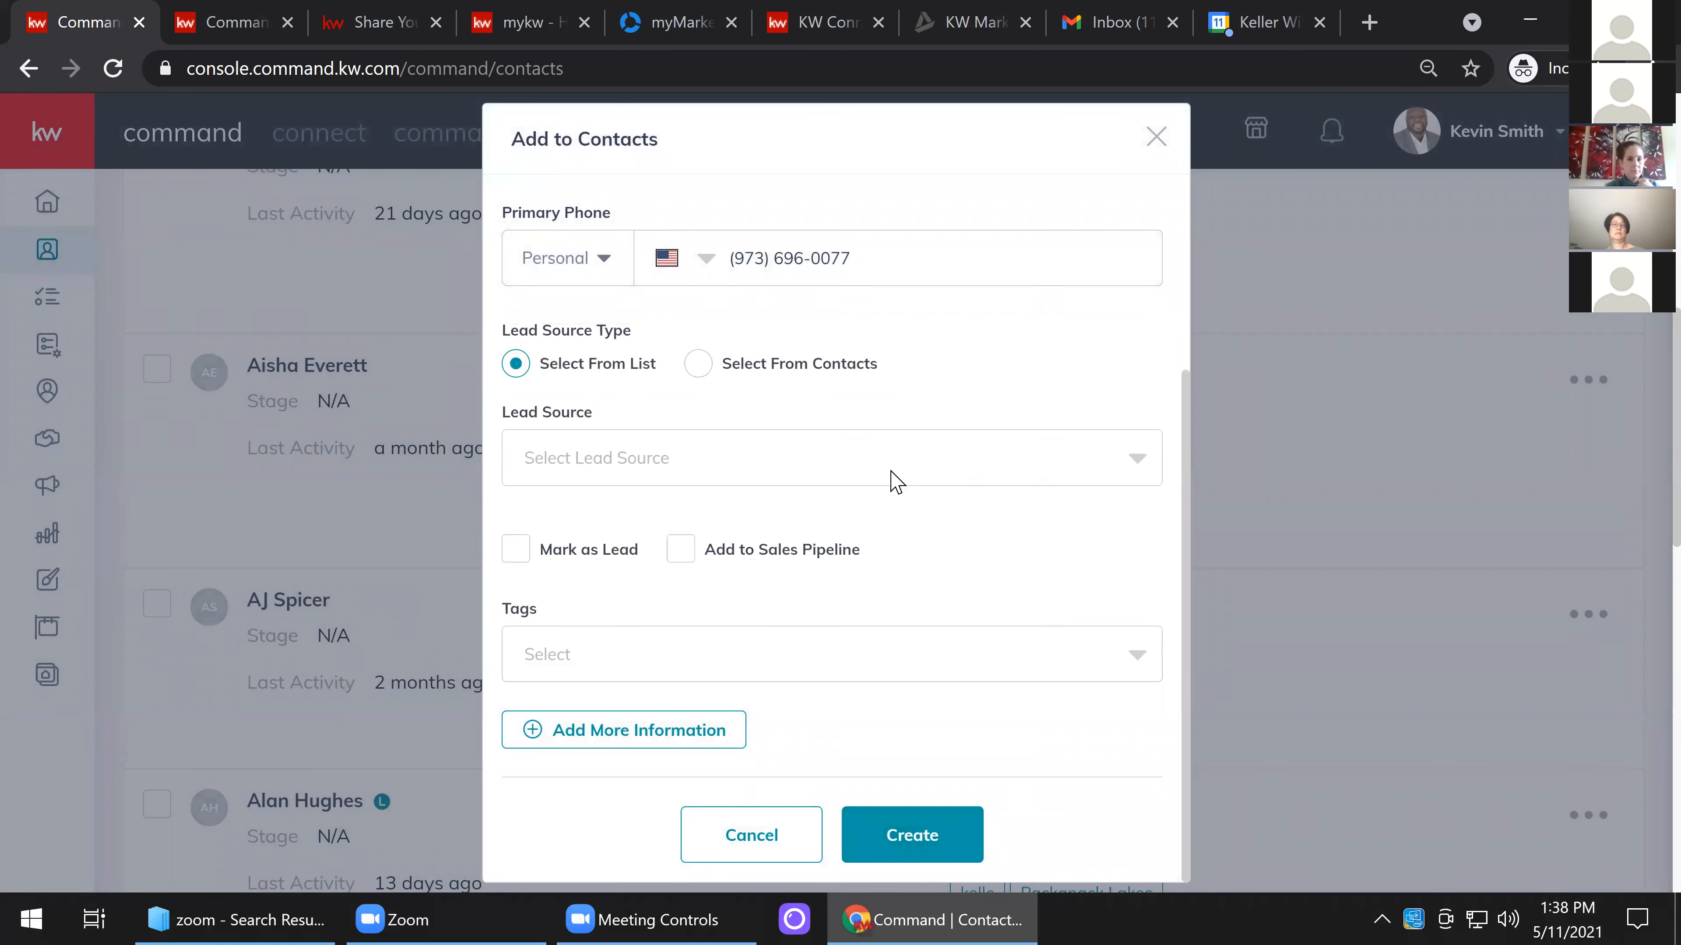
{"action": "scroll", "coordinate": [890, 475], "scroll_direction": "up", "scroll_amount": 4}
{"action": "left_click", "coordinate": [697, 405]}
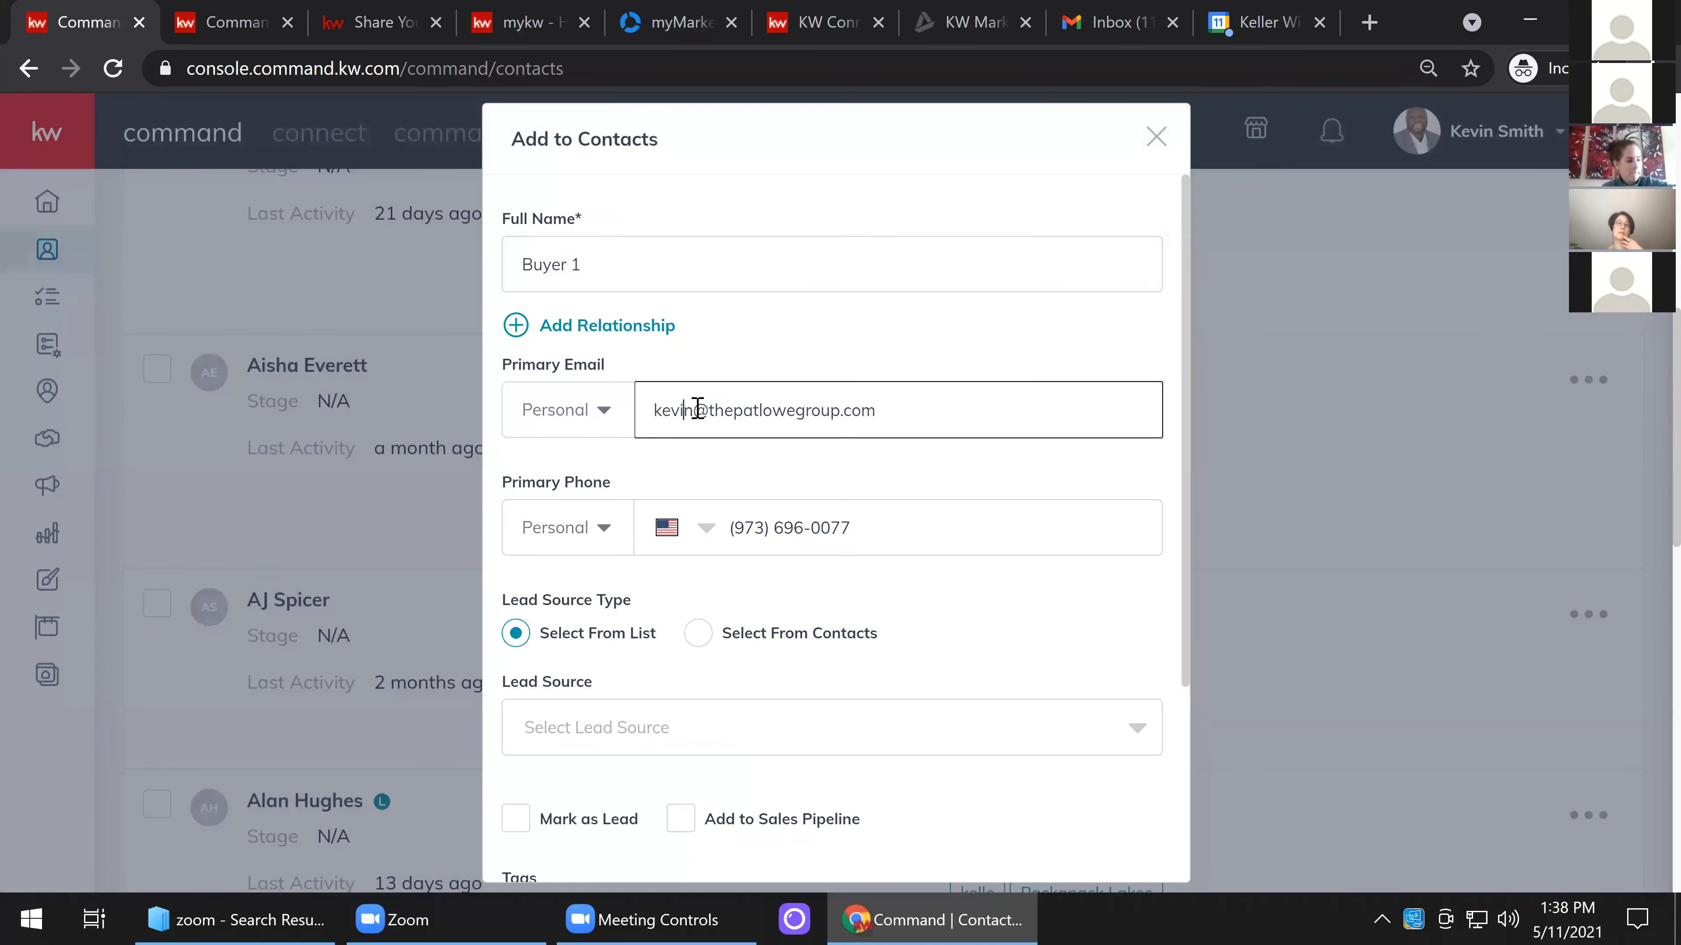
{"action": "type", "text": "client"}
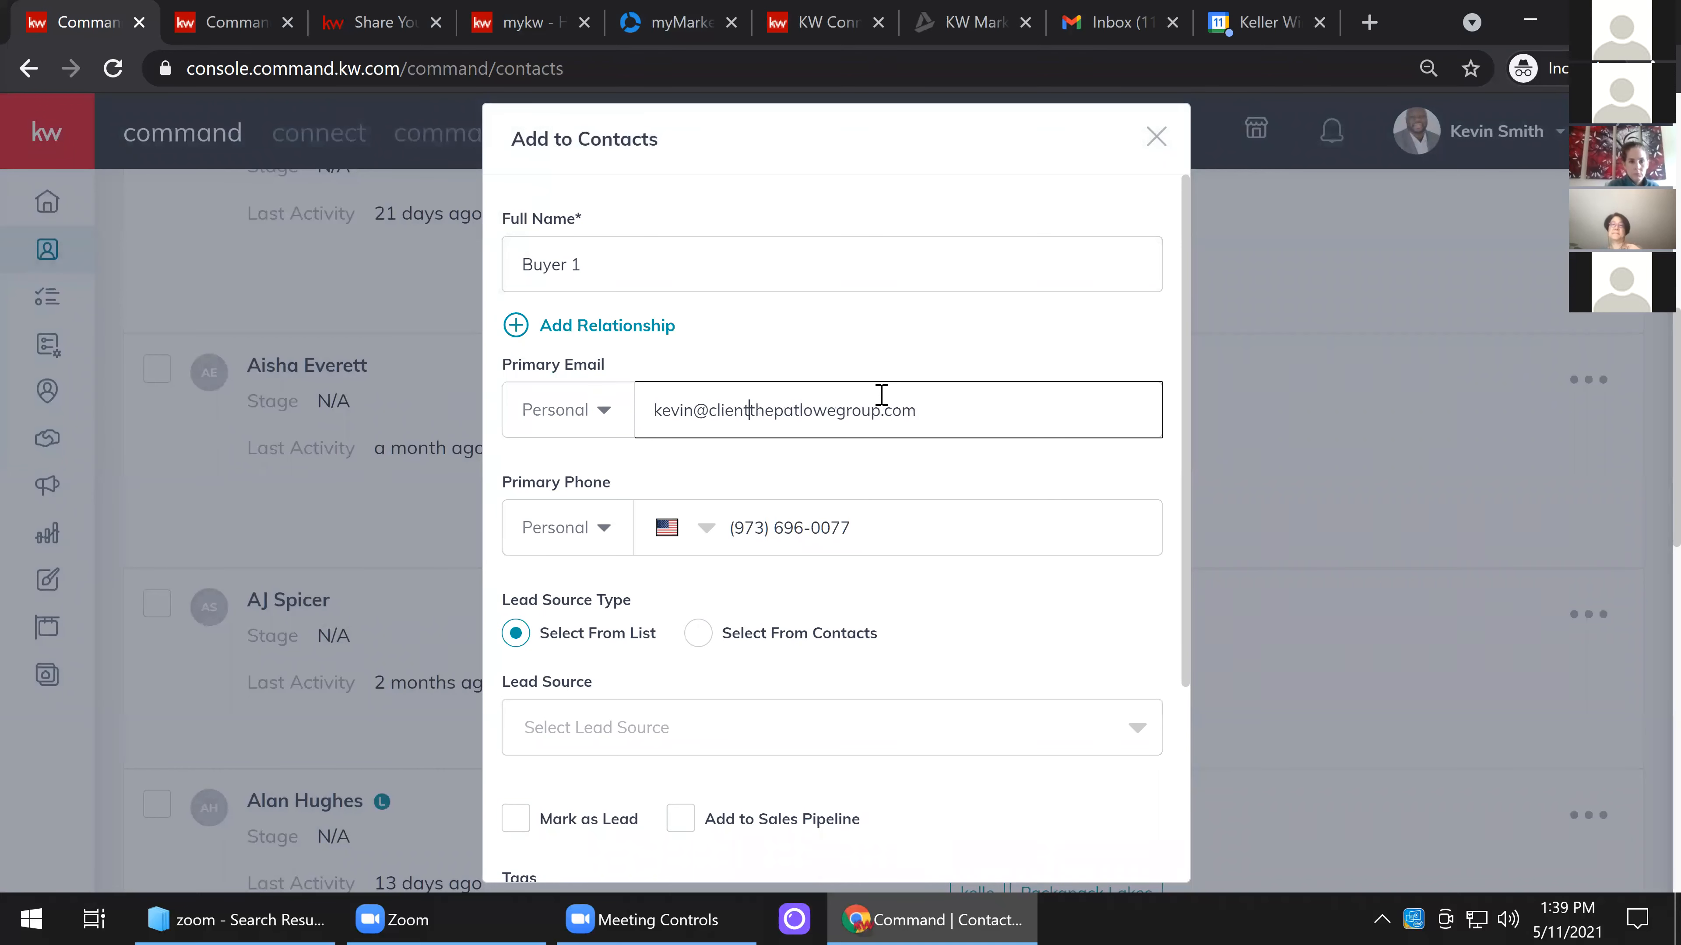
{"action": "type", "text": "."}
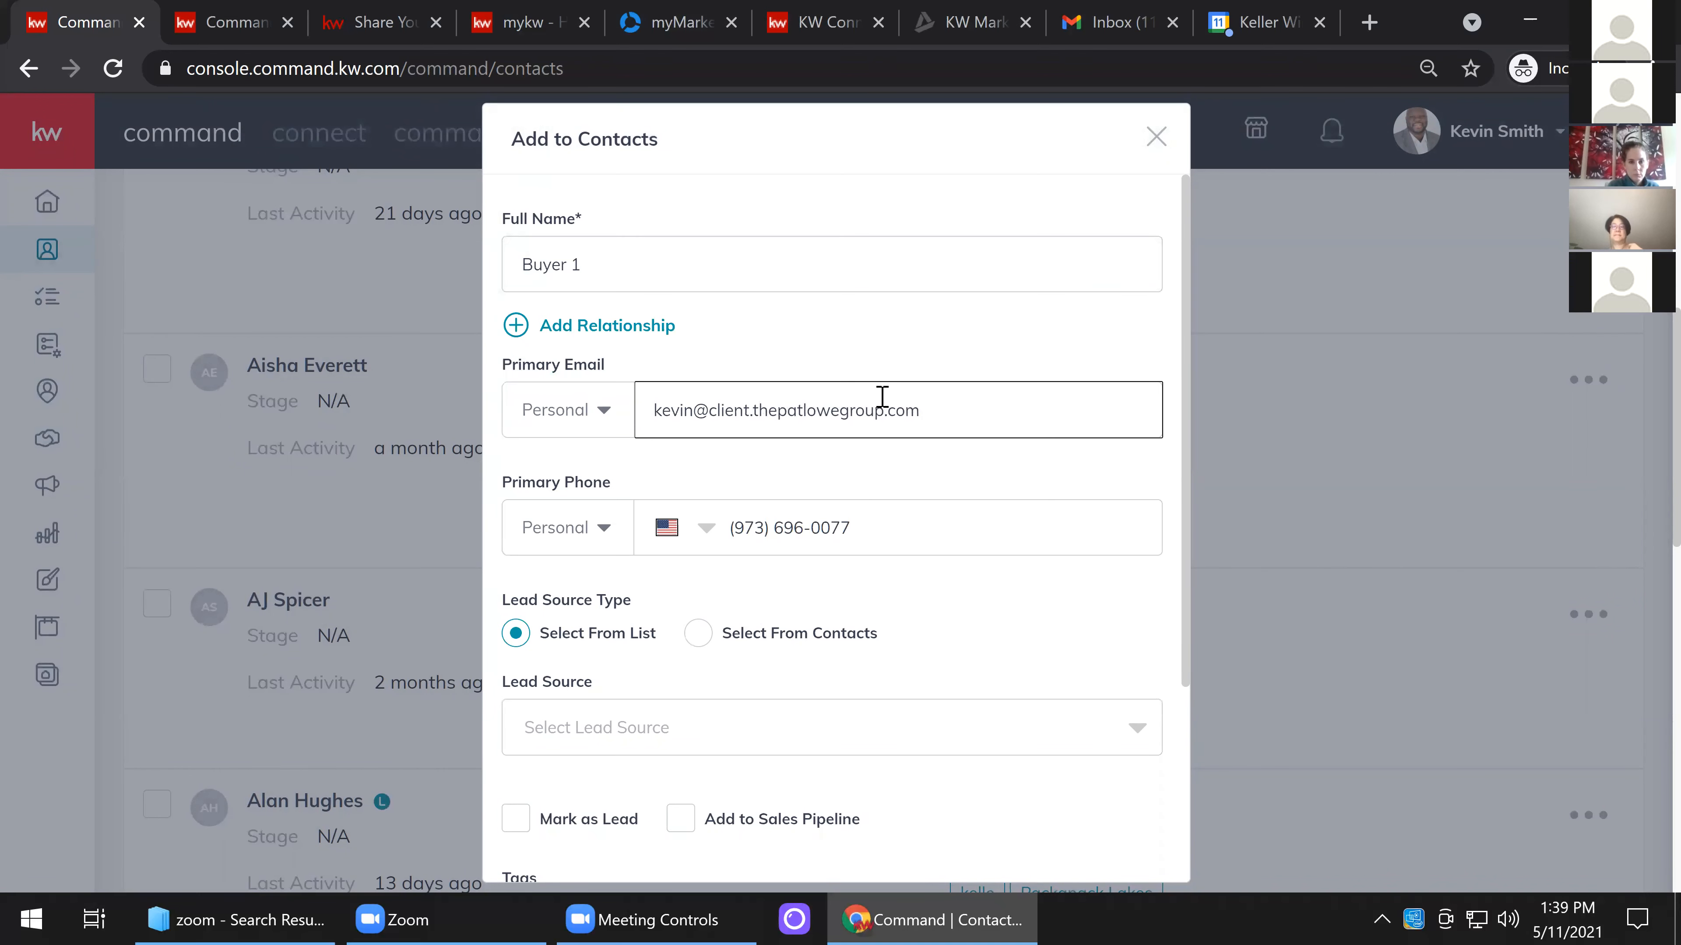
{"action": "scroll", "coordinate": [824, 596], "scroll_direction": "down", "scroll_amount": 4}
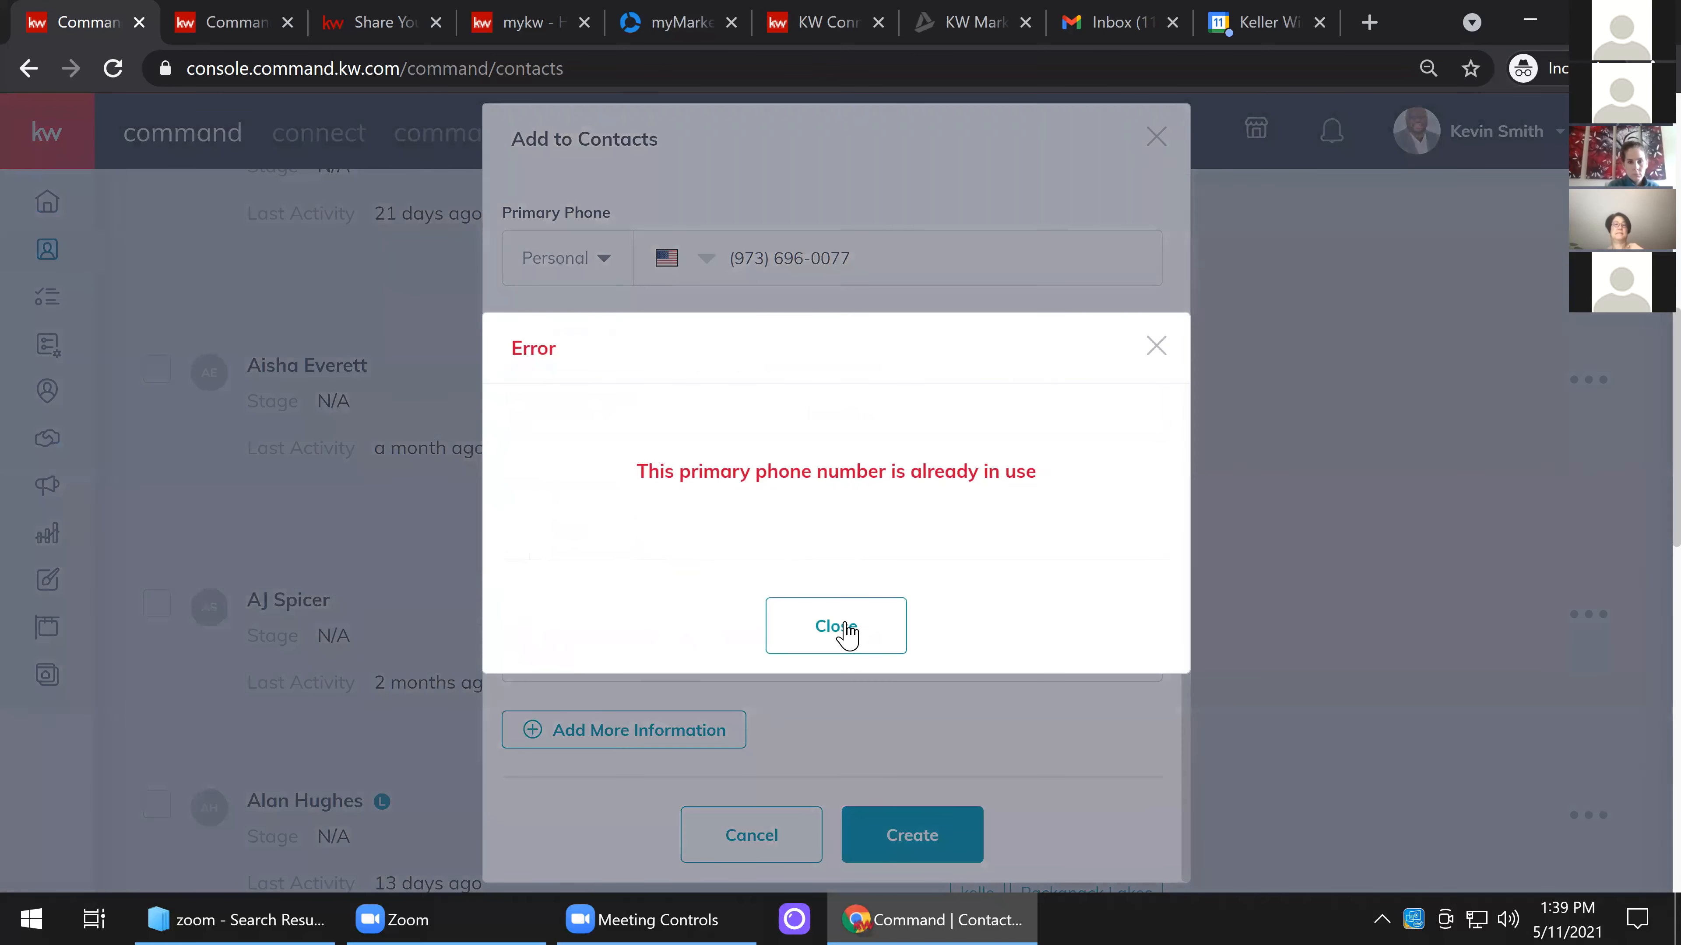
- Clear the duplicate phone number and create the Buyer 1 contact
{"action": "left_click", "coordinate": [847, 635]}
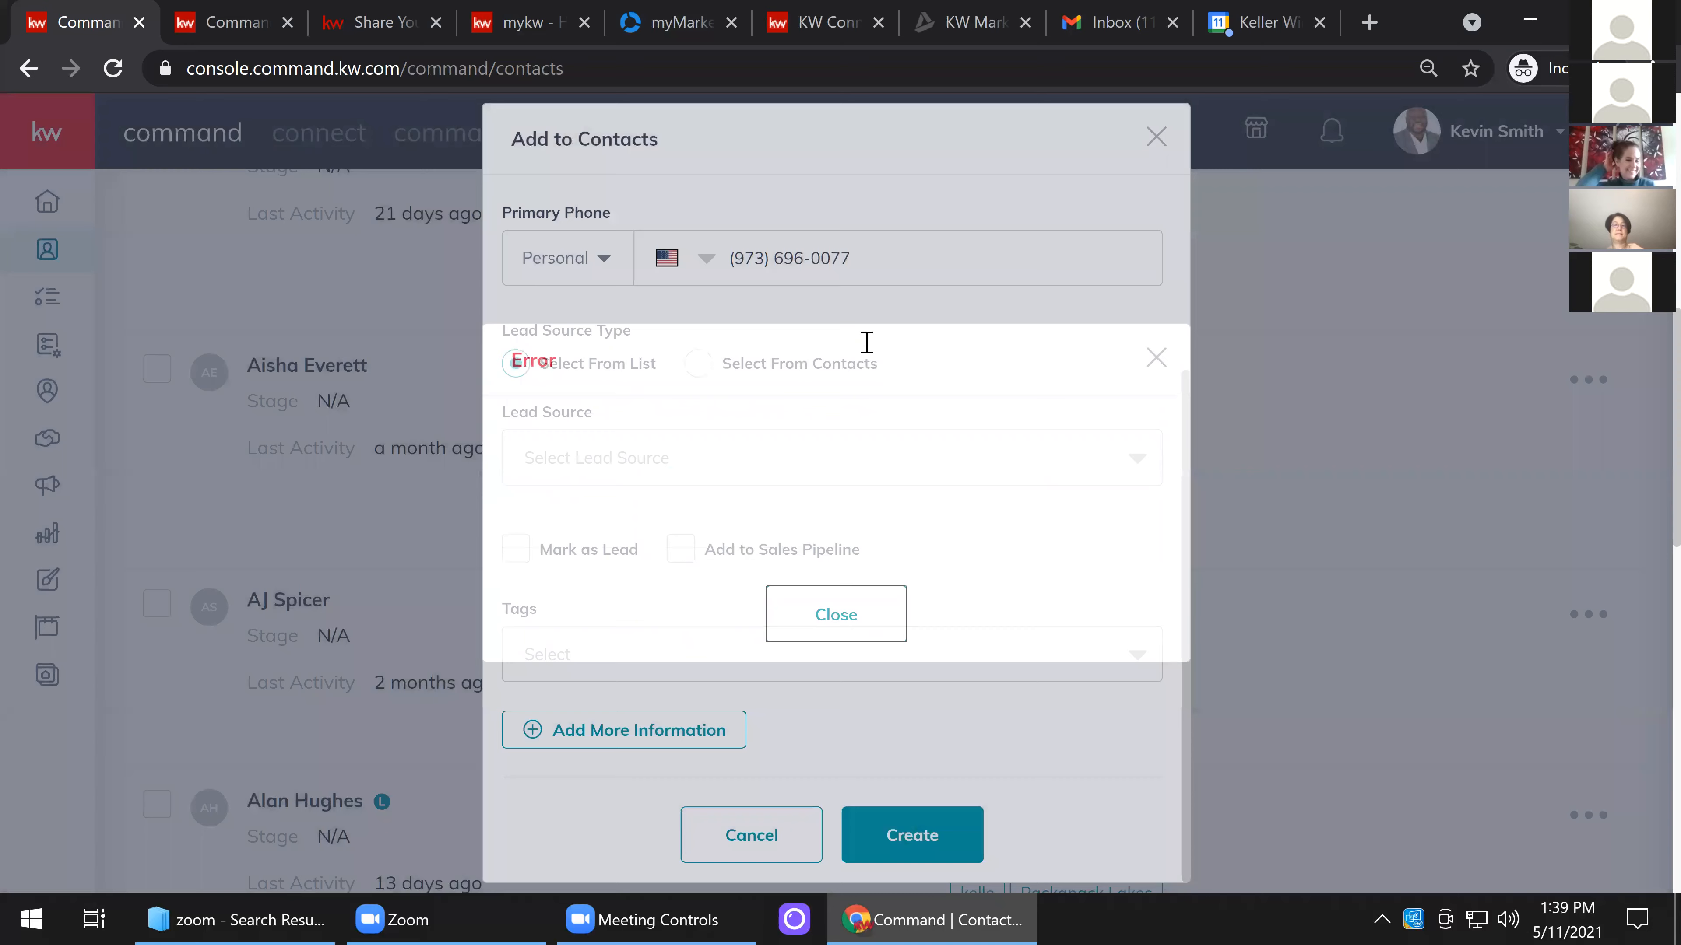
{"action": "left_click", "coordinate": [870, 259]}
{"action": "key", "text": "ctrl+a"}
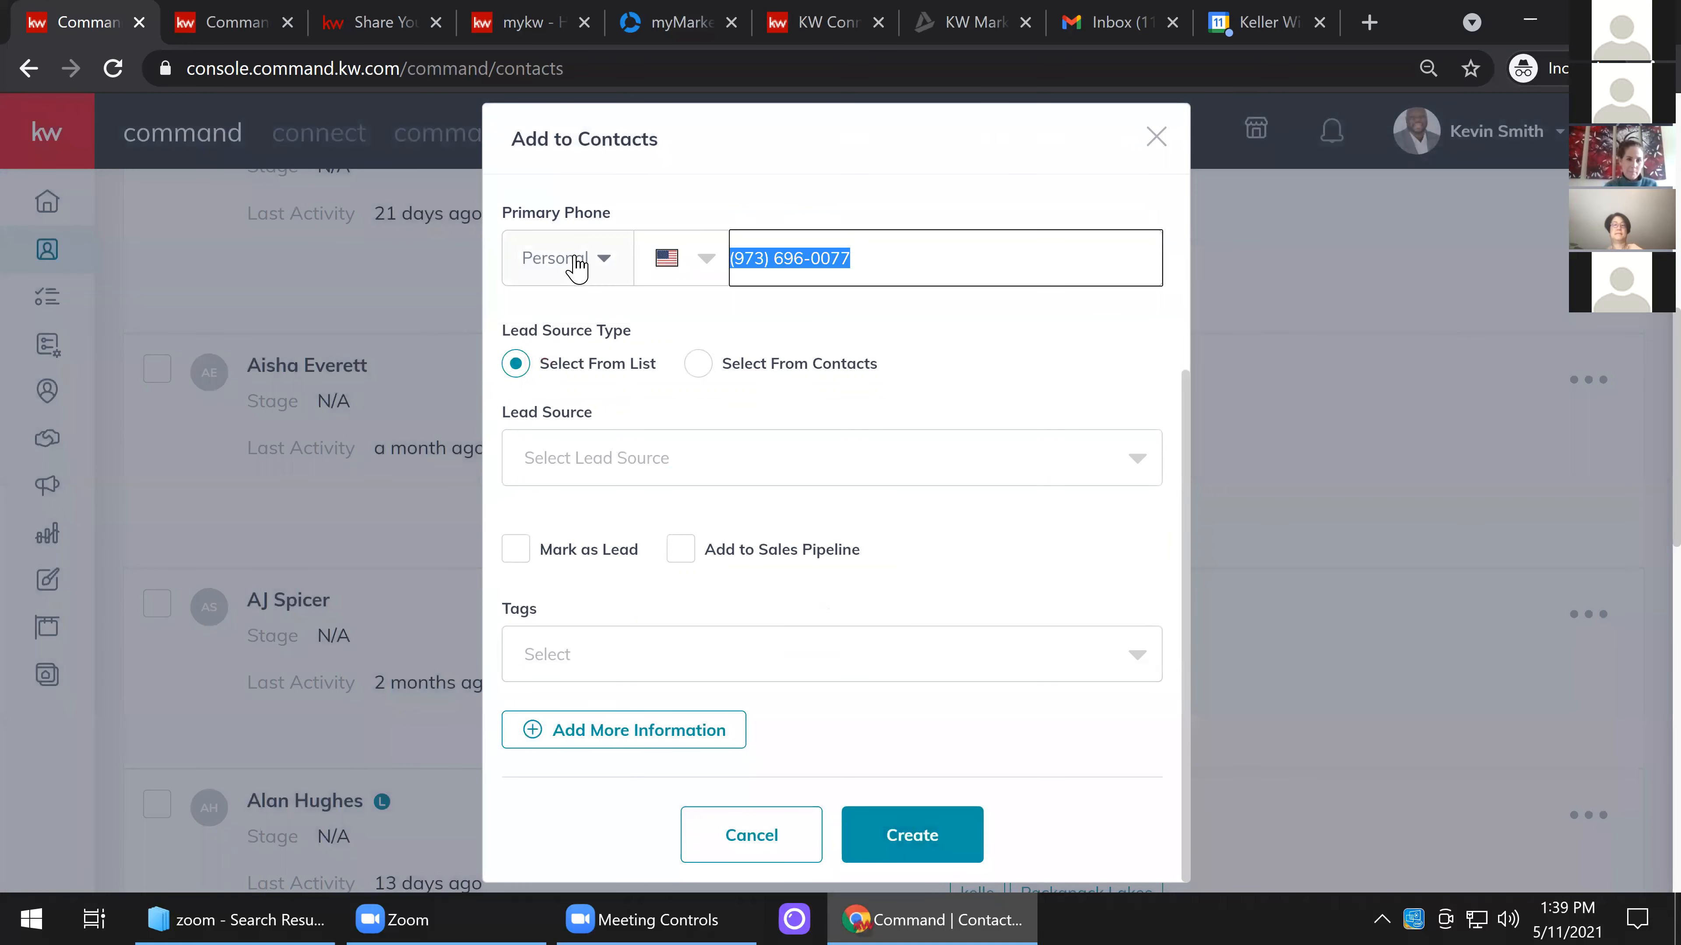
{"action": "key", "text": "BackSpace"}
{"action": "left_click", "coordinate": [910, 836]}
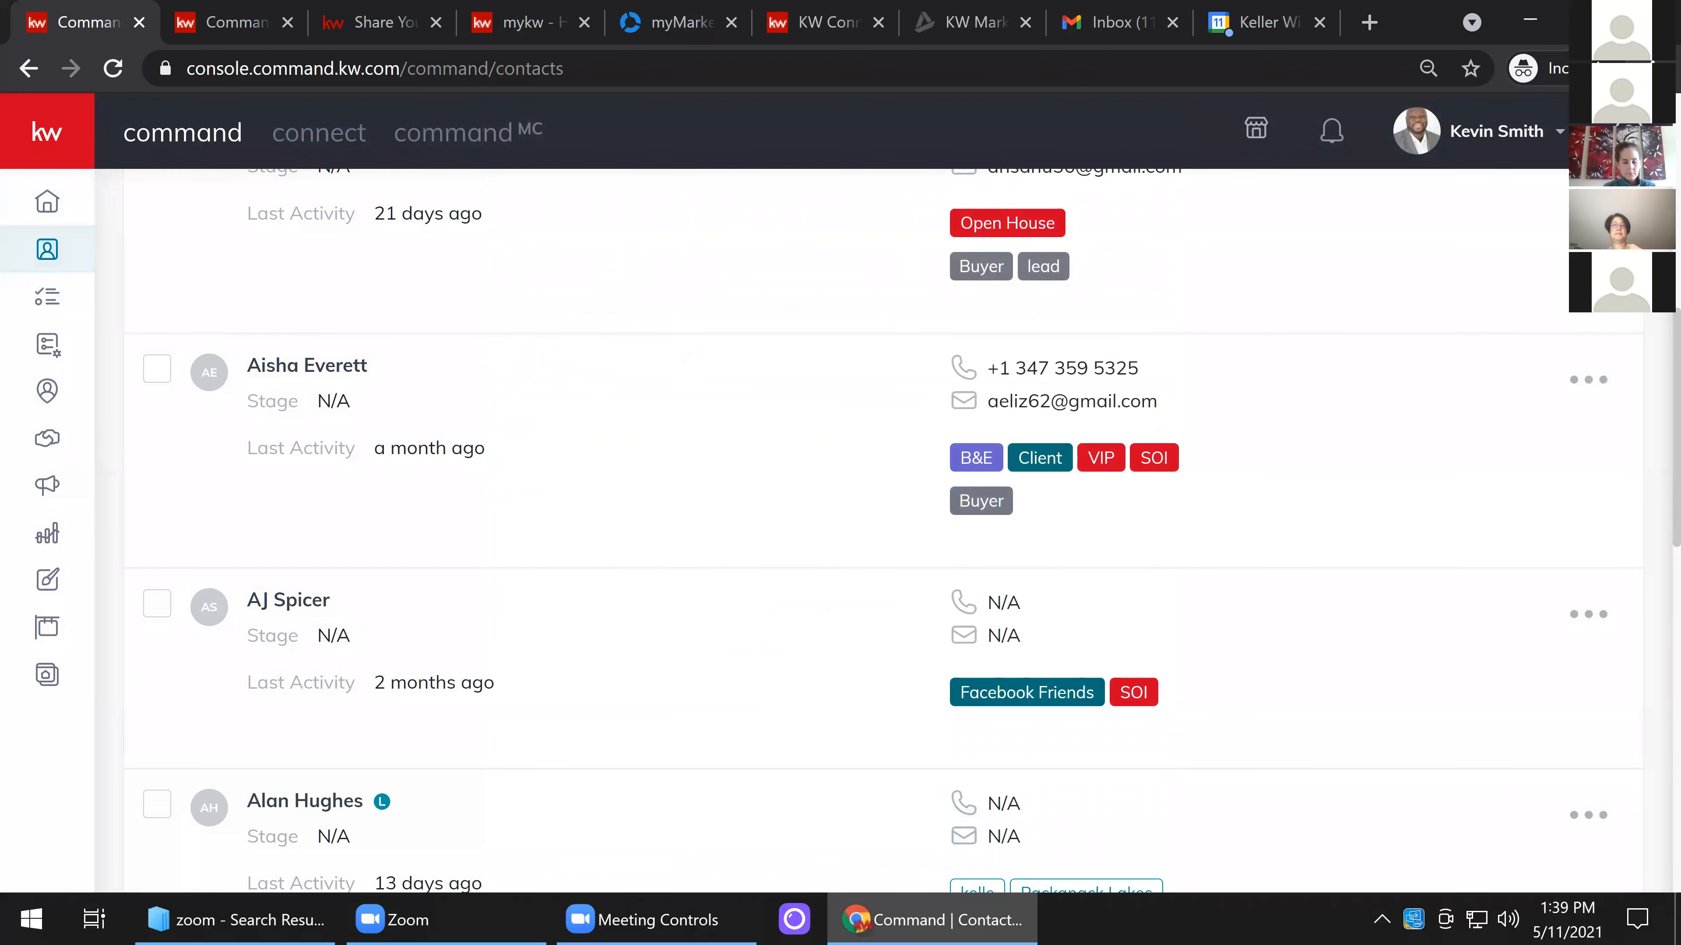
- Search contacts for 'buyer', open Buyer 1, and start a new opportunity
{"action": "scroll", "coordinate": [371, 570], "scroll_direction": "up", "scroll_amount": 8}
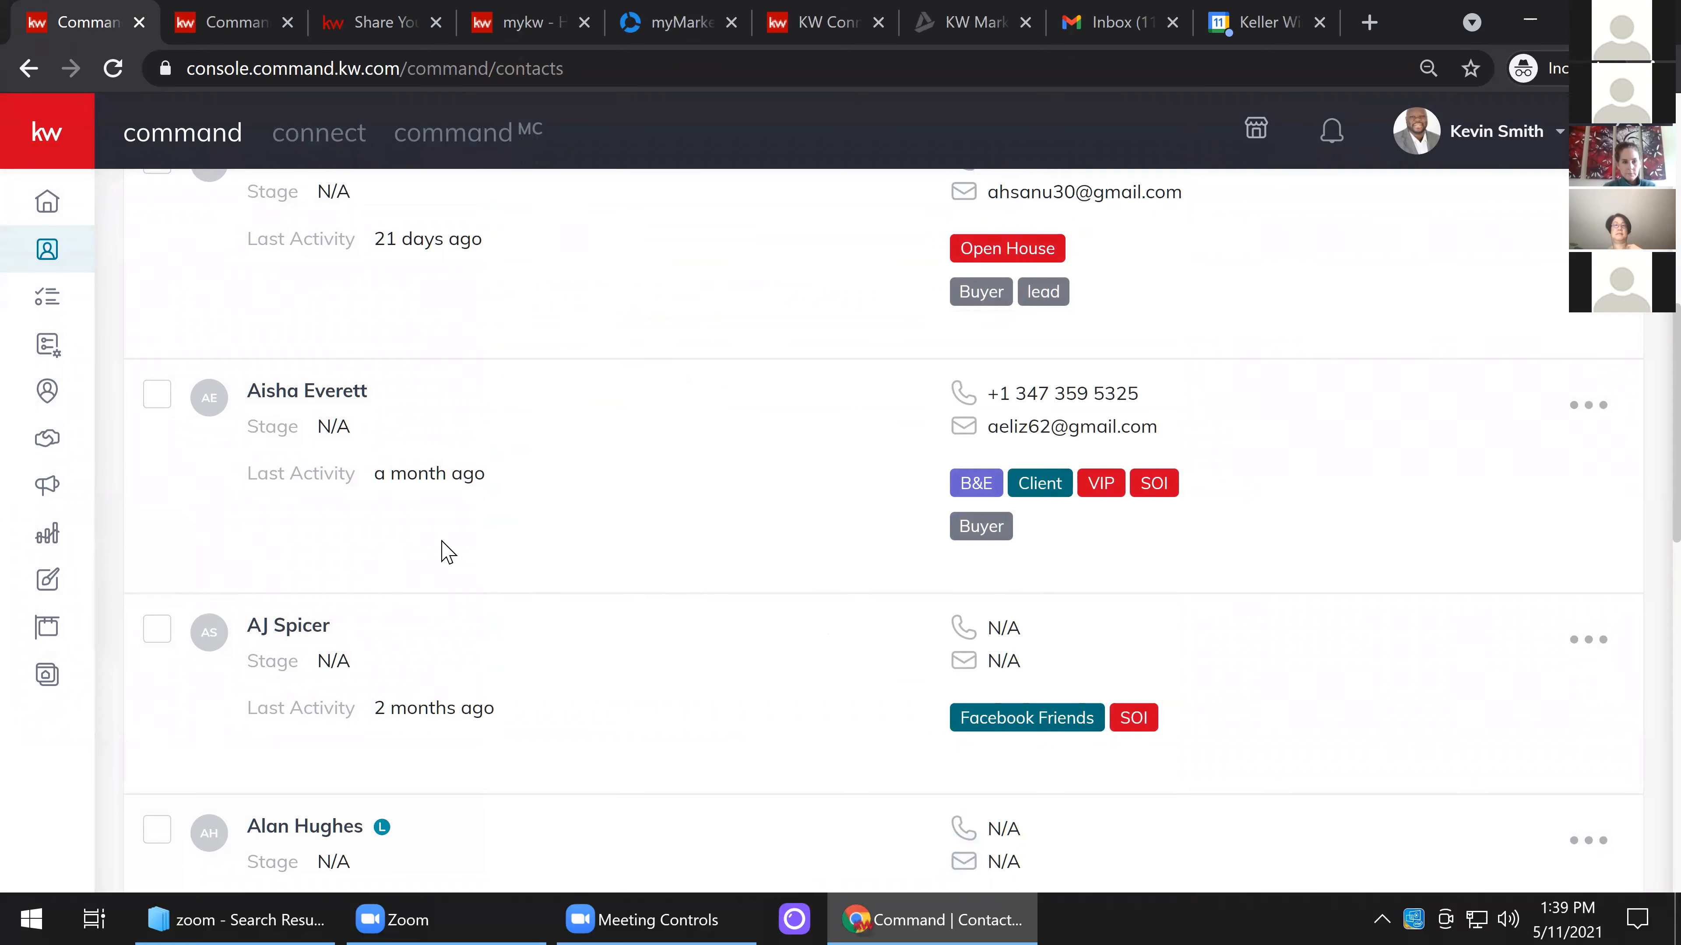
{"action": "left_click", "coordinate": [273, 265]}
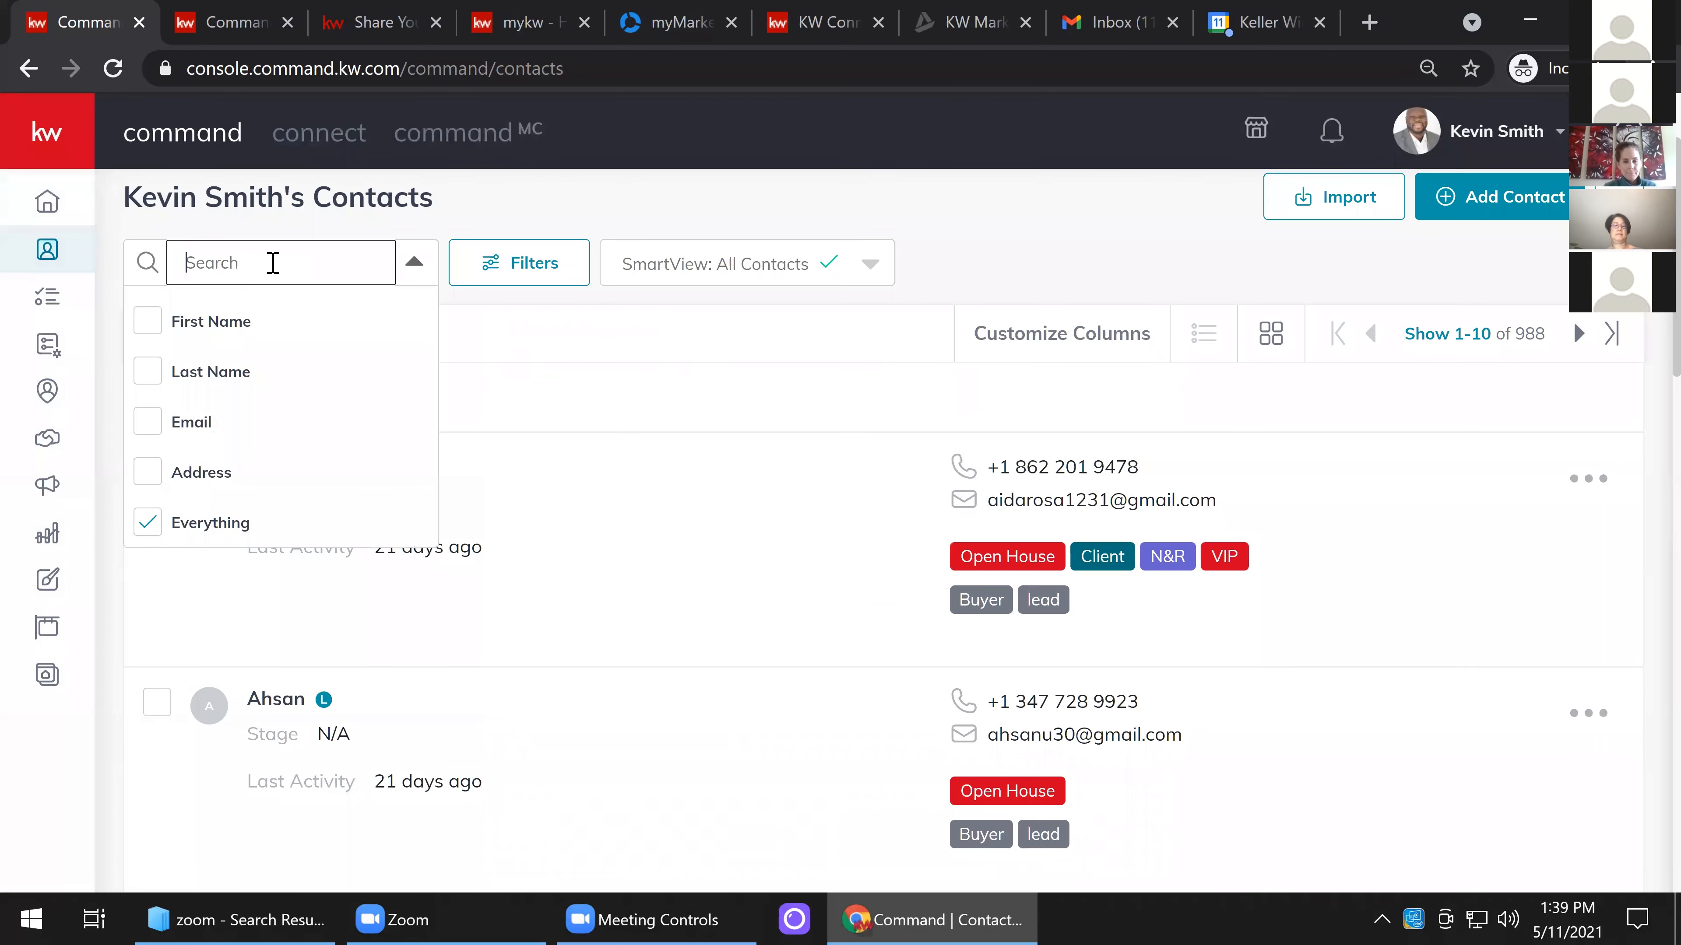
{"action": "type", "text": "buyer"}
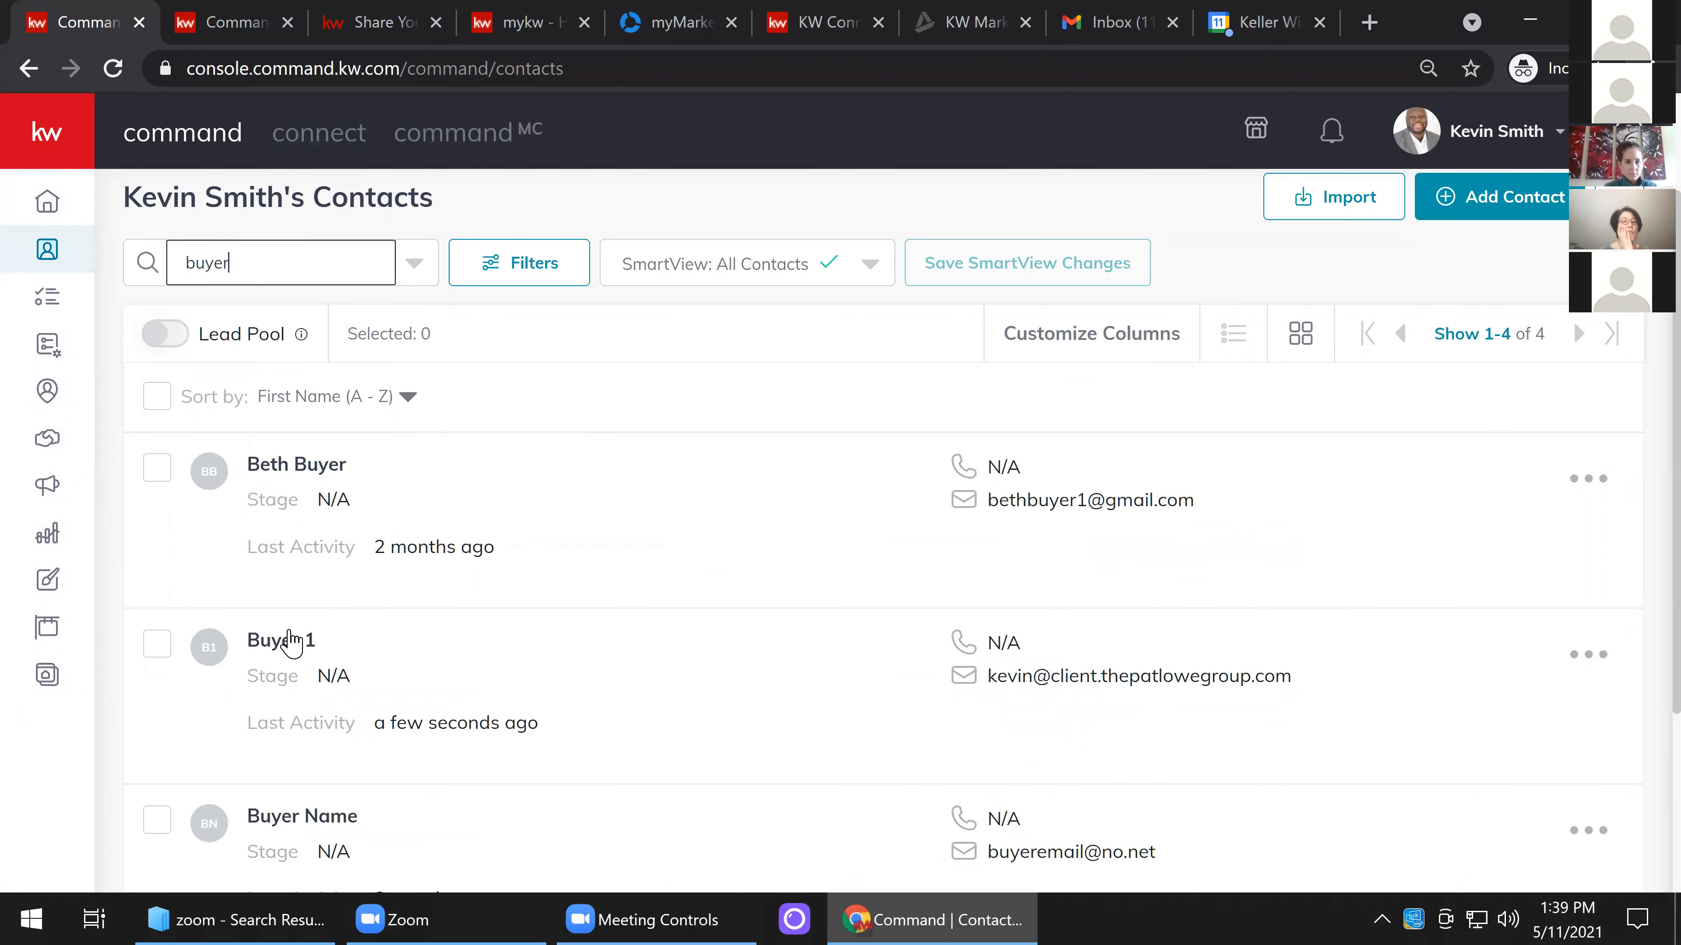
{"action": "left_click", "coordinate": [282, 645]}
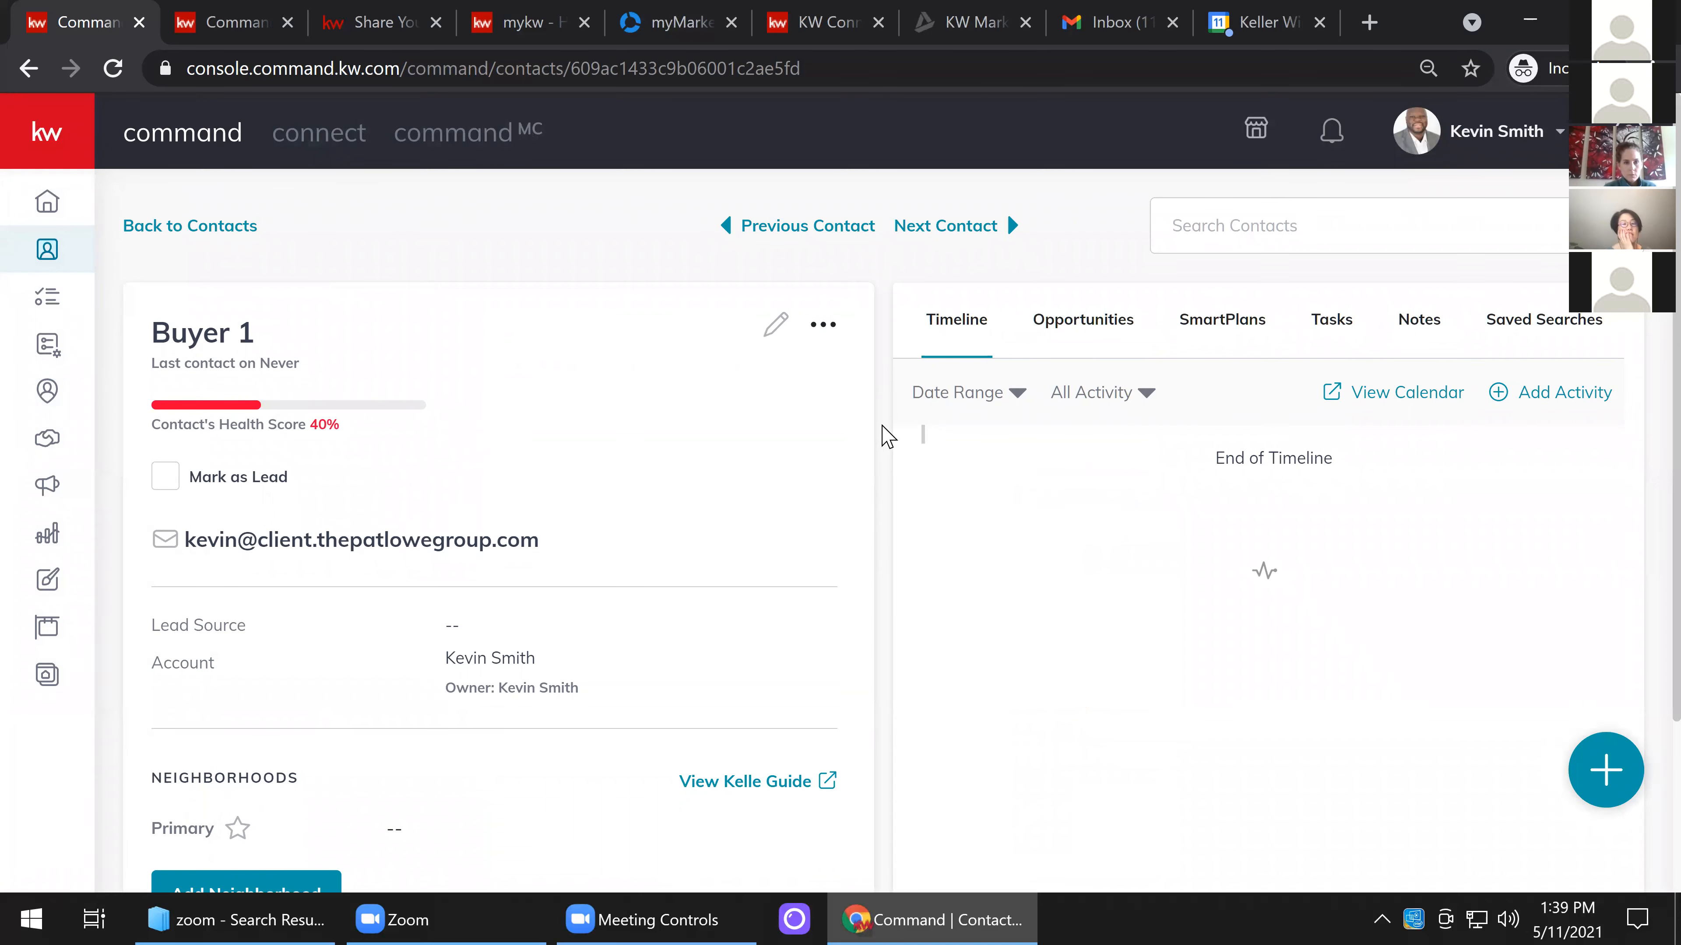
{"action": "left_click", "coordinate": [1078, 333]}
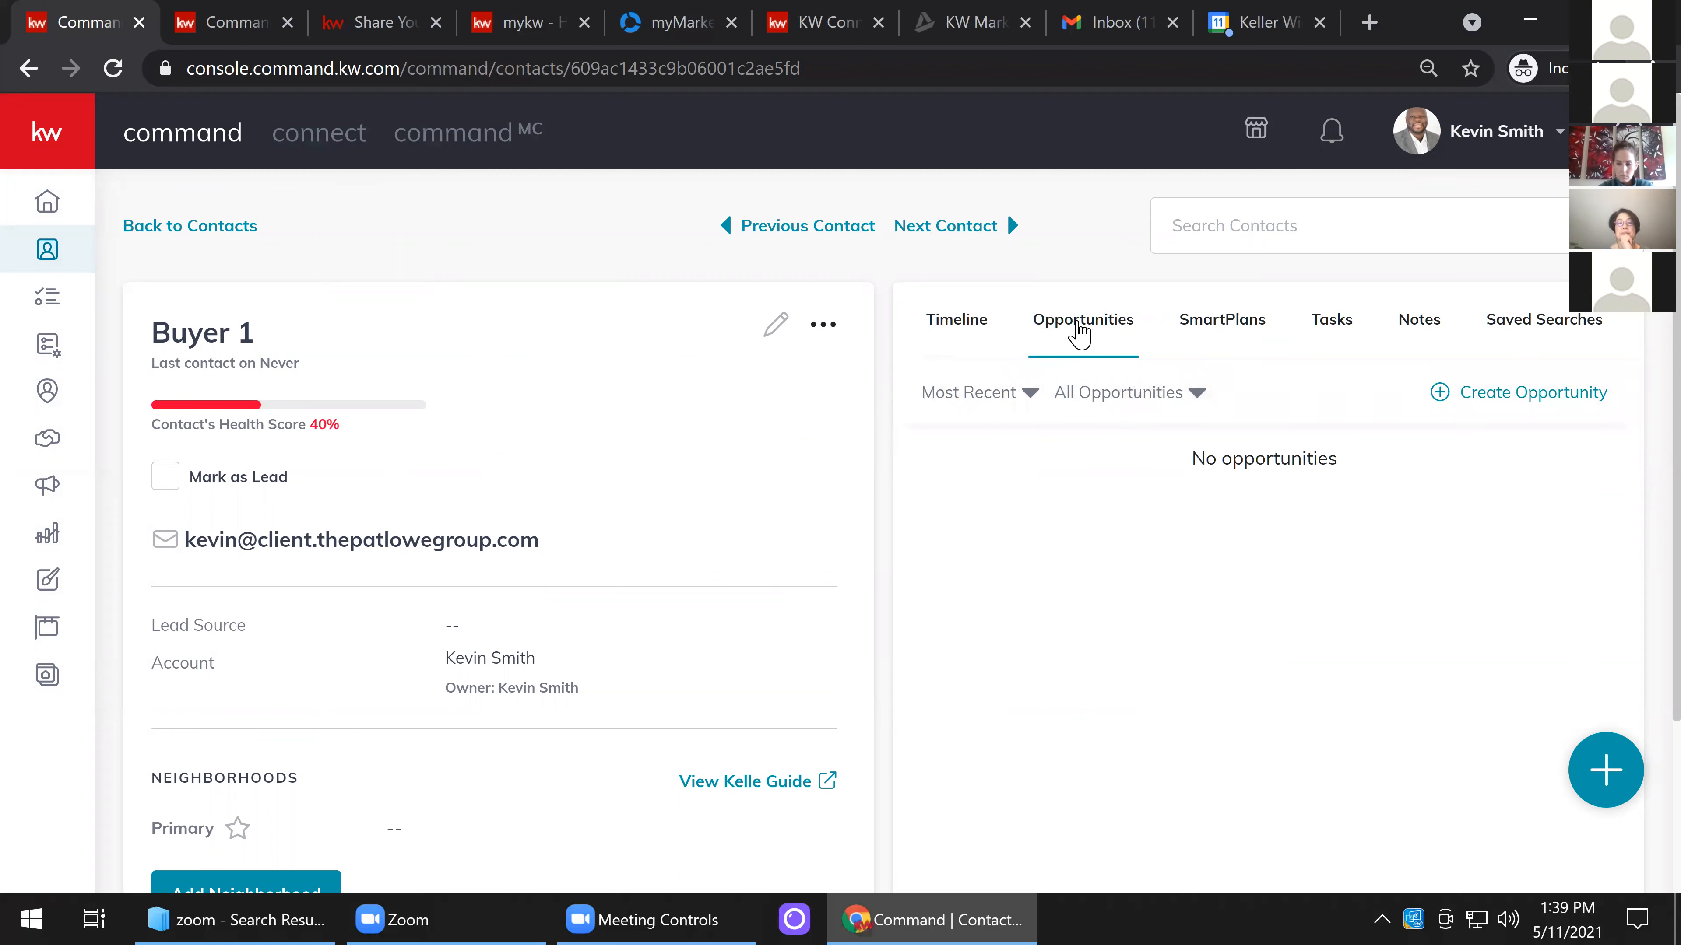
{"action": "left_click", "coordinate": [1514, 394]}
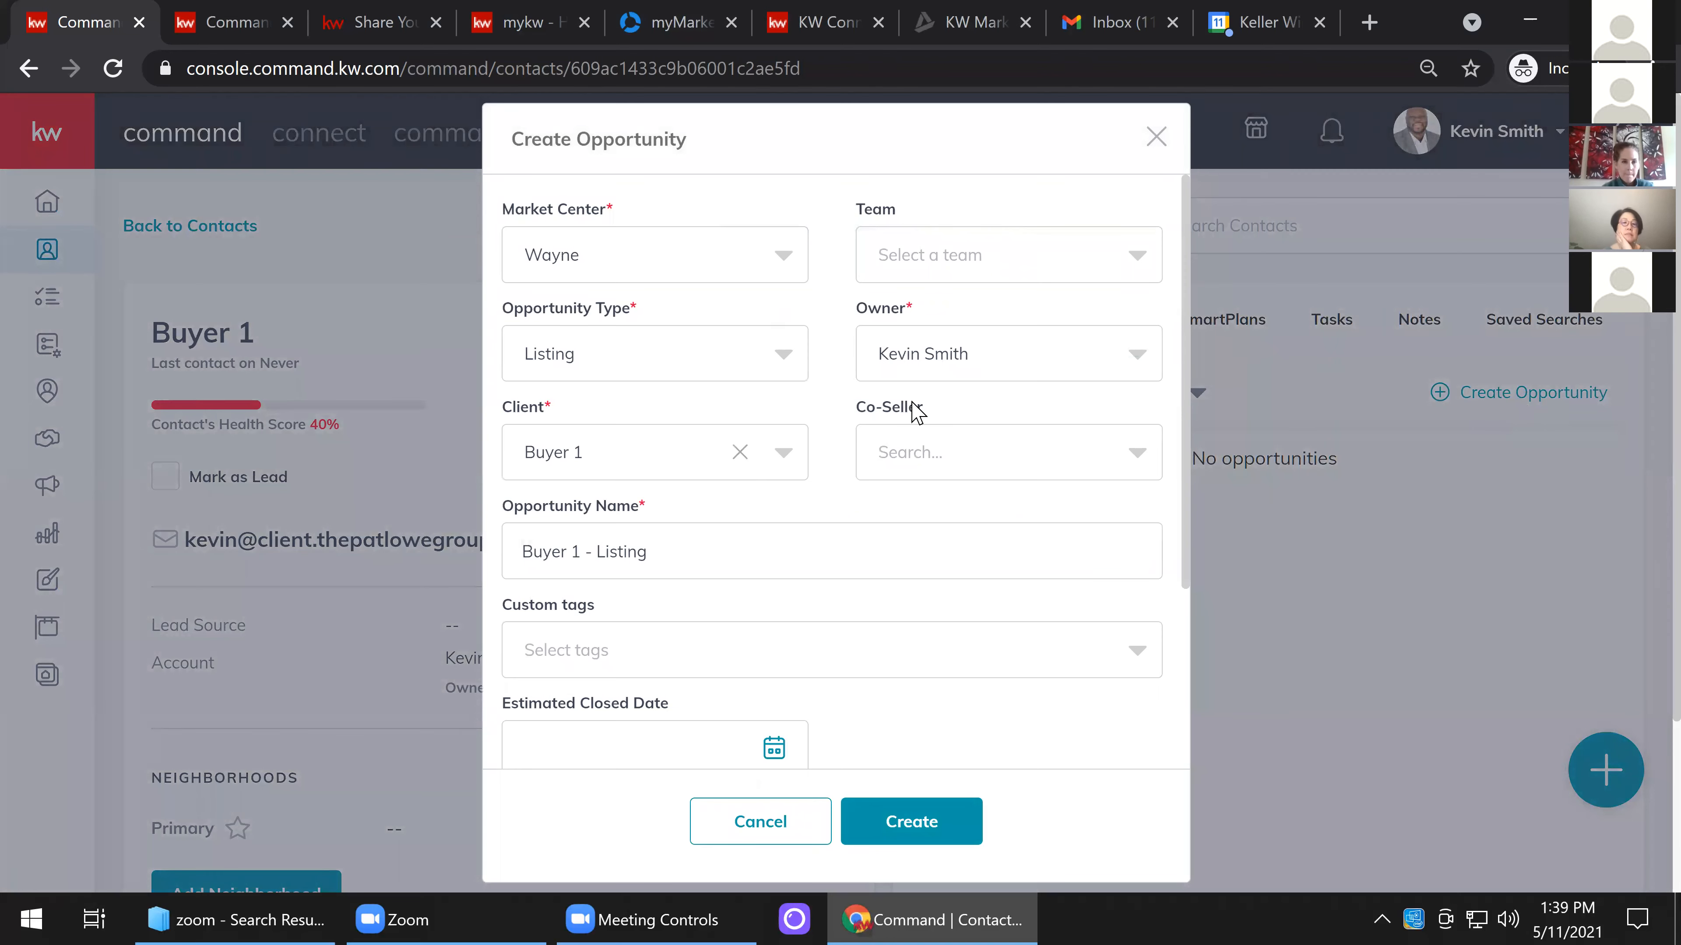
- Set the opportunity type to Buyer, keeping the current owner and Buyer 1 as client
{"action": "left_click", "coordinate": [956, 256]}
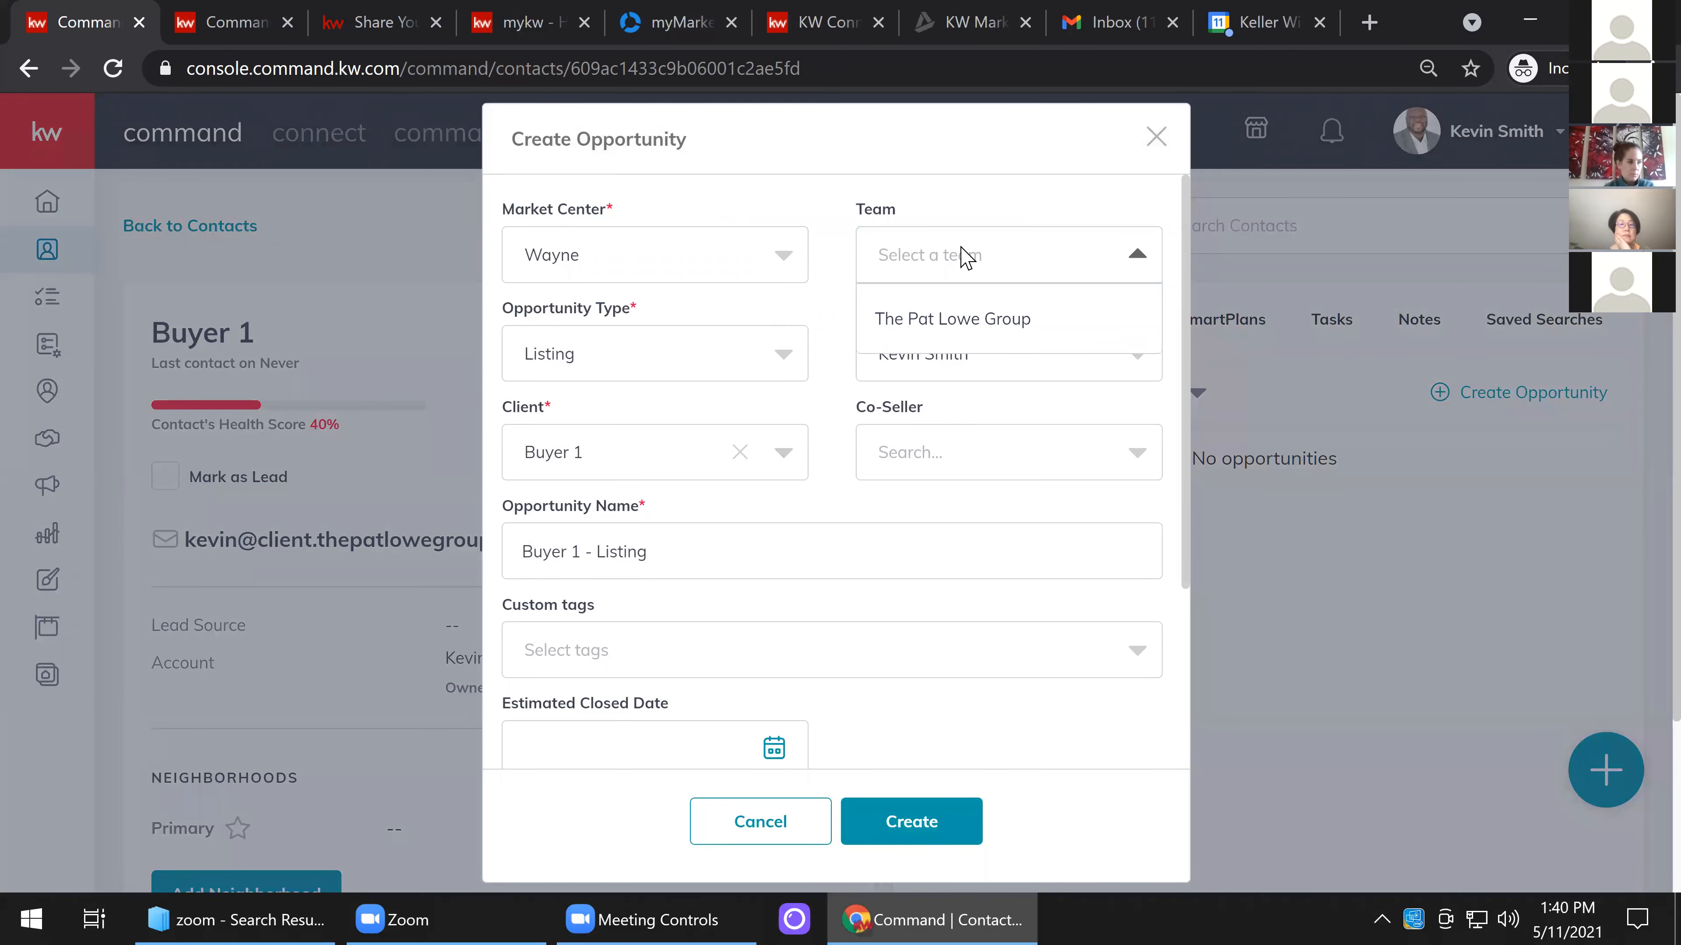
{"action": "left_click", "coordinate": [961, 257]}
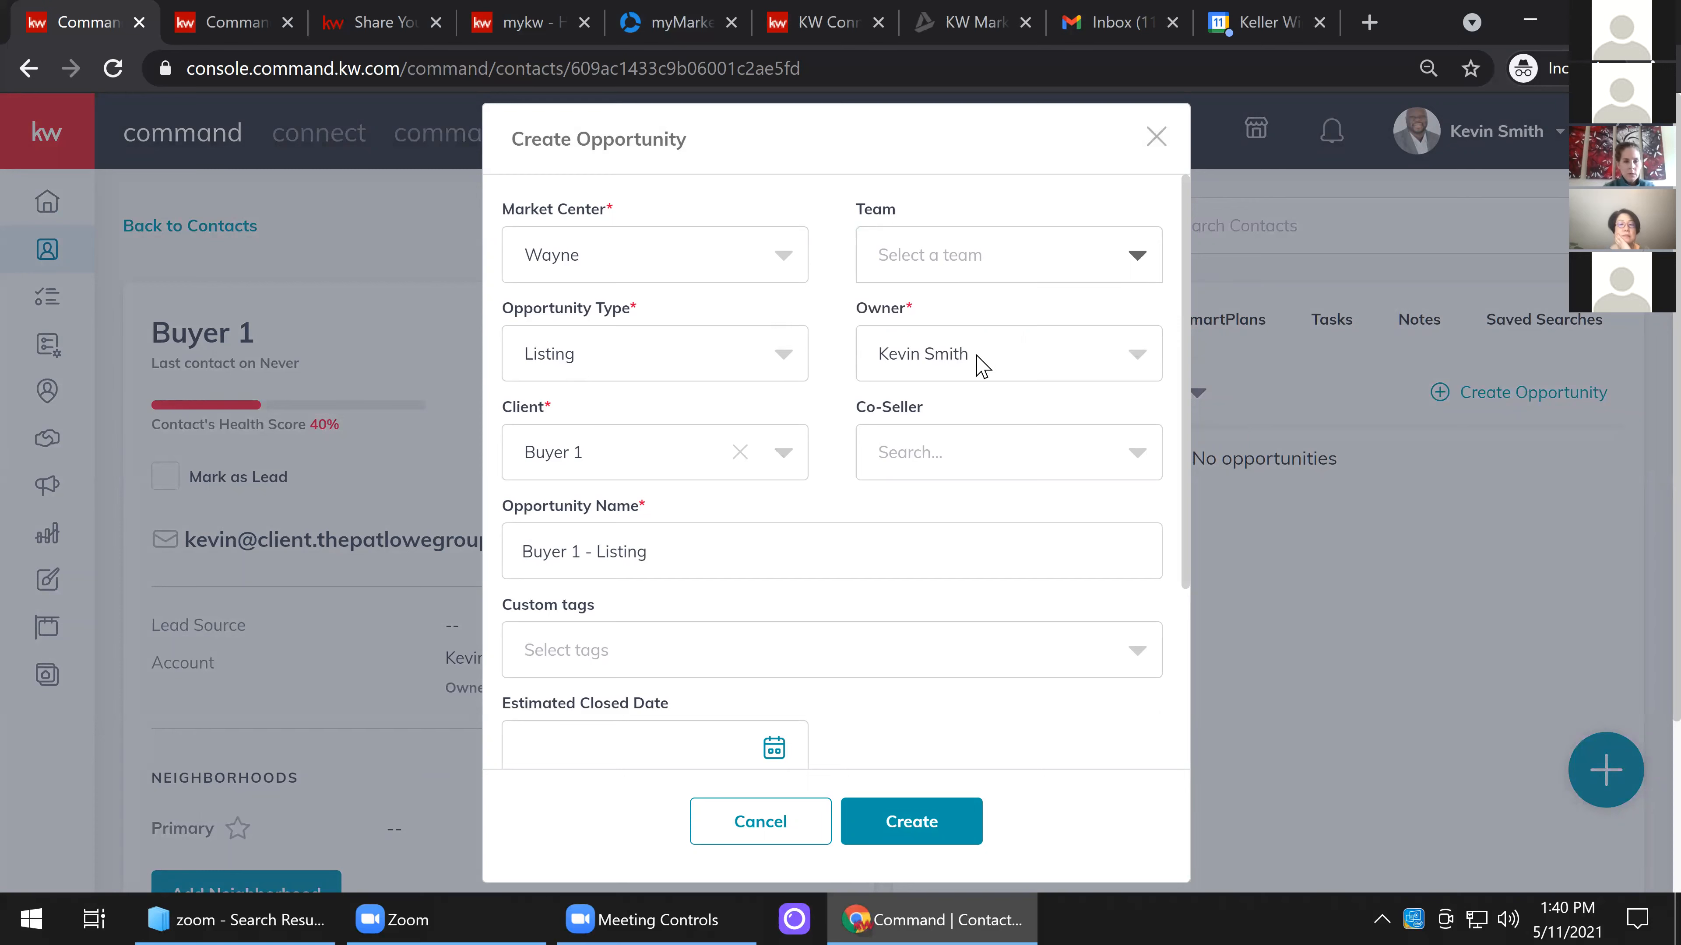
{"action": "left_click", "coordinate": [740, 371]}
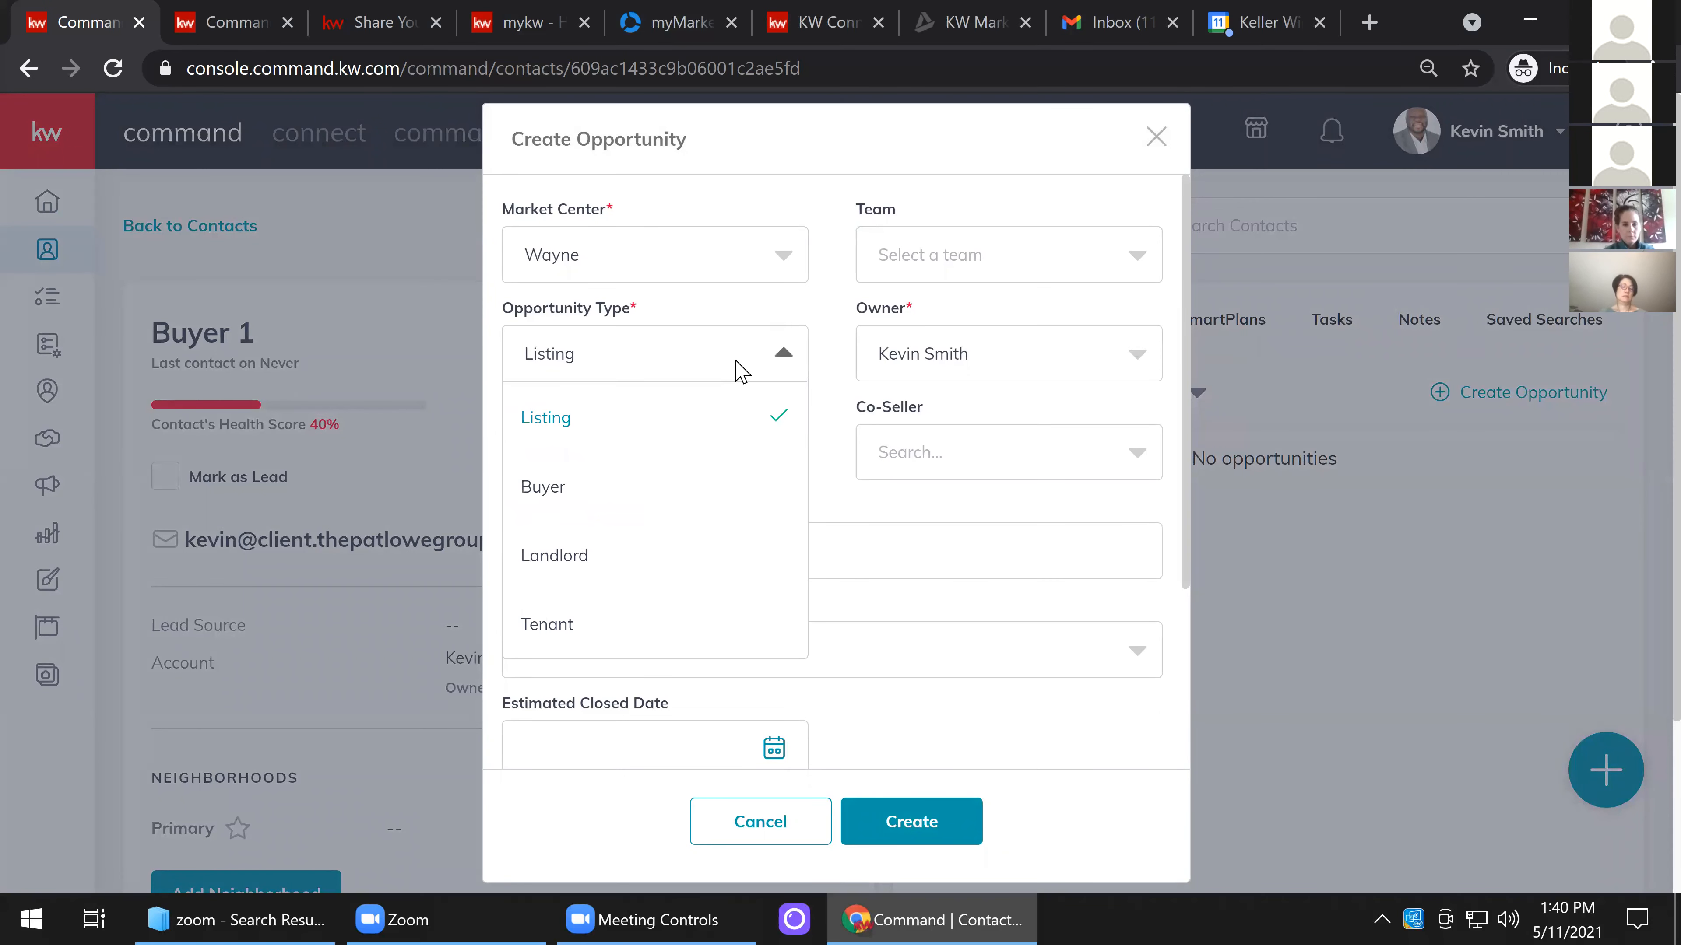
{"action": "left_click", "coordinate": [556, 503]}
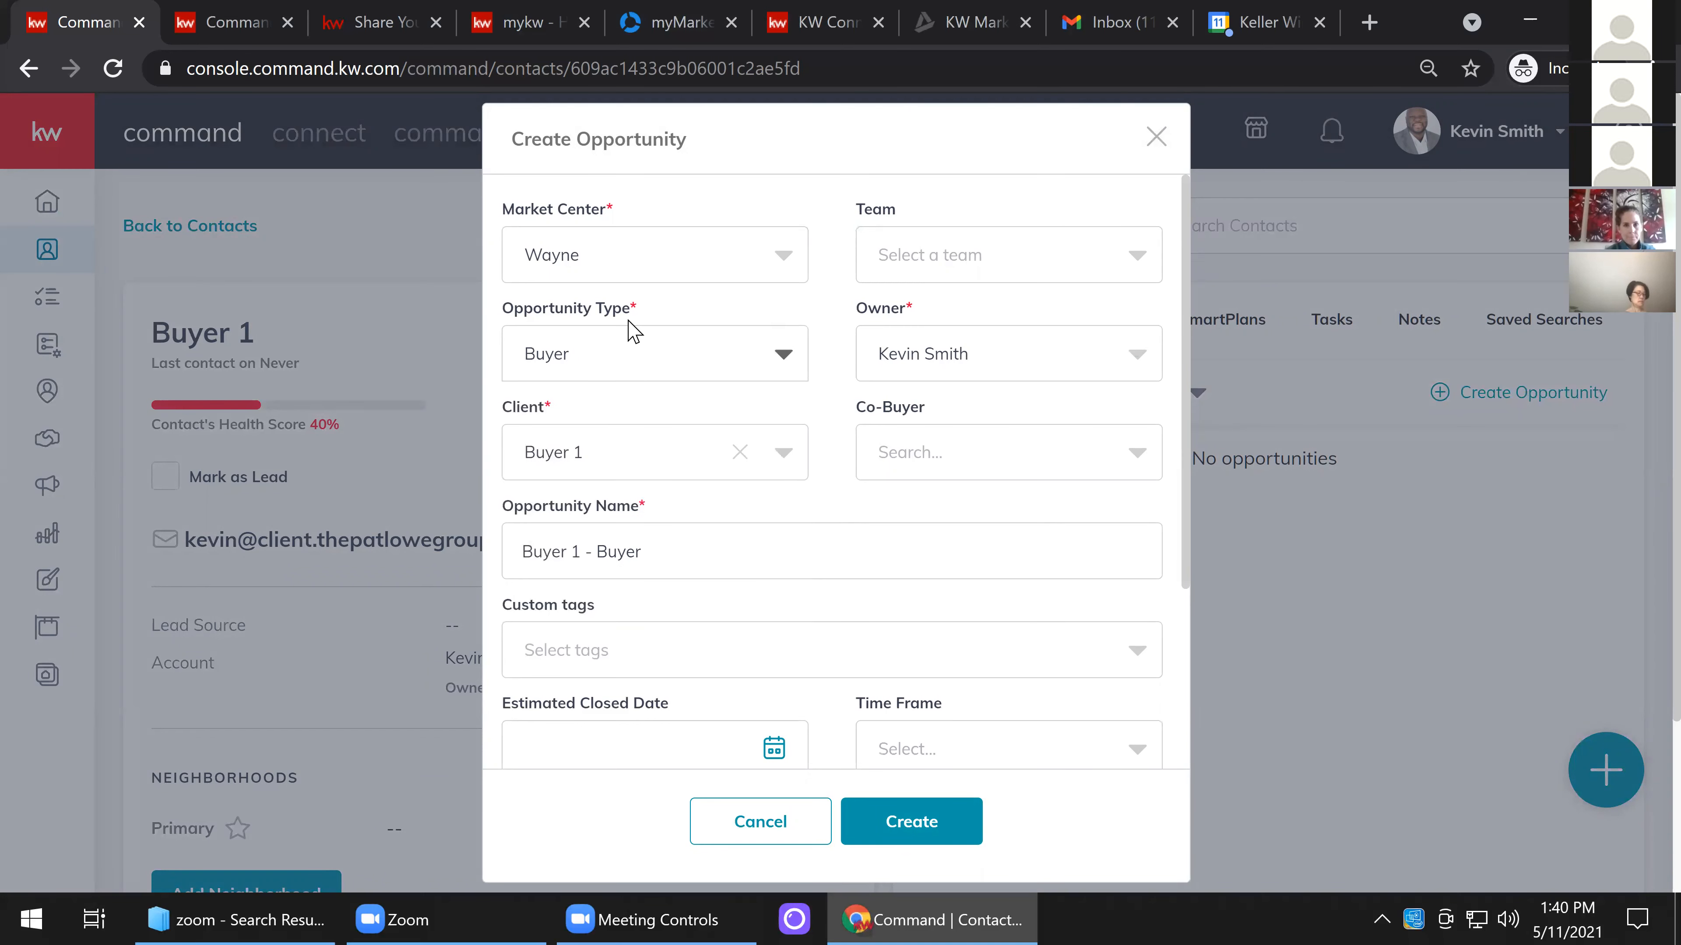
{"action": "left_click", "coordinate": [609, 370]}
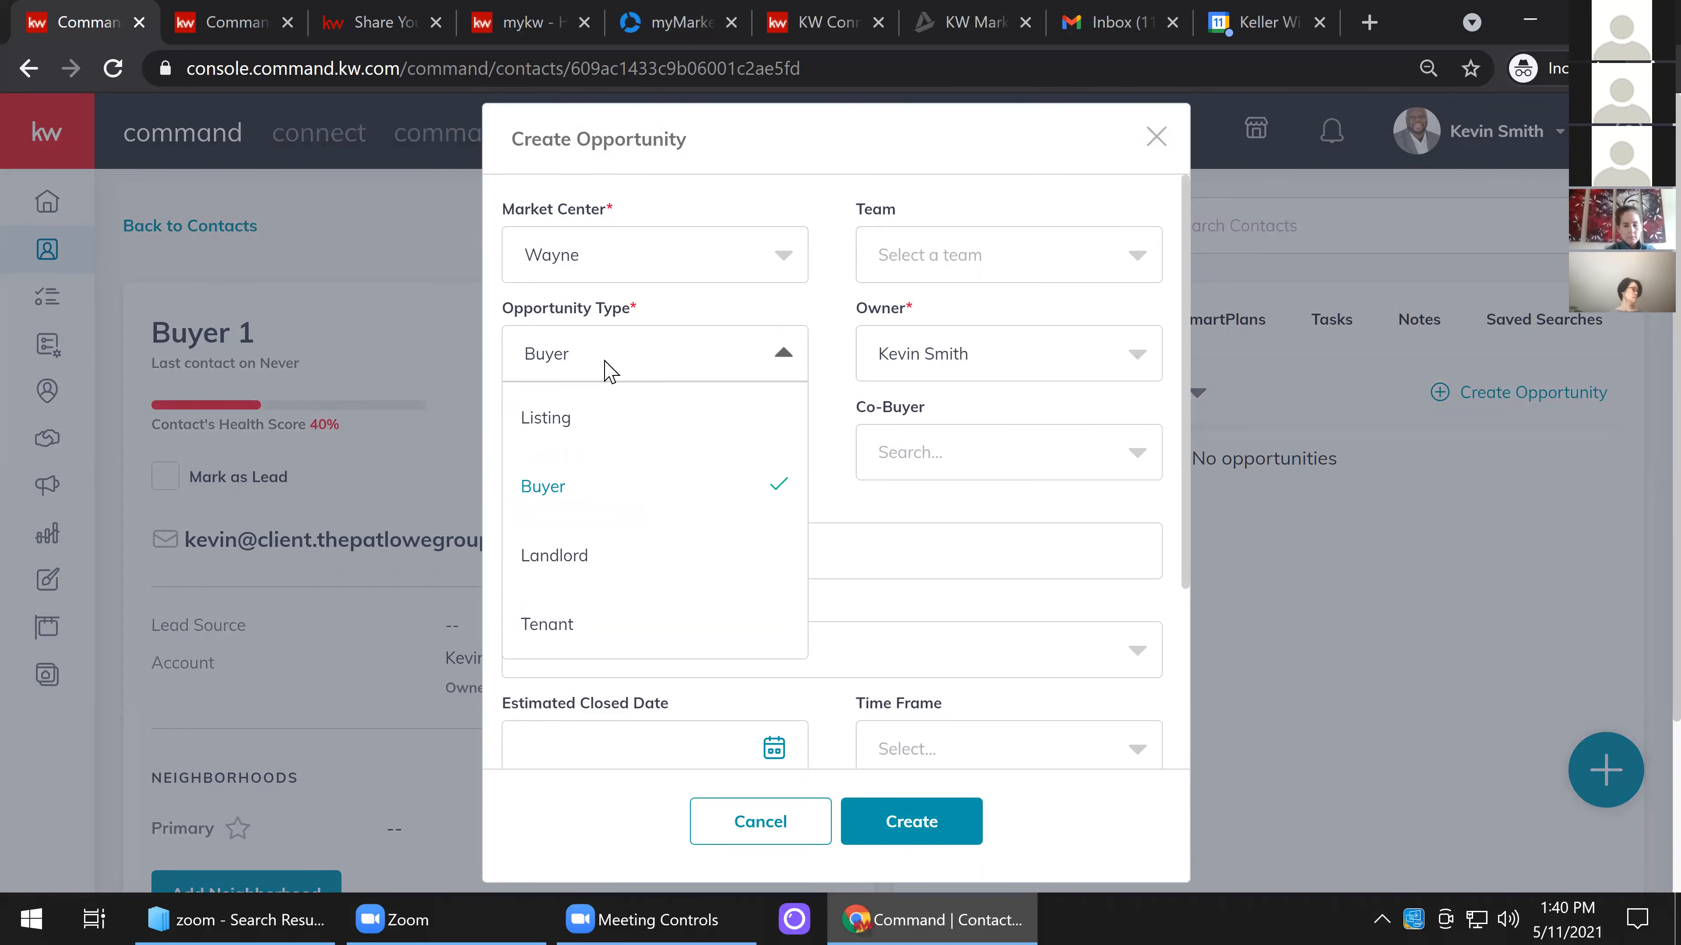
{"action": "left_click", "coordinate": [577, 491]}
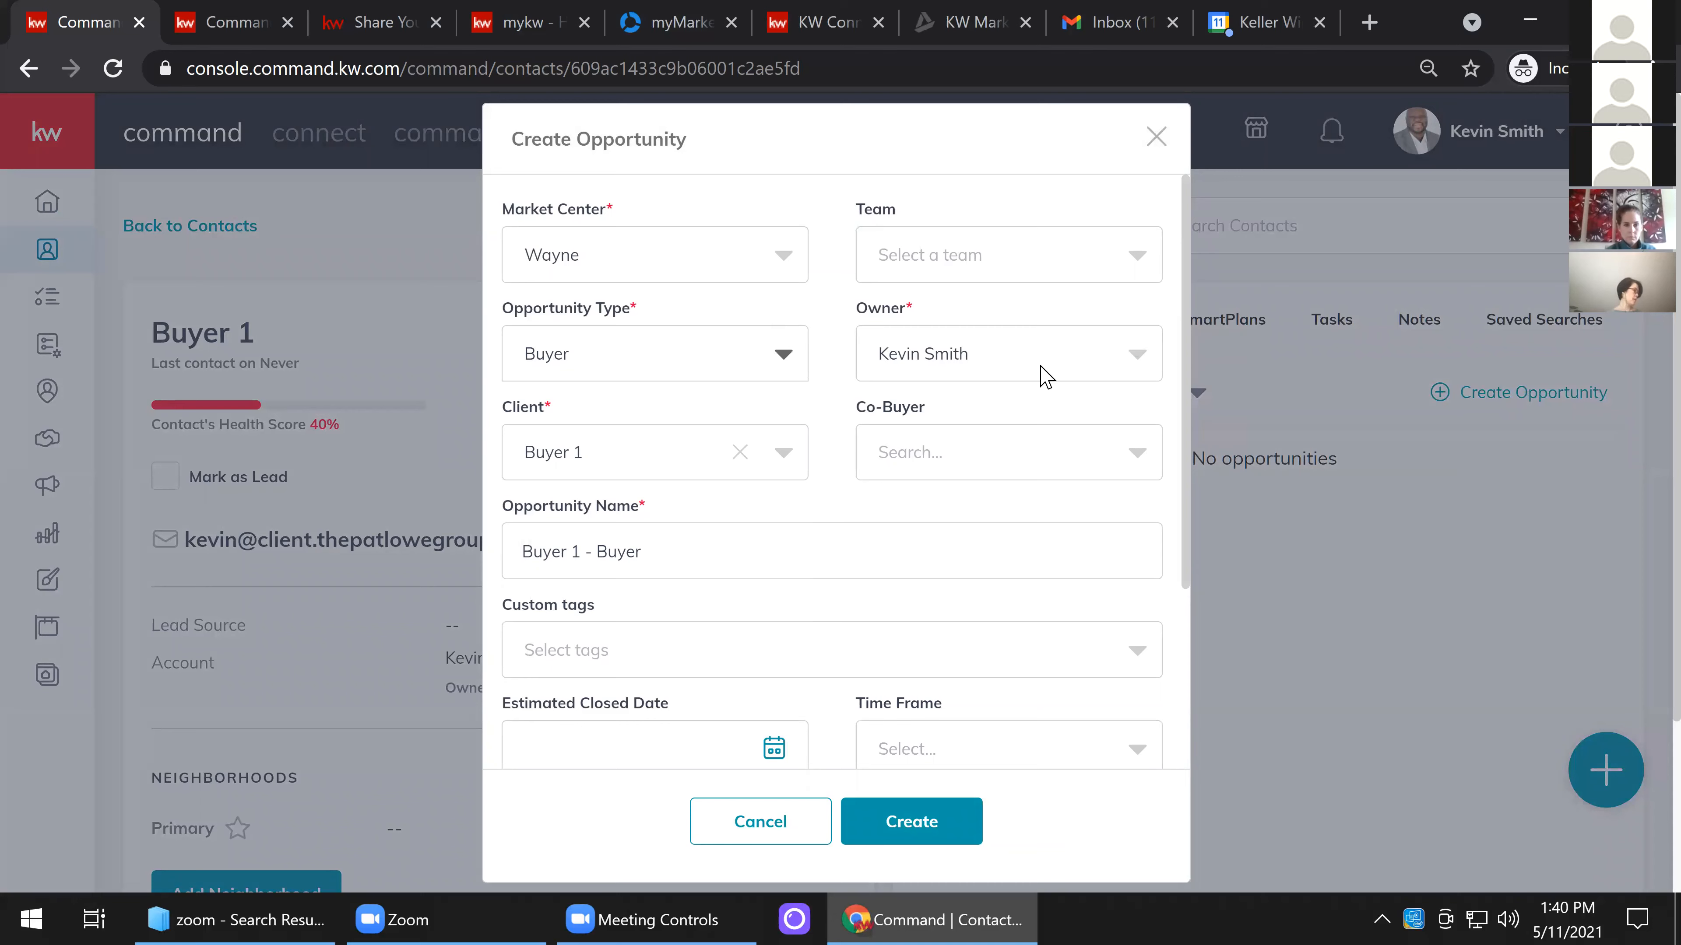
{"action": "left_click", "coordinate": [985, 365]}
{"action": "left_click", "coordinate": [991, 367]}
{"action": "scroll", "coordinate": [639, 482], "scroll_direction": "down", "scroll_amount": 1}
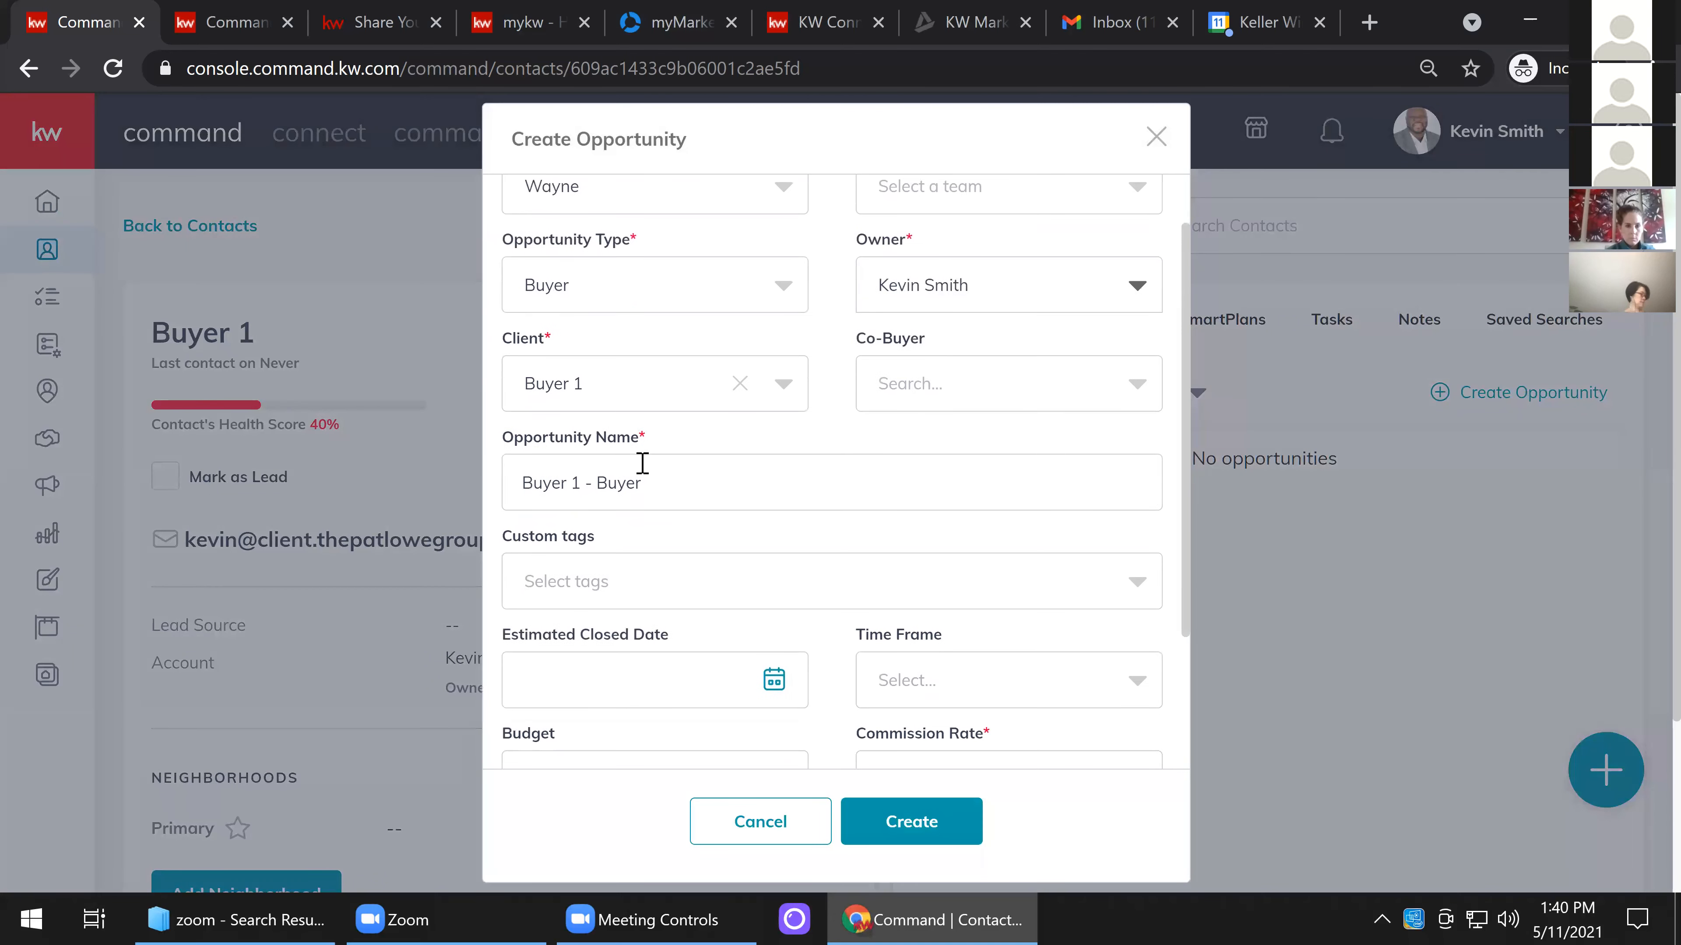
{"action": "left_click", "coordinate": [626, 397]}
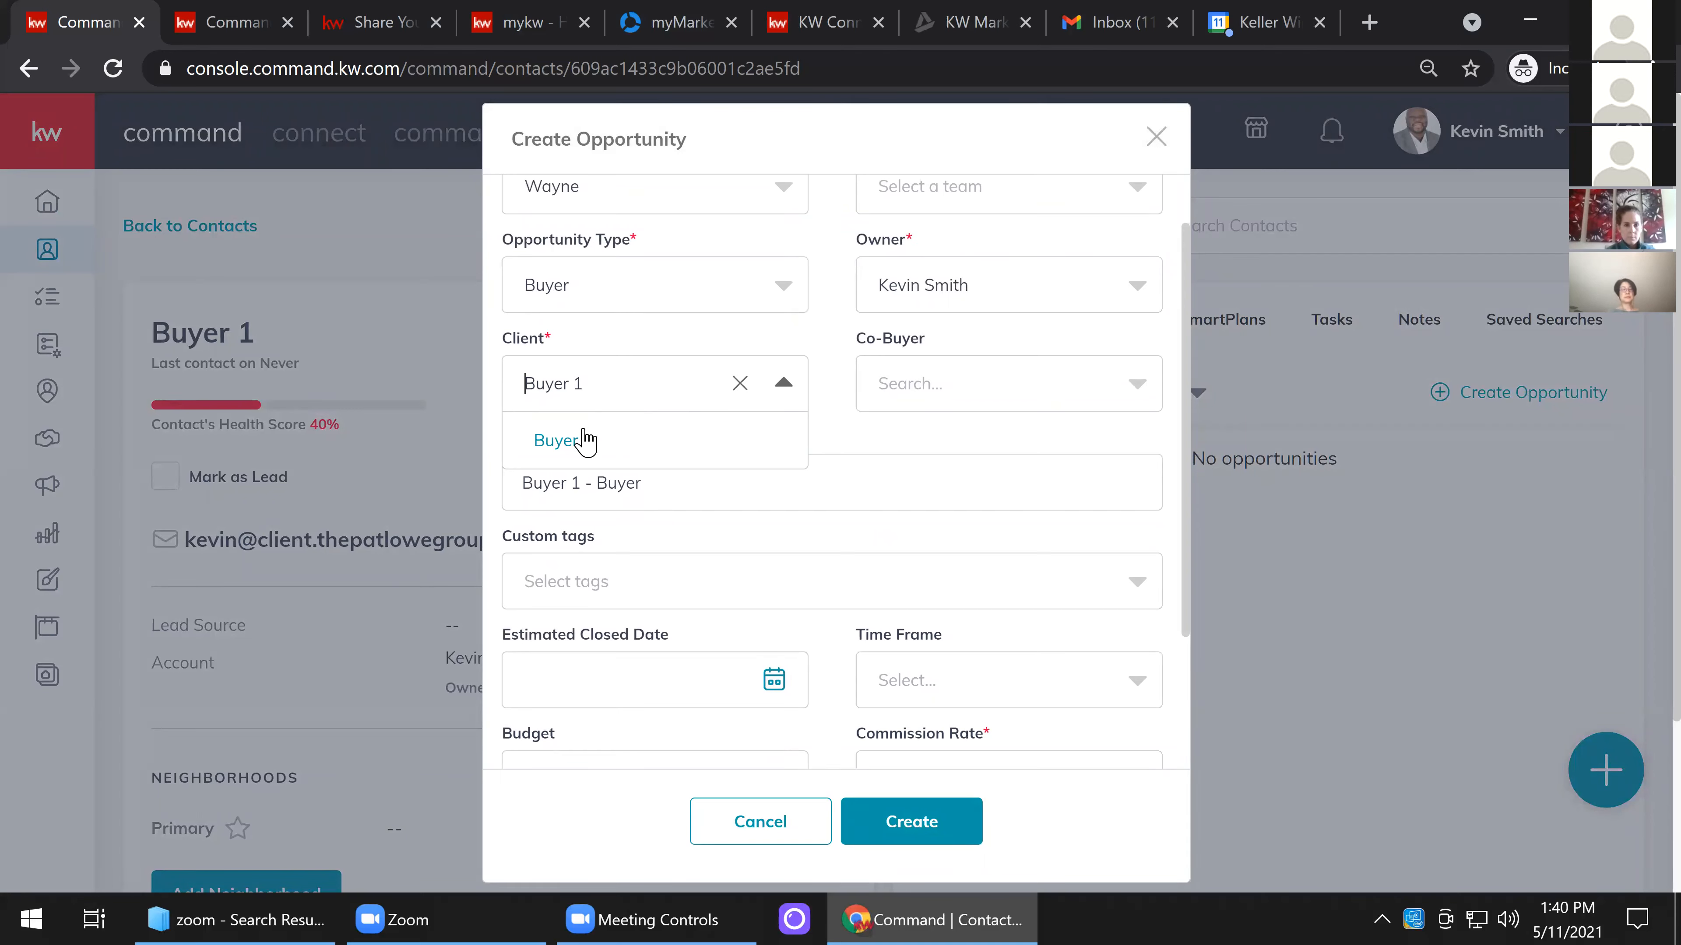
{"action": "left_click", "coordinate": [1071, 407]}
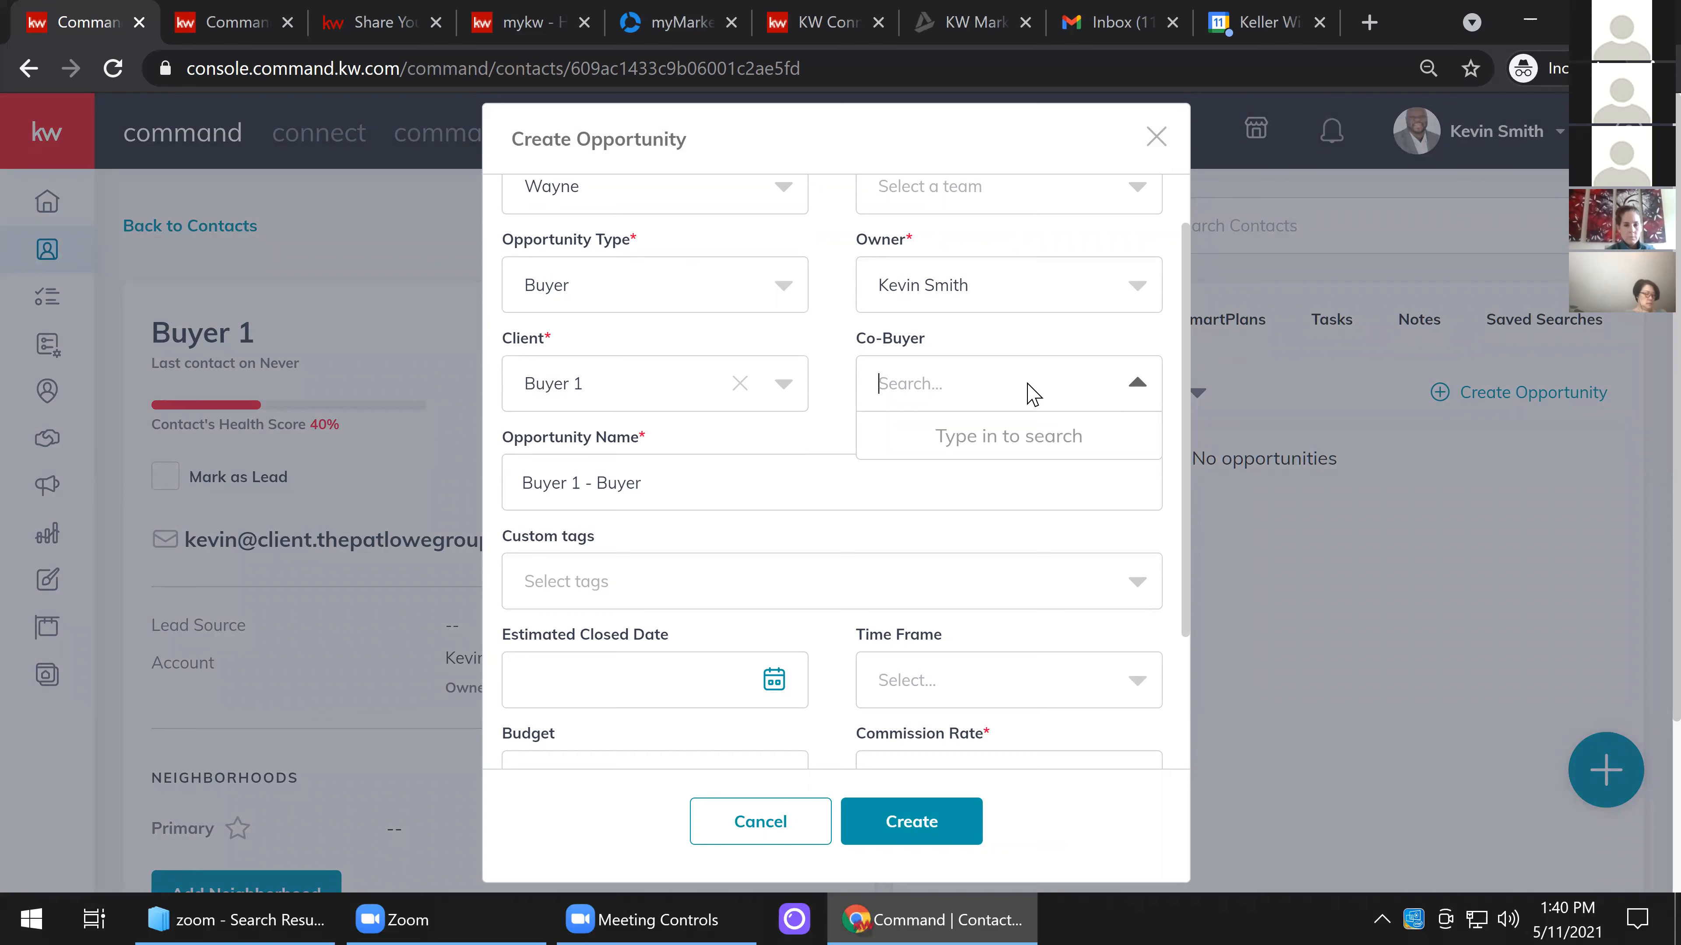
{"action": "left_click", "coordinate": [671, 488]}
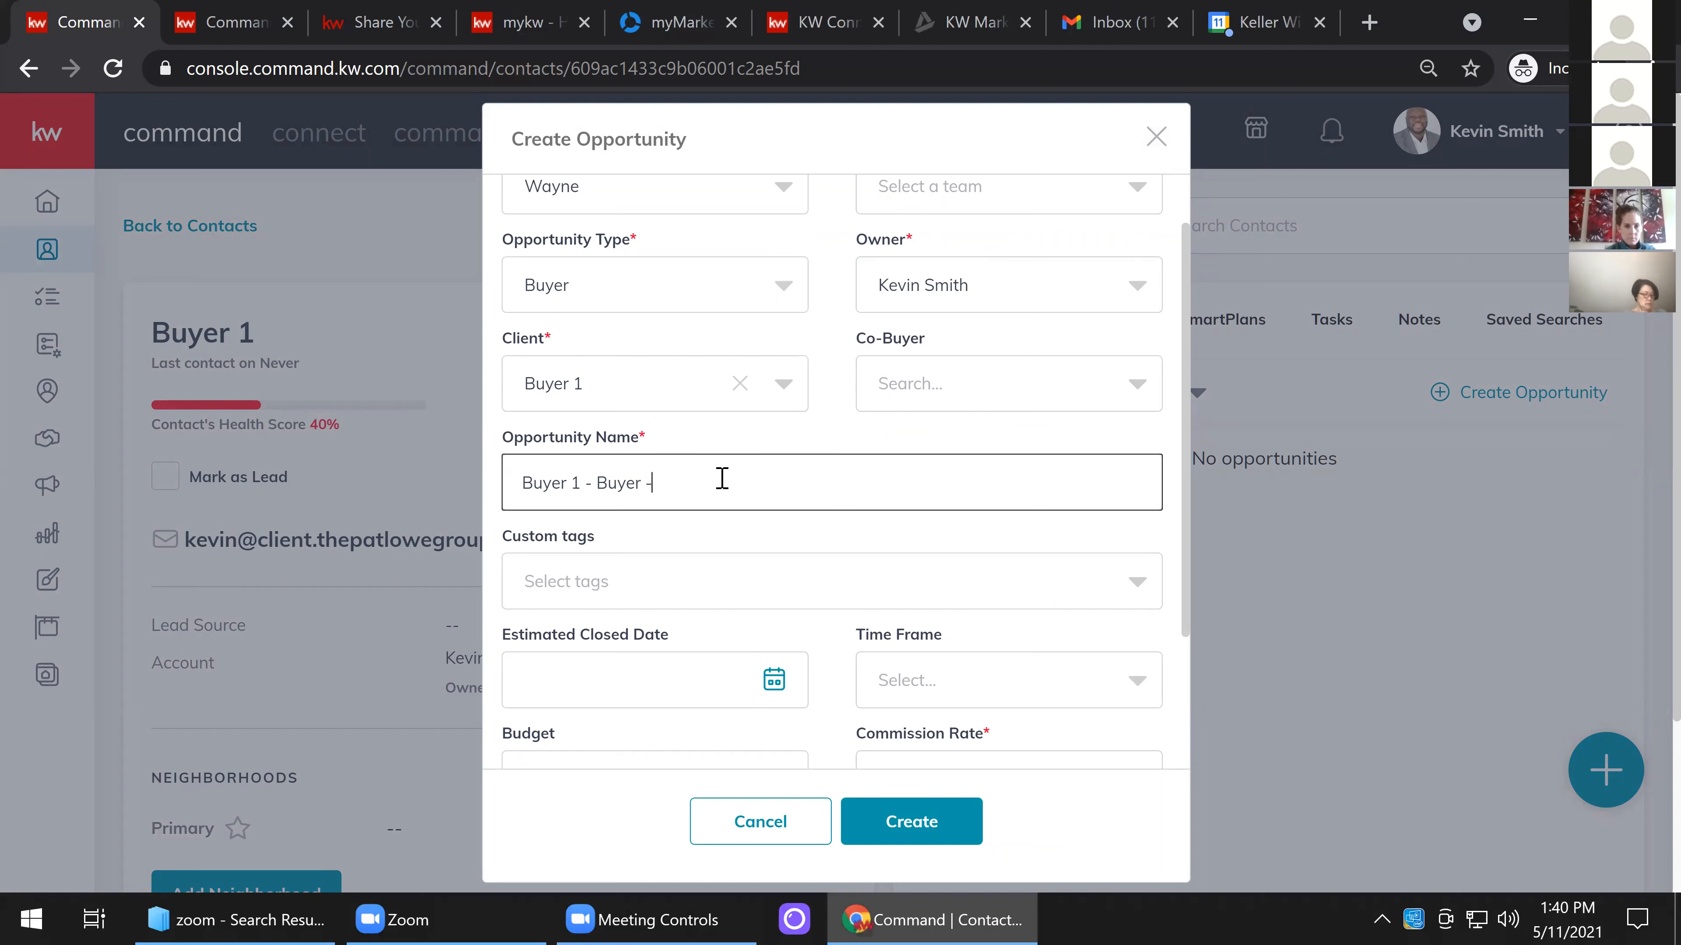
- Create opportunity 'Buyer 1 - Buyer - 123 Main St' with 2.5% commission, phase Active, stage Negotiations
{"action": "type", "text": "123 Main St"}
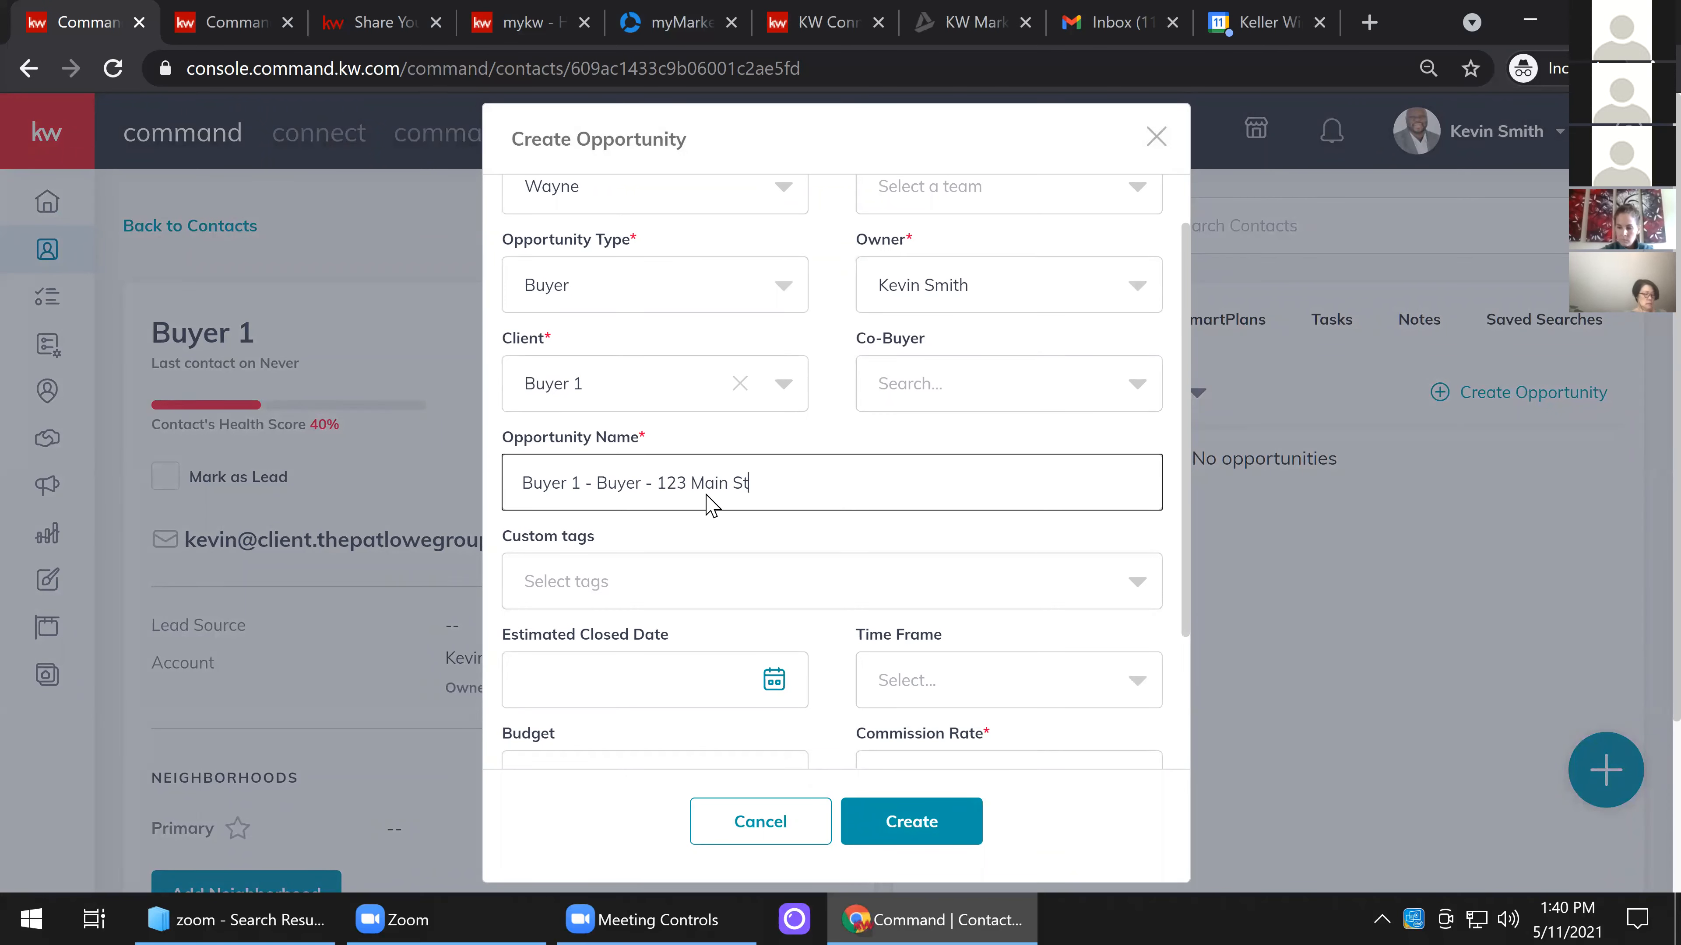
{"action": "scroll", "coordinate": [747, 555], "scroll_direction": "down", "scroll_amount": 2}
{"action": "scroll", "coordinate": [751, 553], "scroll_direction": "down", "scroll_amount": 3}
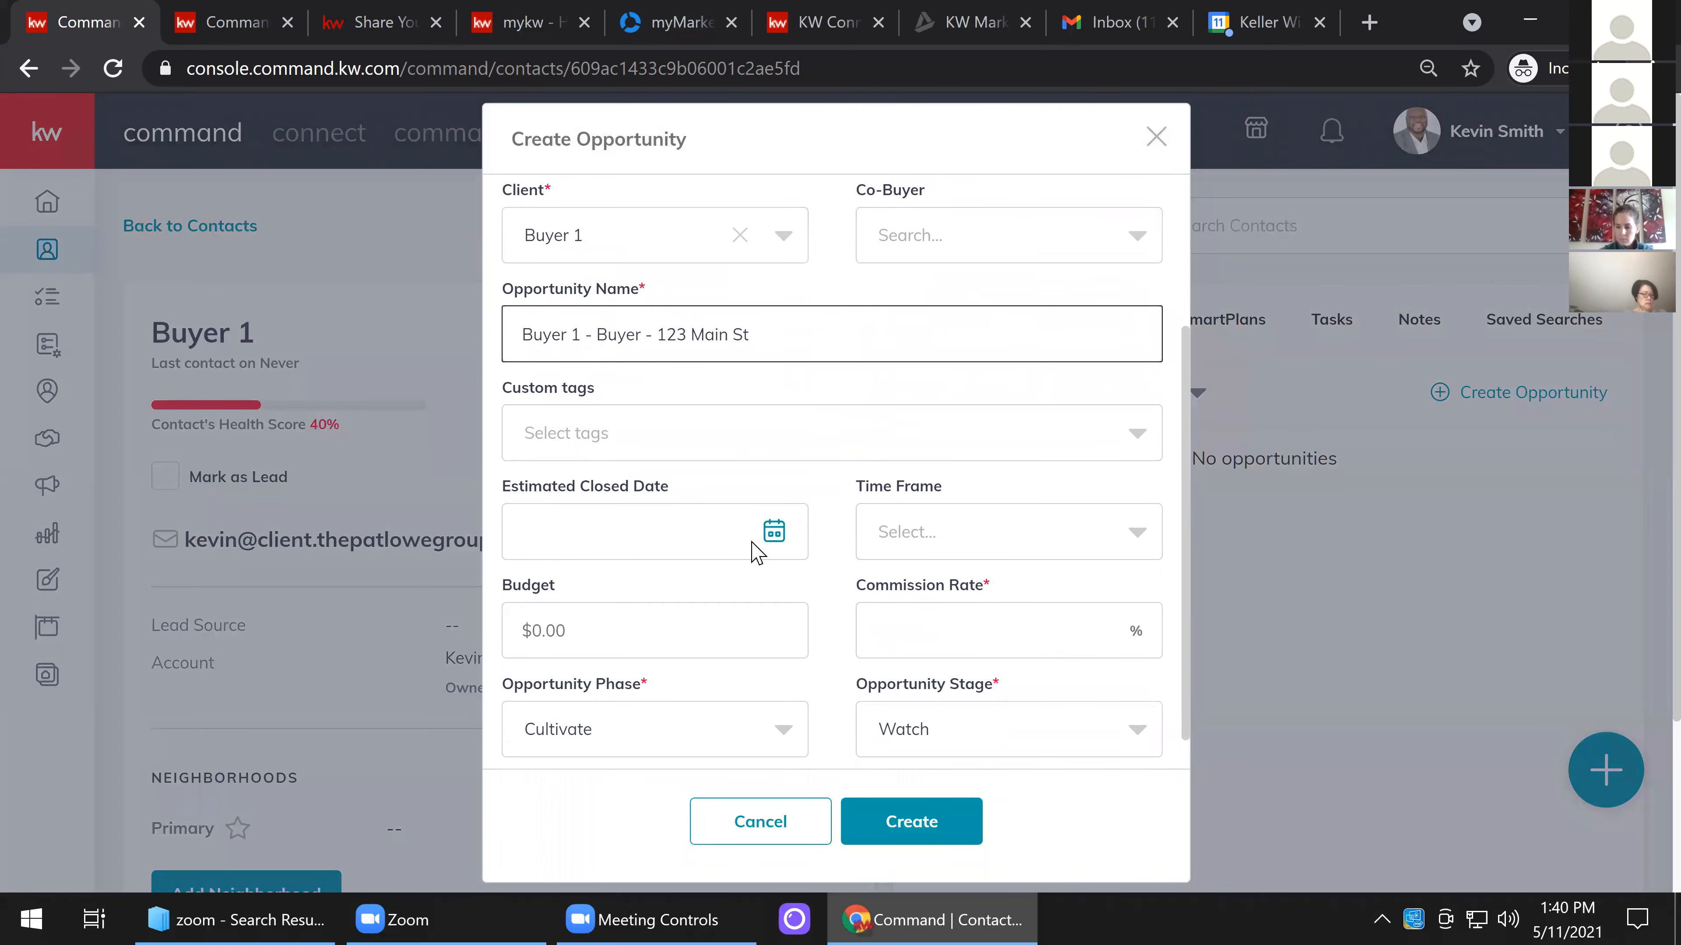
{"action": "left_click", "coordinate": [966, 596]}
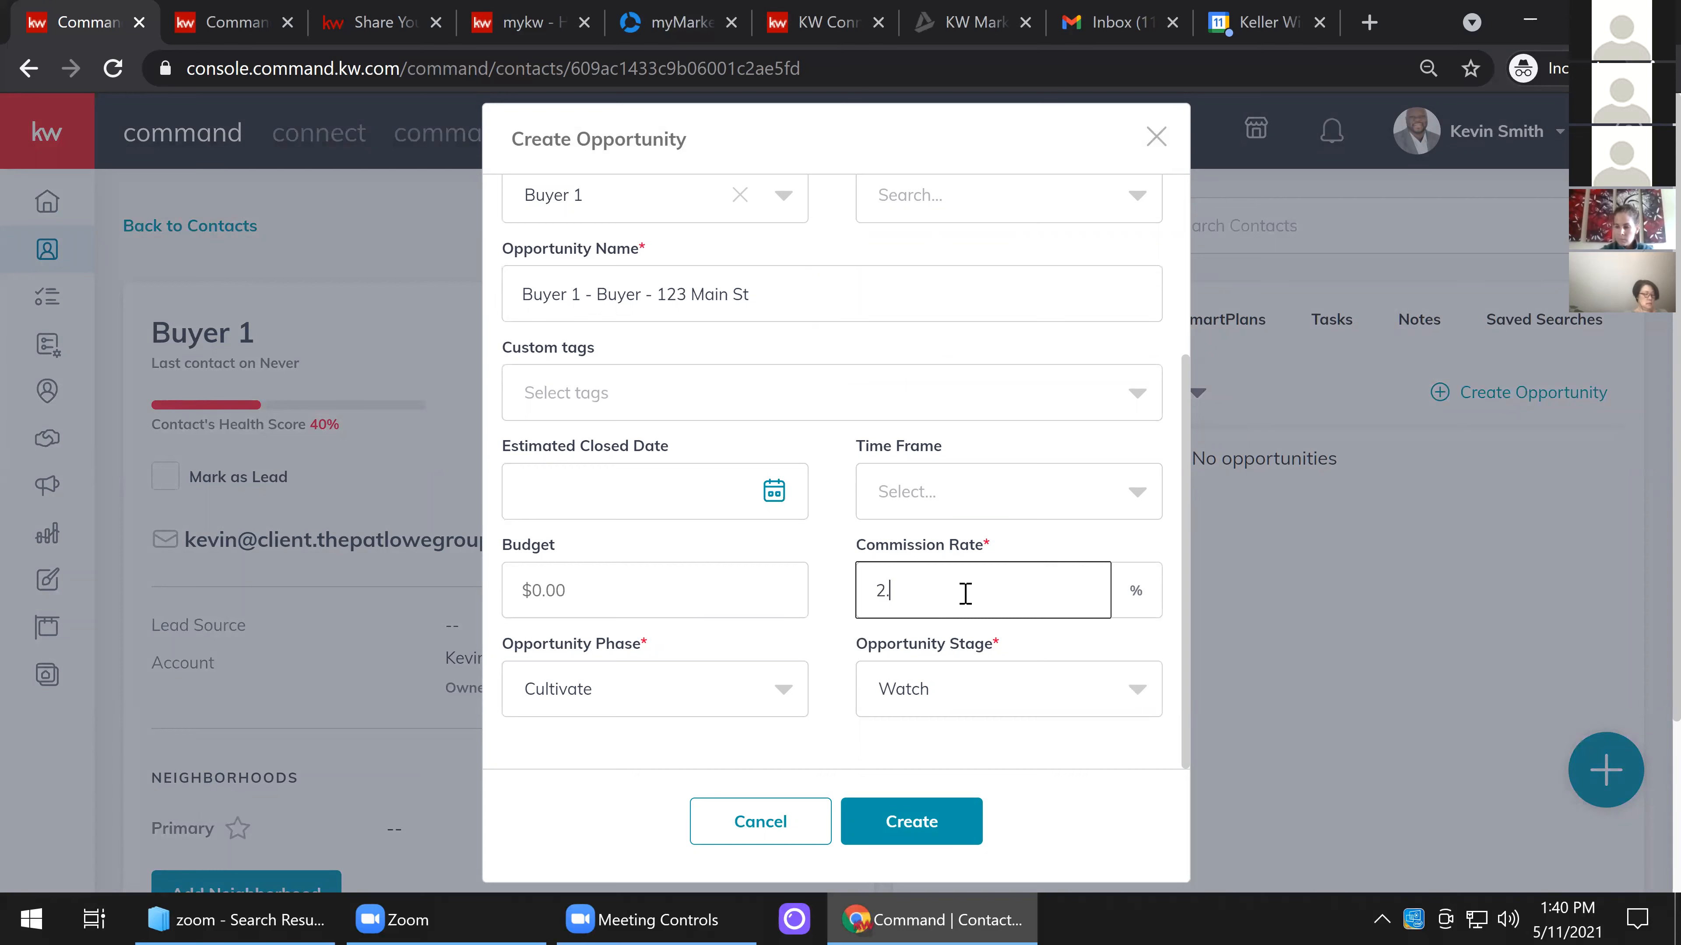
{"action": "left_click", "coordinate": [762, 695]}
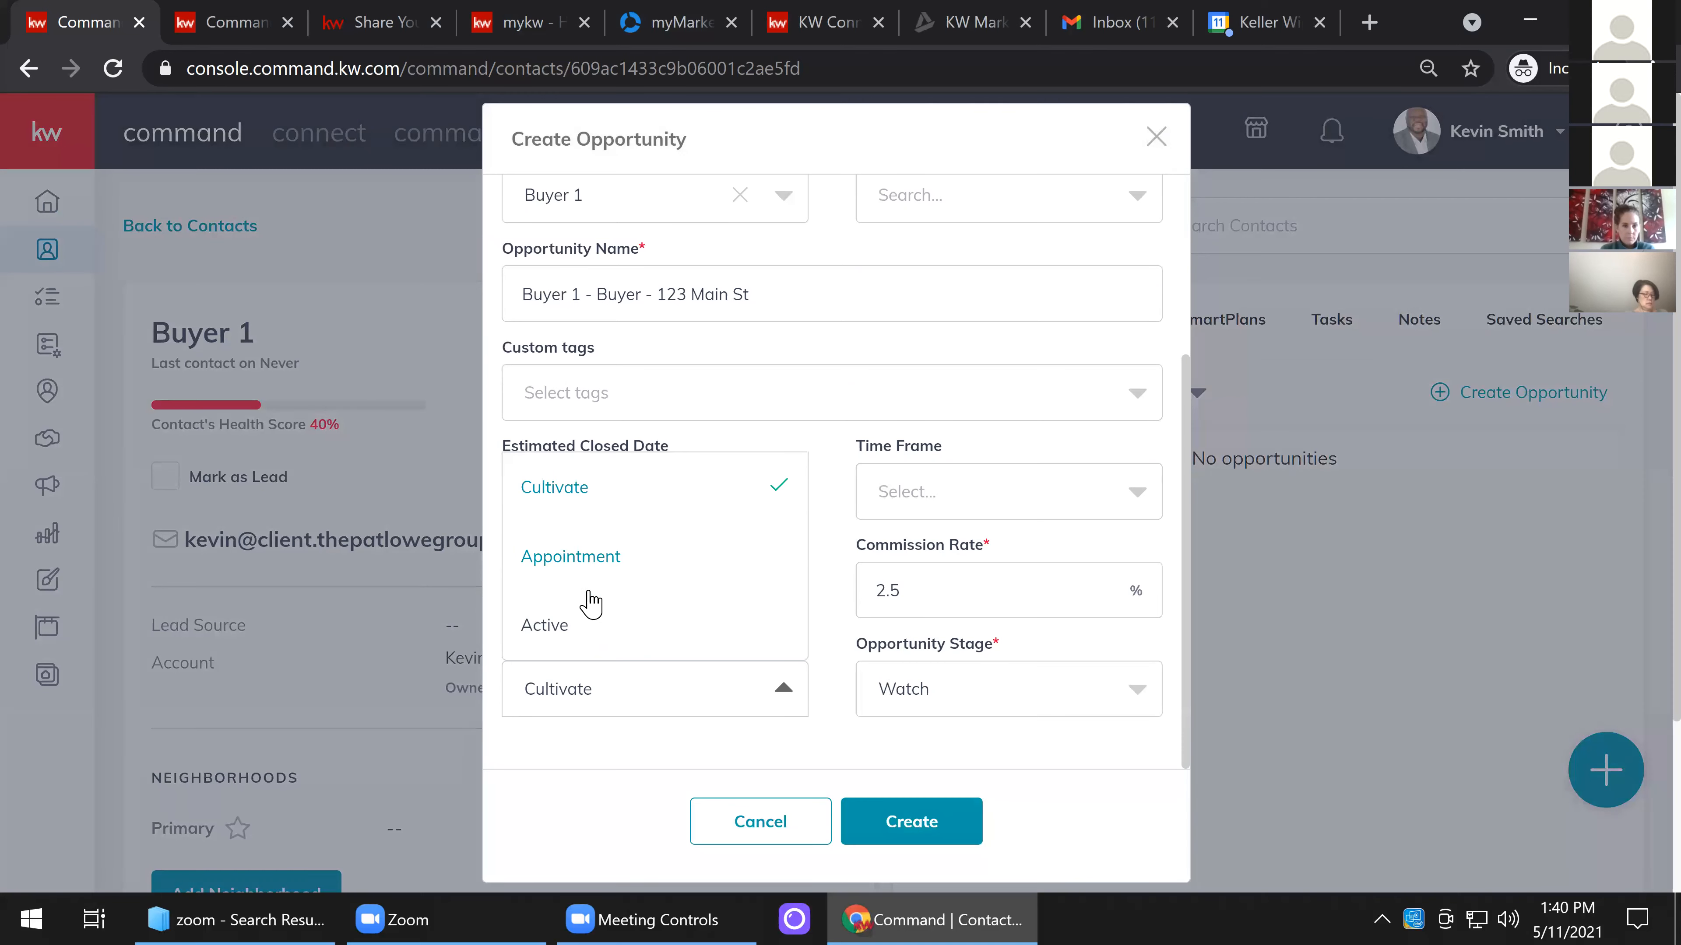
{"action": "left_click", "coordinate": [574, 615]}
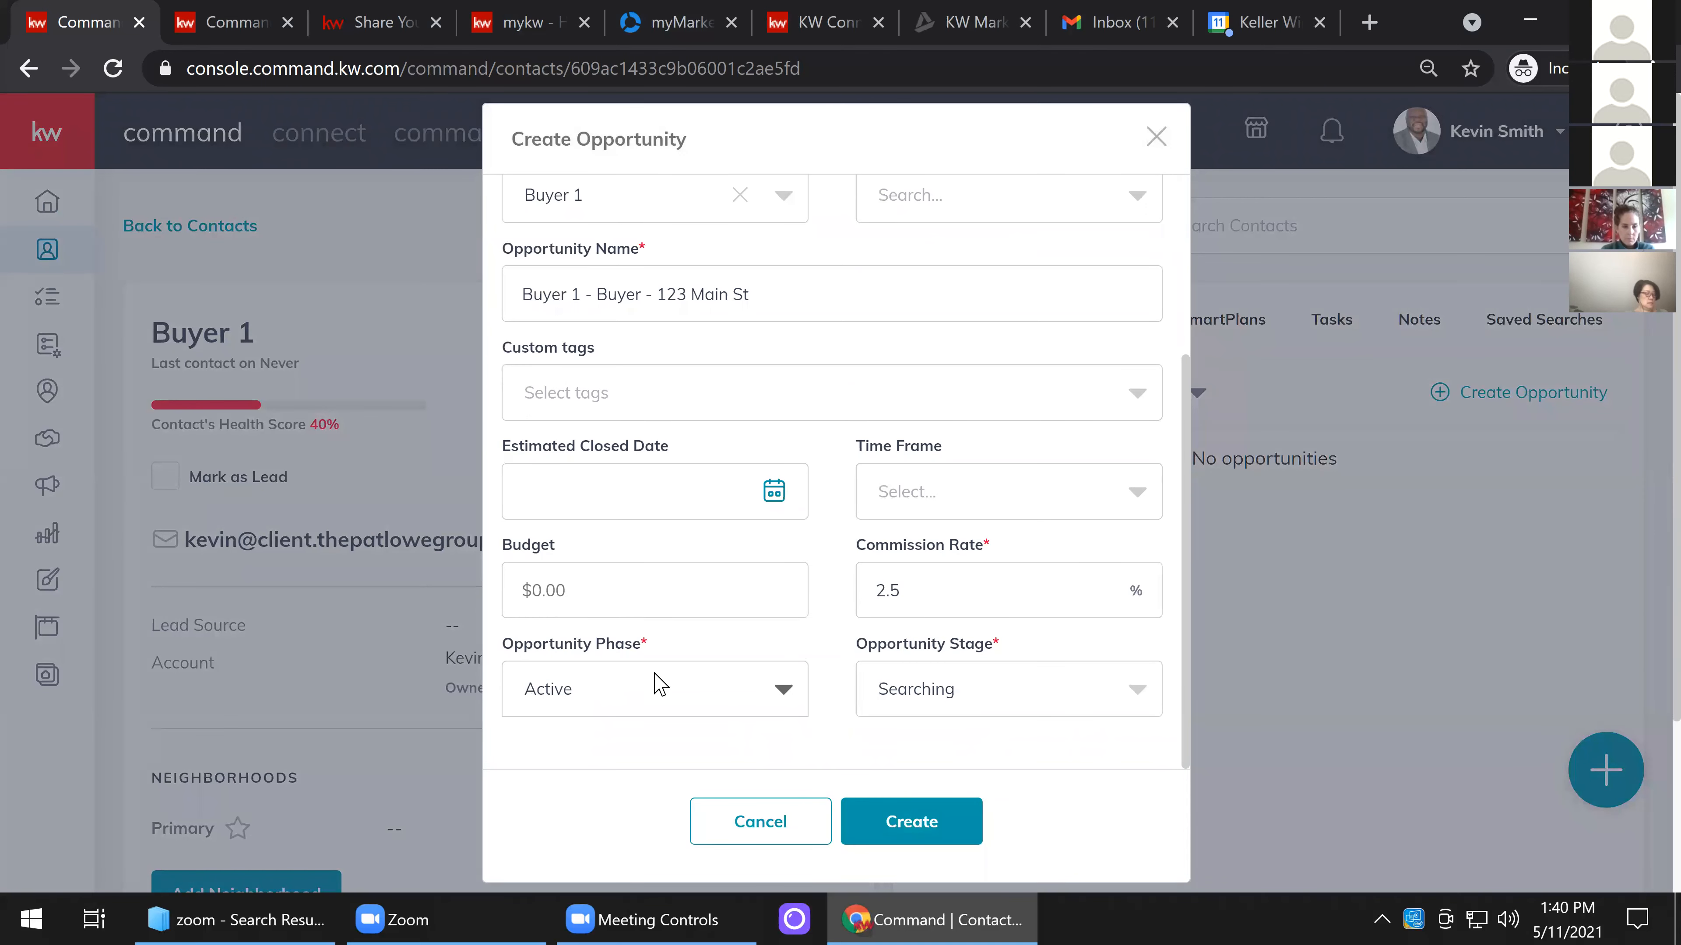
{"action": "left_click", "coordinate": [658, 695]}
{"action": "left_click", "coordinate": [940, 695]}
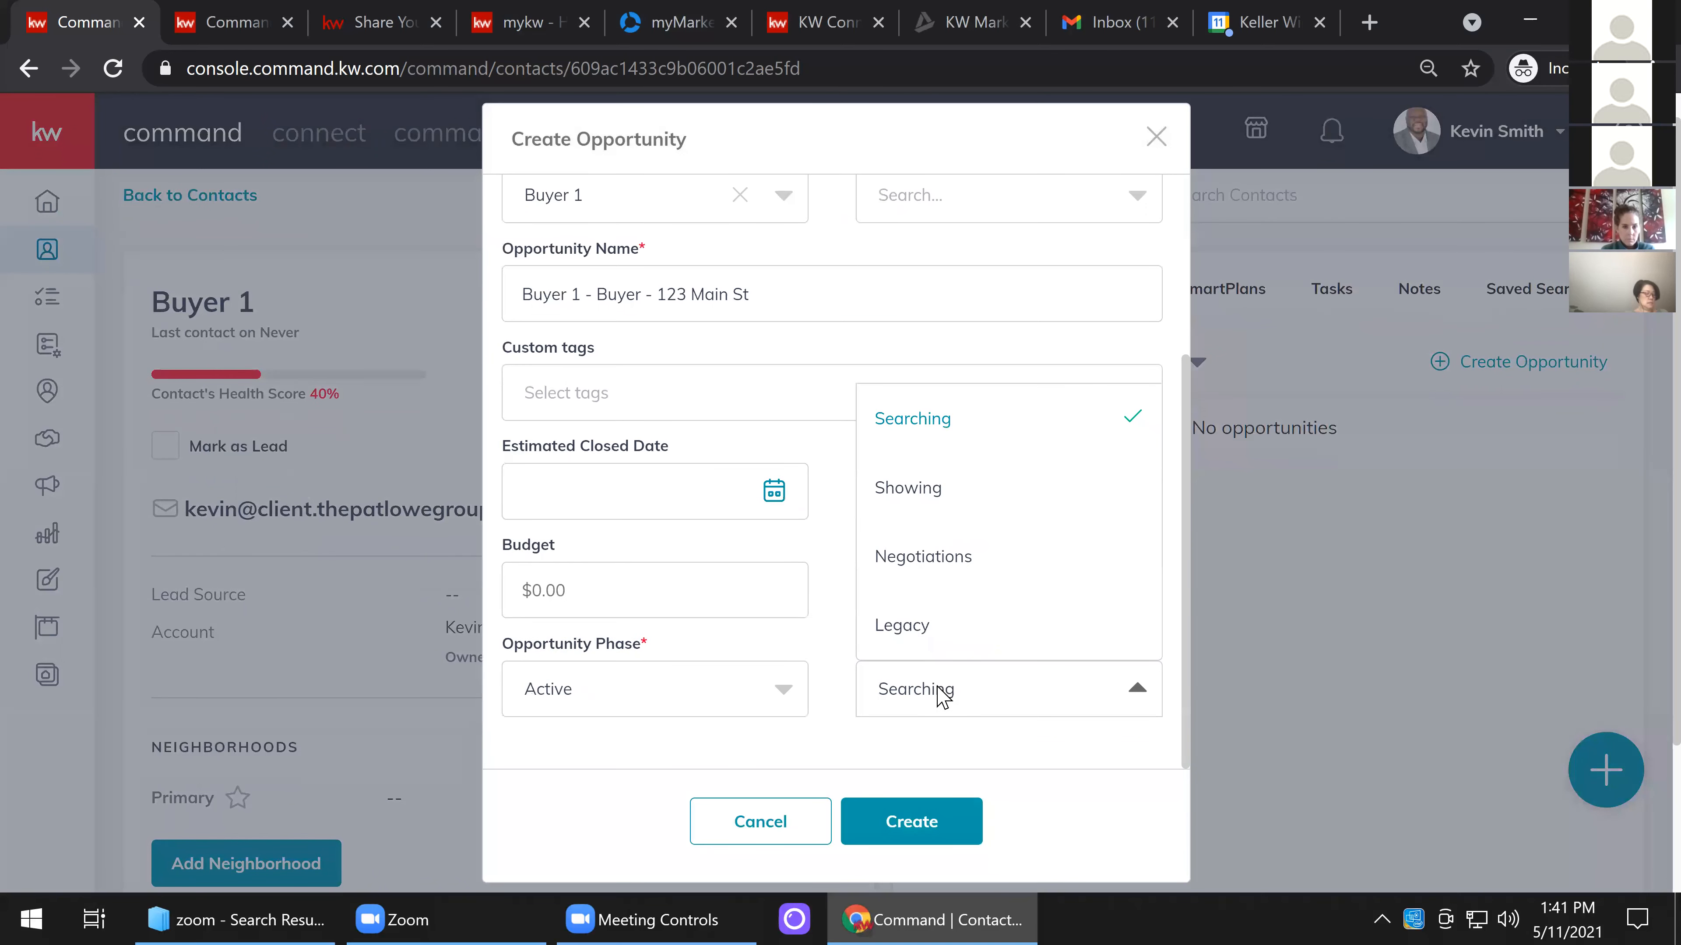
{"action": "left_click", "coordinate": [924, 565]}
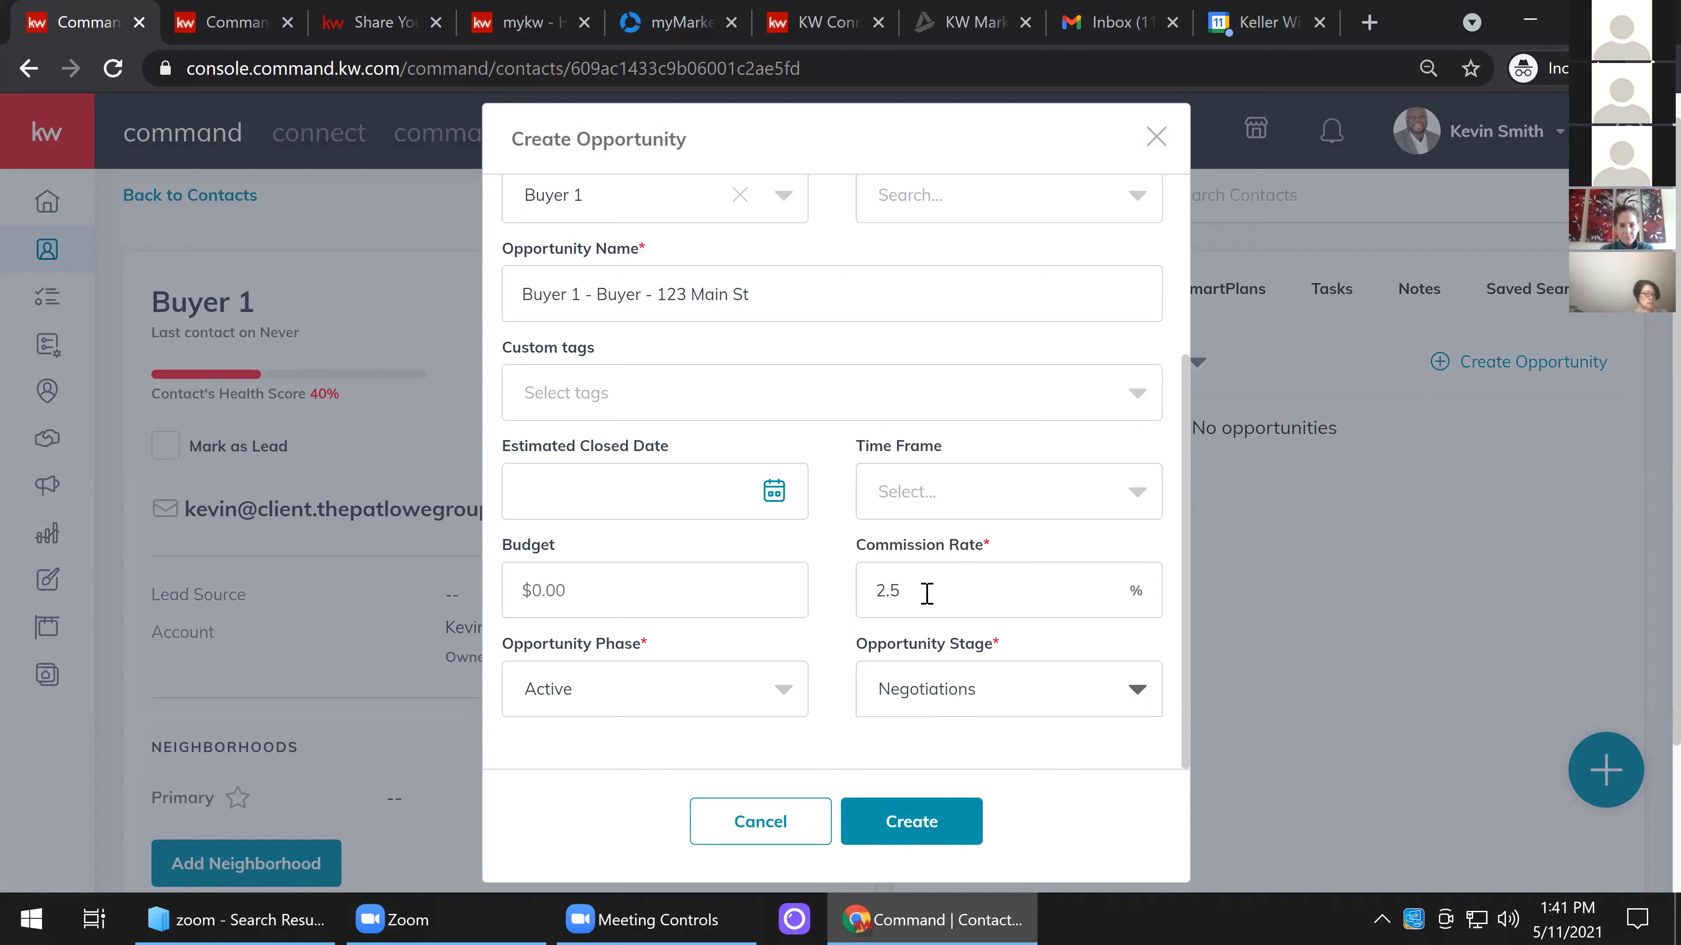
{"action": "left_click", "coordinate": [932, 817]}
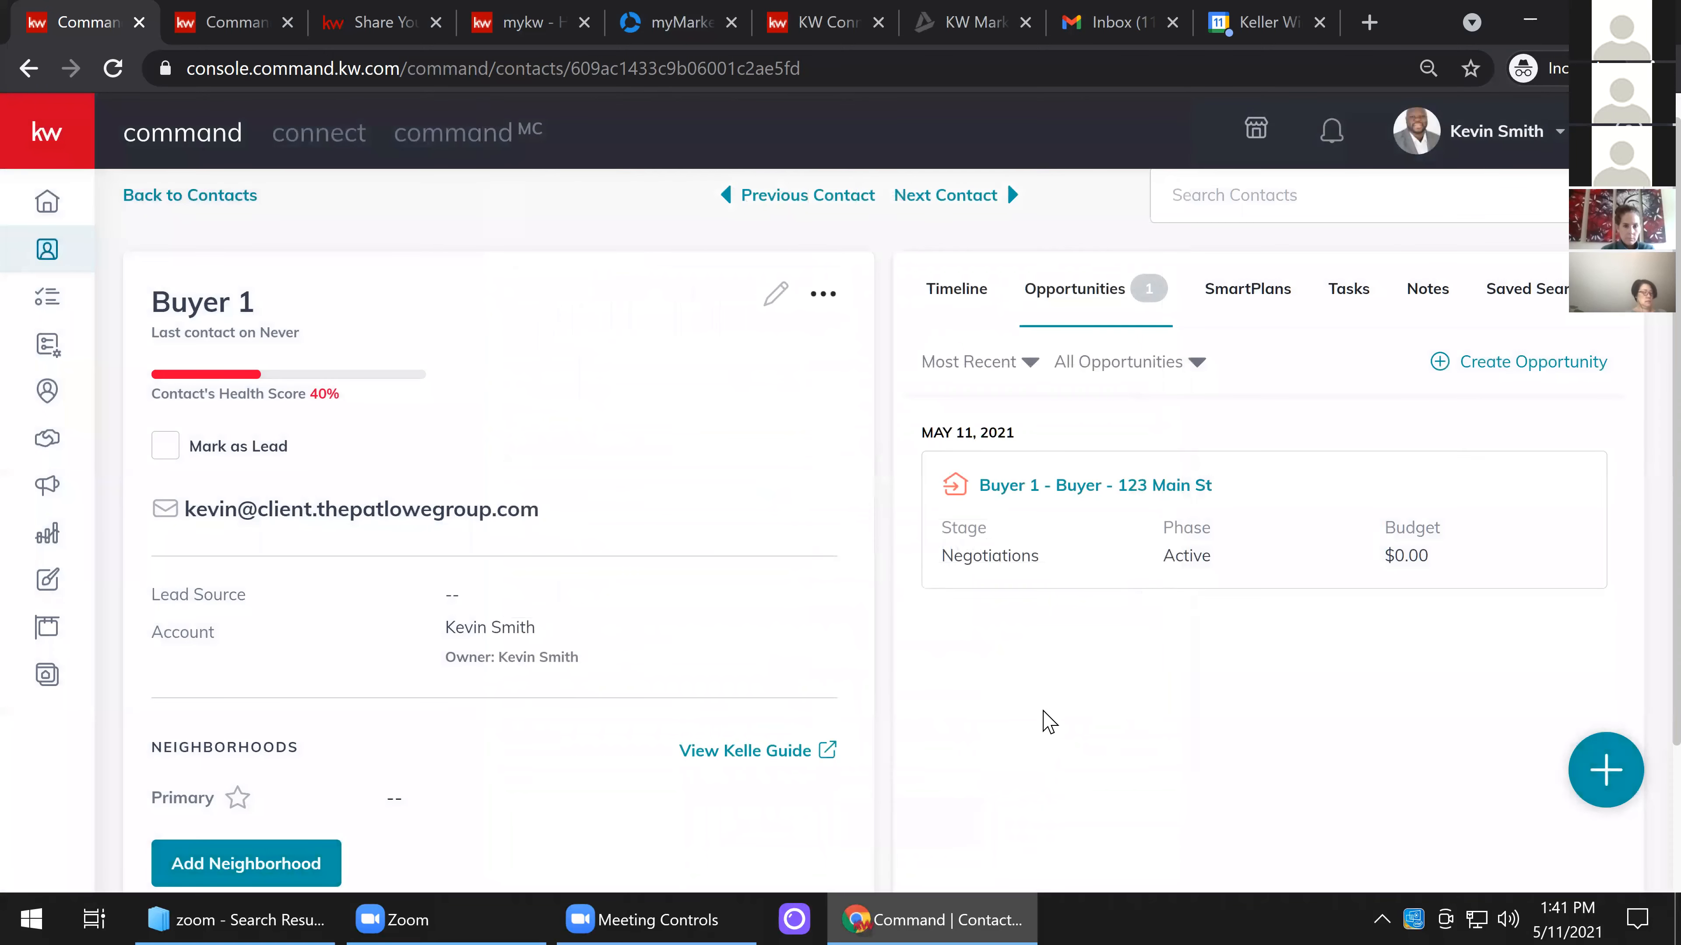
{"action": "left_click", "coordinate": [1093, 488]}
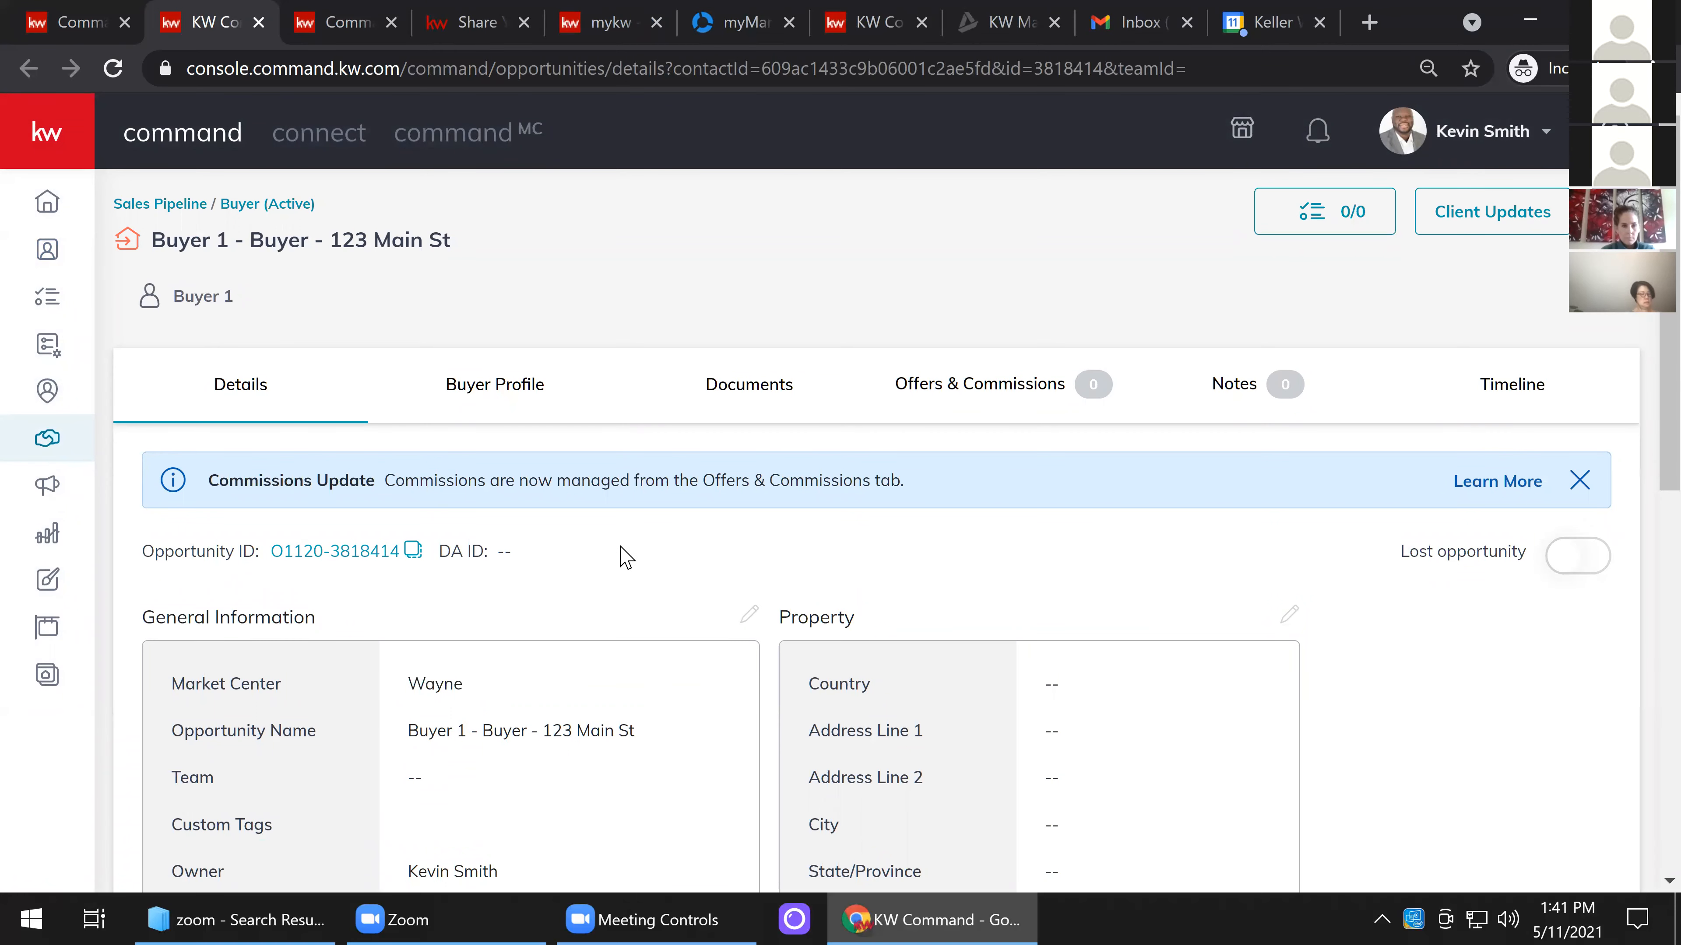
{"action": "scroll", "coordinate": [626, 556], "scroll_direction": "down", "scroll_amount": 2}
{"action": "scroll", "coordinate": [623, 555], "scroll_direction": "down", "scroll_amount": 2}
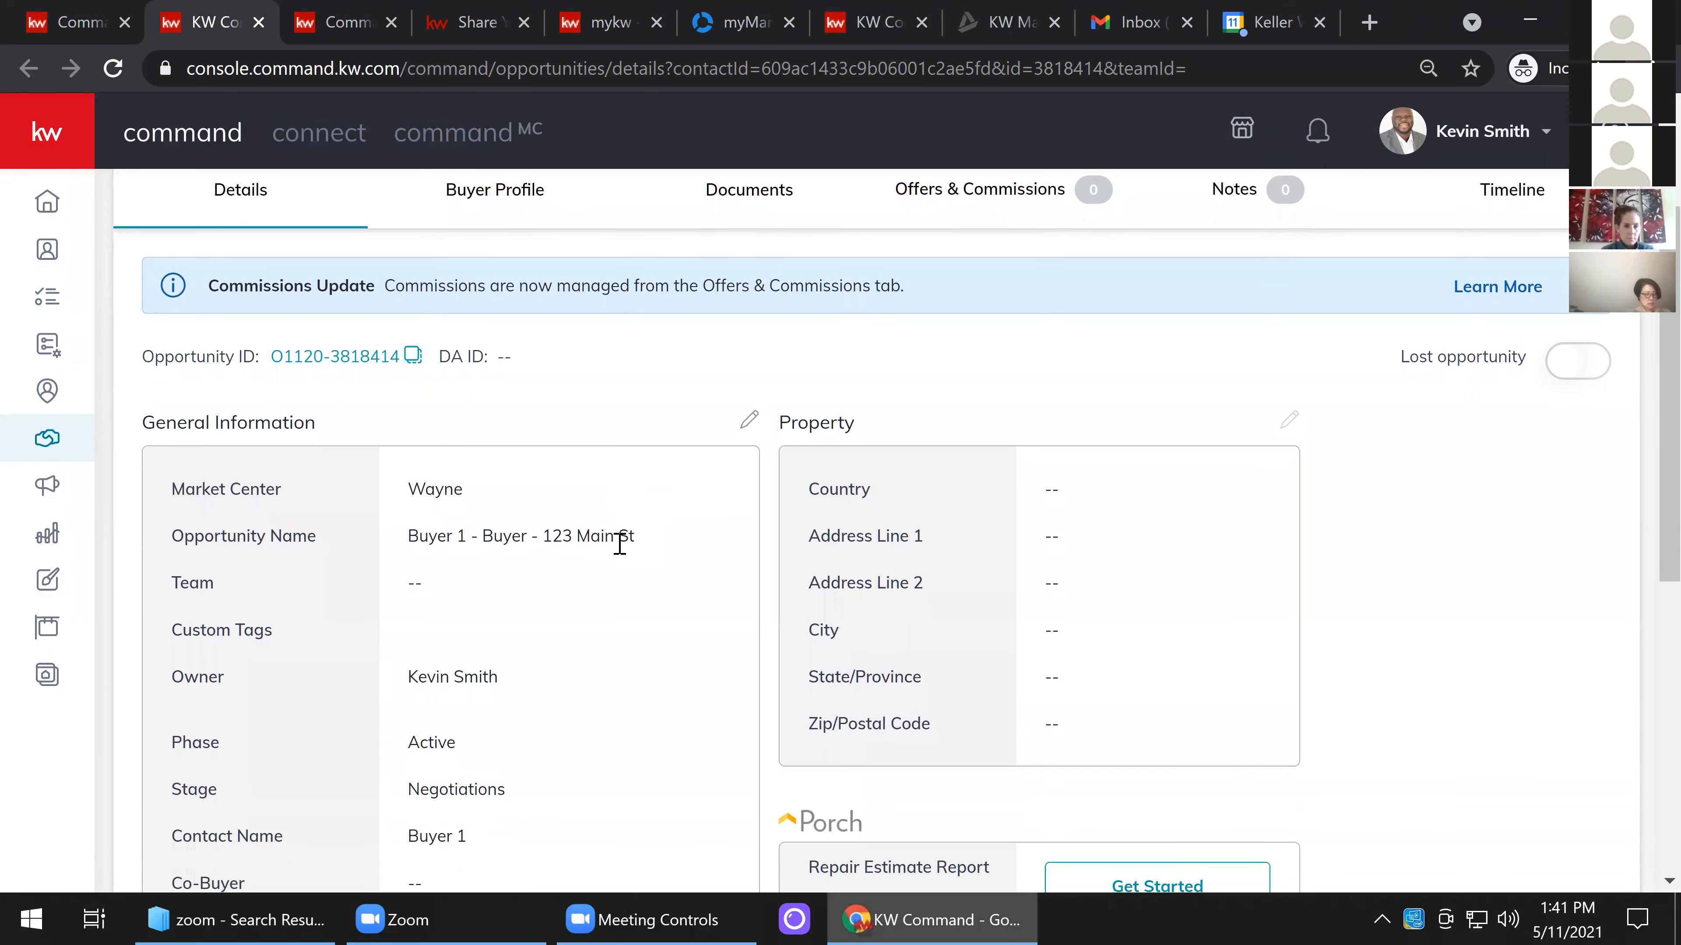
{"action": "scroll", "coordinate": [620, 545], "scroll_direction": "down", "scroll_amount": 6}
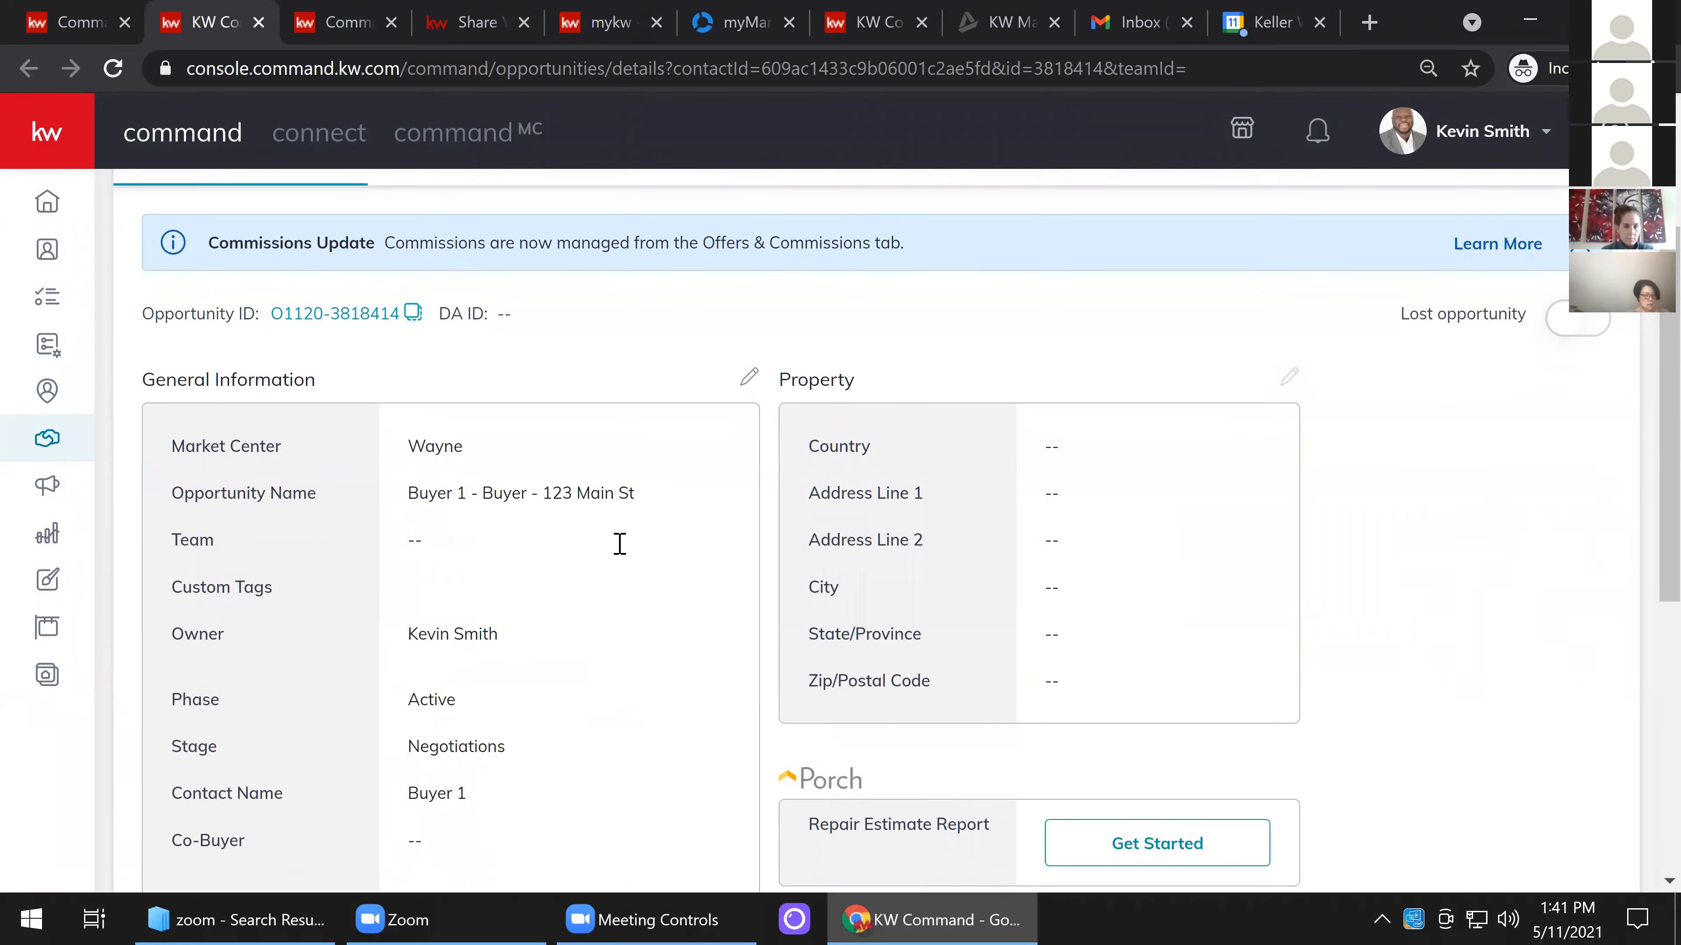
{"action": "scroll", "coordinate": [624, 555], "scroll_direction": "down", "scroll_amount": 2}
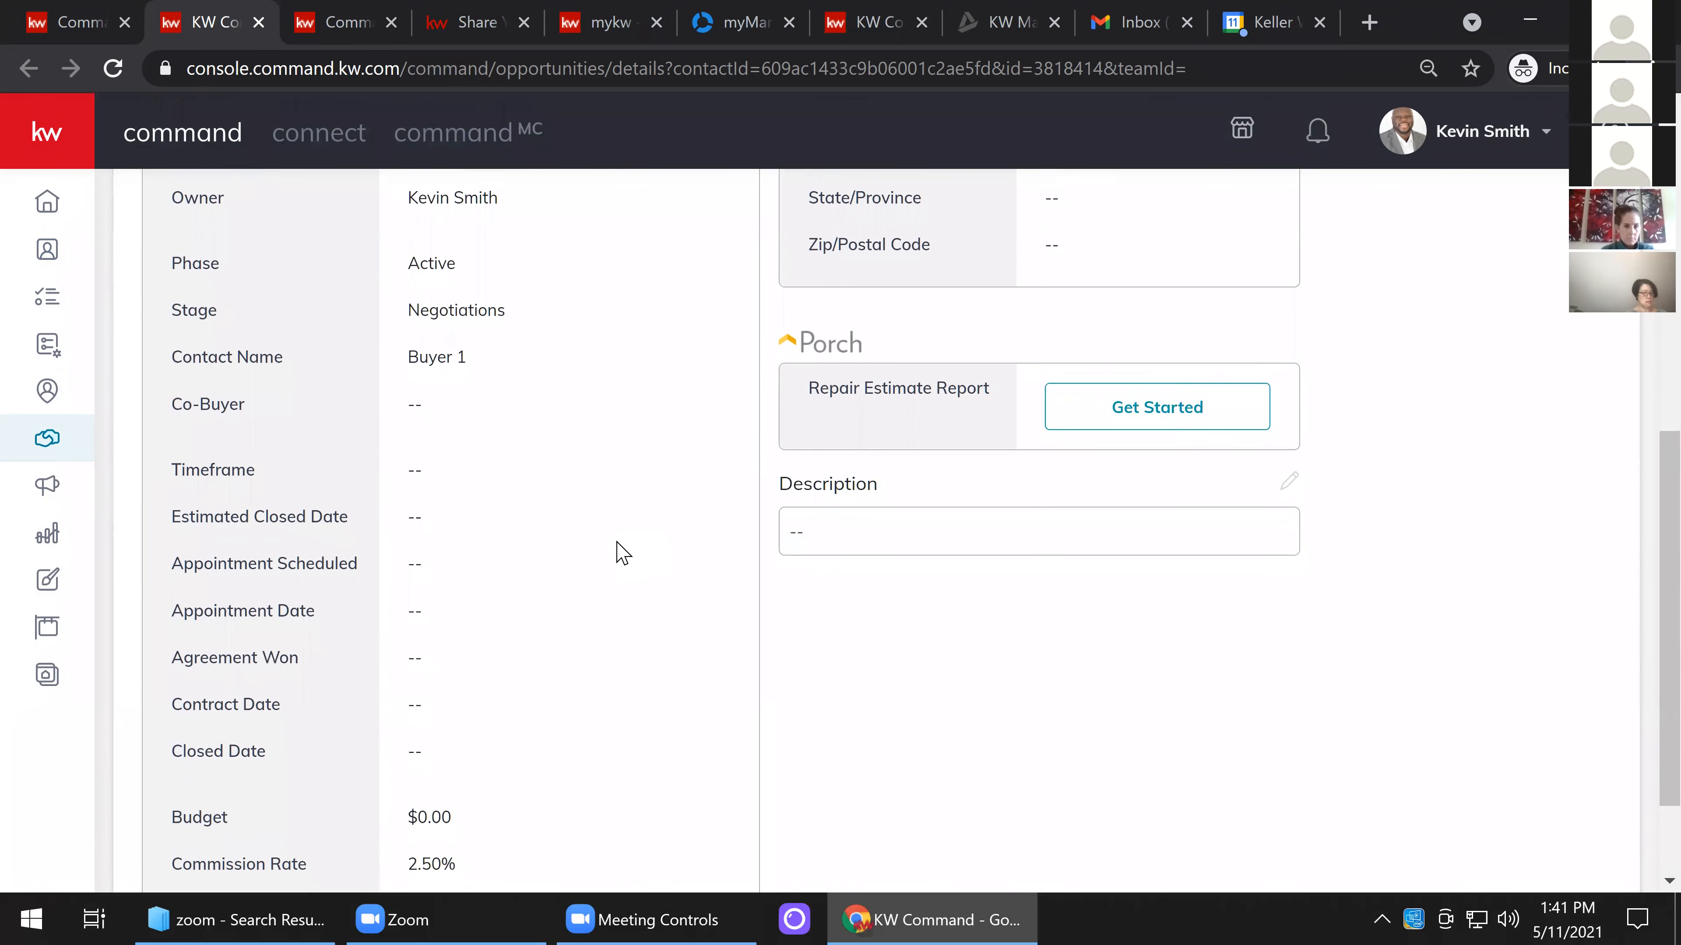
{"action": "scroll", "coordinate": [620, 554], "scroll_direction": "down", "scroll_amount": 1}
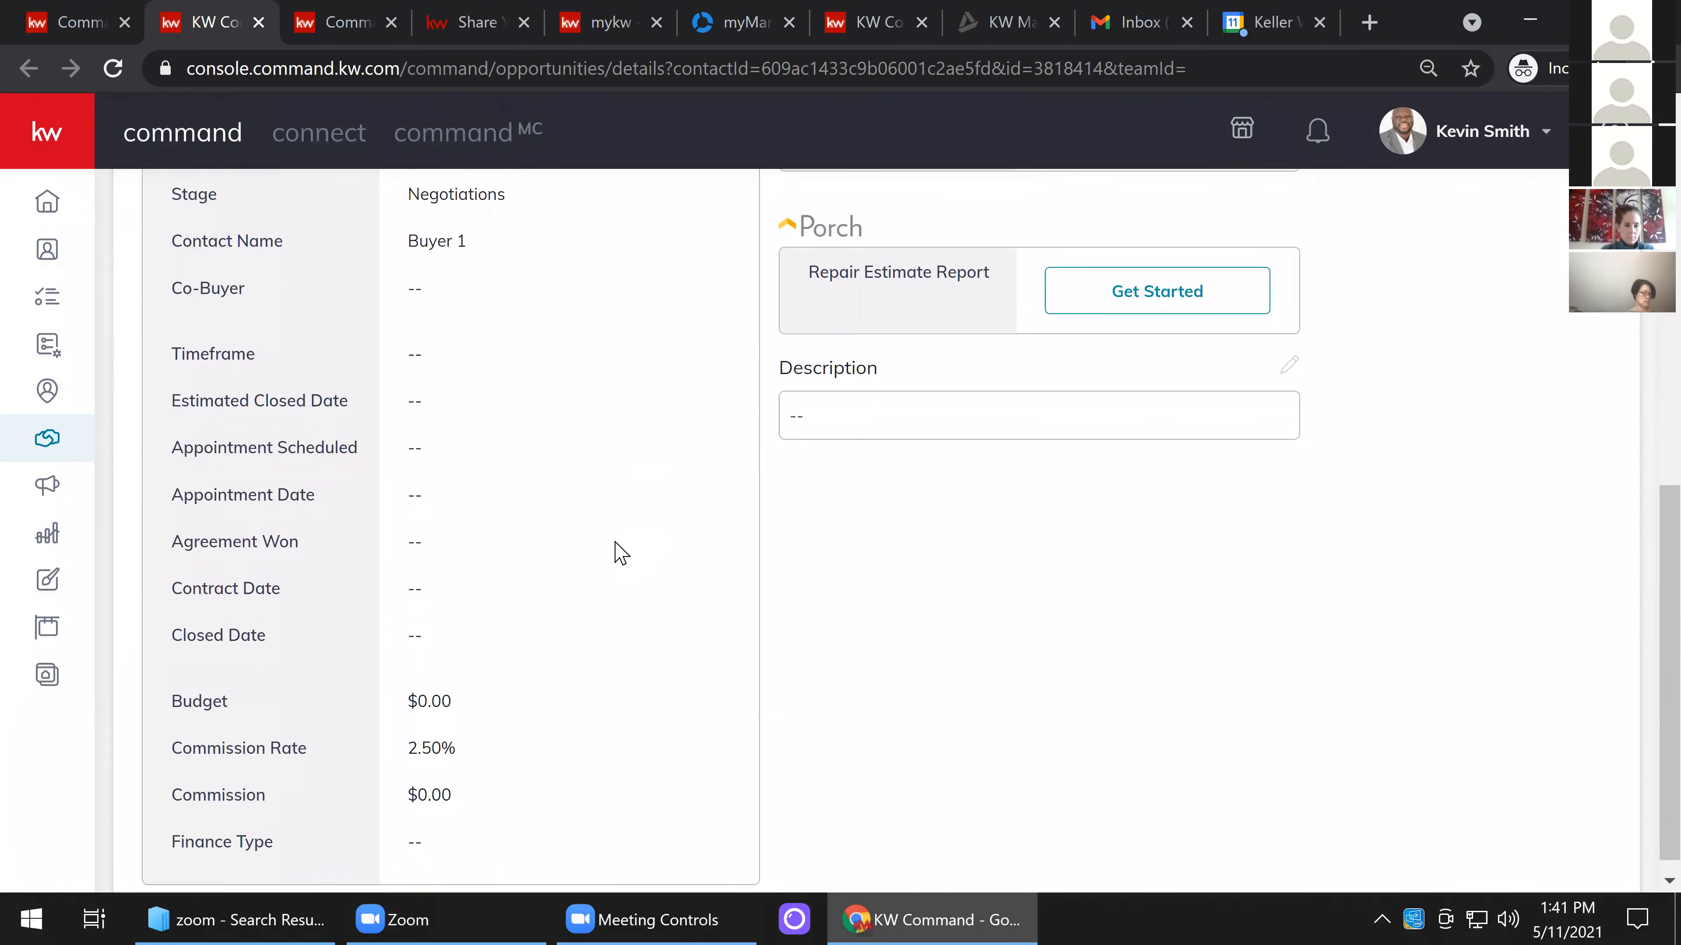
{"action": "scroll", "coordinate": [620, 554], "scroll_direction": "down", "scroll_amount": 1}
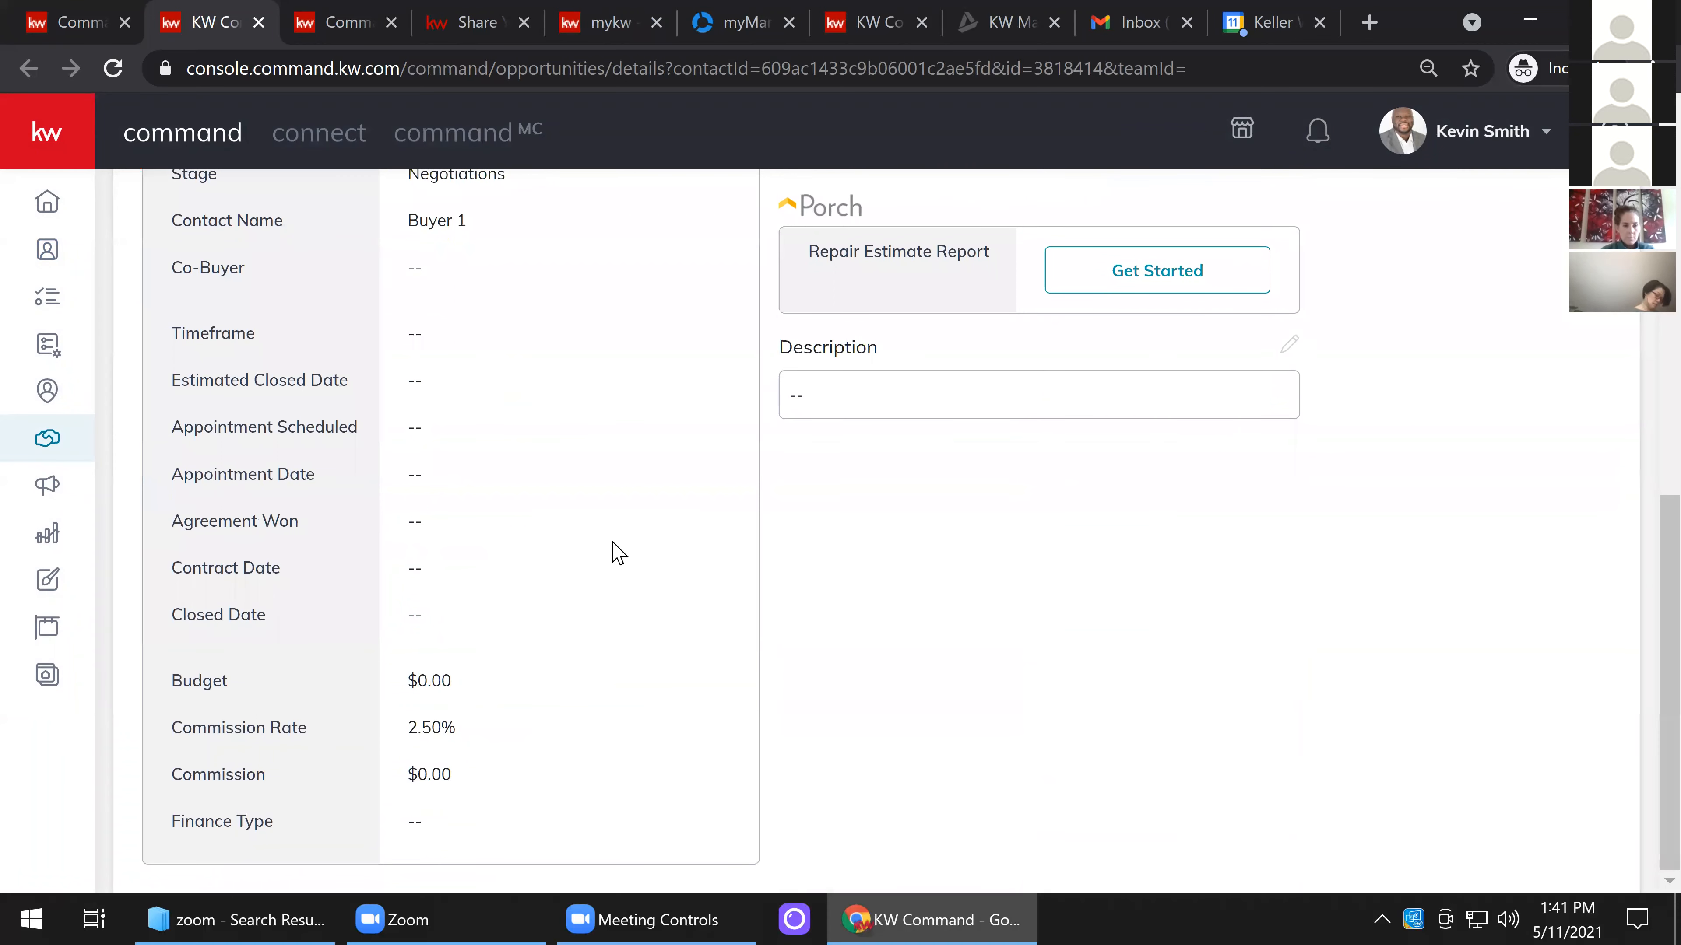
{"action": "scroll", "coordinate": [618, 552], "scroll_direction": "up", "scroll_amount": 10}
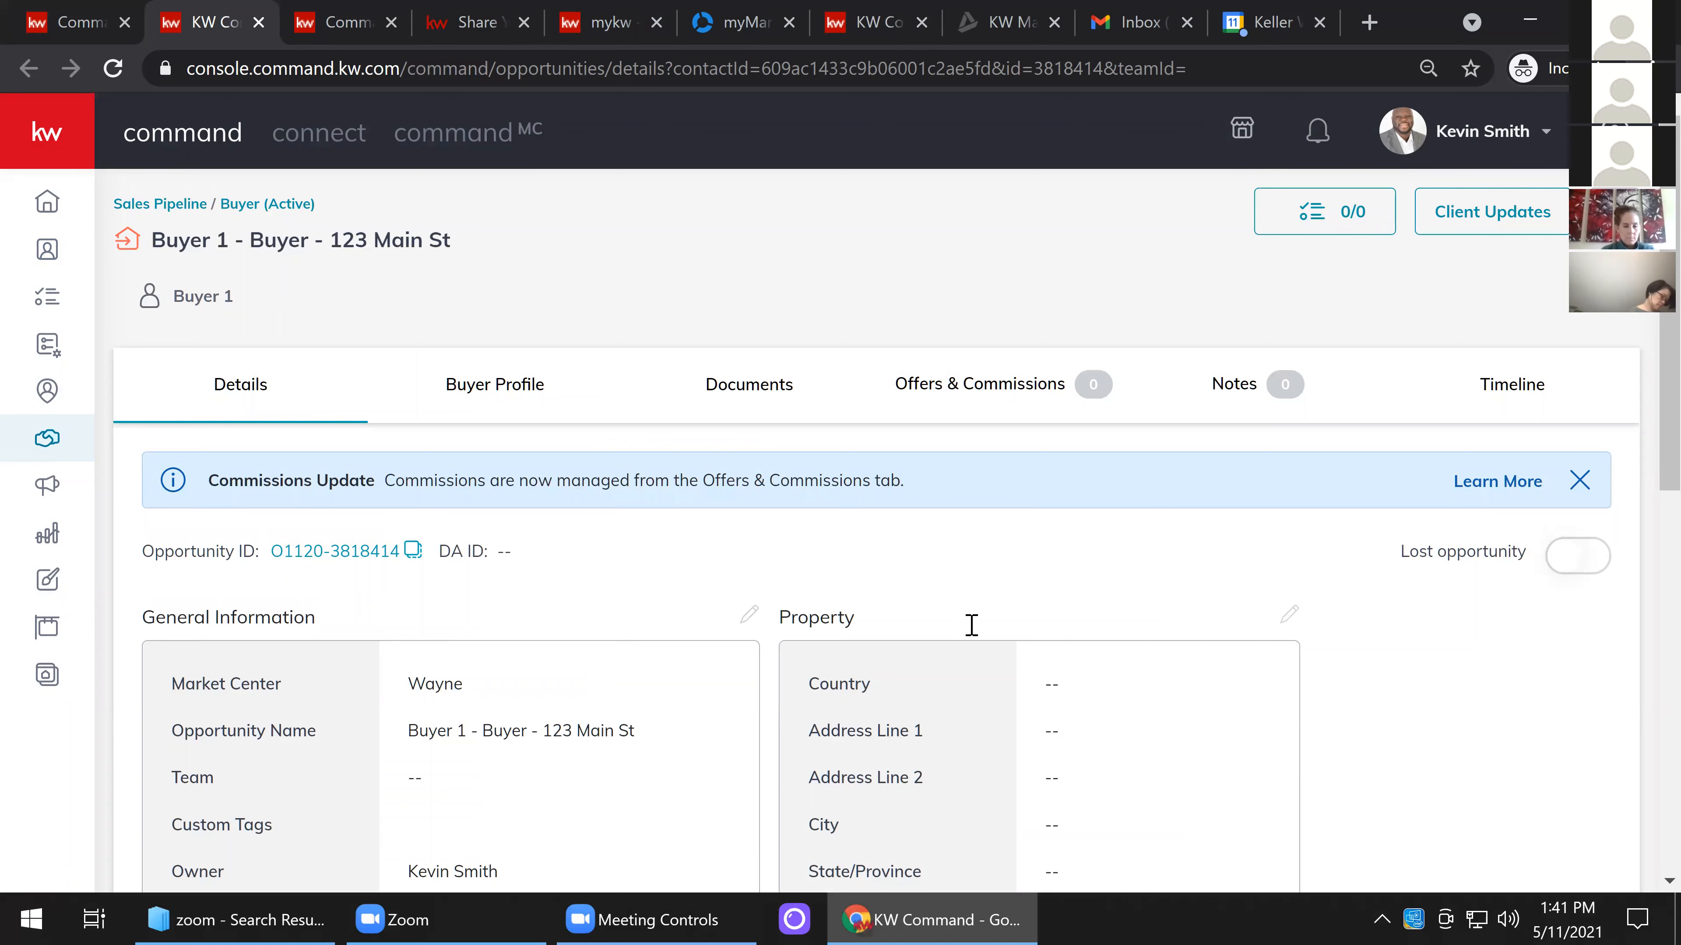
- Set and save the property address as 123 Main Street, Edison, NJ 08817, United States
{"action": "left_click", "coordinate": [1290, 616]}
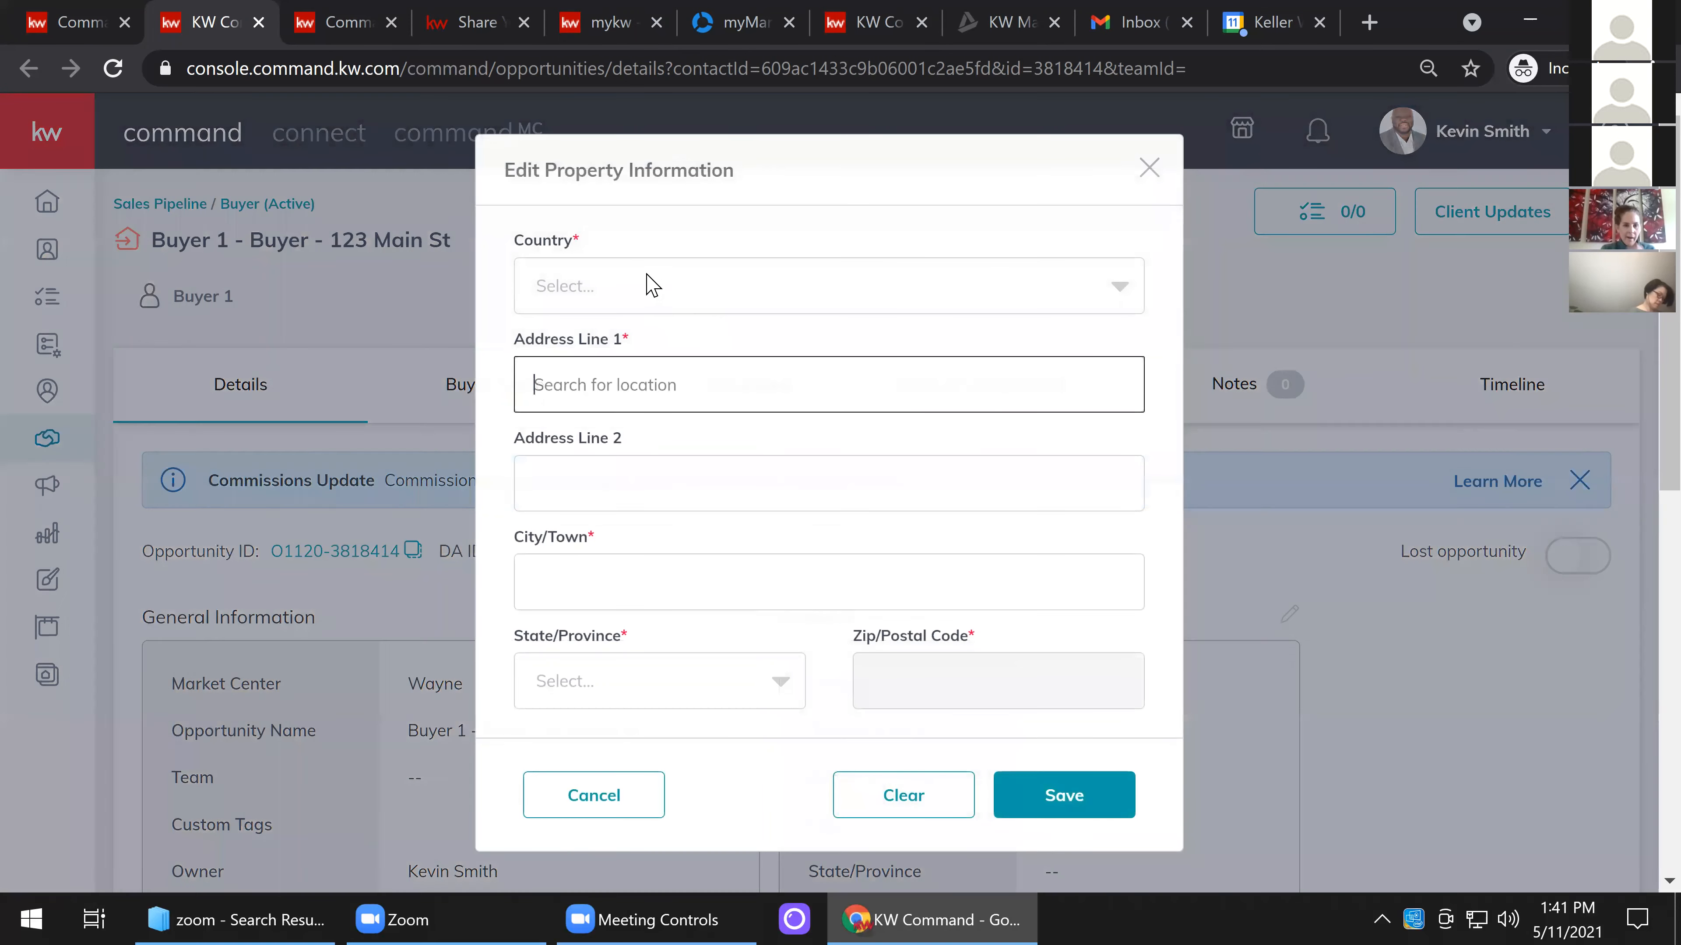
{"action": "left_click", "coordinate": [628, 299]}
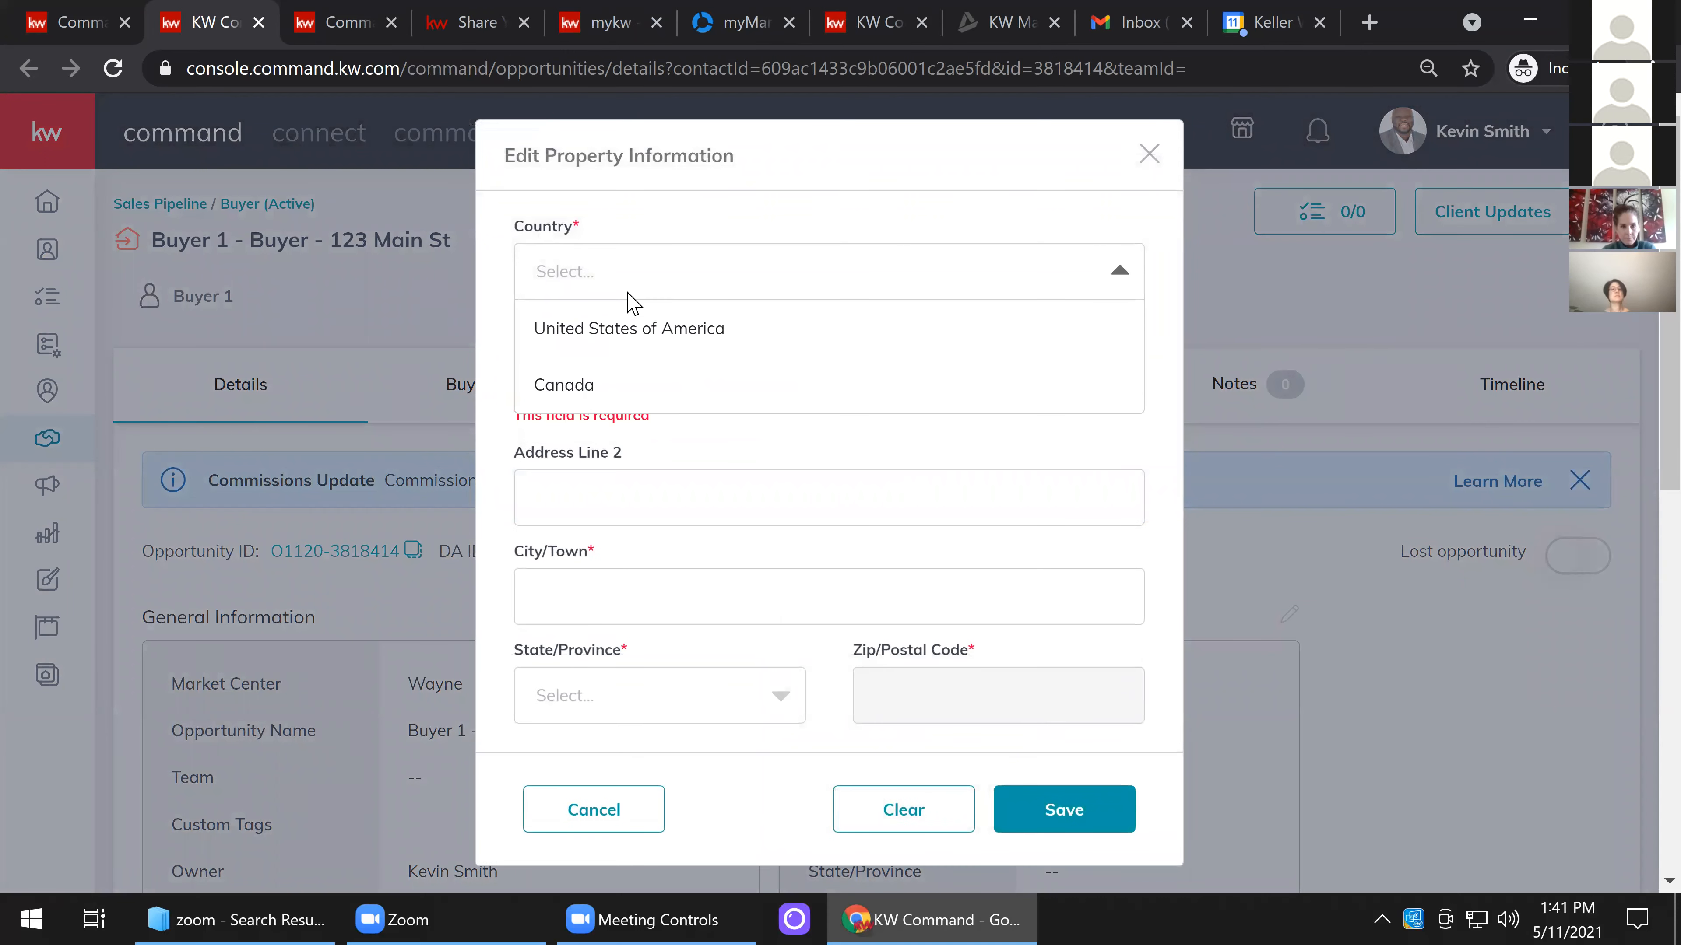
{"action": "left_click", "coordinate": [651, 331]}
{"action": "left_click", "coordinate": [650, 372]}
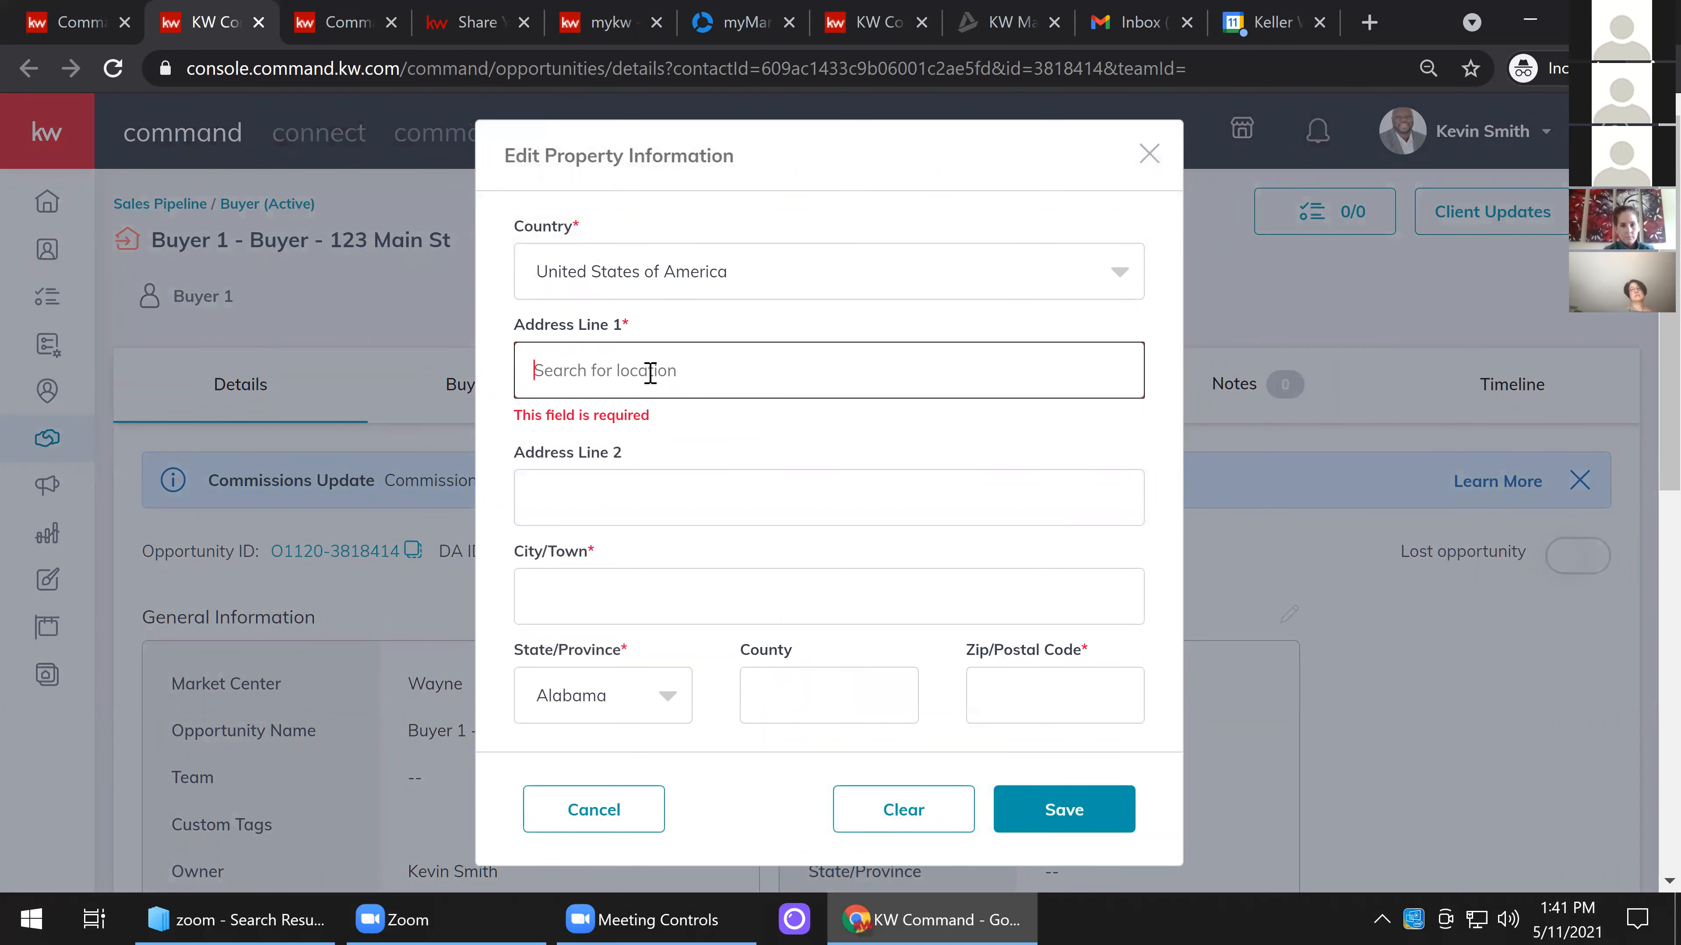
{"action": "type", "text": "12"}
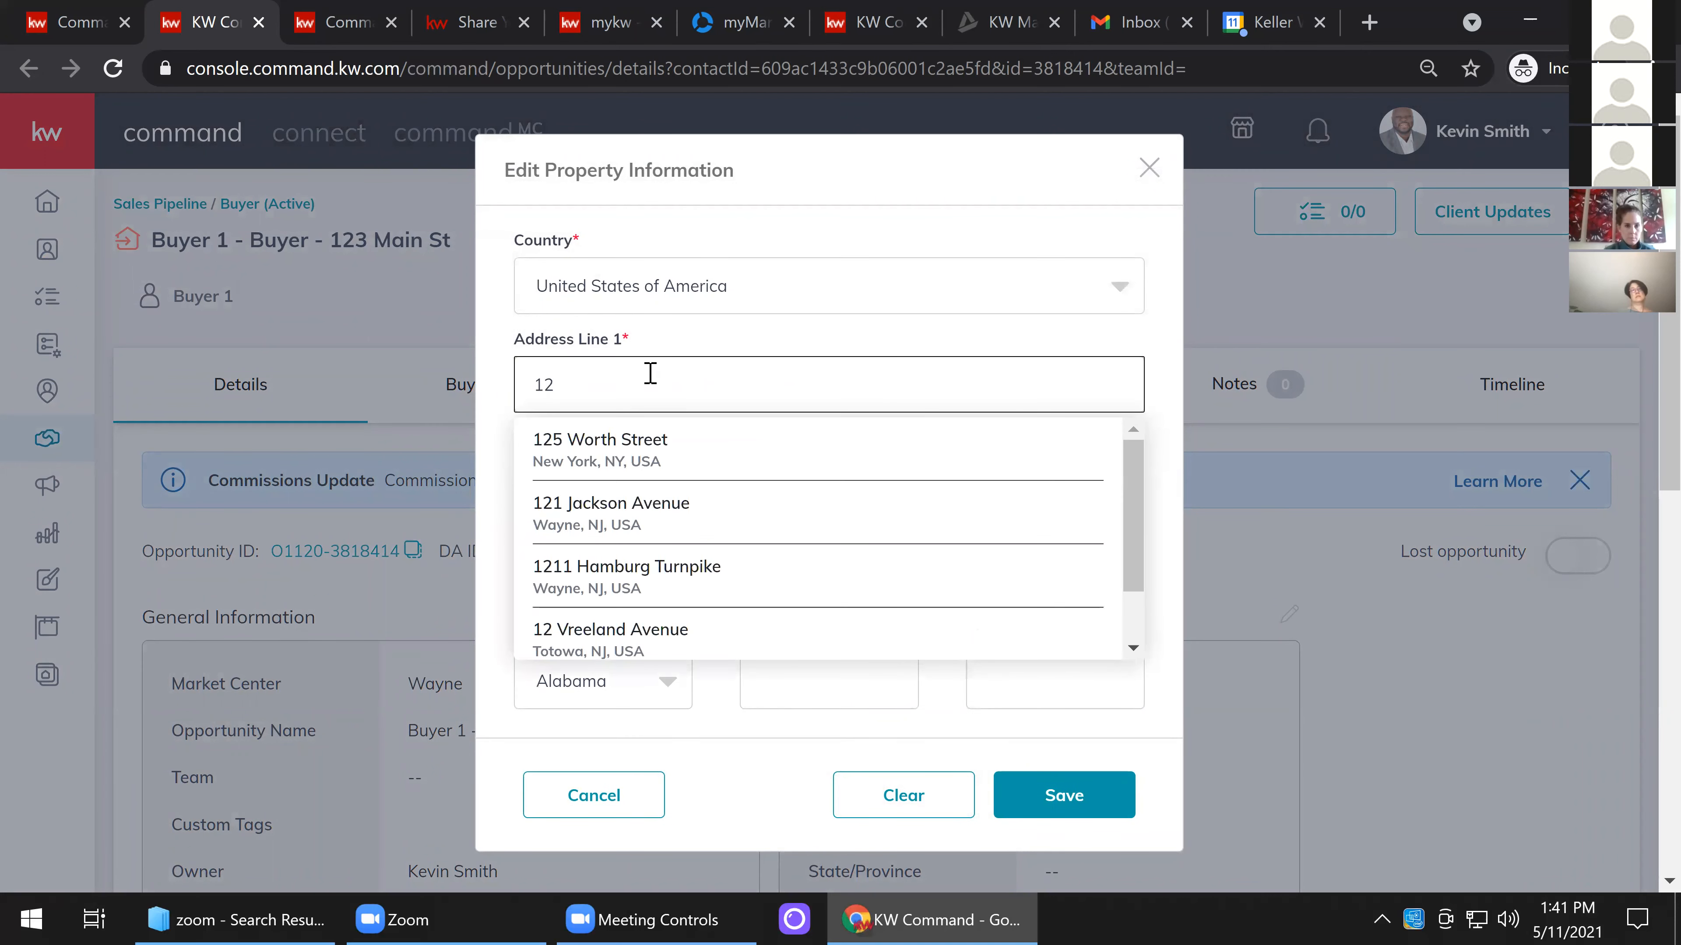
{"action": "type", "text": "3 main"}
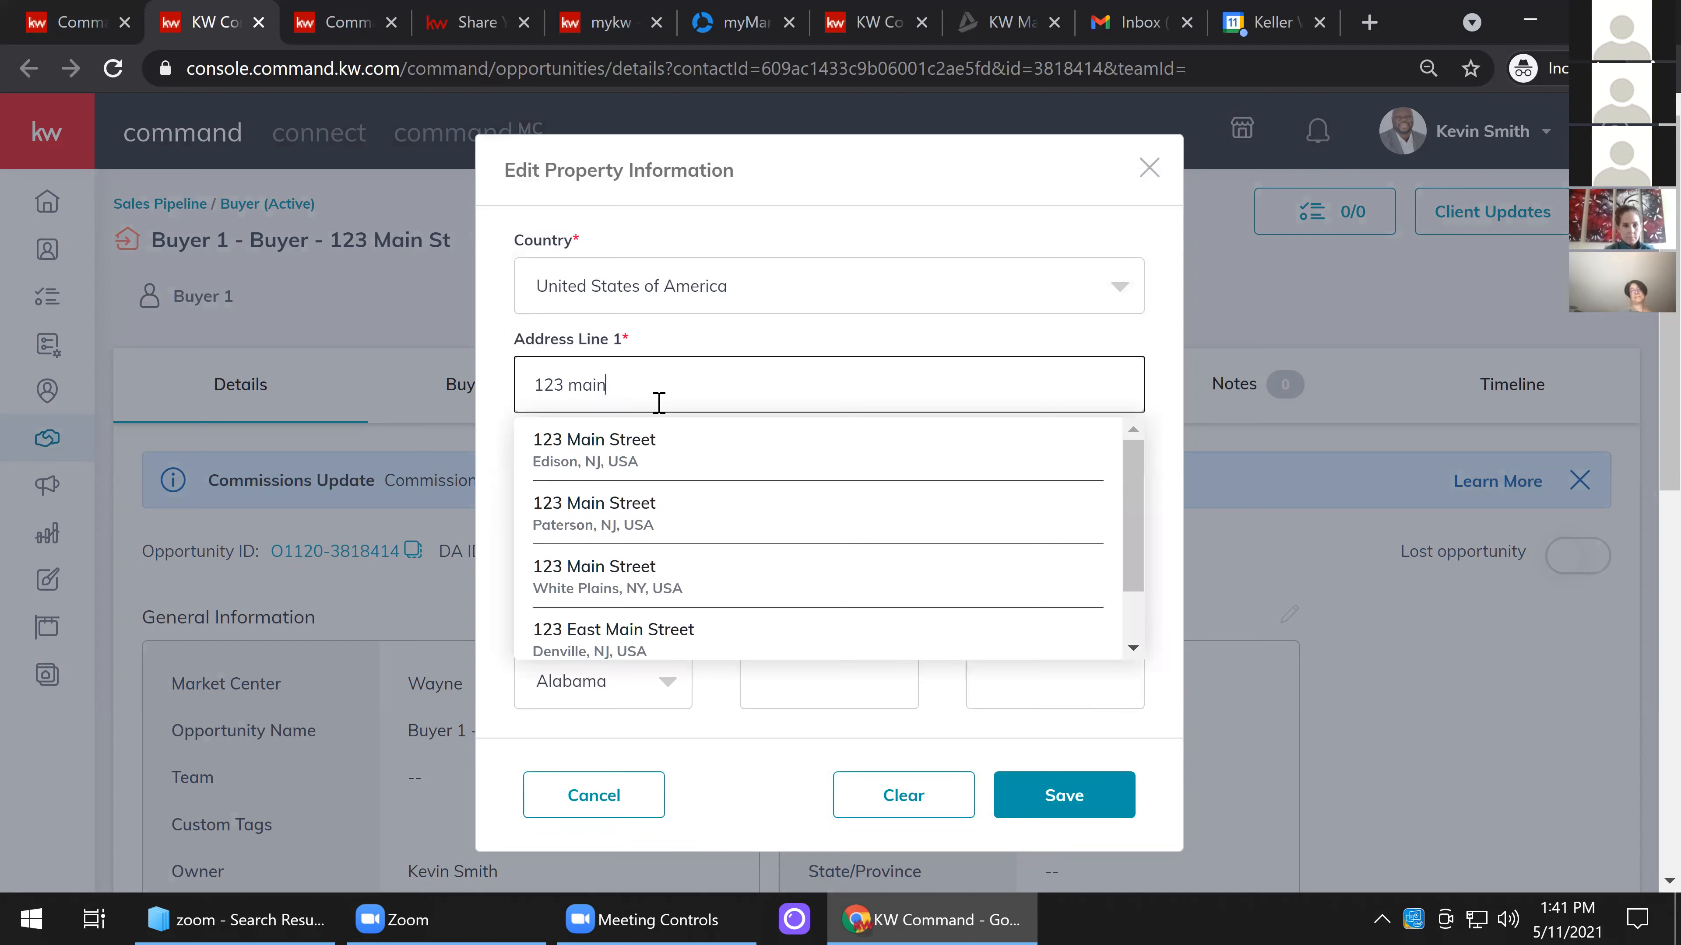
{"action": "left_click", "coordinate": [667, 457]}
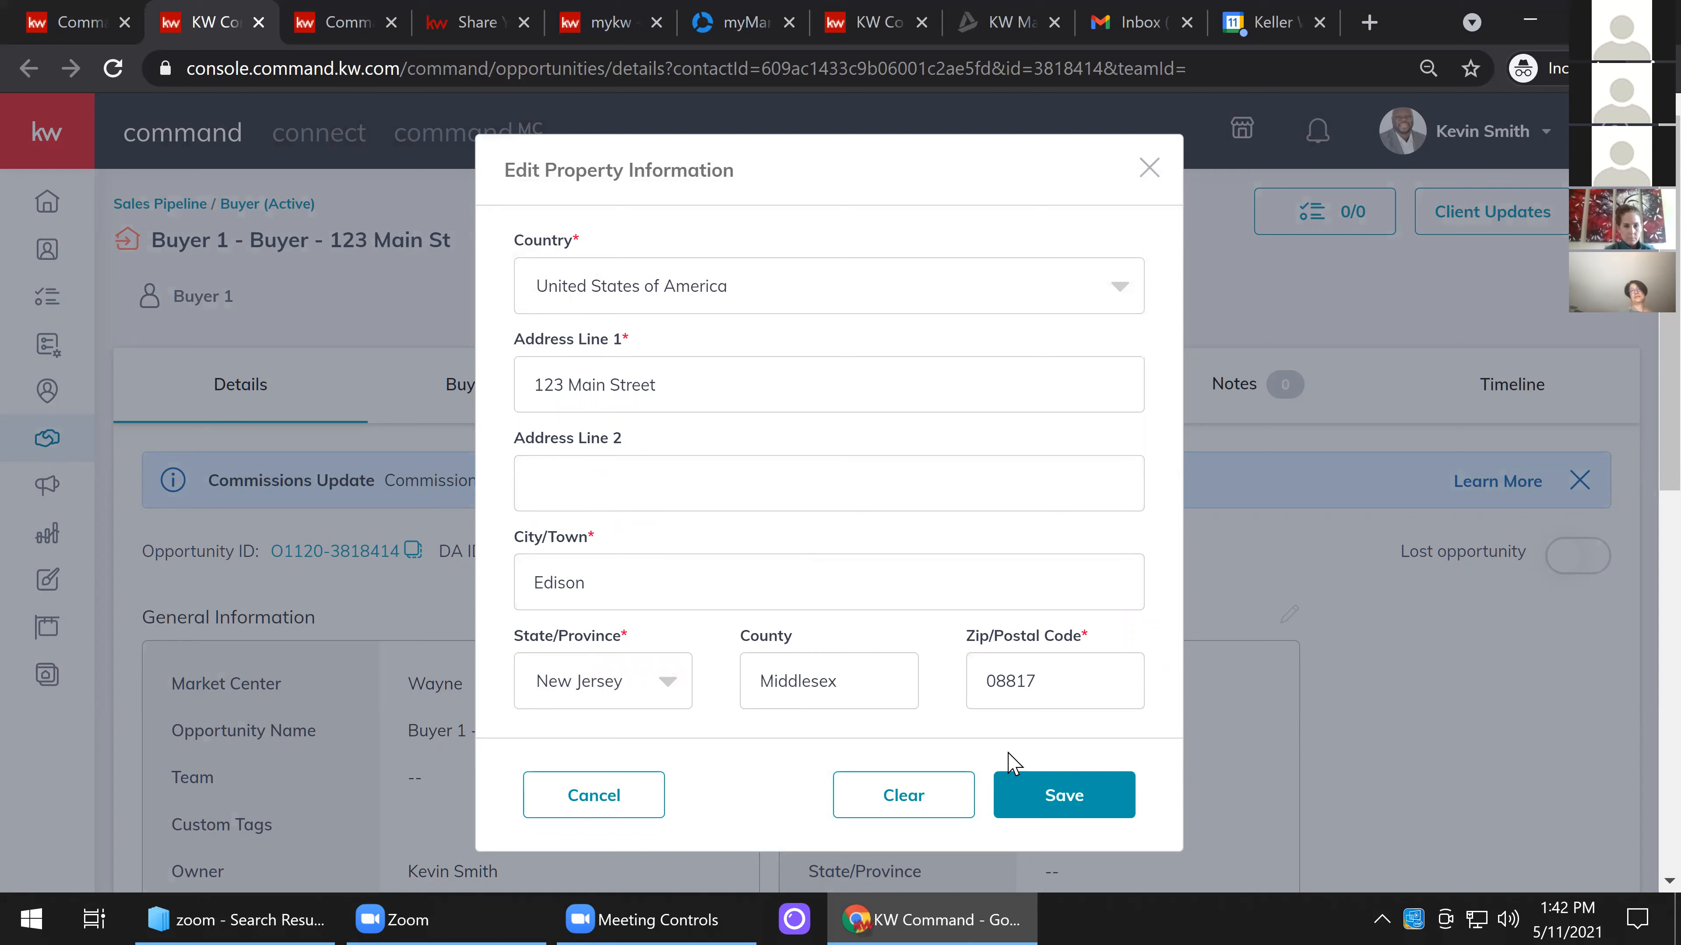
{"action": "left_click", "coordinate": [1047, 802]}
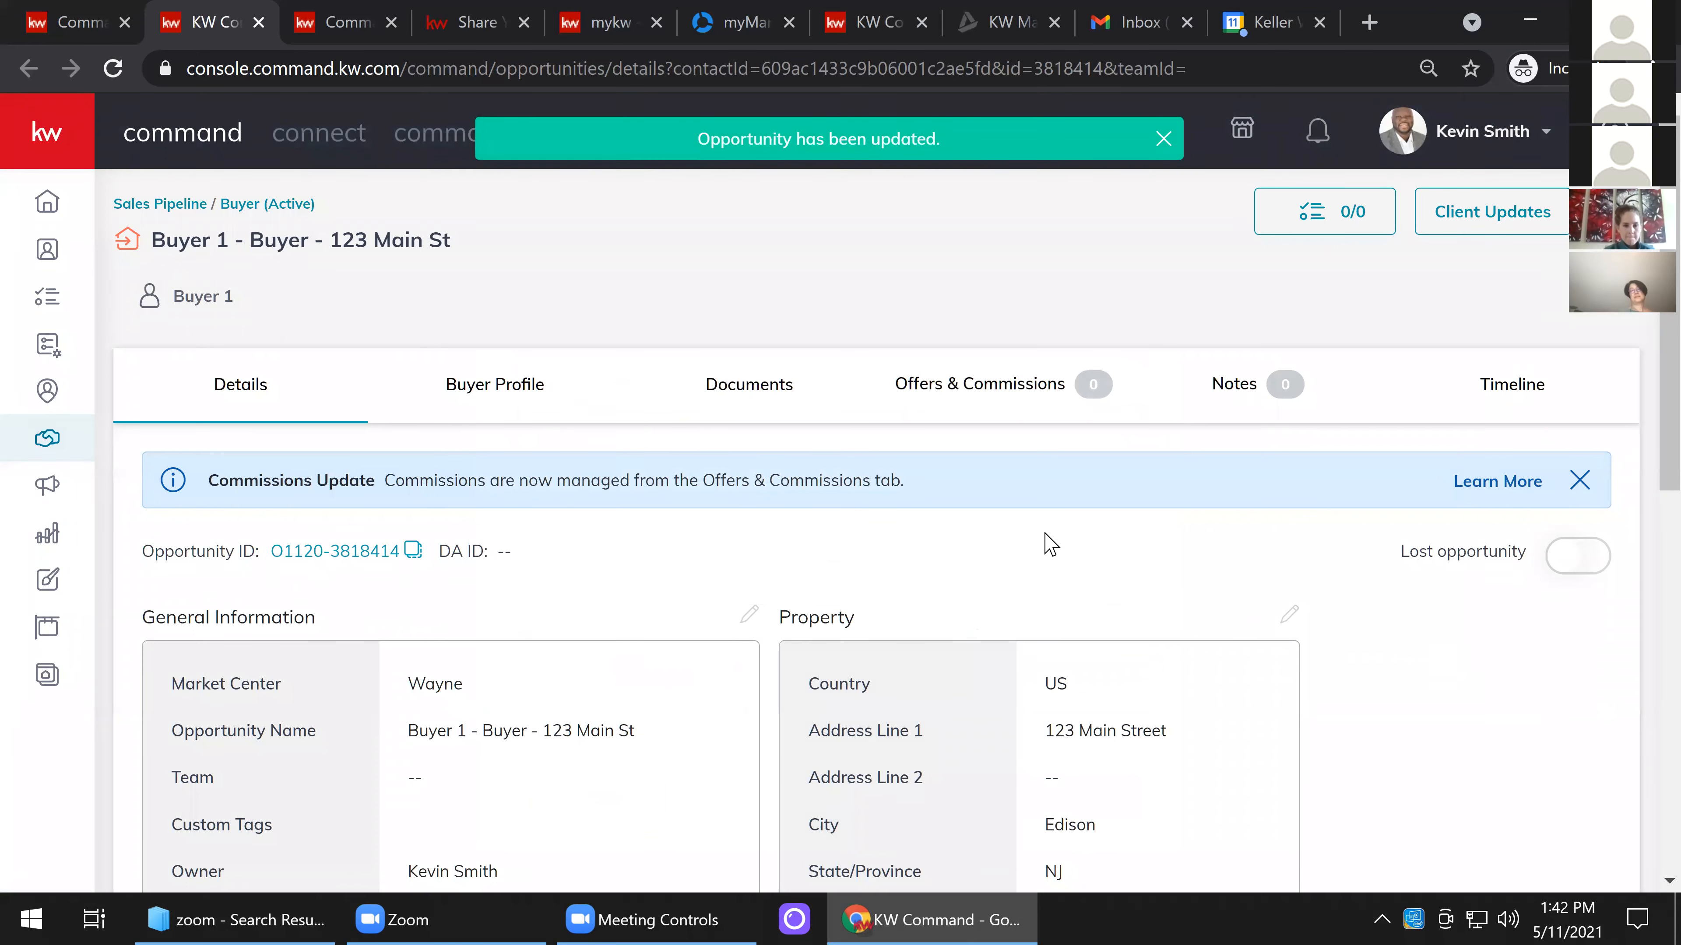
{"action": "scroll", "coordinate": [1076, 593], "scroll_direction": "down", "scroll_amount": 3}
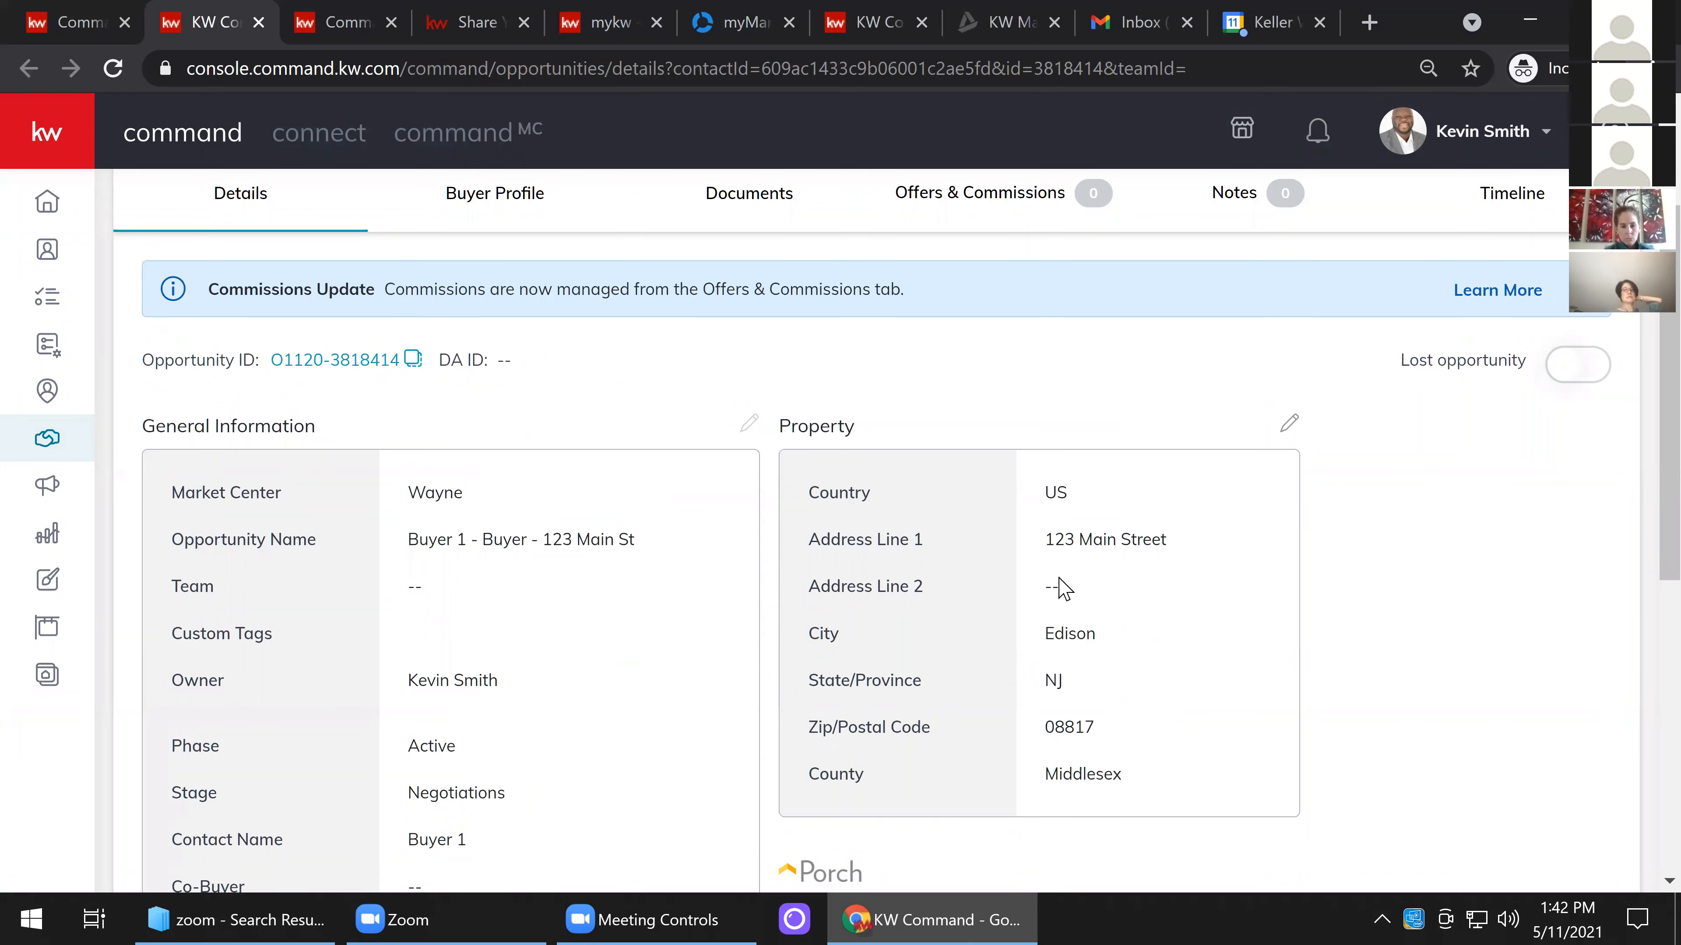
{"action": "scroll", "coordinate": [1062, 588], "scroll_direction": "up", "scroll_amount": 3}
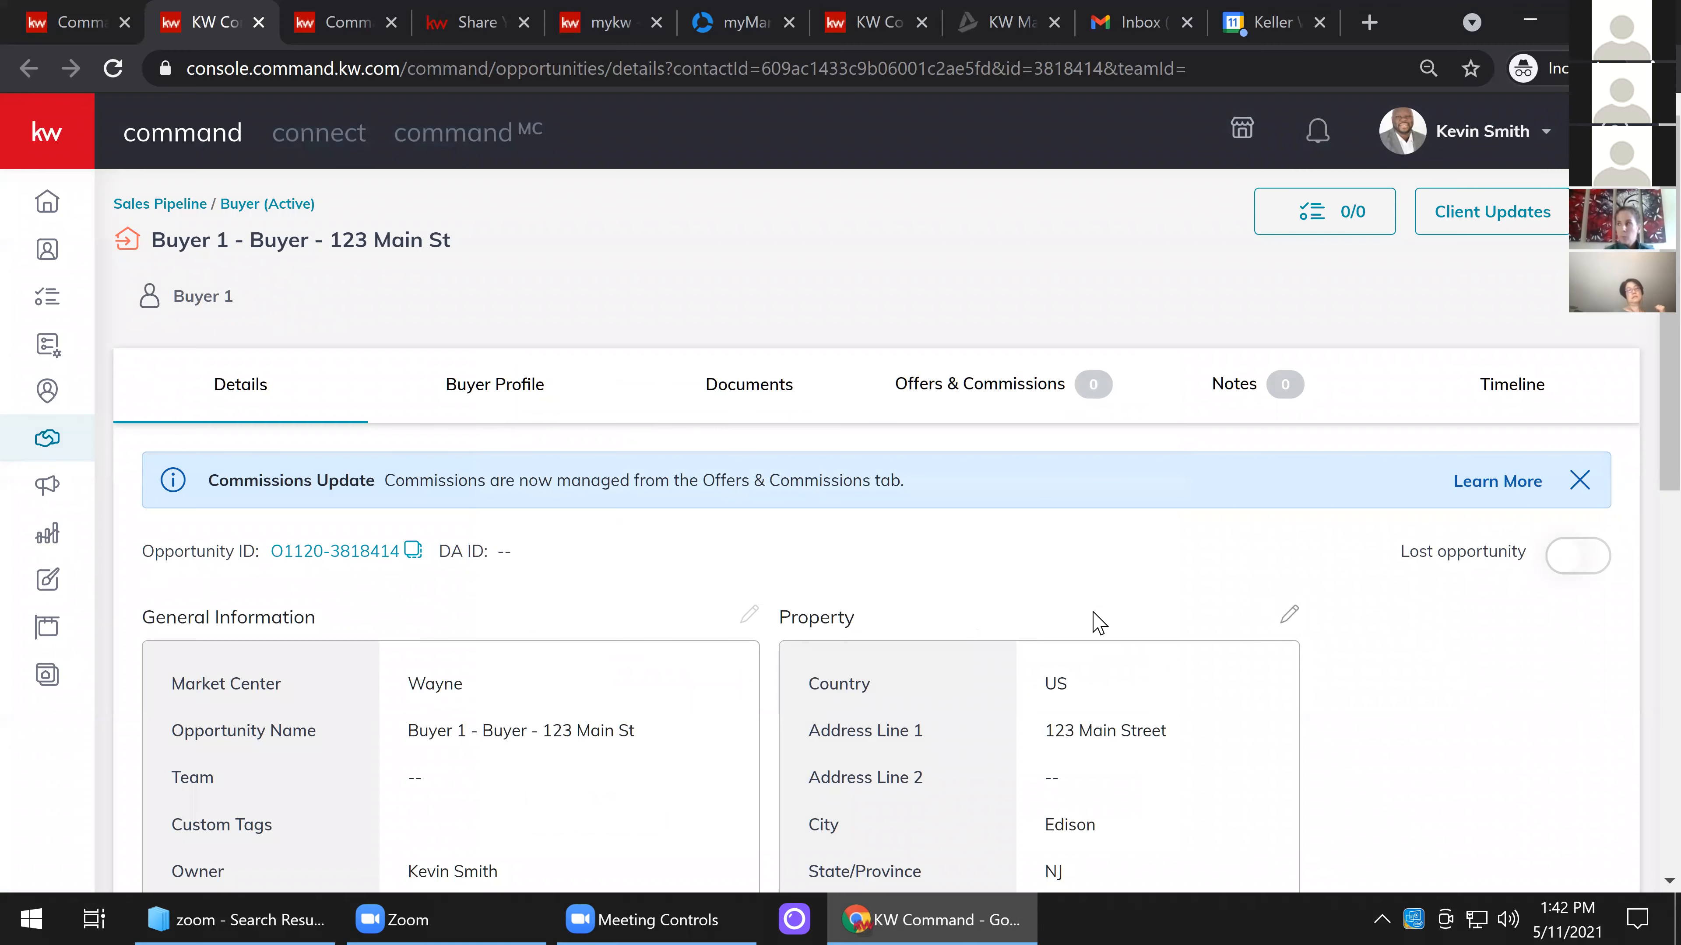
{"action": "scroll", "coordinate": [1092, 624], "scroll_direction": "down", "scroll_amount": 1}
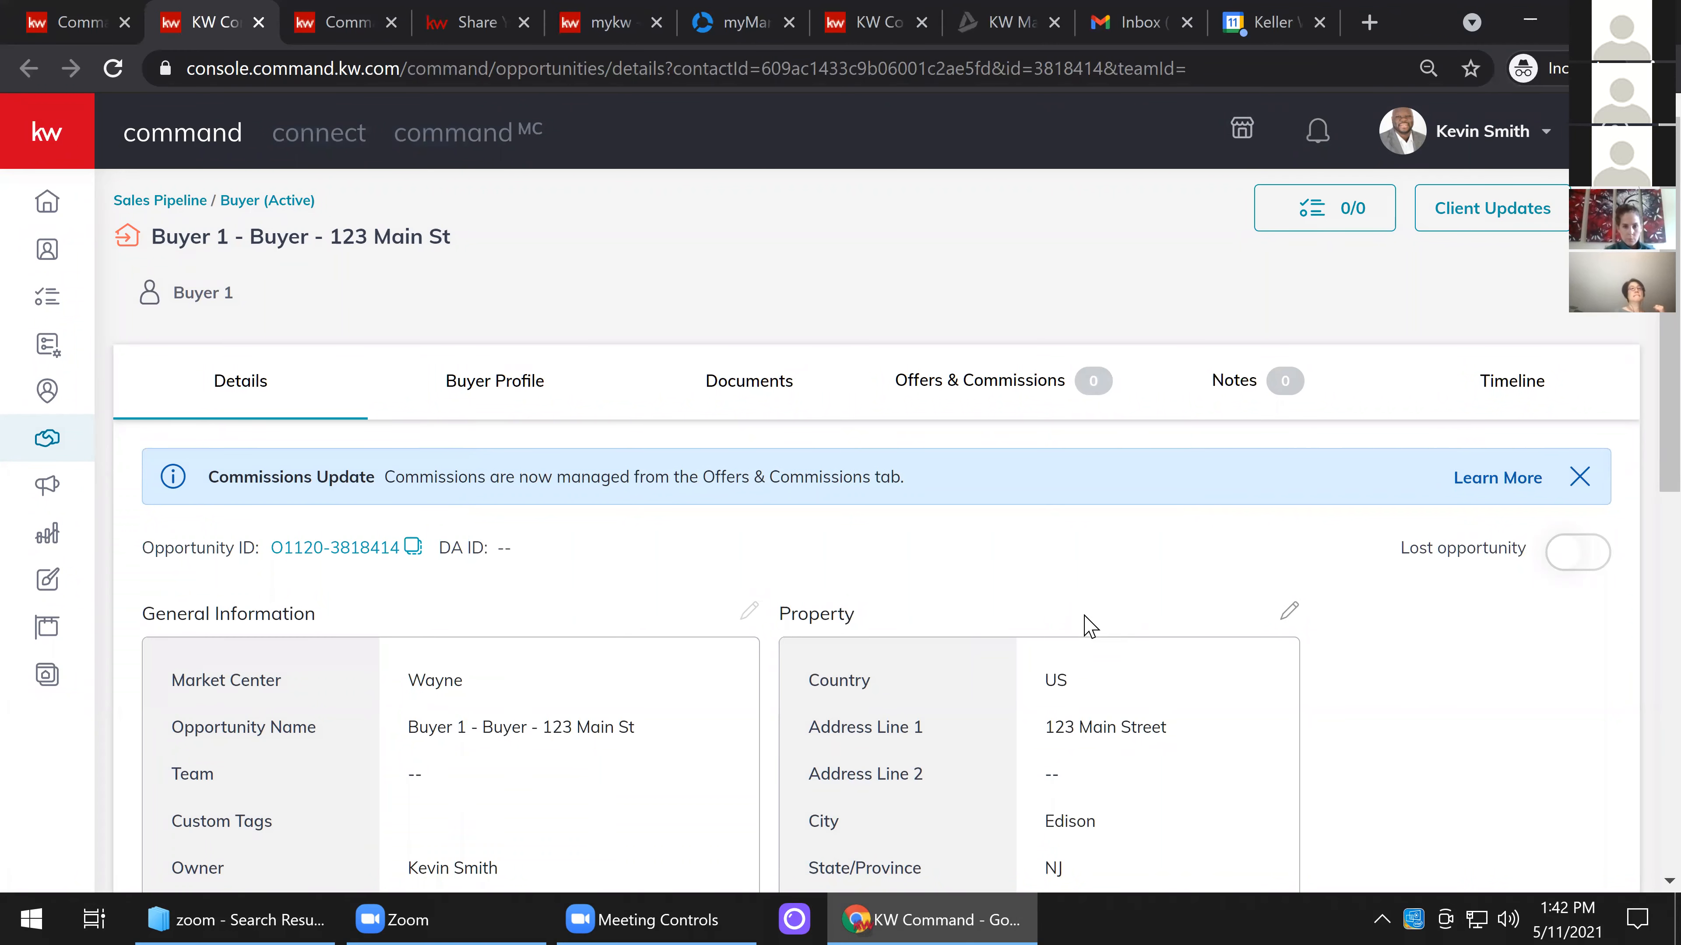
{"action": "scroll", "coordinate": [1090, 628], "scroll_direction": "up", "scroll_amount": 1}
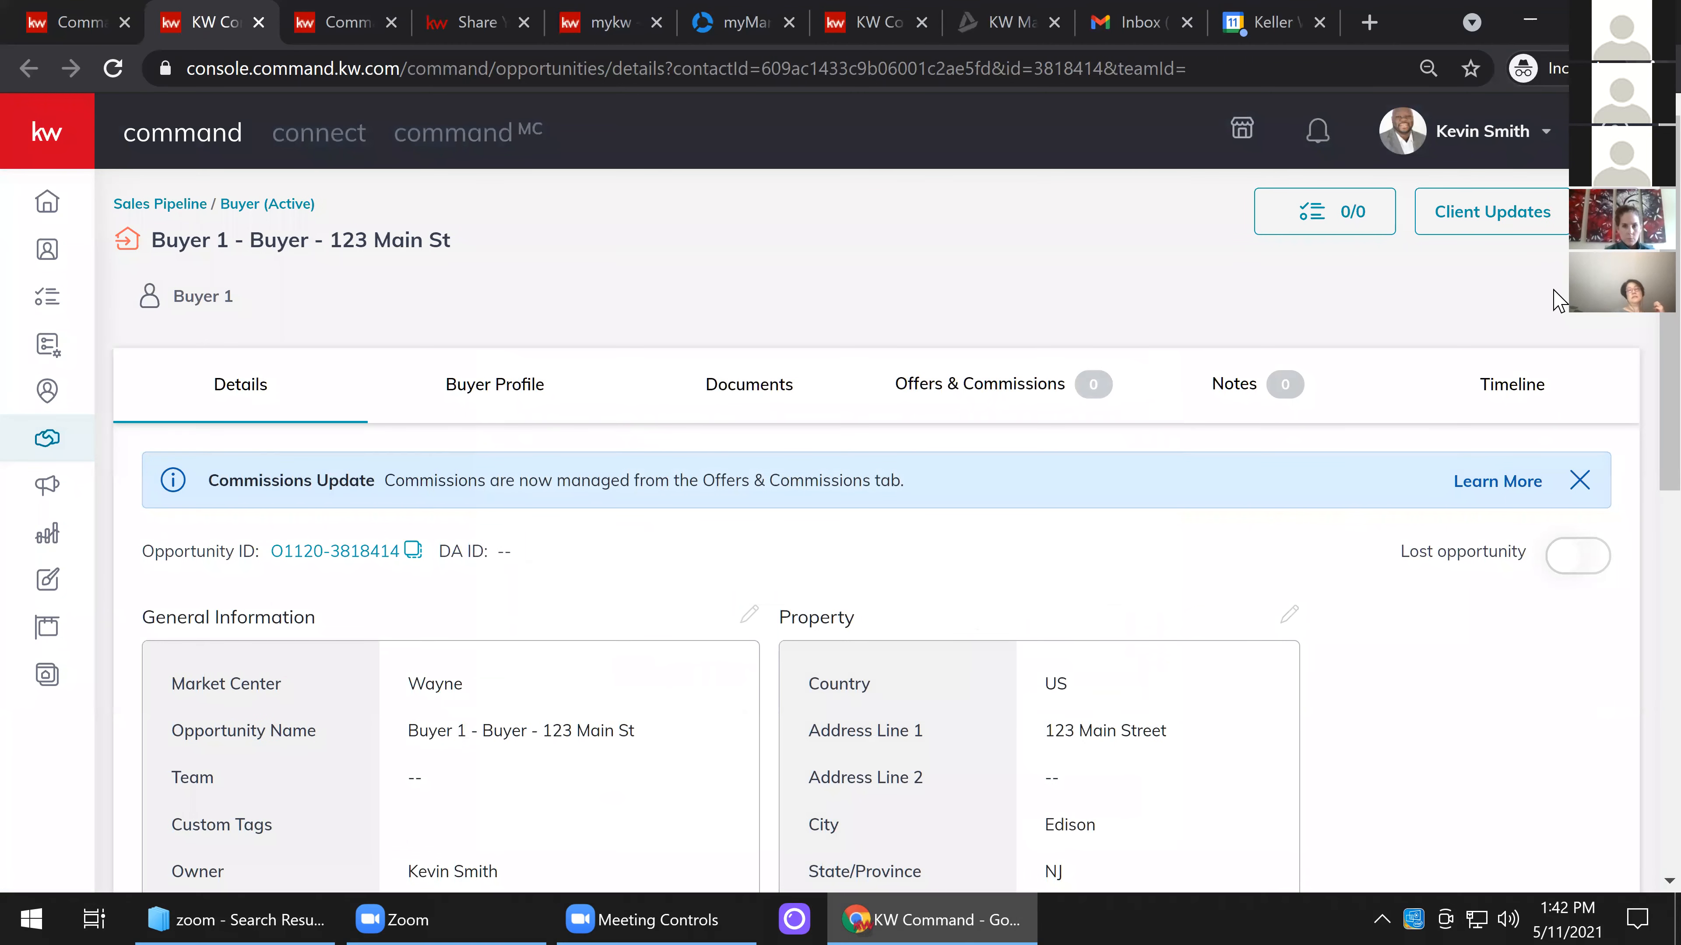
- Start a DocuSign transaction from the opportunity's Documents tab
{"action": "left_click", "coordinate": [724, 399]}
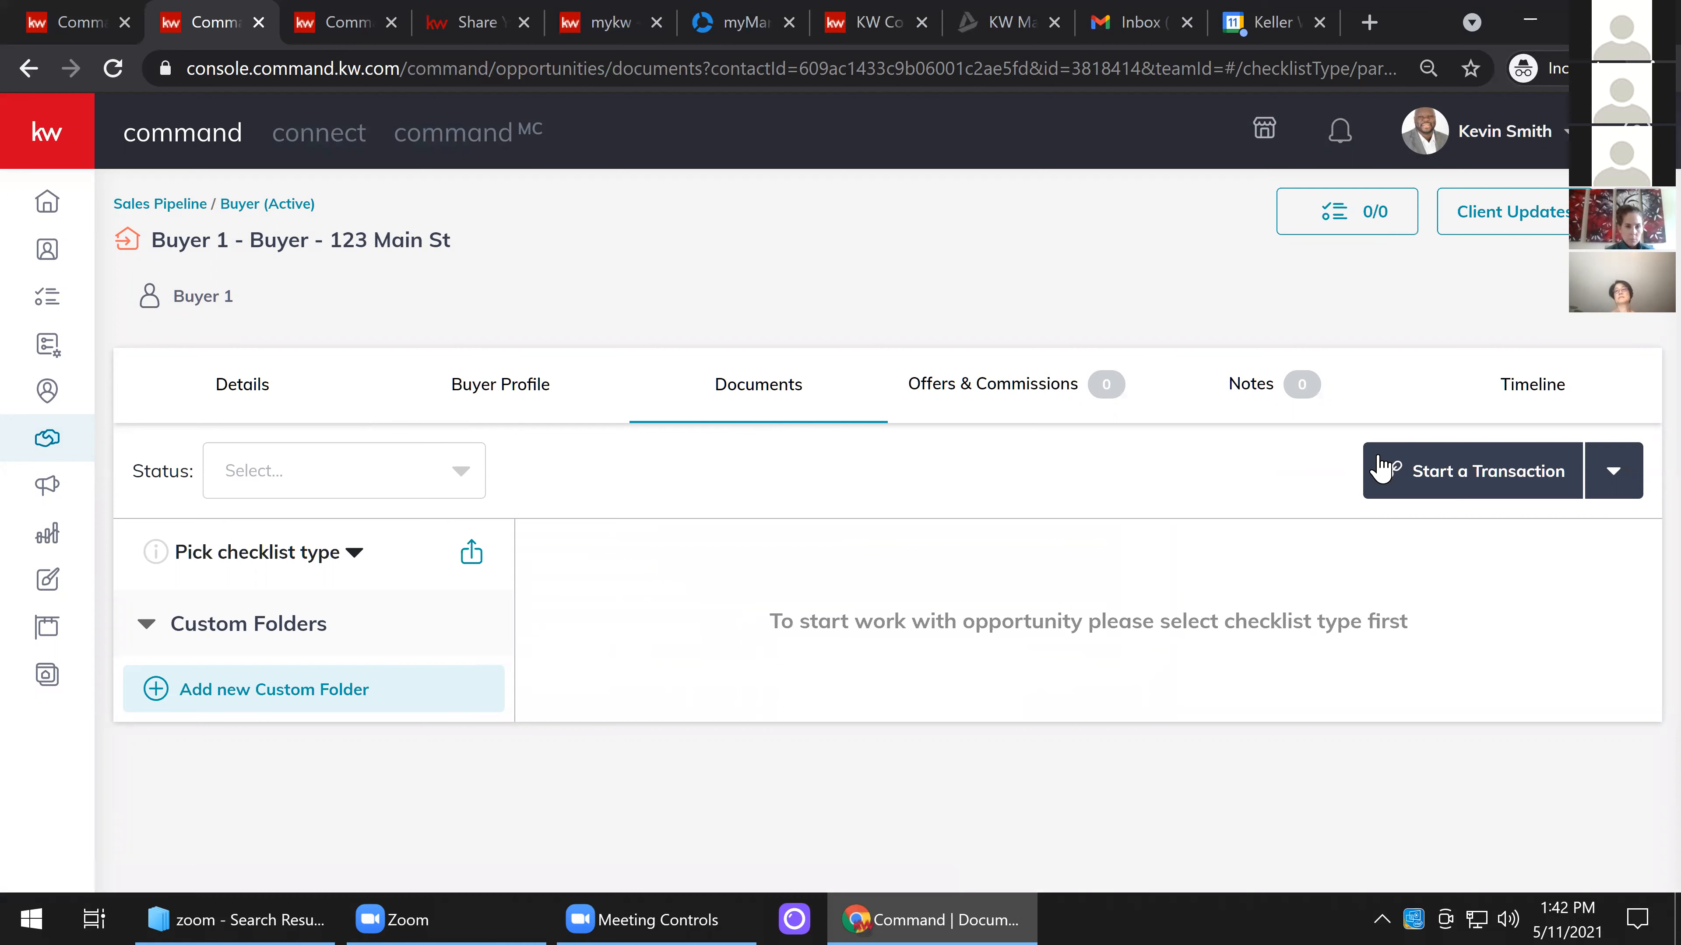
{"action": "left_click", "coordinate": [1615, 472]}
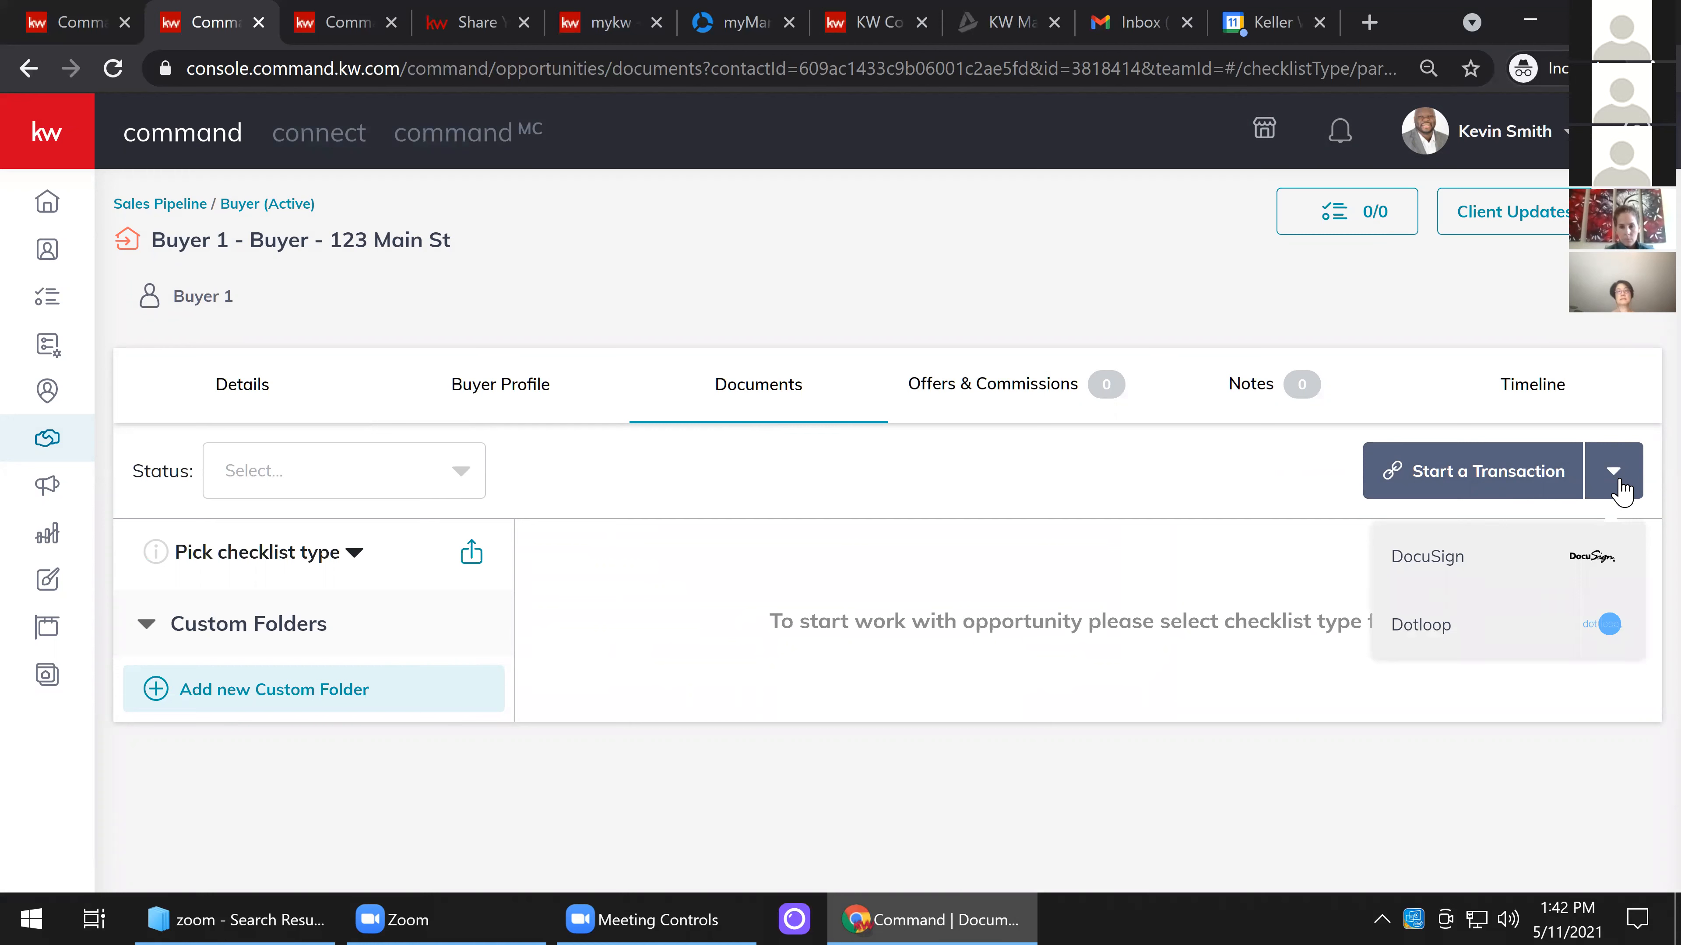
{"action": "left_click", "coordinate": [1474, 568]}
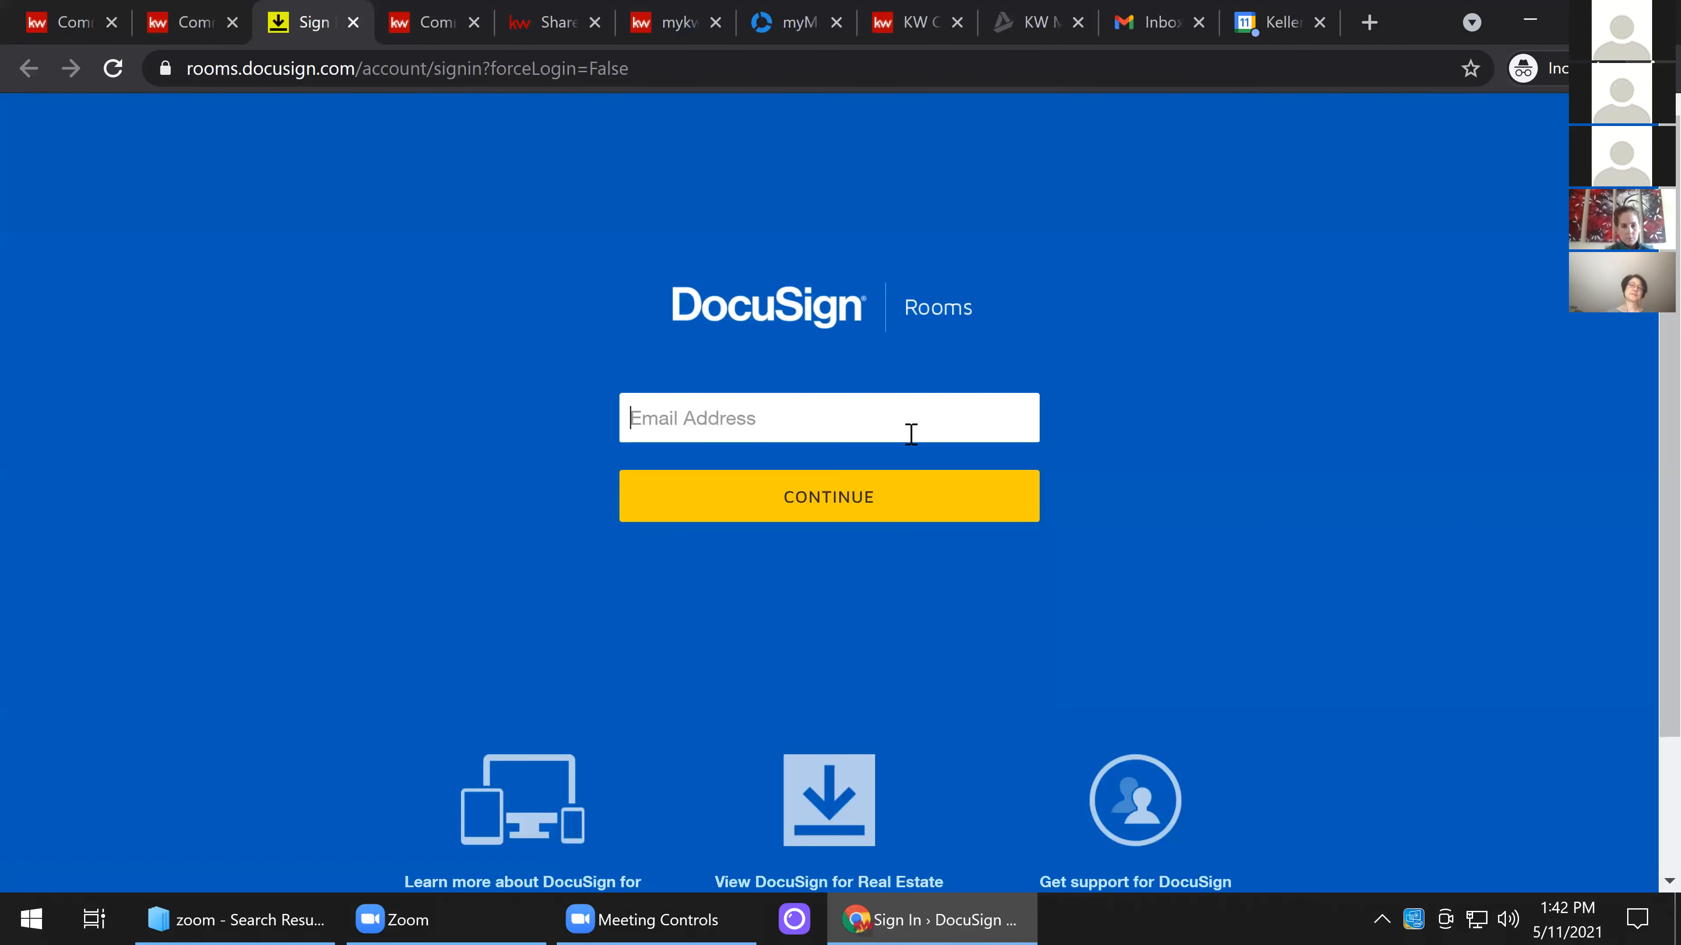
- Log in to DocuSign Rooms with the agent's e-mail address and account password
{"action": "key", "text": "Return"}
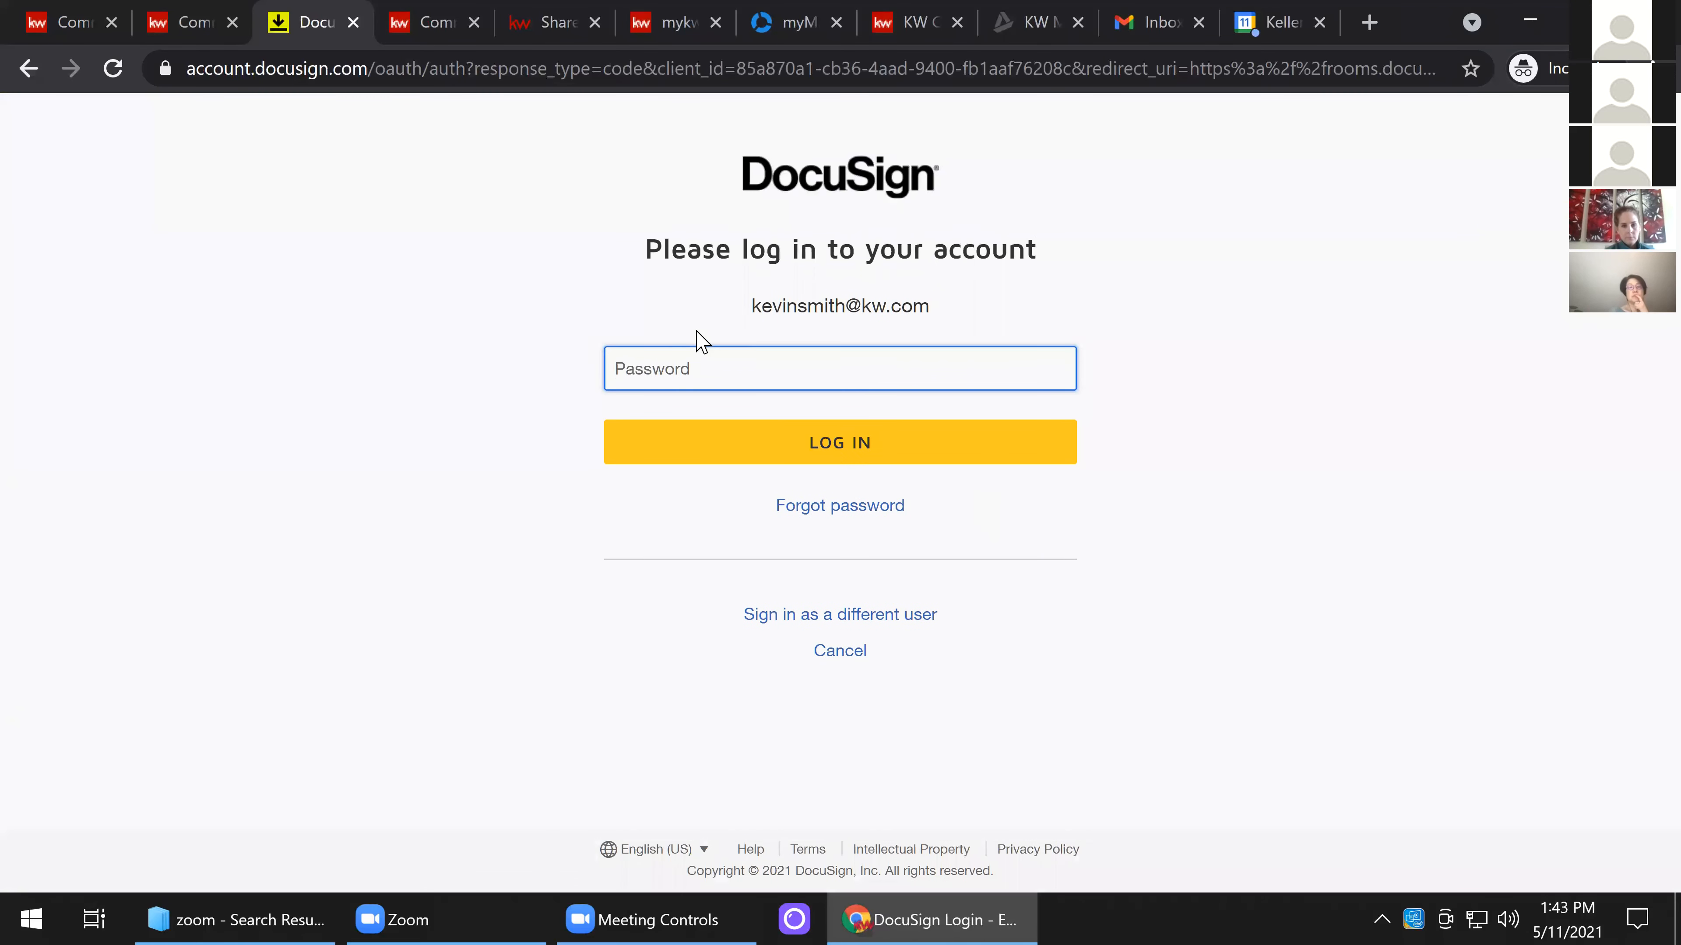
{"action": "type", "text": "•••••••••"}
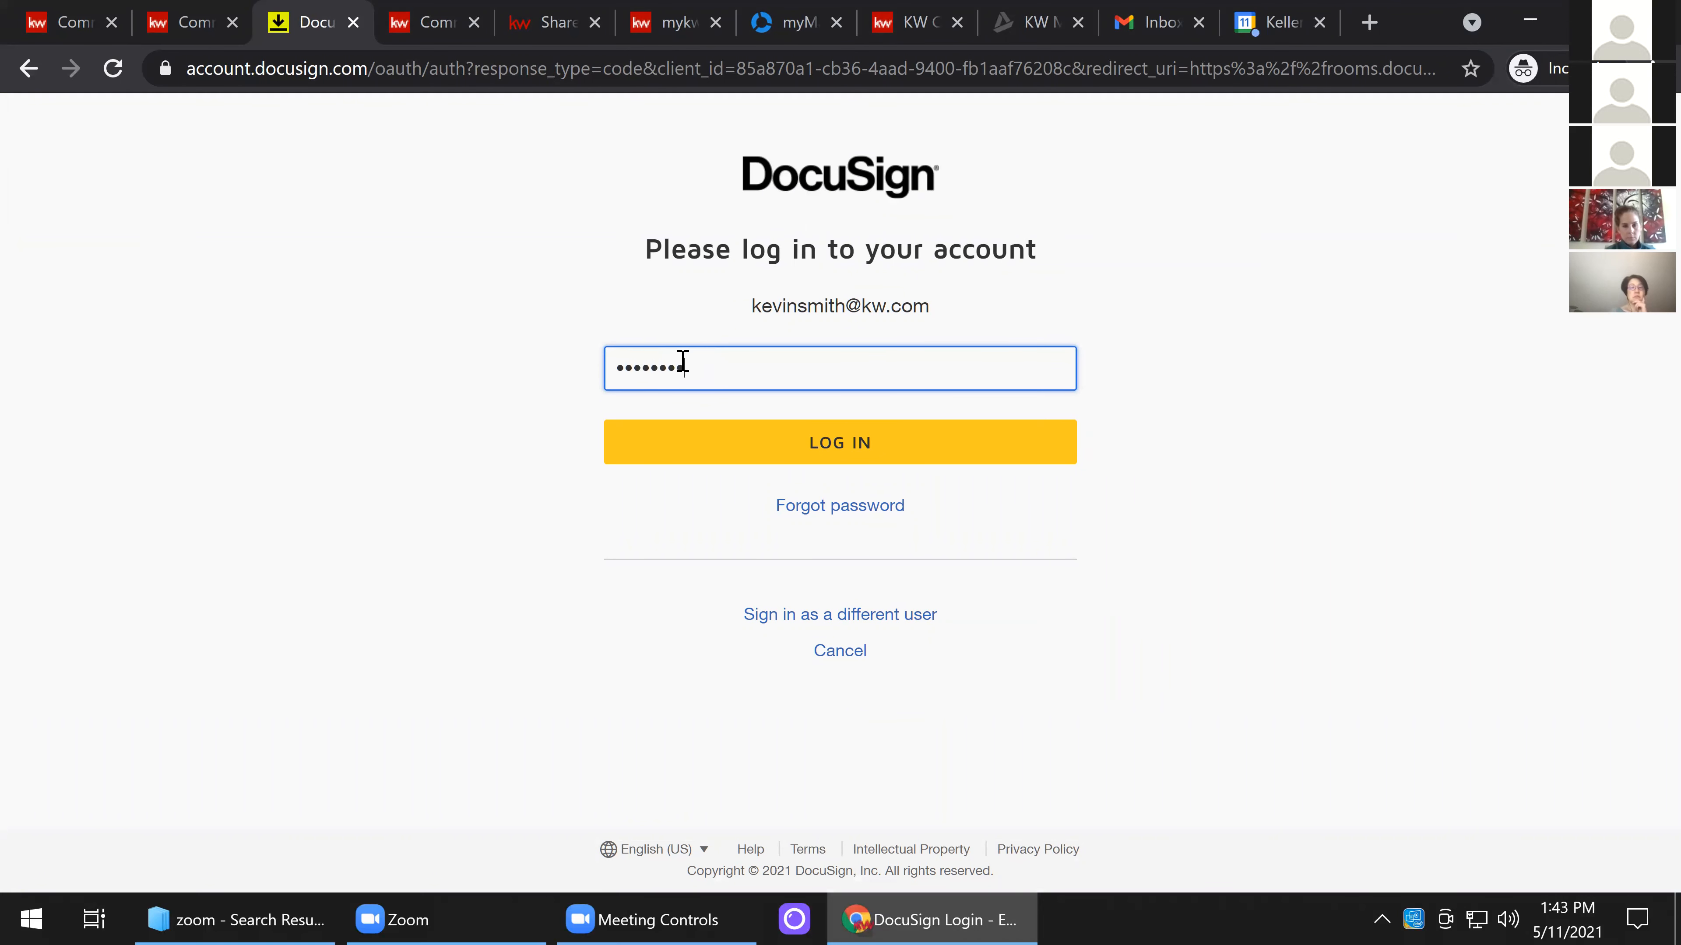
{"action": "left_click", "coordinate": [809, 445]}
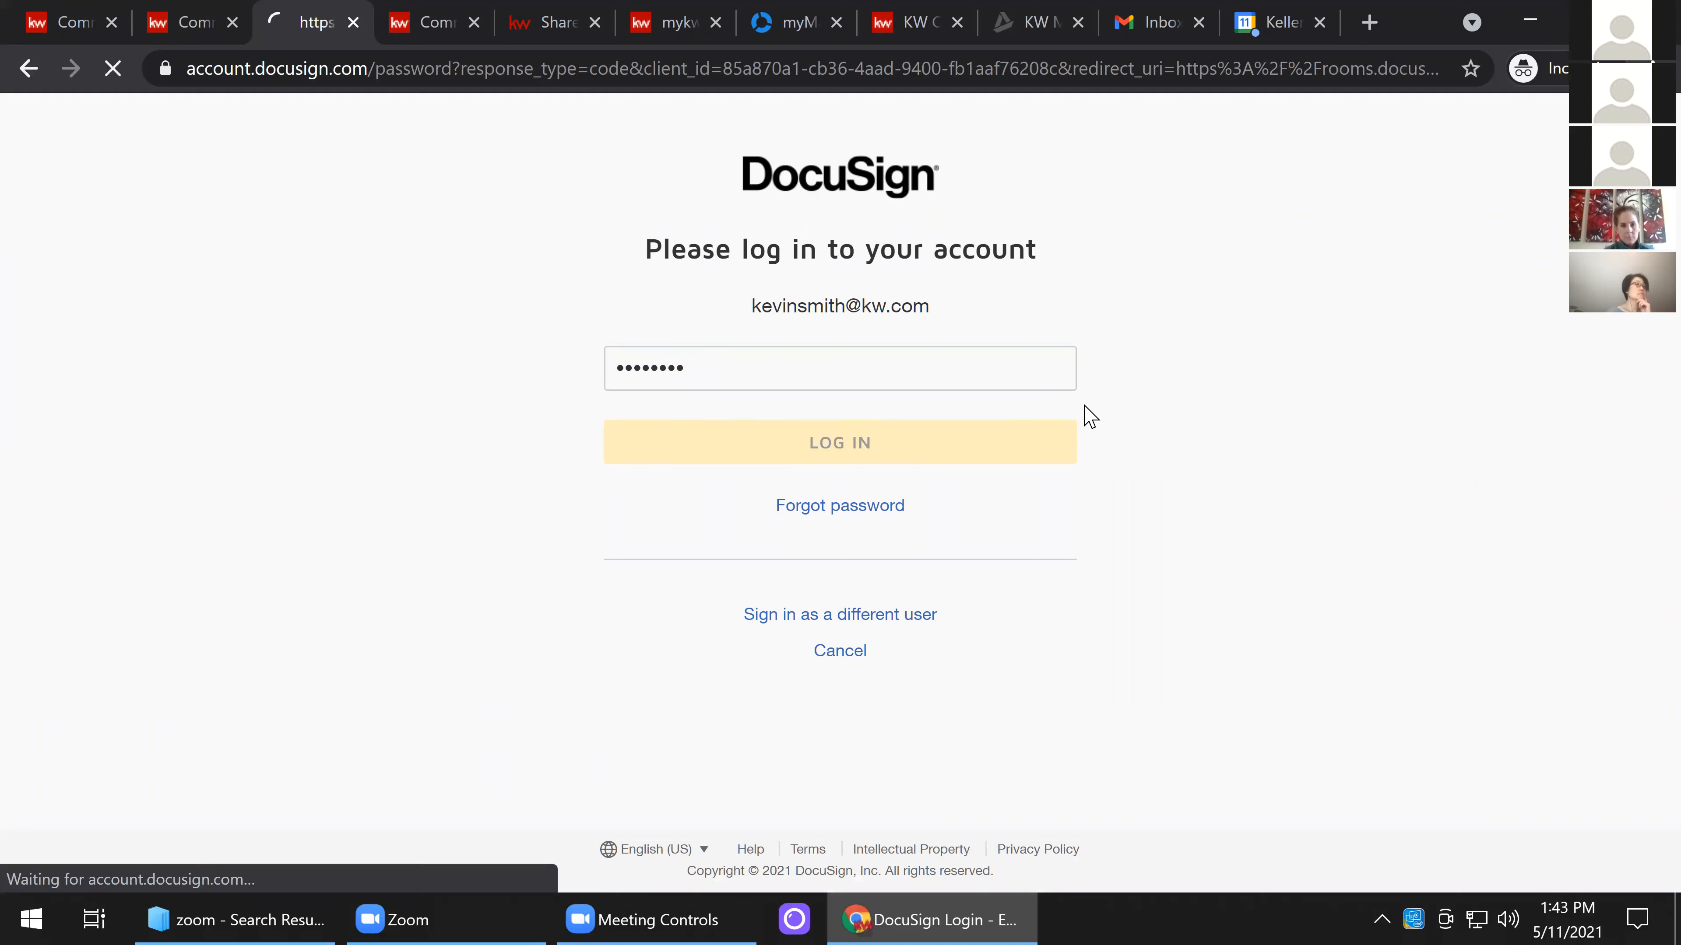
- Confirm the login with the verification code sent by e-mail
{"action": "left_click", "coordinate": [746, 469]}
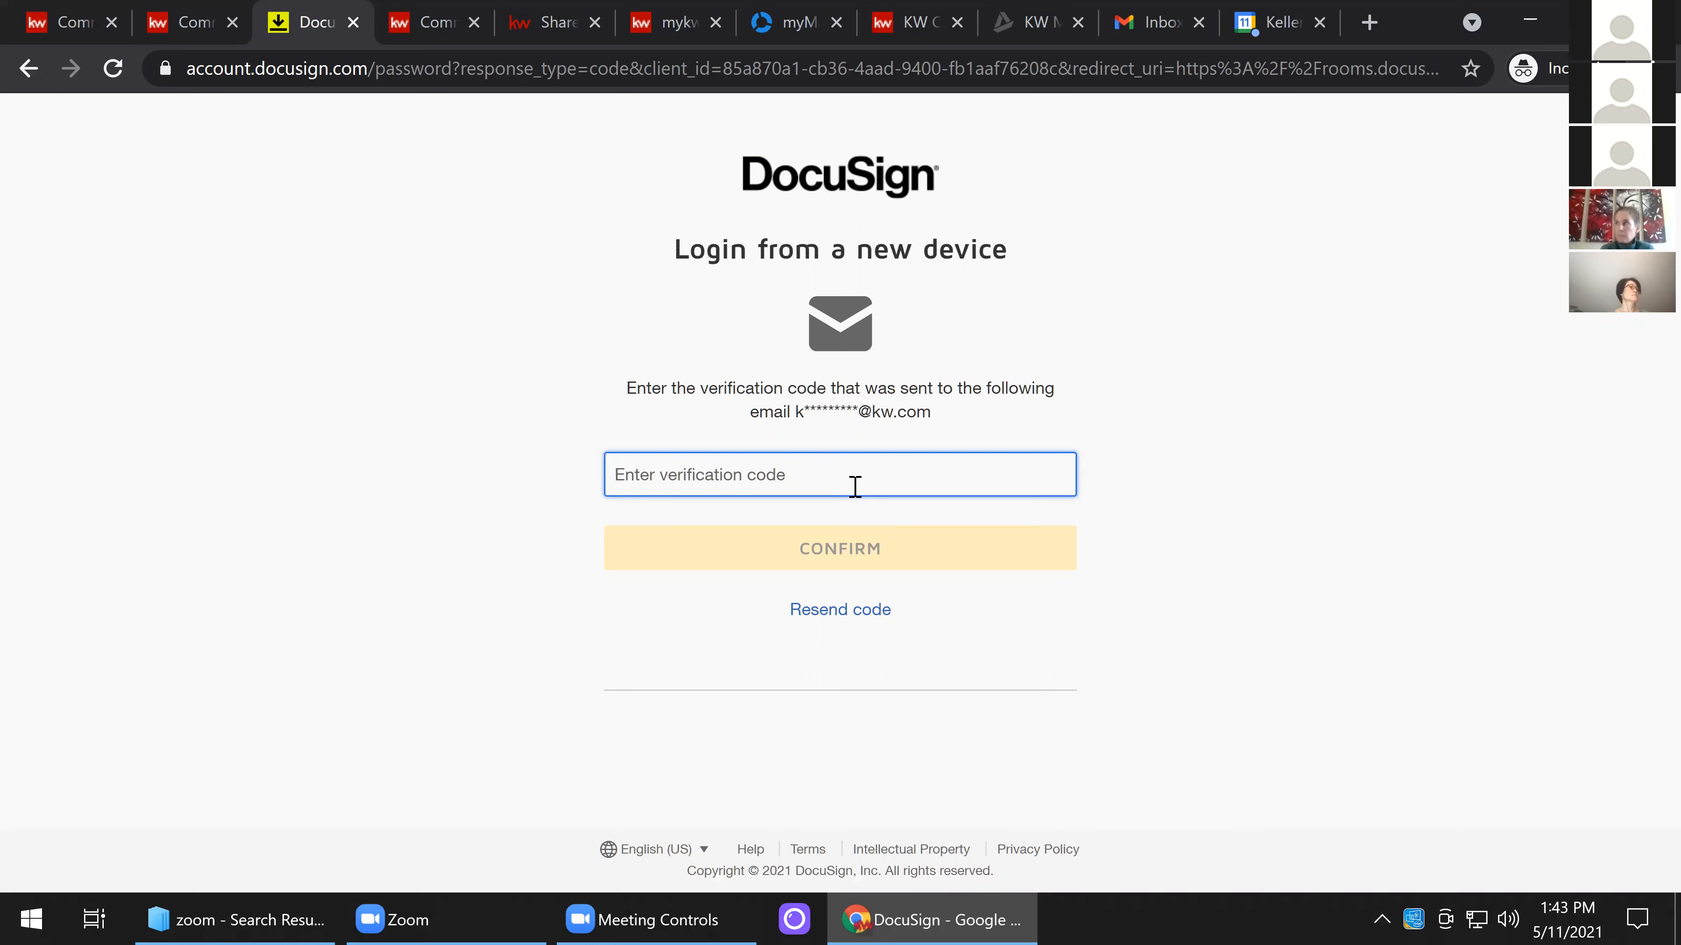
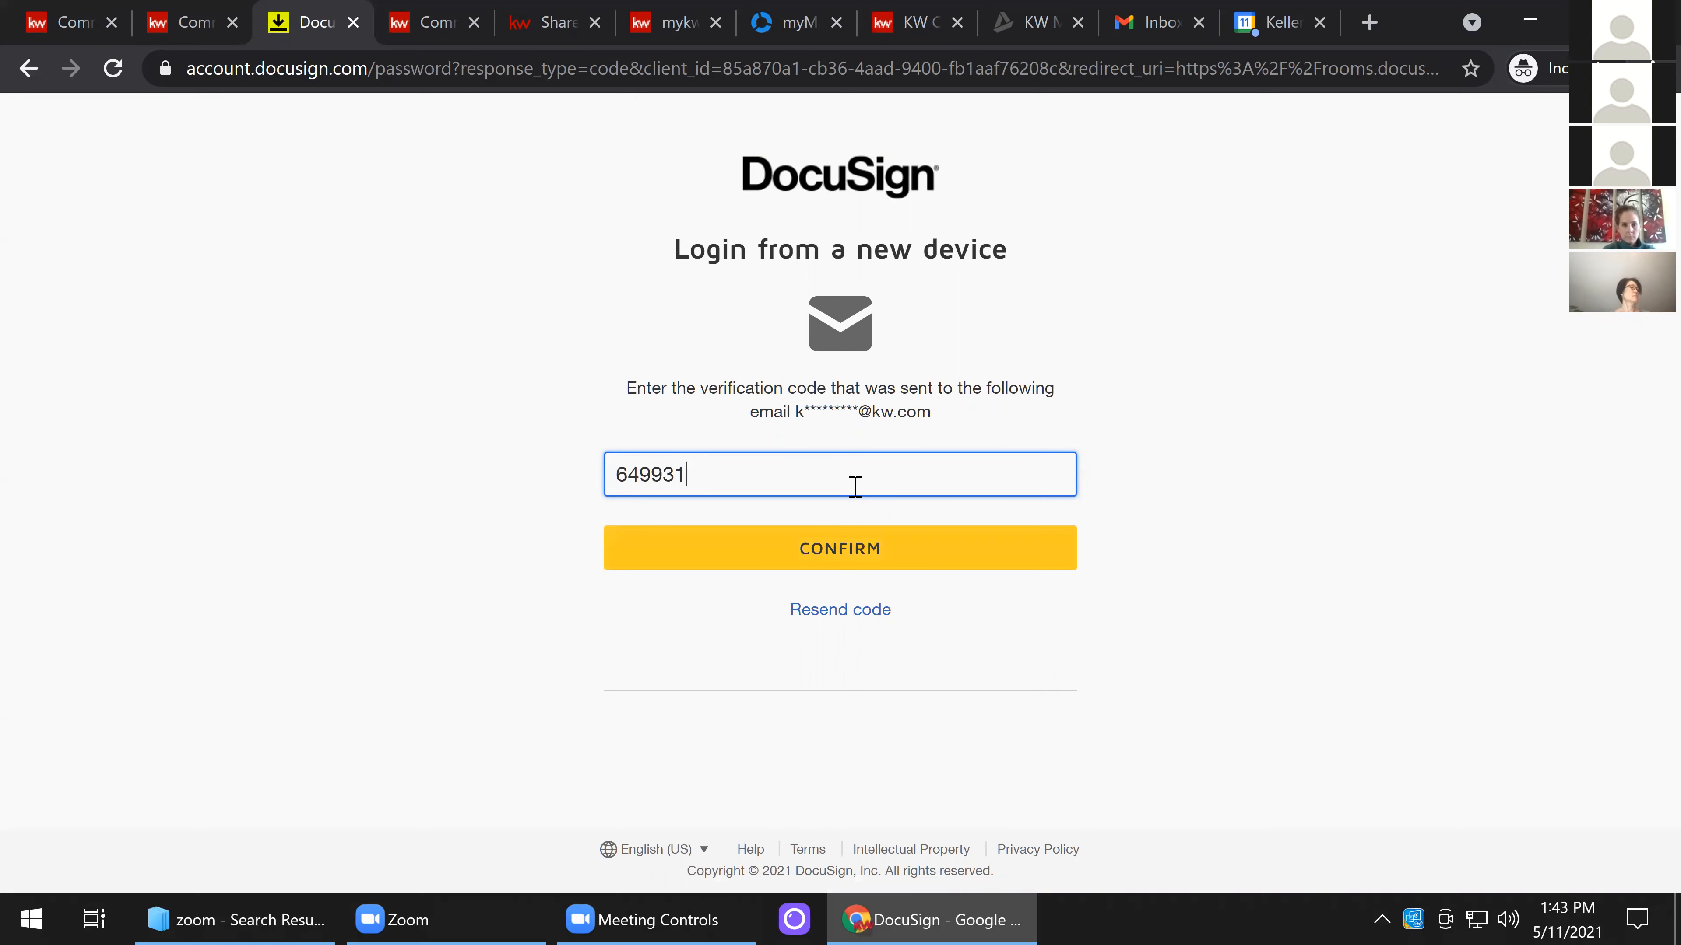
{"action": "left_click", "coordinate": [926, 564]}
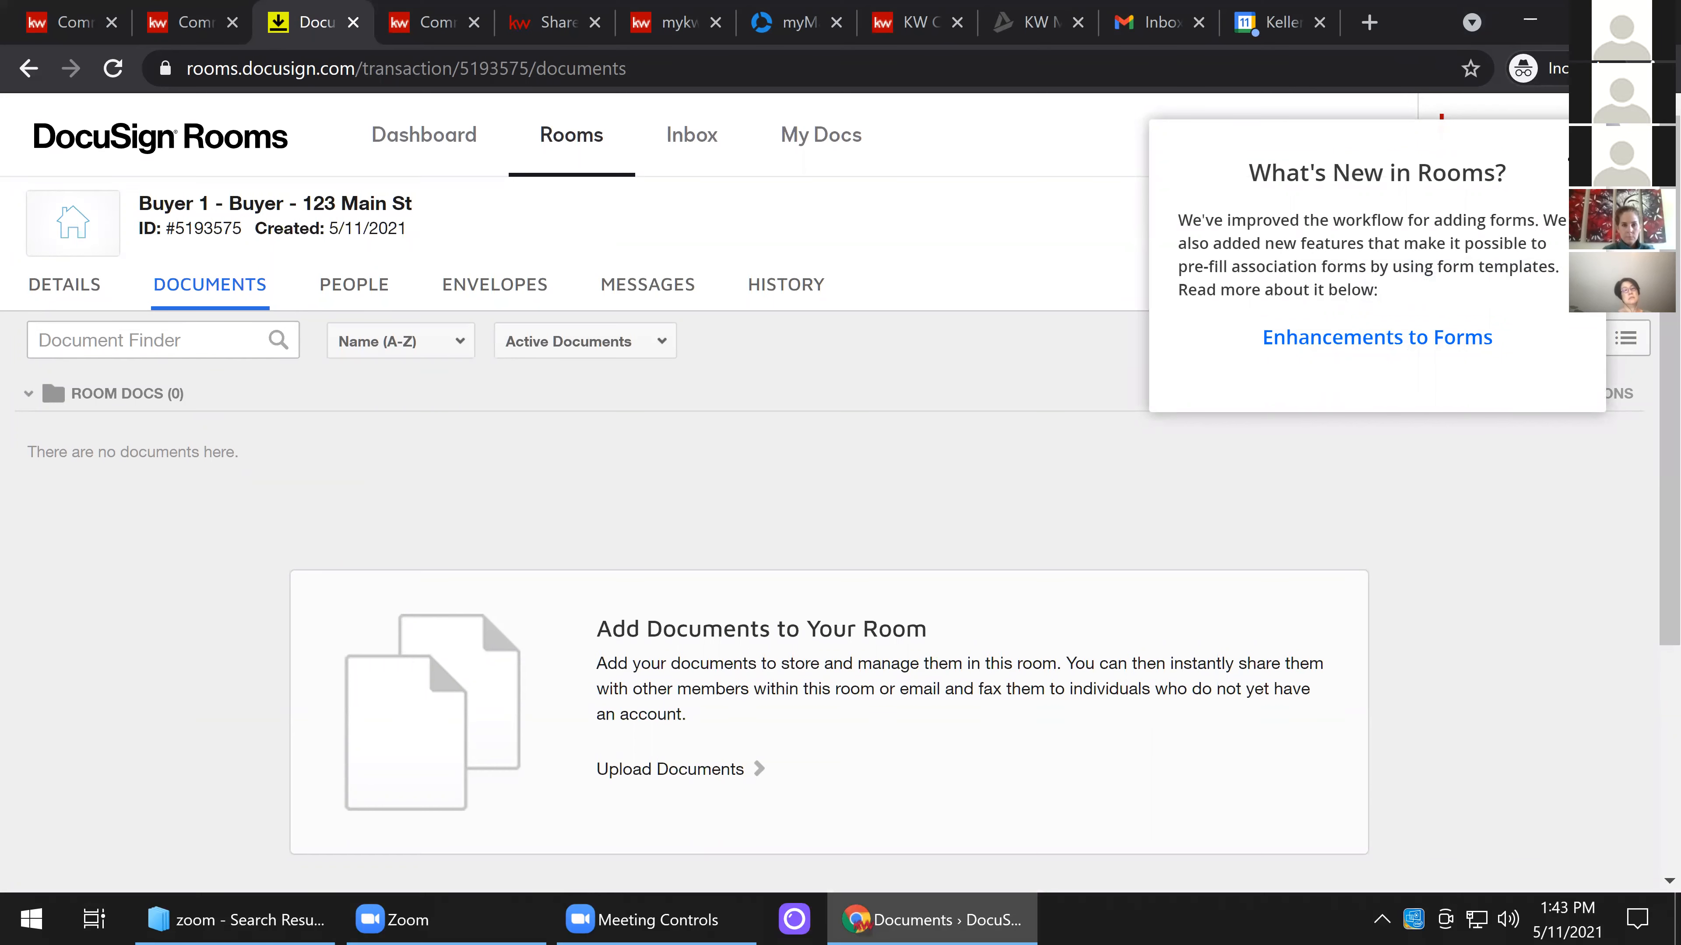
- Close the What's New in Rooms popup to reveal the room's empty documents page
{"action": "left_click", "coordinate": [1587, 139]}
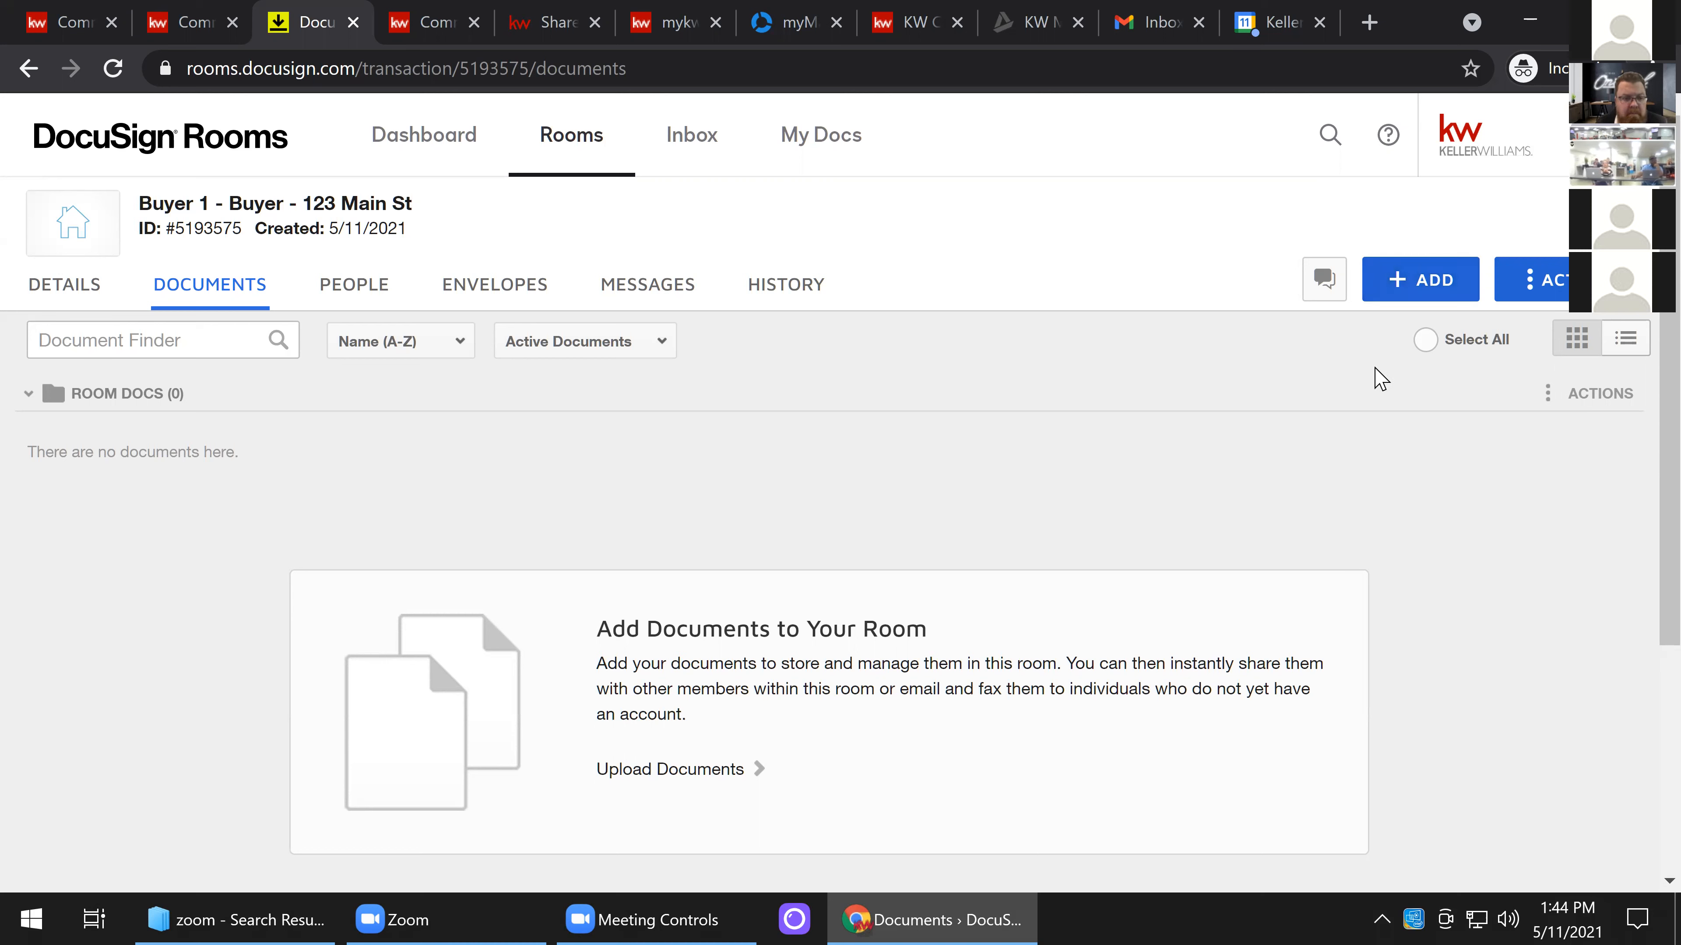
- Add documents from DocuSign Forms and browse the buyer purchasing forms group
{"action": "left_click", "coordinate": [1408, 295]}
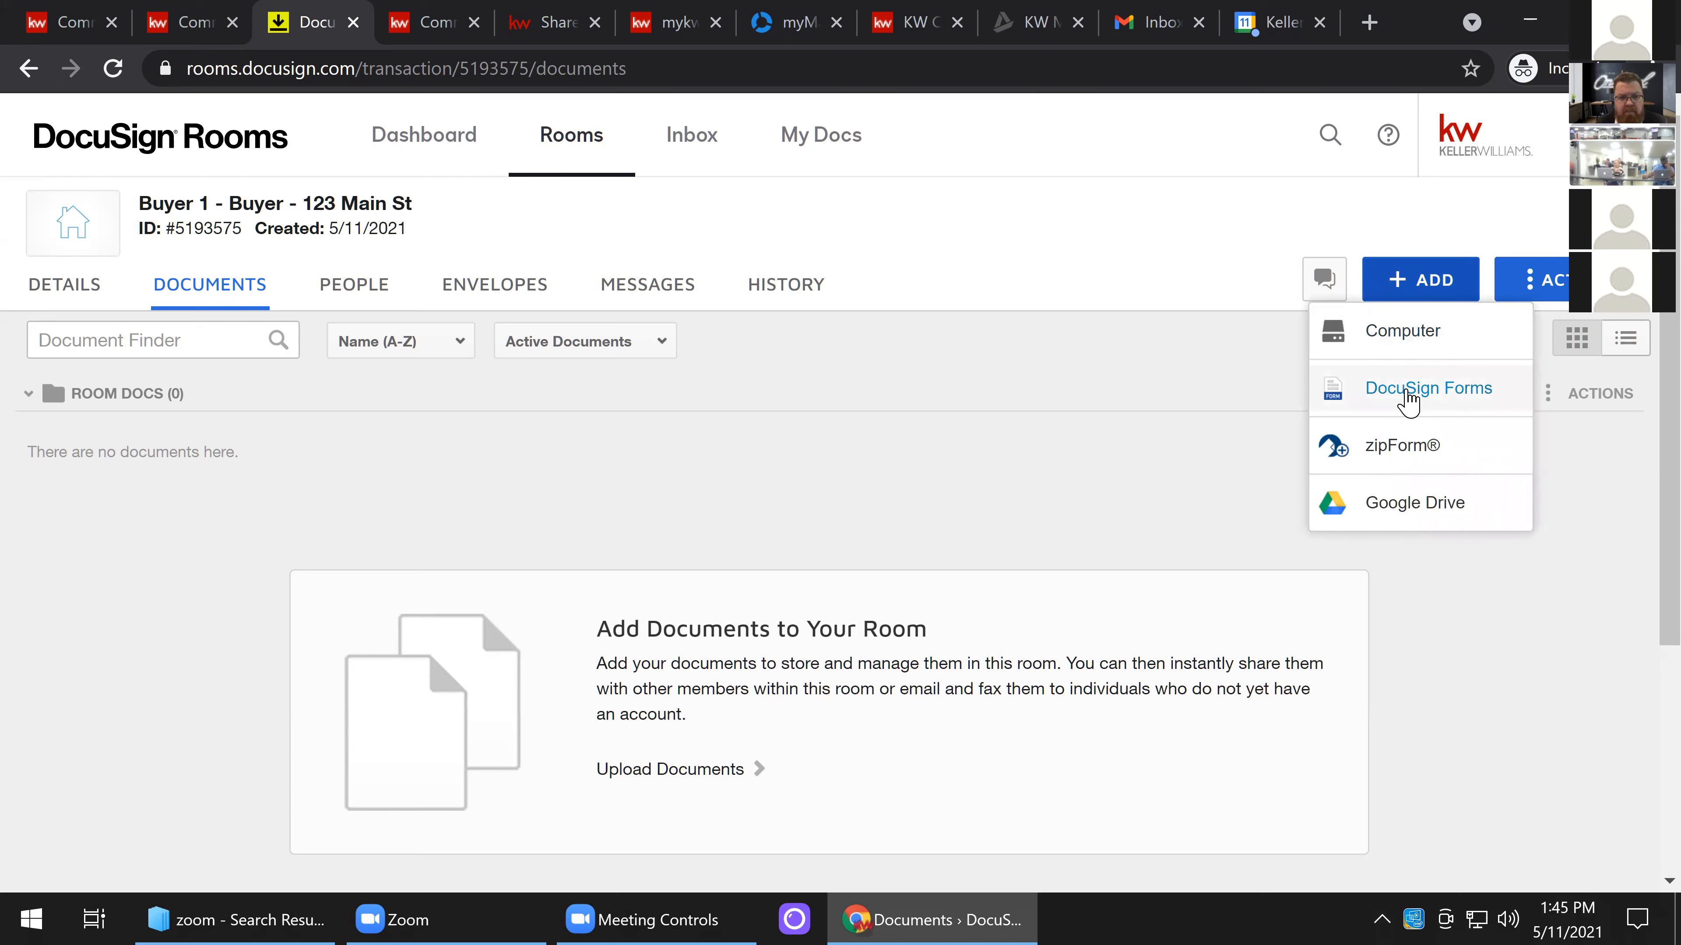
{"action": "left_click", "coordinate": [1408, 397]}
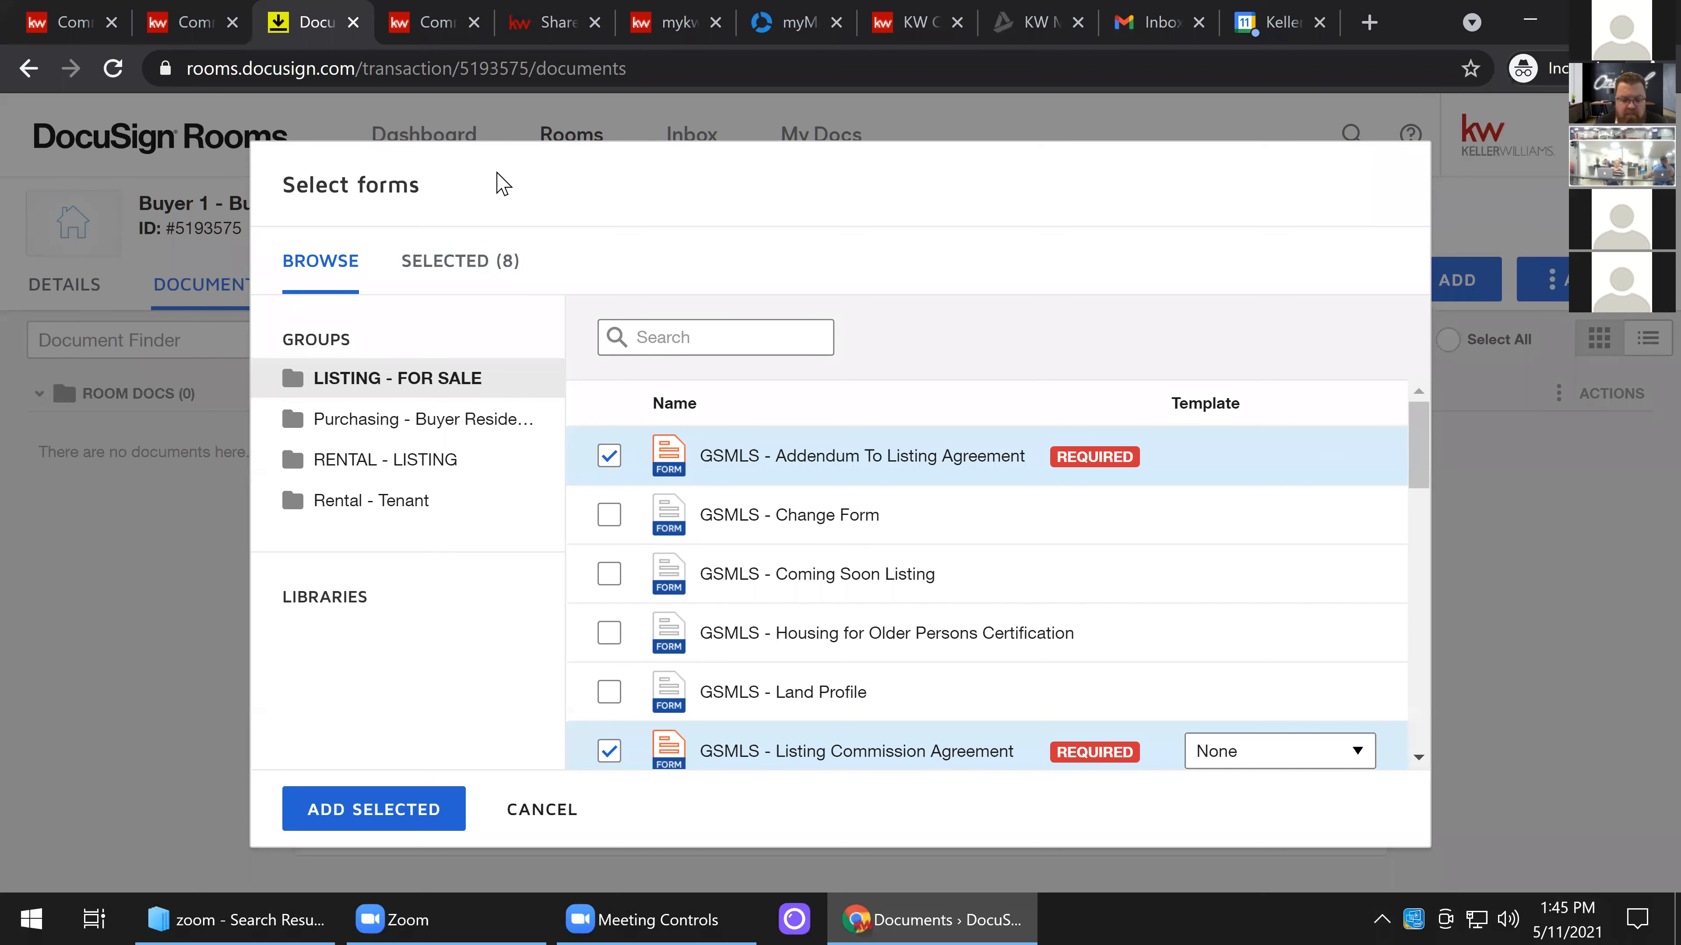
{"action": "left_click", "coordinate": [403, 427]}
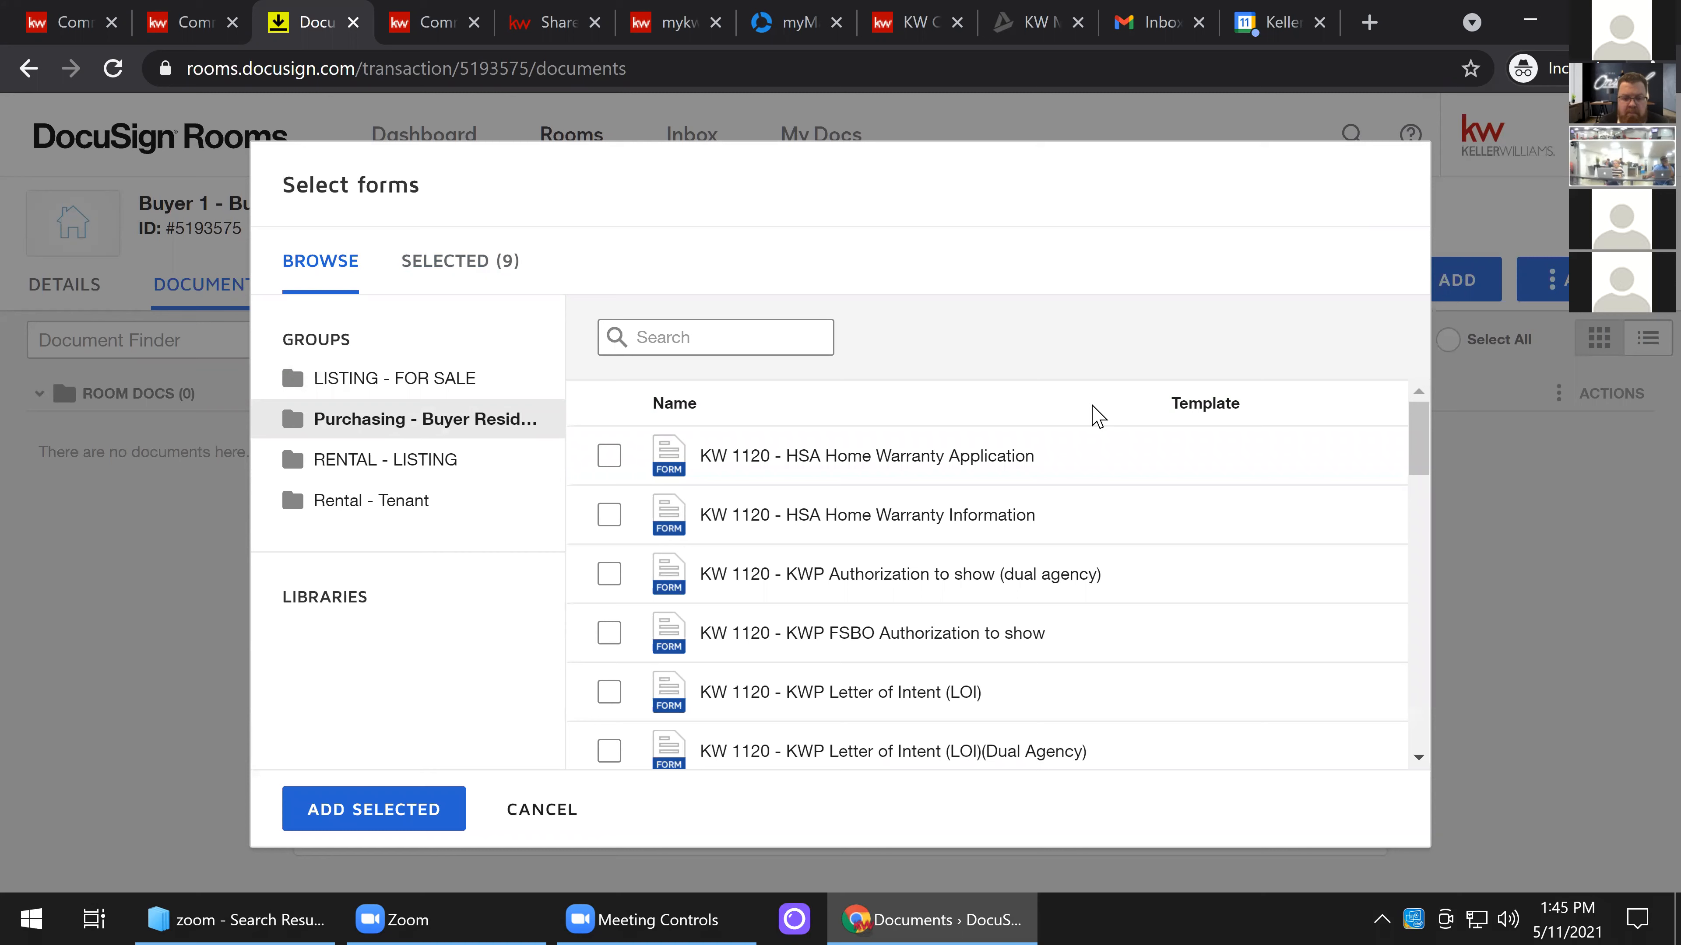
{"action": "scroll", "coordinate": [1139, 493], "scroll_direction": "down", "scroll_amount": 1}
{"action": "scroll", "coordinate": [1138, 490], "scroll_direction": "down", "scroll_amount": 5}
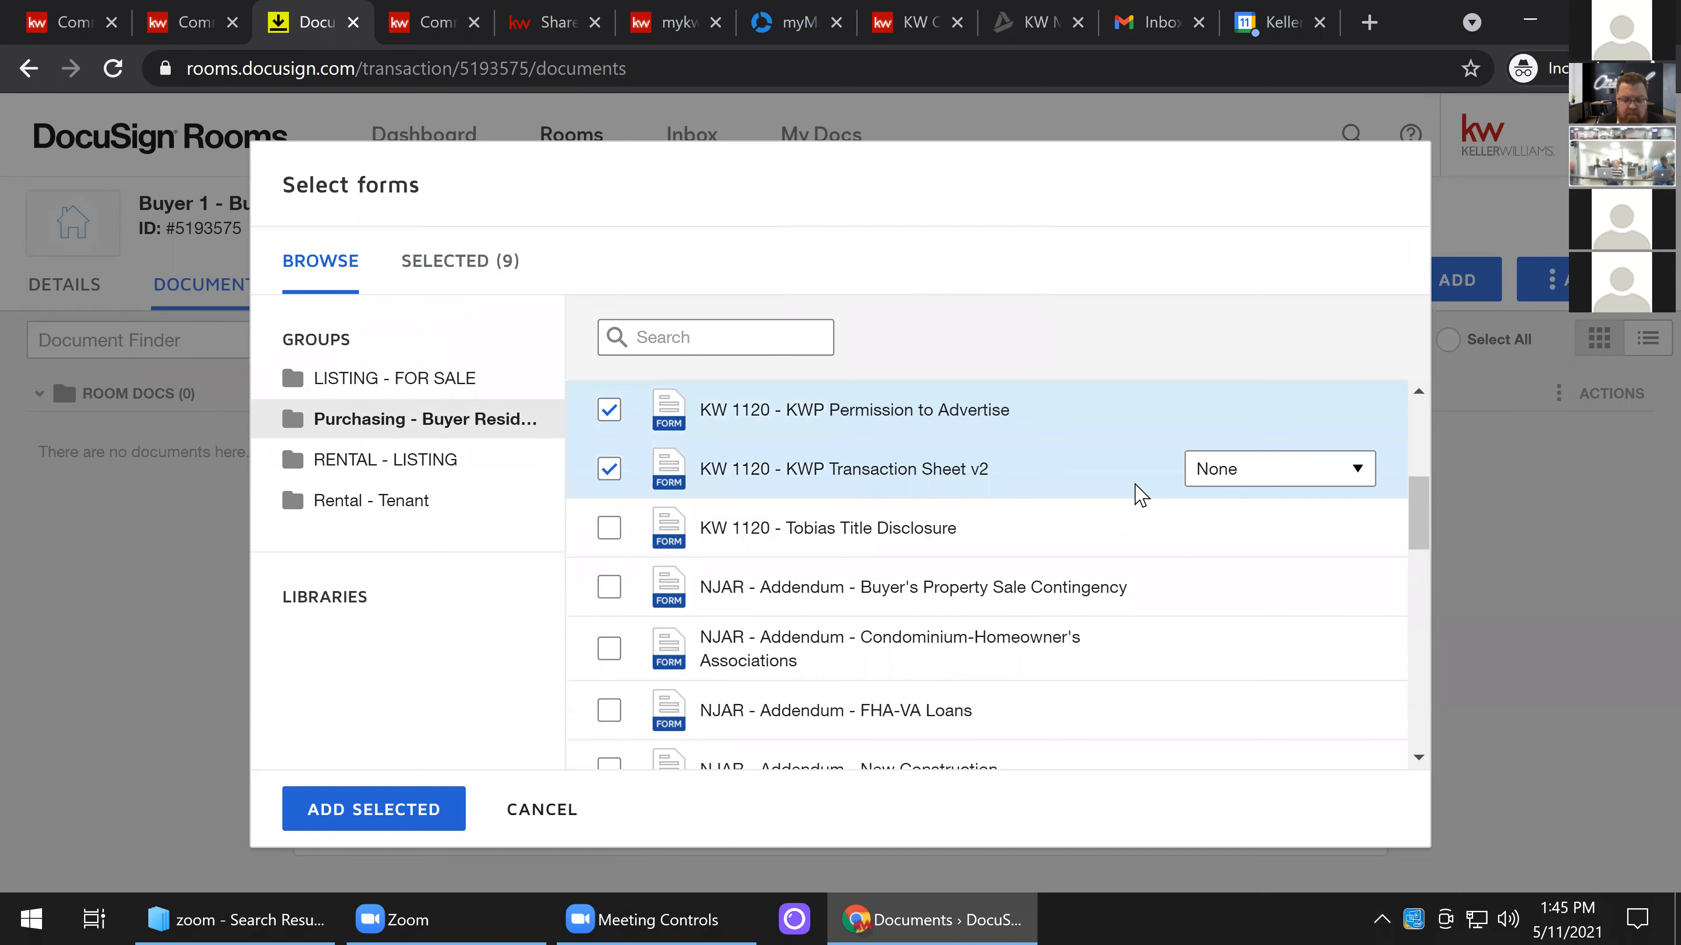
{"action": "scroll", "coordinate": [1194, 588], "scroll_direction": "down", "scroll_amount": 4}
{"action": "scroll", "coordinate": [1194, 588], "scroll_direction": "down", "scroll_amount": 10}
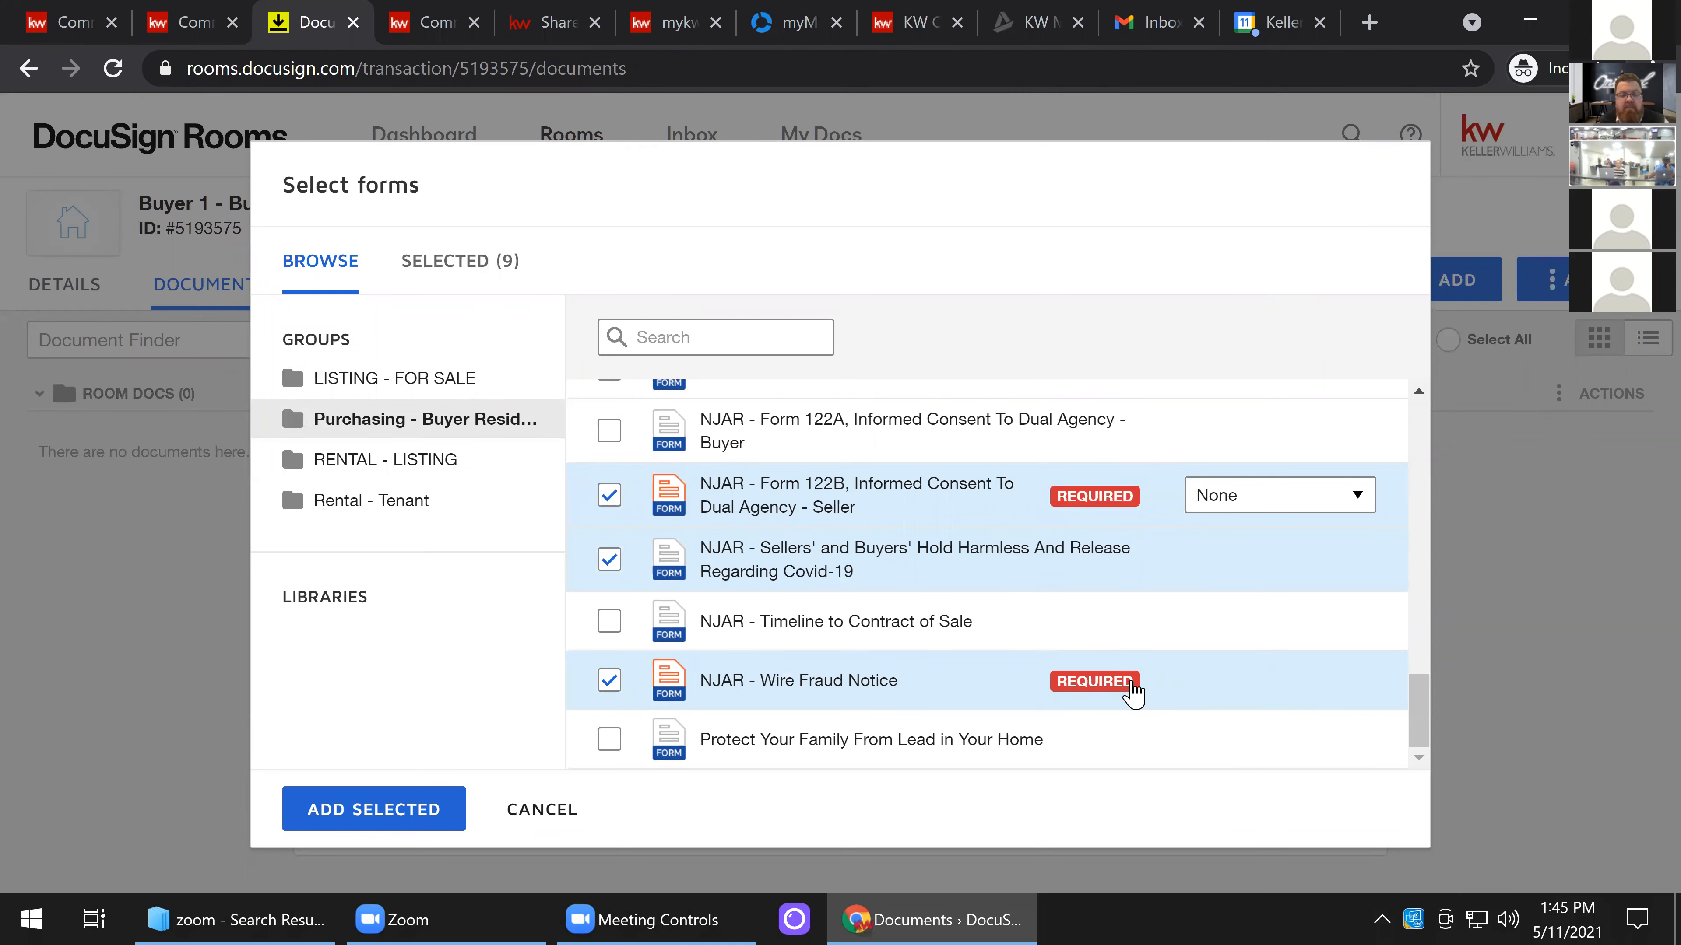
{"action": "scroll", "coordinate": [1133, 692], "scroll_direction": "up", "scroll_amount": 3}
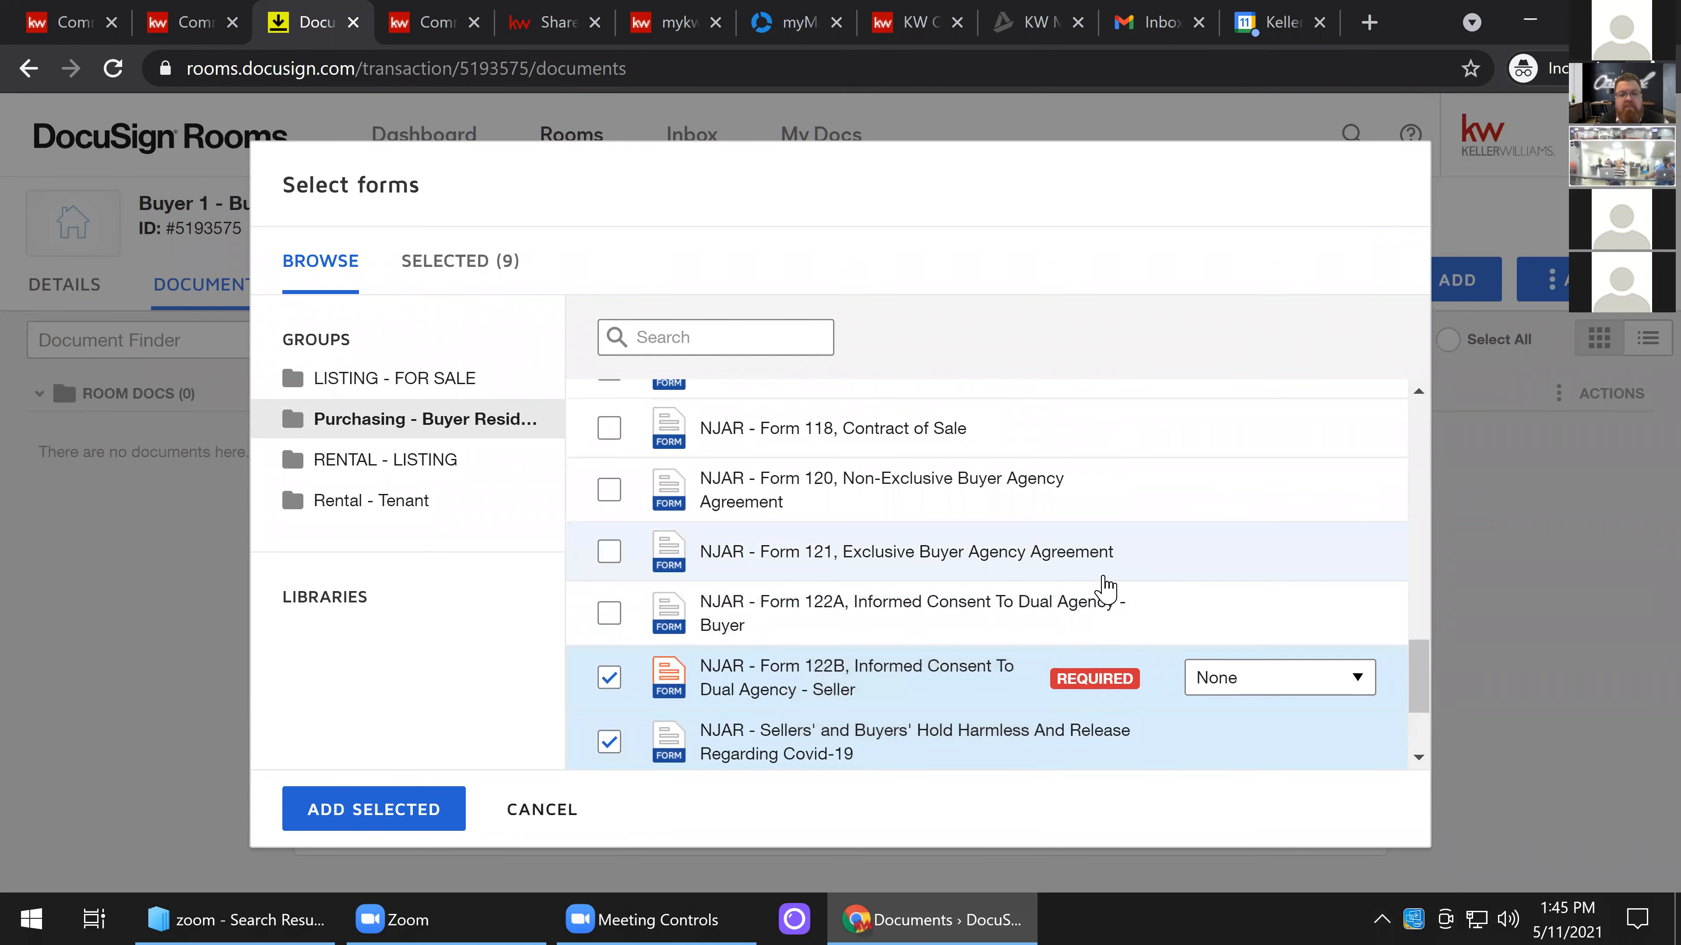
{"action": "scroll", "coordinate": [1104, 588], "scroll_direction": "up", "scroll_amount": 5}
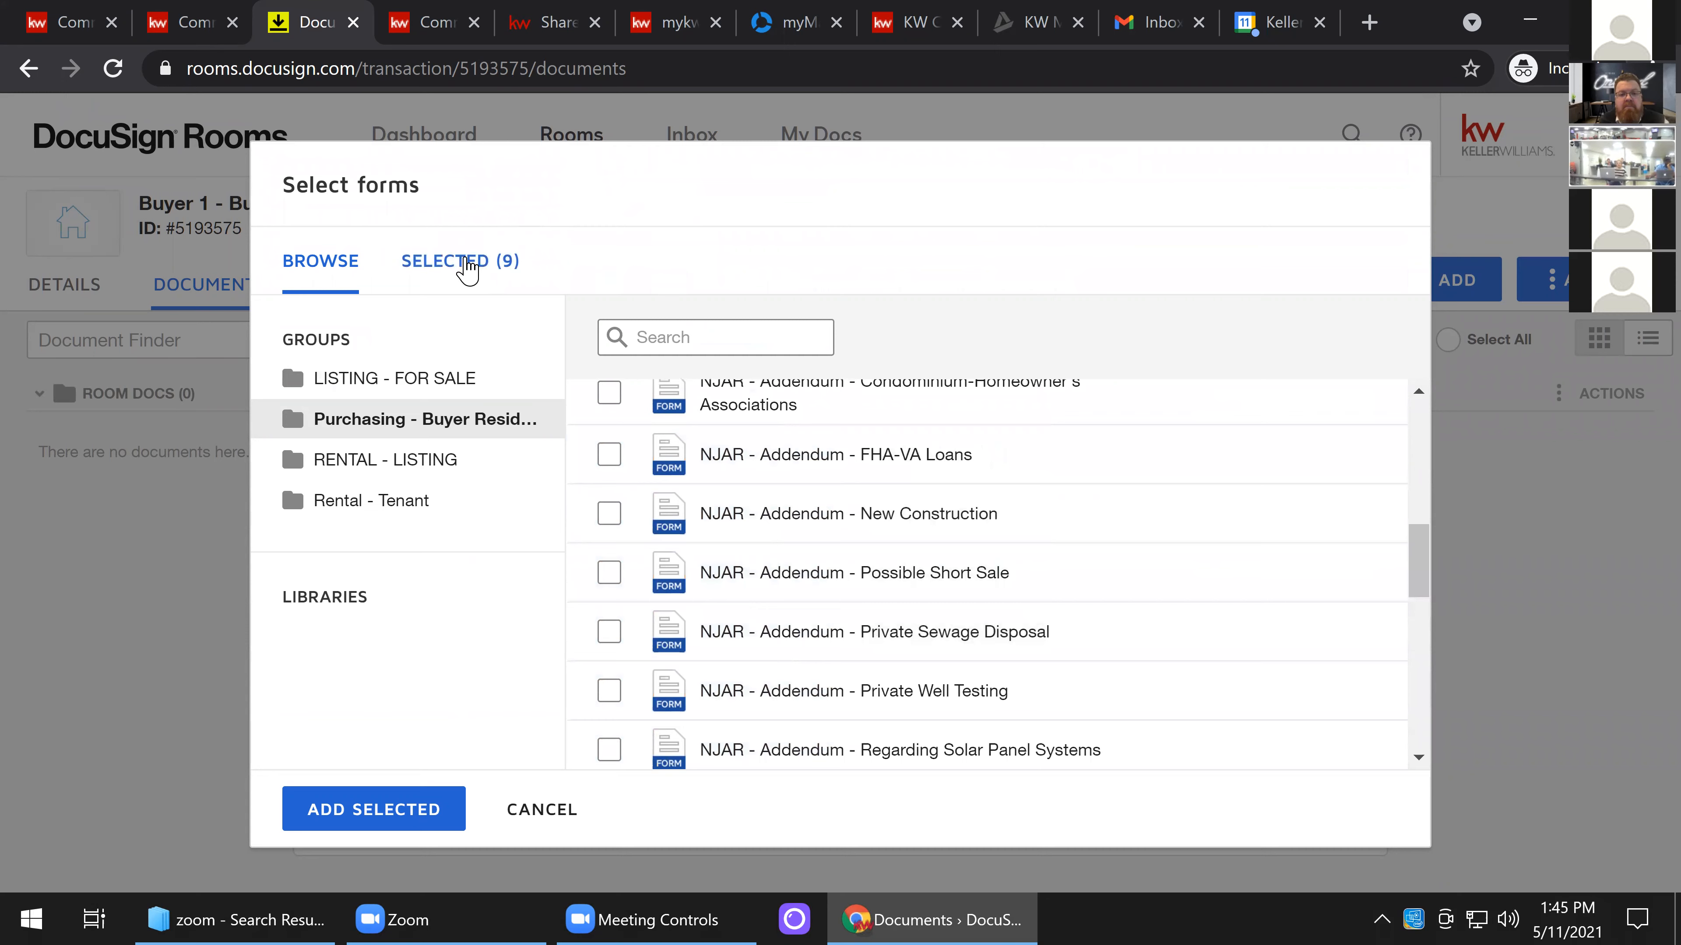
- Review the nine selected forms, then add them to the room
{"action": "left_click", "coordinate": [467, 268]}
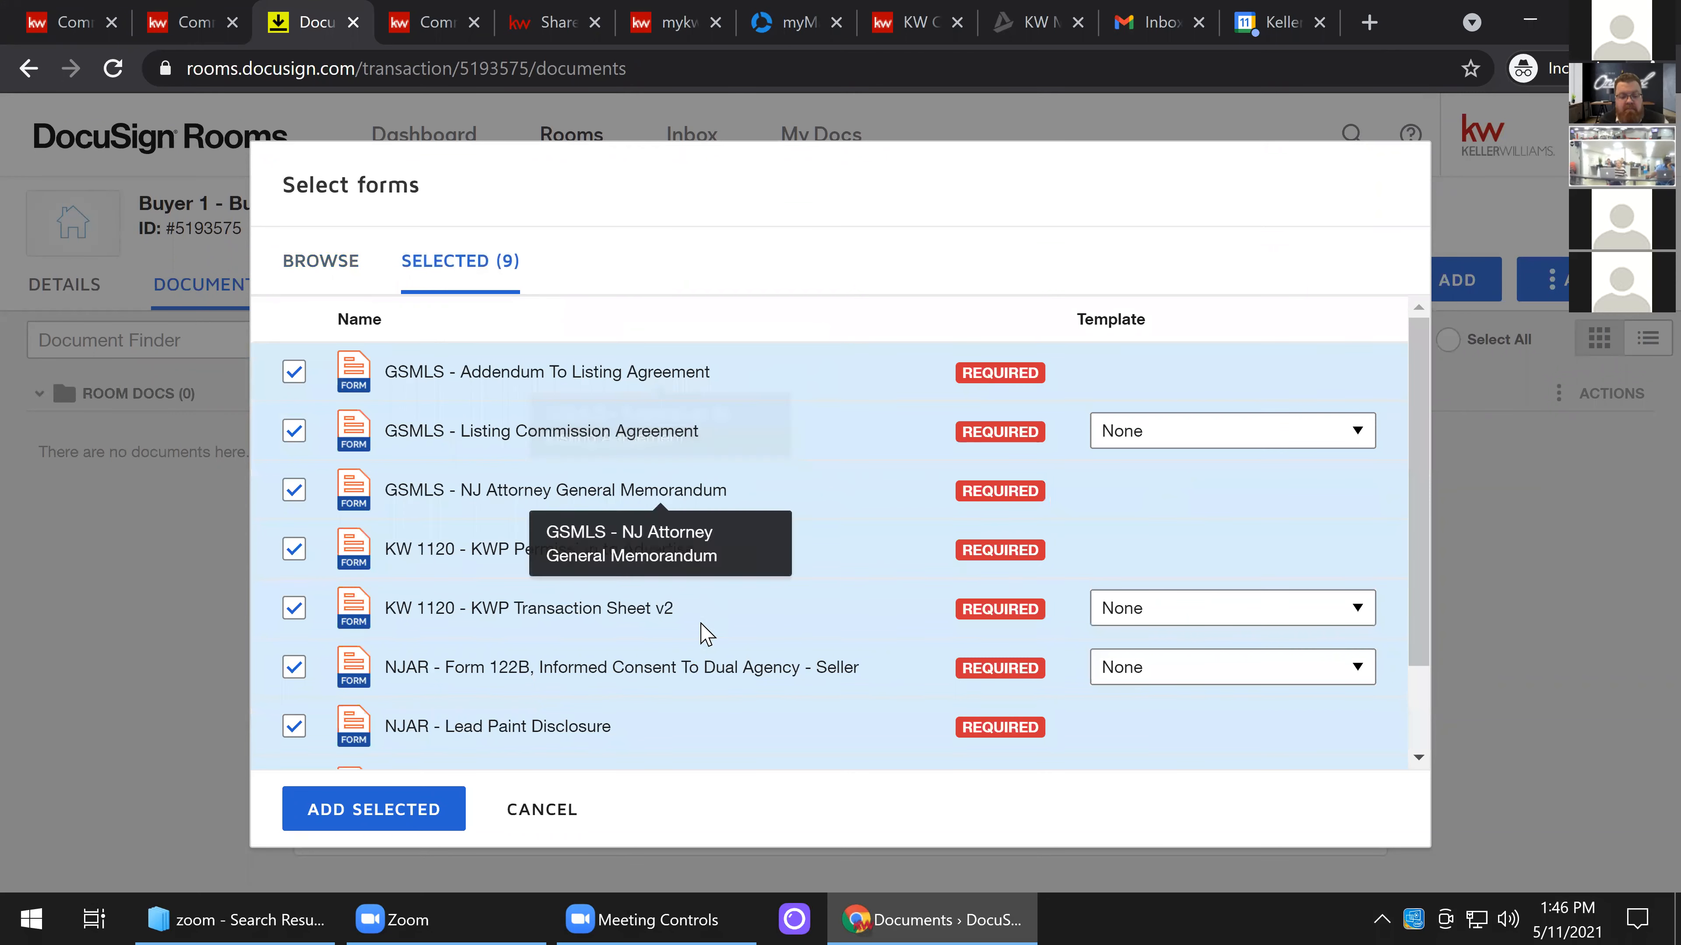
{"action": "scroll", "coordinate": [703, 632], "scroll_direction": "down", "scroll_amount": 2}
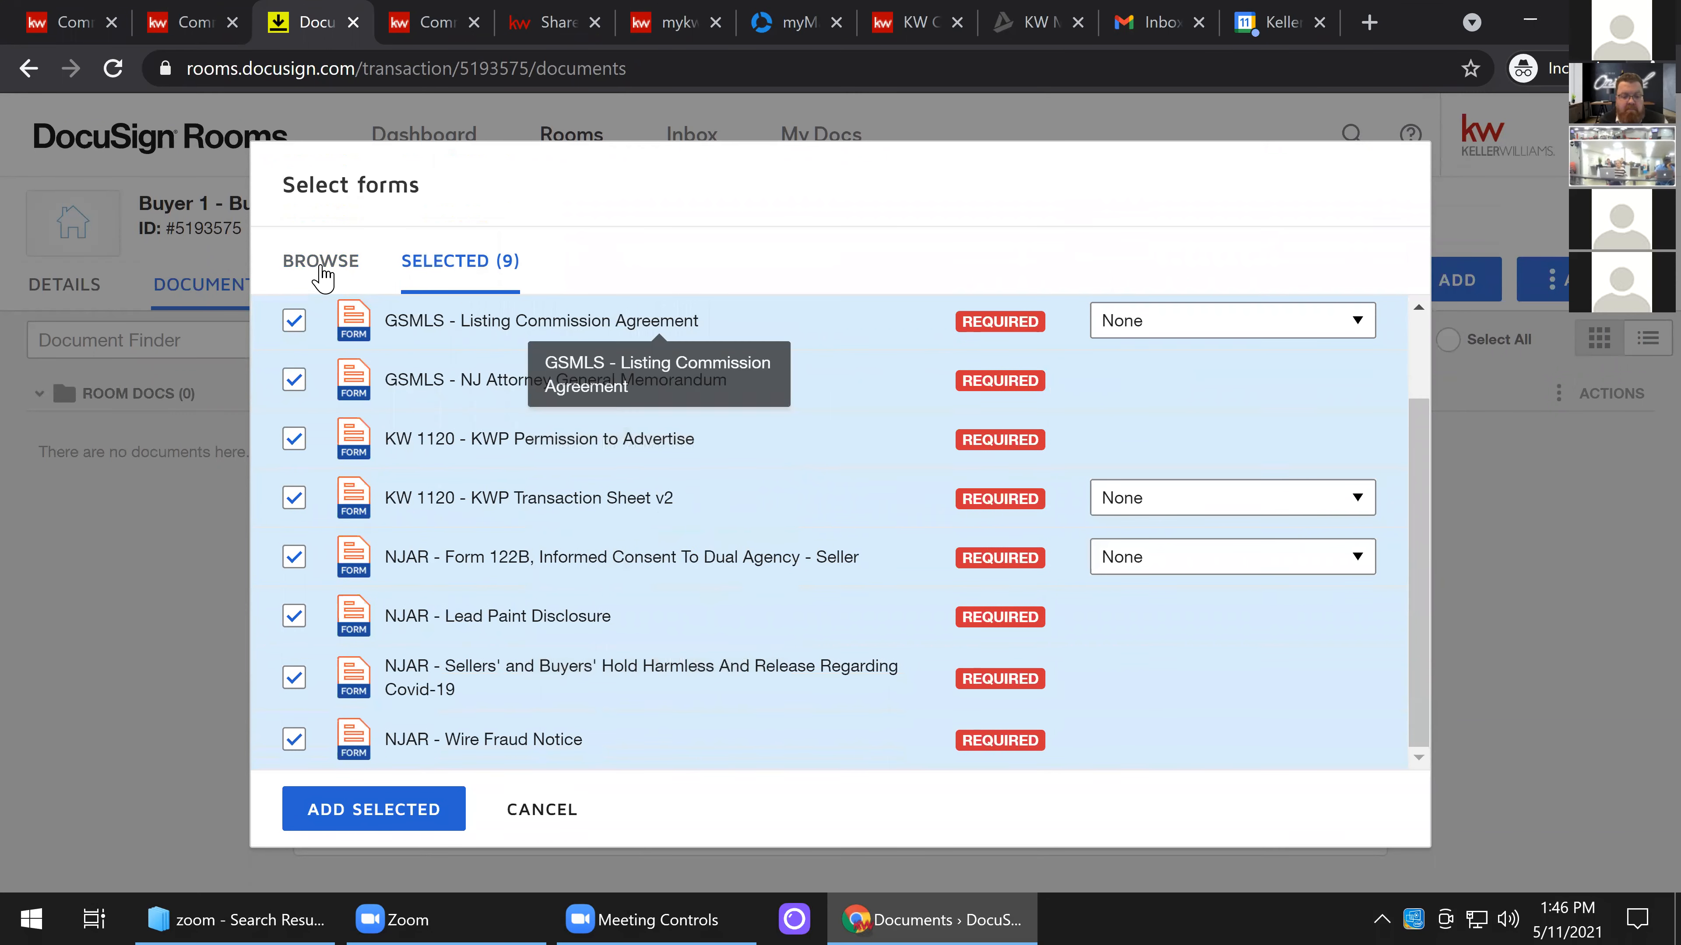
{"action": "left_click", "coordinate": [323, 265]}
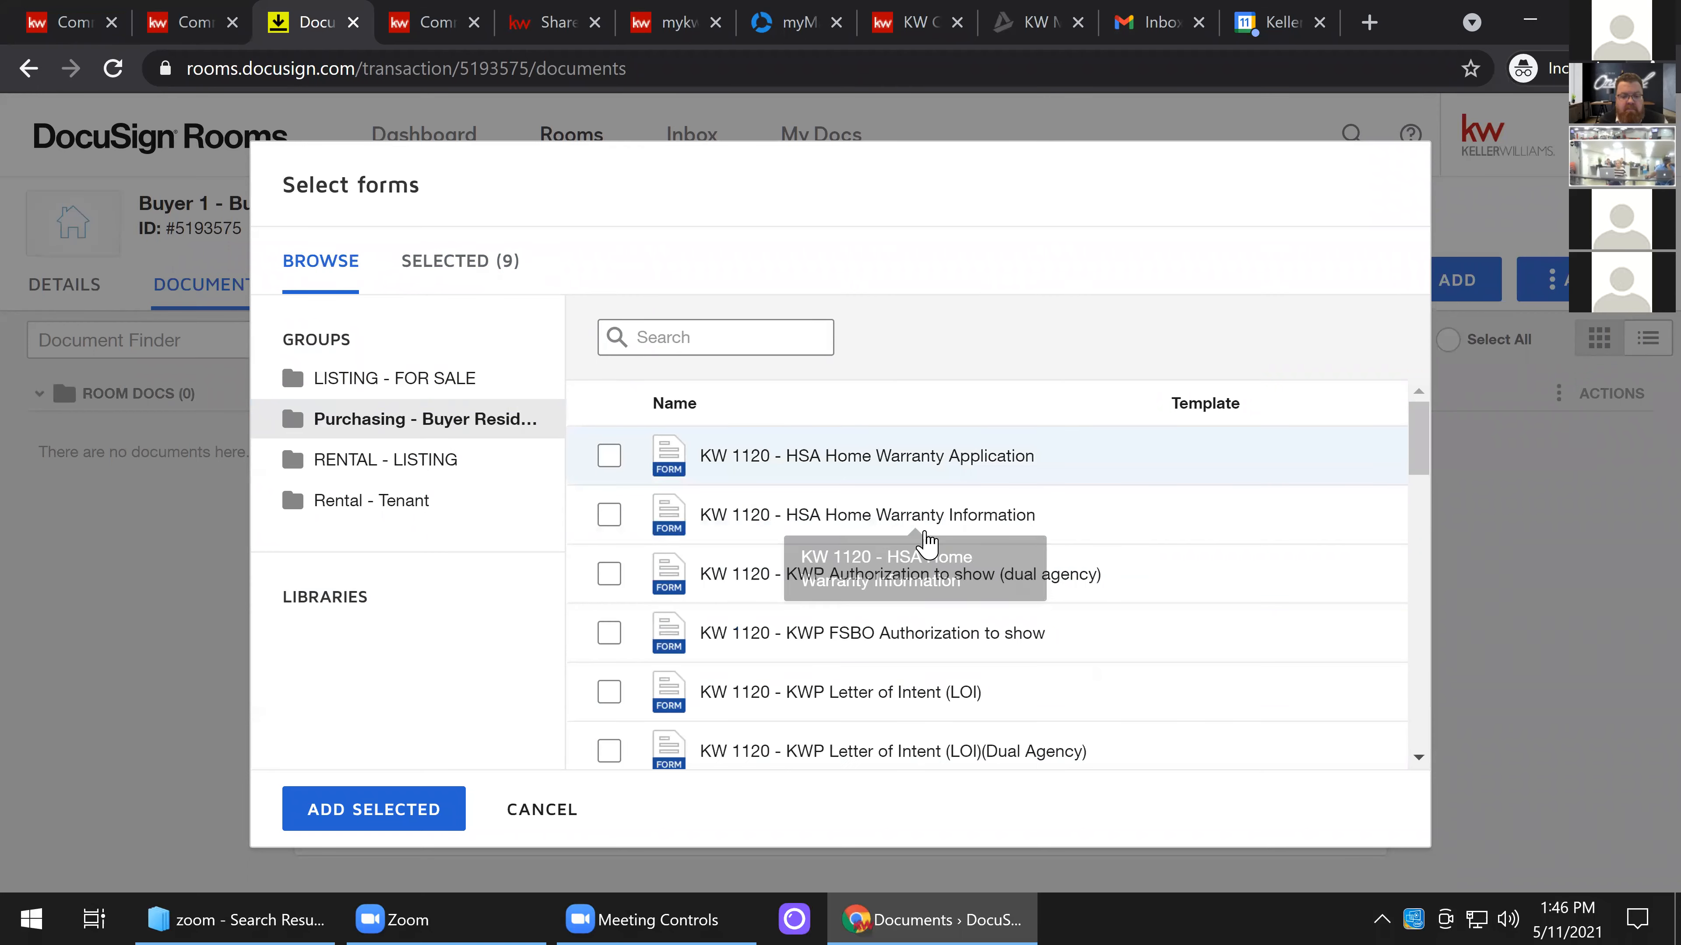
{"action": "scroll", "coordinate": [894, 493], "scroll_direction": "down", "scroll_amount": 2}
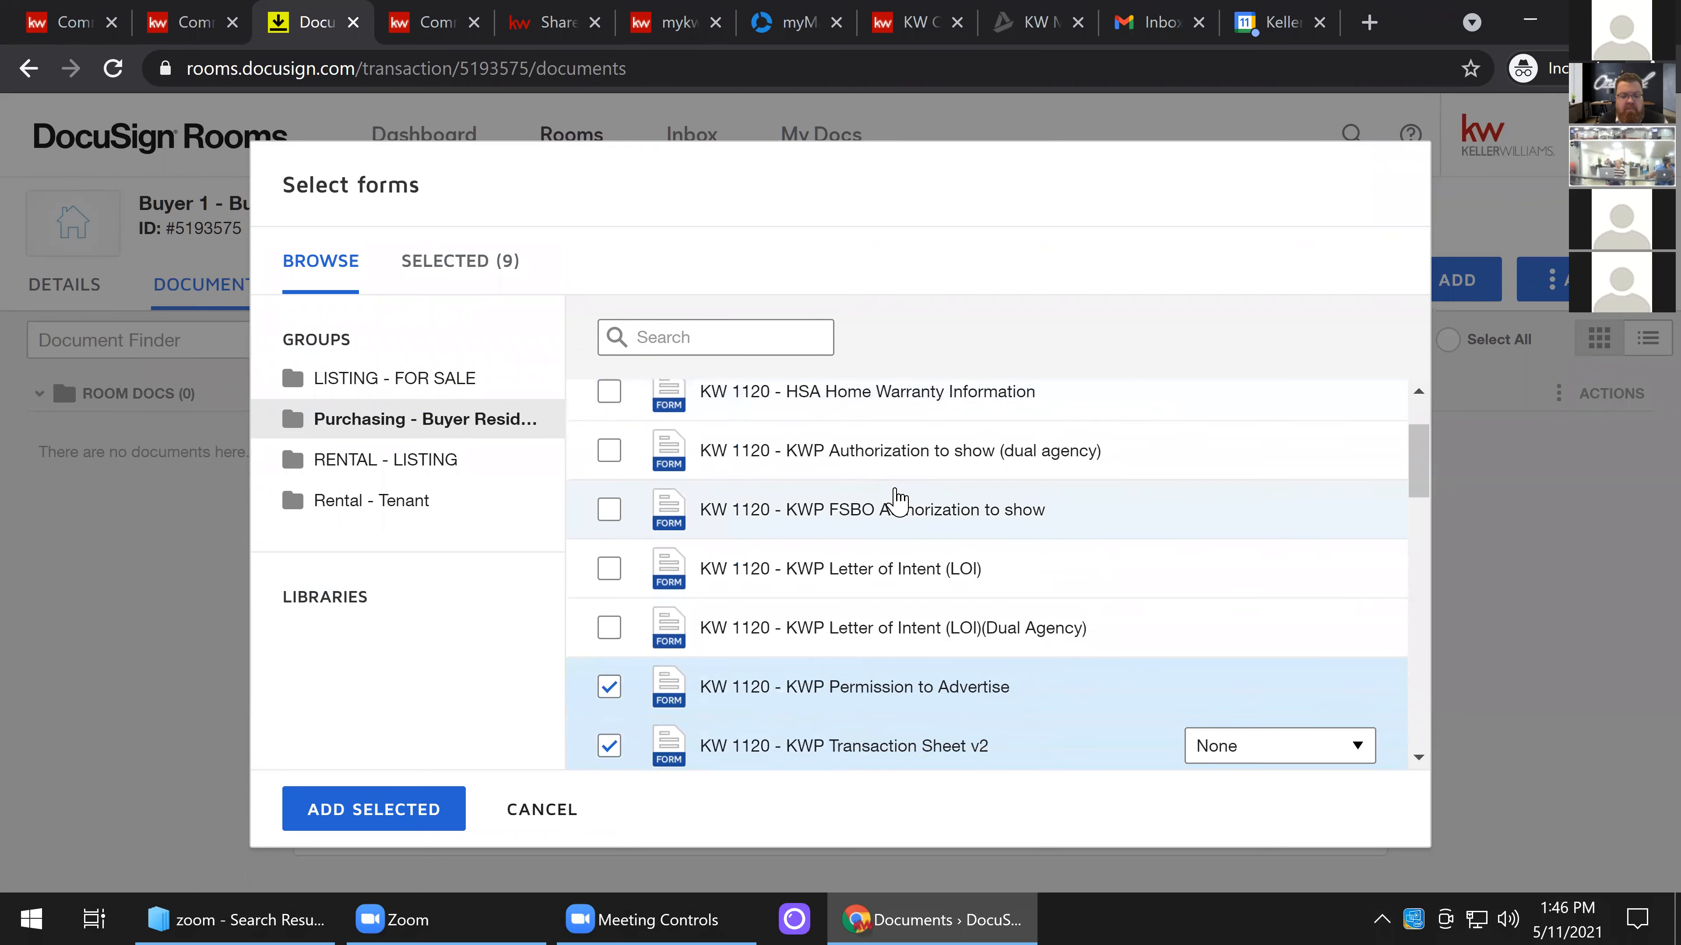
{"action": "scroll", "coordinate": [896, 500], "scroll_direction": "down", "scroll_amount": 1}
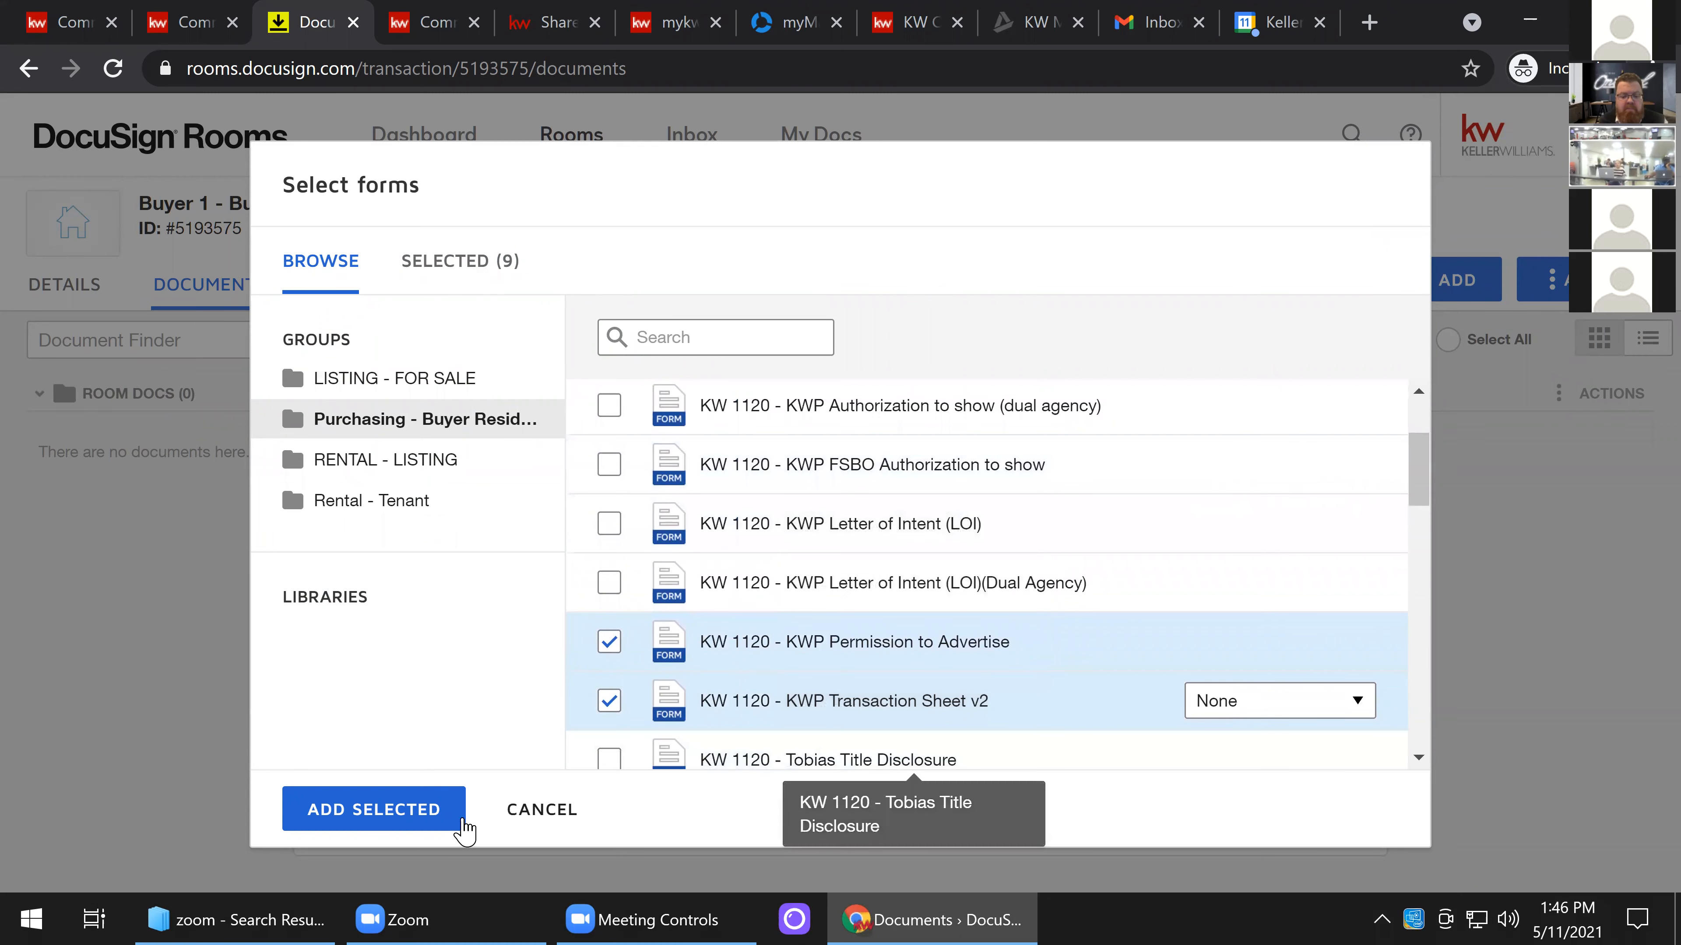
{"action": "left_click", "coordinate": [412, 811]}
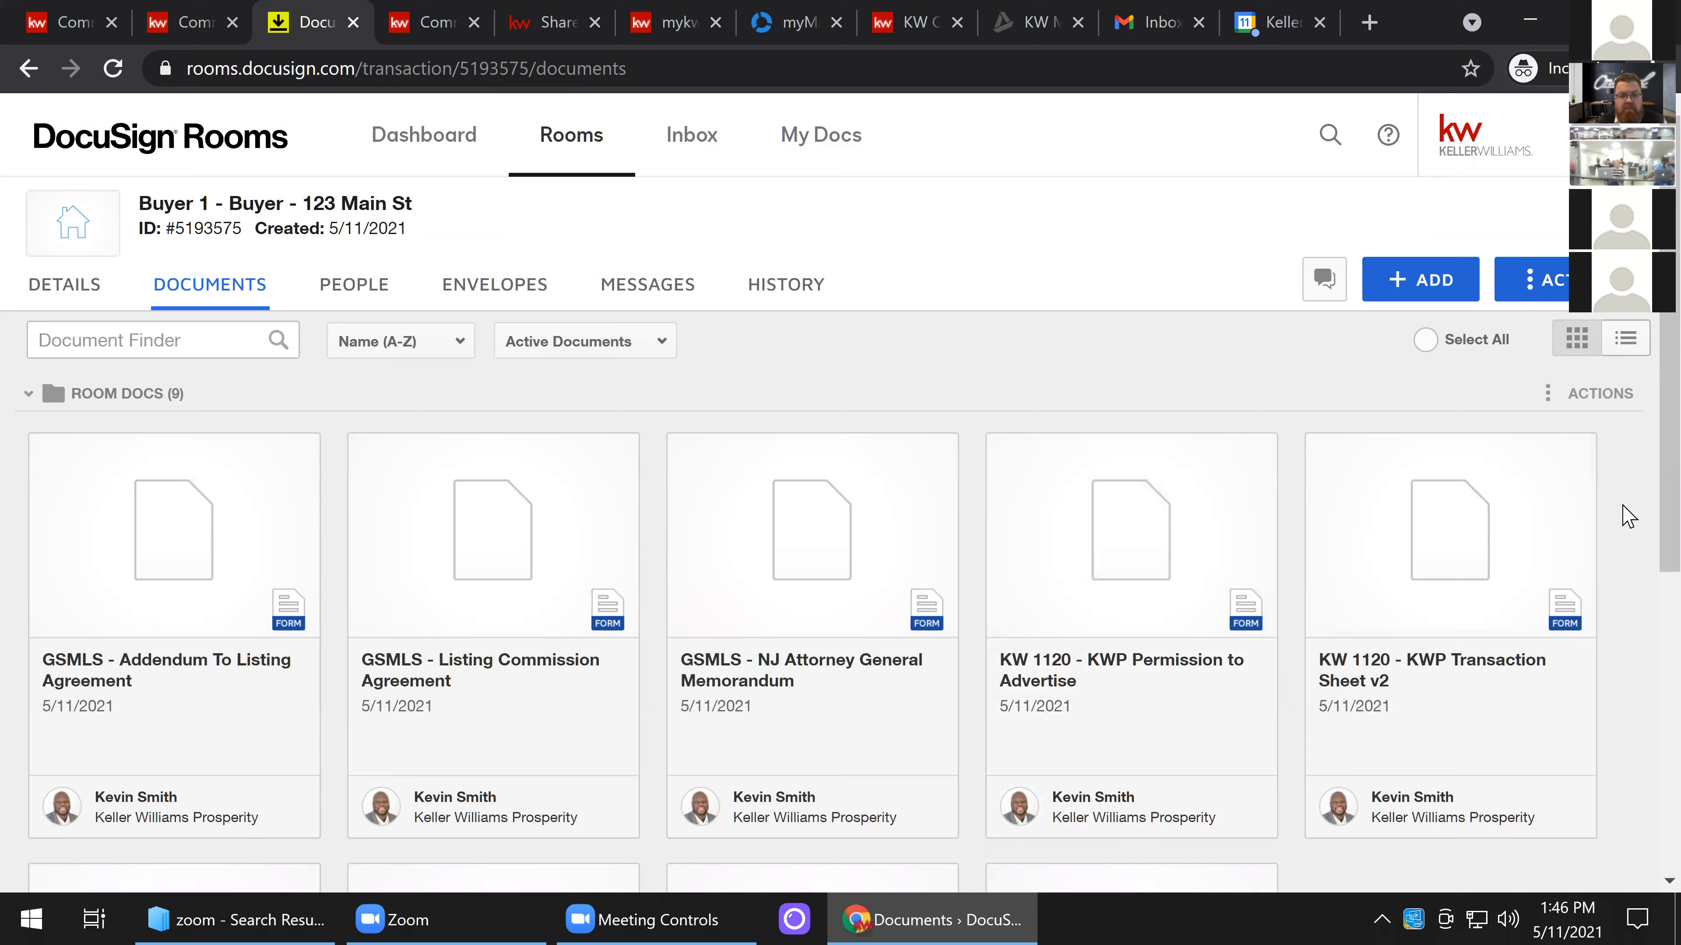
{"action": "scroll", "coordinate": [1608, 516], "scroll_direction": "down", "scroll_amount": 1}
{"action": "scroll", "coordinate": [1608, 516], "scroll_direction": "down", "scroll_amount": 5}
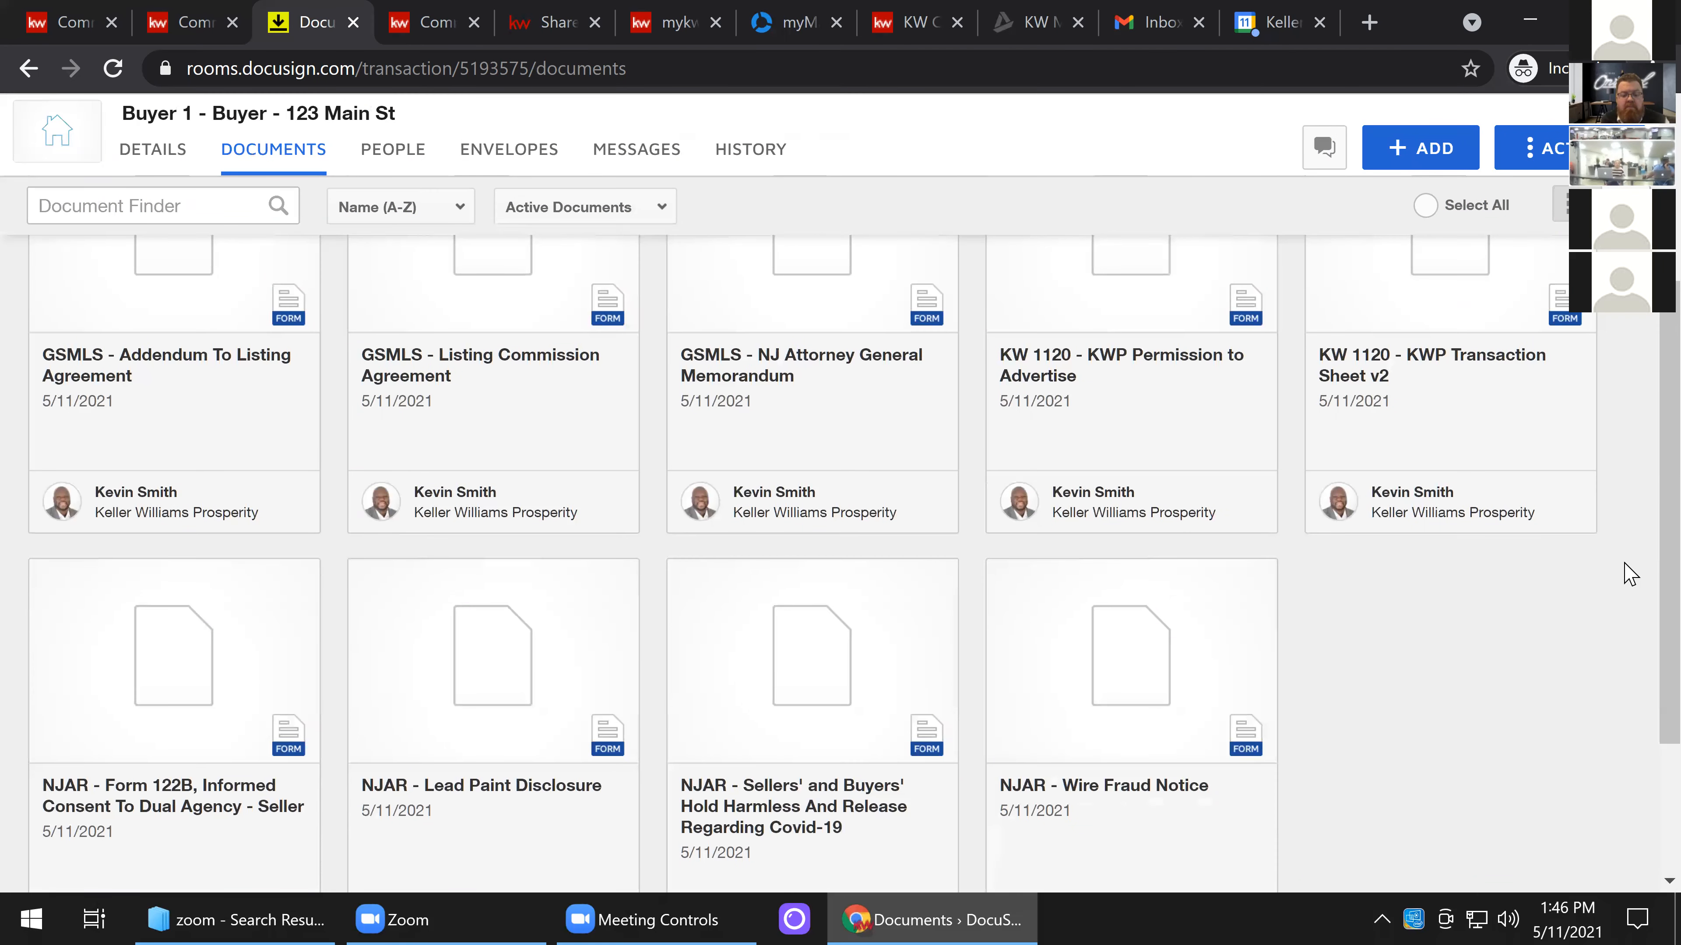
{"action": "scroll", "coordinate": [1628, 573], "scroll_direction": "up", "scroll_amount": 5}
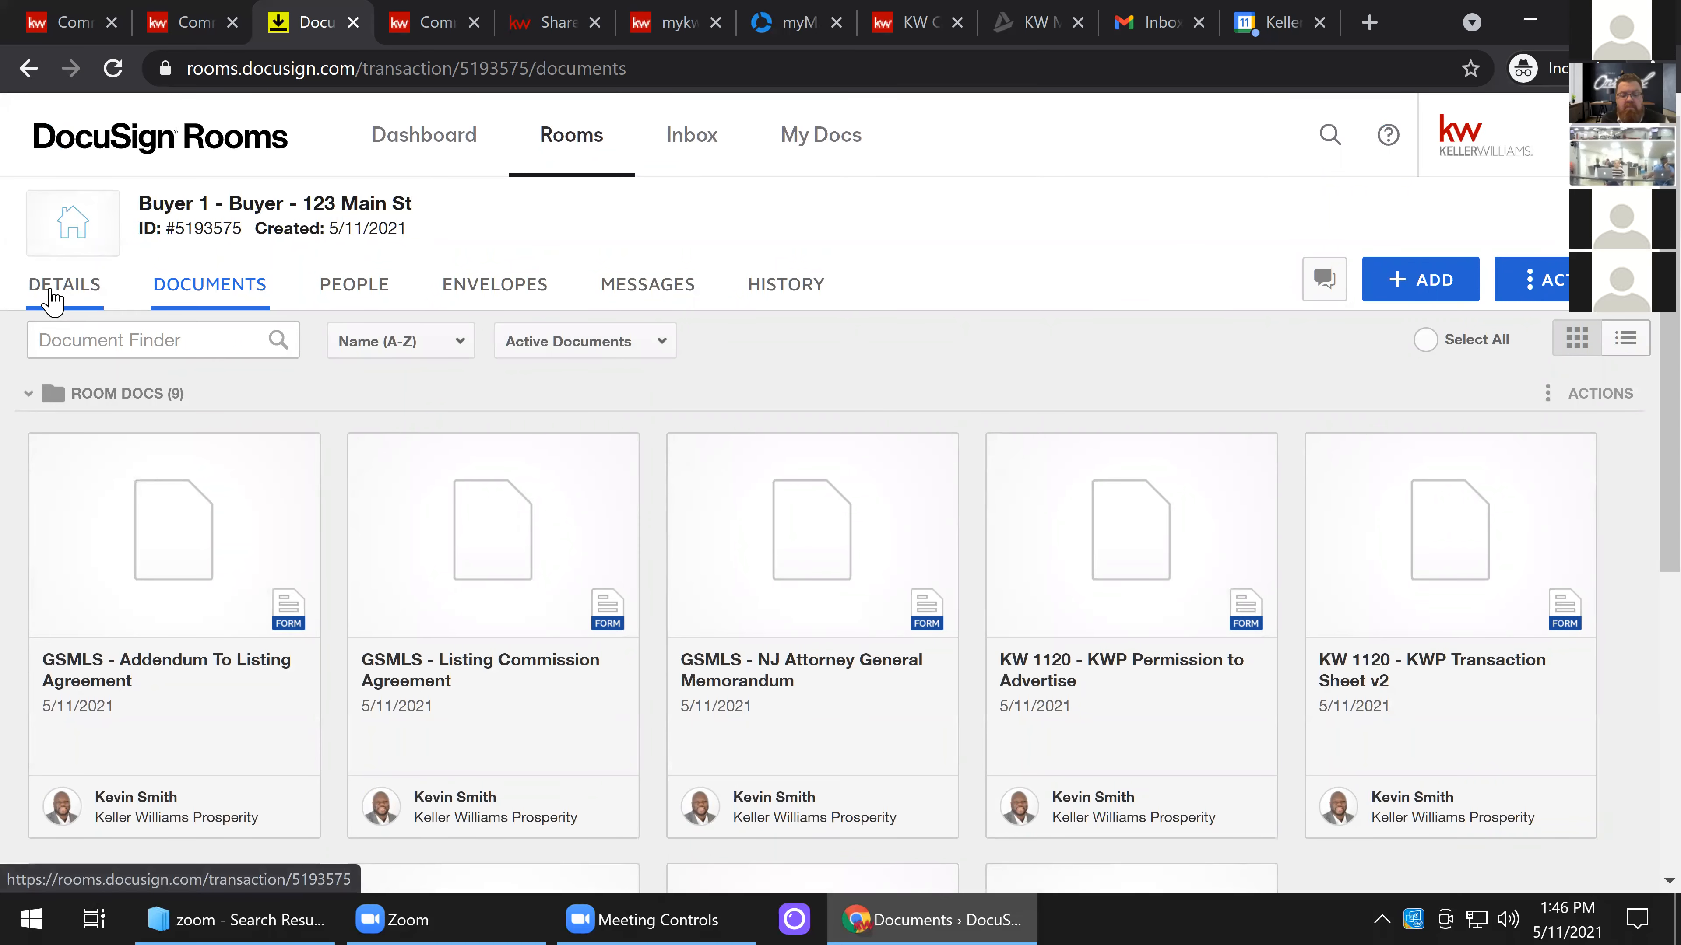
{"action": "left_click", "coordinate": [52, 299]}
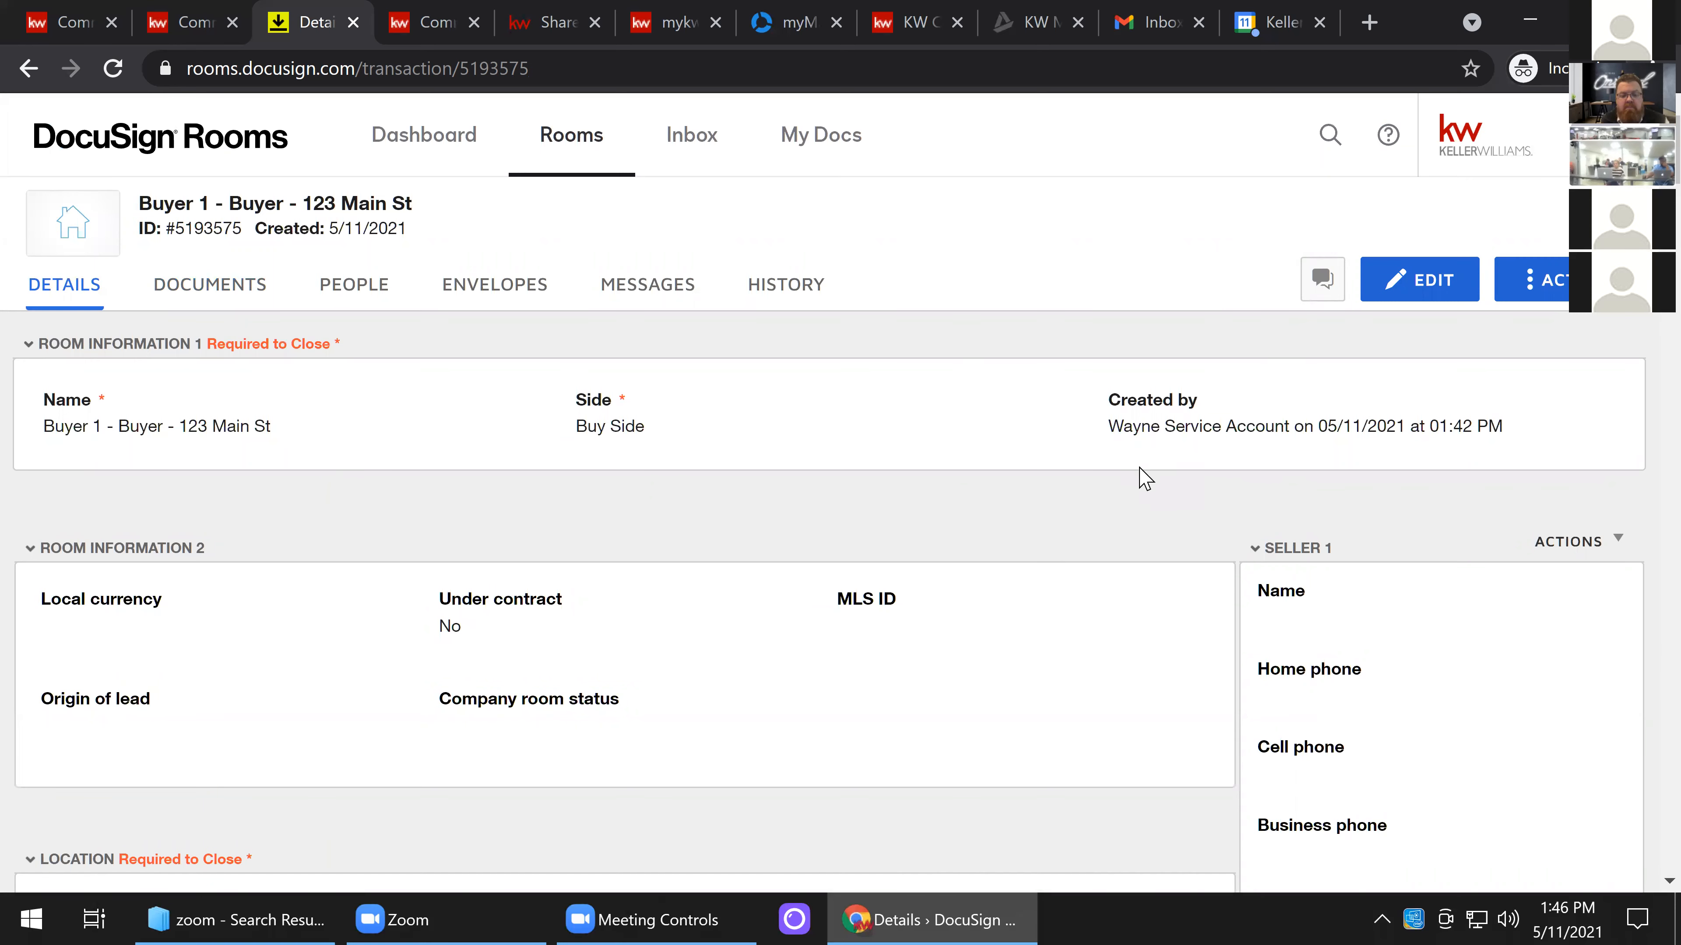
{"action": "left_click", "coordinate": [230, 306]}
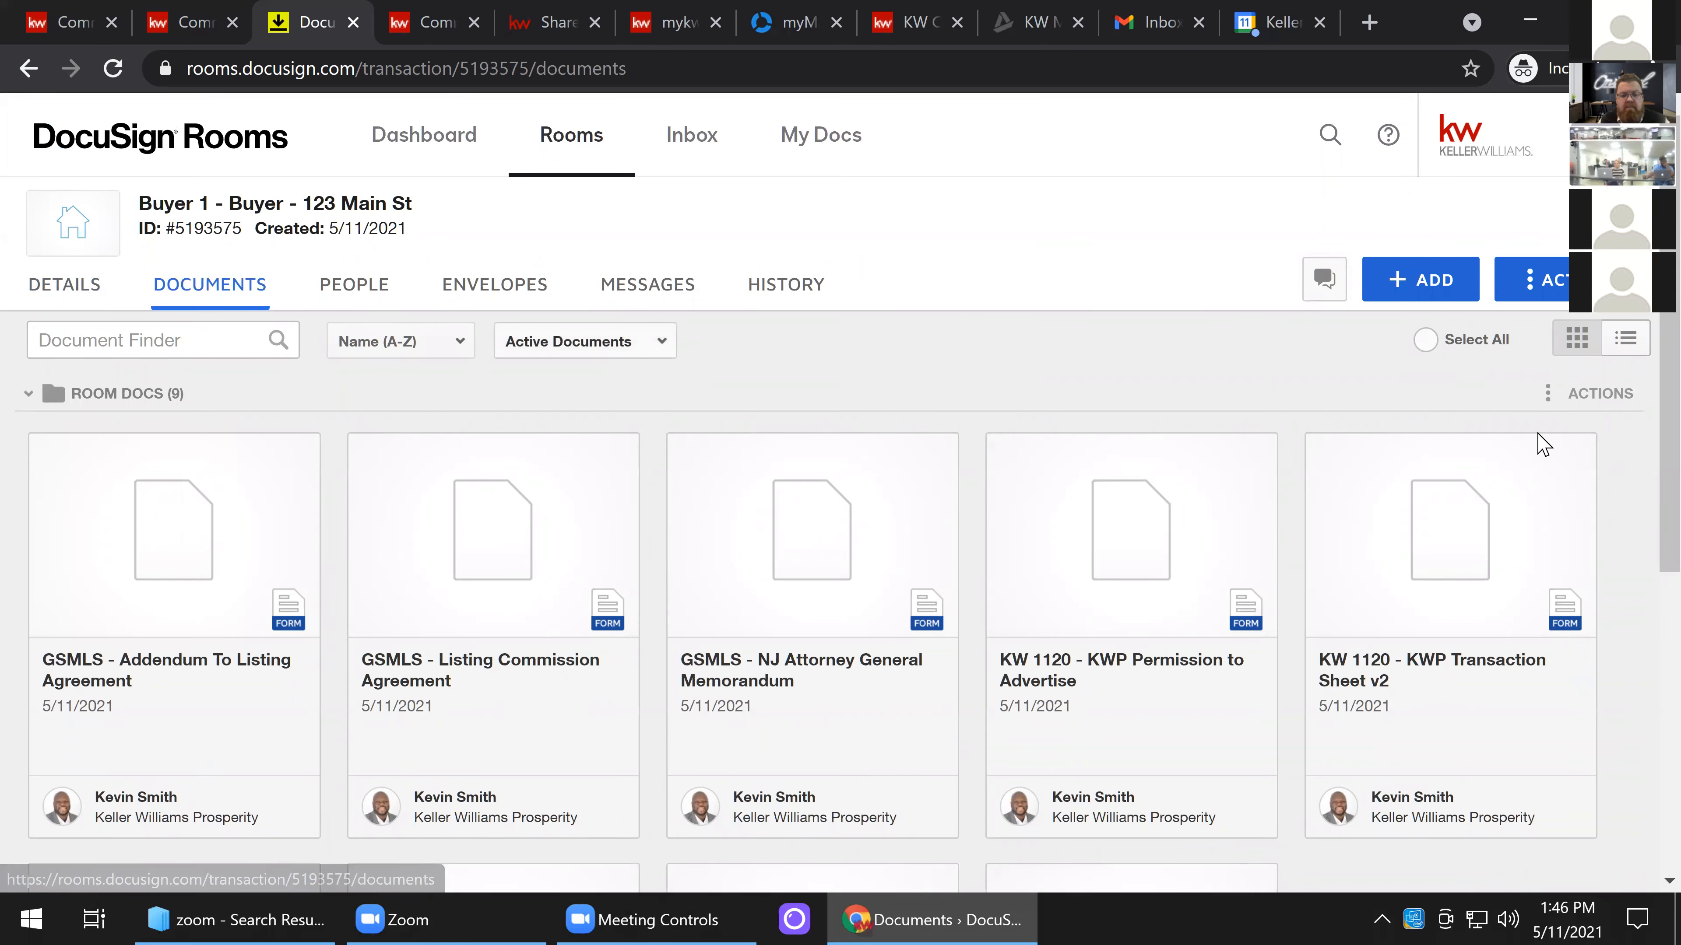
{"action": "scroll", "coordinate": [1602, 500], "scroll_direction": "down", "scroll_amount": 3}
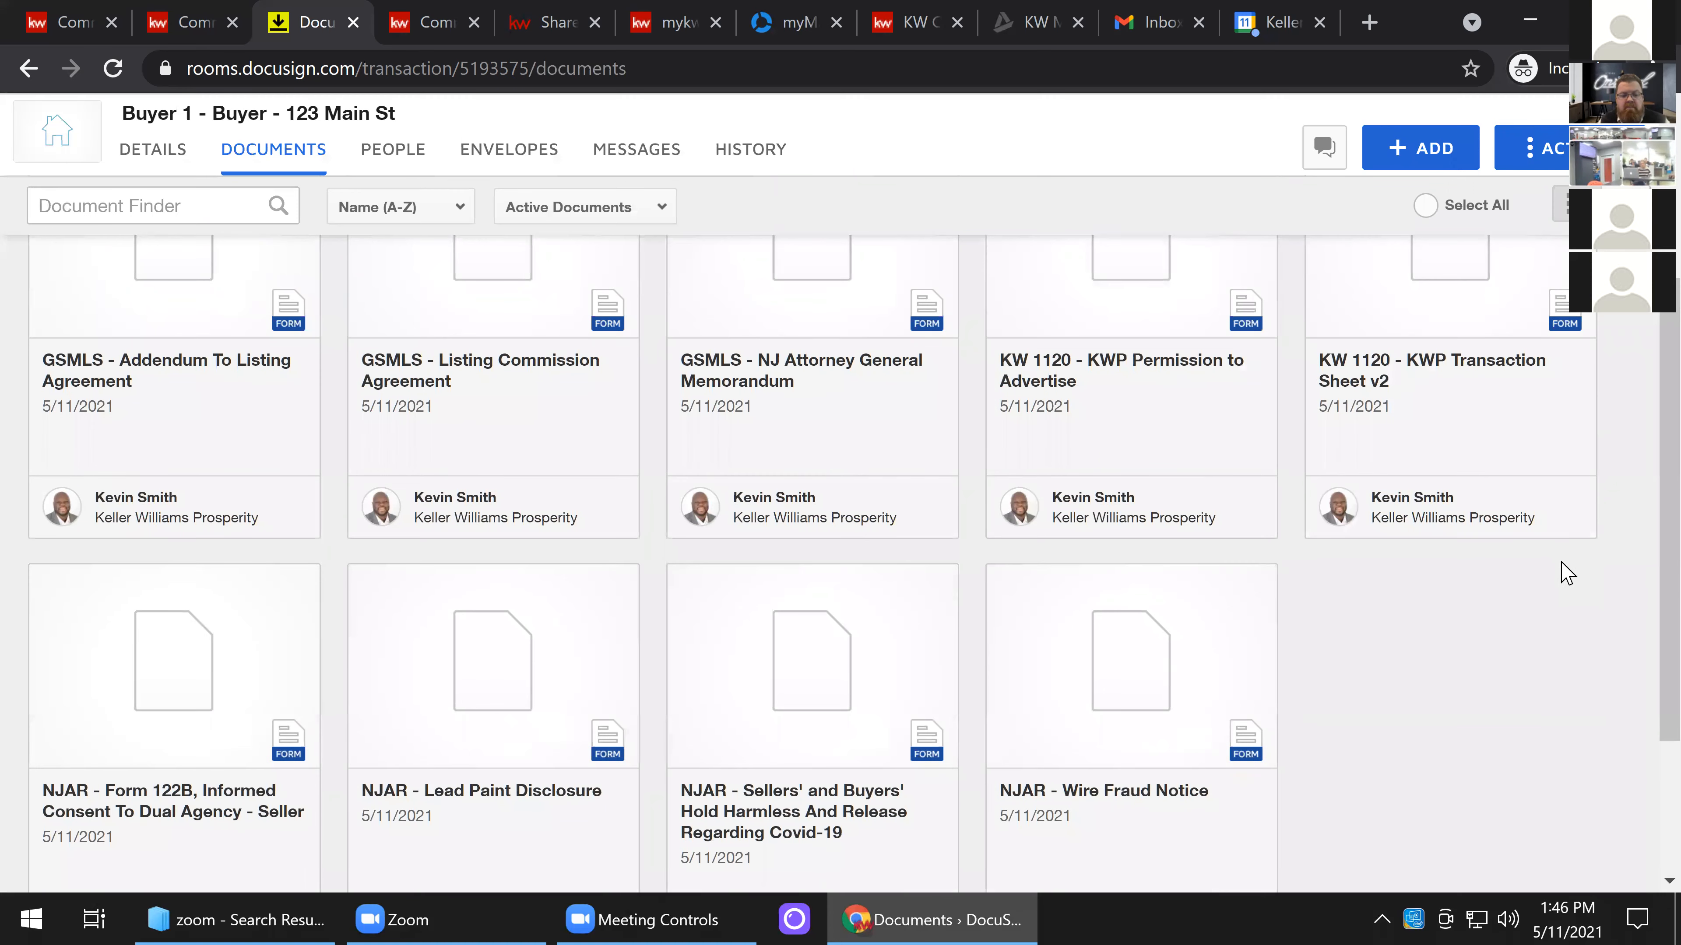
{"action": "mouse_move", "coordinate": [371, 590]}
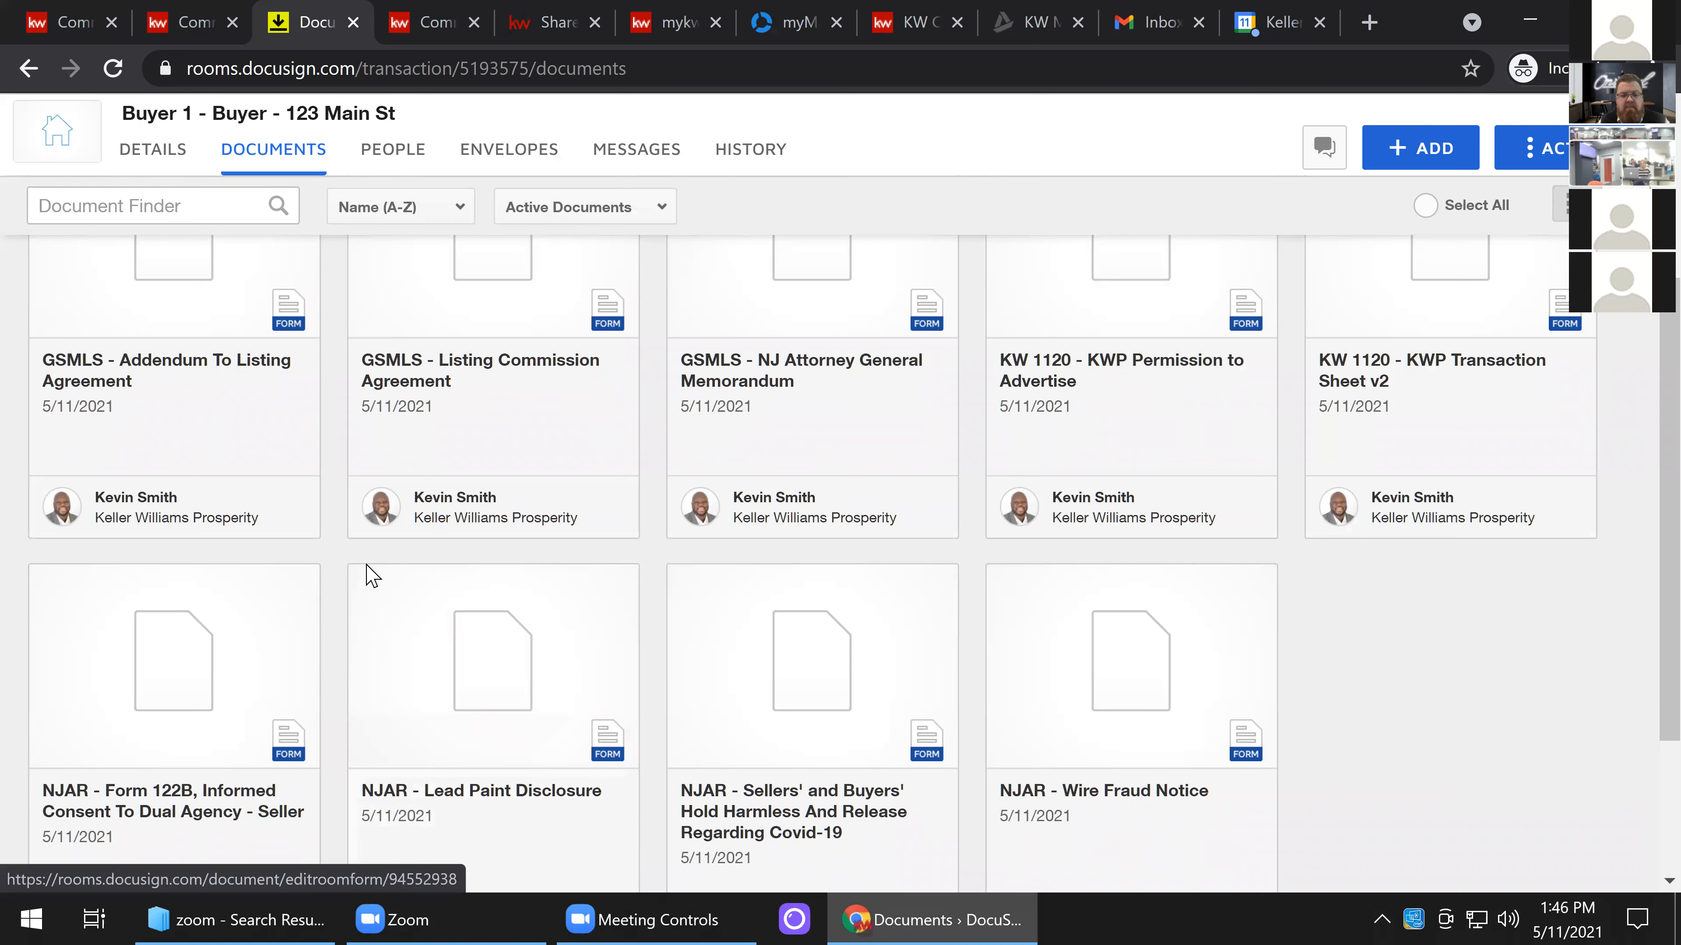
- Delete the NJAR - Lead Paint Disclosure form from the room
{"action": "left_click", "coordinate": [364, 582]}
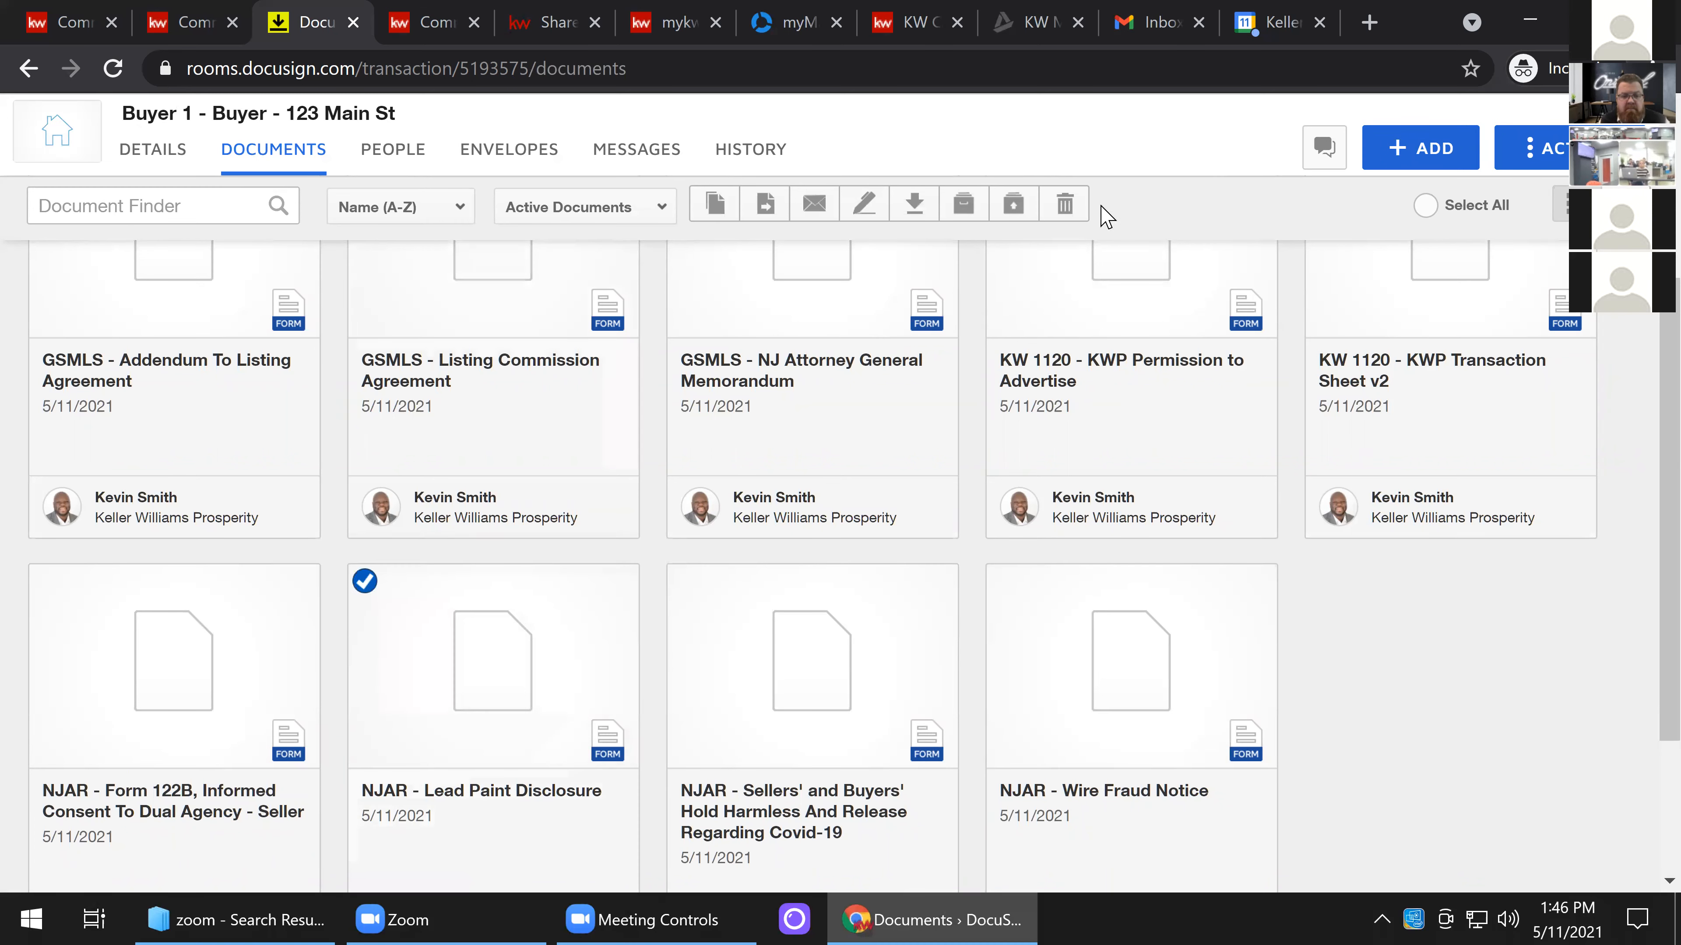
{"action": "left_click", "coordinate": [1064, 206]}
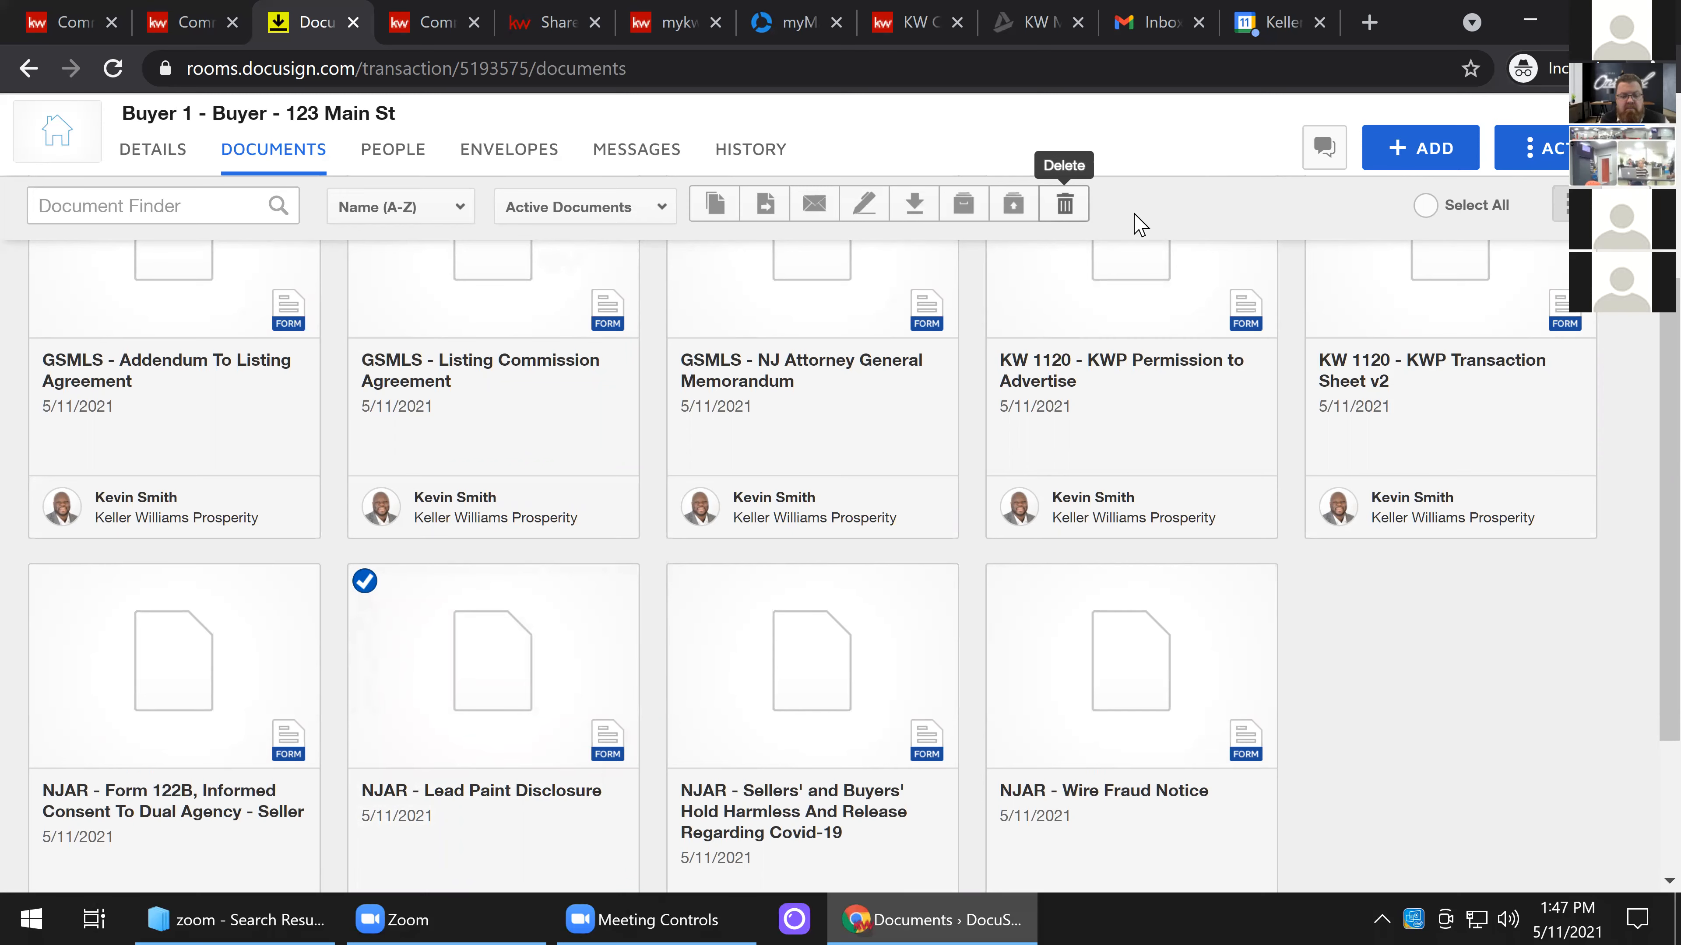
{"action": "left_click", "coordinate": [971, 437]}
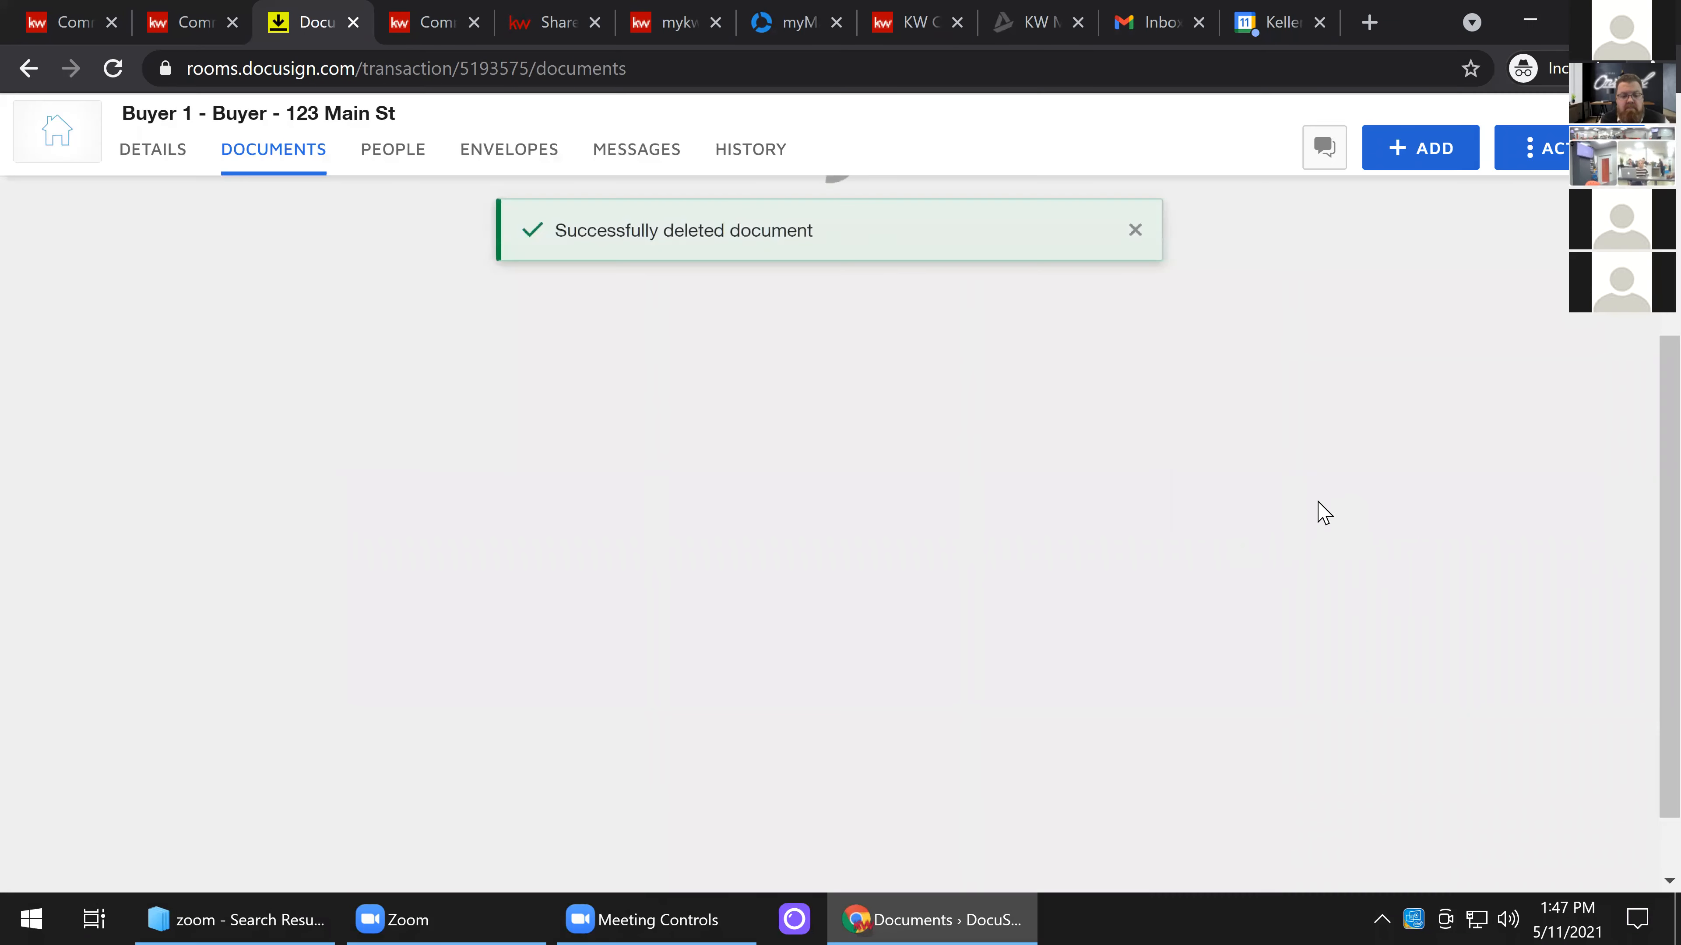
{"action": "scroll", "coordinate": [1385, 649], "scroll_direction": "down", "scroll_amount": 1}
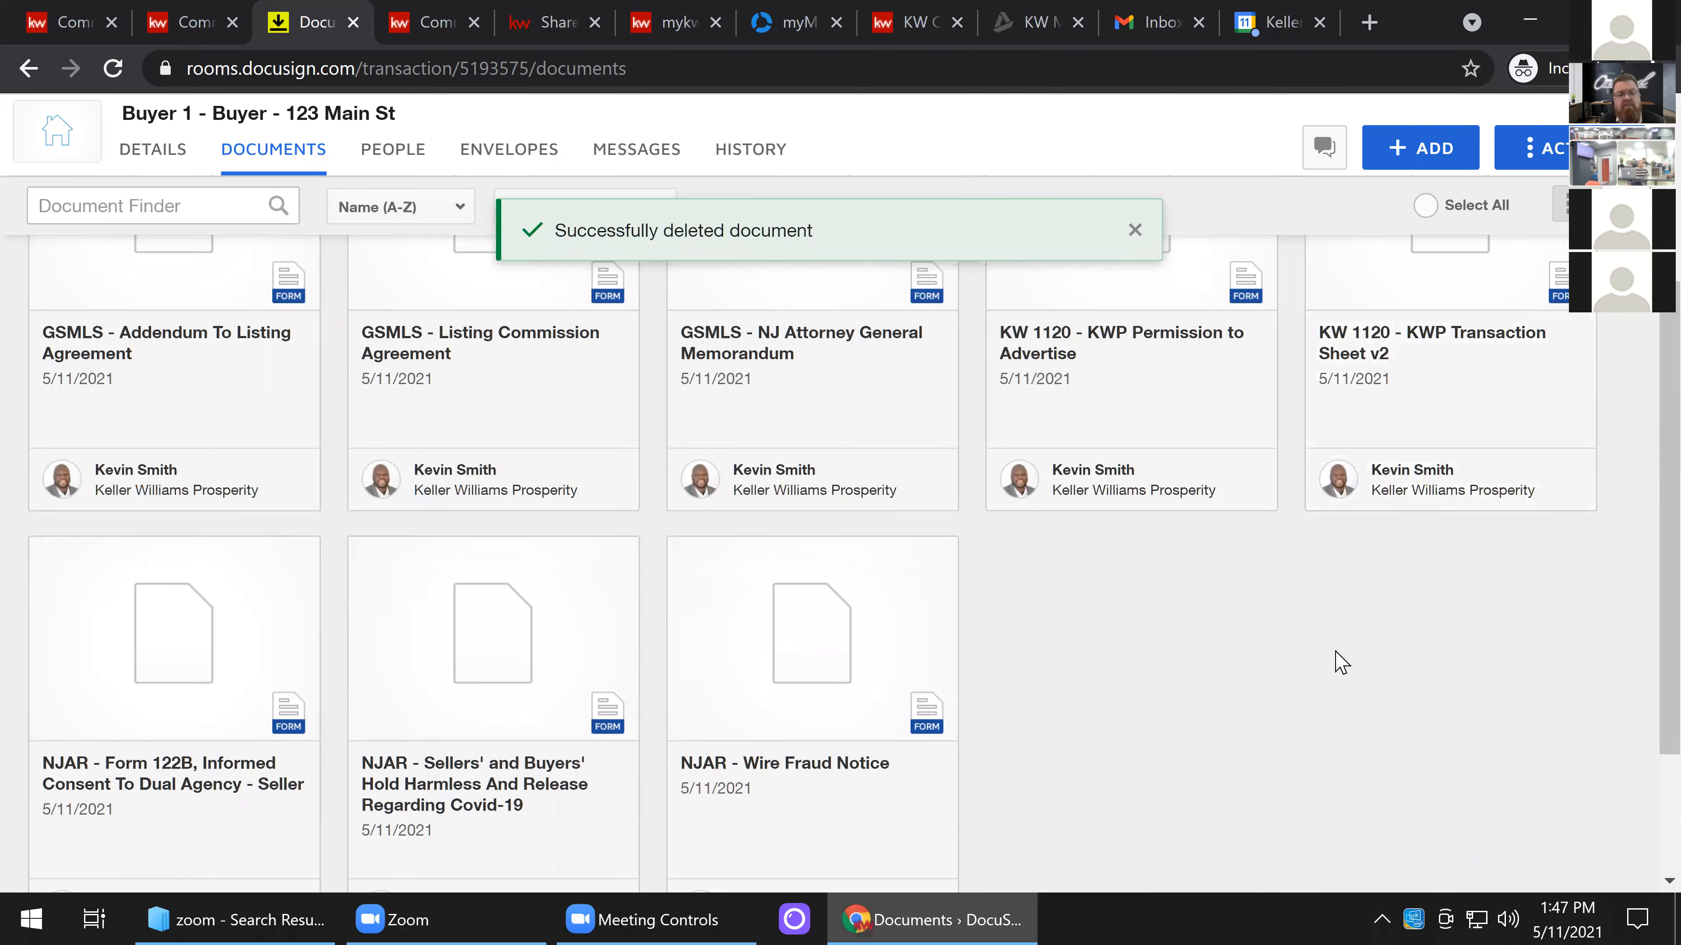
{"action": "scroll", "coordinate": [1422, 697], "scroll_direction": "up", "scroll_amount": 1}
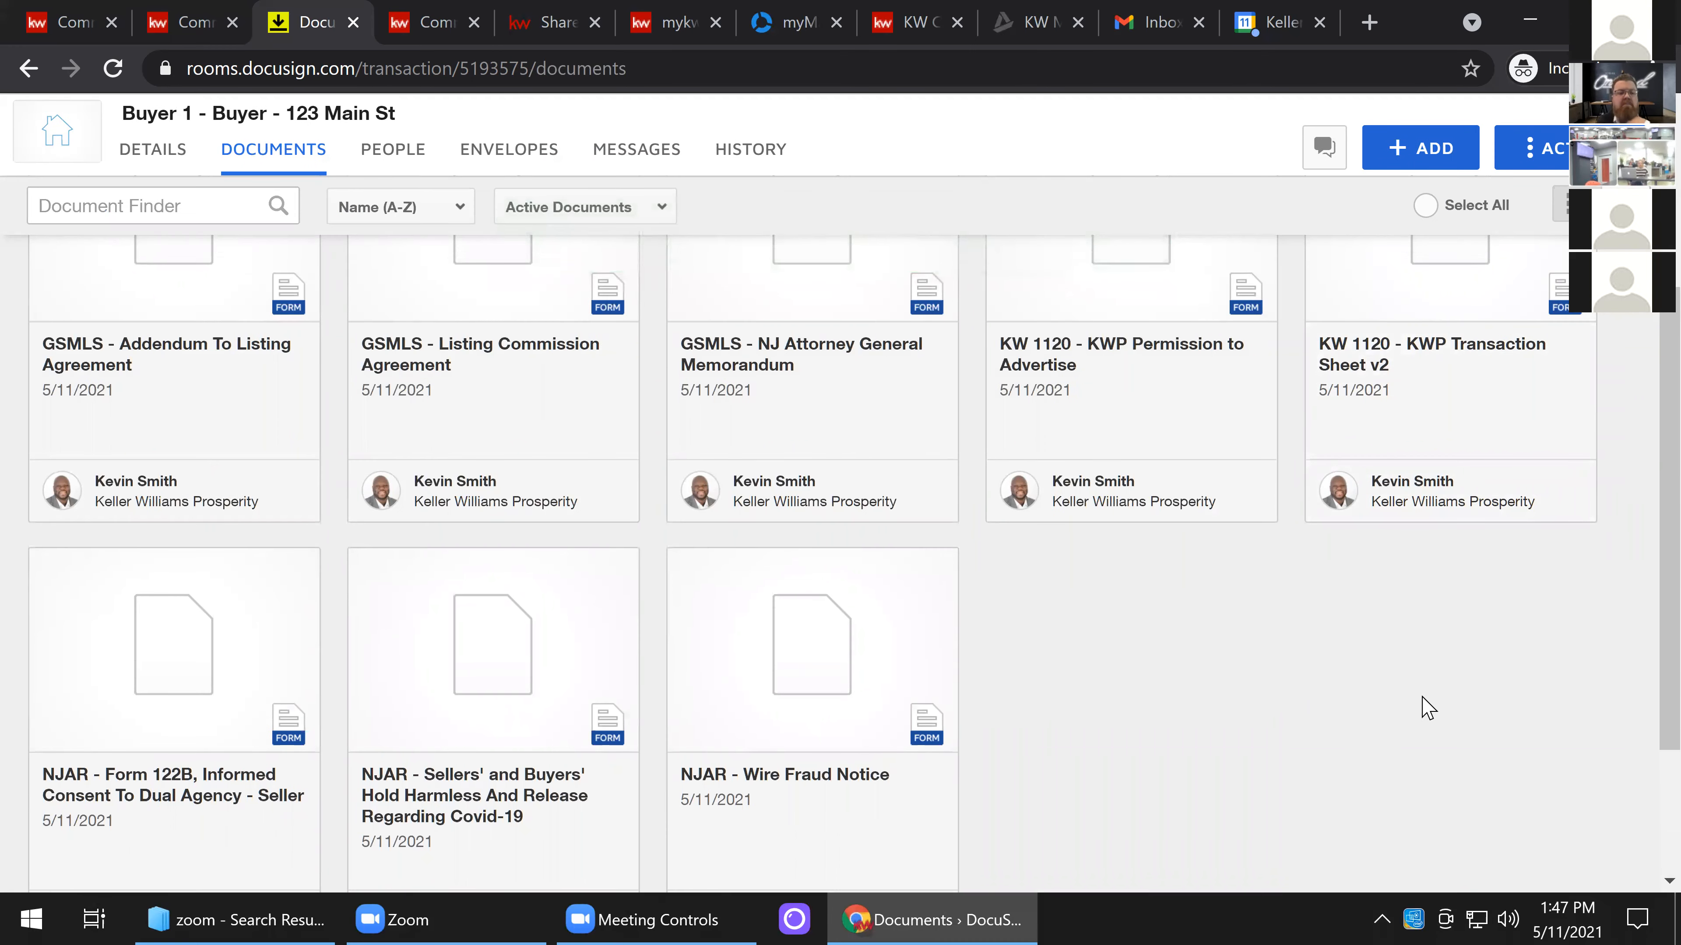
{"action": "scroll", "coordinate": [1422, 706], "scroll_direction": "up", "scroll_amount": 3}
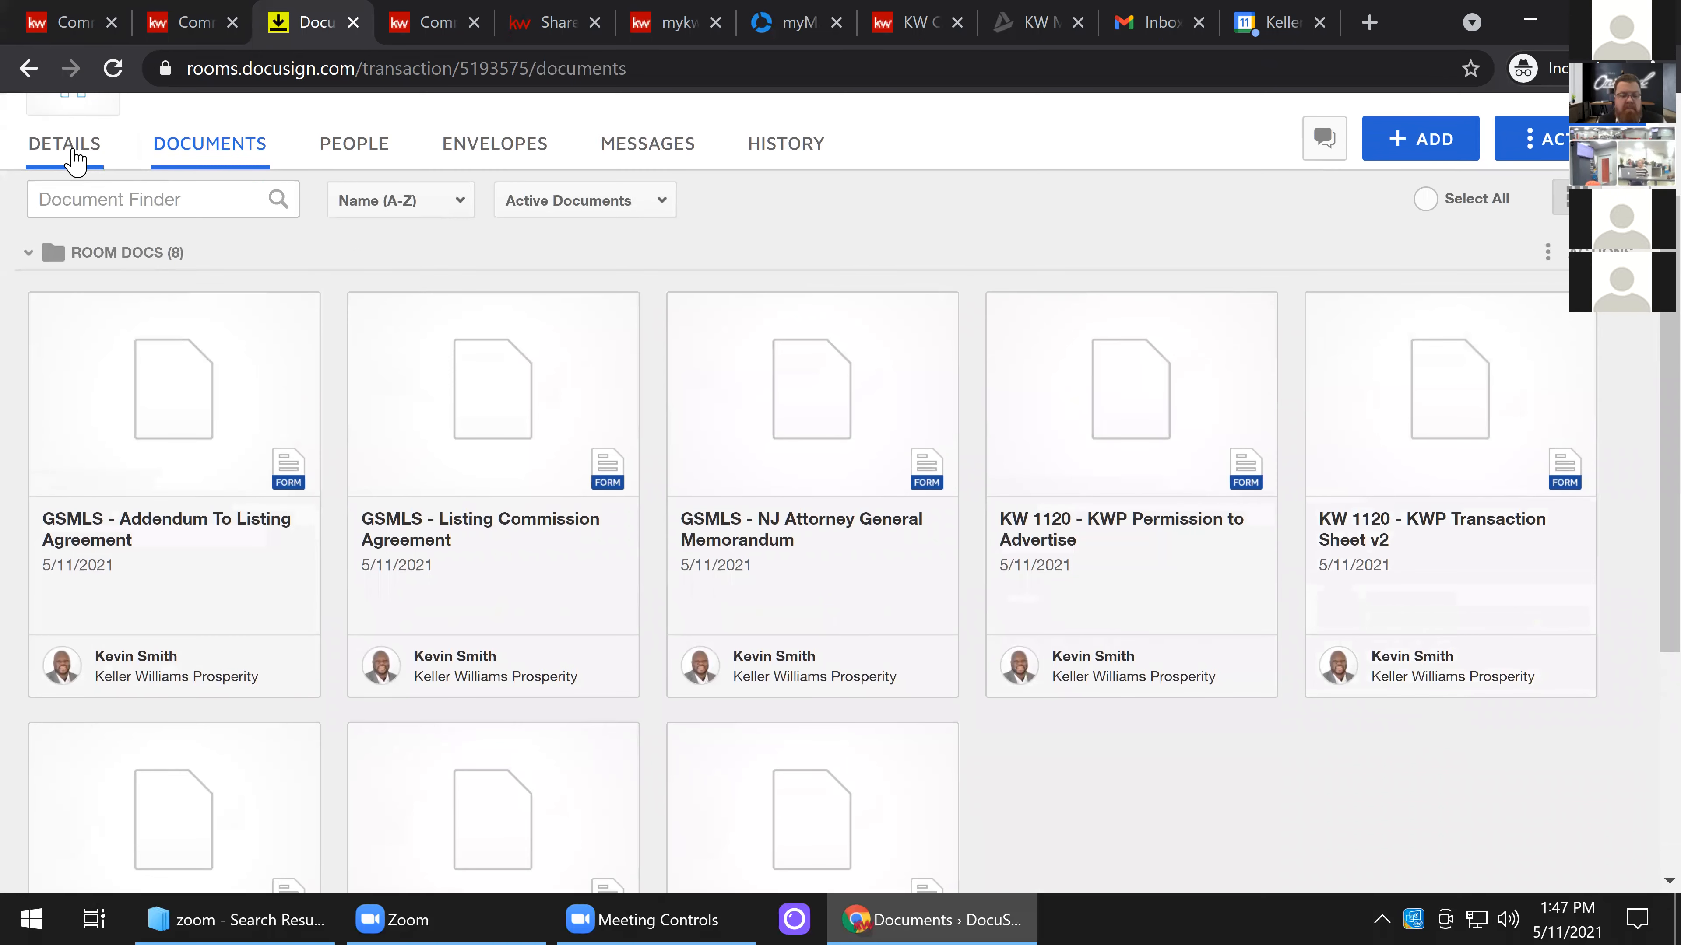
- Open the room's Details page showing Buy Side and empty Seller 1 fields
{"action": "left_click", "coordinate": [75, 159]}
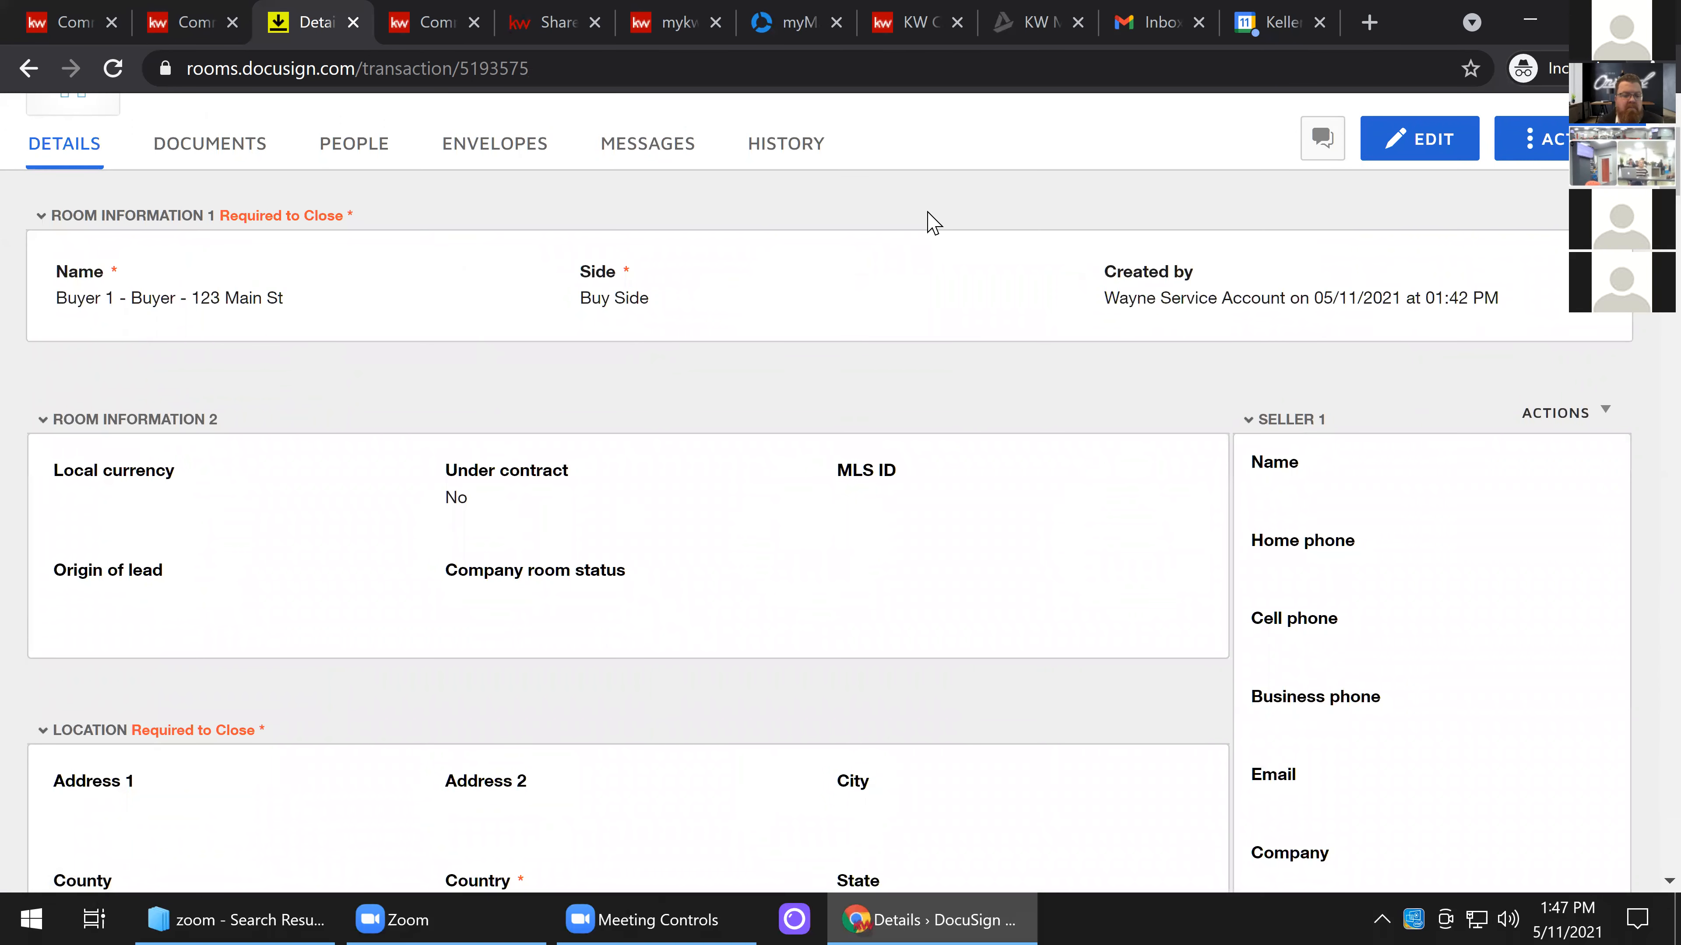
{"action": "scroll", "coordinate": [1320, 447], "scroll_direction": "down", "scroll_amount": 1}
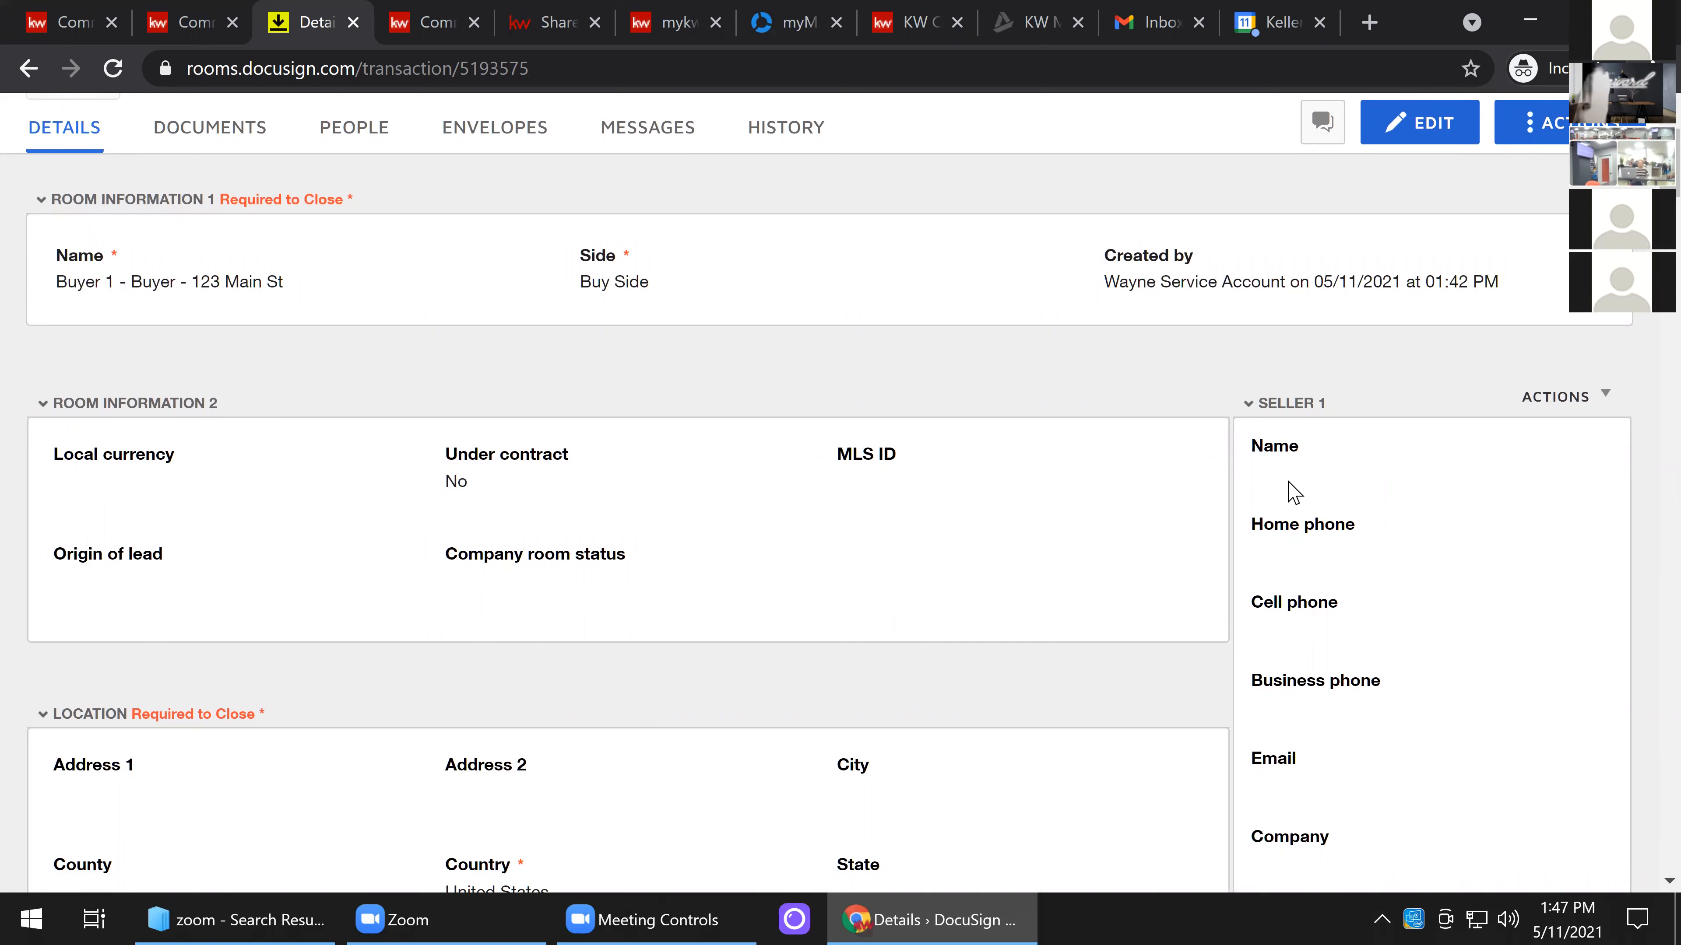
{"action": "scroll", "coordinate": [1389, 298], "scroll_direction": "up", "scroll_amount": 1}
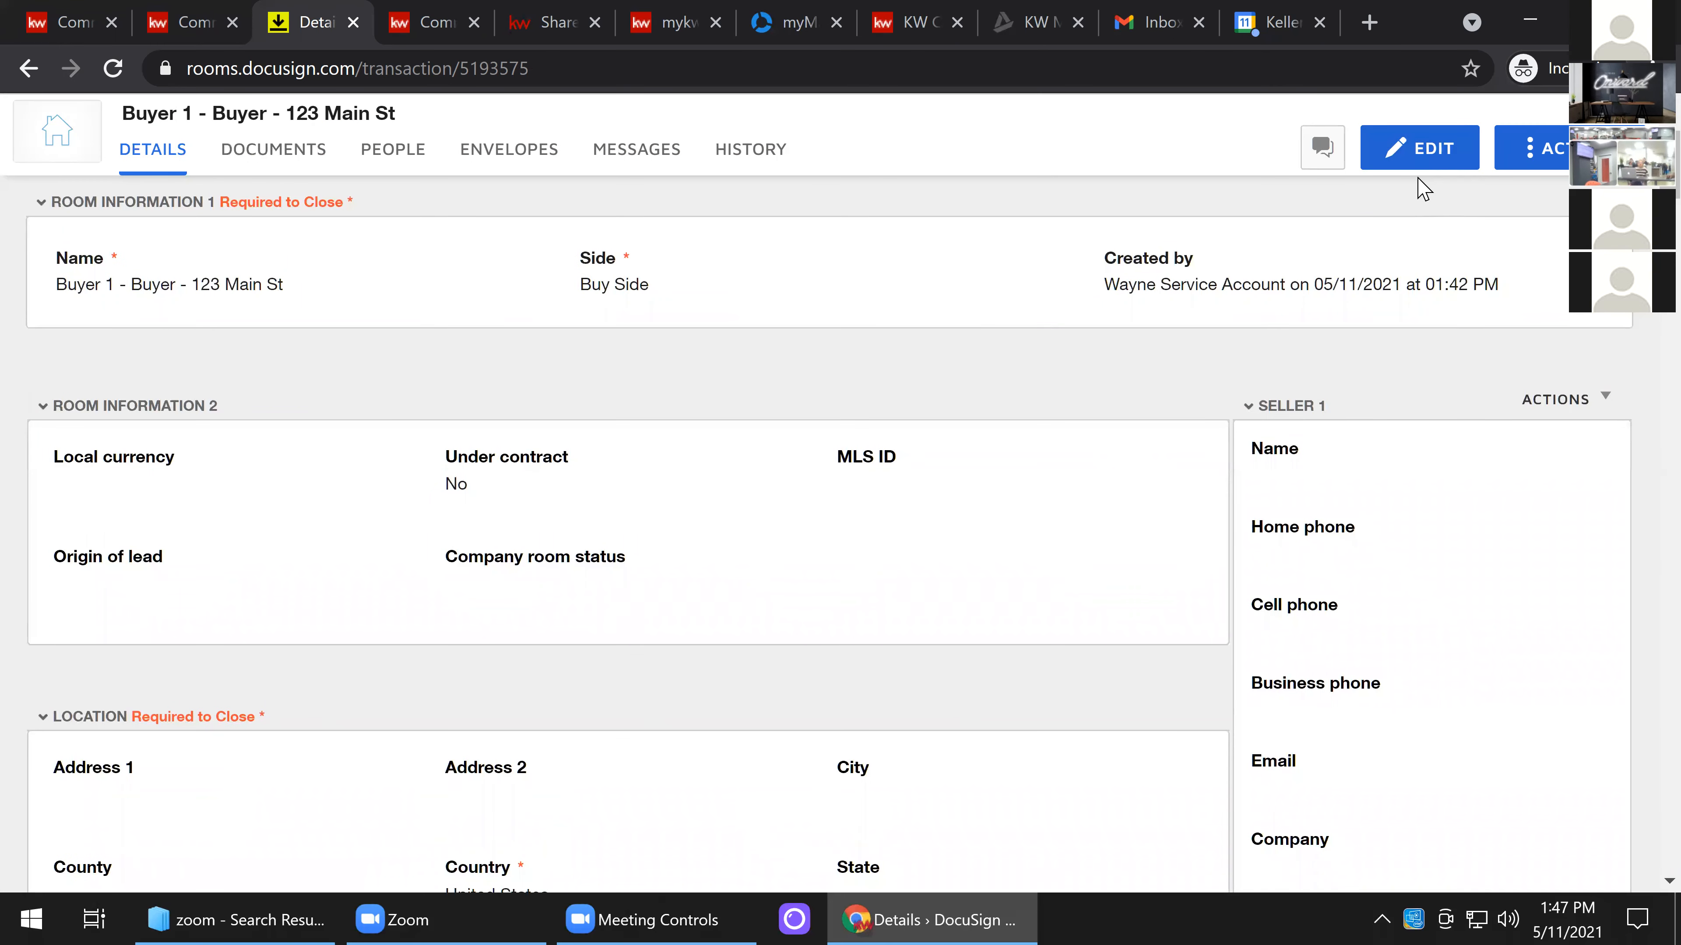
{"action": "left_click", "coordinate": [1418, 163]}
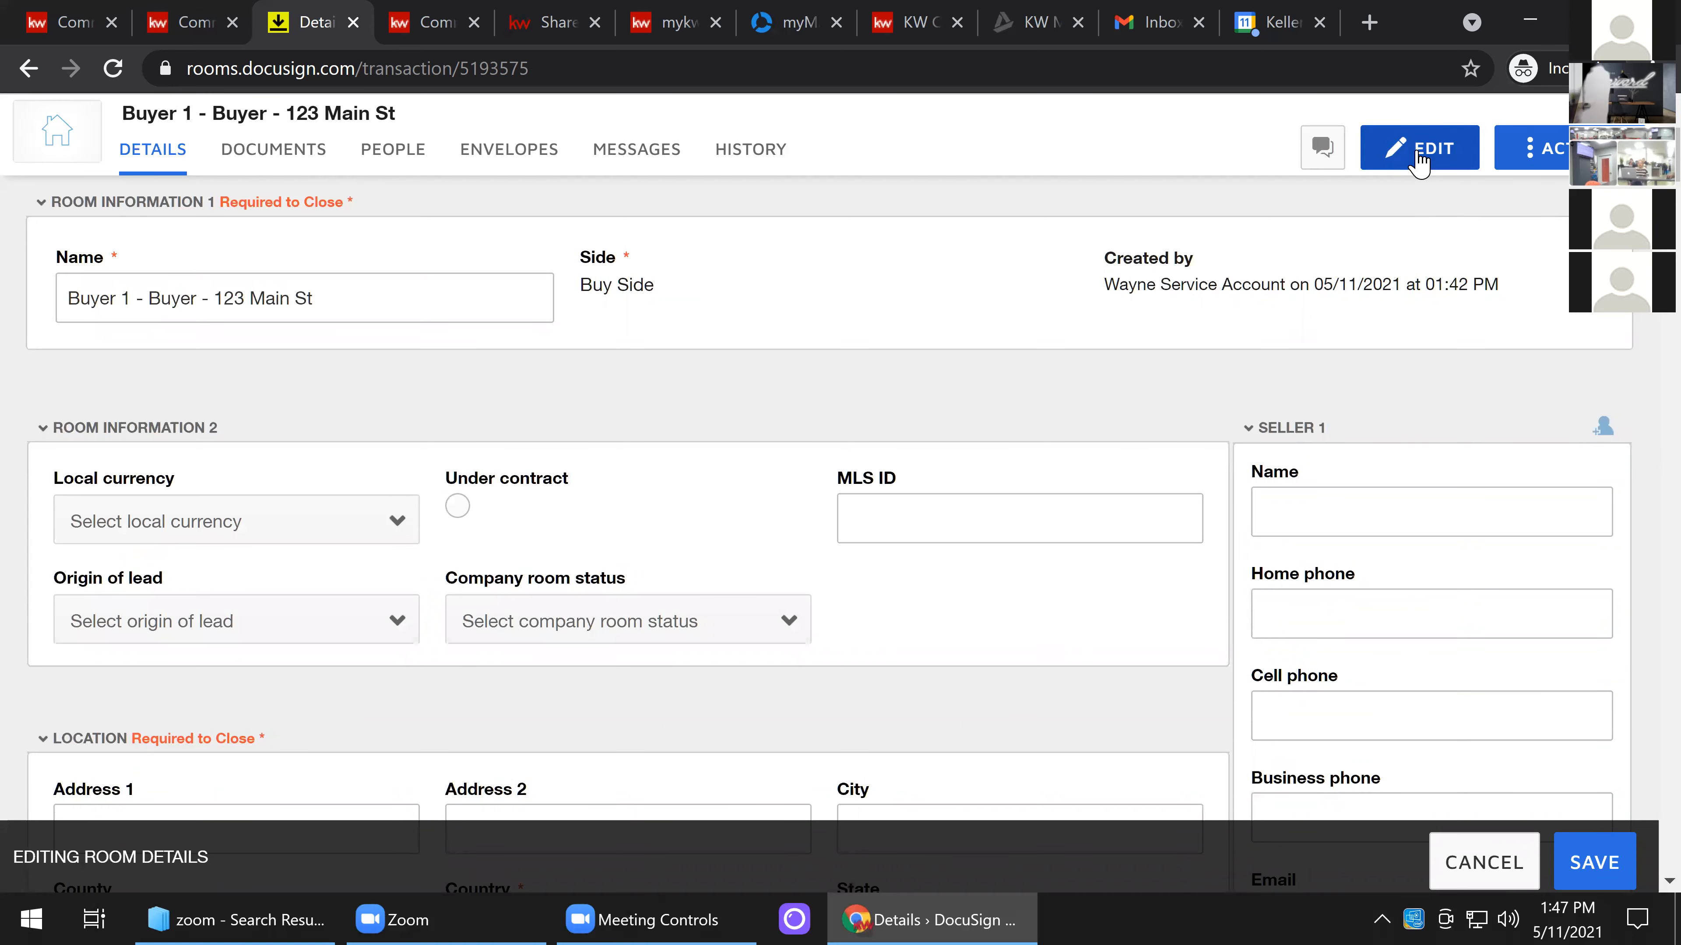
{"action": "left_click", "coordinate": [1430, 514]}
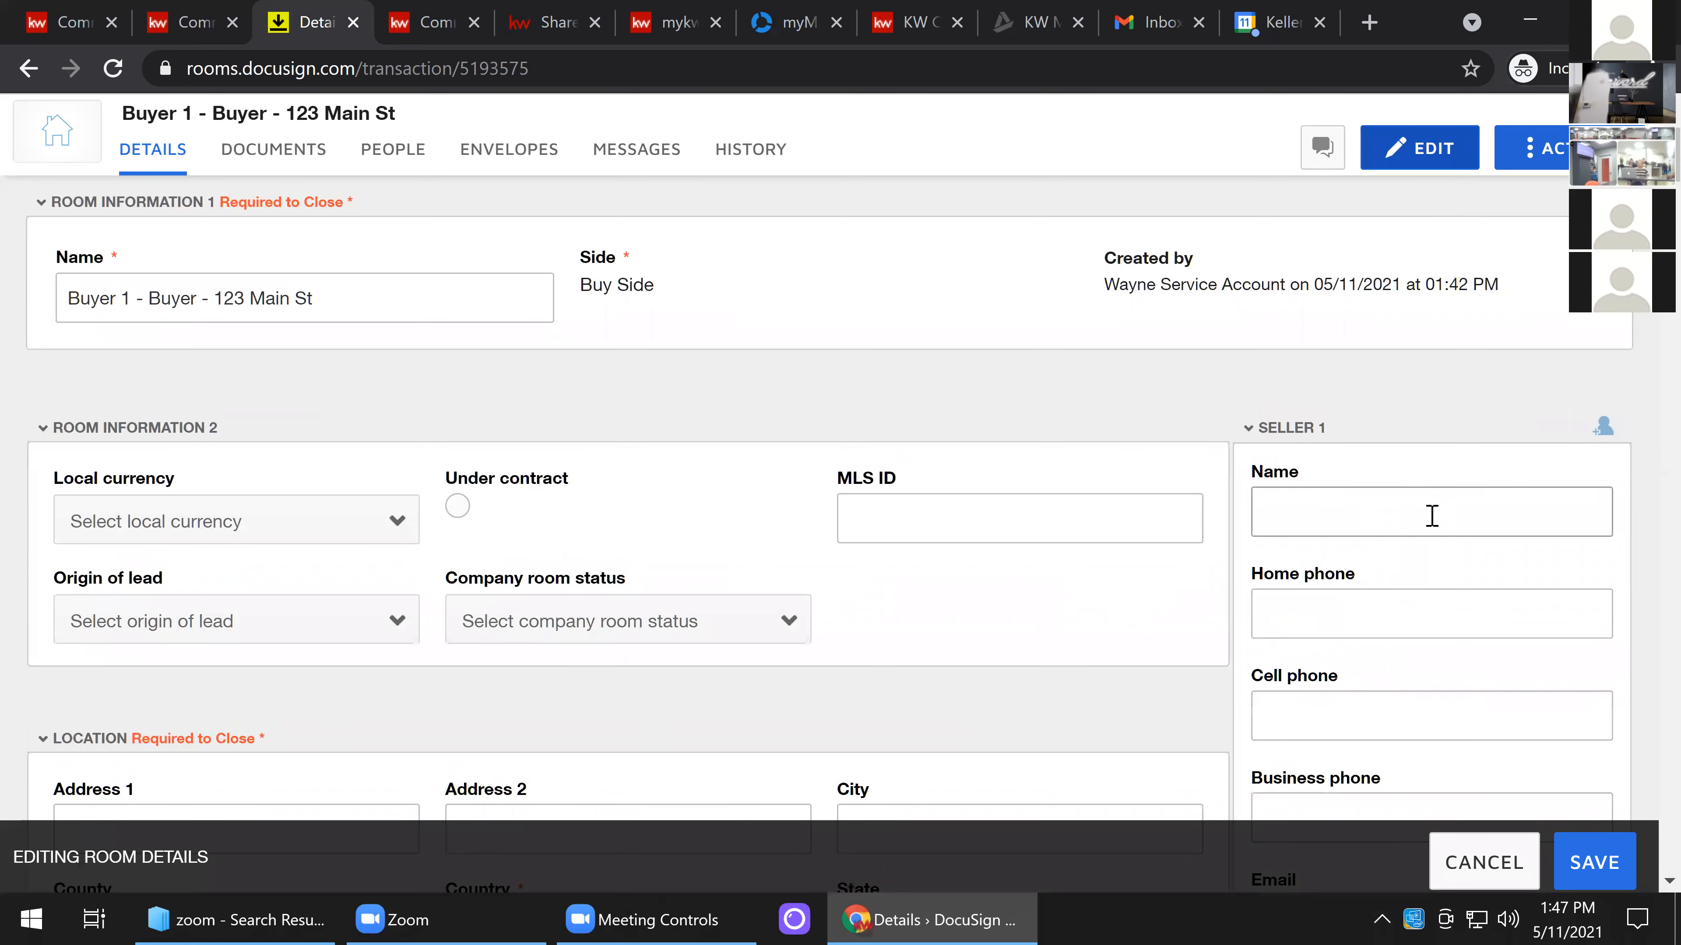
{"action": "scroll", "coordinate": [1426, 520], "scroll_direction": "down", "scroll_amount": 1}
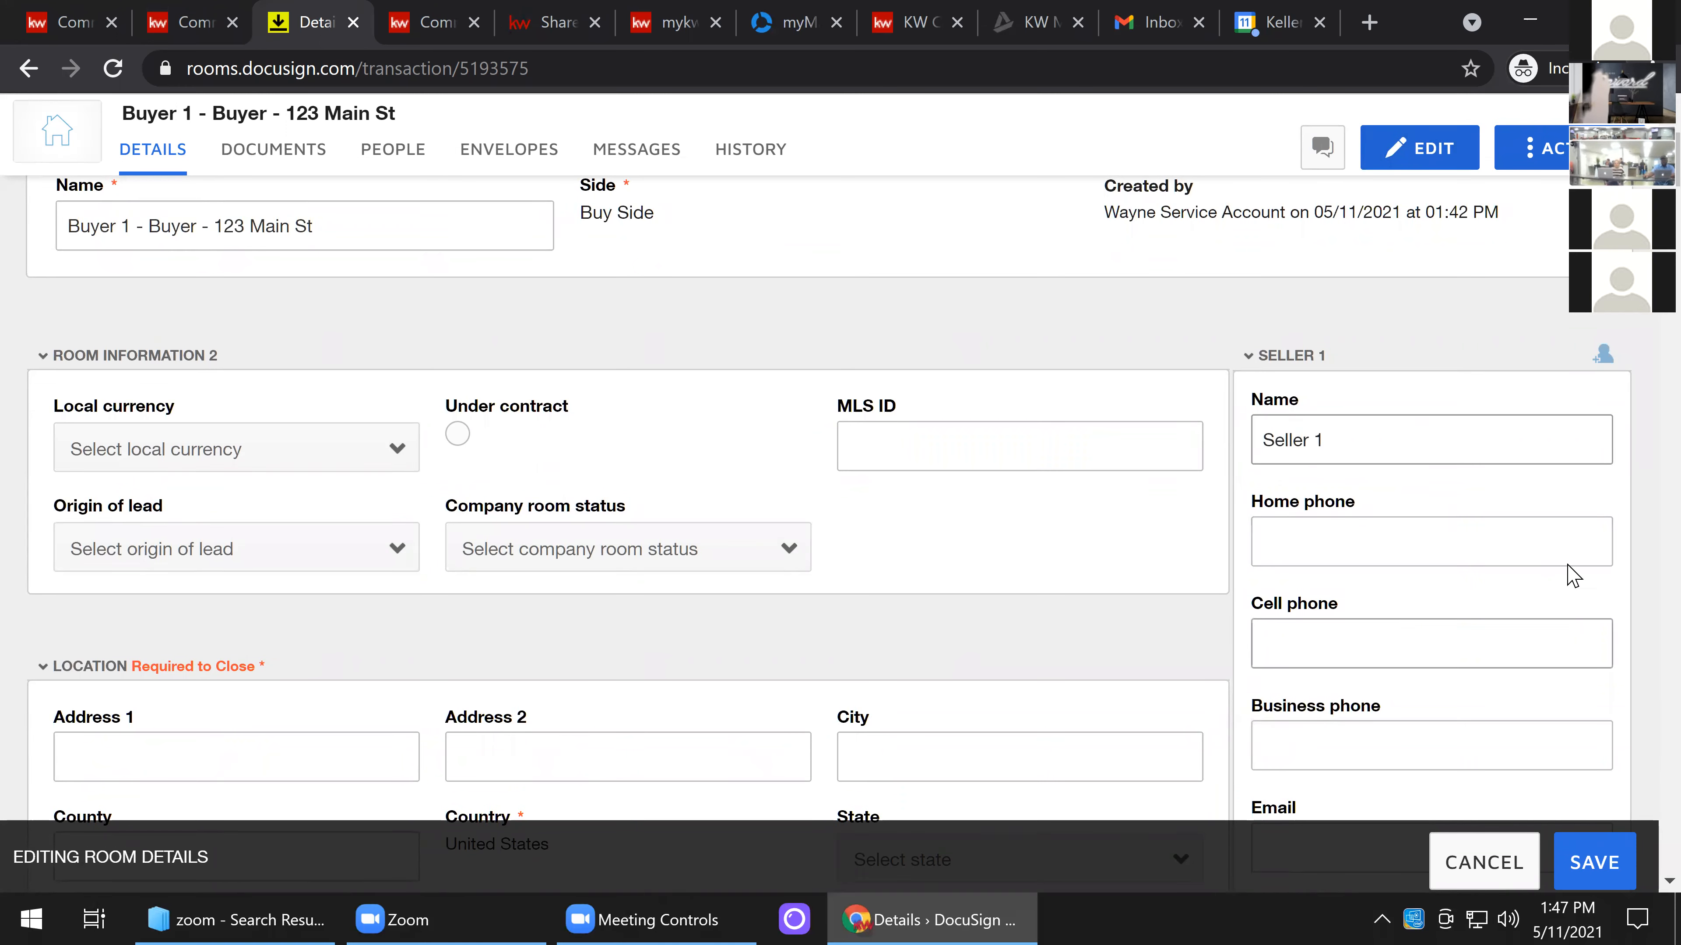
{"action": "left_click", "coordinate": [1639, 500]}
{"action": "scroll", "coordinate": [1645, 515], "scroll_direction": "down", "scroll_amount": 1}
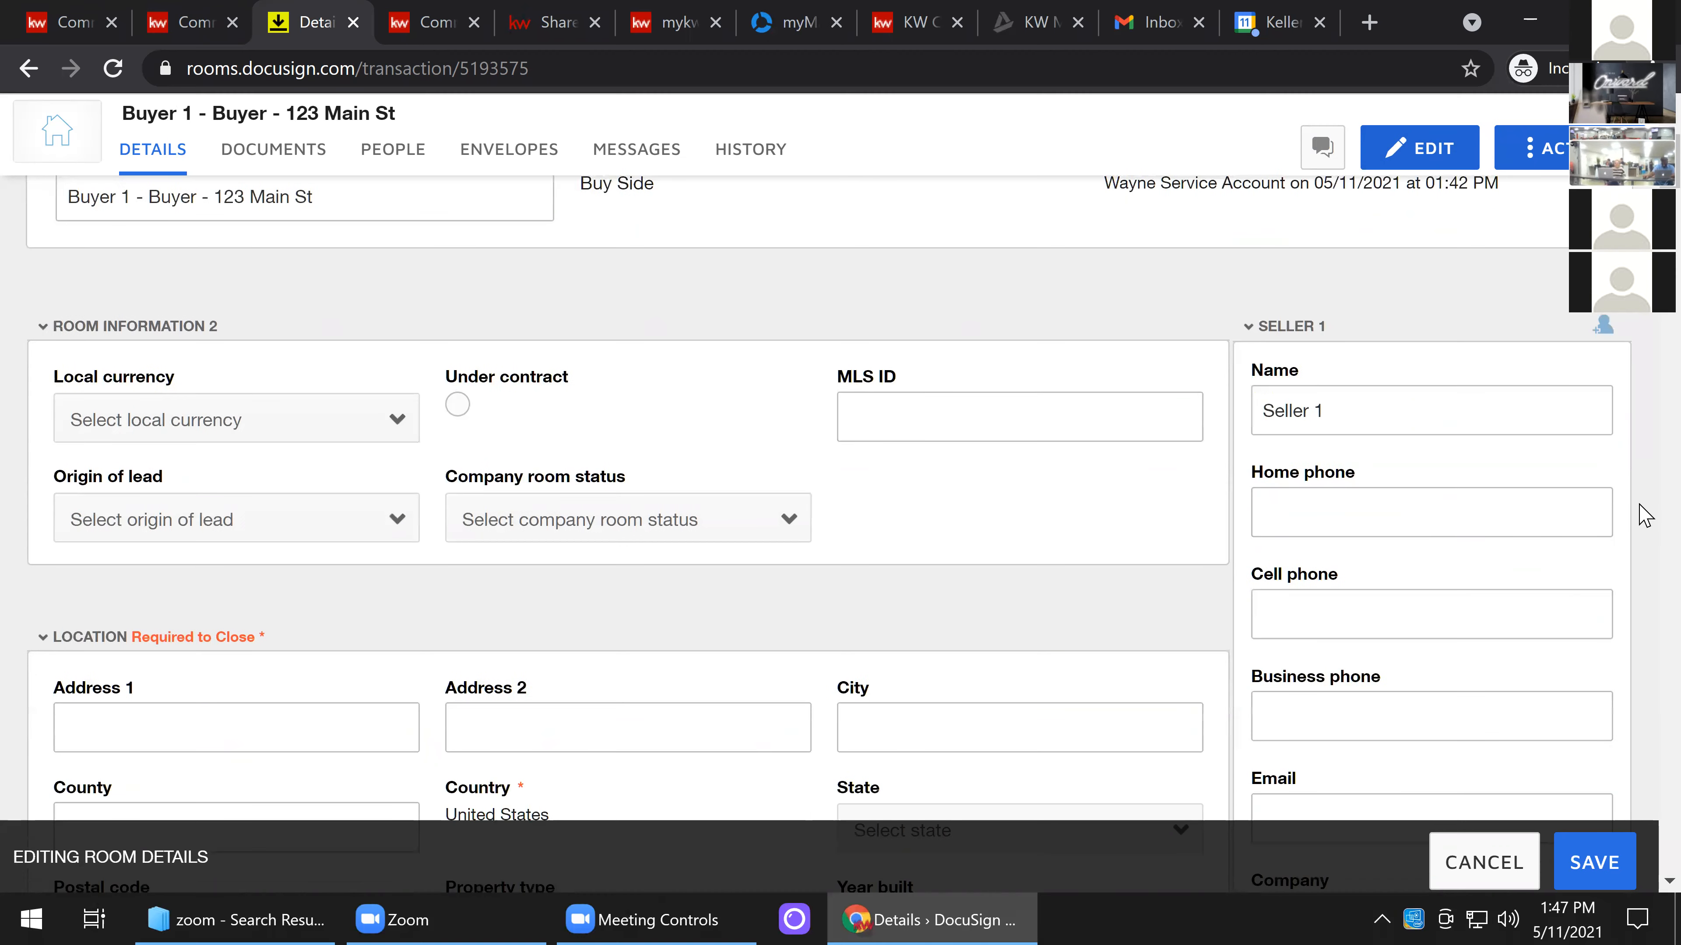
{"action": "scroll", "coordinate": [1635, 504], "scroll_direction": "down", "scroll_amount": 4}
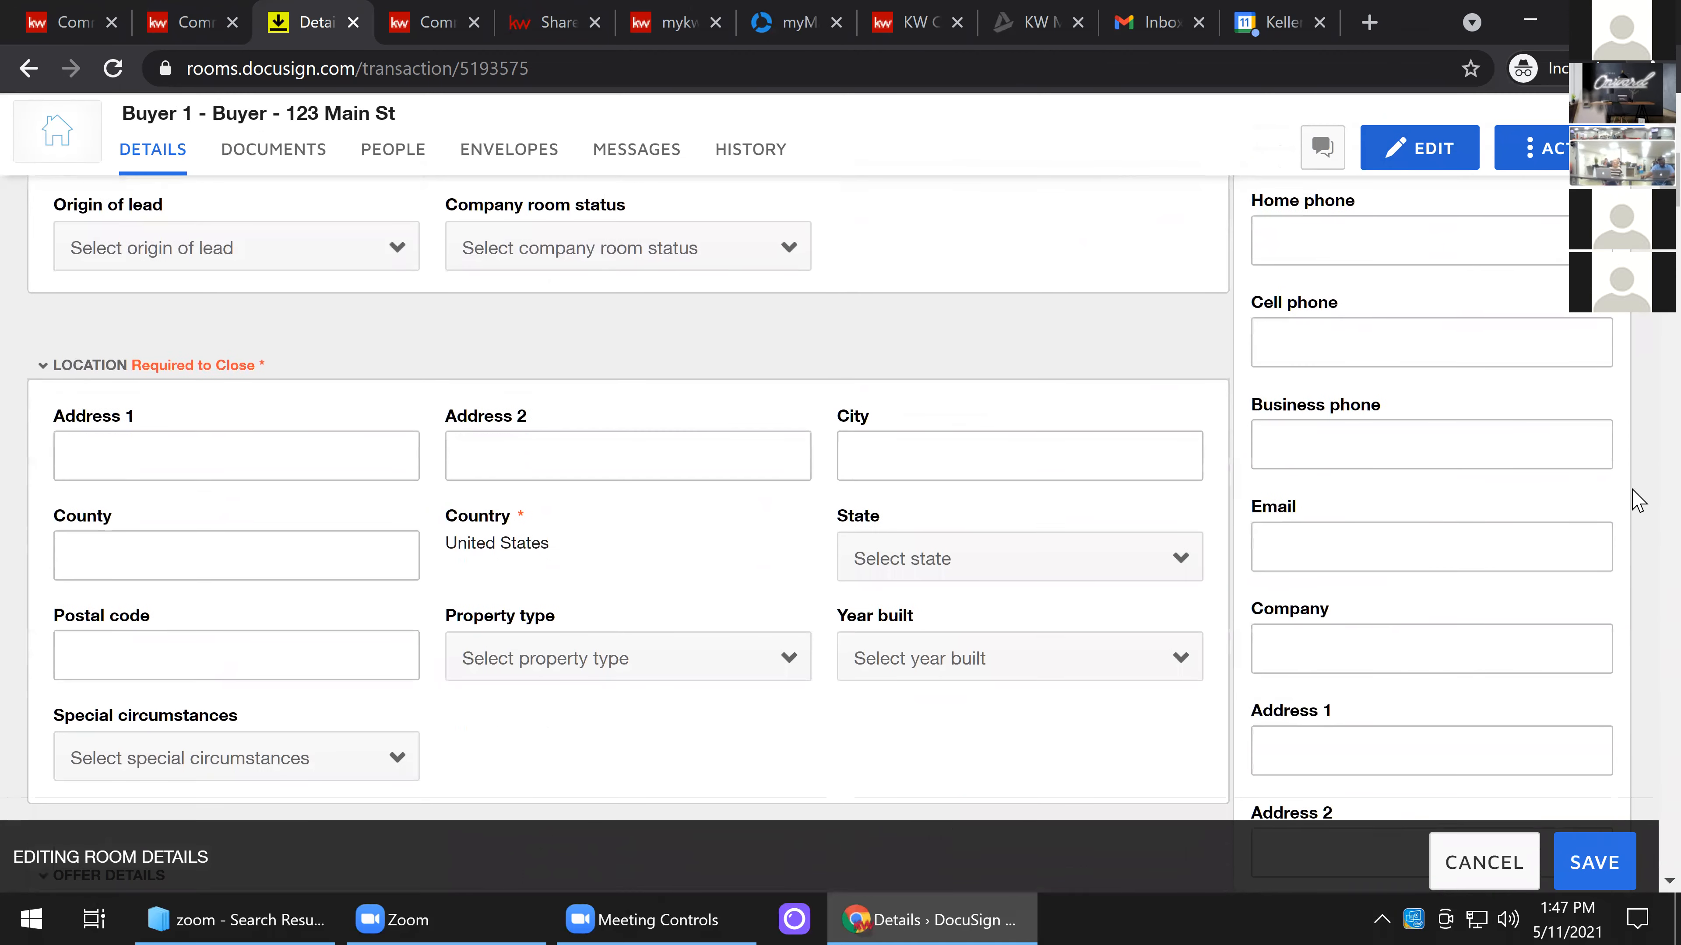
{"action": "left_click", "coordinate": [1509, 535]}
{"action": "scroll", "coordinate": [1509, 535], "scroll_direction": "down", "scroll_amount": 10}
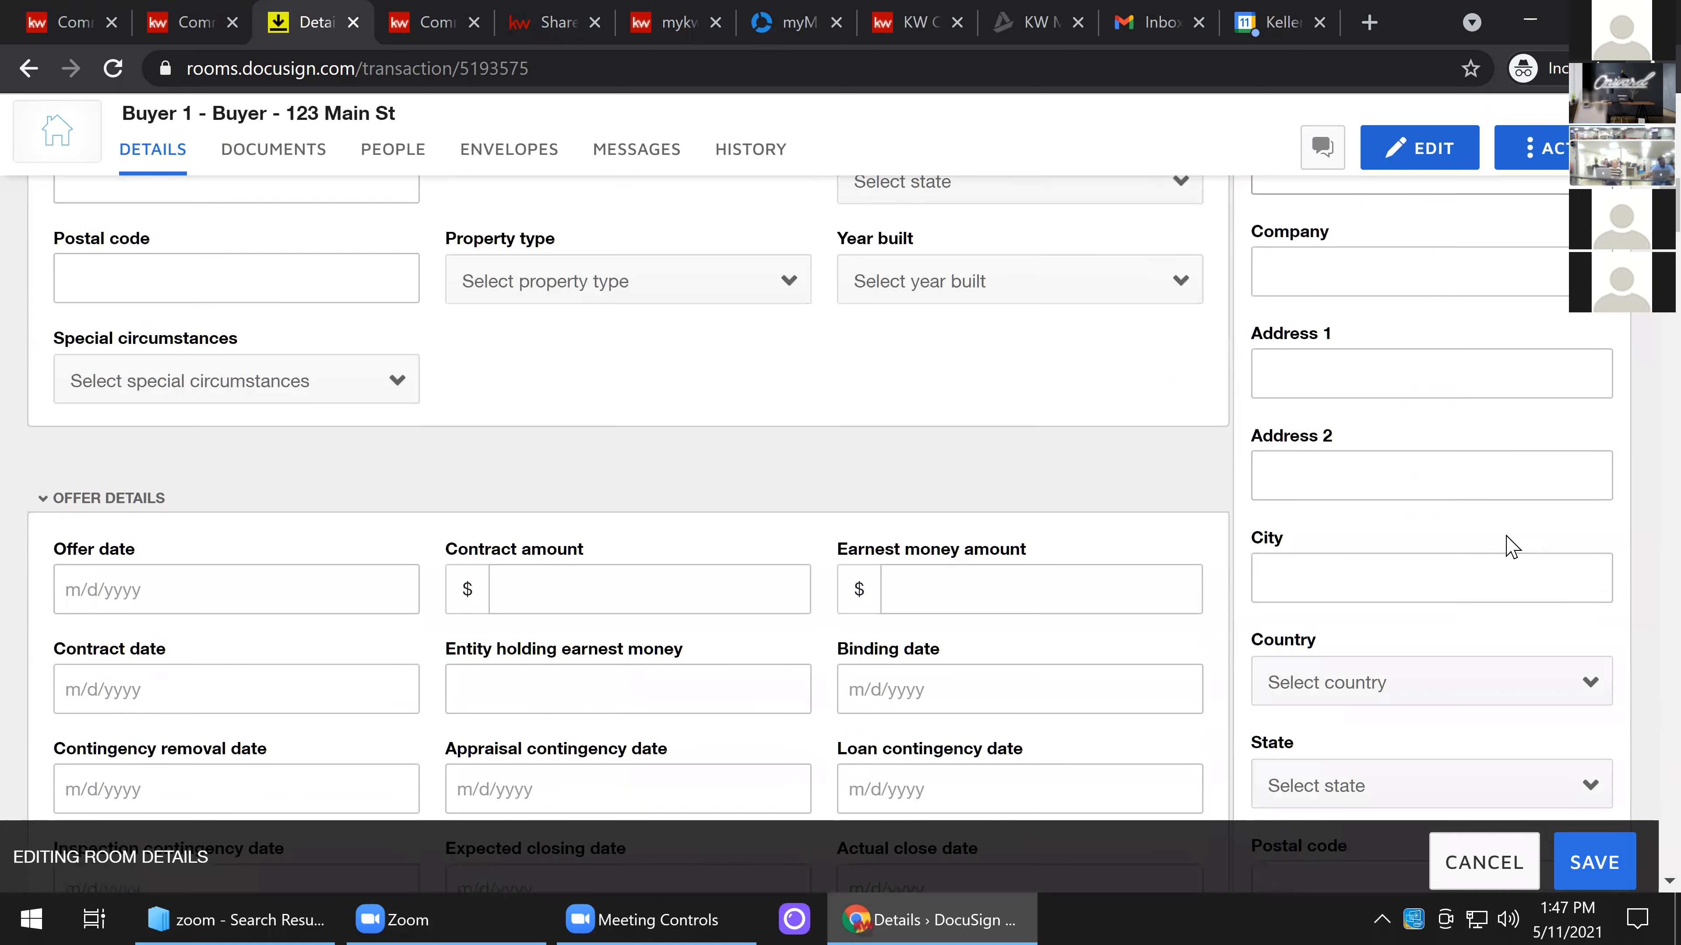
{"action": "scroll", "coordinate": [1493, 566], "scroll_direction": "down", "scroll_amount": 2}
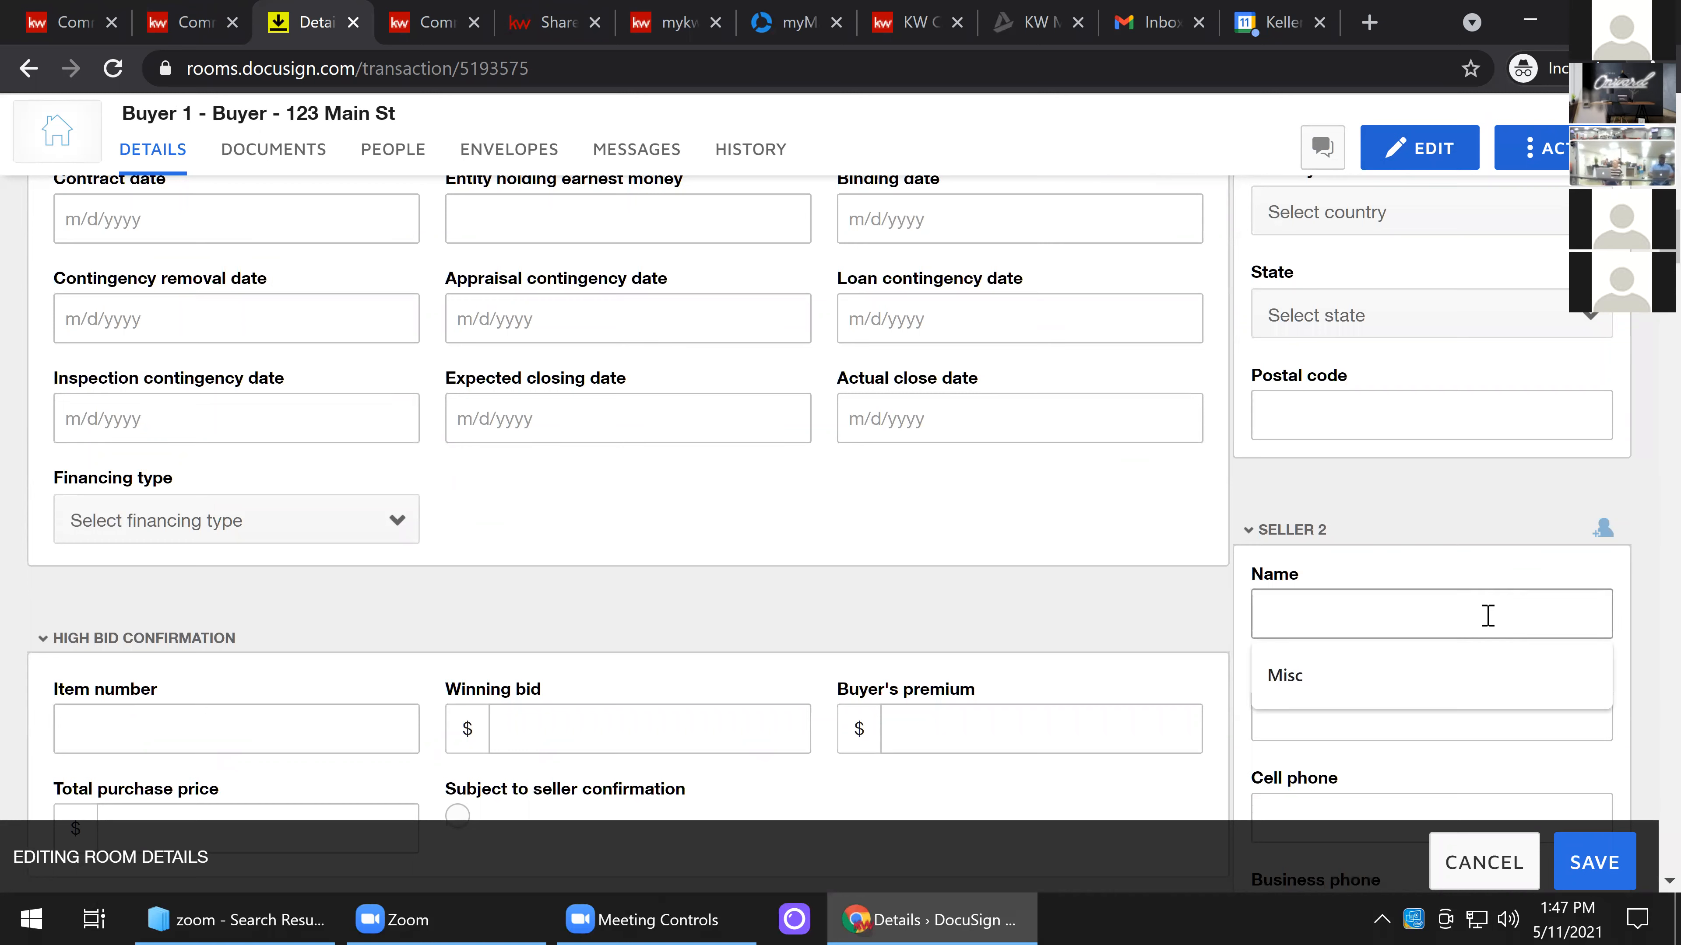
{"action": "type", "text": "Seller 2"}
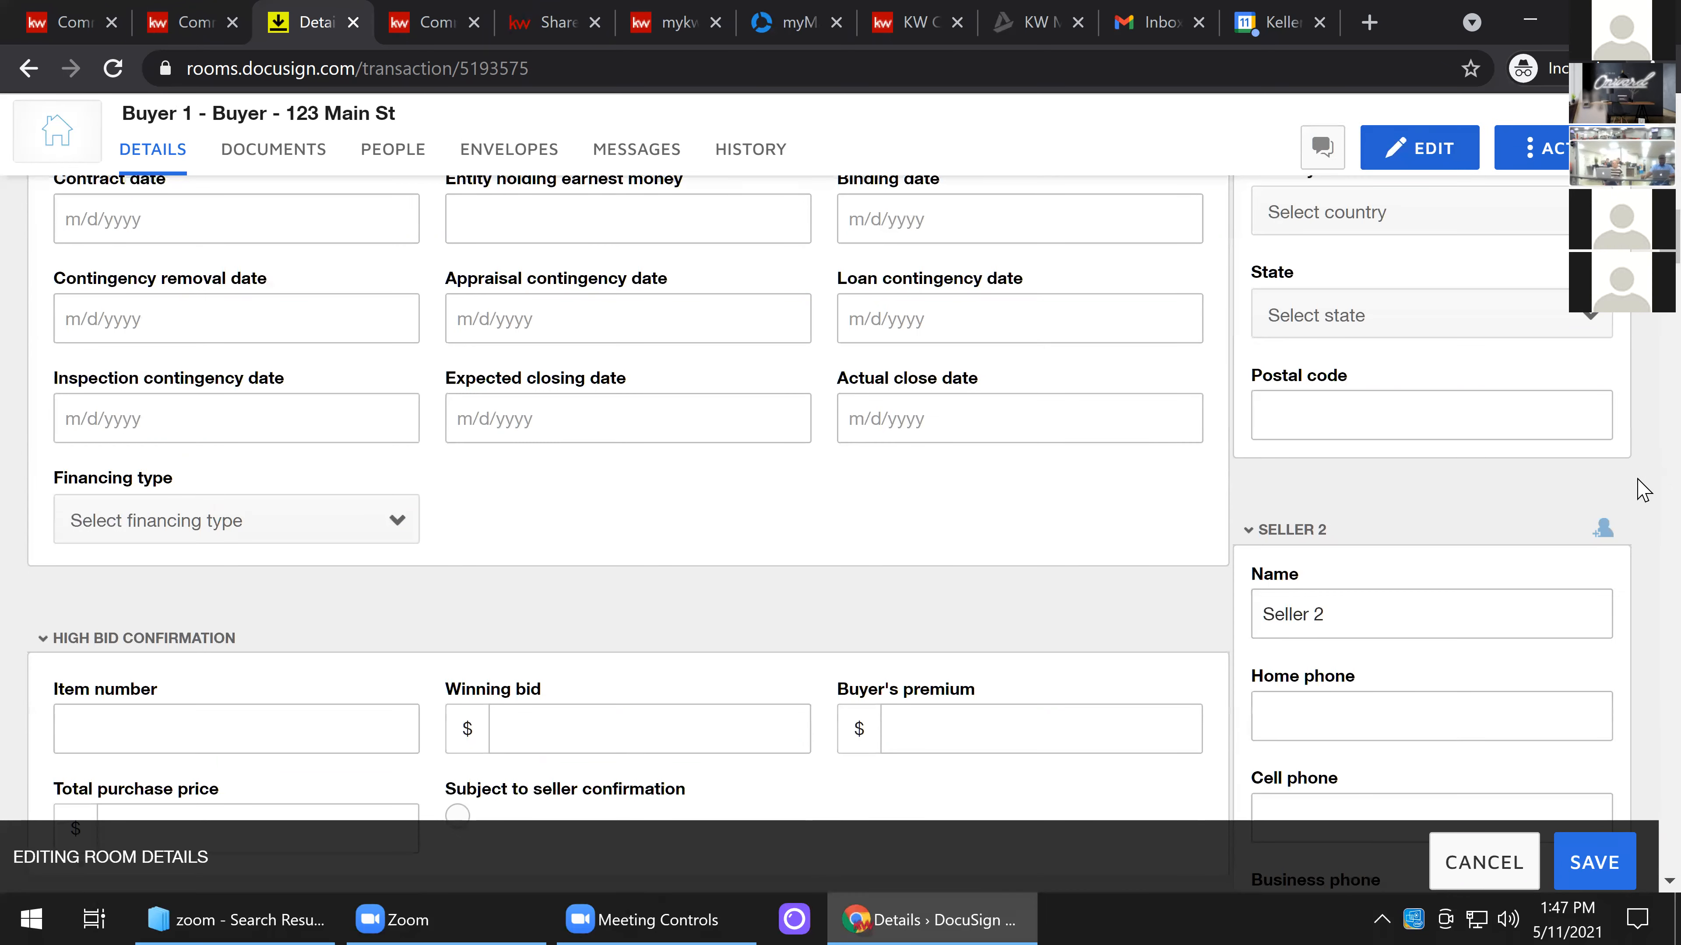
{"action": "scroll", "coordinate": [1626, 489], "scroll_direction": "down", "scroll_amount": 15}
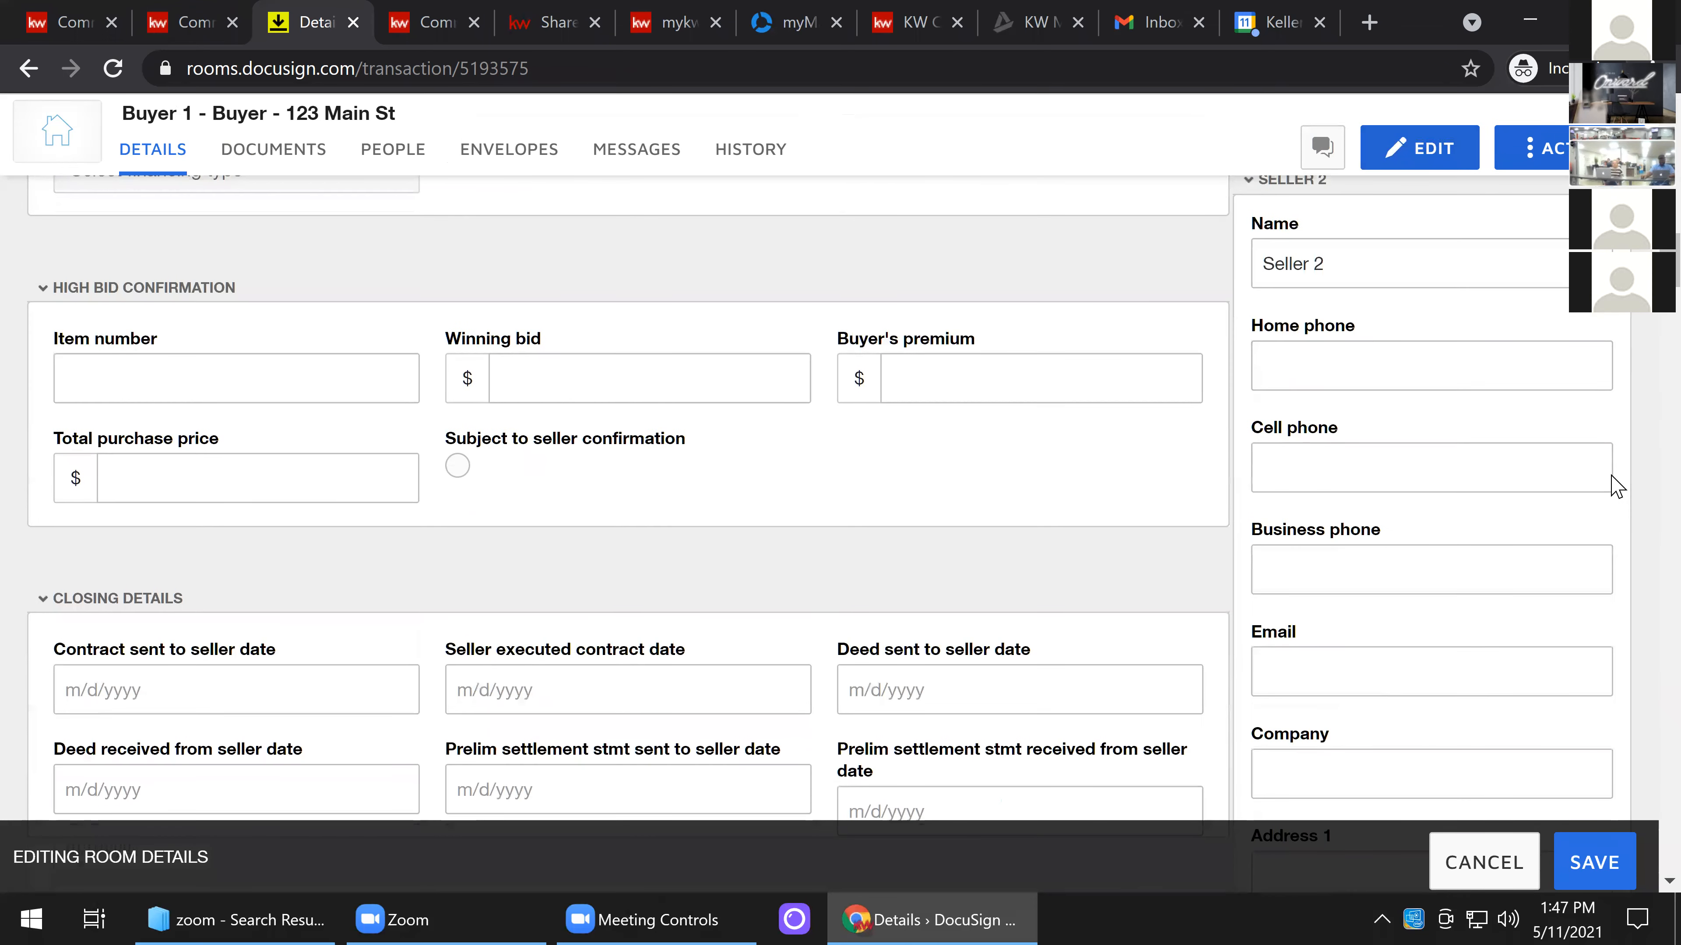
{"action": "scroll", "coordinate": [1613, 487], "scroll_direction": "down", "scroll_amount": 5}
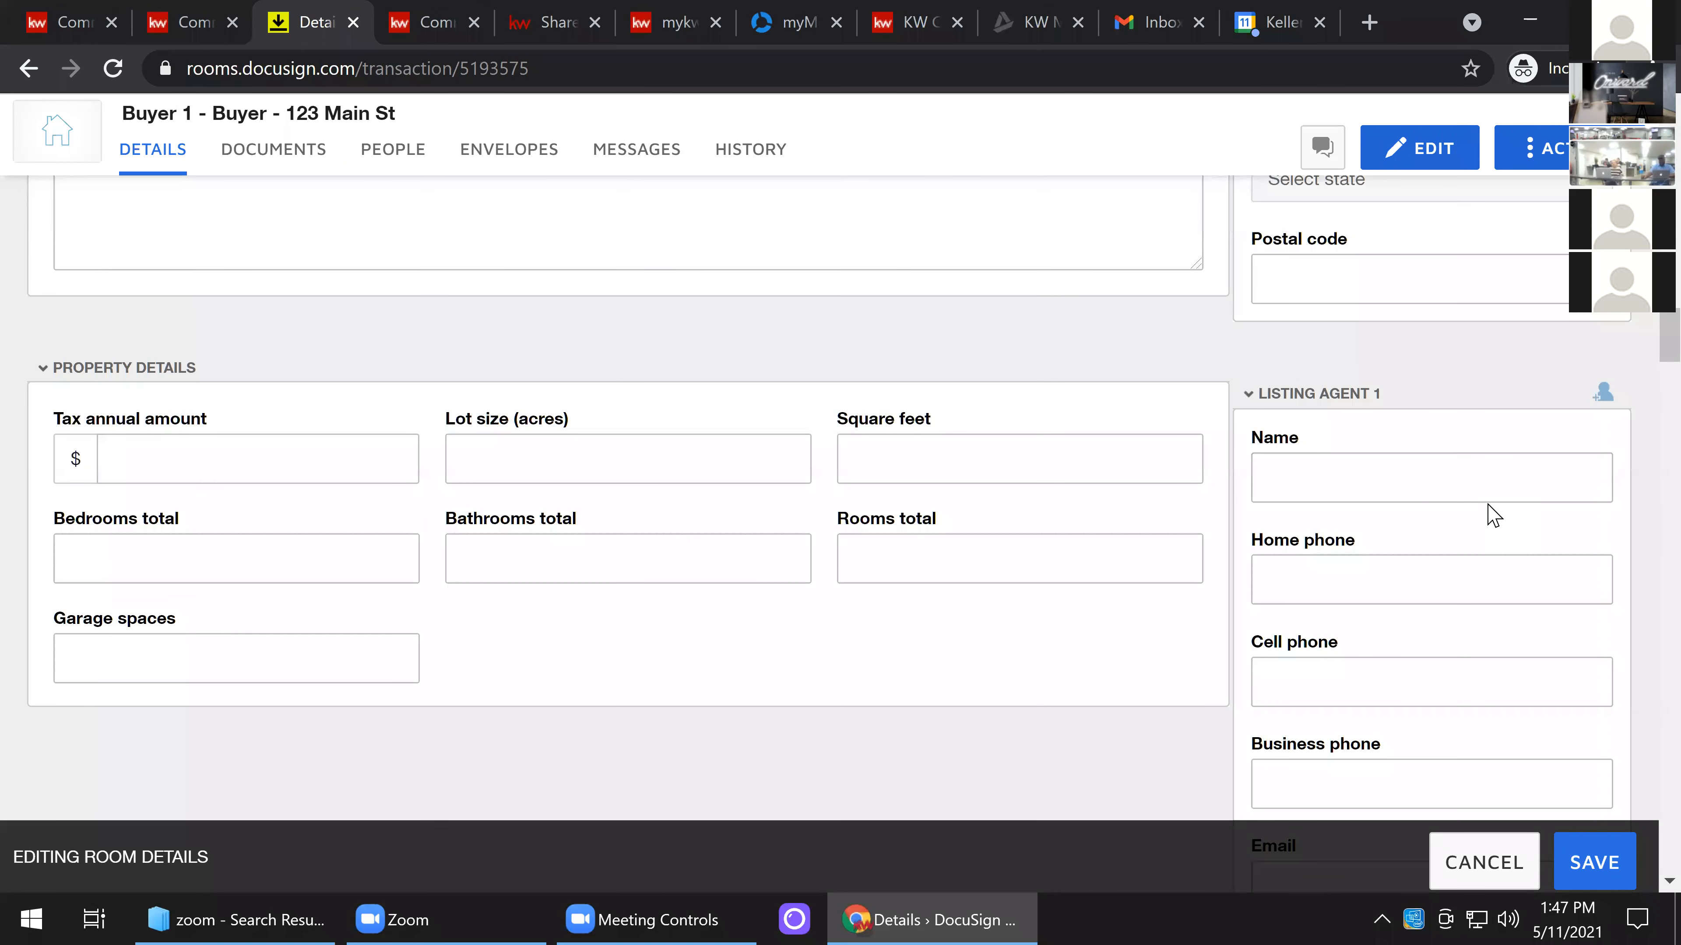
{"action": "left_click", "coordinate": [1470, 484]}
{"action": "type", "text": "Me"}
{"action": "scroll", "coordinate": [1385, 530], "scroll_direction": "down", "scroll_amount": 3}
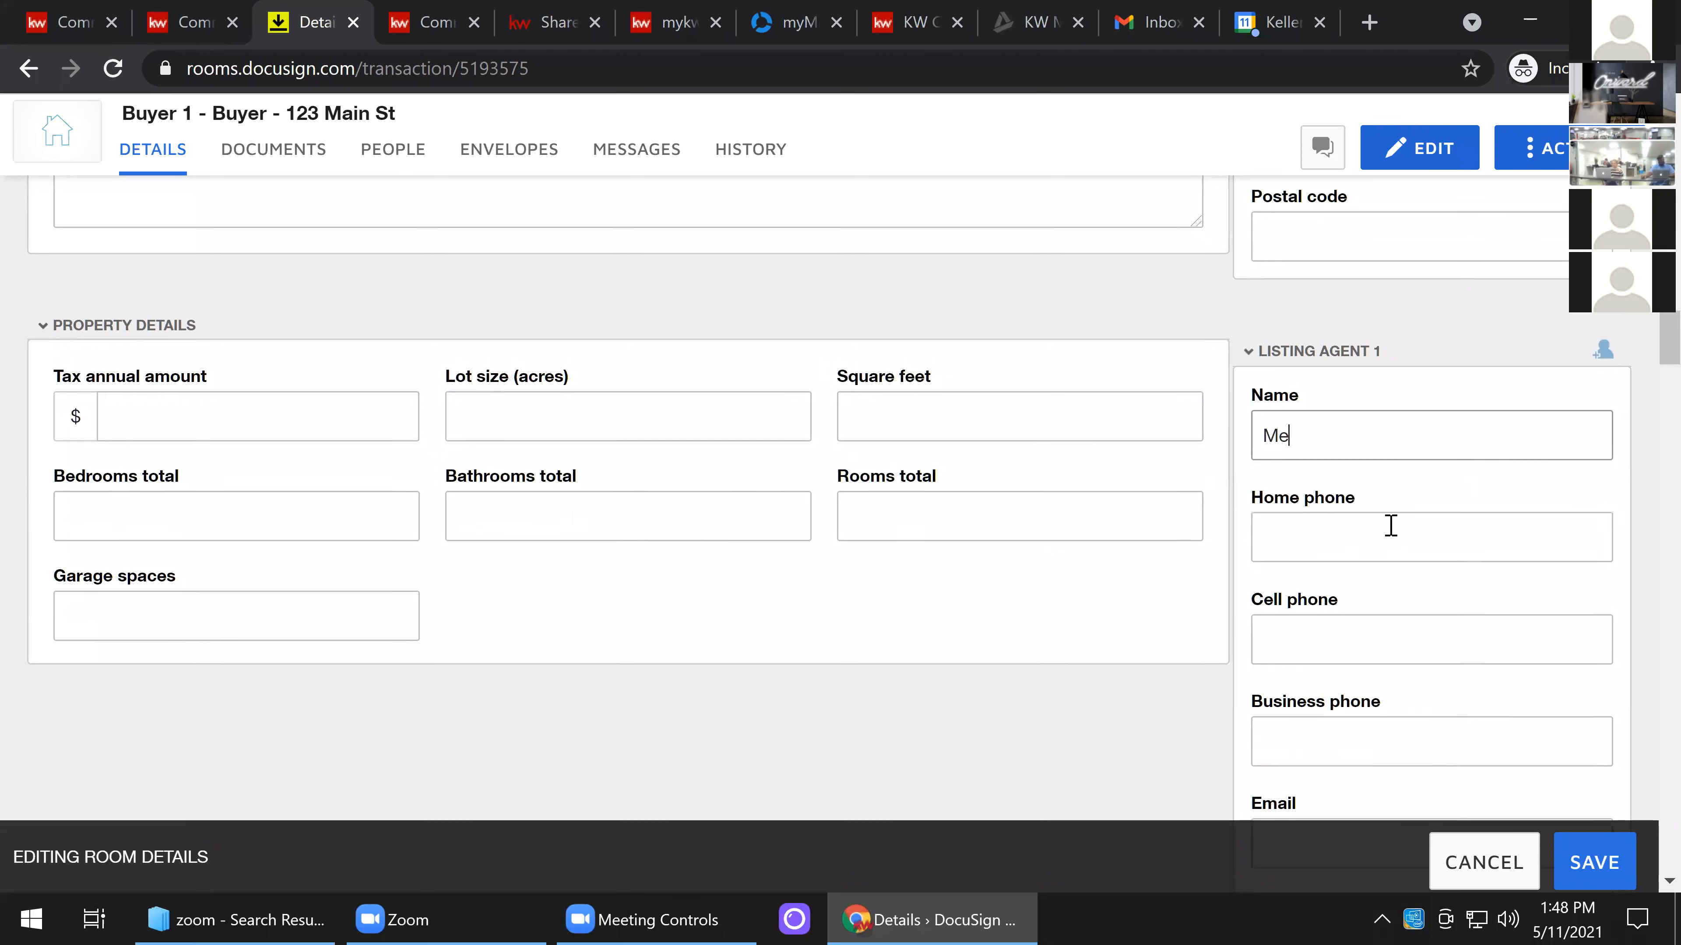
{"action": "scroll", "coordinate": [1385, 529], "scroll_direction": "down", "scroll_amount": 12}
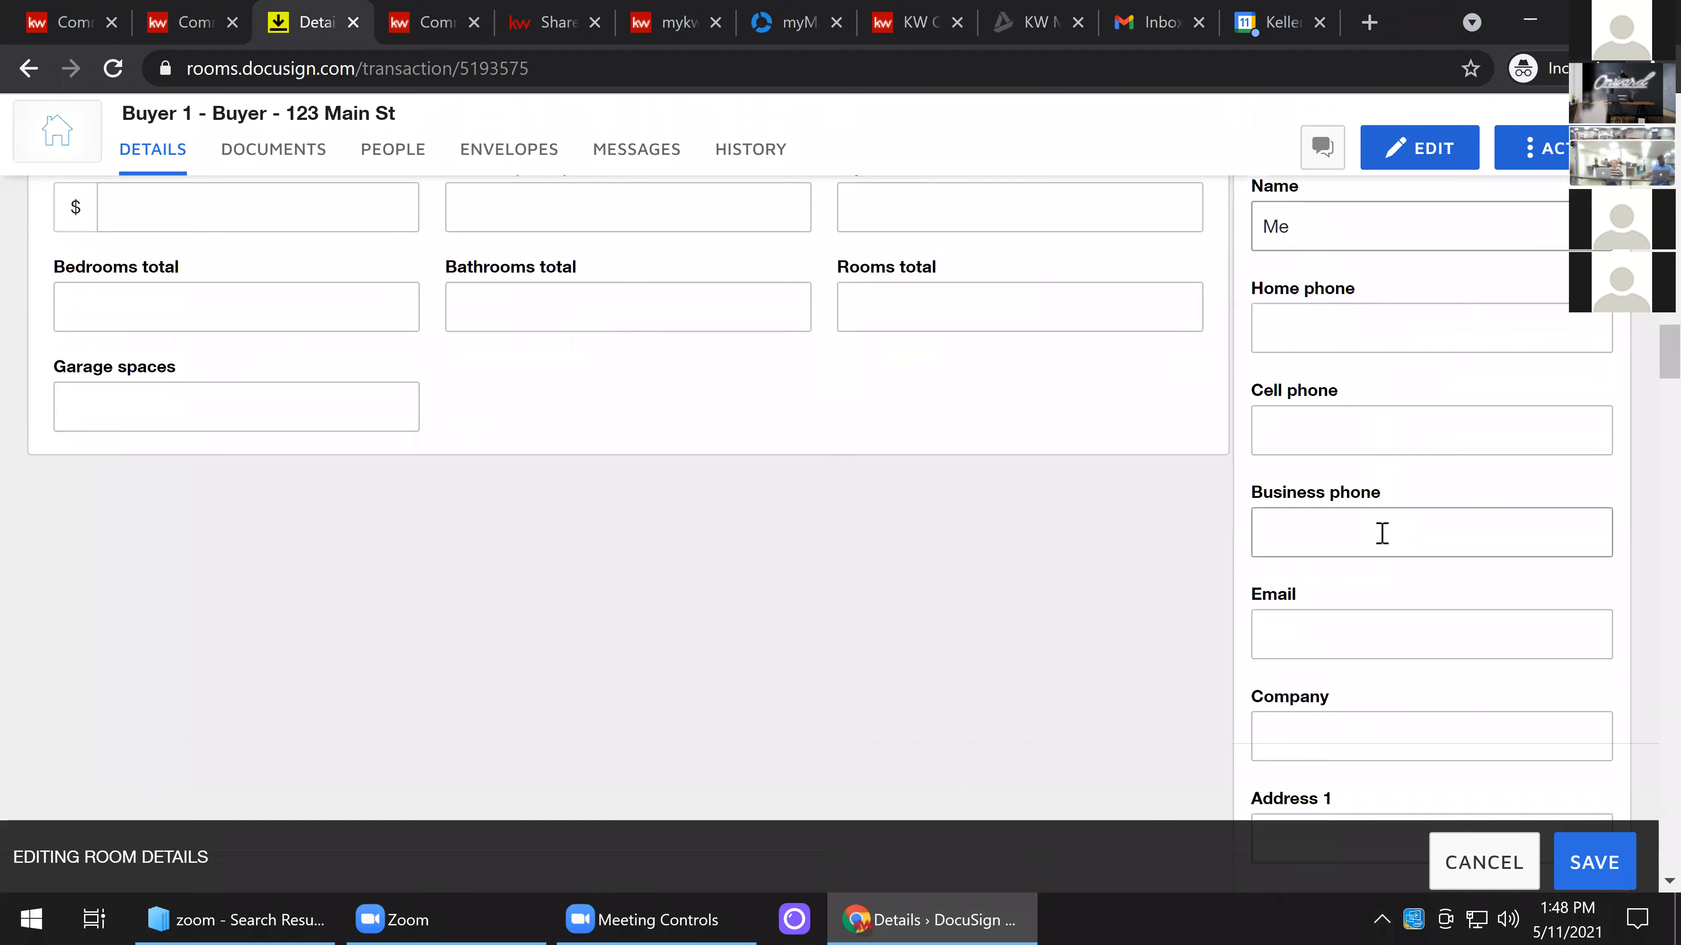
{"action": "scroll", "coordinate": [1381, 544], "scroll_direction": "down", "scroll_amount": 15}
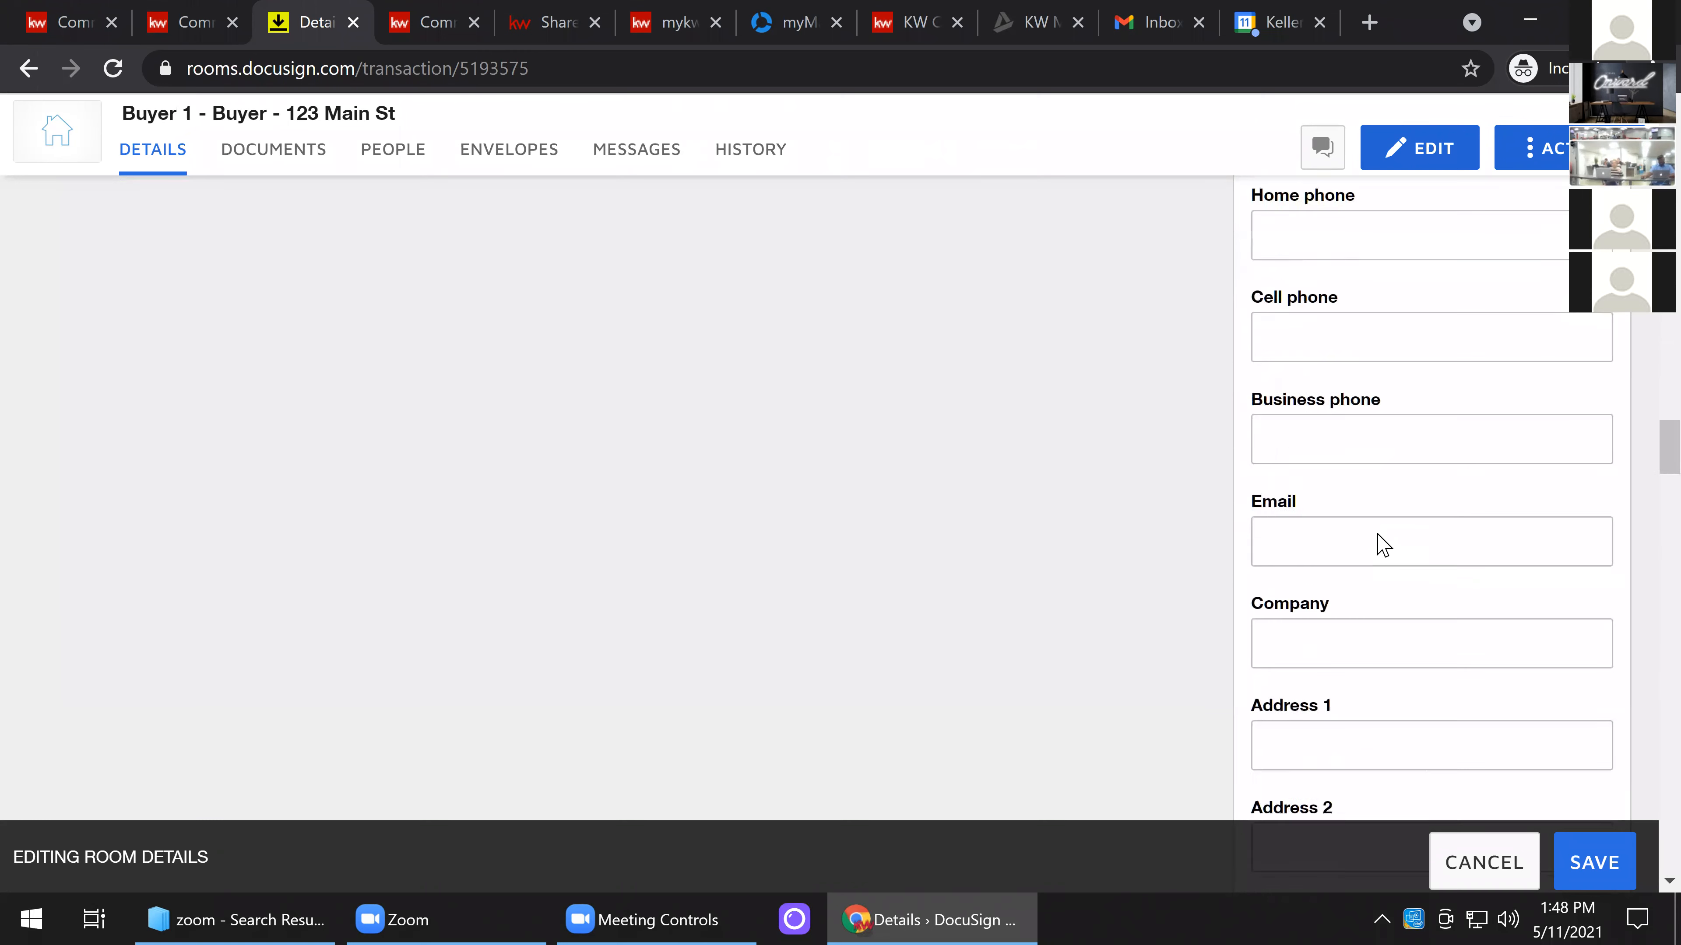
{"action": "scroll", "coordinate": [1382, 544], "scroll_direction": "down", "scroll_amount": 20}
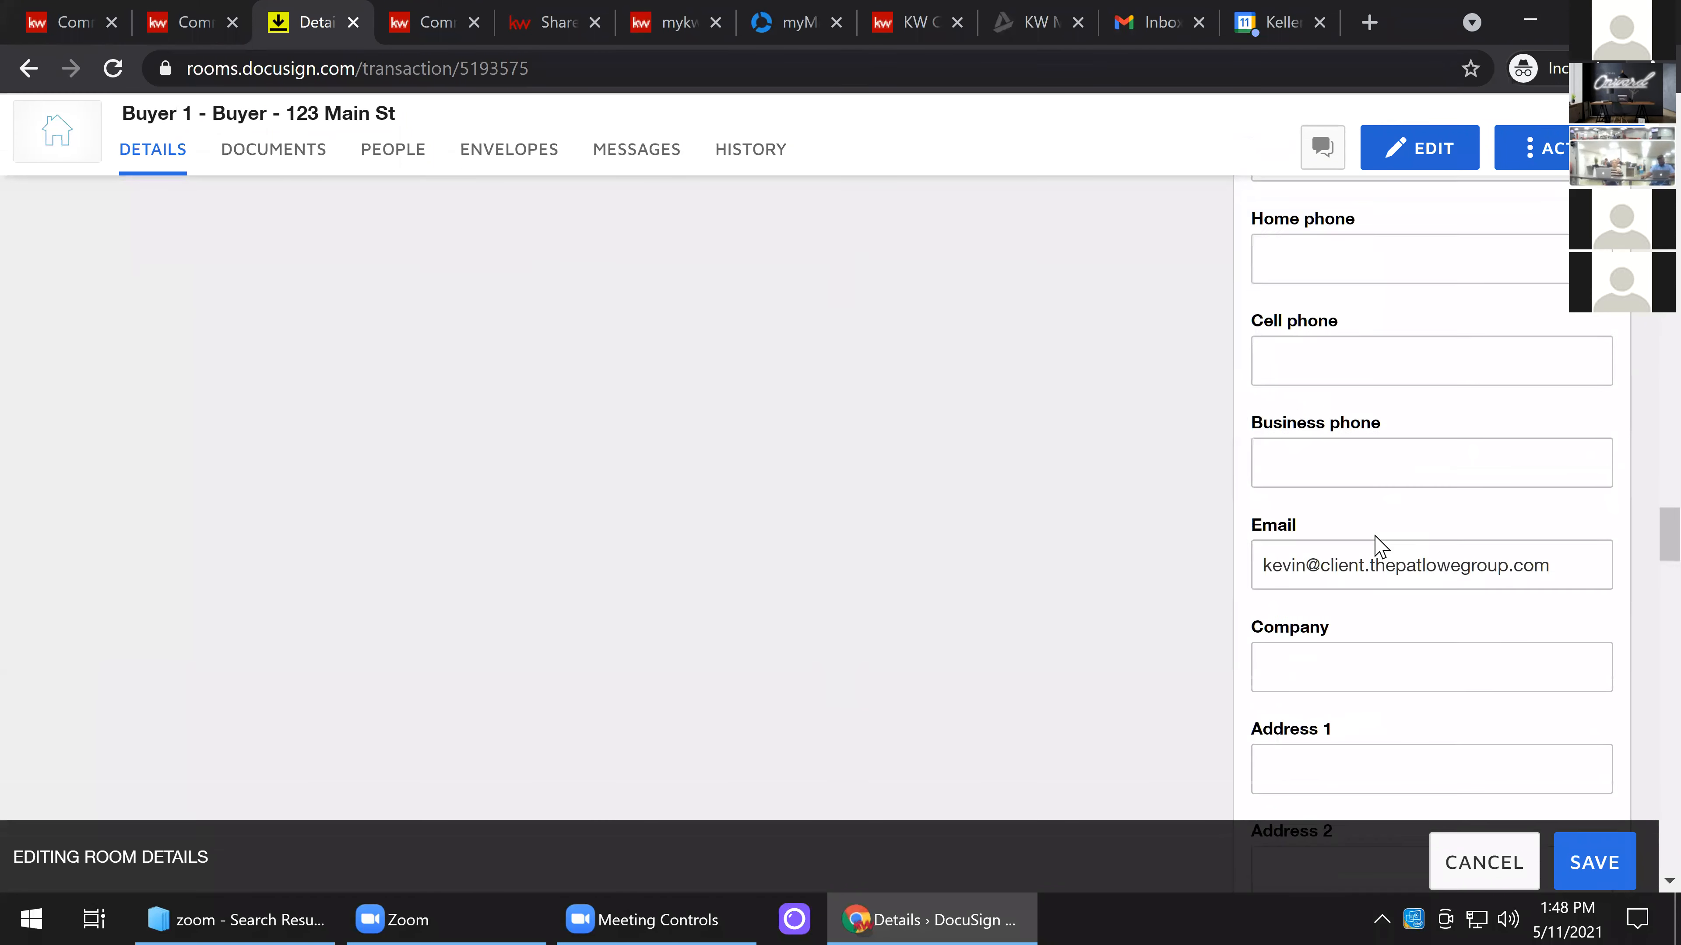
{"action": "scroll", "coordinate": [1381, 547], "scroll_direction": "down", "scroll_amount": 4}
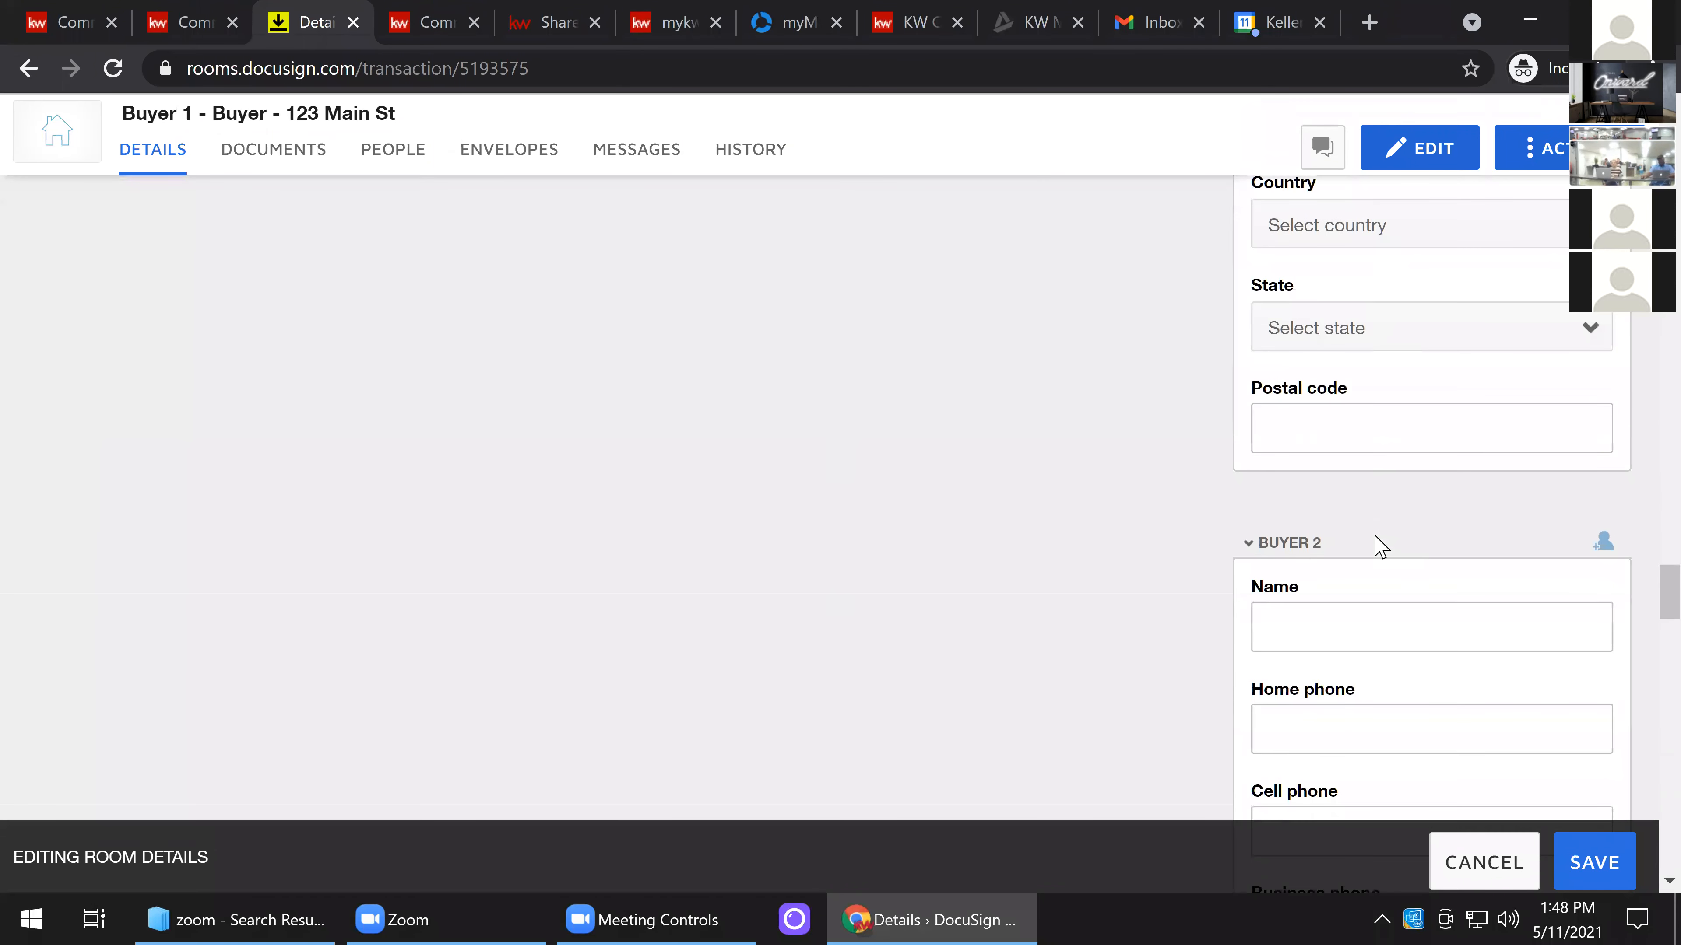
{"action": "scroll", "coordinate": [1373, 544], "scroll_direction": "up", "scroll_amount": 20}
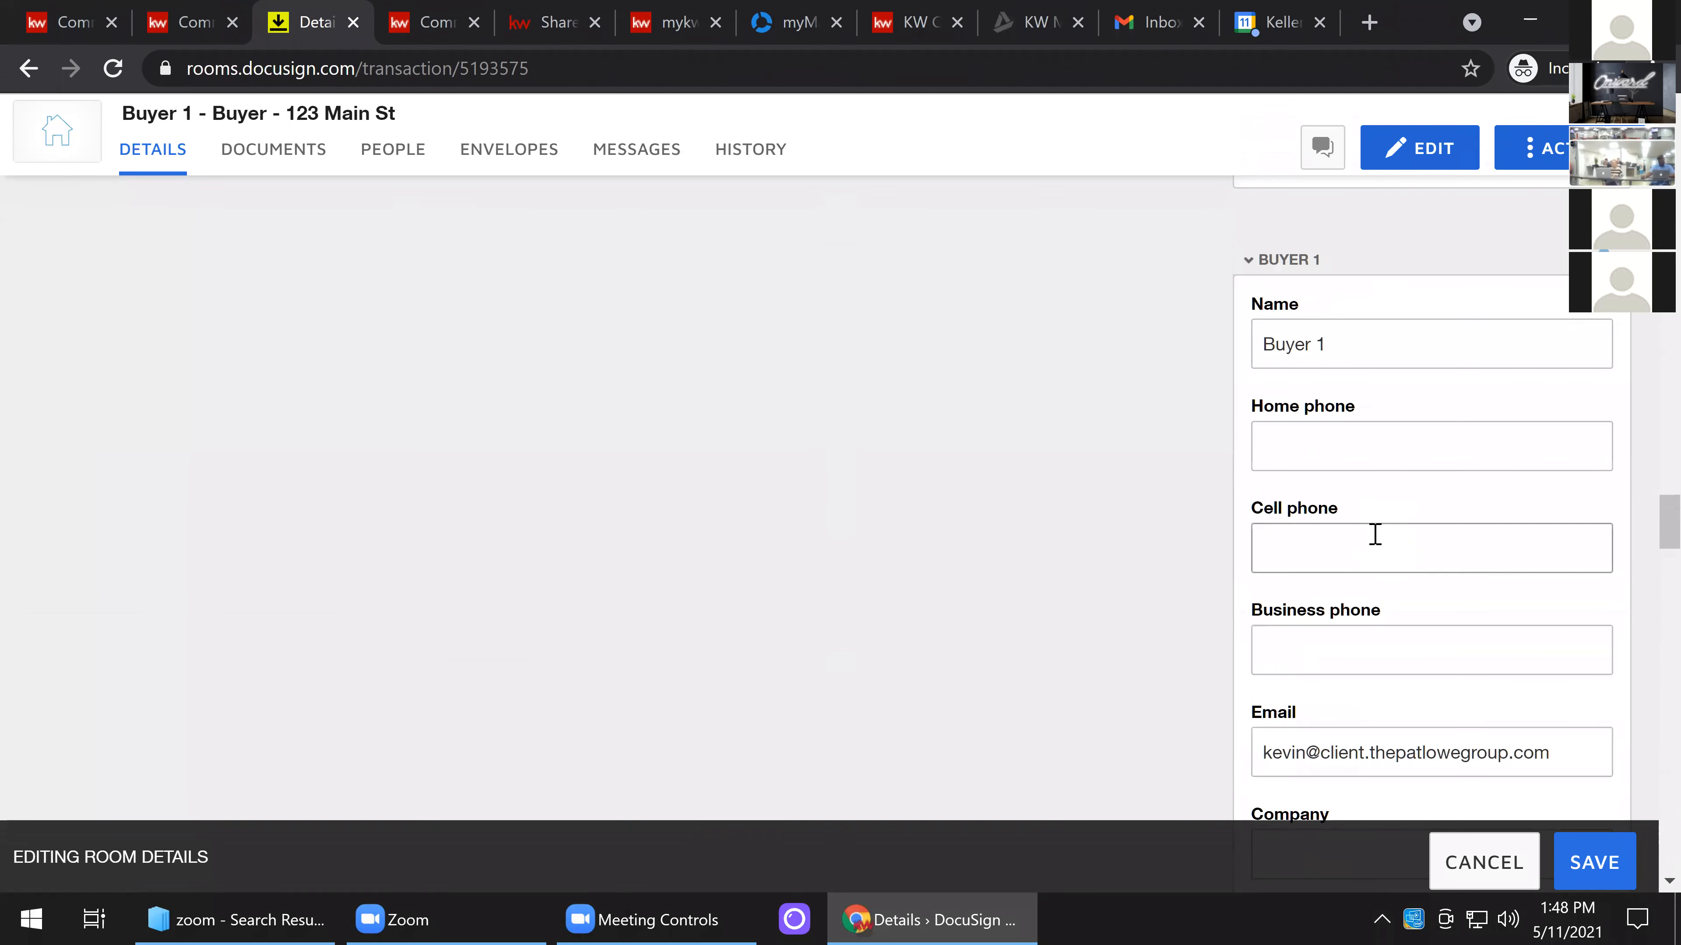
{"action": "scroll", "coordinate": [1380, 482], "scroll_direction": "down", "scroll_amount": 15}
{"action": "scroll", "coordinate": [1377, 500], "scroll_direction": "up", "scroll_amount": 8}
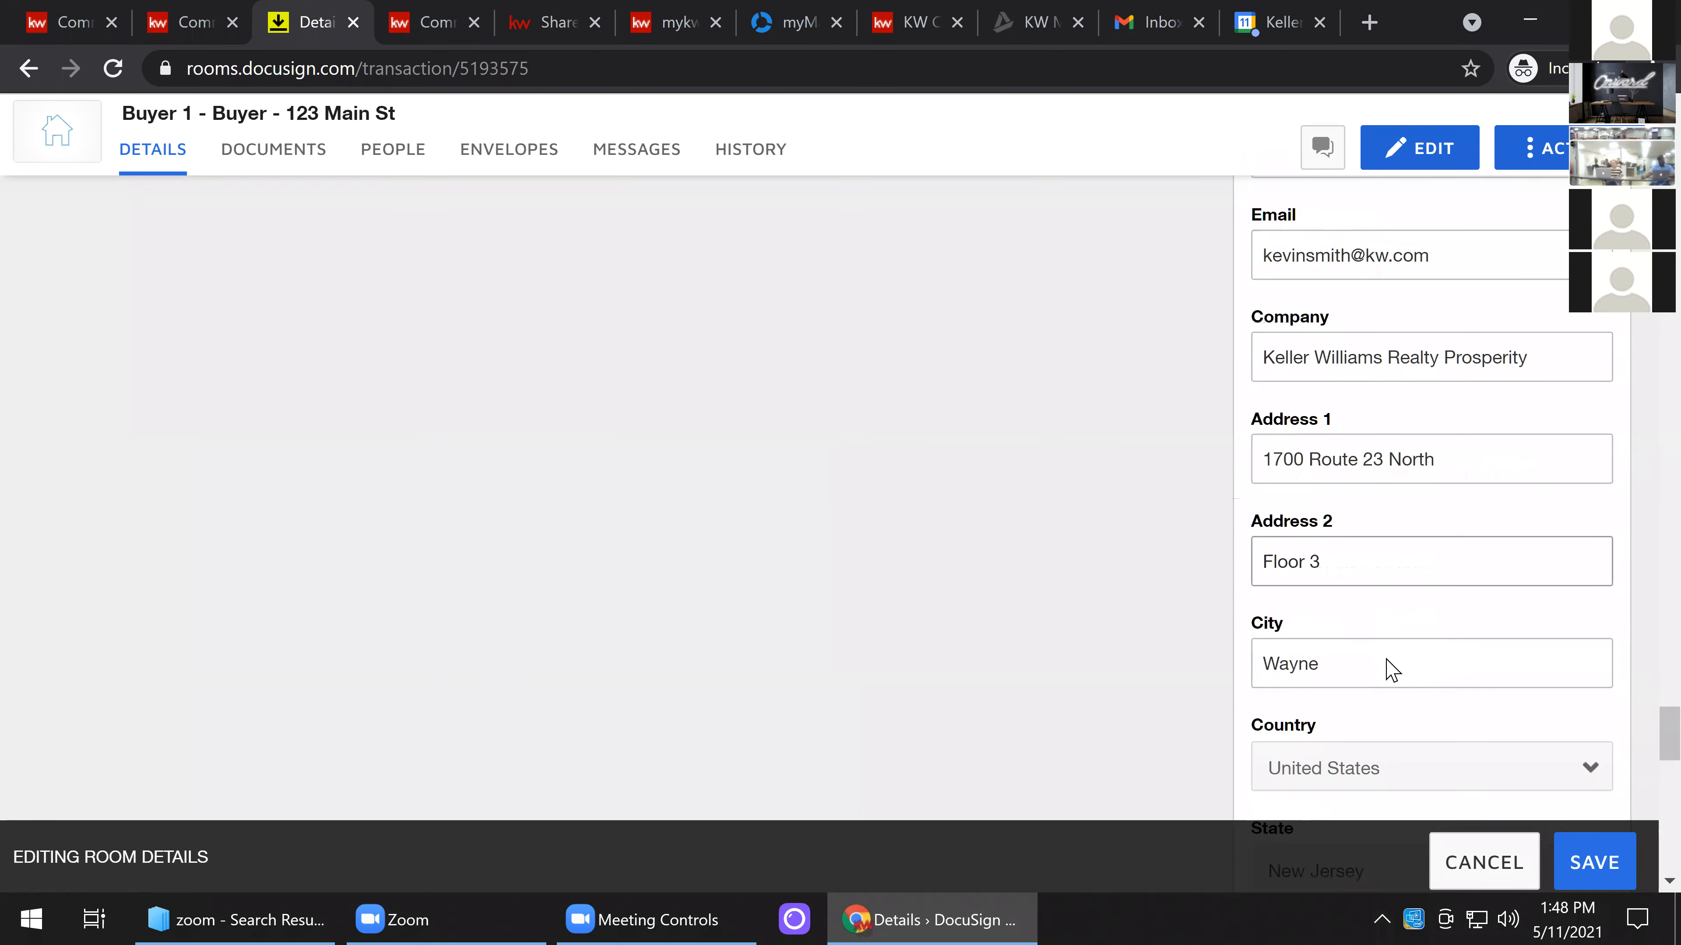
{"action": "scroll", "coordinate": [1388, 669], "scroll_direction": "down", "scroll_amount": 2}
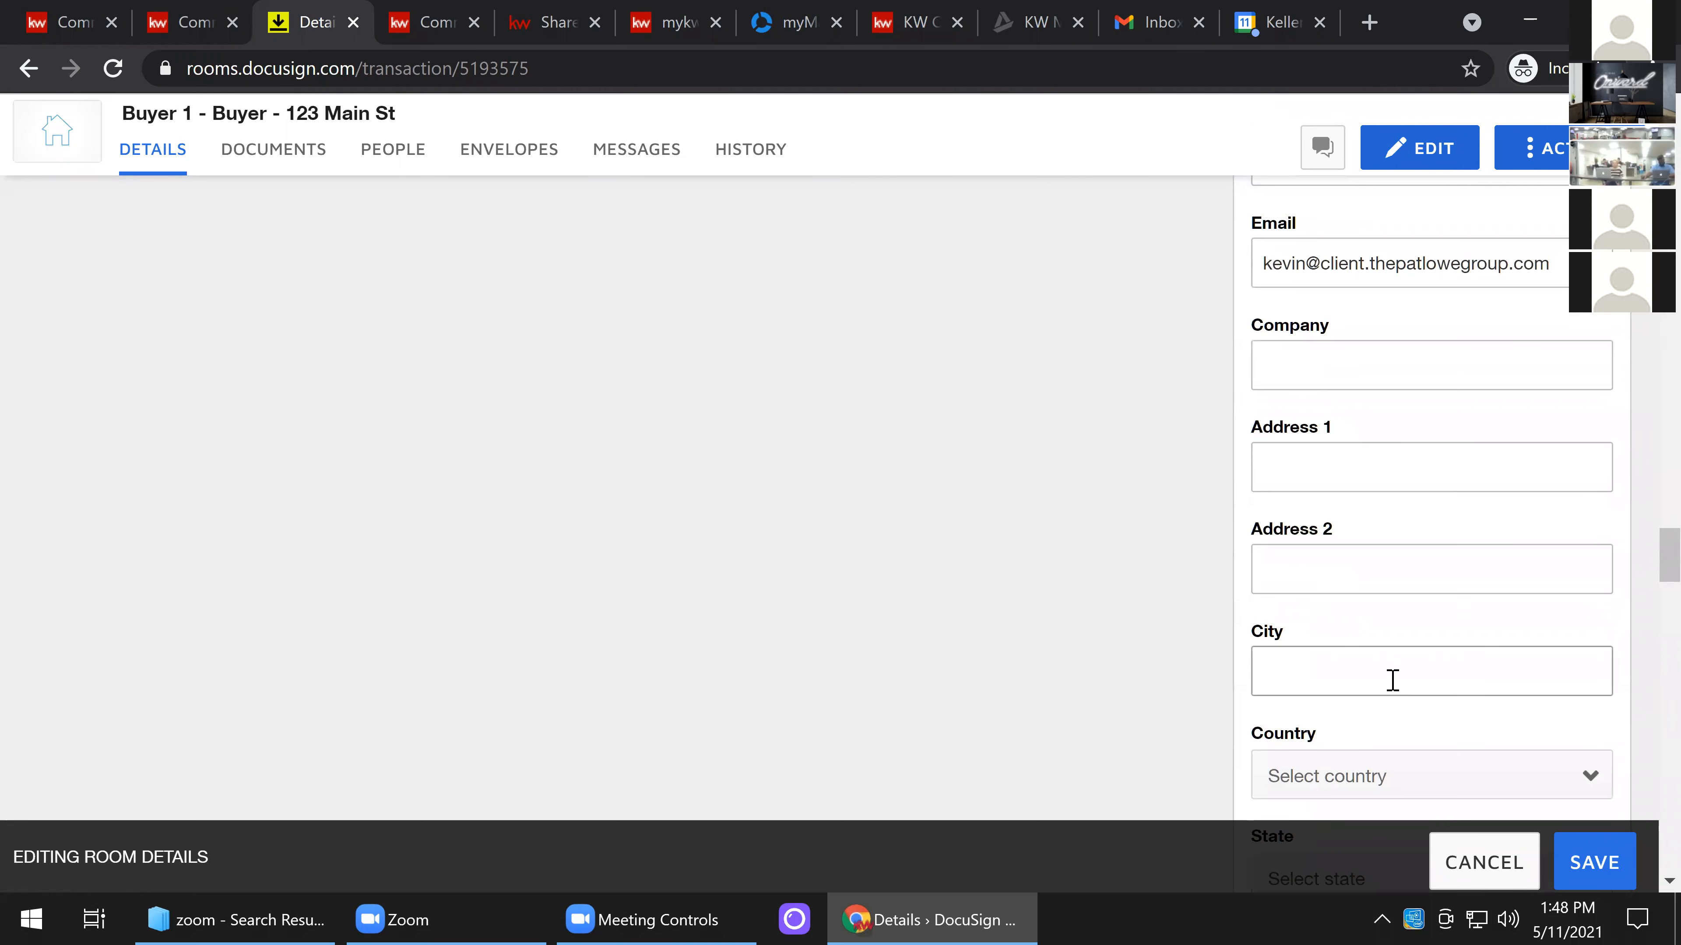
{"action": "scroll", "coordinate": [1393, 686], "scroll_direction": "up", "scroll_amount": 2}
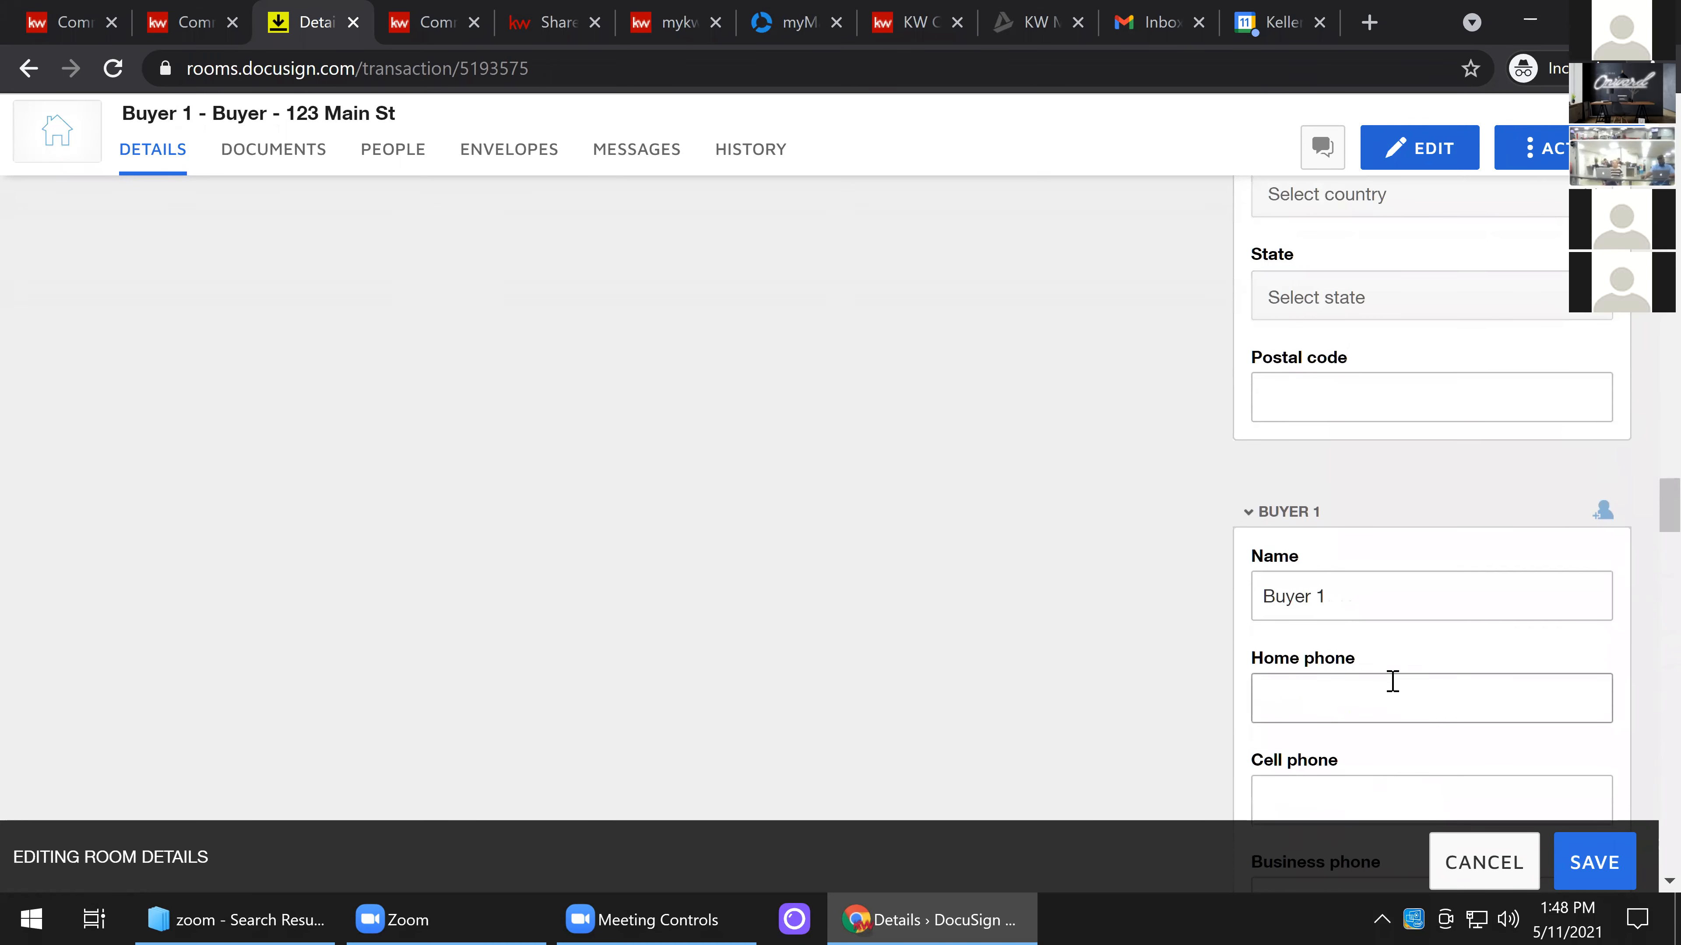
{"action": "scroll", "coordinate": [1394, 698], "scroll_direction": "up", "scroll_amount": 20}
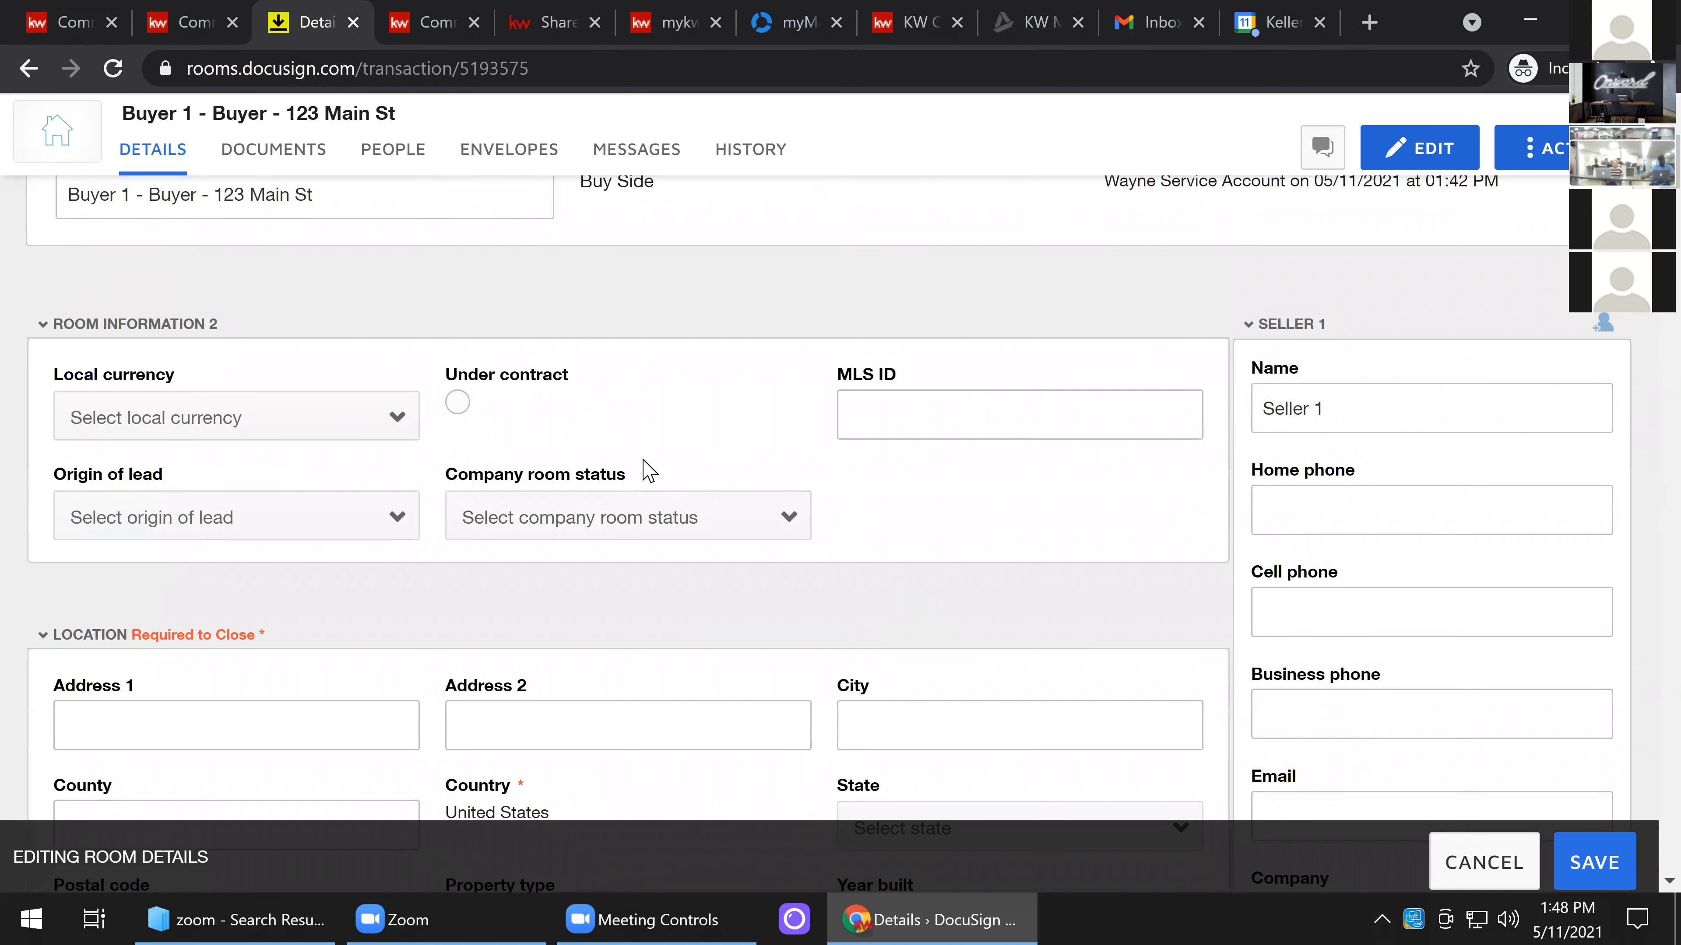
- Enter 123 Main St as Address 1 and Edison as the city
{"action": "scroll", "coordinate": [648, 471], "scroll_direction": "down", "scroll_amount": 1}
{"action": "scroll", "coordinate": [642, 474], "scroll_direction": "down", "scroll_amount": 1}
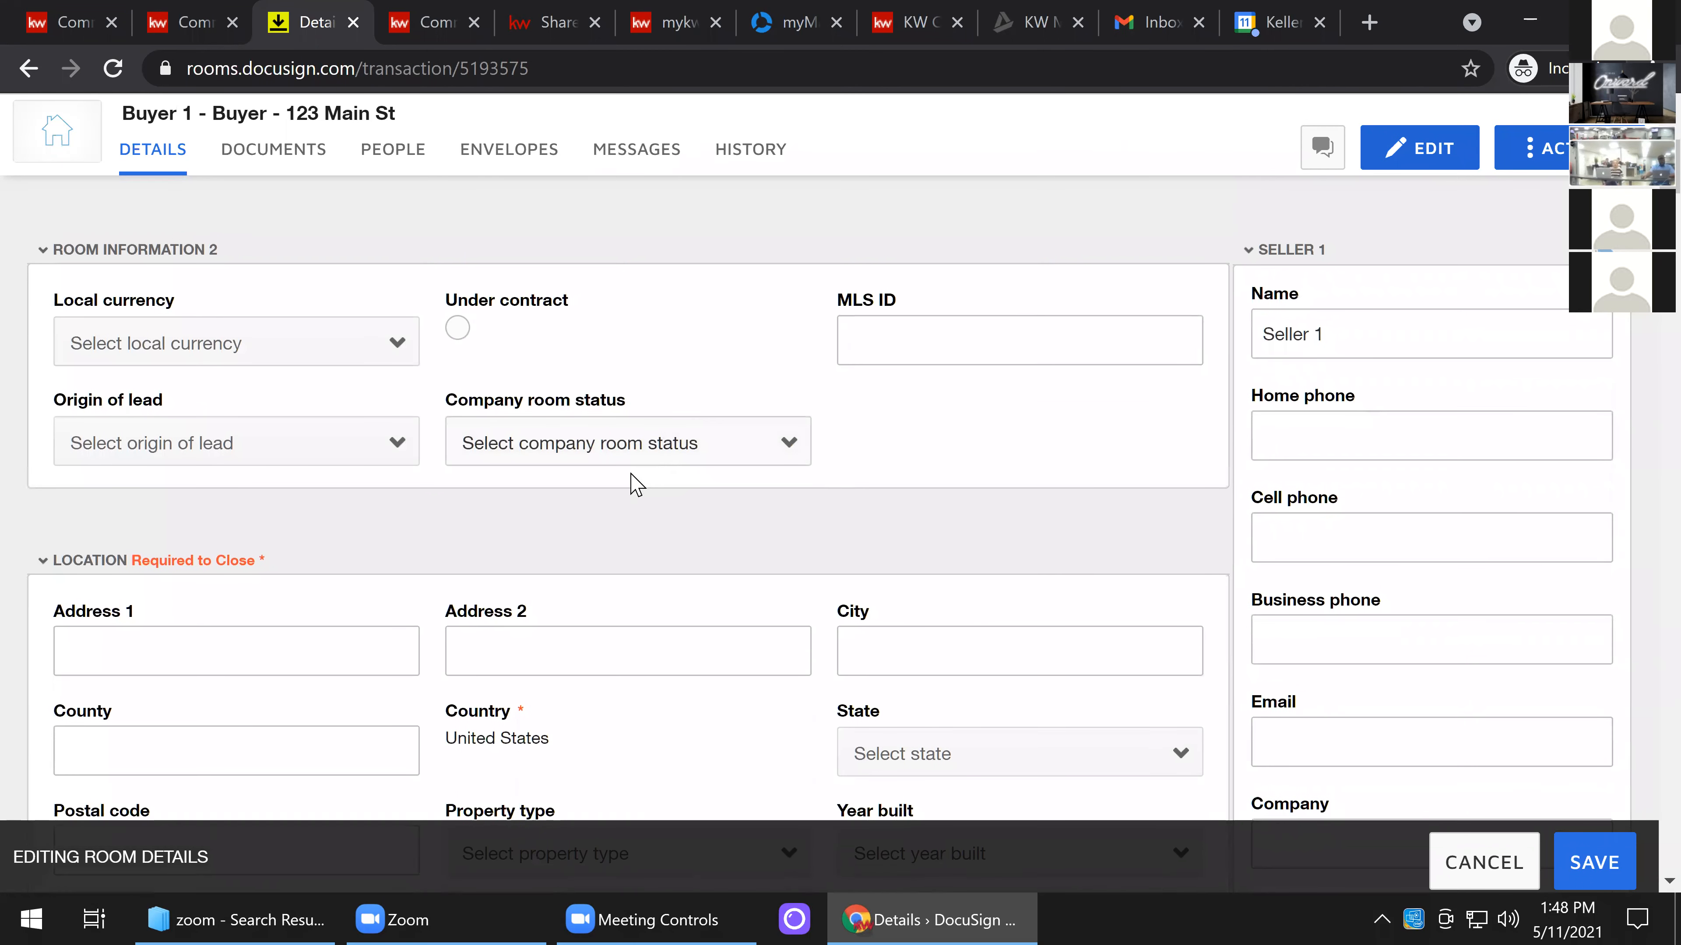
{"action": "left_click", "coordinate": [255, 616]}
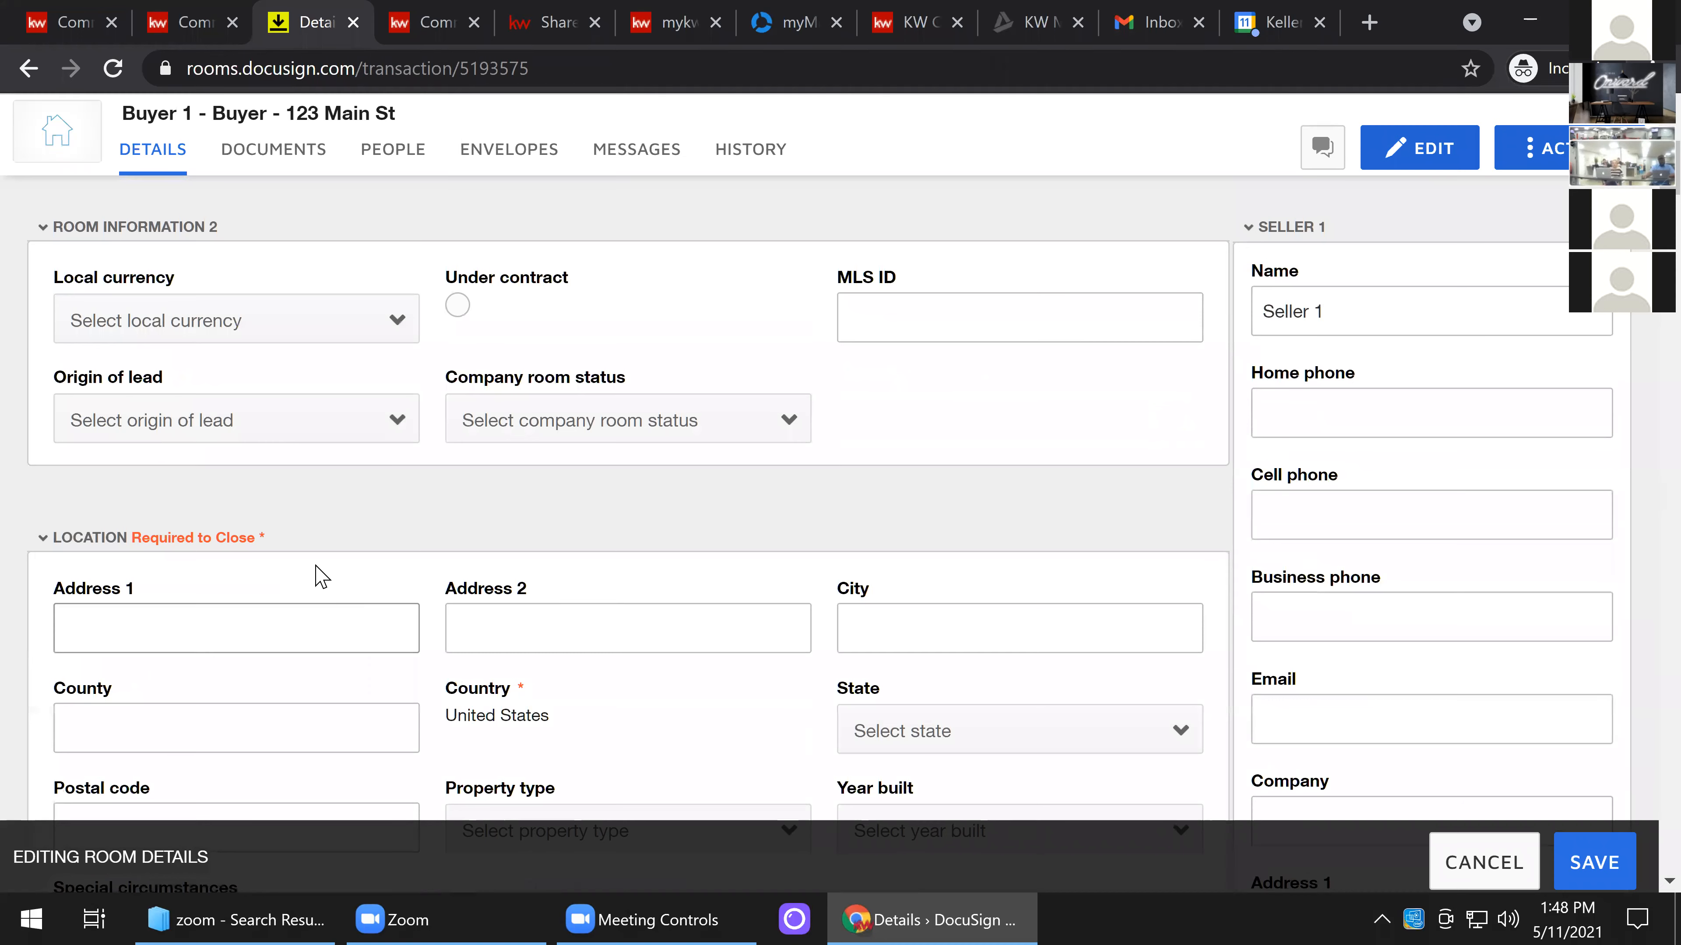
{"action": "scroll", "coordinate": [322, 576], "scroll_direction": "down", "scroll_amount": 1}
{"action": "type", "text": "123 Ma"}
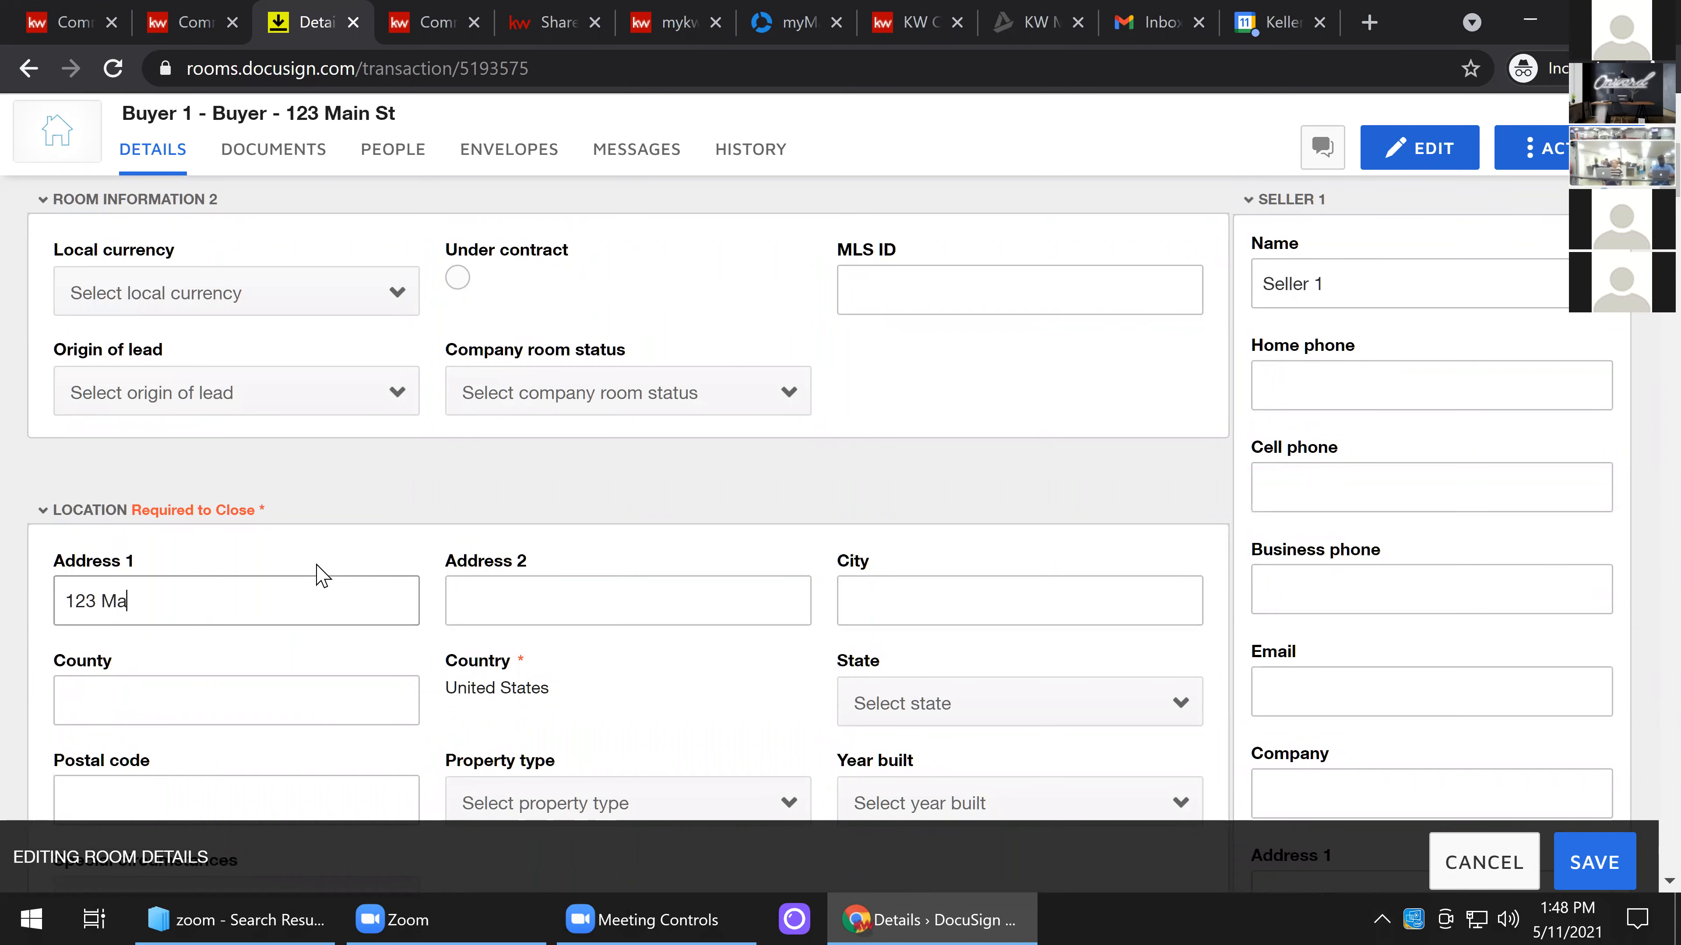
{"action": "type", "text": "in St"}
{"action": "left_click", "coordinate": [981, 597]}
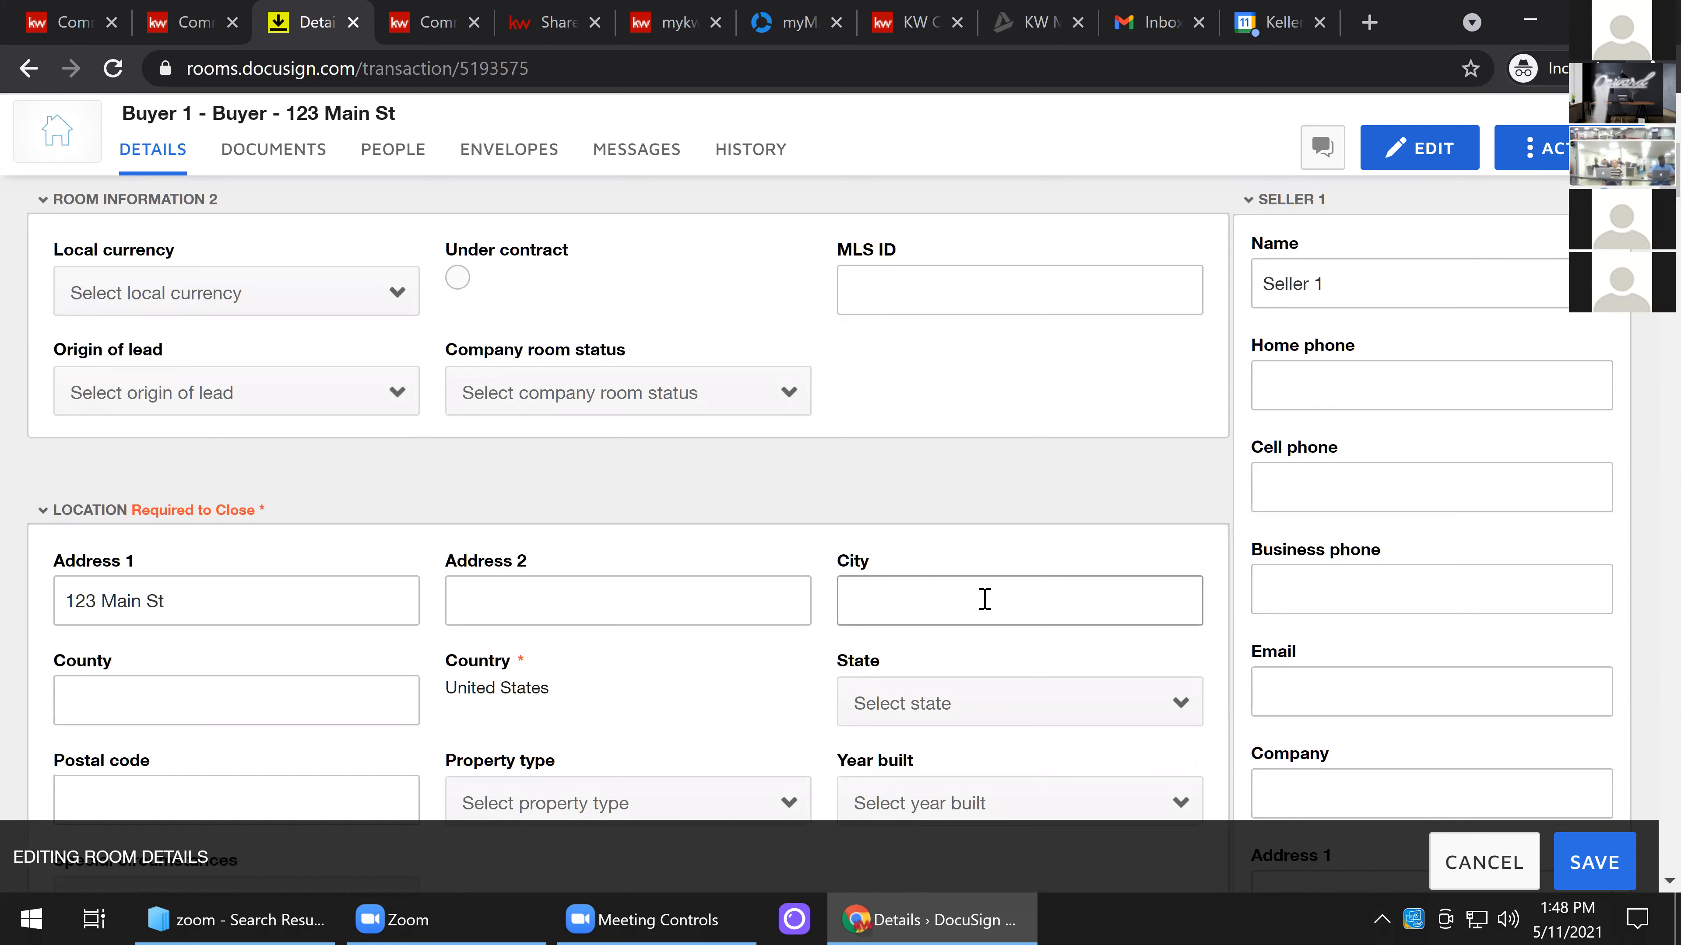
{"action": "type", "text": "Edison"}
- Set the state to New Jersey and county to Middlesex, leaving Postal code blank
{"action": "left_click", "coordinate": [117, 700]}
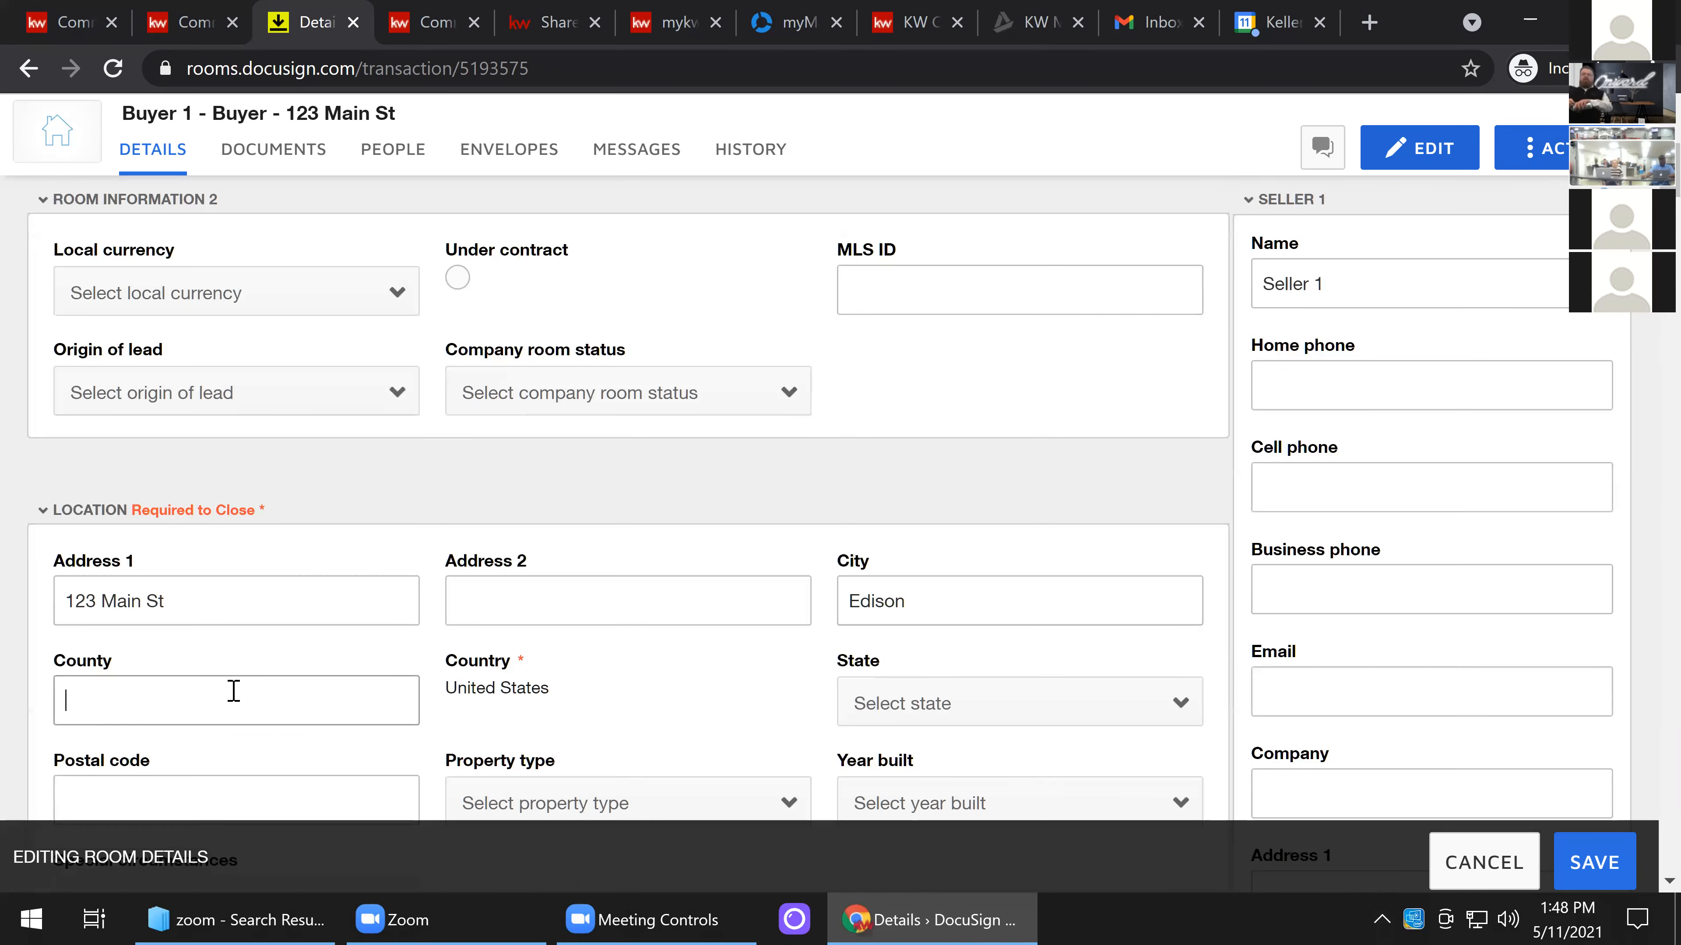
{"action": "scroll", "coordinate": [271, 682], "scroll_direction": "down", "scroll_amount": 3}
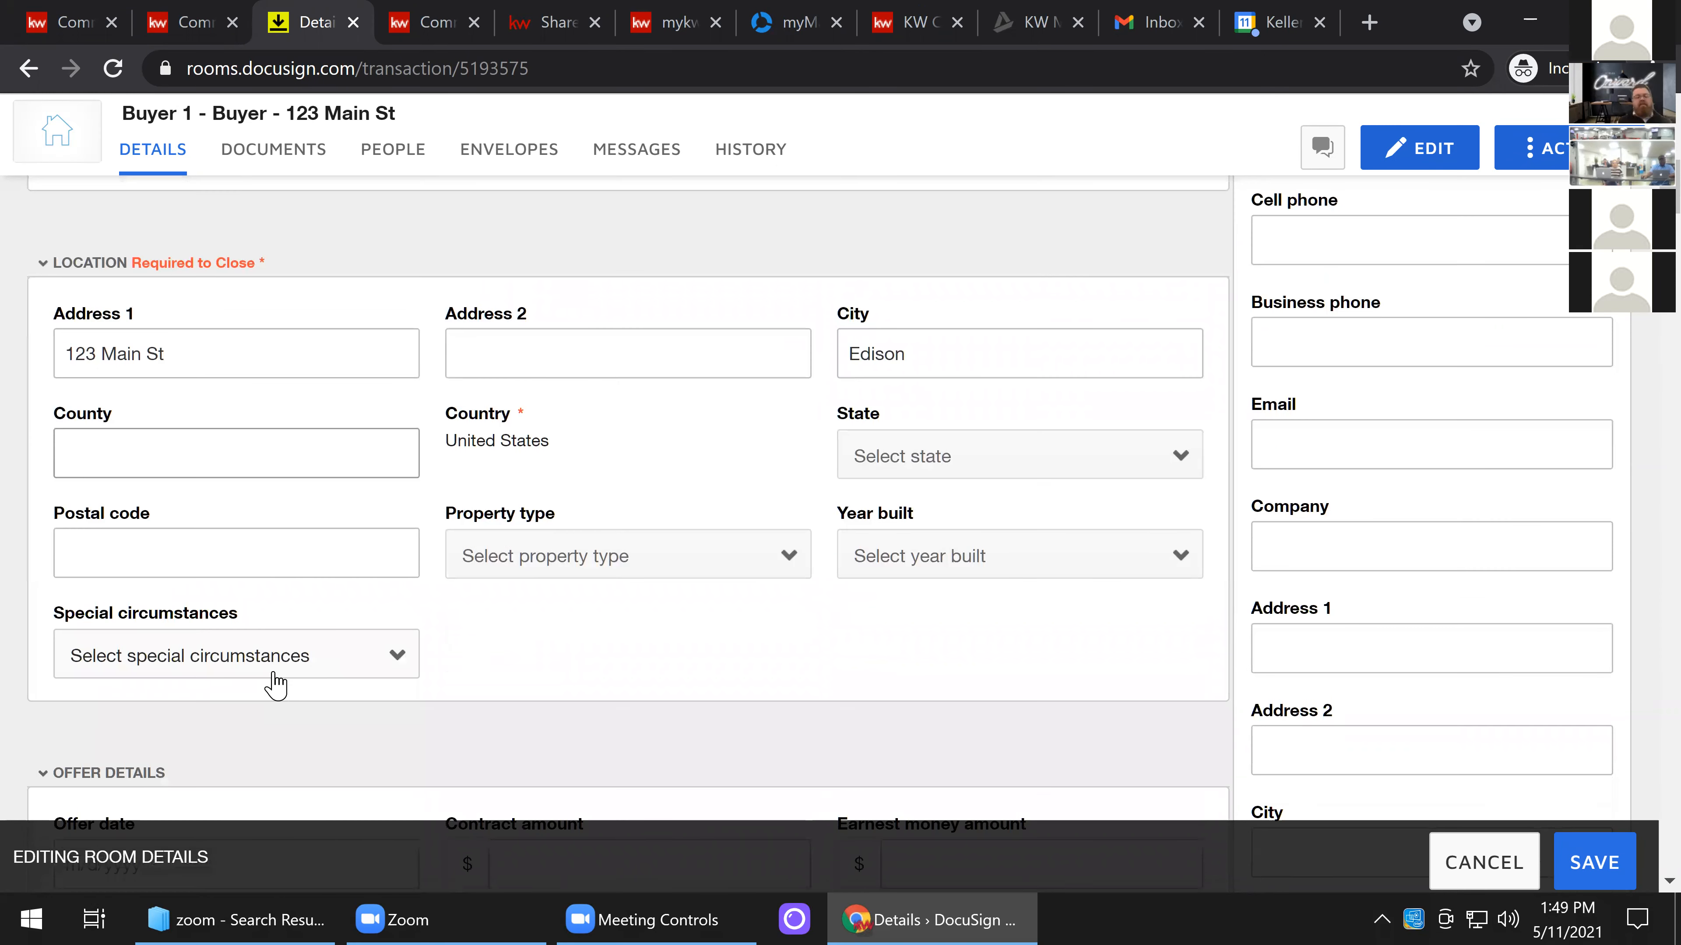
{"action": "left_click", "coordinate": [940, 455]}
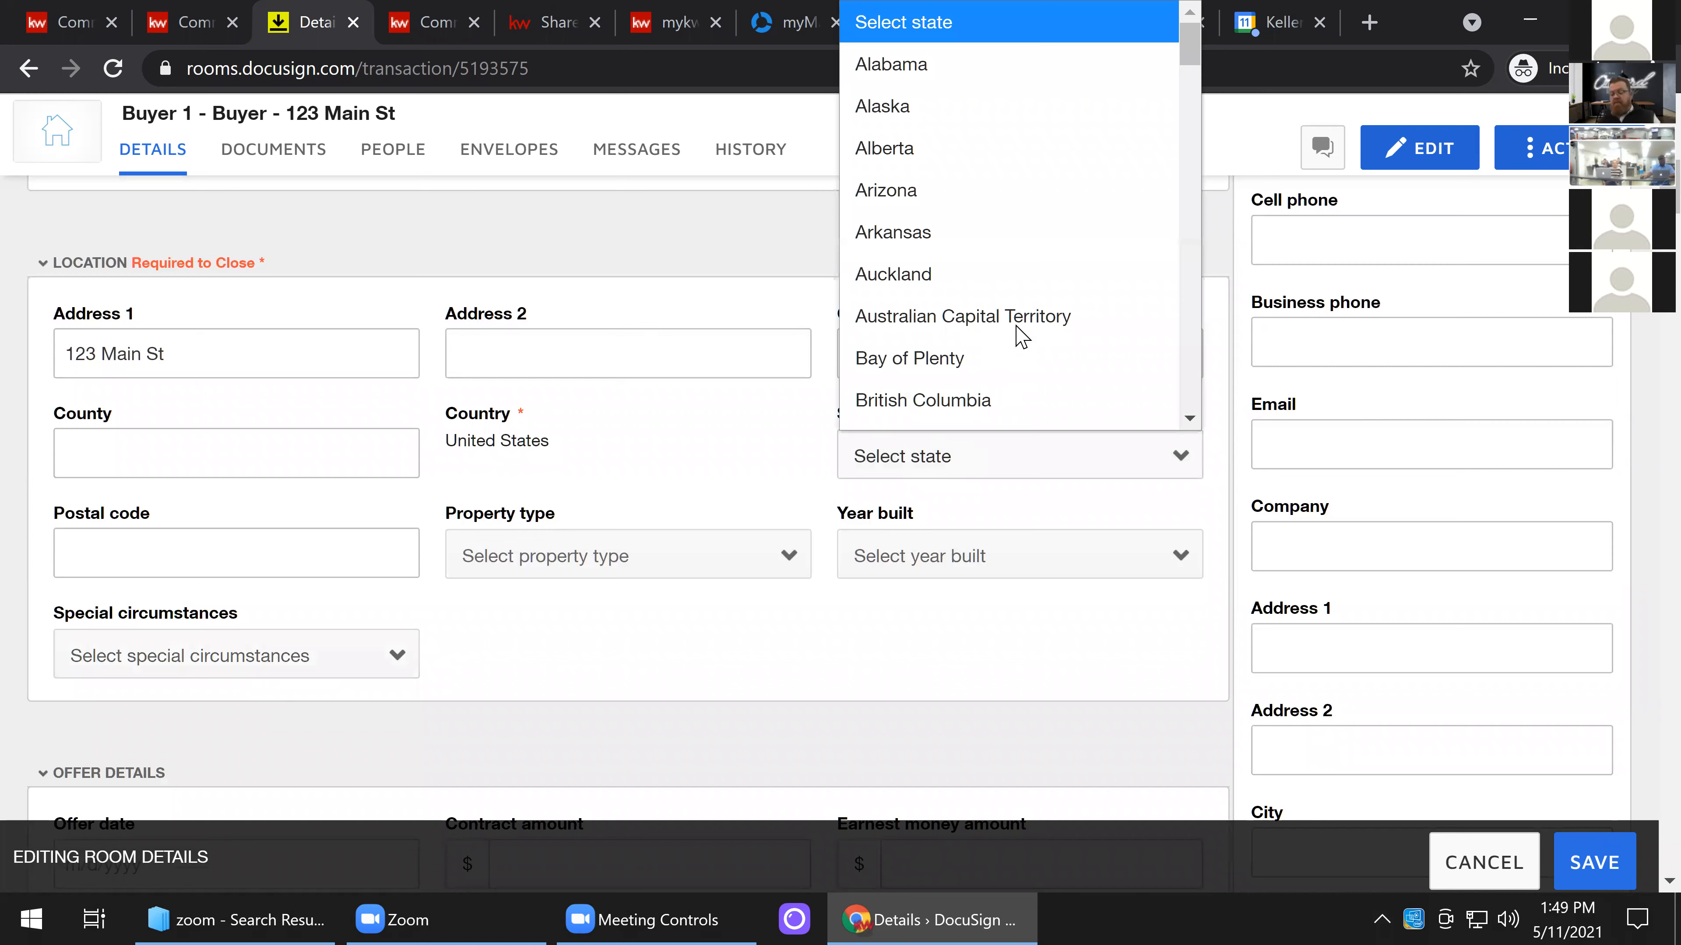
{"action": "scroll", "coordinate": [1002, 286], "scroll_direction": "down", "scroll_amount": 3}
{"action": "key", "text": "n"}
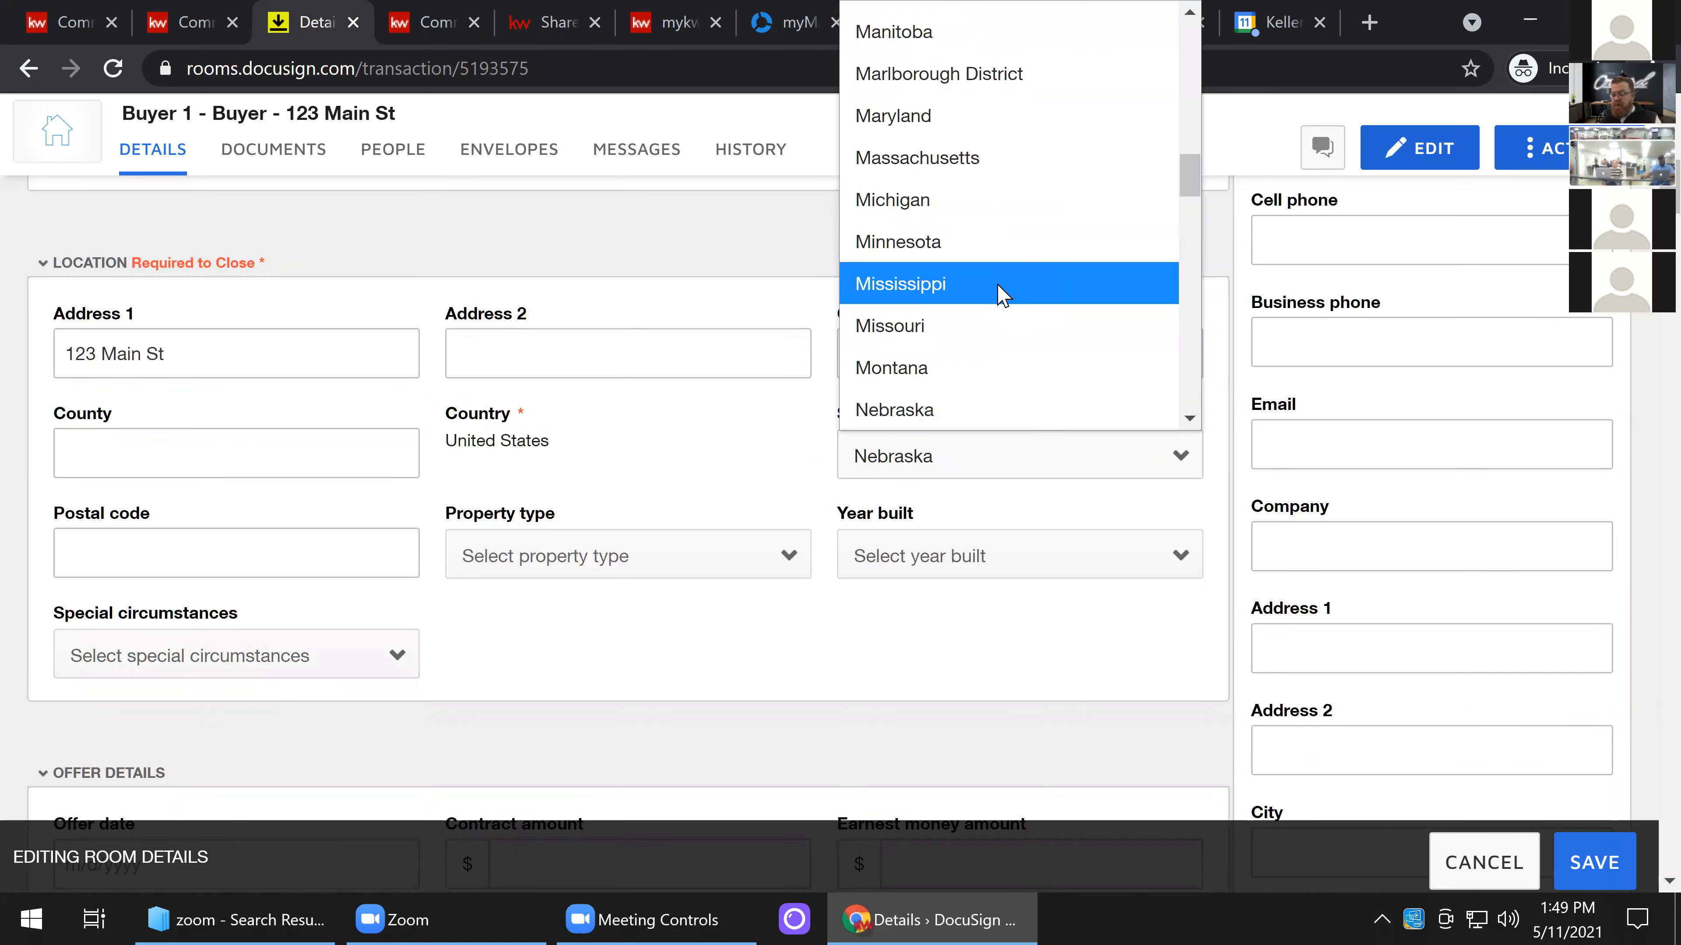
{"action": "scroll", "coordinate": [996, 313], "scroll_direction": "down", "scroll_amount": 3}
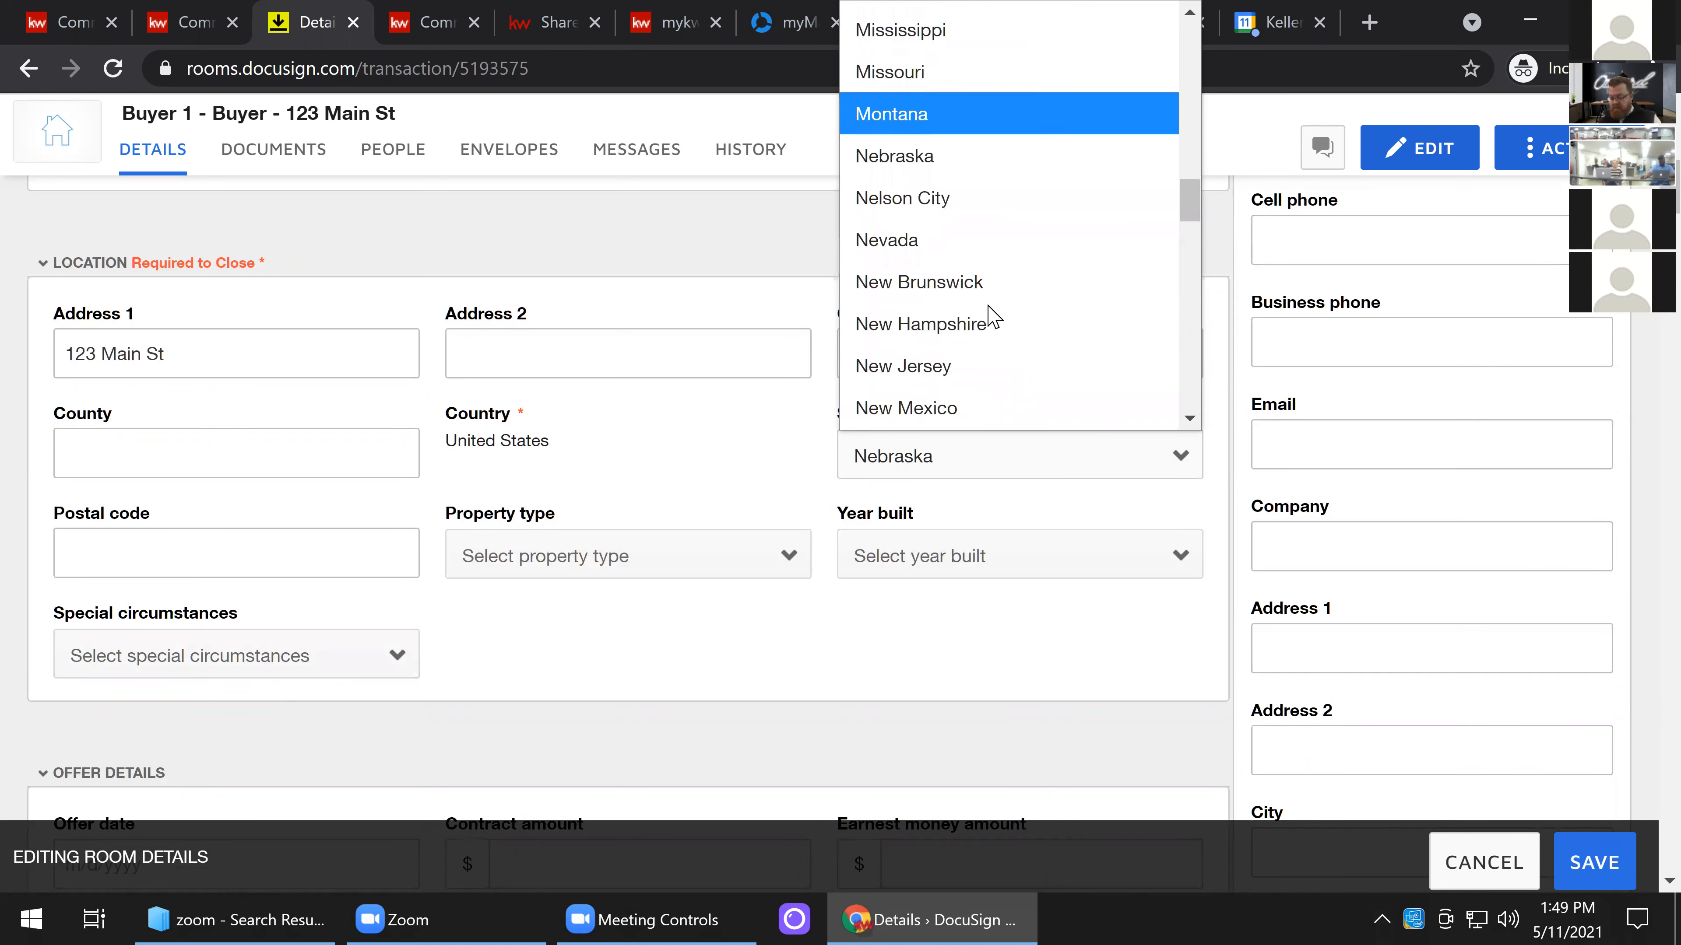
{"action": "left_click", "coordinate": [963, 364]}
{"action": "left_click", "coordinate": [159, 464]}
{"action": "type", "text": "Middl"}
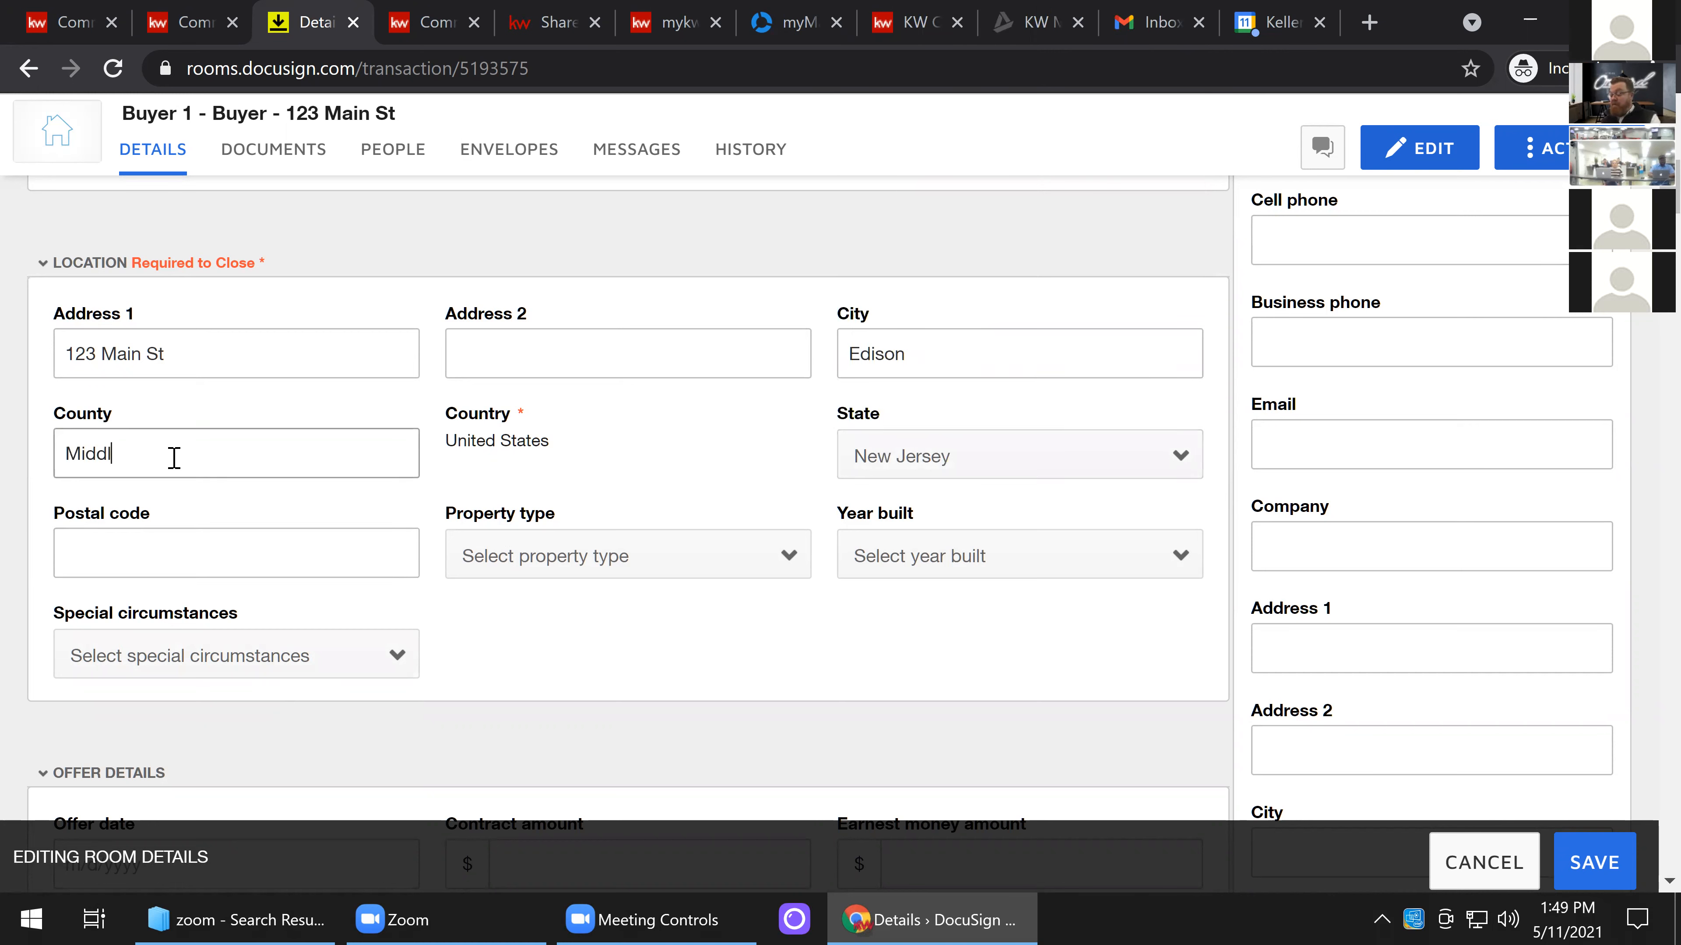
{"action": "type", "text": "esex"}
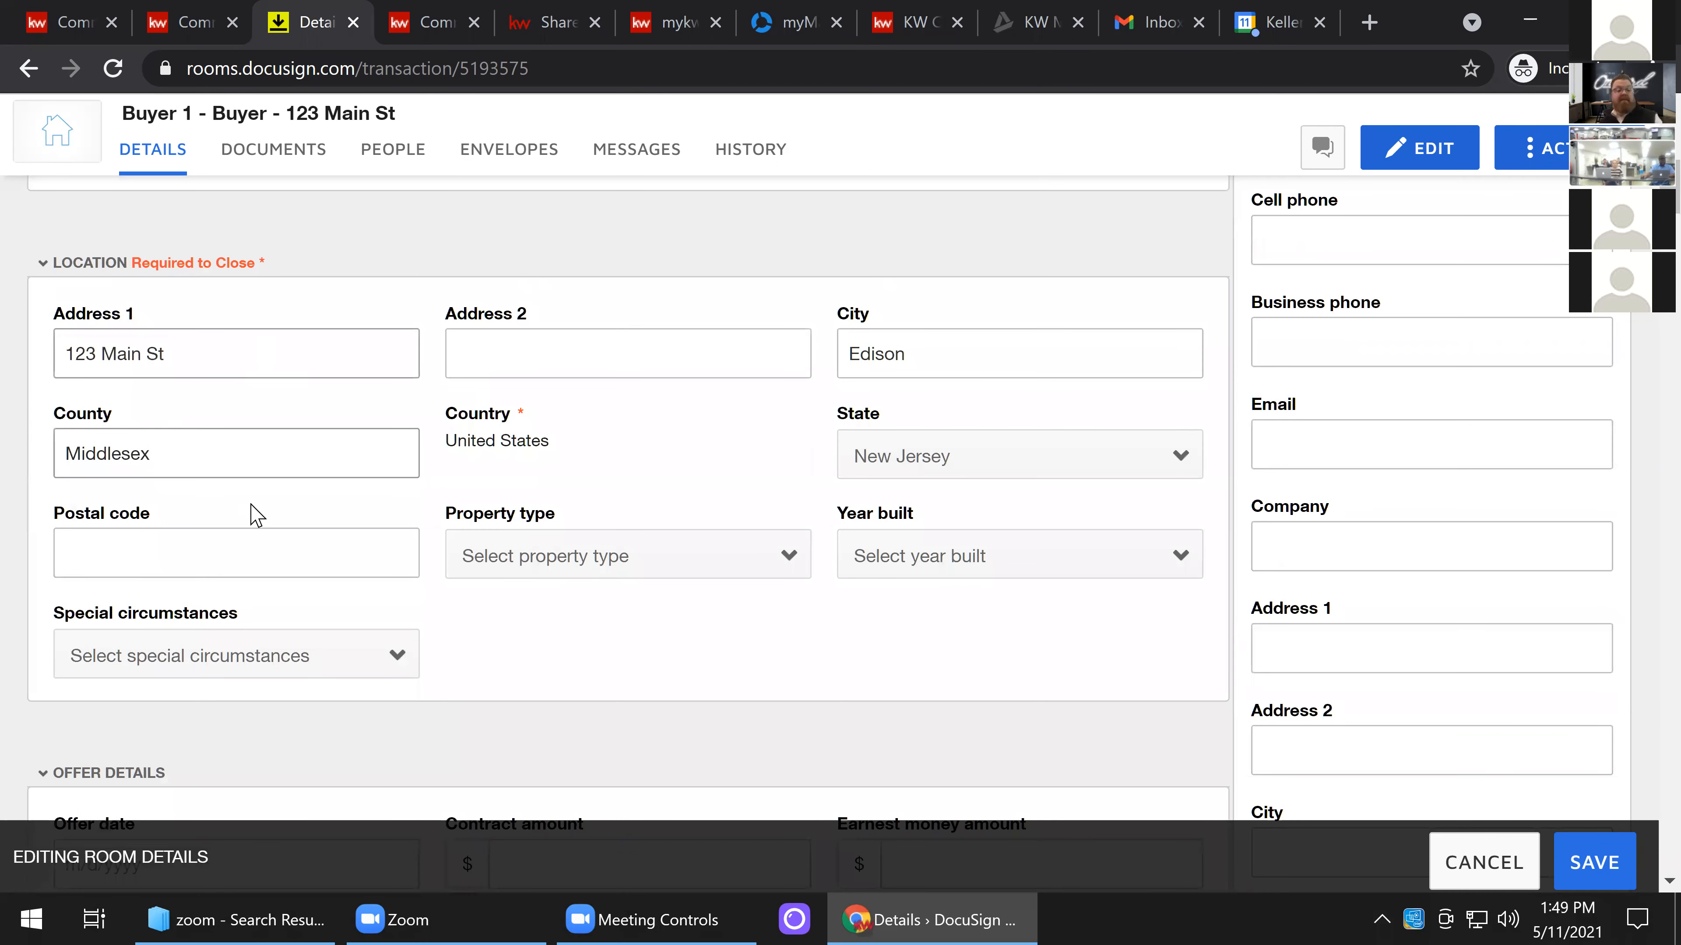
{"action": "left_click", "coordinate": [183, 549]}
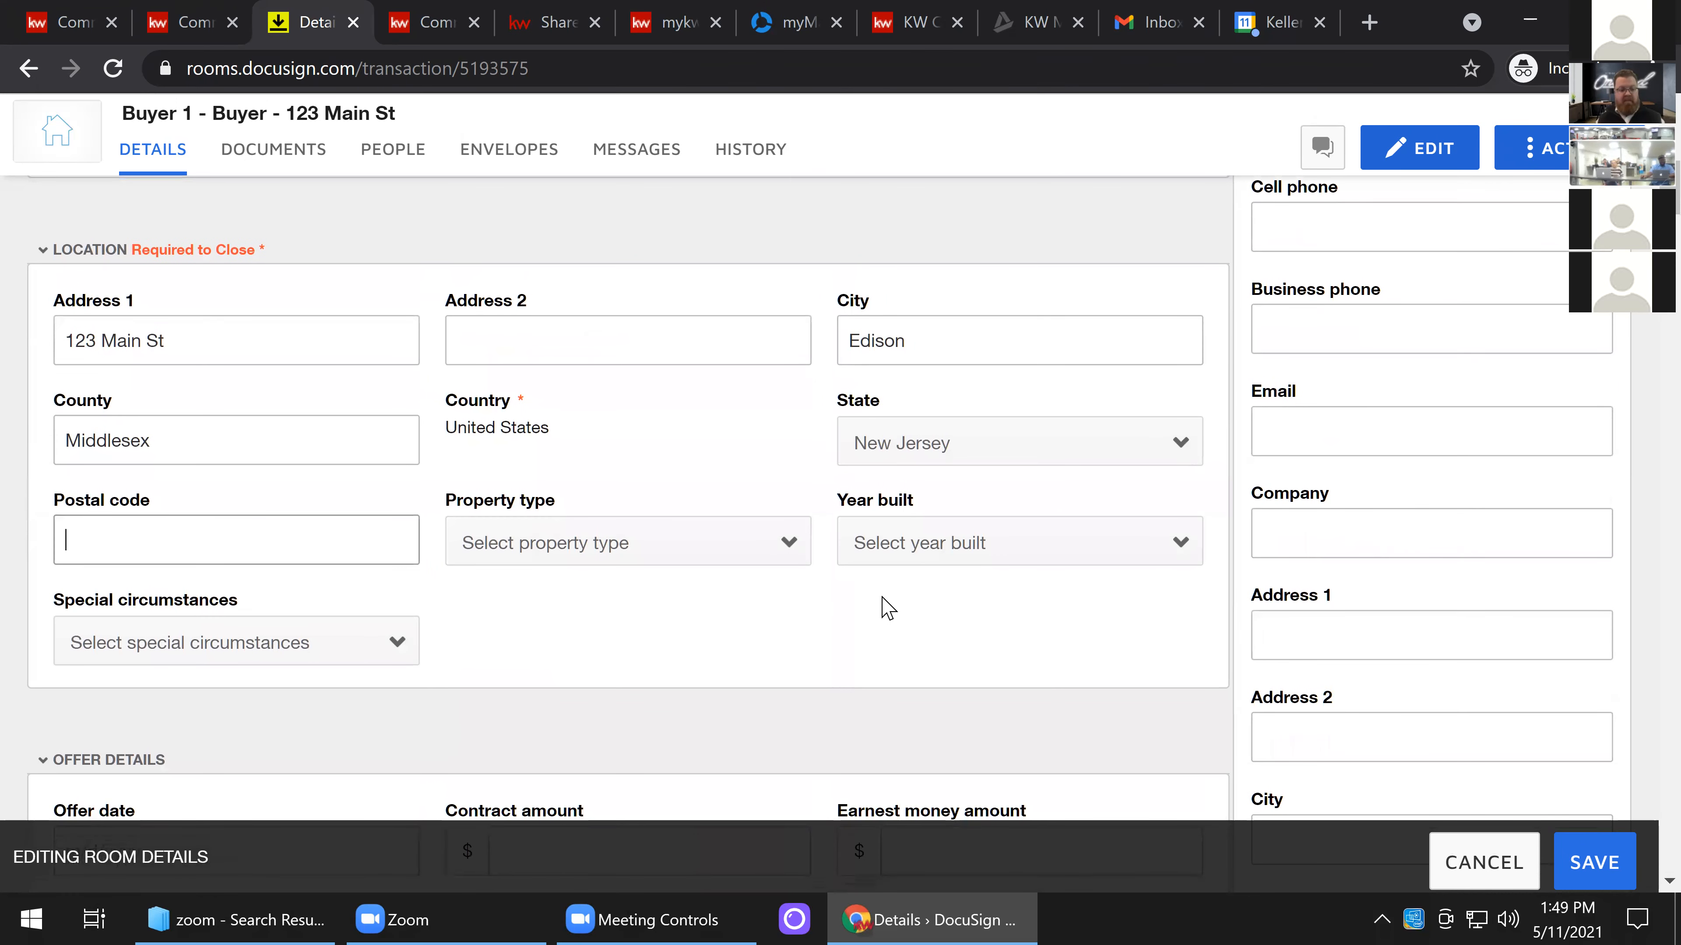
{"action": "left_click", "coordinate": [780, 619]}
{"action": "scroll", "coordinate": [780, 620], "scroll_direction": "down", "scroll_amount": 1}
{"action": "scroll", "coordinate": [785, 631], "scroll_direction": "down", "scroll_amount": 3}
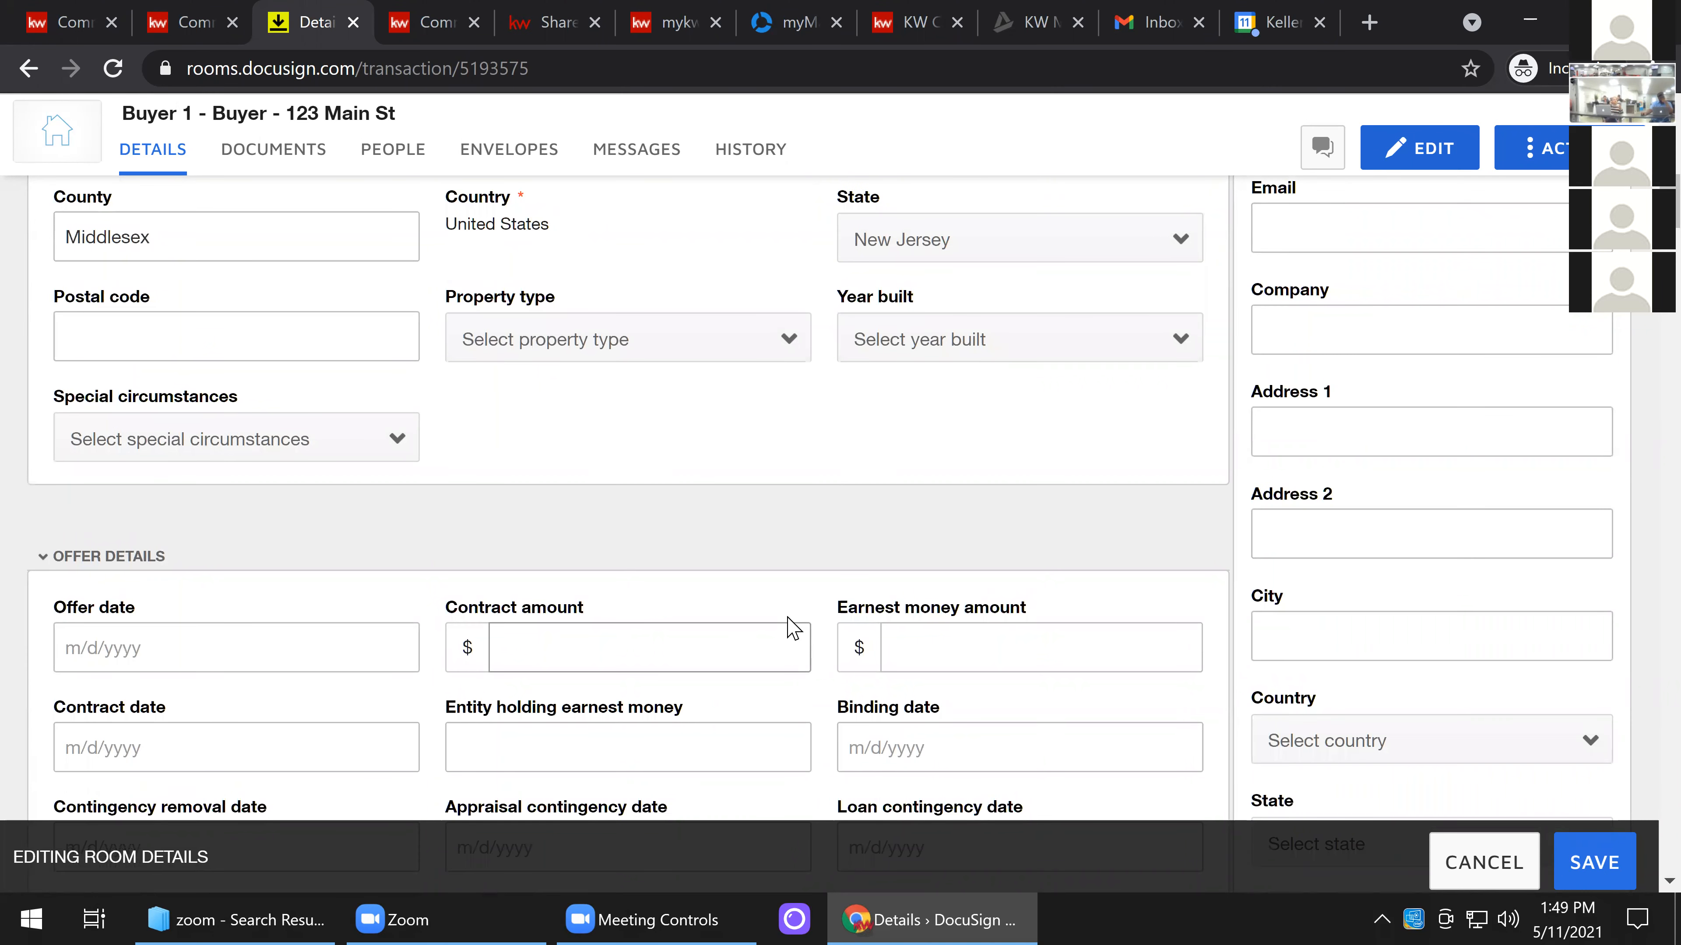
{"action": "scroll", "coordinate": [786, 625], "scroll_direction": "down", "scroll_amount": 1}
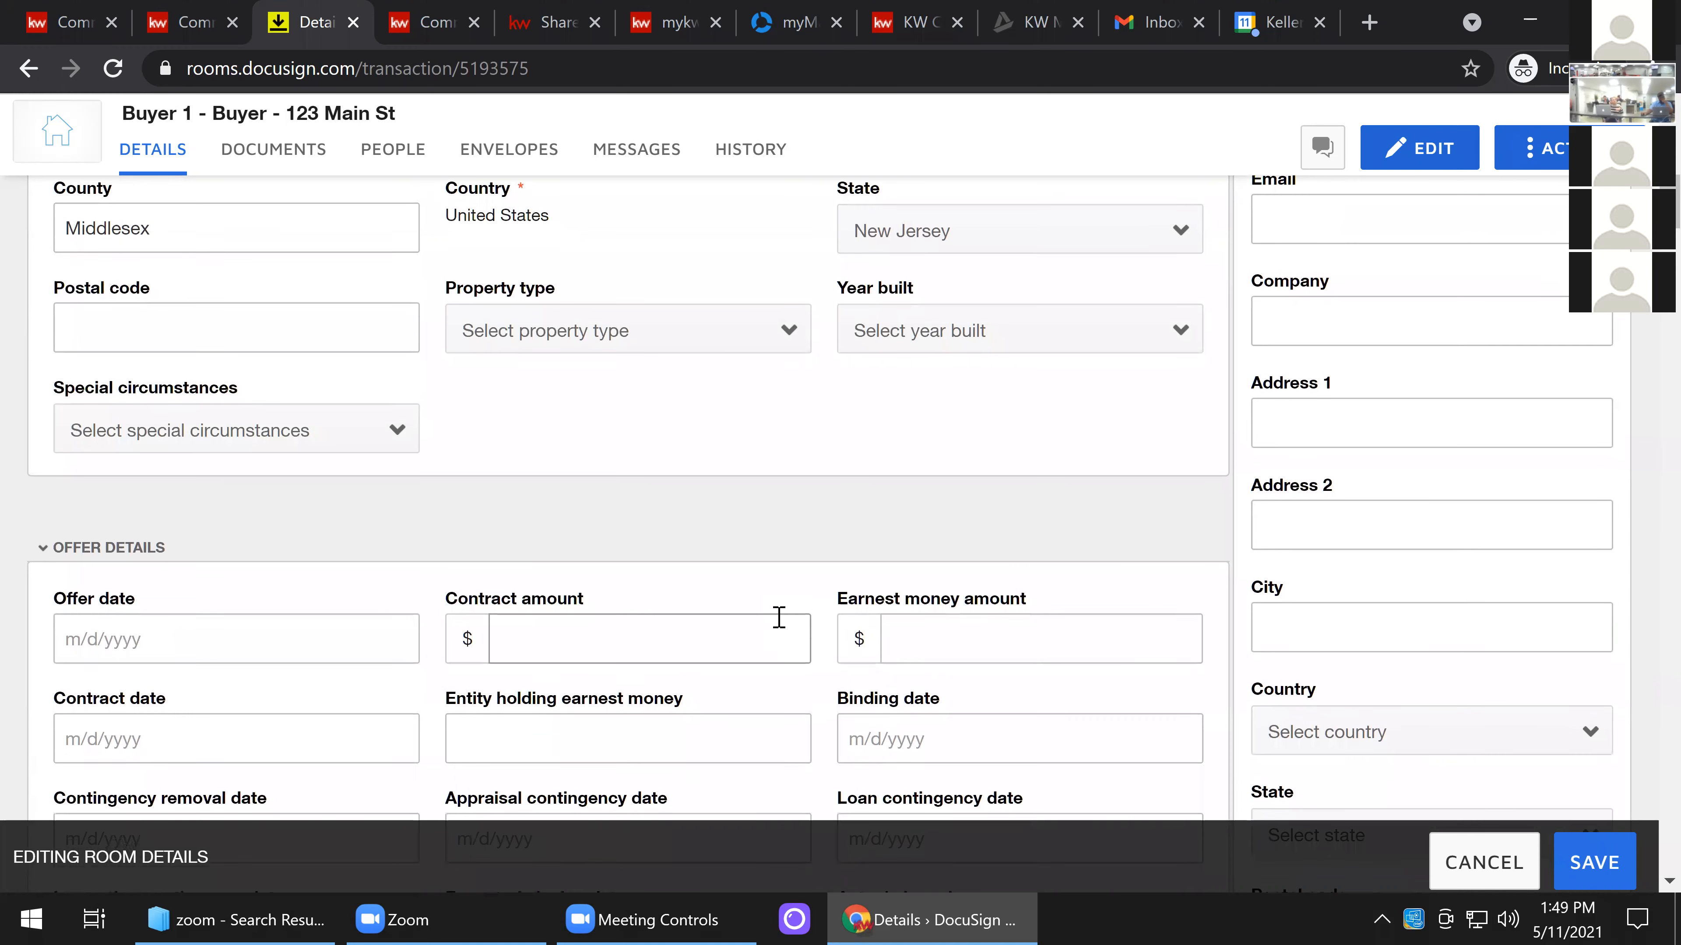
{"action": "scroll", "coordinate": [771, 620], "scroll_direction": "down", "scroll_amount": 2}
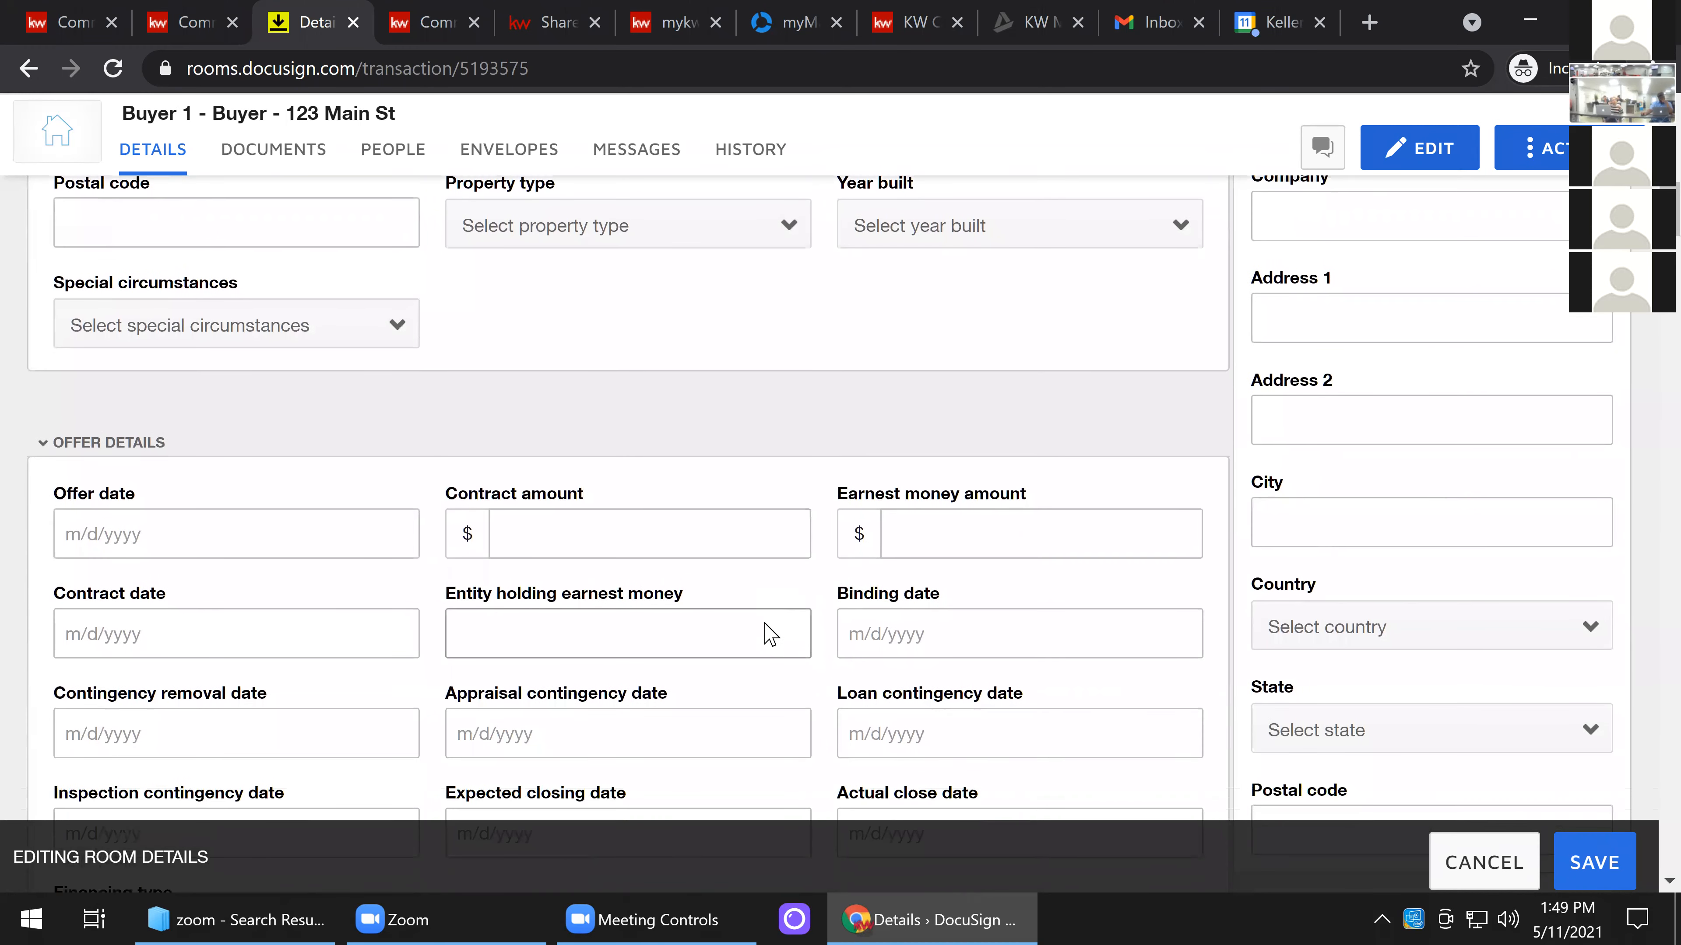
{"action": "scroll", "coordinate": [765, 623], "scroll_direction": "down", "scroll_amount": 2}
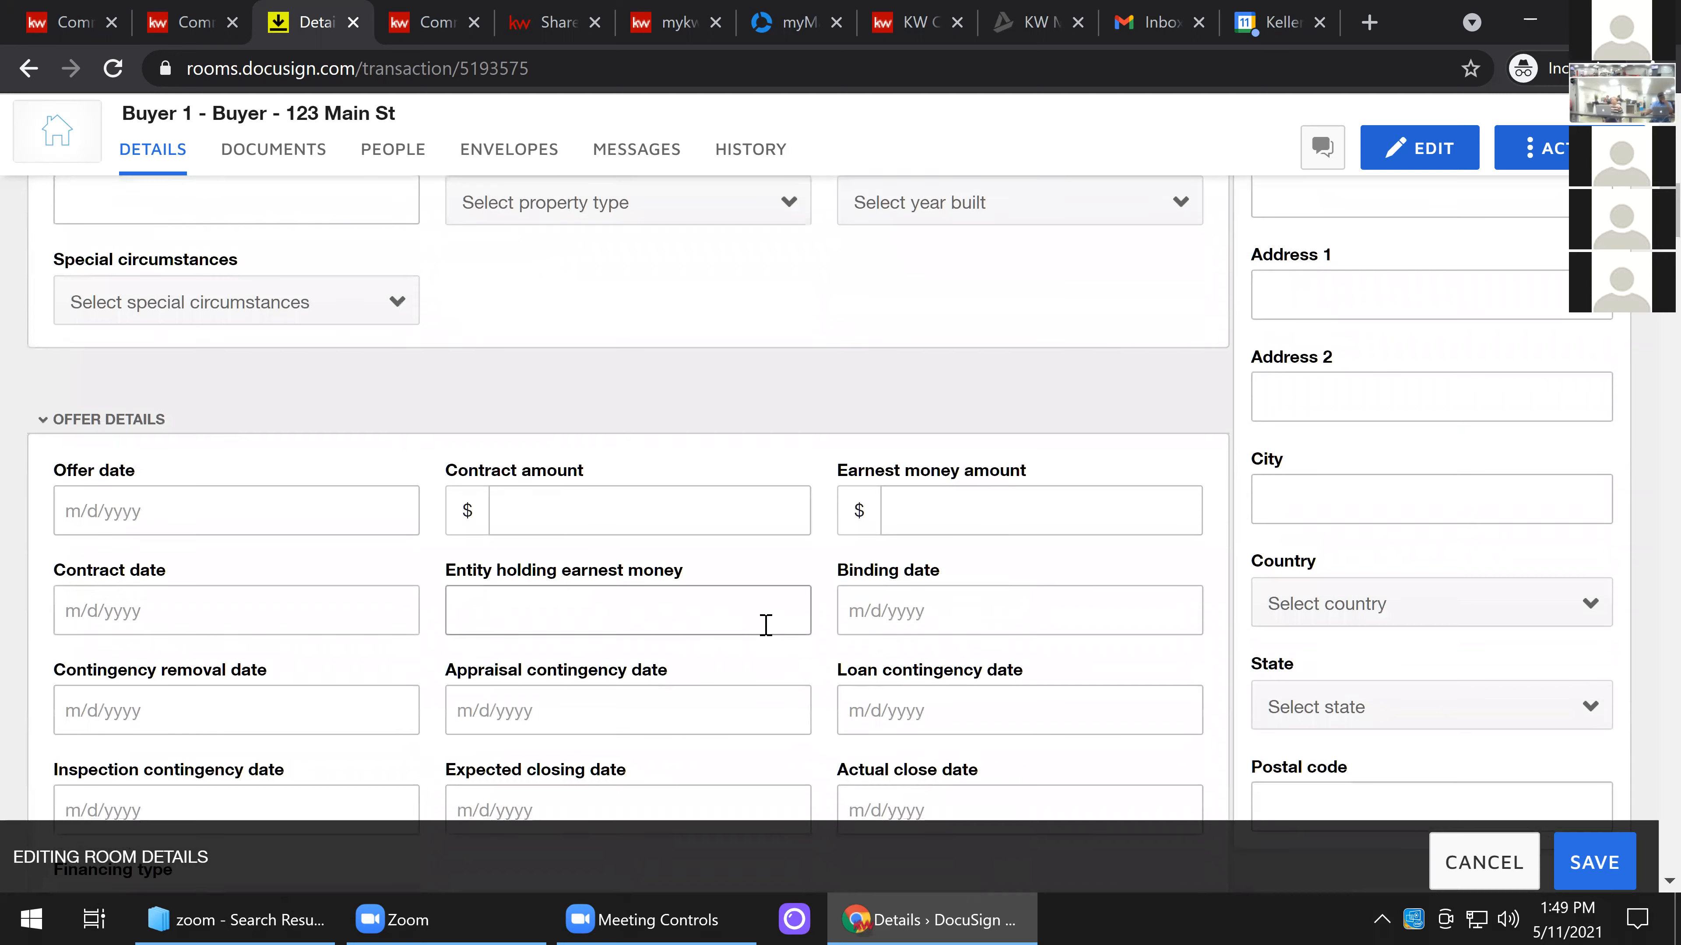
{"action": "scroll", "coordinate": [765, 637], "scroll_direction": "down", "scroll_amount": 1}
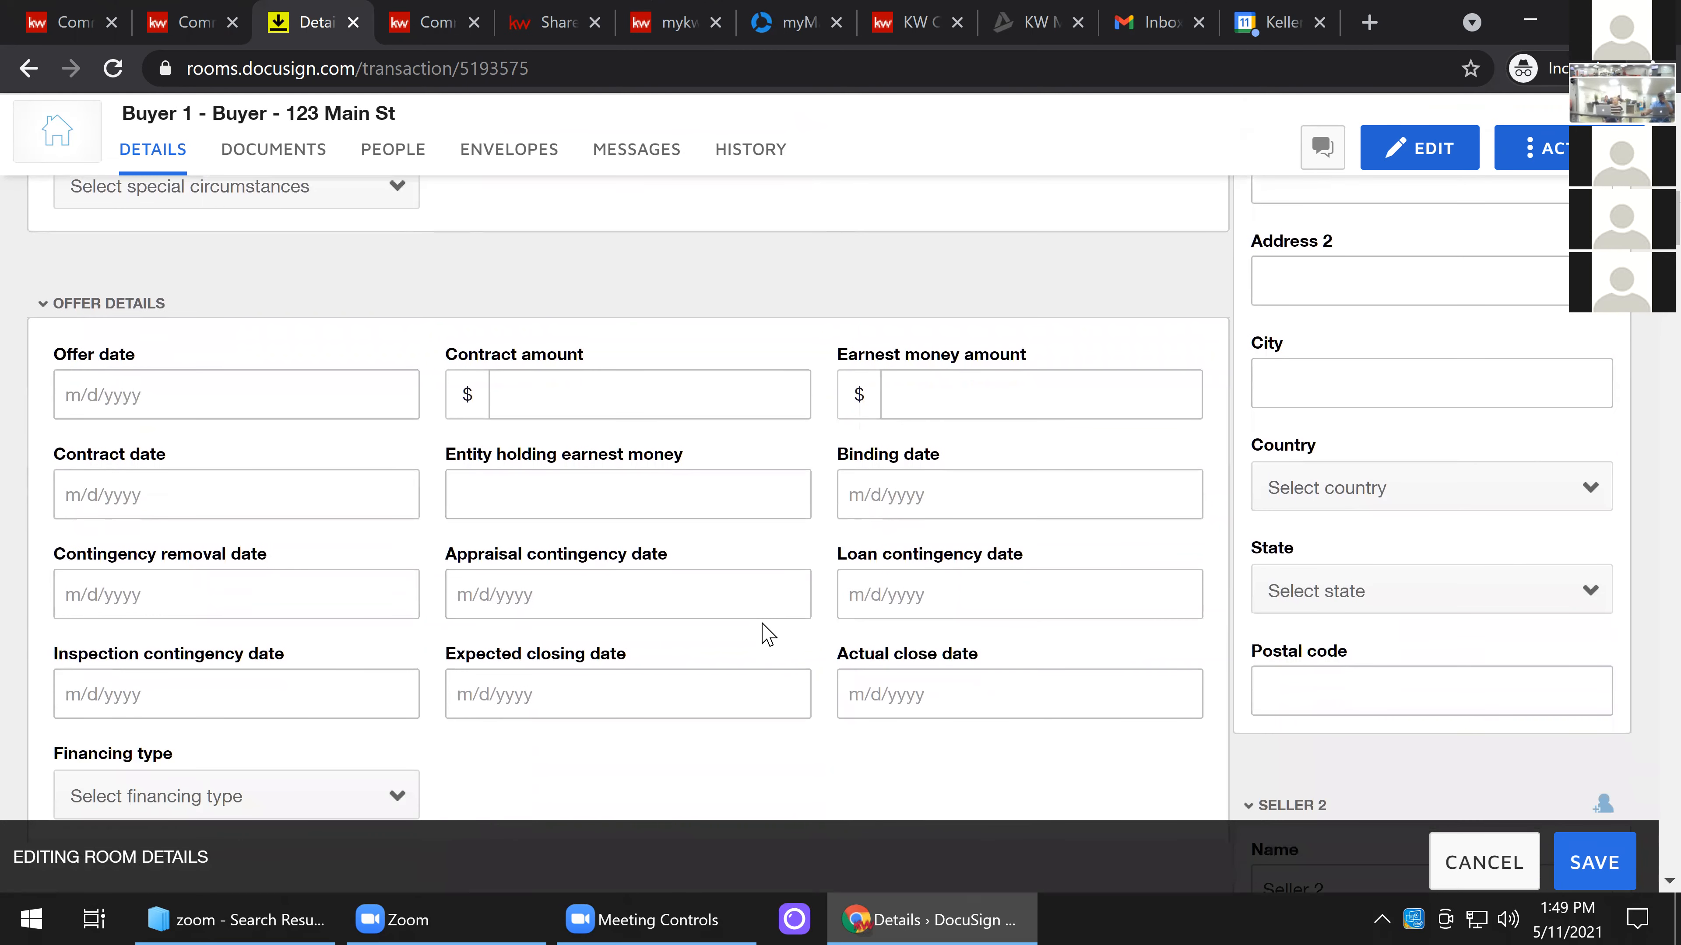
{"action": "scroll", "coordinate": [768, 636], "scroll_direction": "down", "scroll_amount": 1}
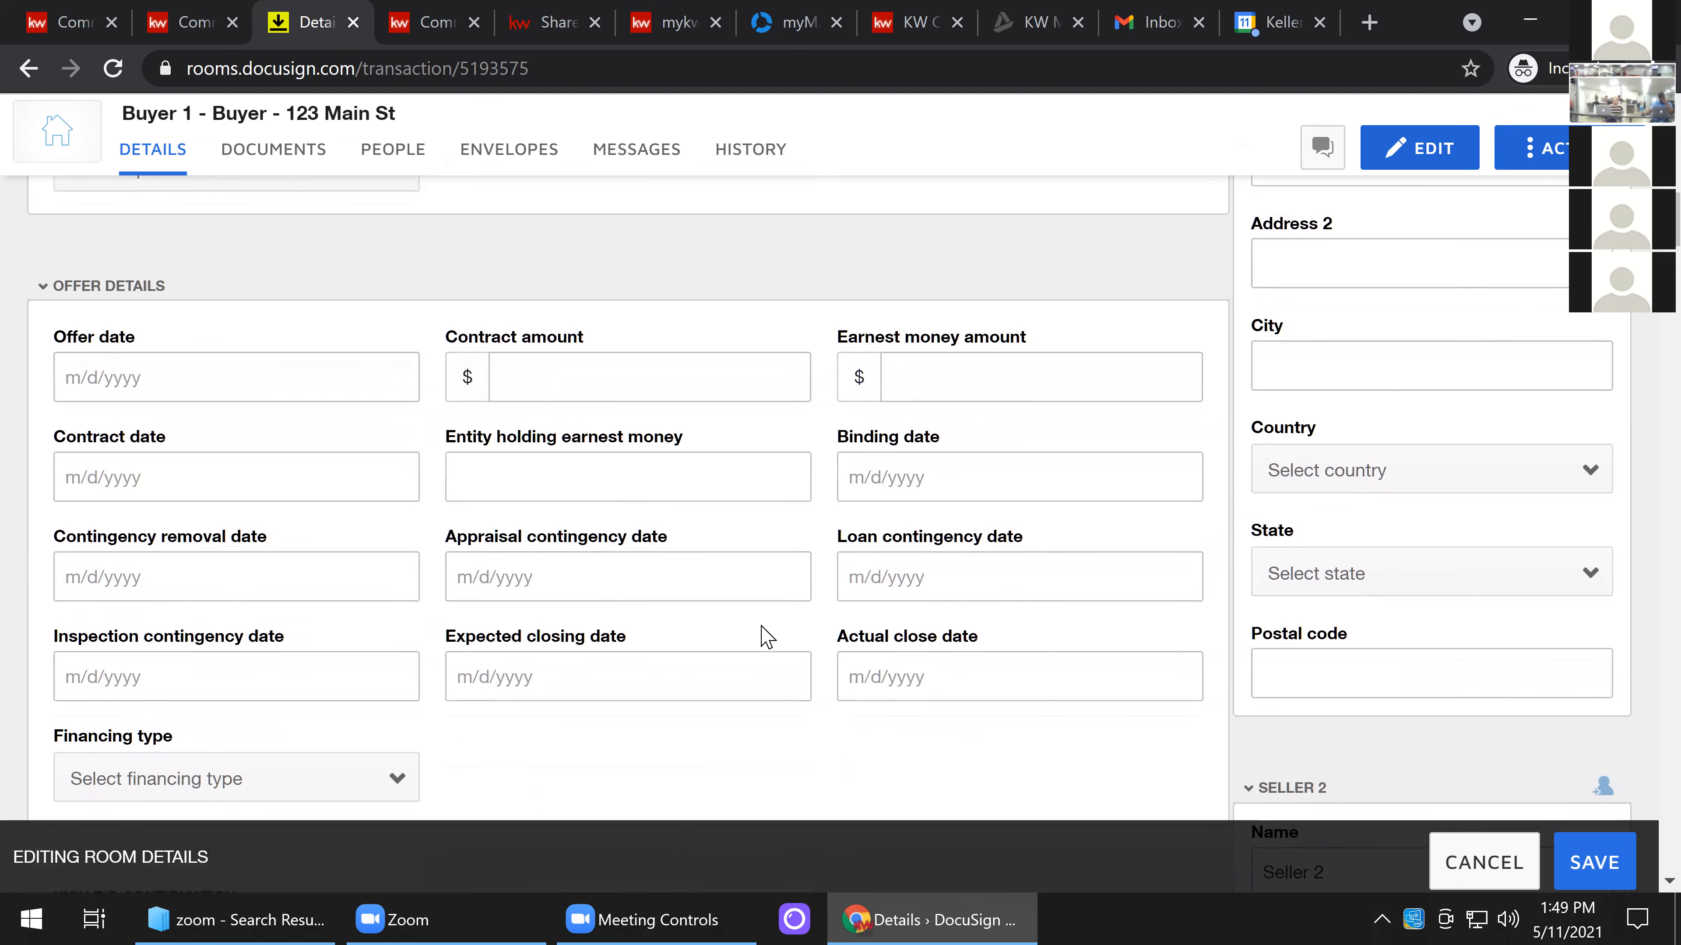
{"action": "scroll", "coordinate": [767, 637], "scroll_direction": "down", "scroll_amount": 4}
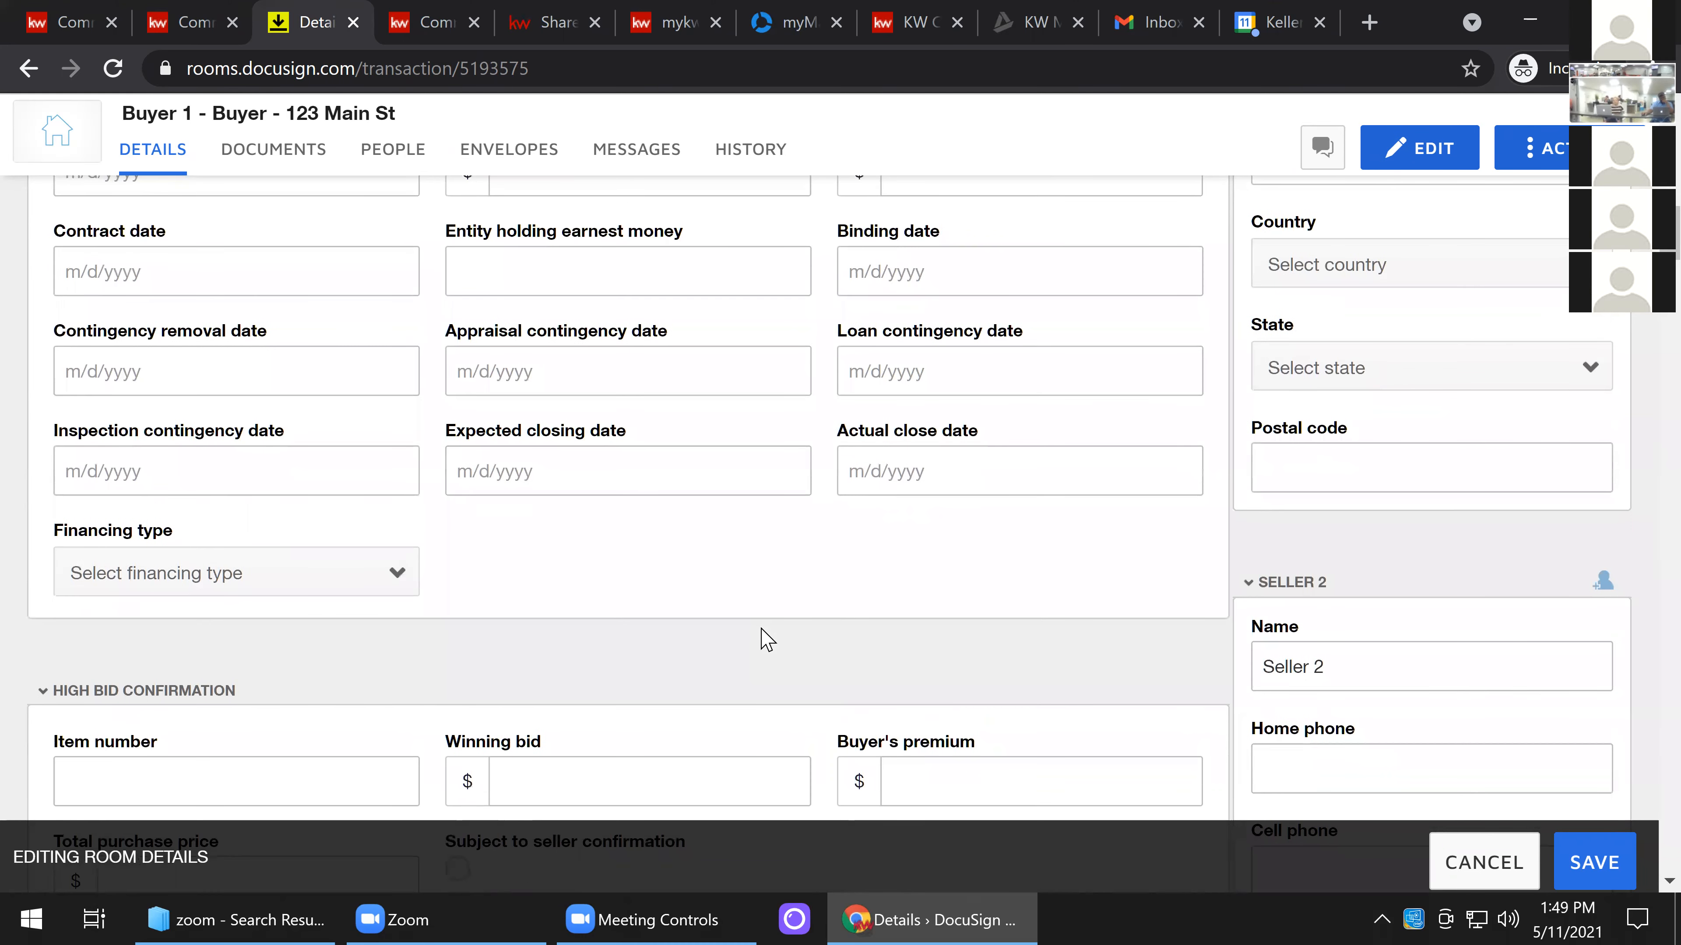
{"action": "scroll", "coordinate": [767, 641], "scroll_direction": "down", "scroll_amount": 20}
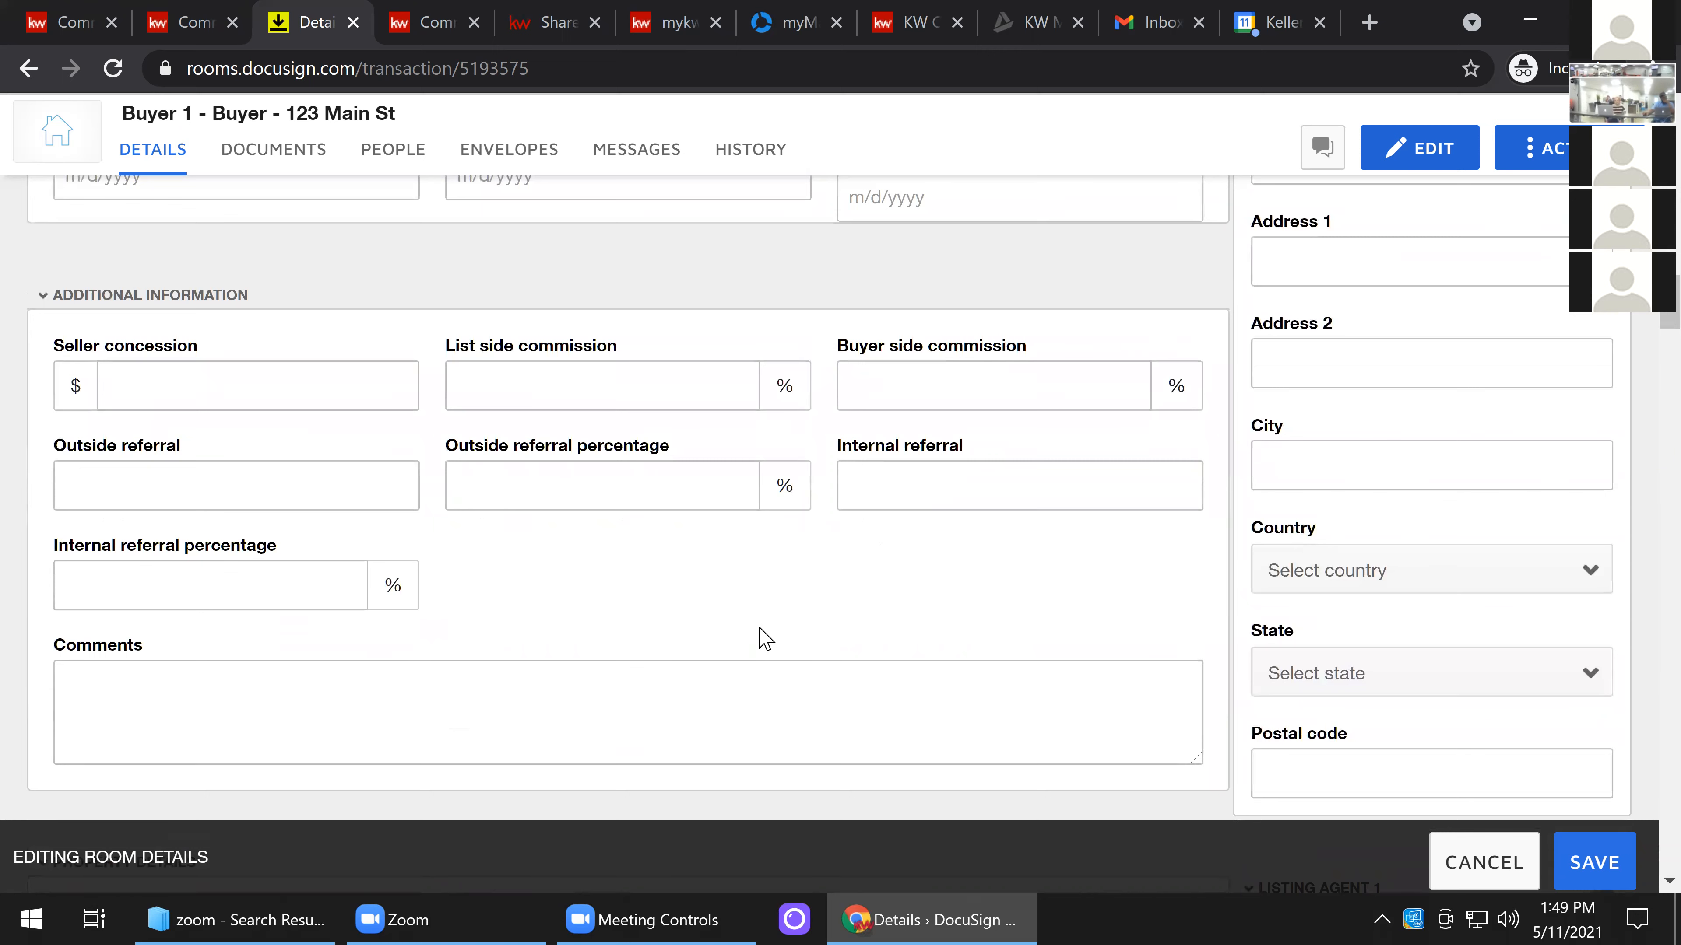
{"action": "scroll", "coordinate": [766, 639], "scroll_direction": "up", "scroll_amount": 20}
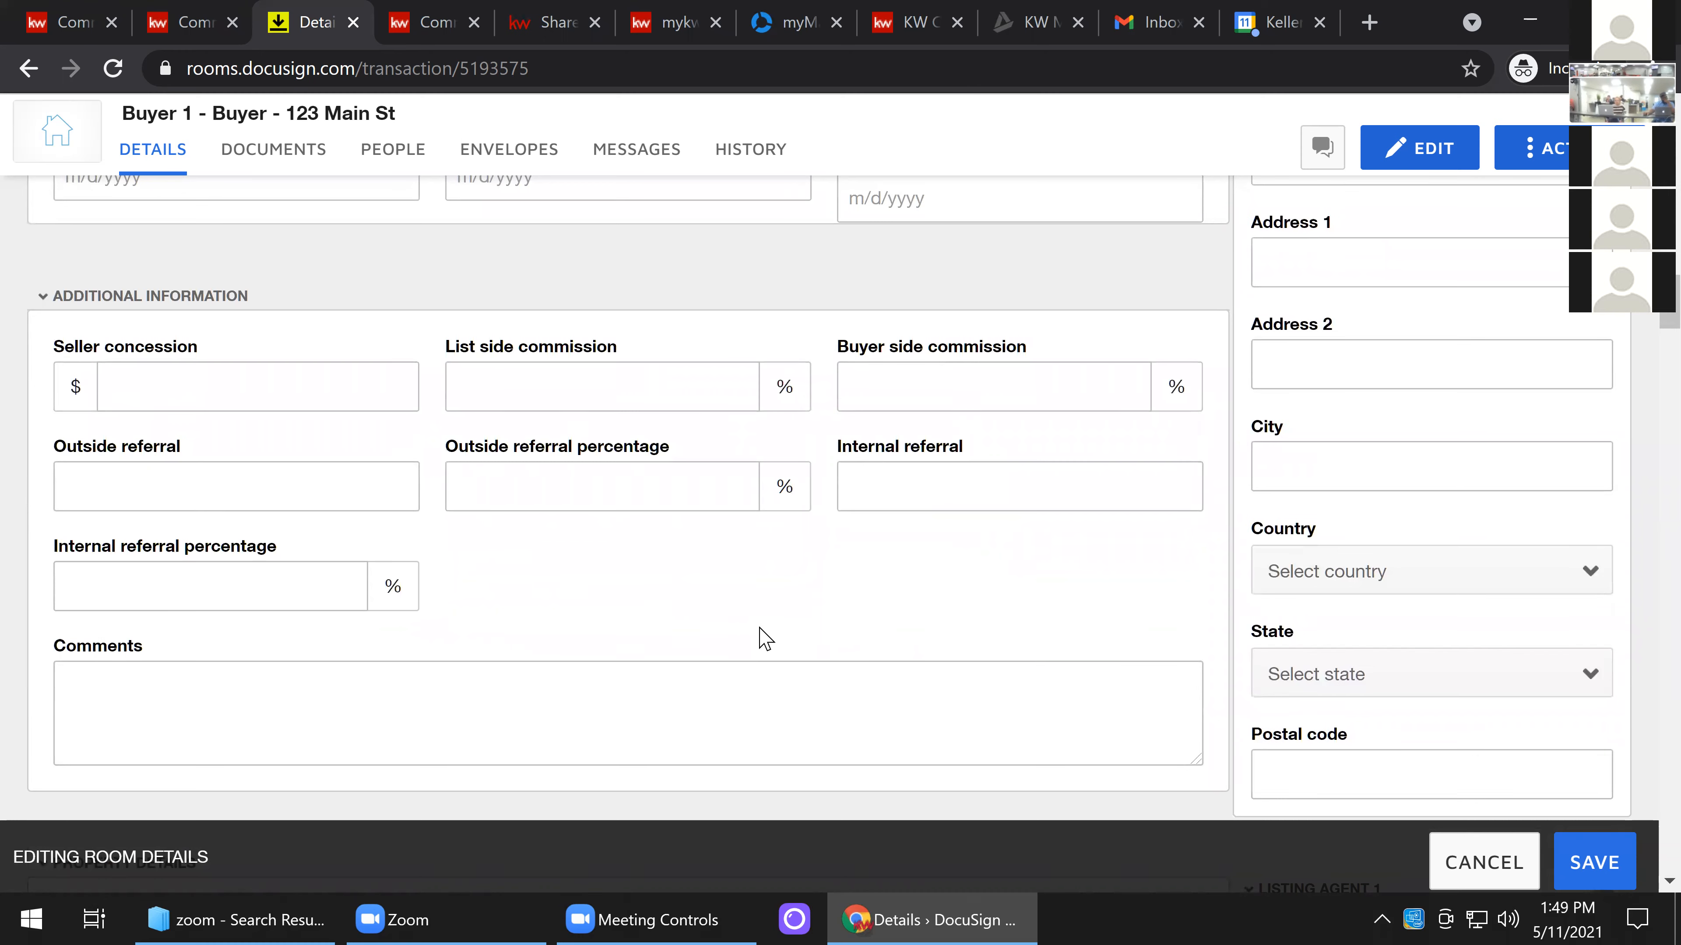
{"action": "scroll", "coordinate": [749, 670], "scroll_direction": "up", "scroll_amount": 3}
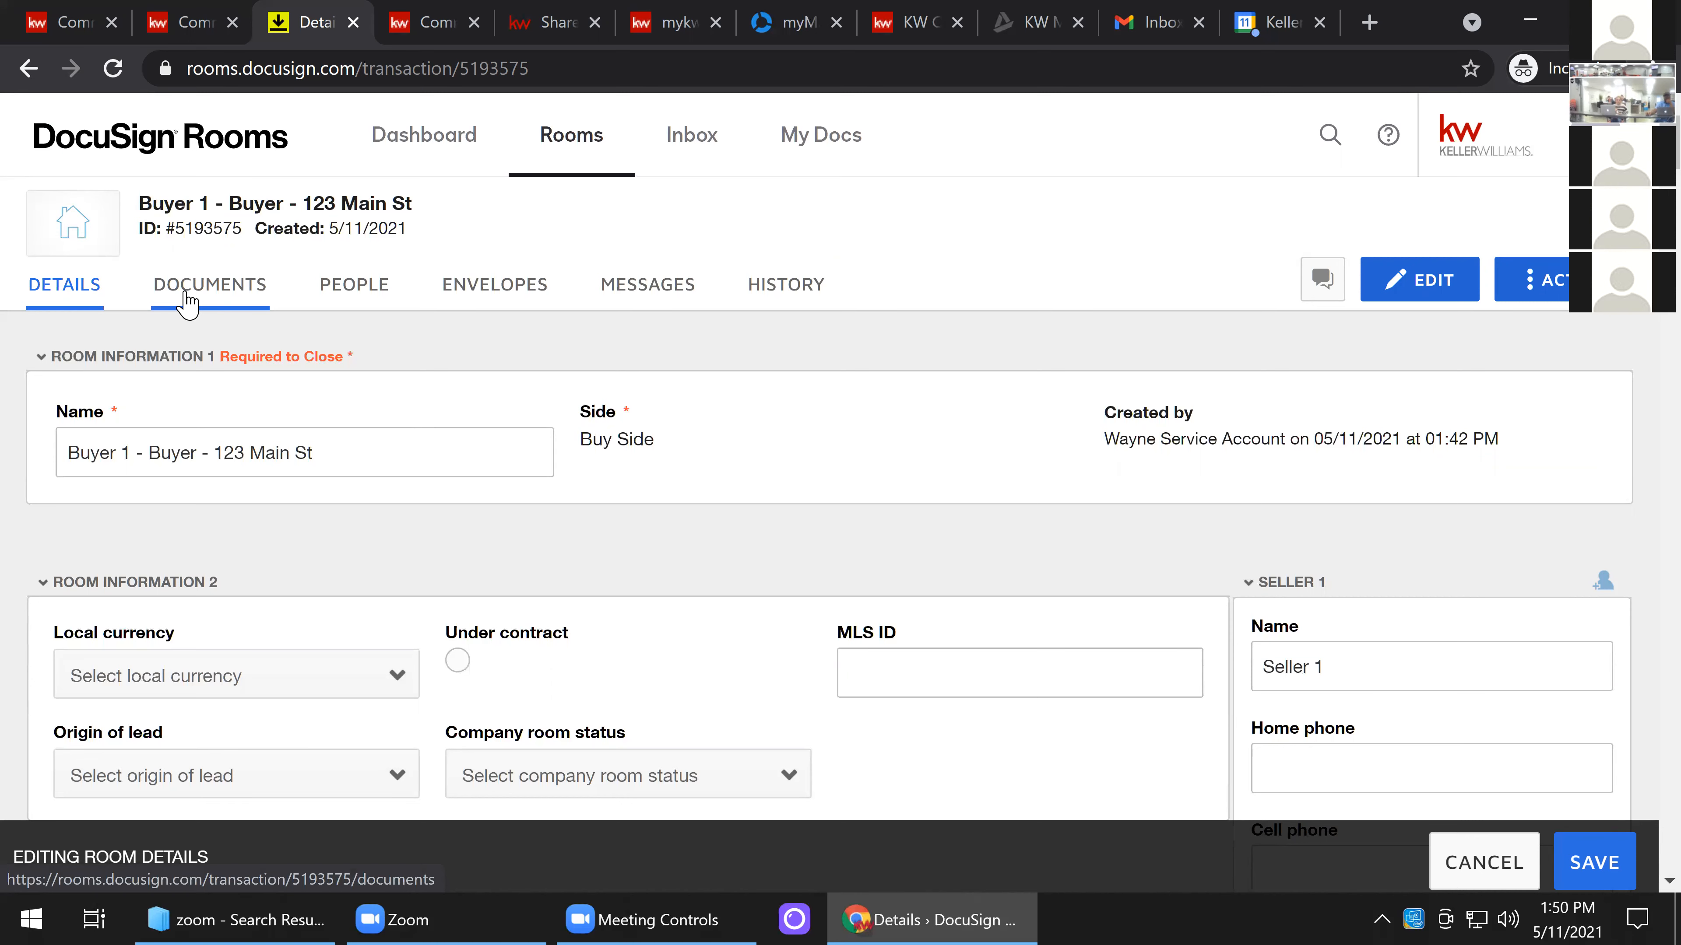
- Open the GSMLS - Addendum To Listing Agreement form from the room's documents
{"action": "left_click", "coordinate": [232, 306]}
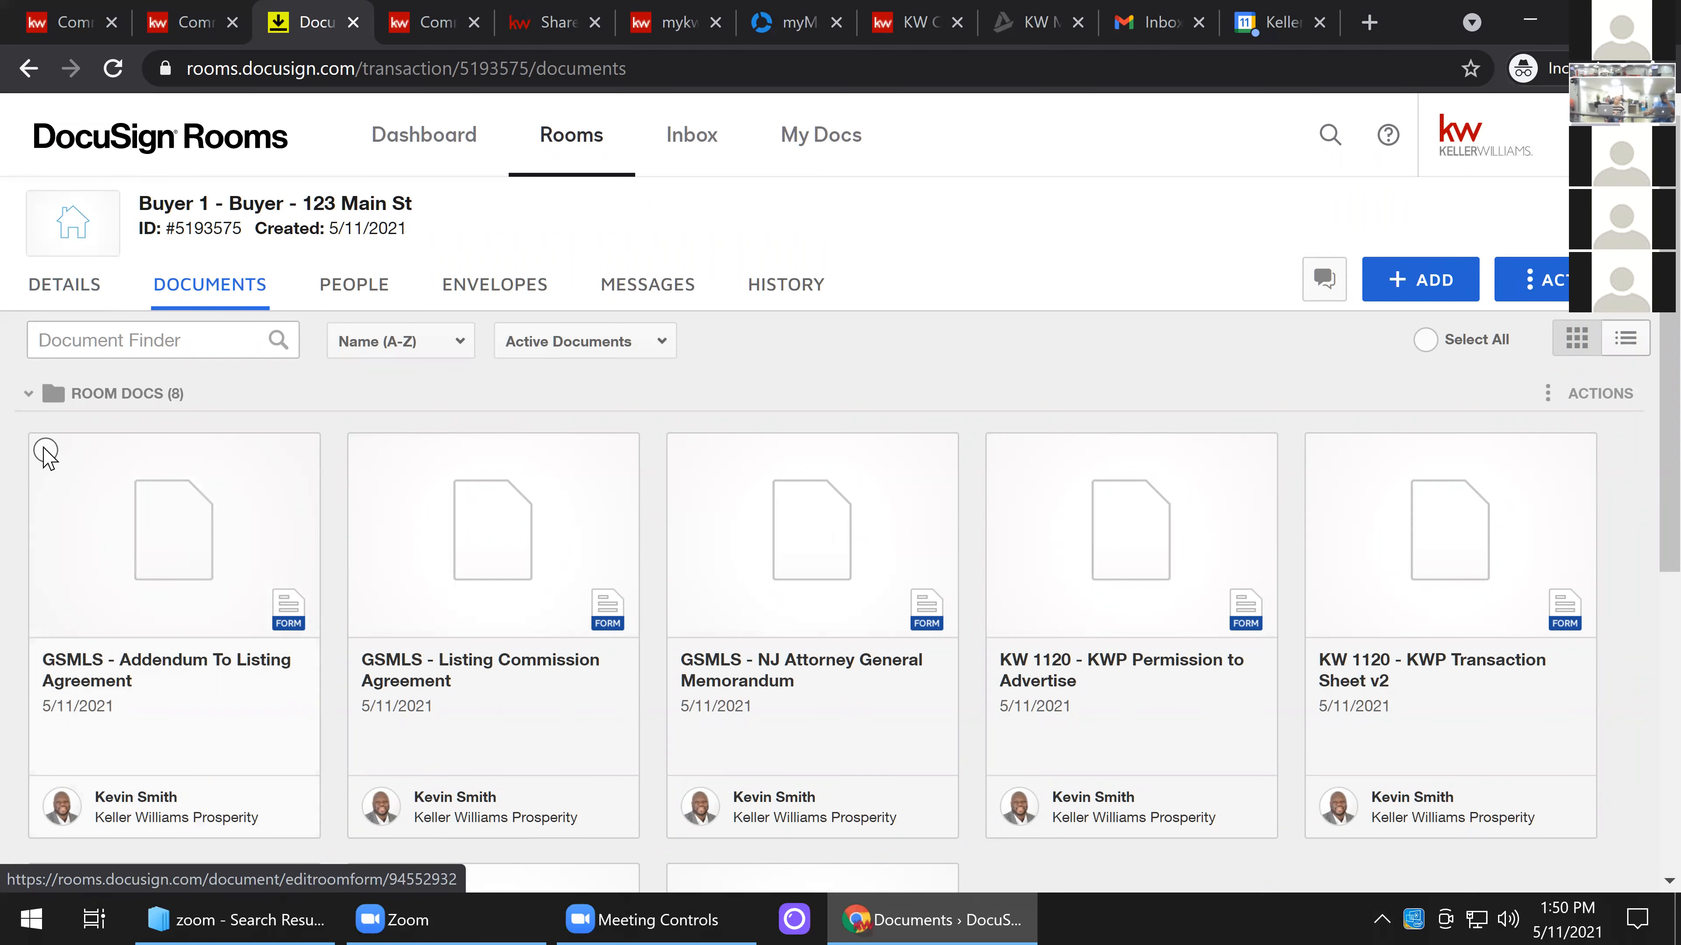
{"action": "left_click", "coordinate": [46, 455]}
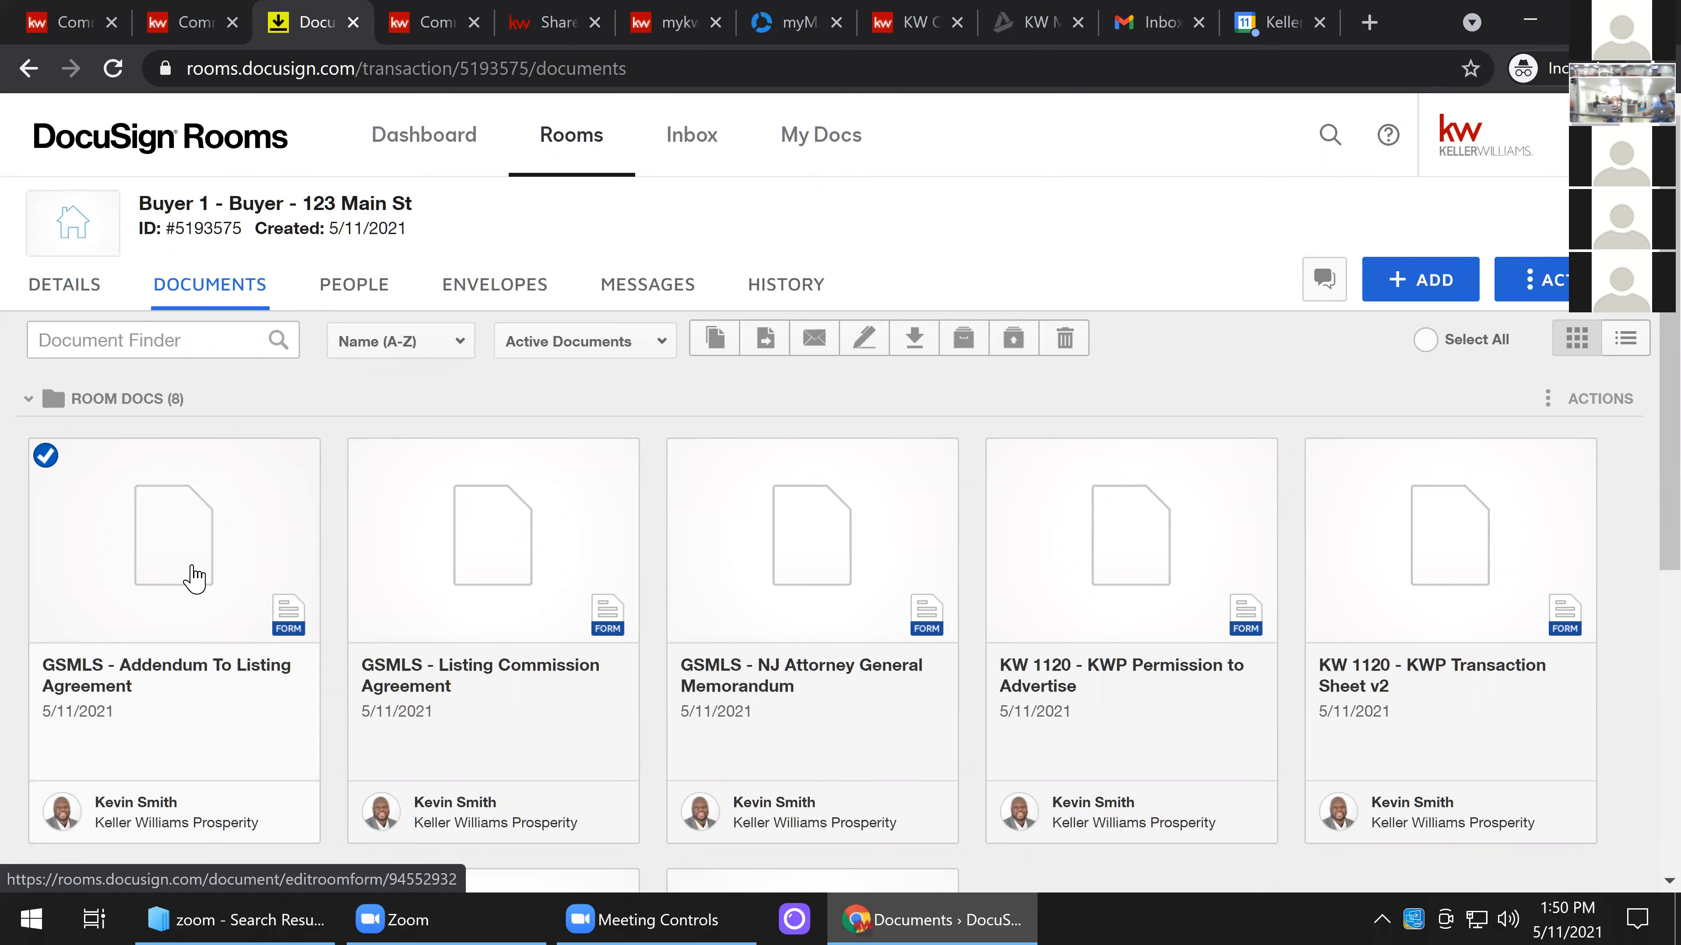
{"action": "left_click", "coordinate": [193, 576]}
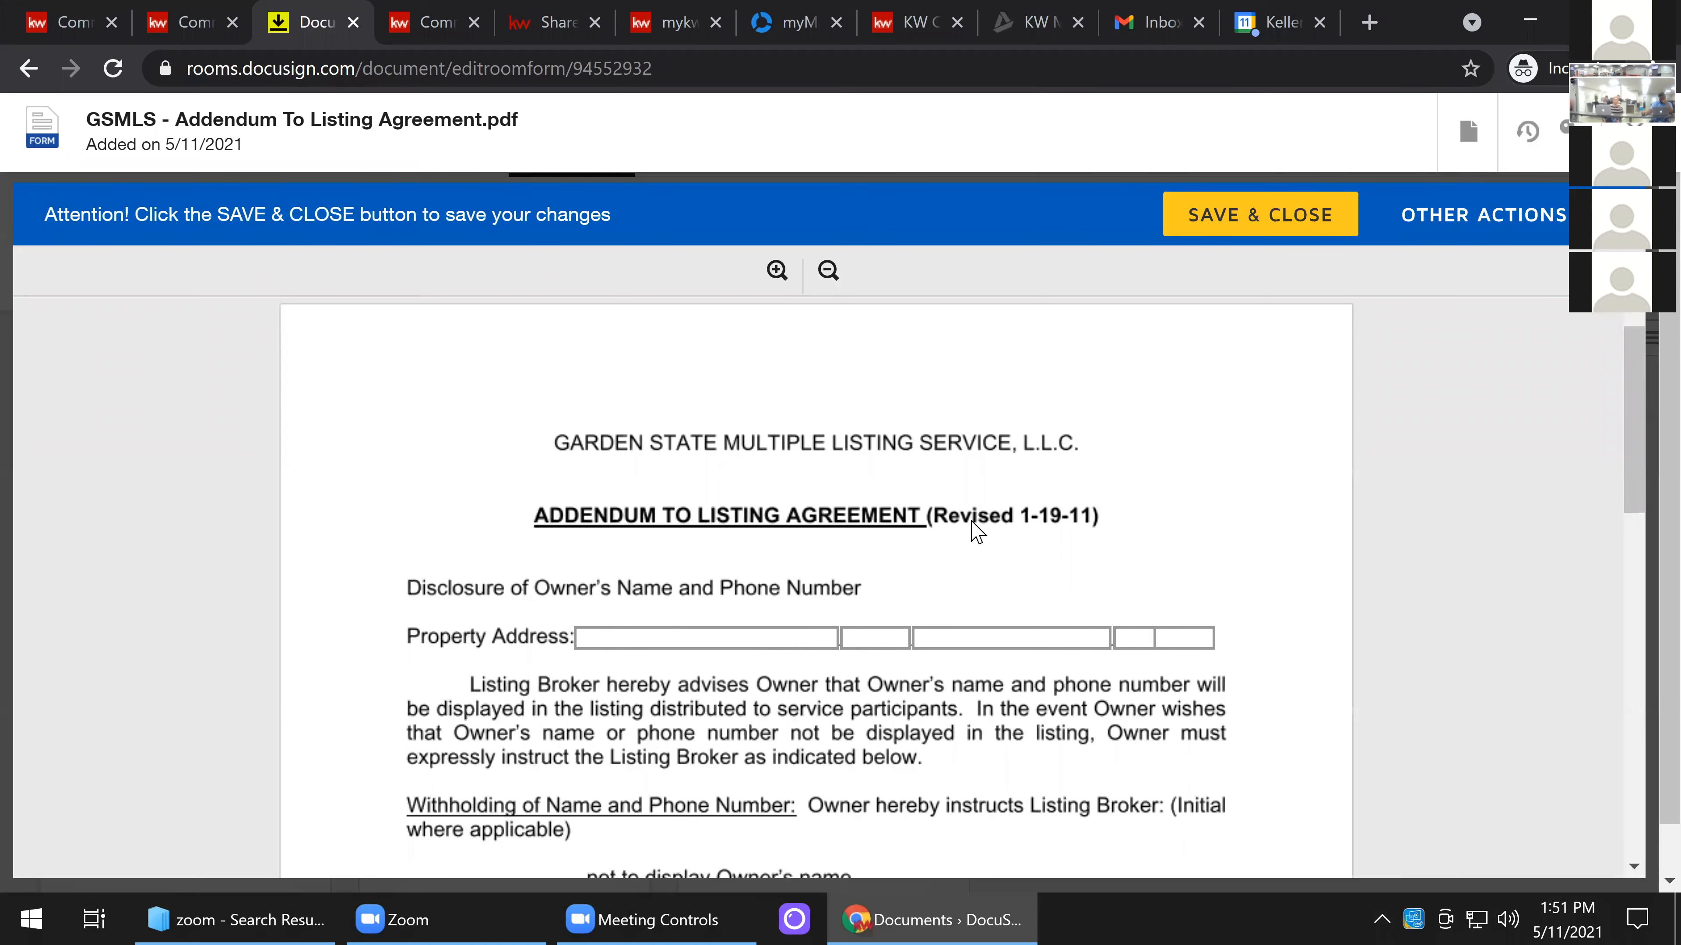
- Close the unedited addendum with SAVE & CLOSE, returning to the 8 room docs
{"action": "scroll", "coordinate": [1469, 245], "scroll_direction": "down", "scroll_amount": 1}
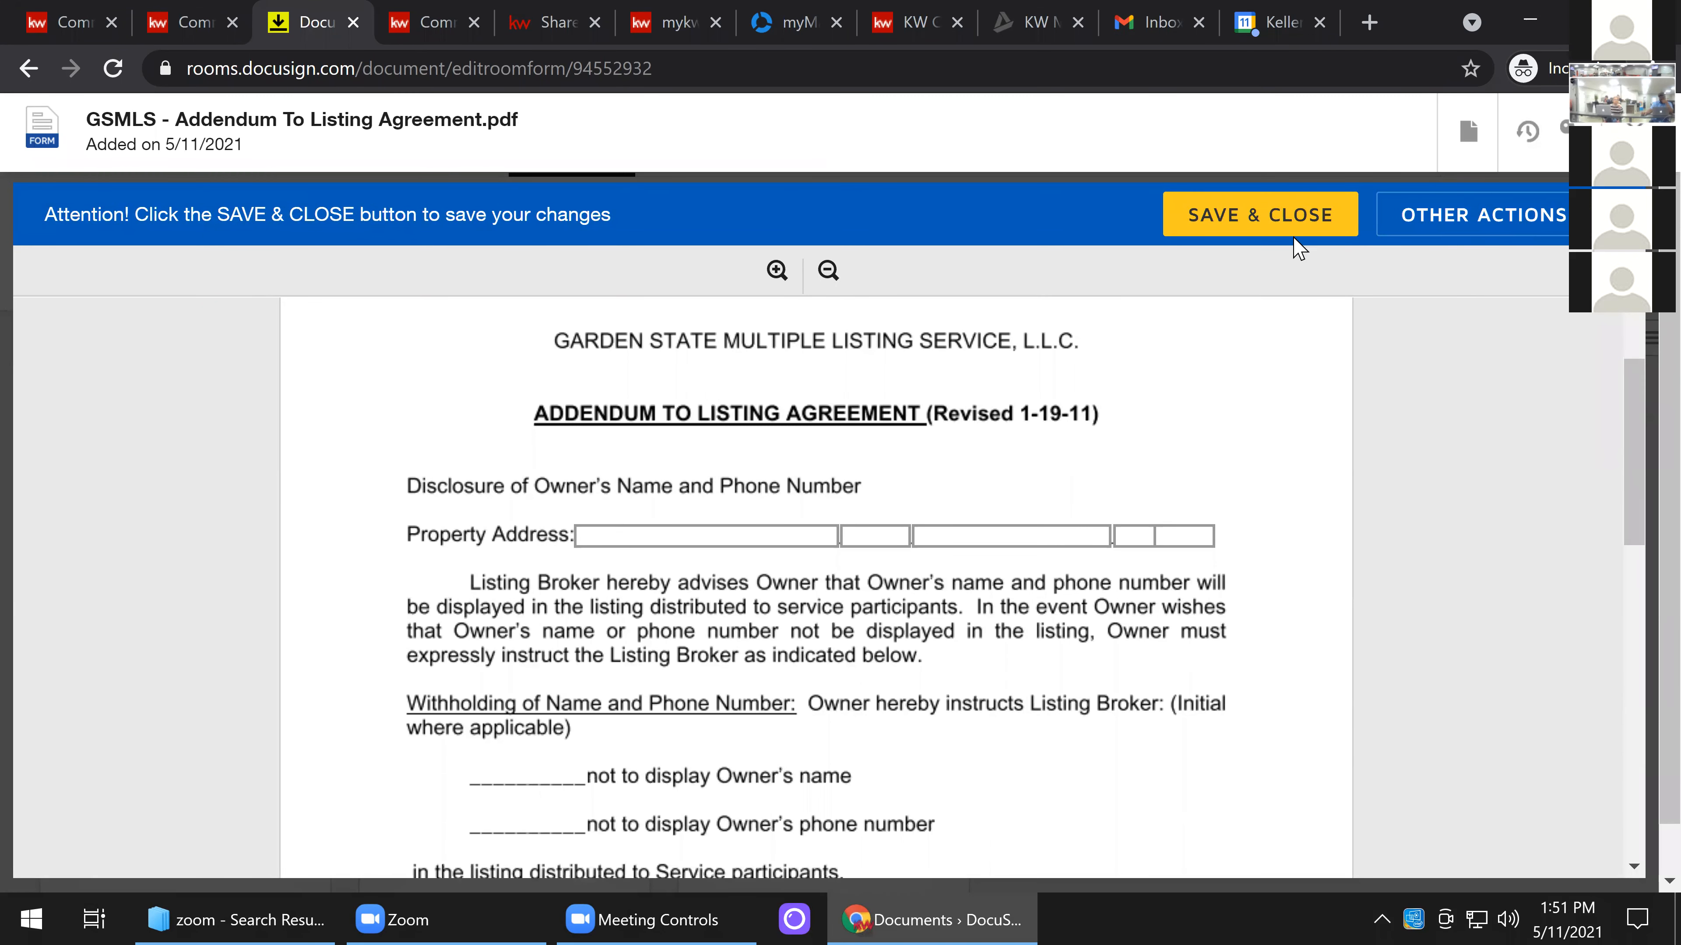
{"action": "left_click", "coordinate": [1309, 232]}
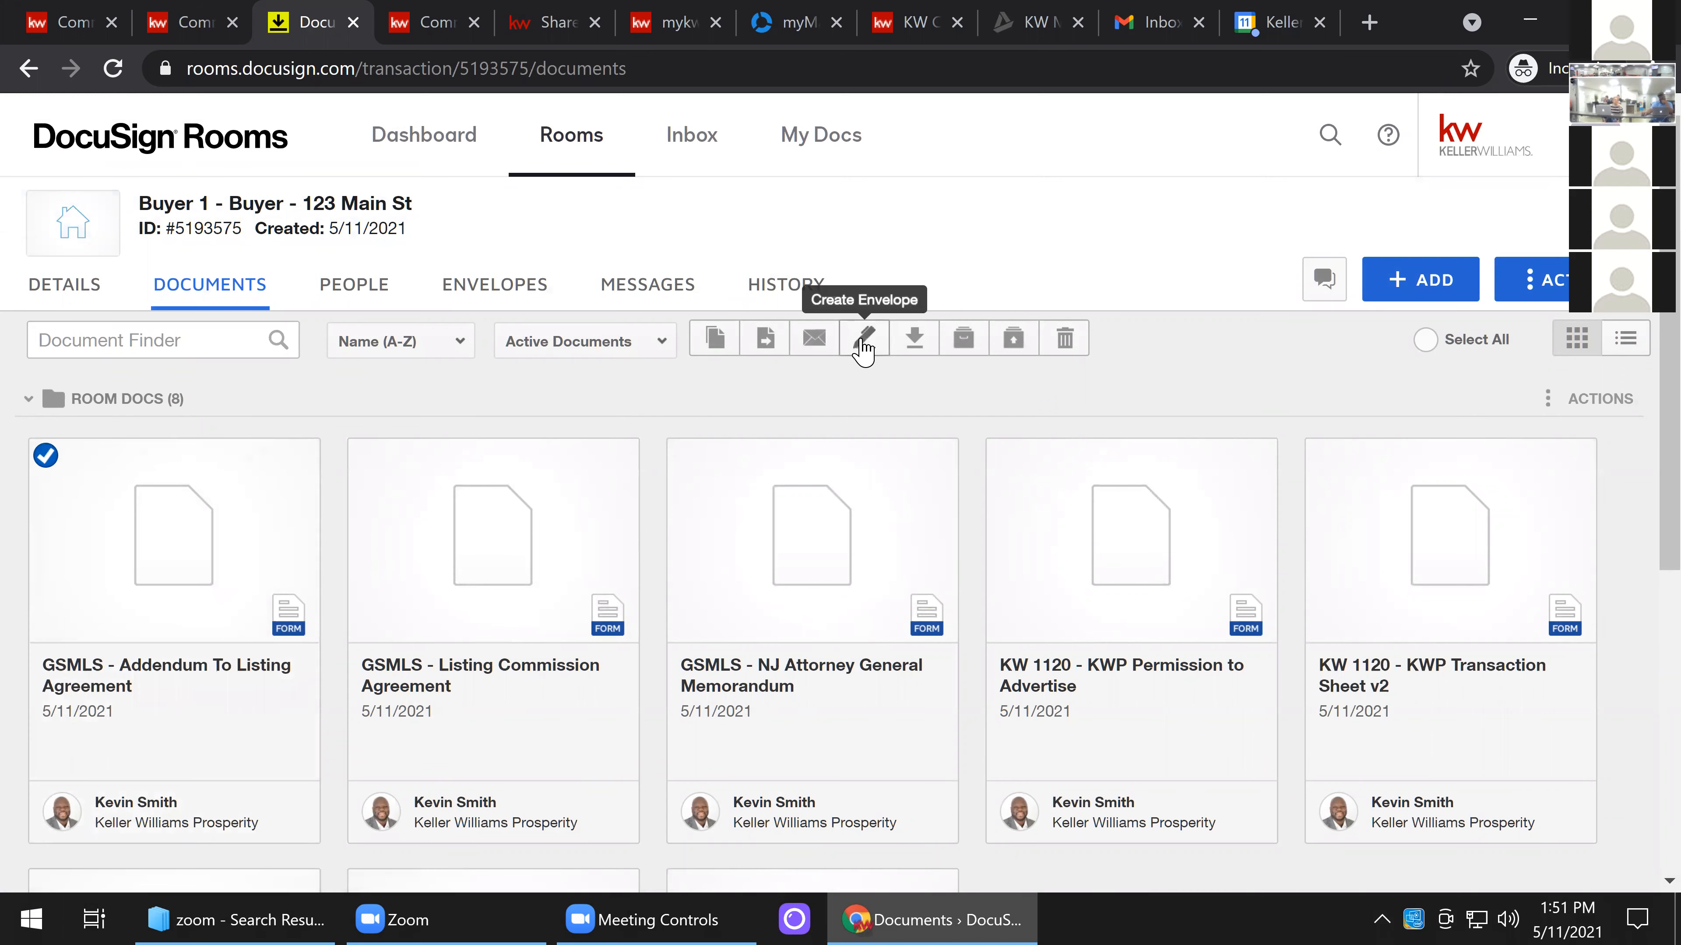
- Save a draft 'Please DocuSign' envelope from the addendum, then return to Documents
{"action": "left_click", "coordinate": [863, 340]}
{"action": "left_click", "coordinate": [866, 339]}
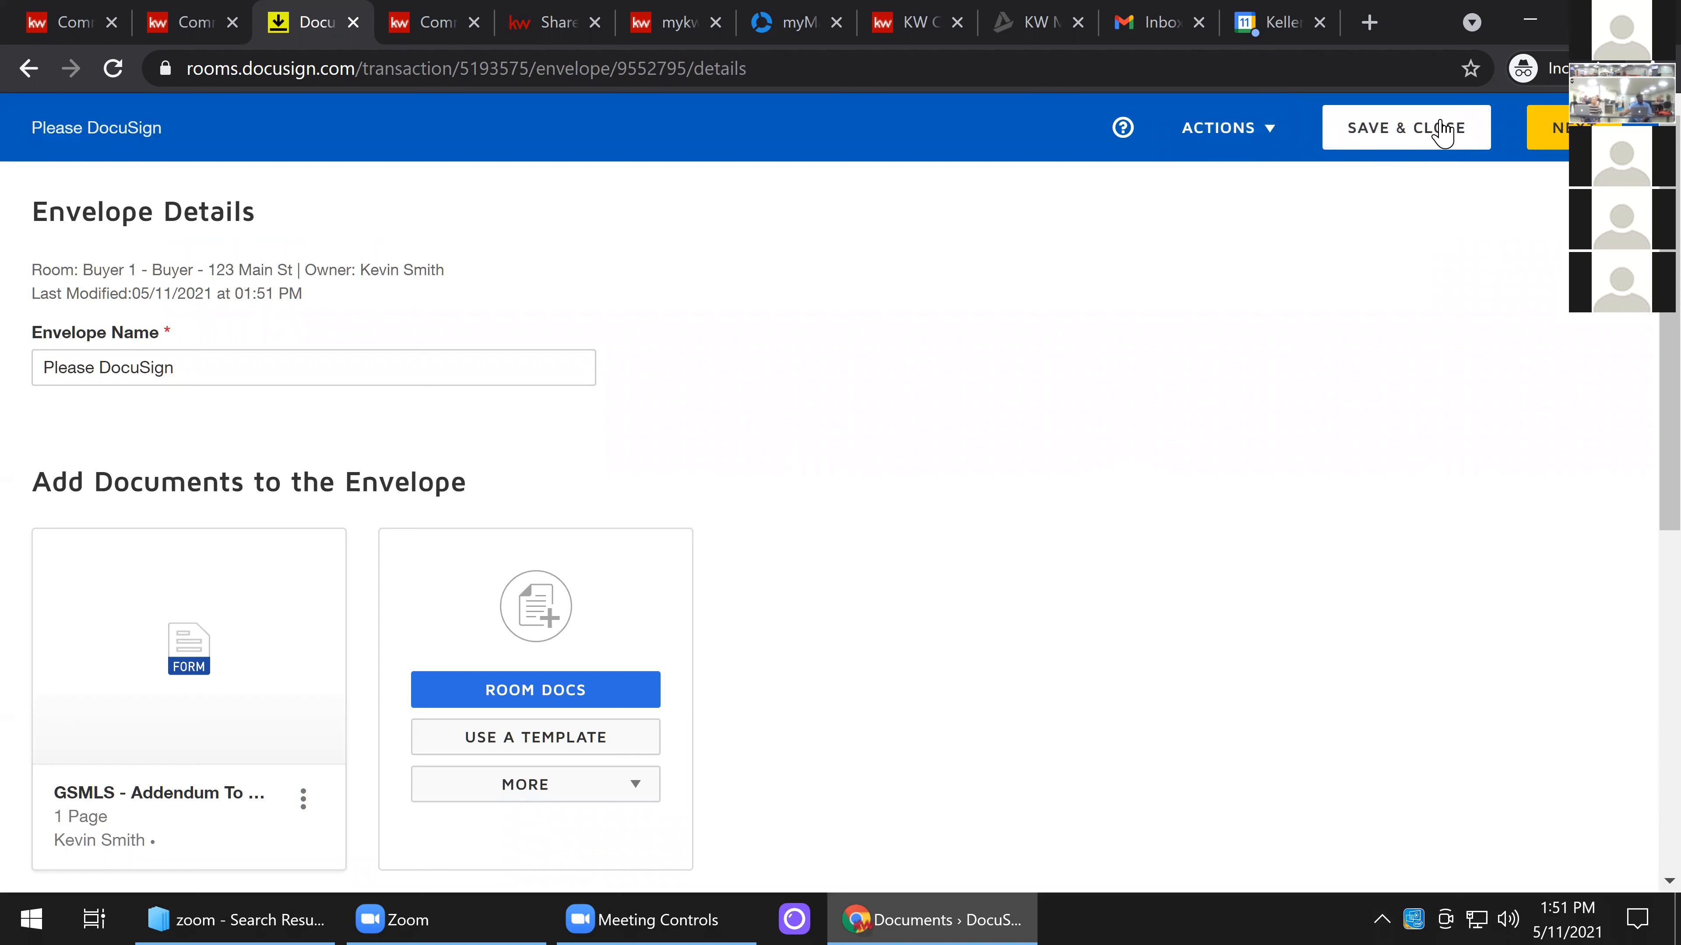
{"action": "left_click", "coordinate": [1416, 136]}
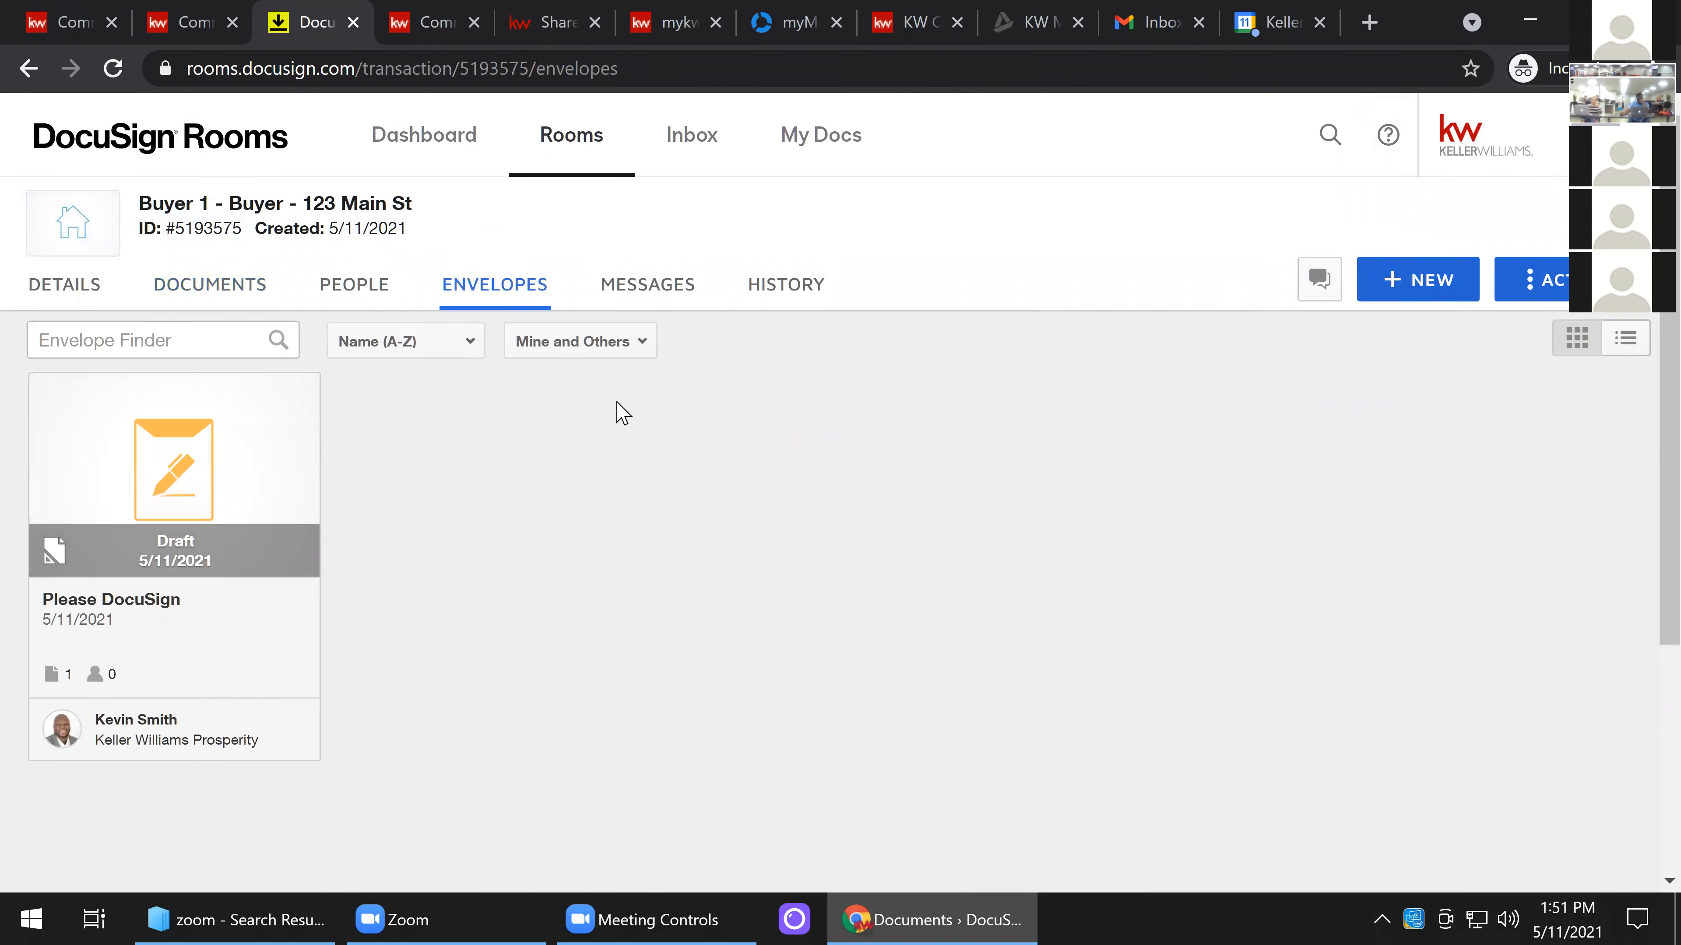
{"action": "left_click", "coordinate": [212, 291]}
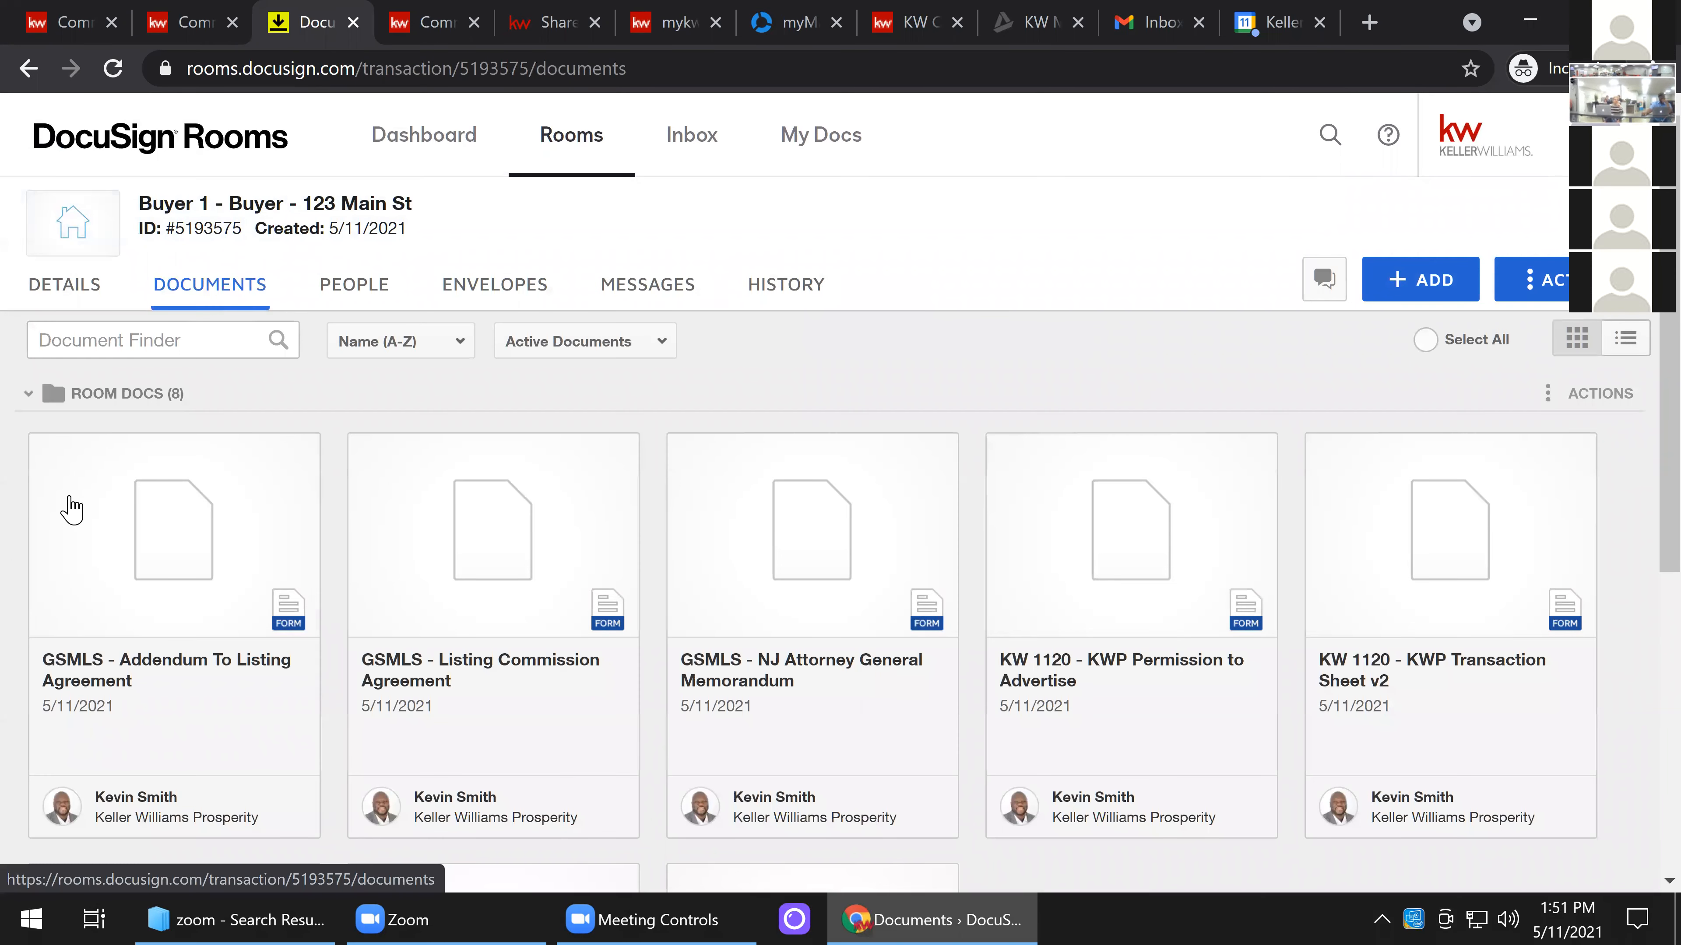
- Create an envelope from the addendum named 'Please DocuSign Listing Agreement'
{"action": "left_click", "coordinate": [46, 452]}
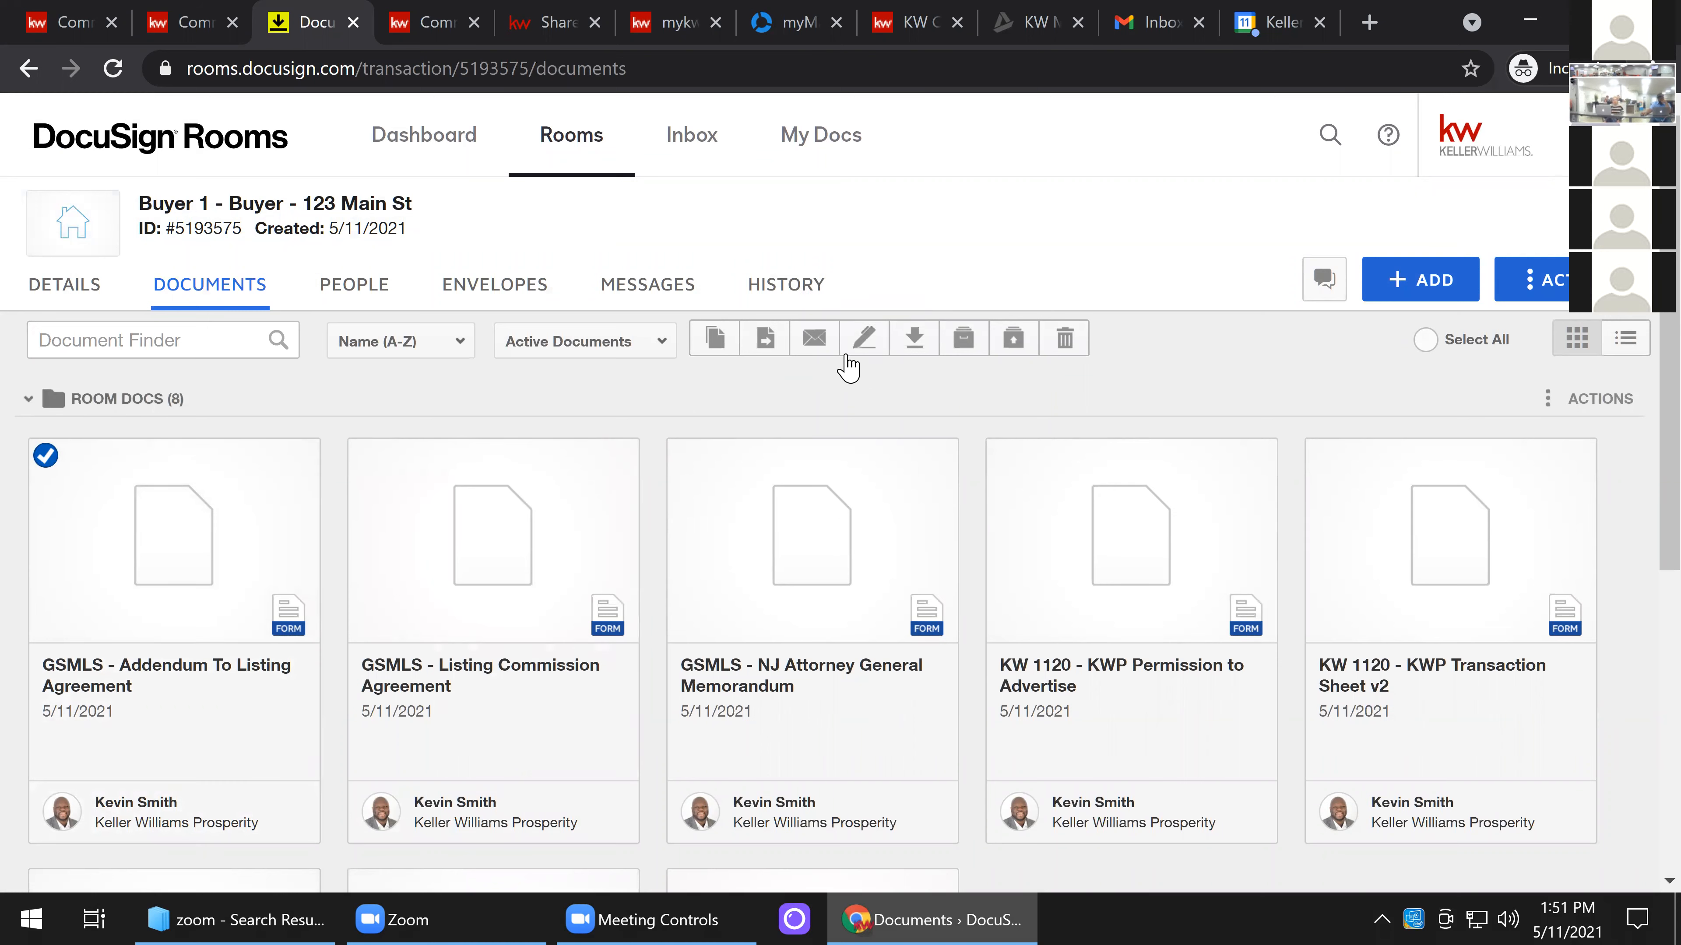
{"action": "left_click", "coordinate": [865, 338]}
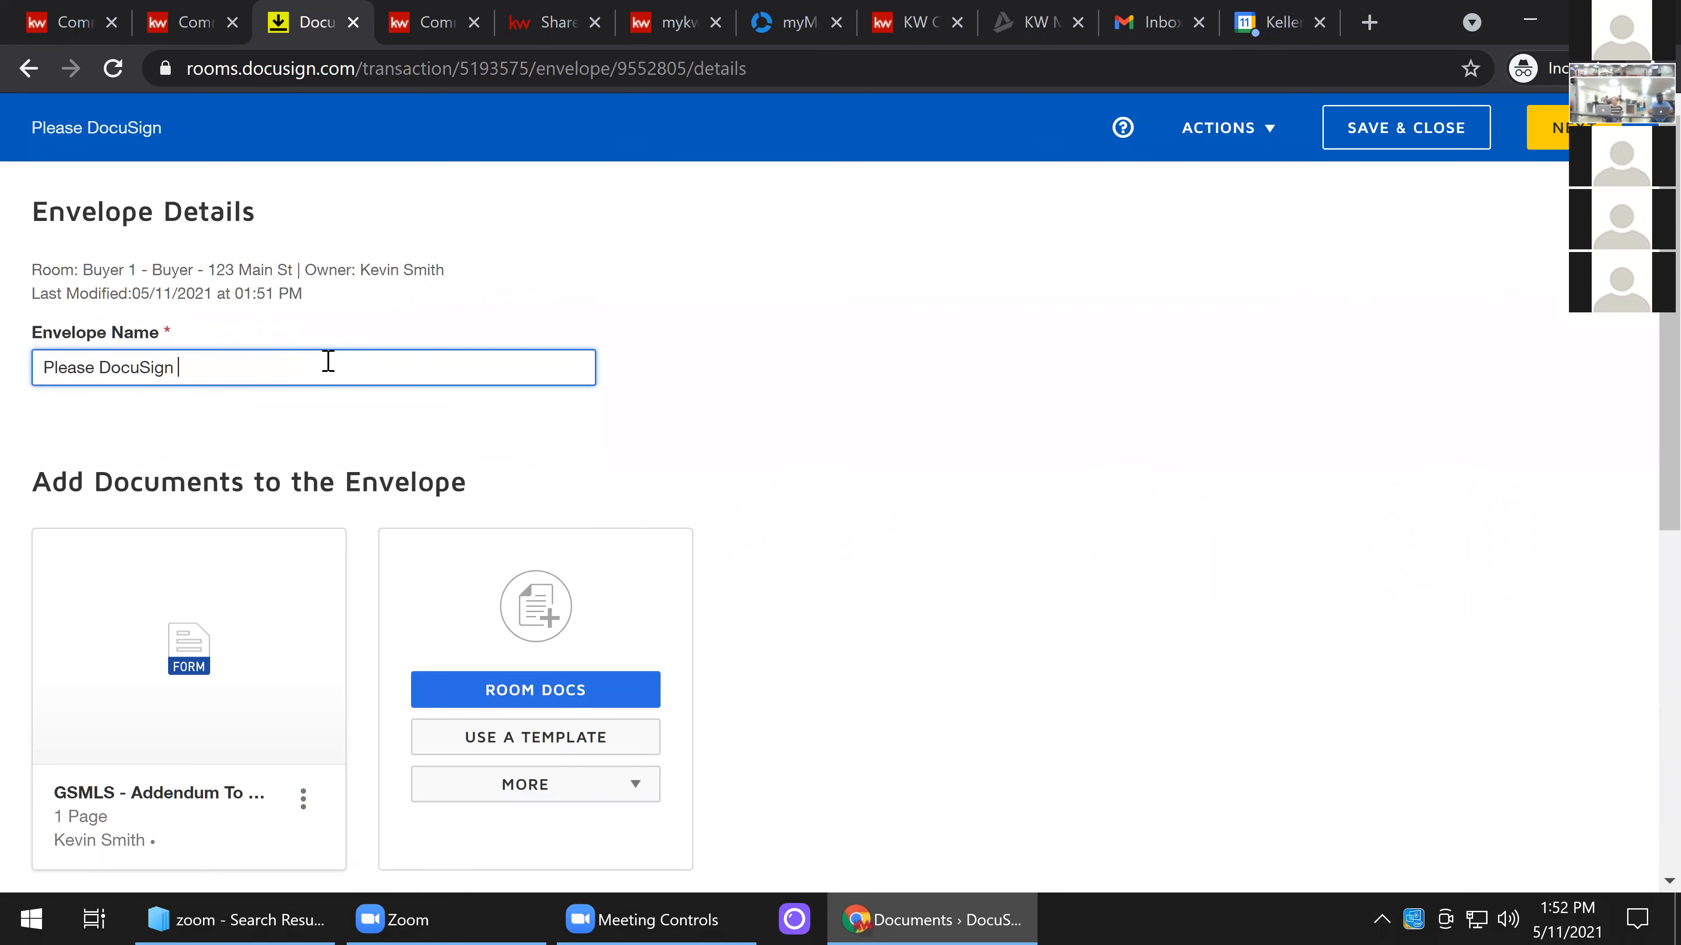
{"action": "type", "text": "isting Adgreement"}
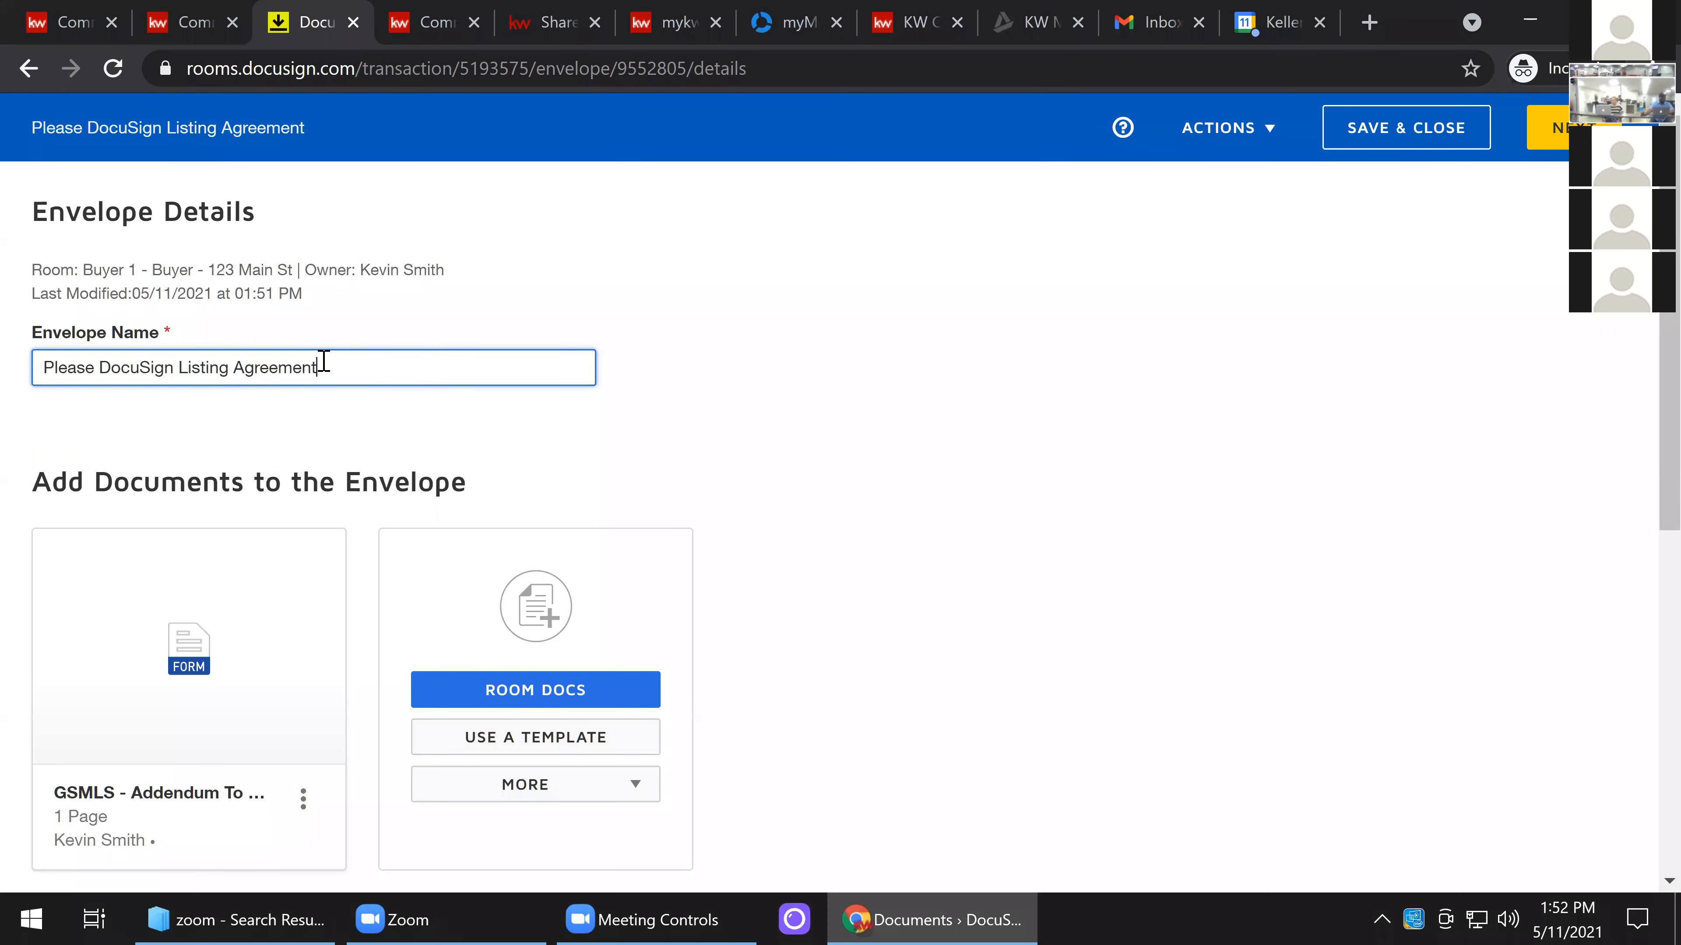
{"action": "scroll", "coordinate": [775, 372], "scroll_direction": "down", "scroll_amount": 2}
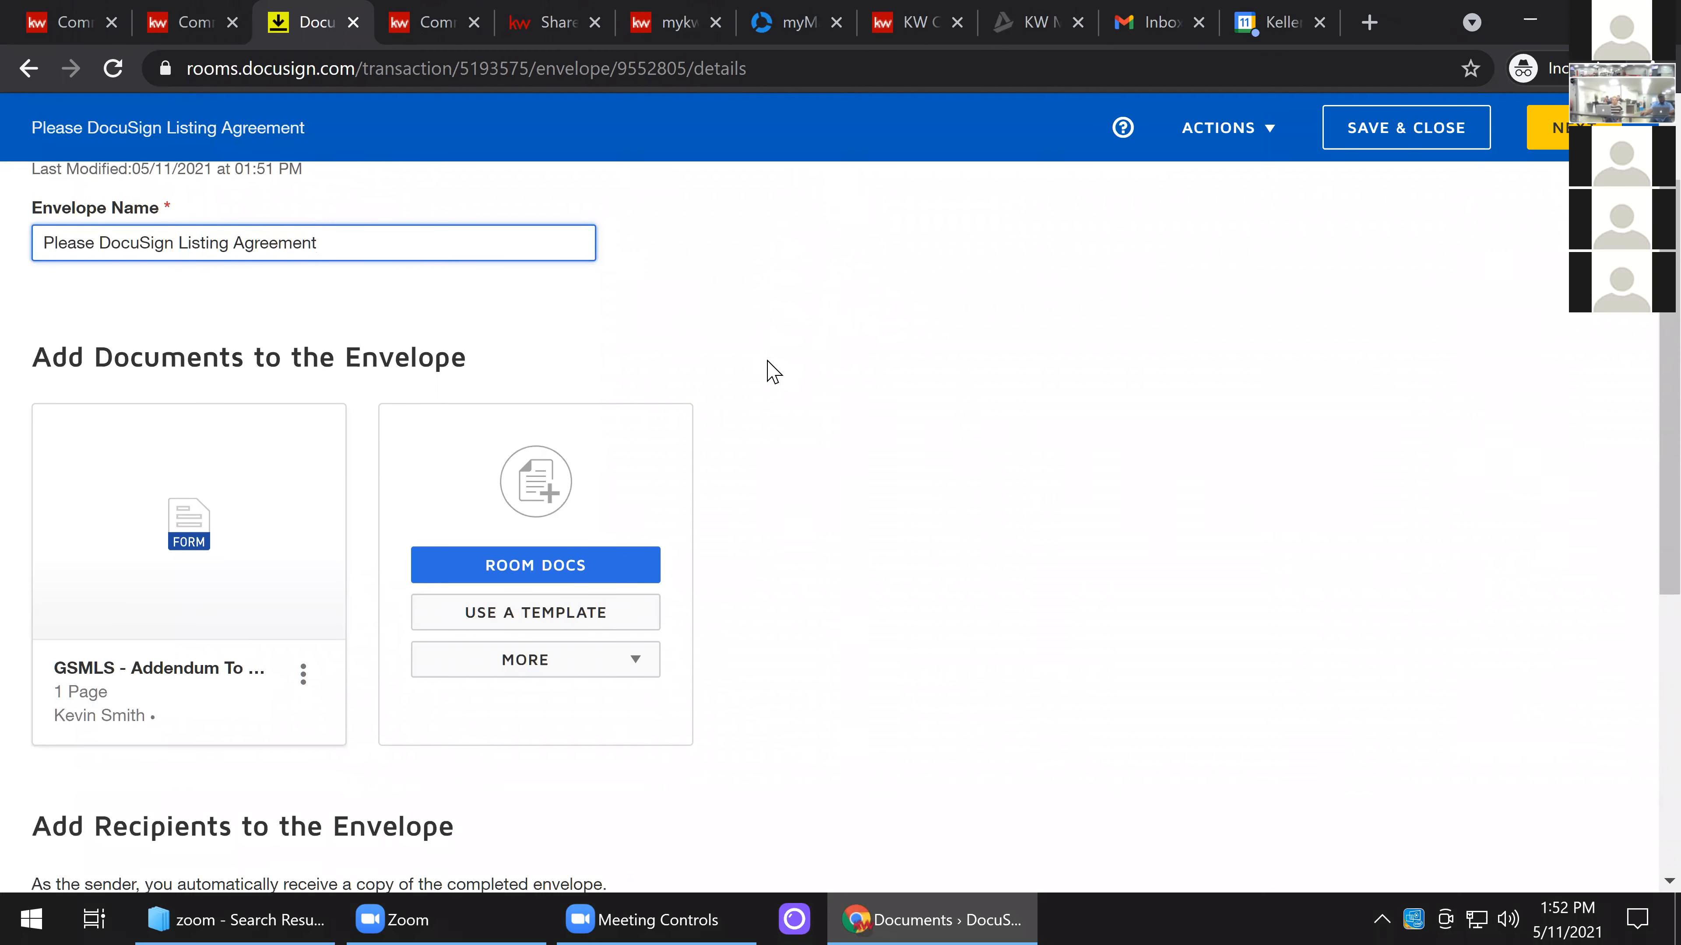
{"action": "scroll", "coordinate": [768, 377], "scroll_direction": "down", "scroll_amount": 8}
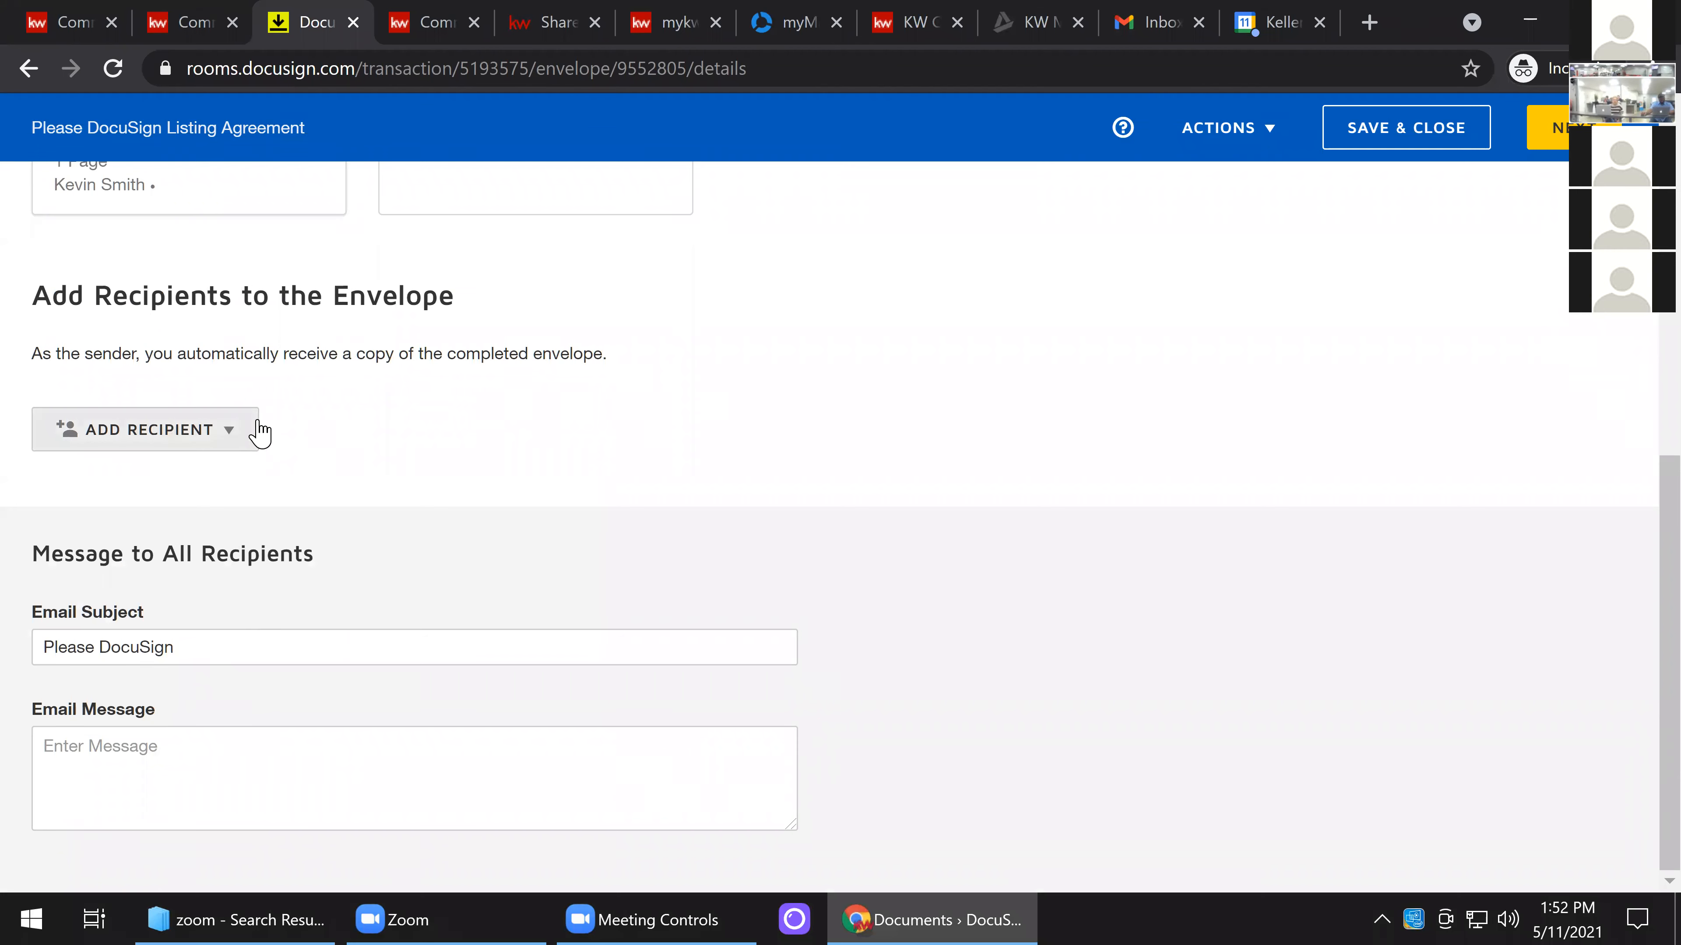
{"action": "scroll", "coordinate": [493, 421], "scroll_direction": "up", "scroll_amount": 10}
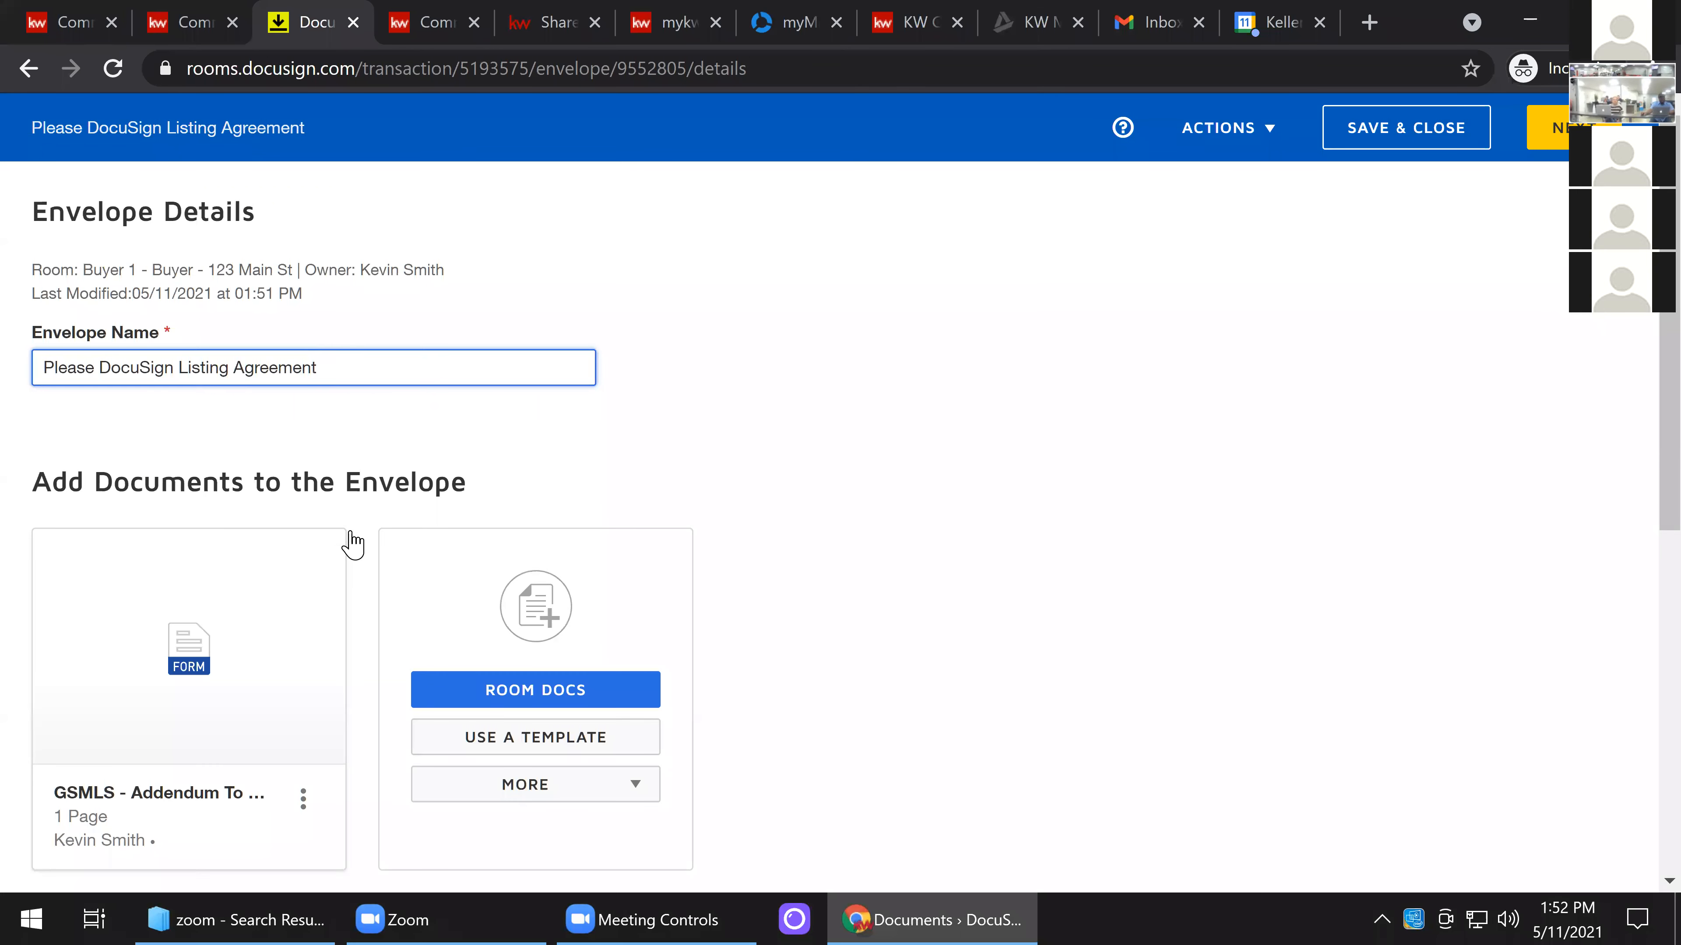
{"action": "left_click", "coordinate": [779, 585]}
{"action": "scroll", "coordinate": [780, 585], "scroll_direction": "down", "scroll_amount": 1}
{"action": "scroll", "coordinate": [781, 585], "scroll_direction": "down", "scroll_amount": 1}
{"action": "scroll", "coordinate": [781, 585], "scroll_direction": "down", "scroll_amount": 1}
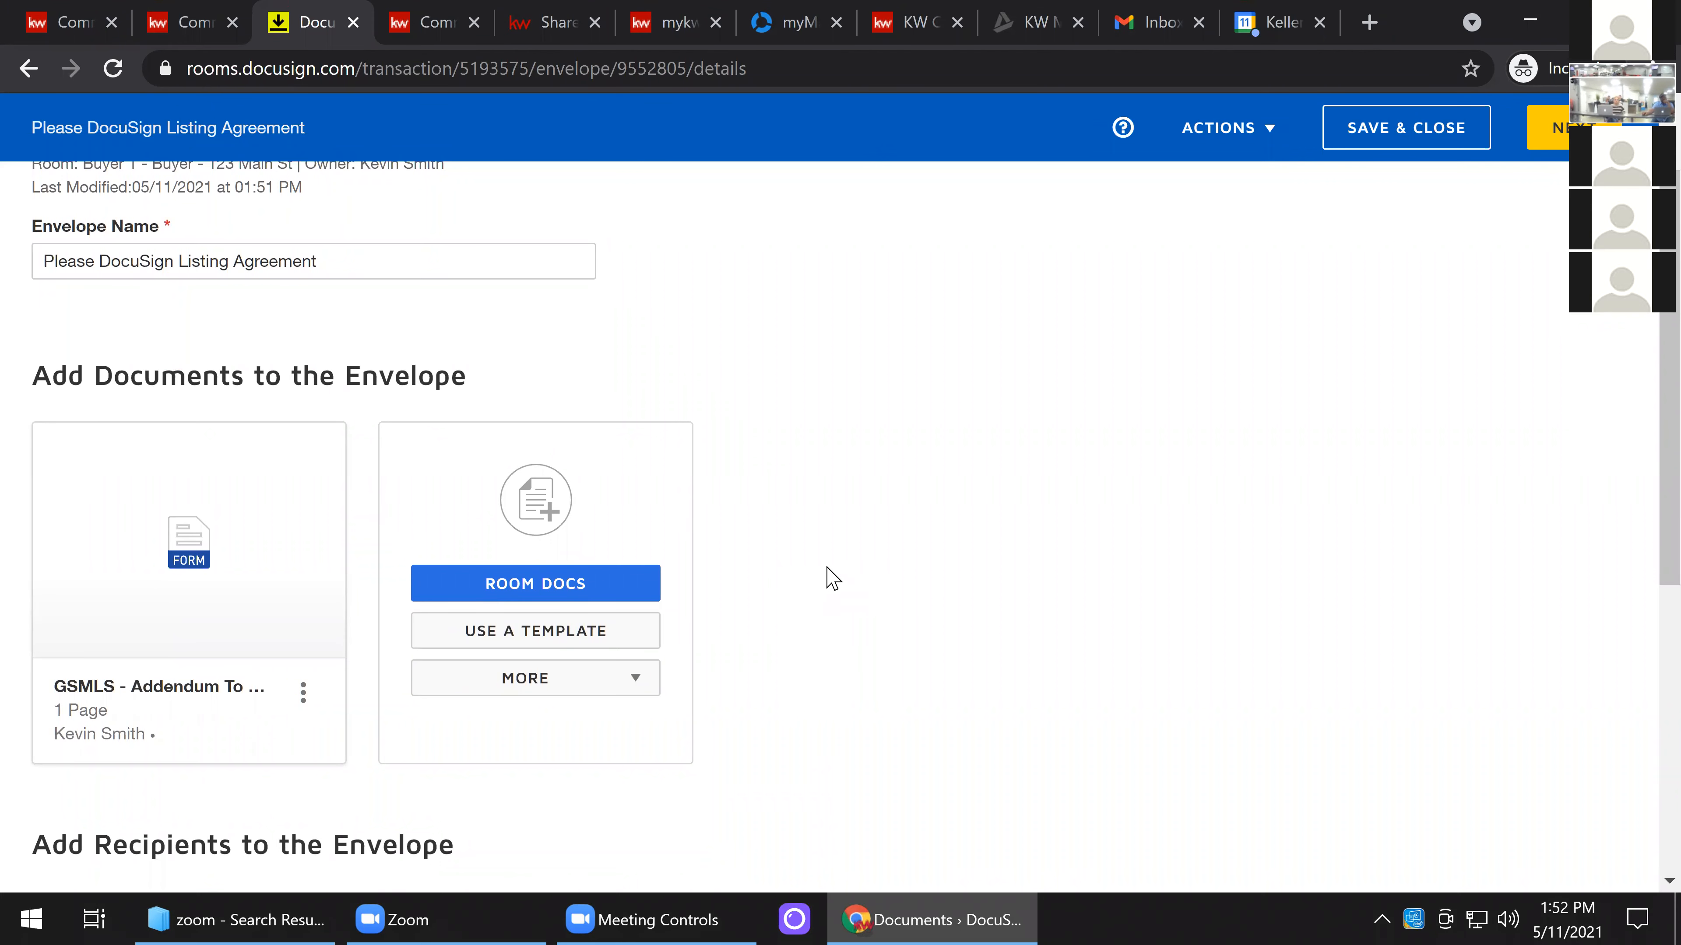
{"action": "scroll", "coordinate": [835, 581], "scroll_direction": "down", "scroll_amount": 1}
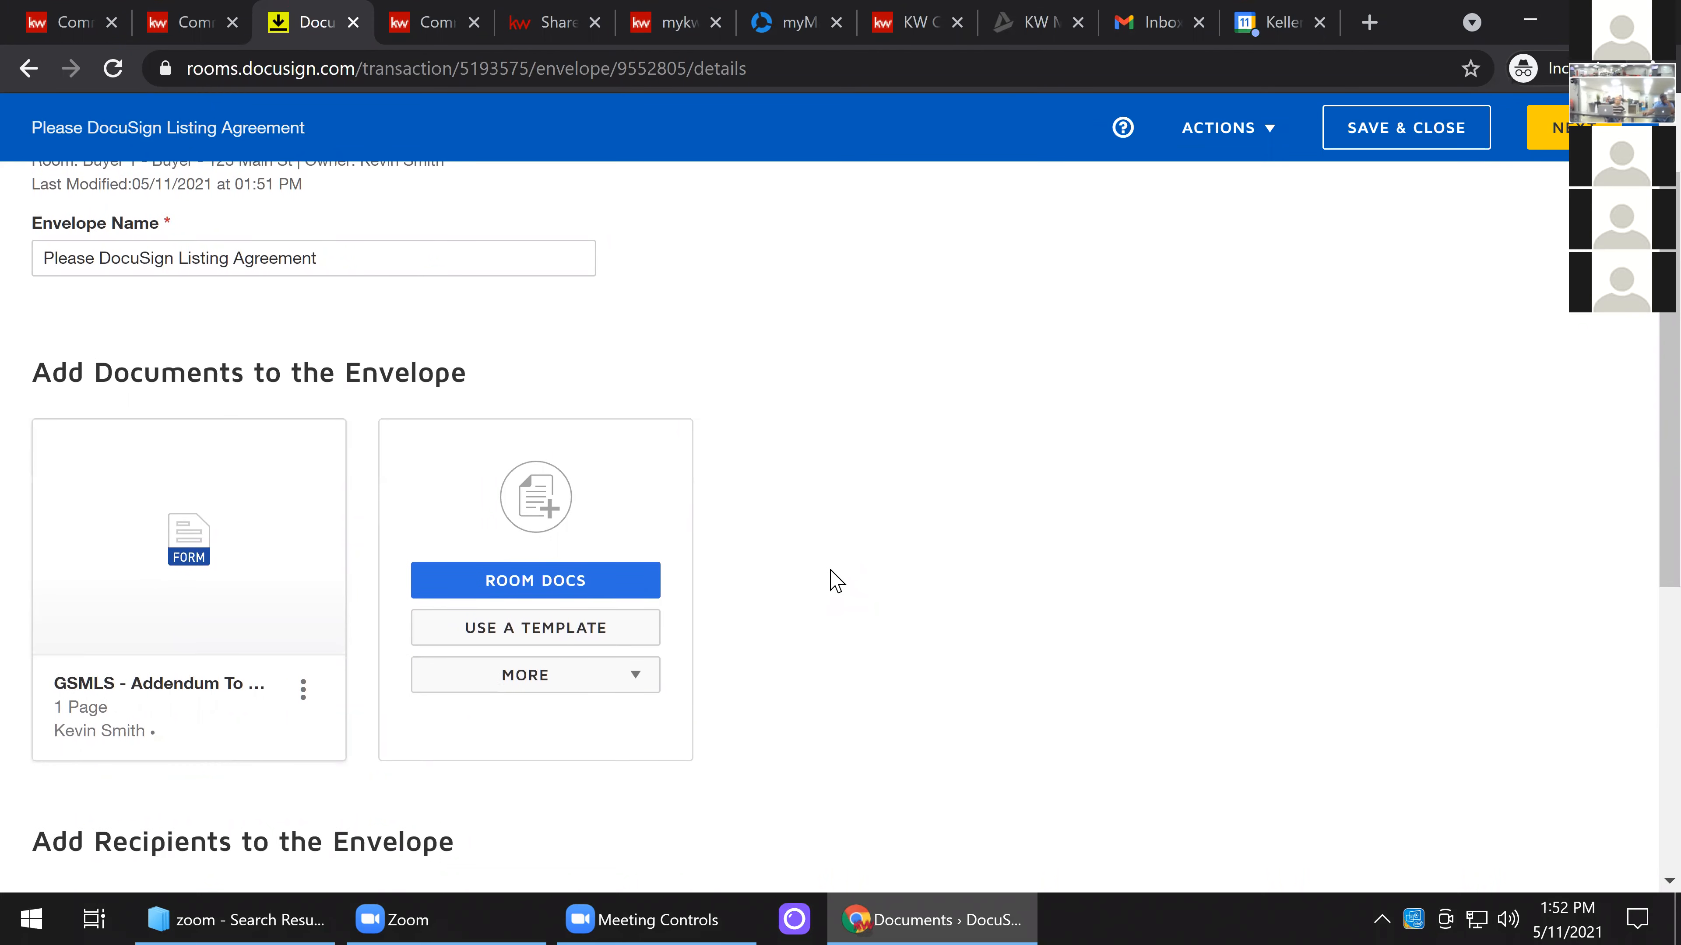
{"action": "scroll", "coordinate": [835, 582], "scroll_direction": "down", "scroll_amount": 1}
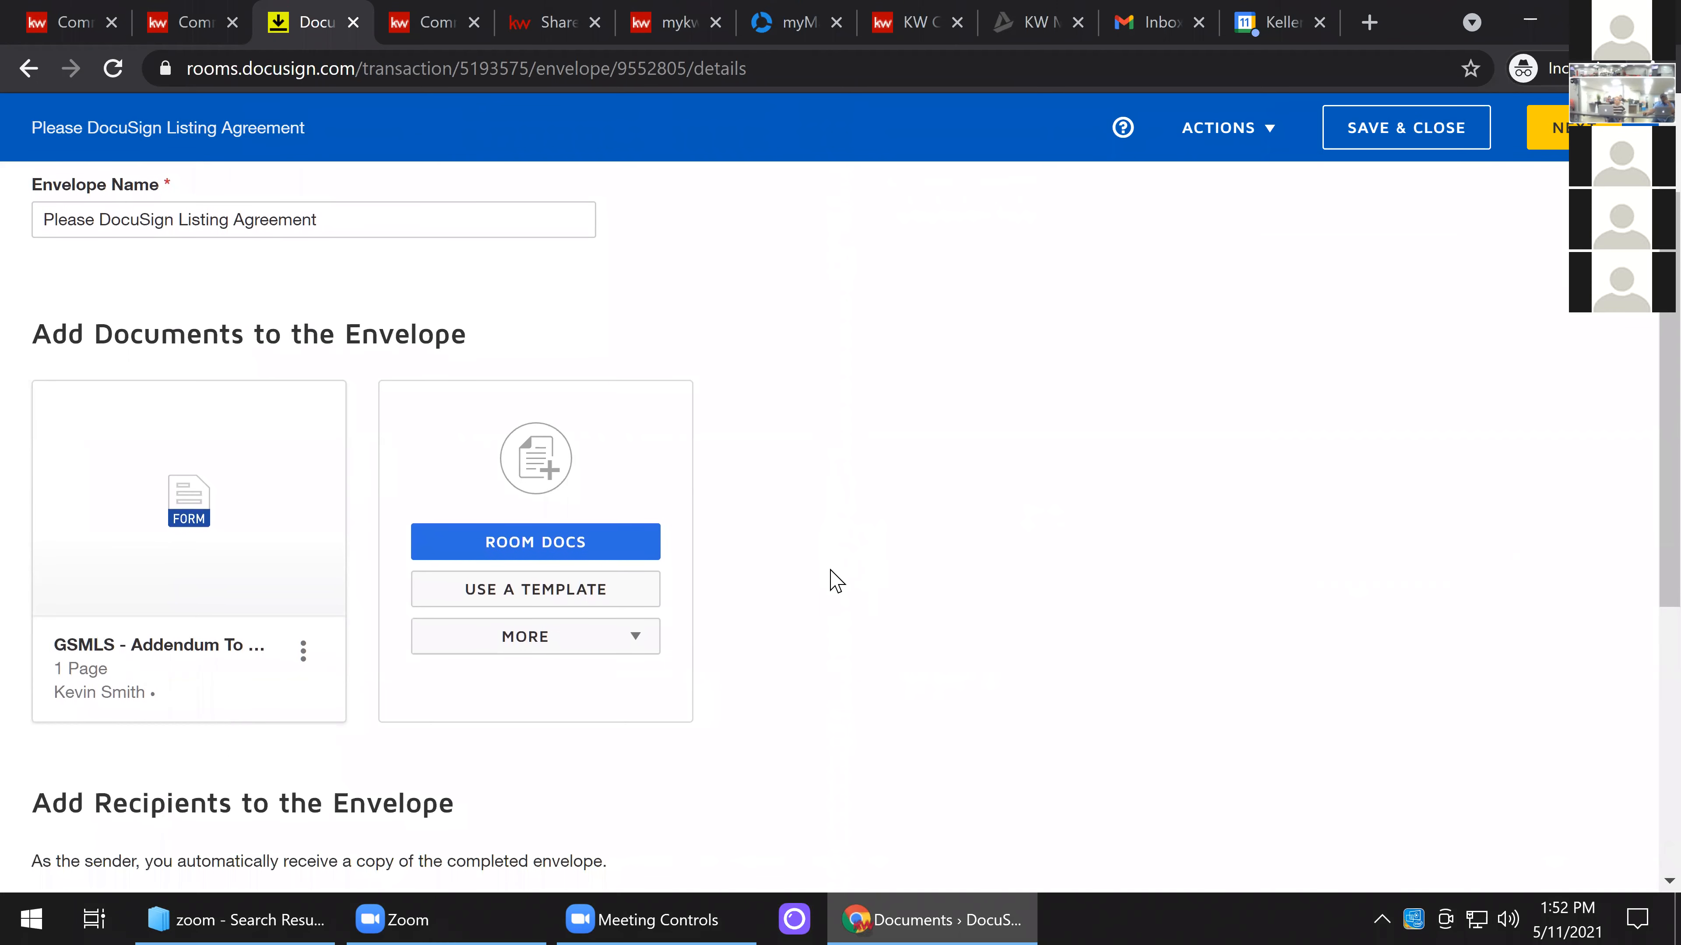
{"action": "scroll", "coordinate": [835, 581], "scroll_direction": "down", "scroll_amount": 2}
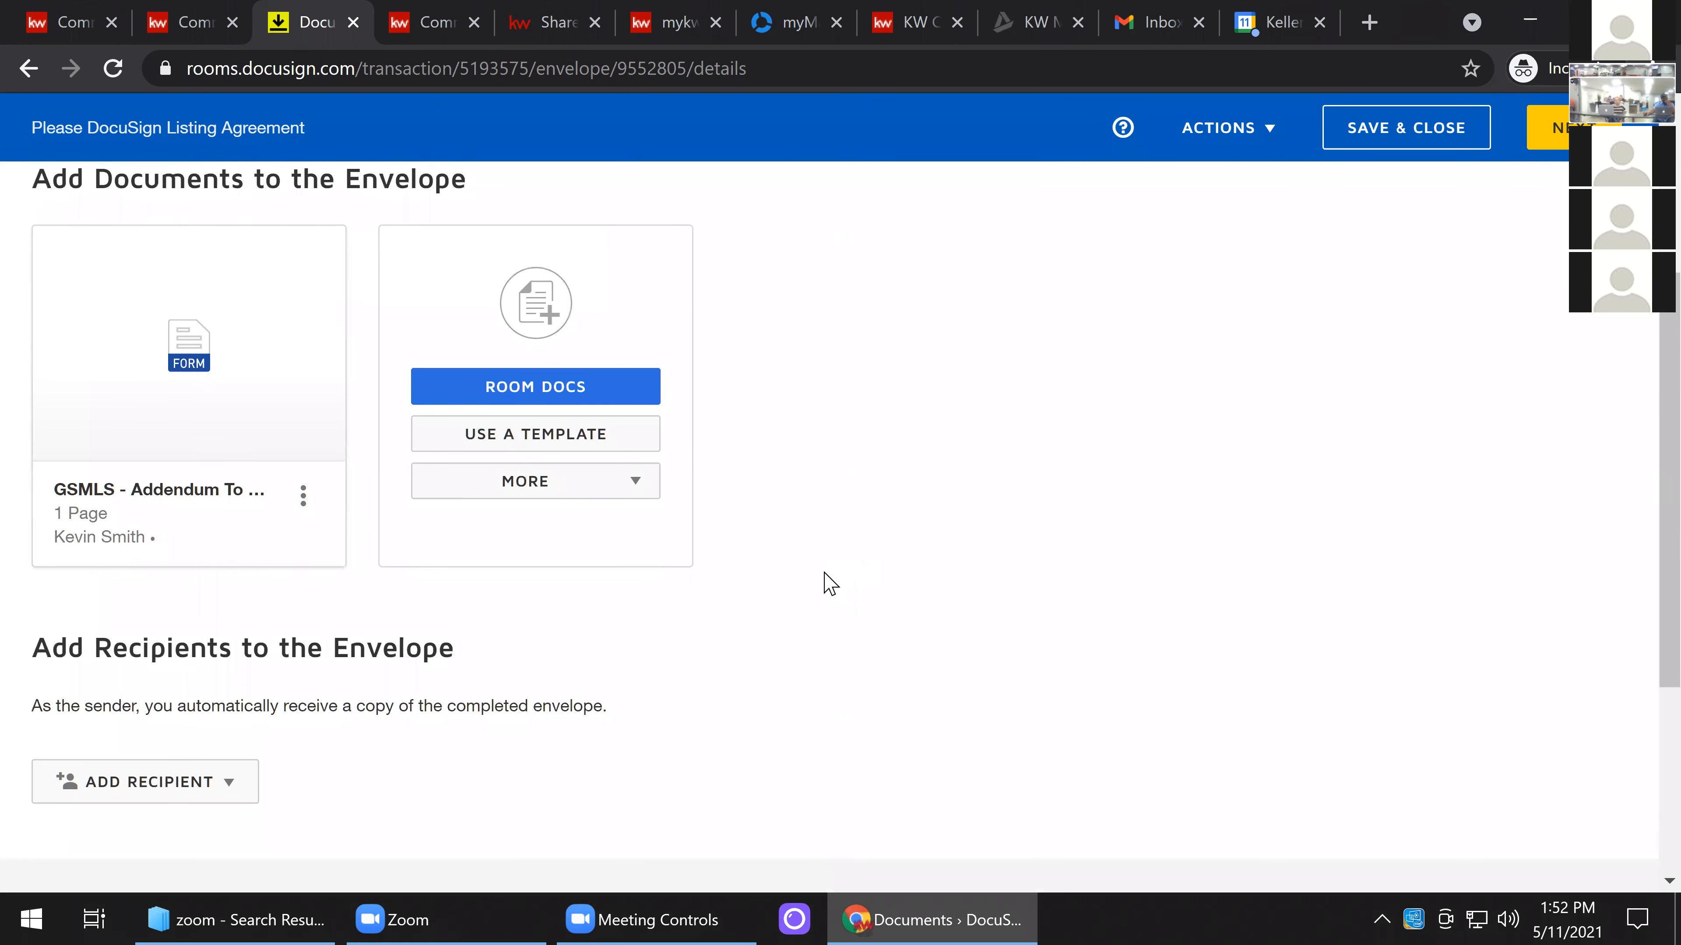
- Add recipients from the form's pre-tagged roles, selecting Seller One and Seller Two
{"action": "left_click", "coordinate": [216, 788]}
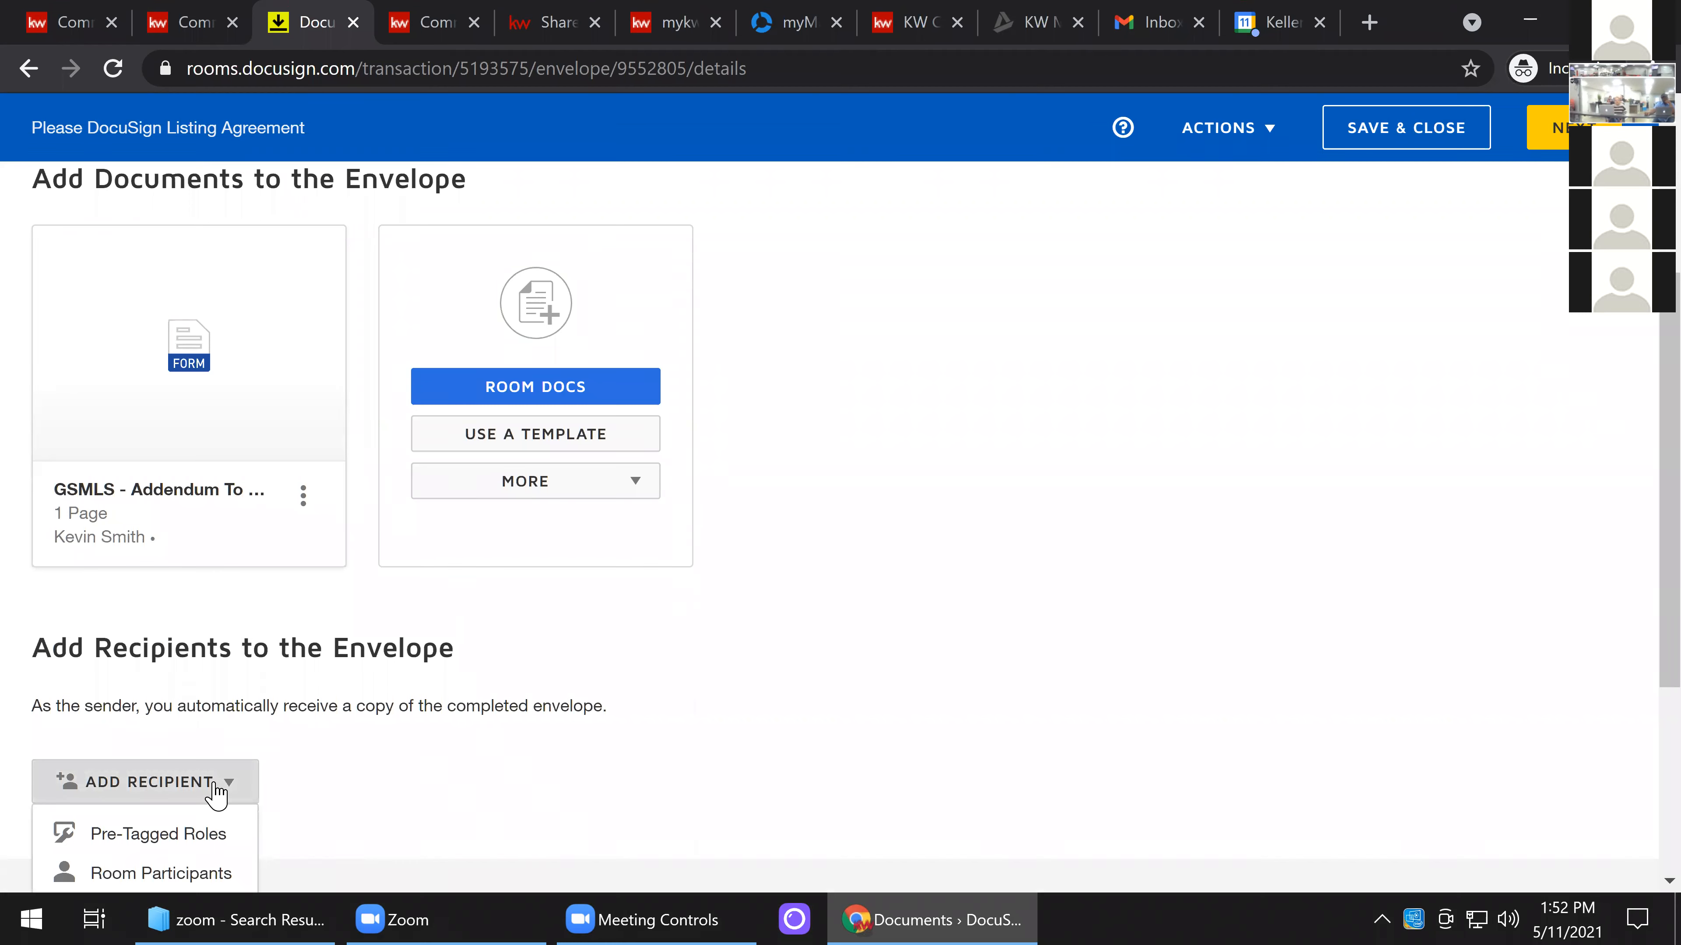
{"action": "scroll", "coordinate": [552, 714], "scroll_direction": "down", "scroll_amount": 1}
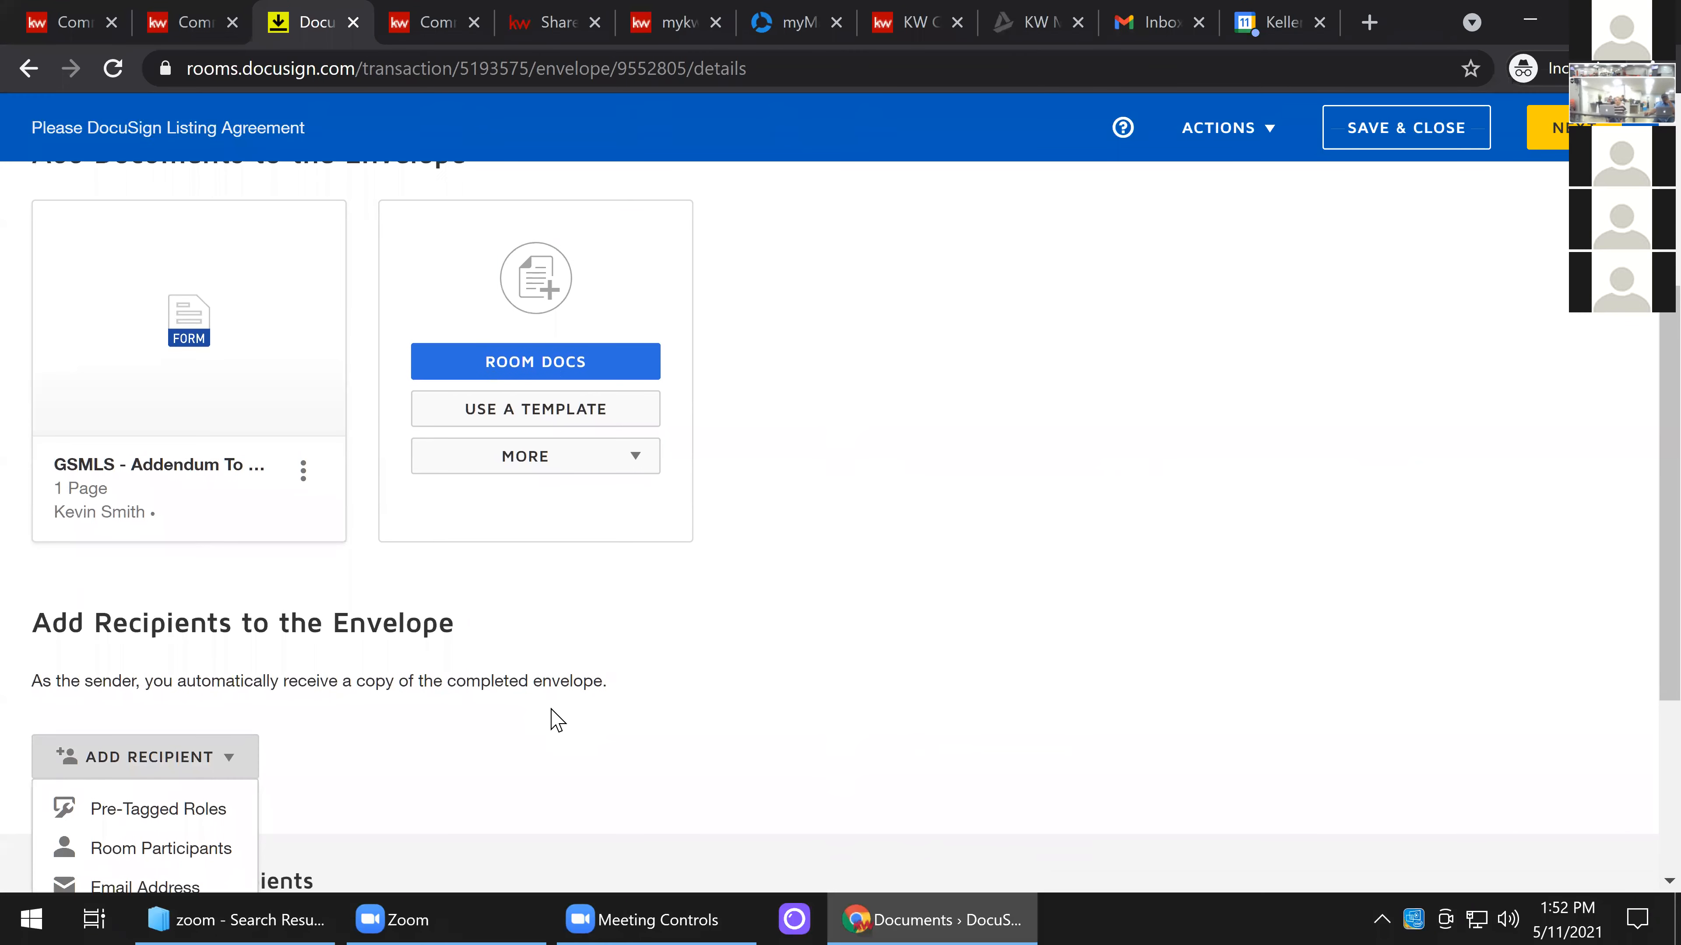
{"action": "left_click", "coordinate": [184, 821]}
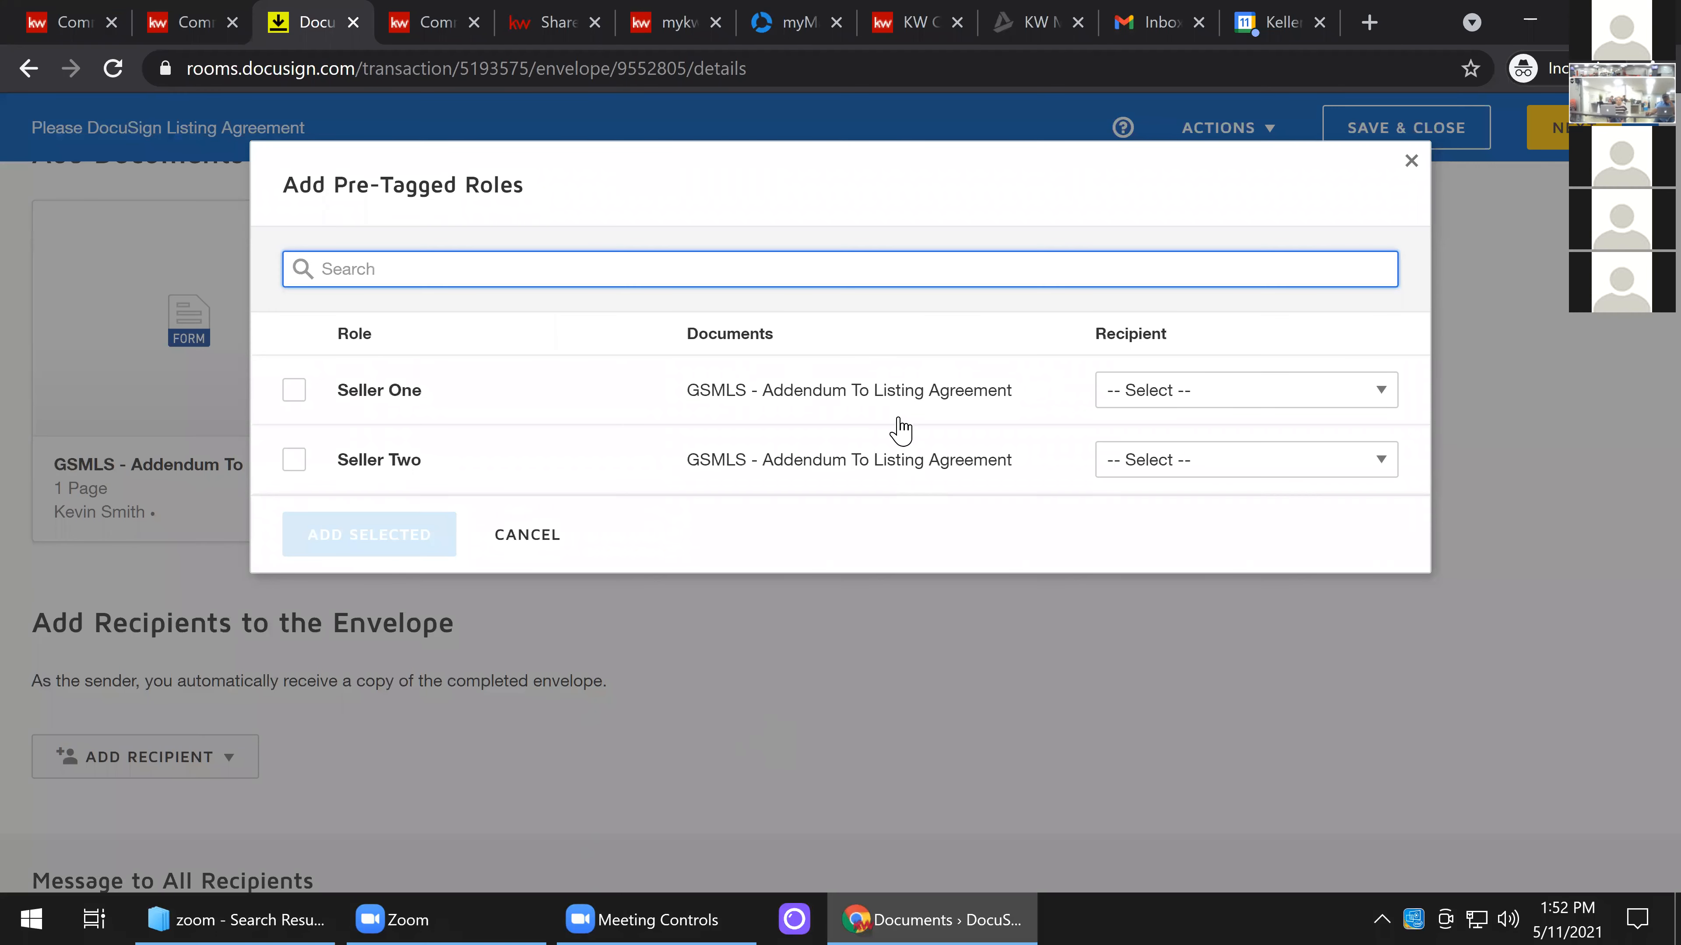
{"action": "left_click", "coordinate": [295, 392]}
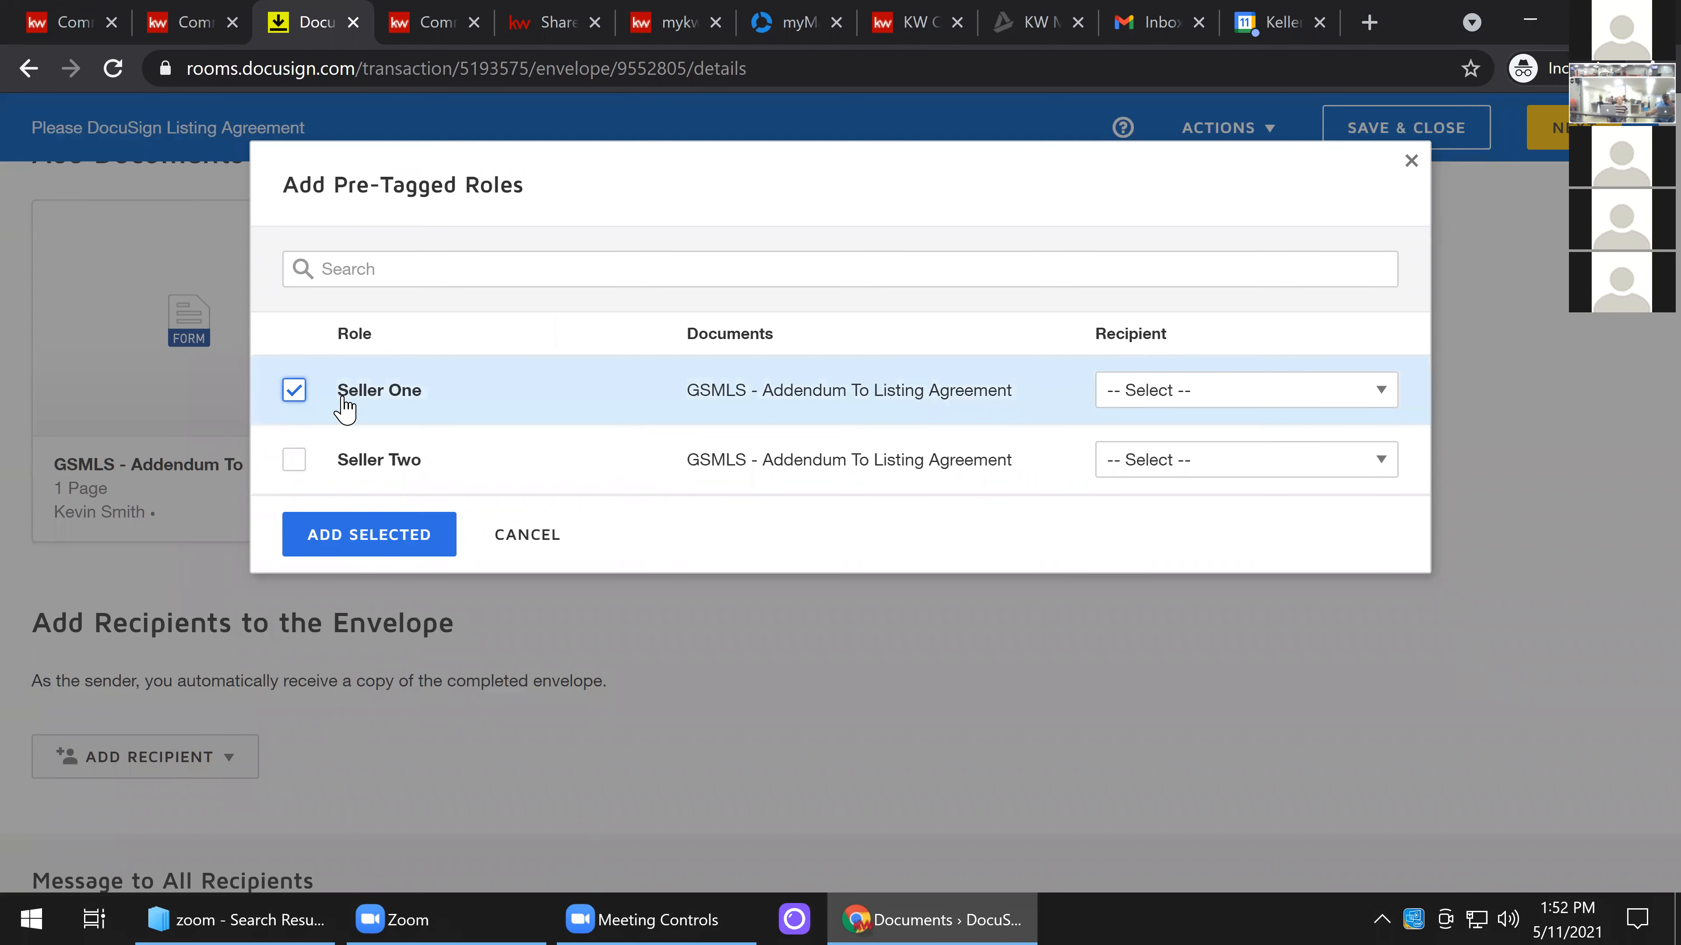
{"action": "left_click", "coordinate": [295, 463]}
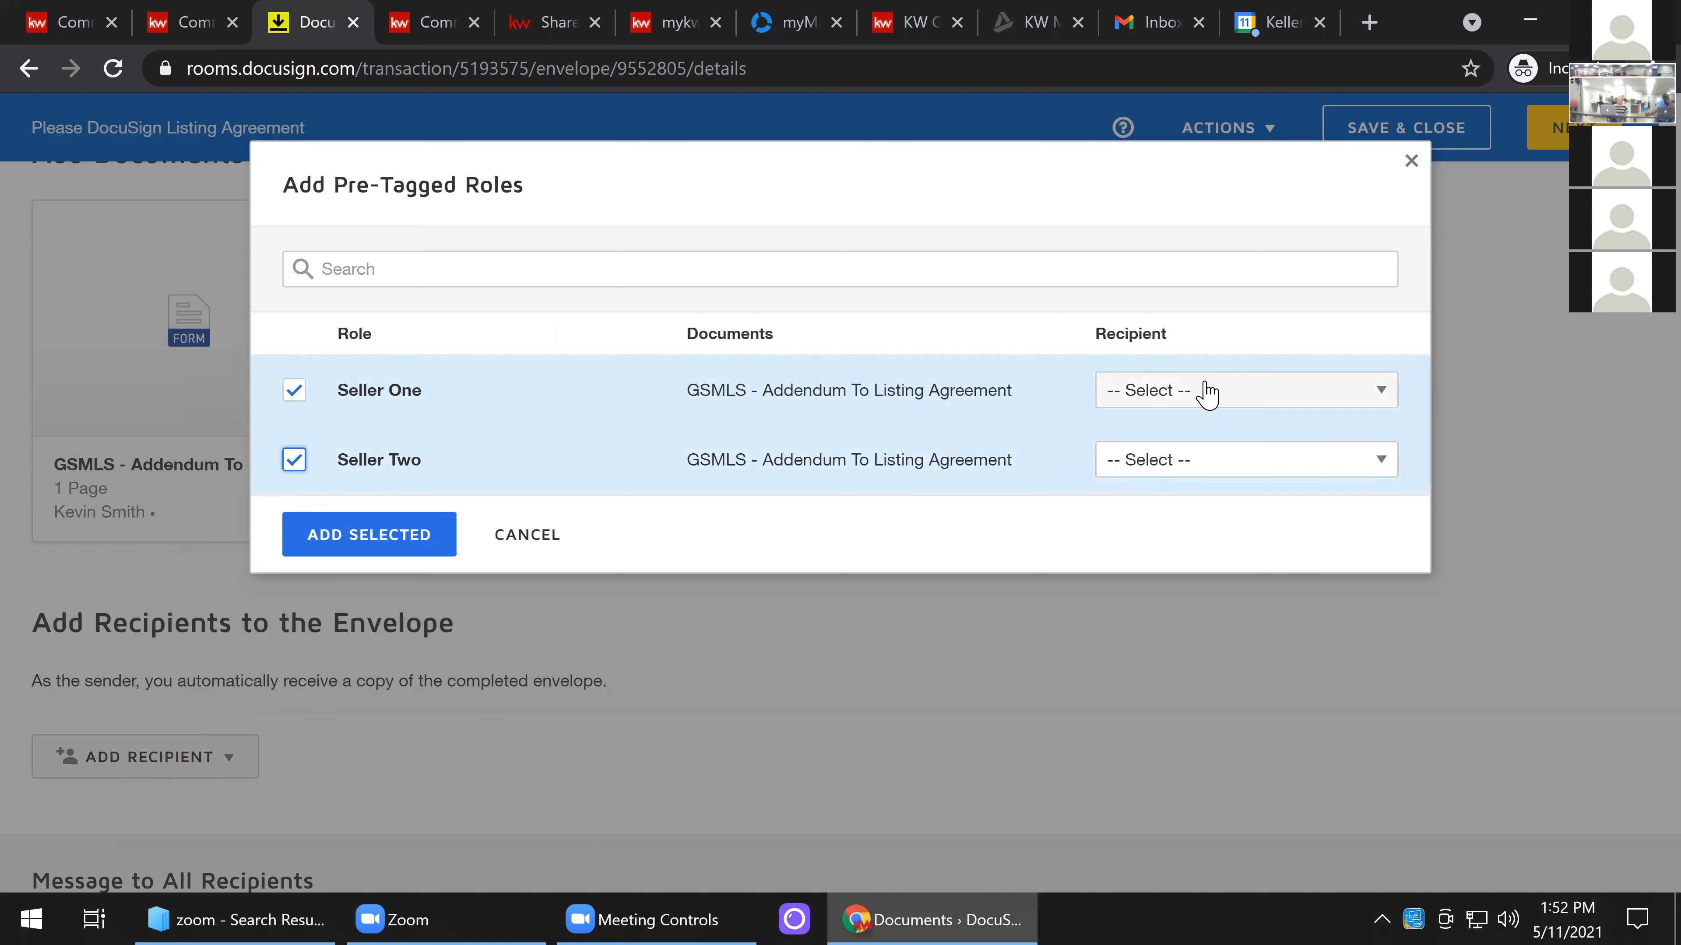
- Assign Buyer 1 to Seller One, leave Seller Two unassigned, and add the roles
{"action": "left_click", "coordinate": [1225, 399]}
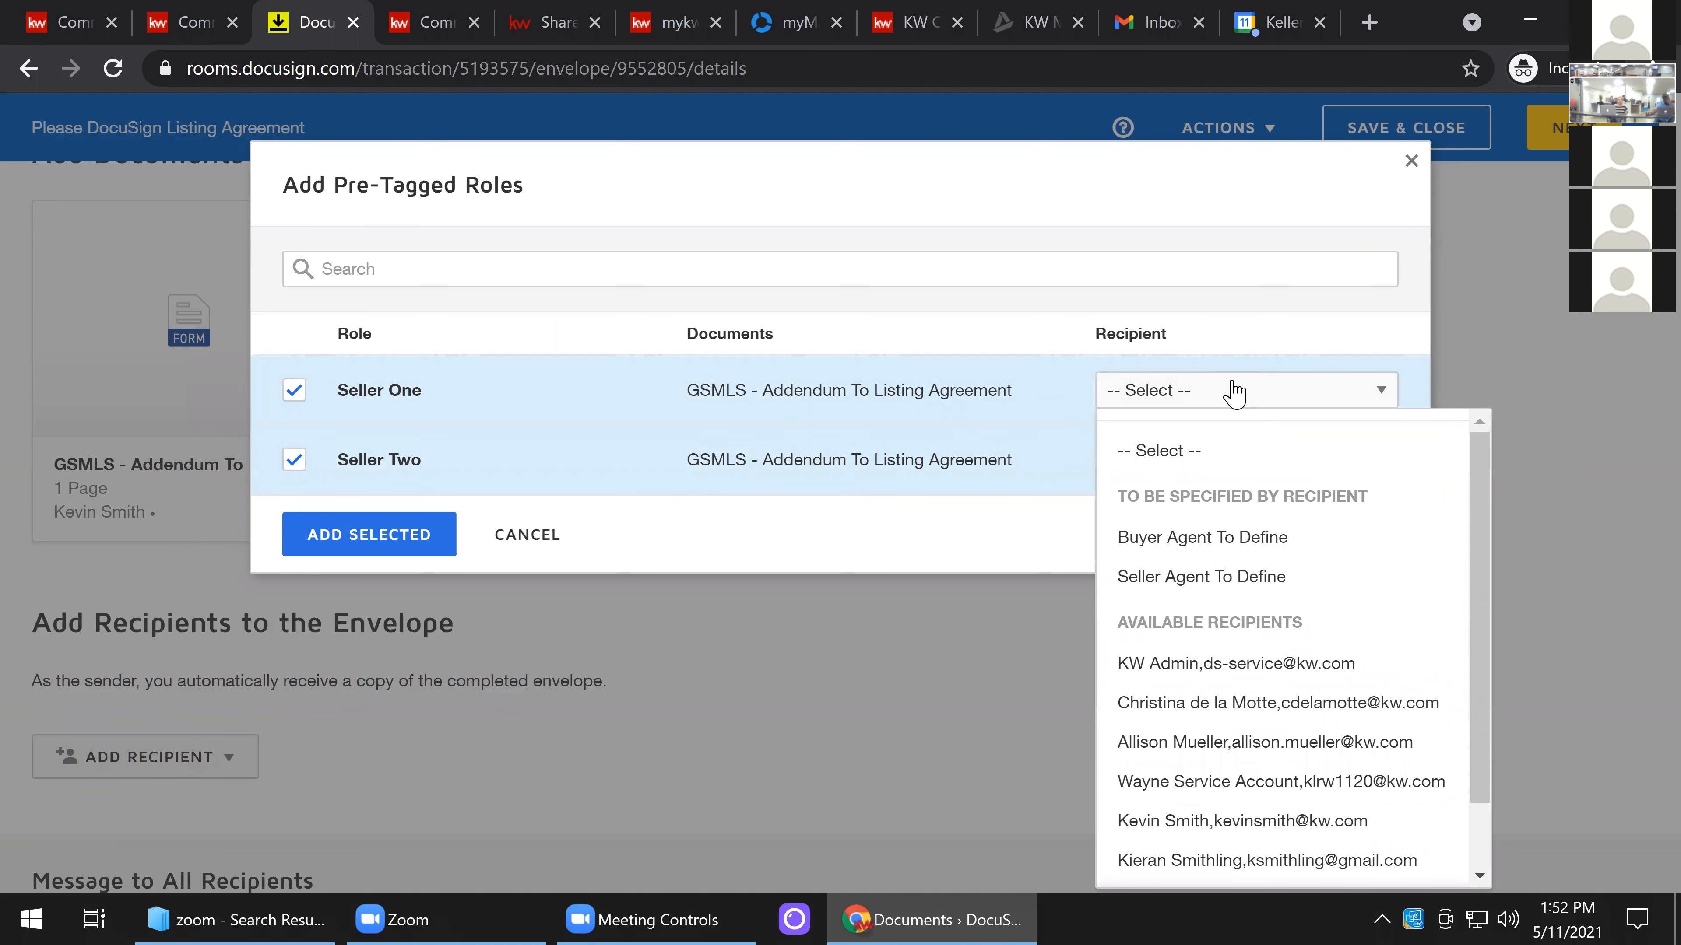
{"action": "scroll", "coordinate": [1386, 576], "scroll_direction": "down", "scroll_amount": 2}
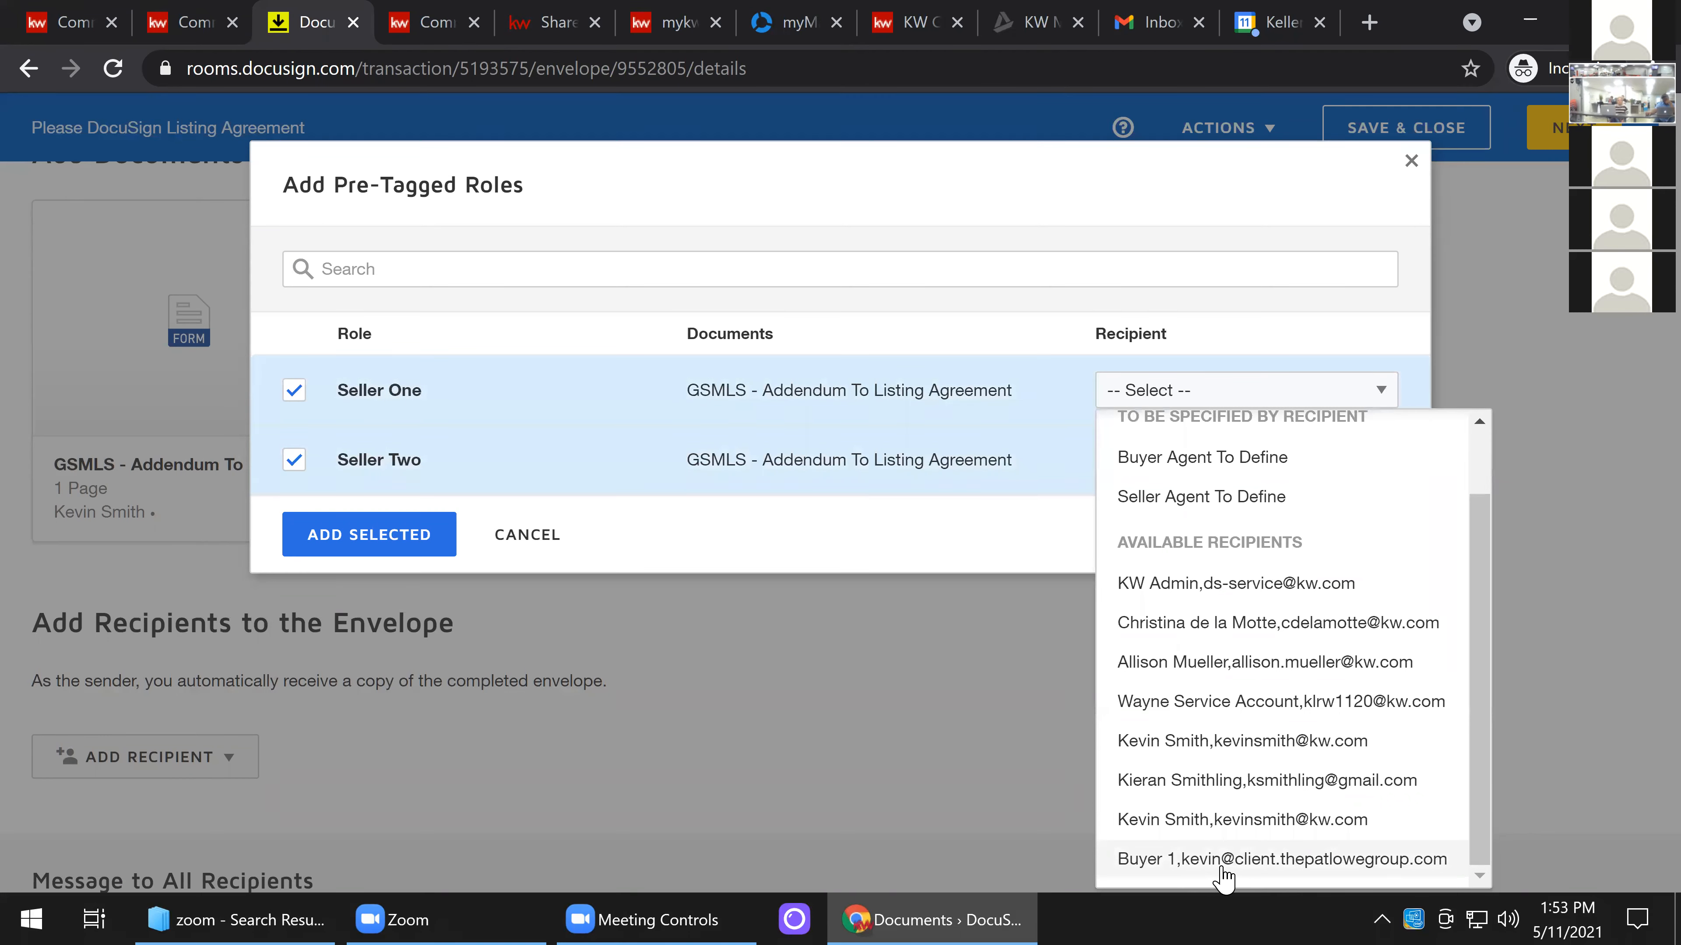
{"action": "left_click", "coordinate": [1245, 860]}
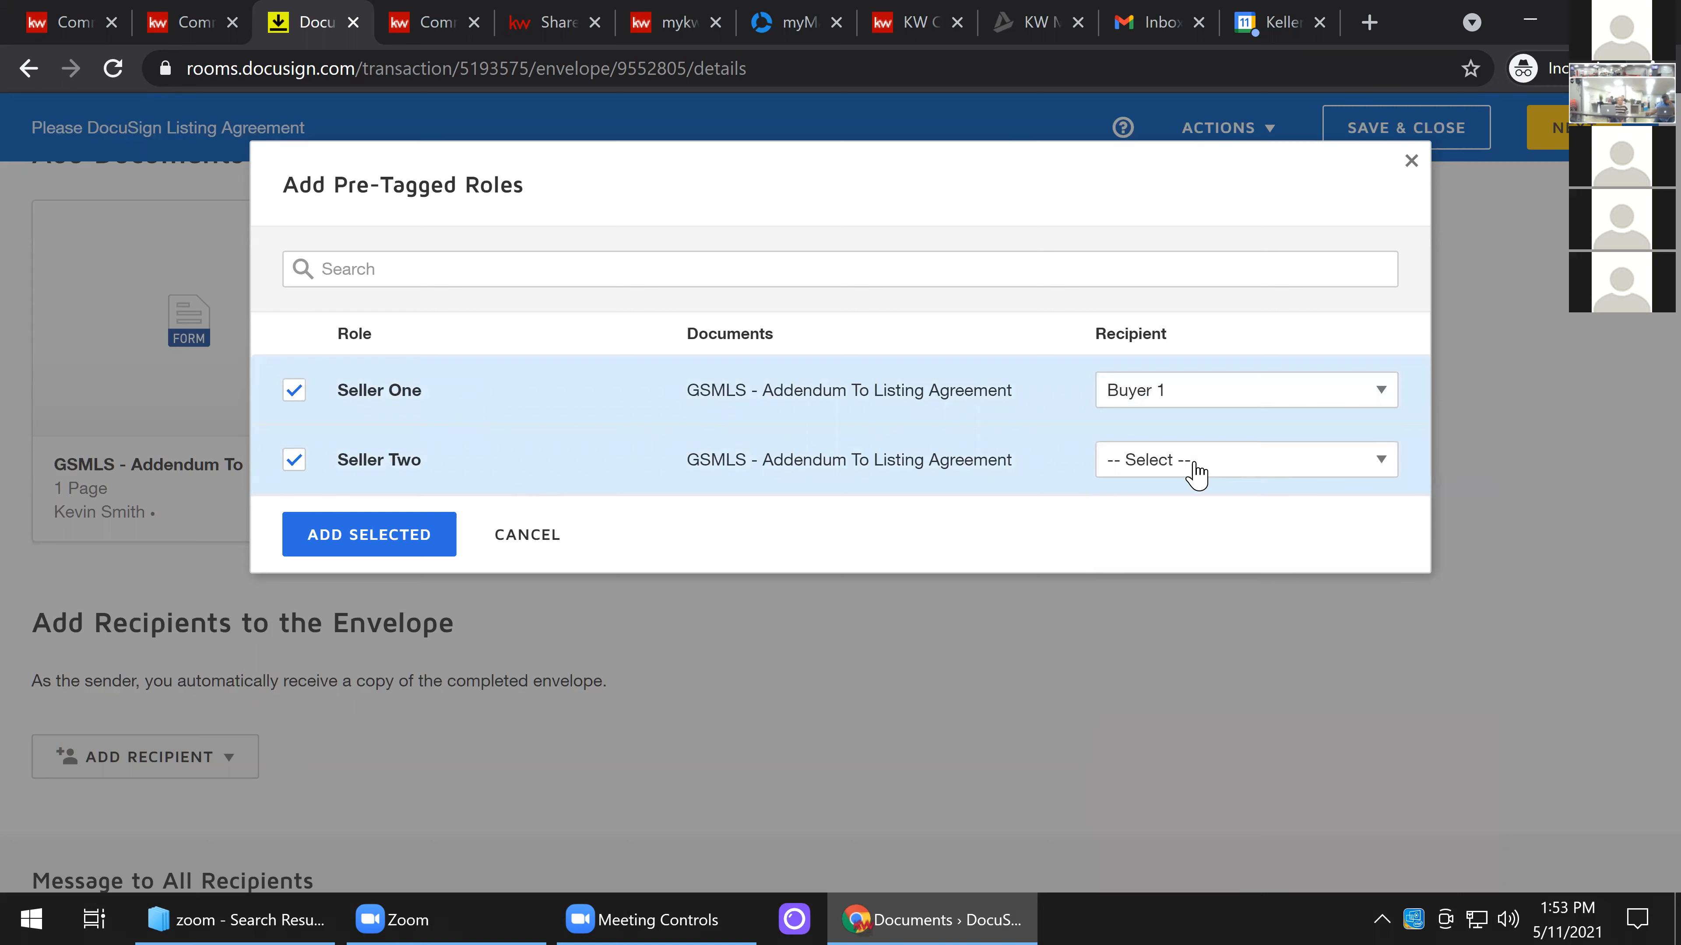
{"action": "left_click", "coordinate": [1229, 459]}
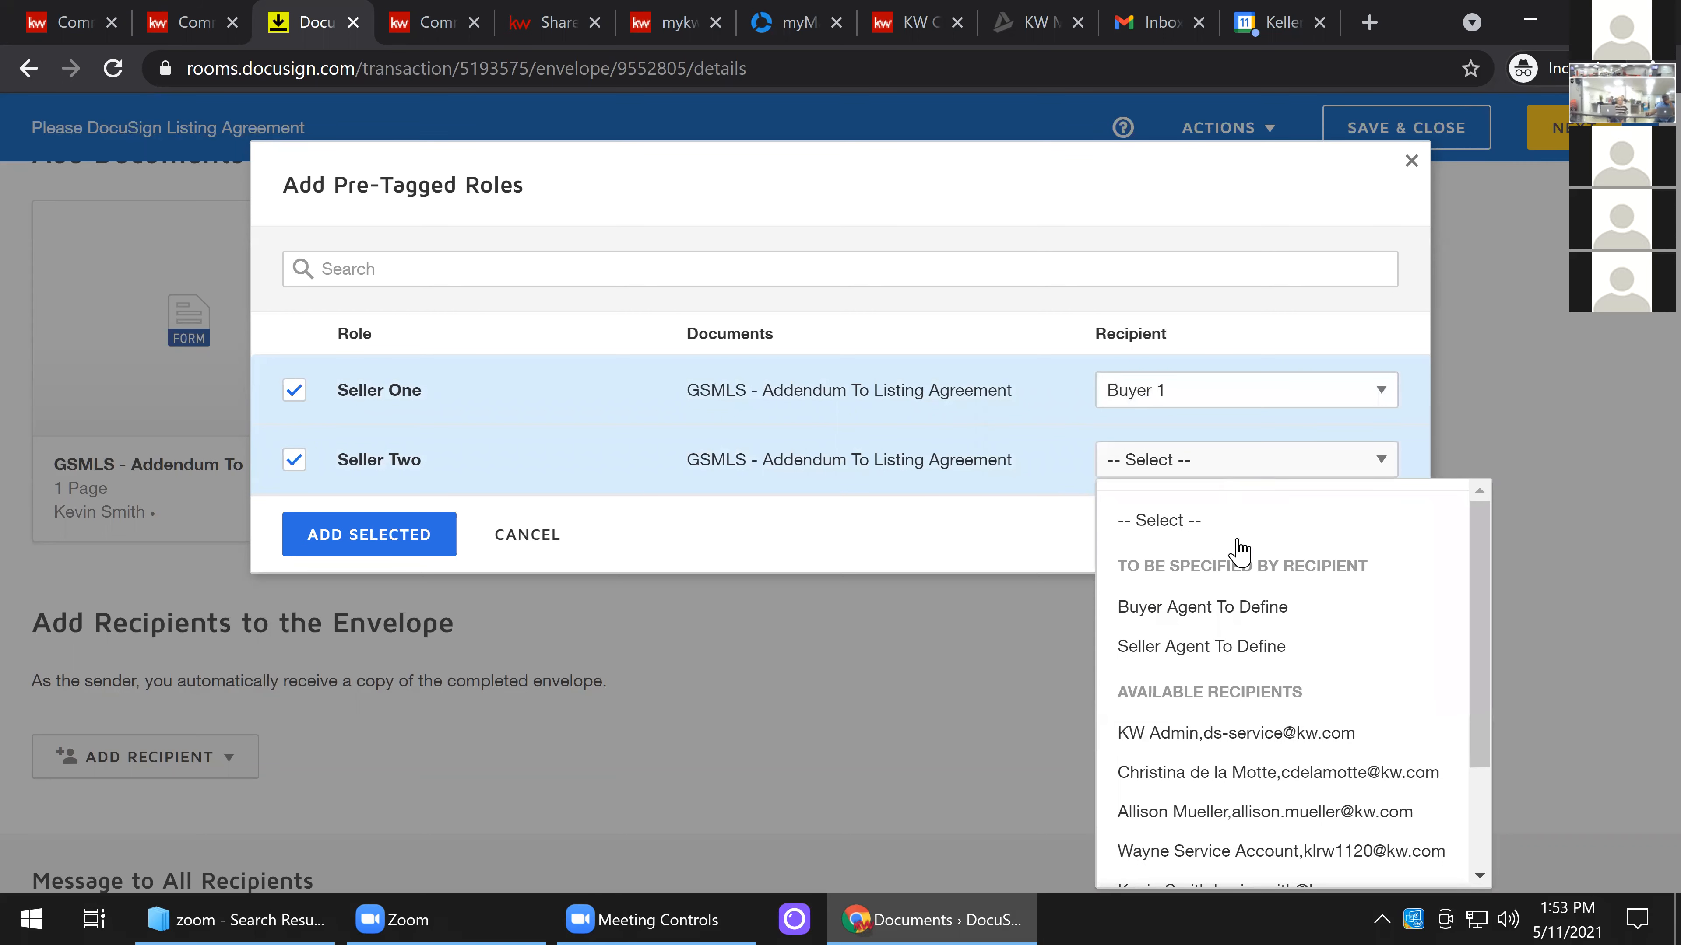
{"action": "left_click", "coordinate": [918, 519]}
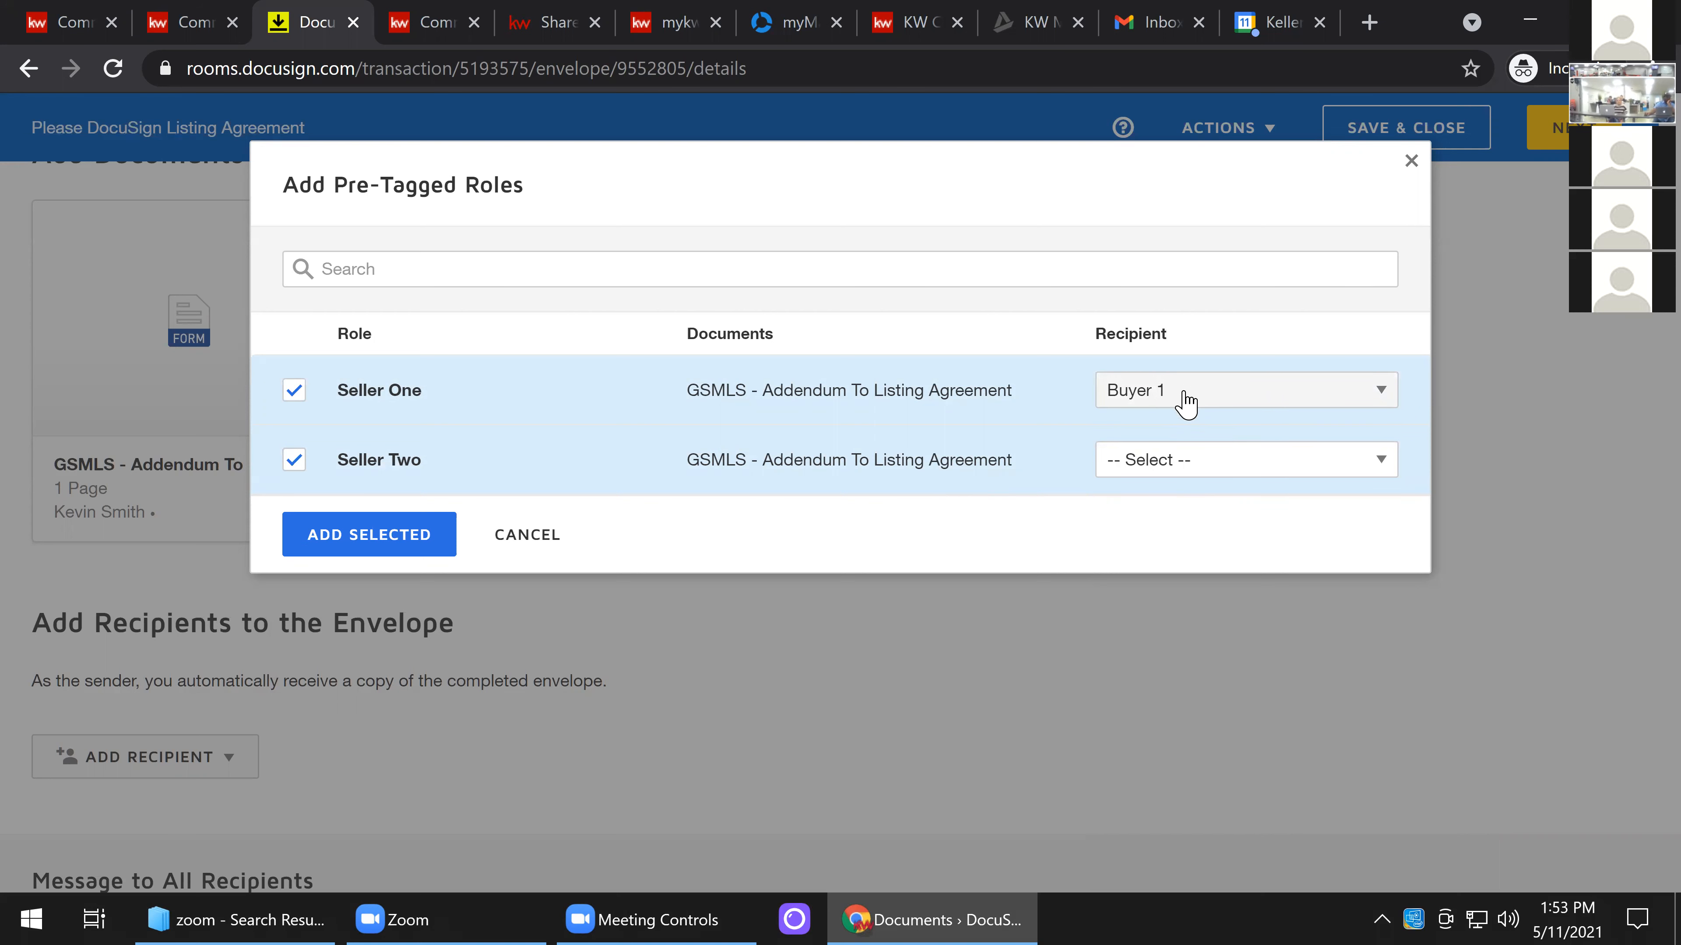
{"action": "left_click", "coordinate": [345, 535]}
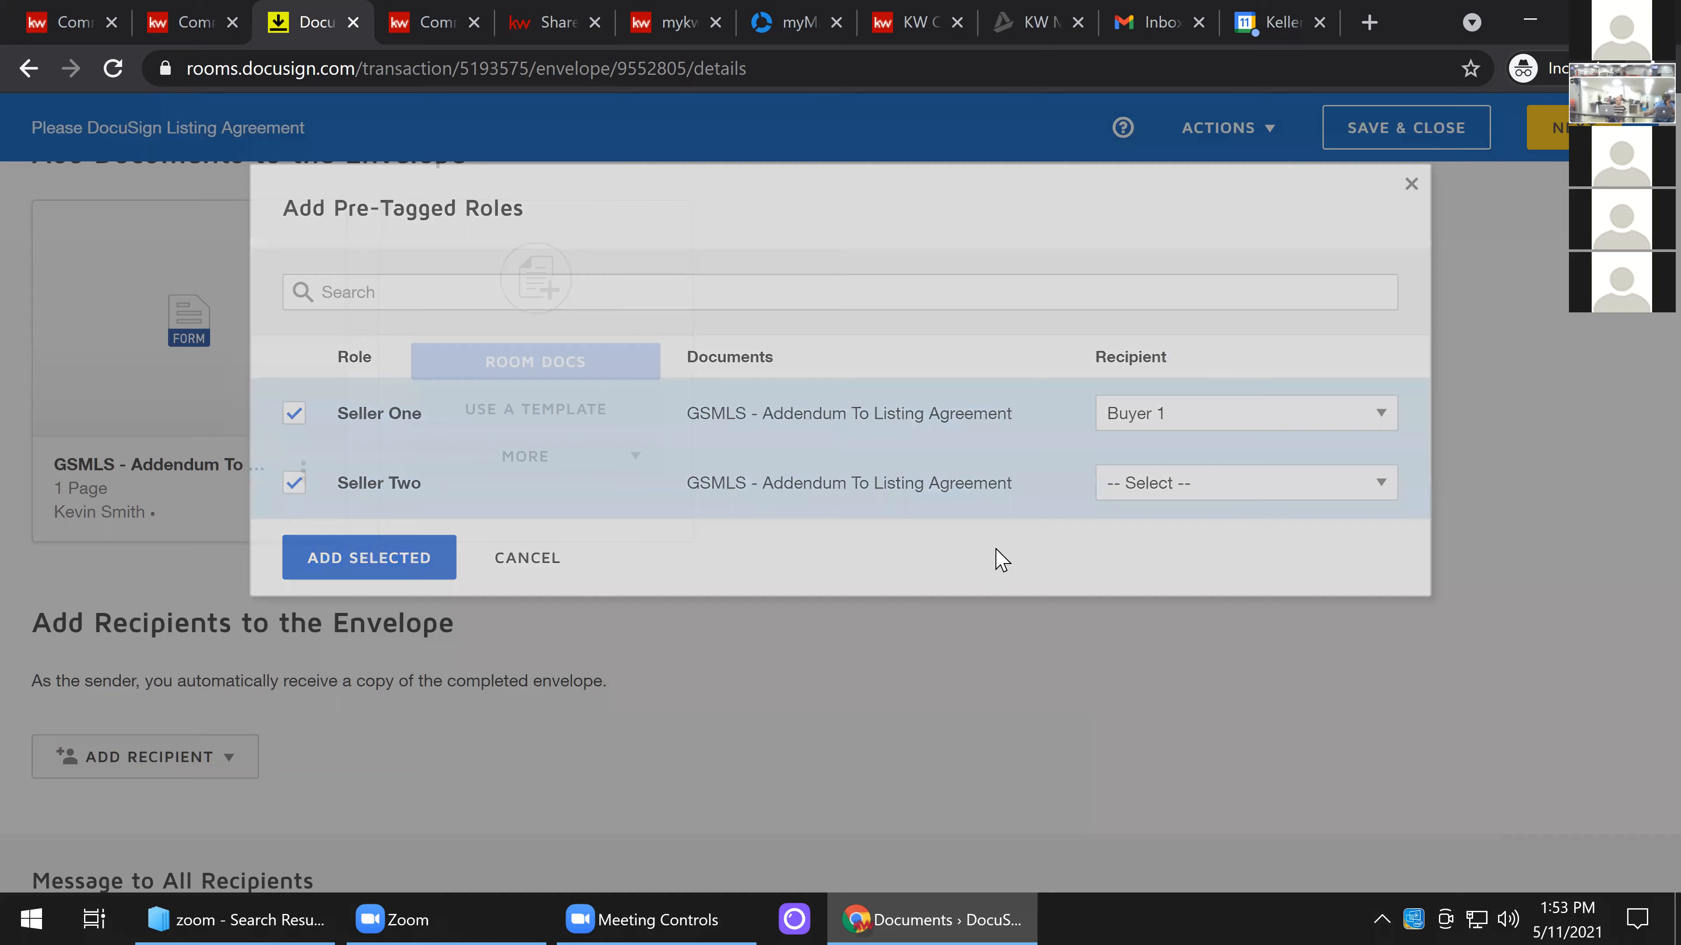
{"action": "scroll", "coordinate": [694, 639], "scroll_direction": "down", "scroll_amount": 5}
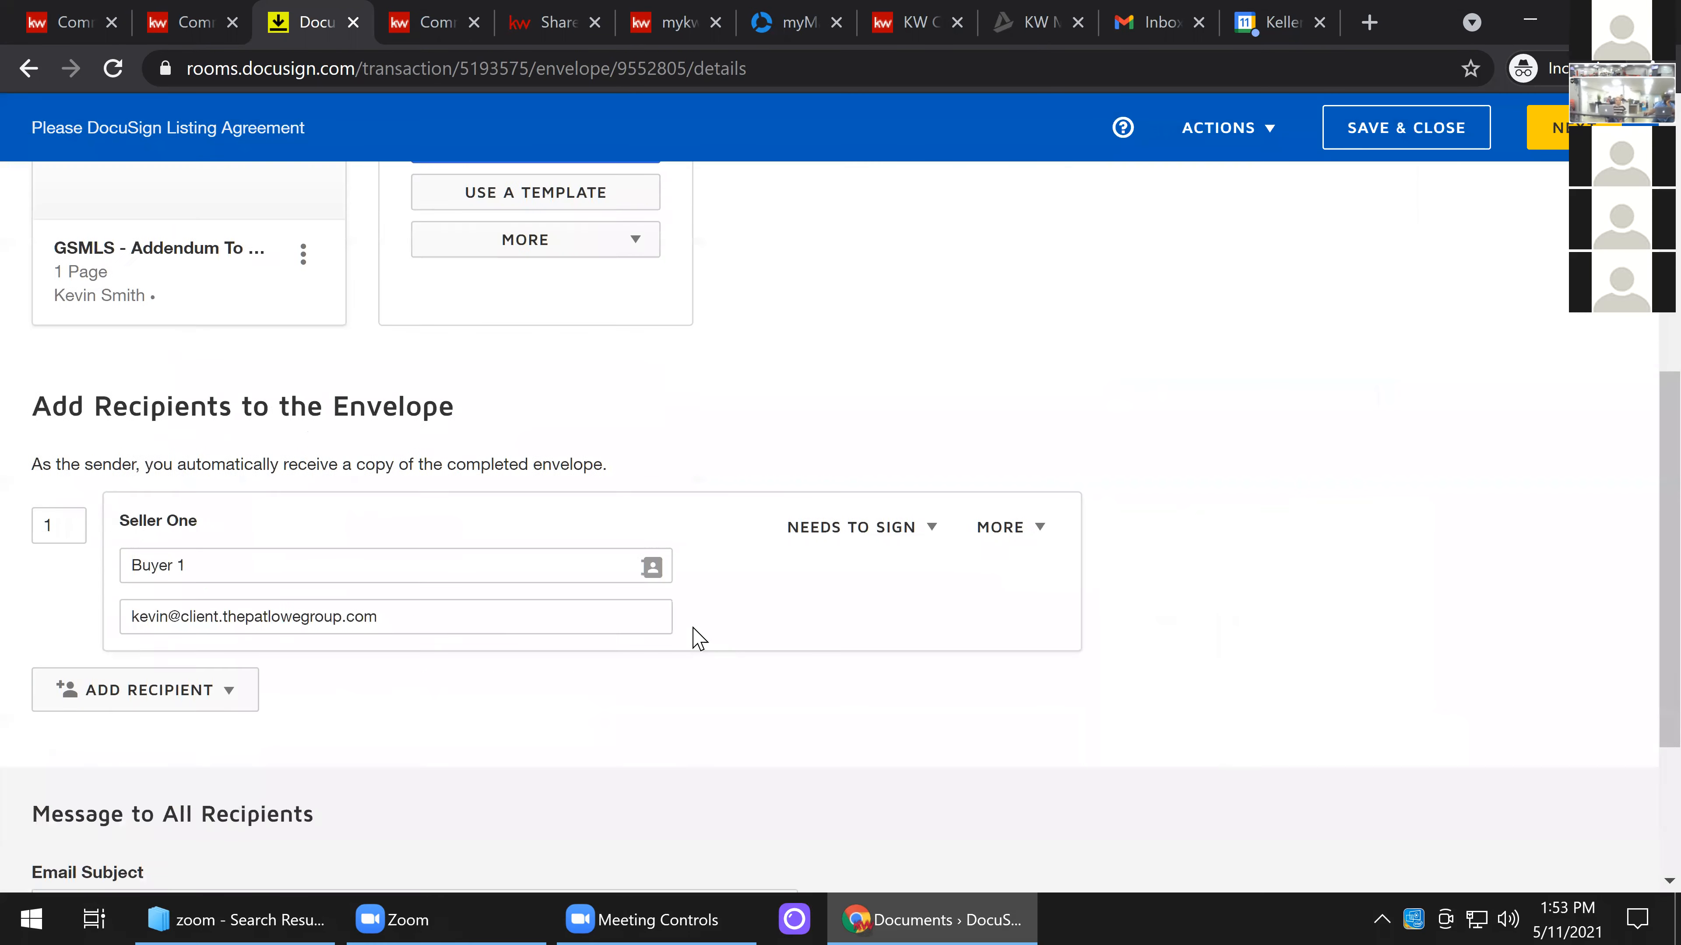
- Delete the Seller Two recipient, then check Seller One's signing action and recipient options
{"action": "left_click", "coordinate": [299, 495]}
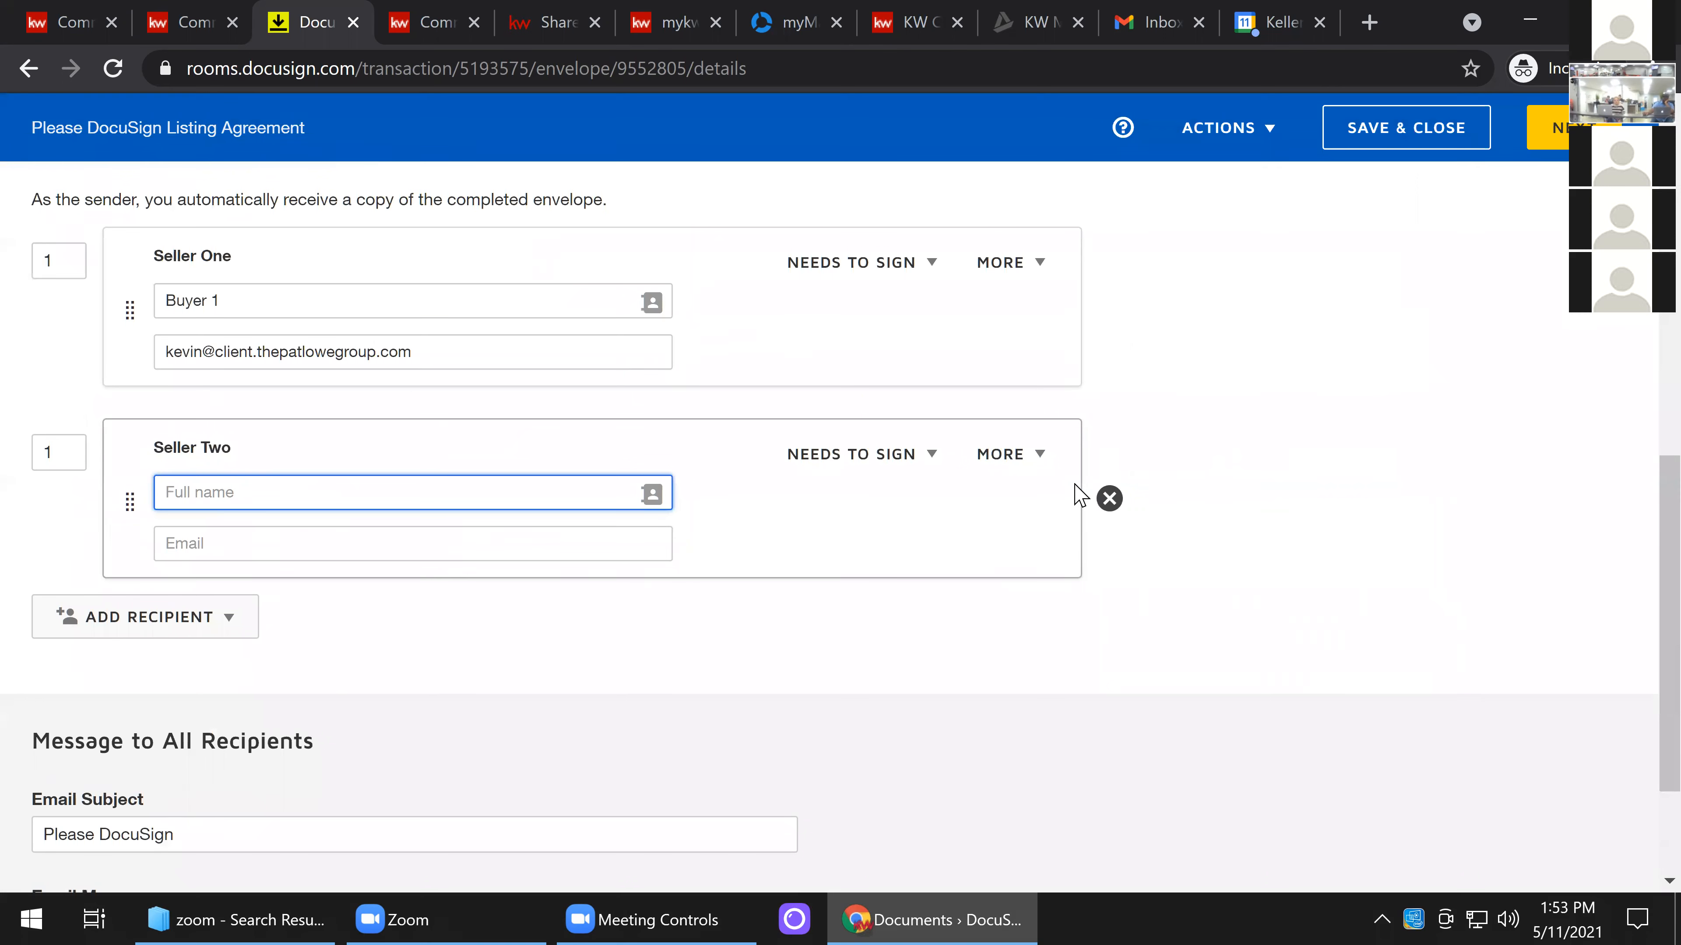
{"action": "left_click", "coordinate": [1109, 498]}
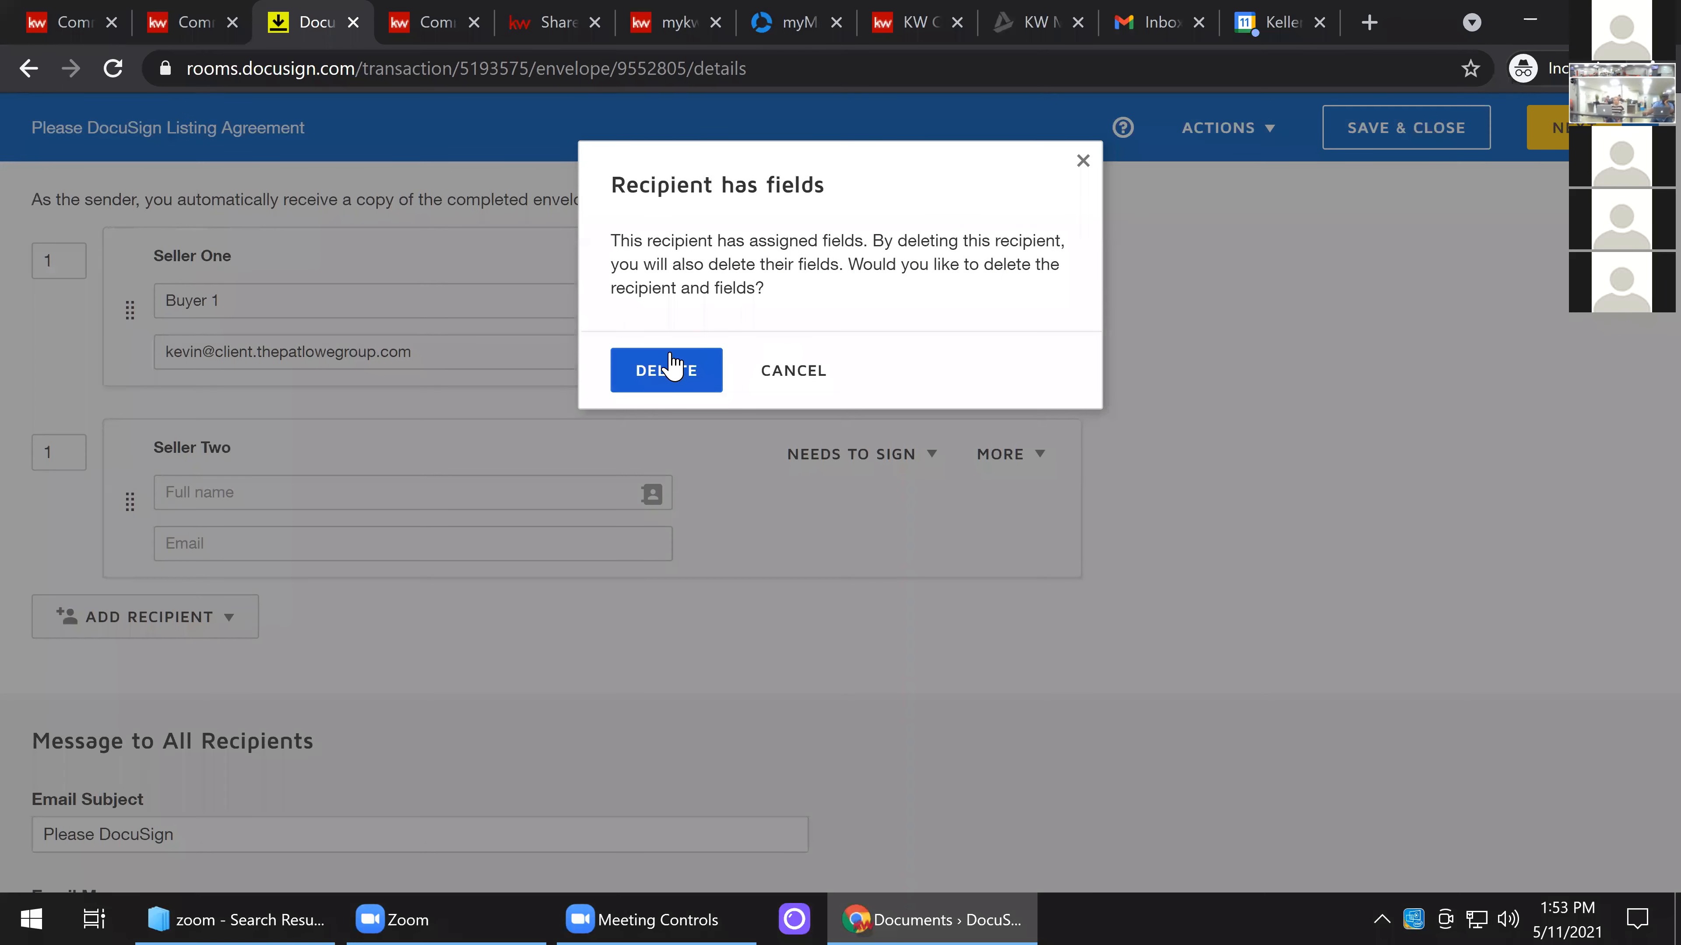
{"action": "left_click", "coordinate": [671, 365]}
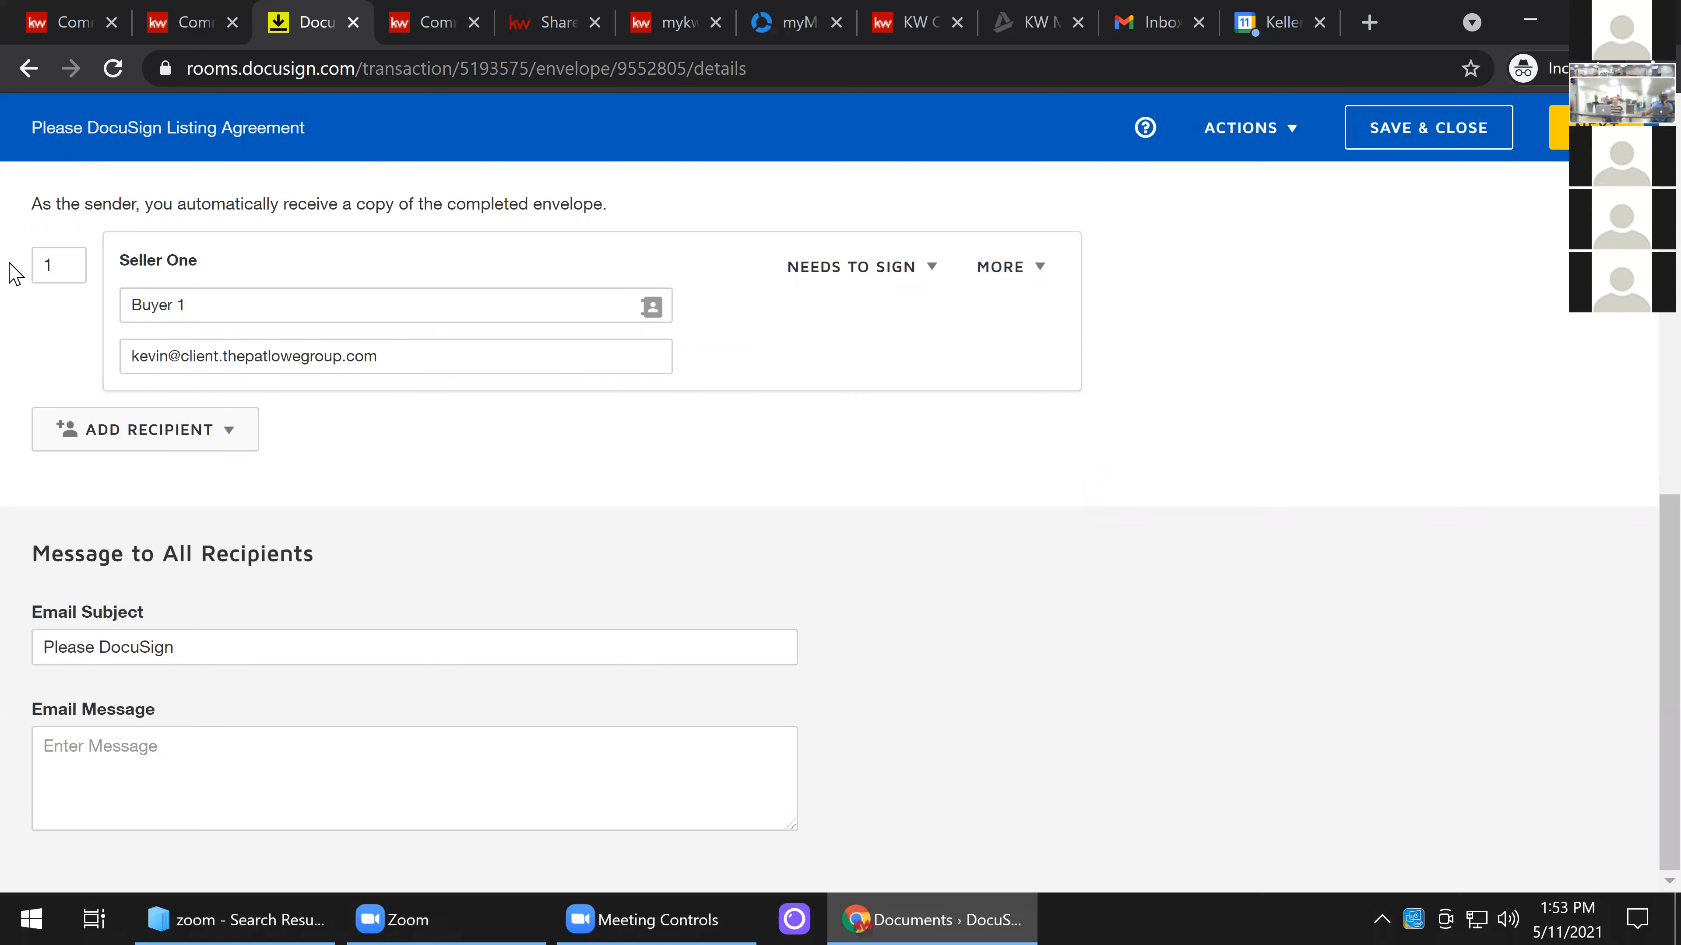
{"action": "left_click", "coordinate": [887, 269]}
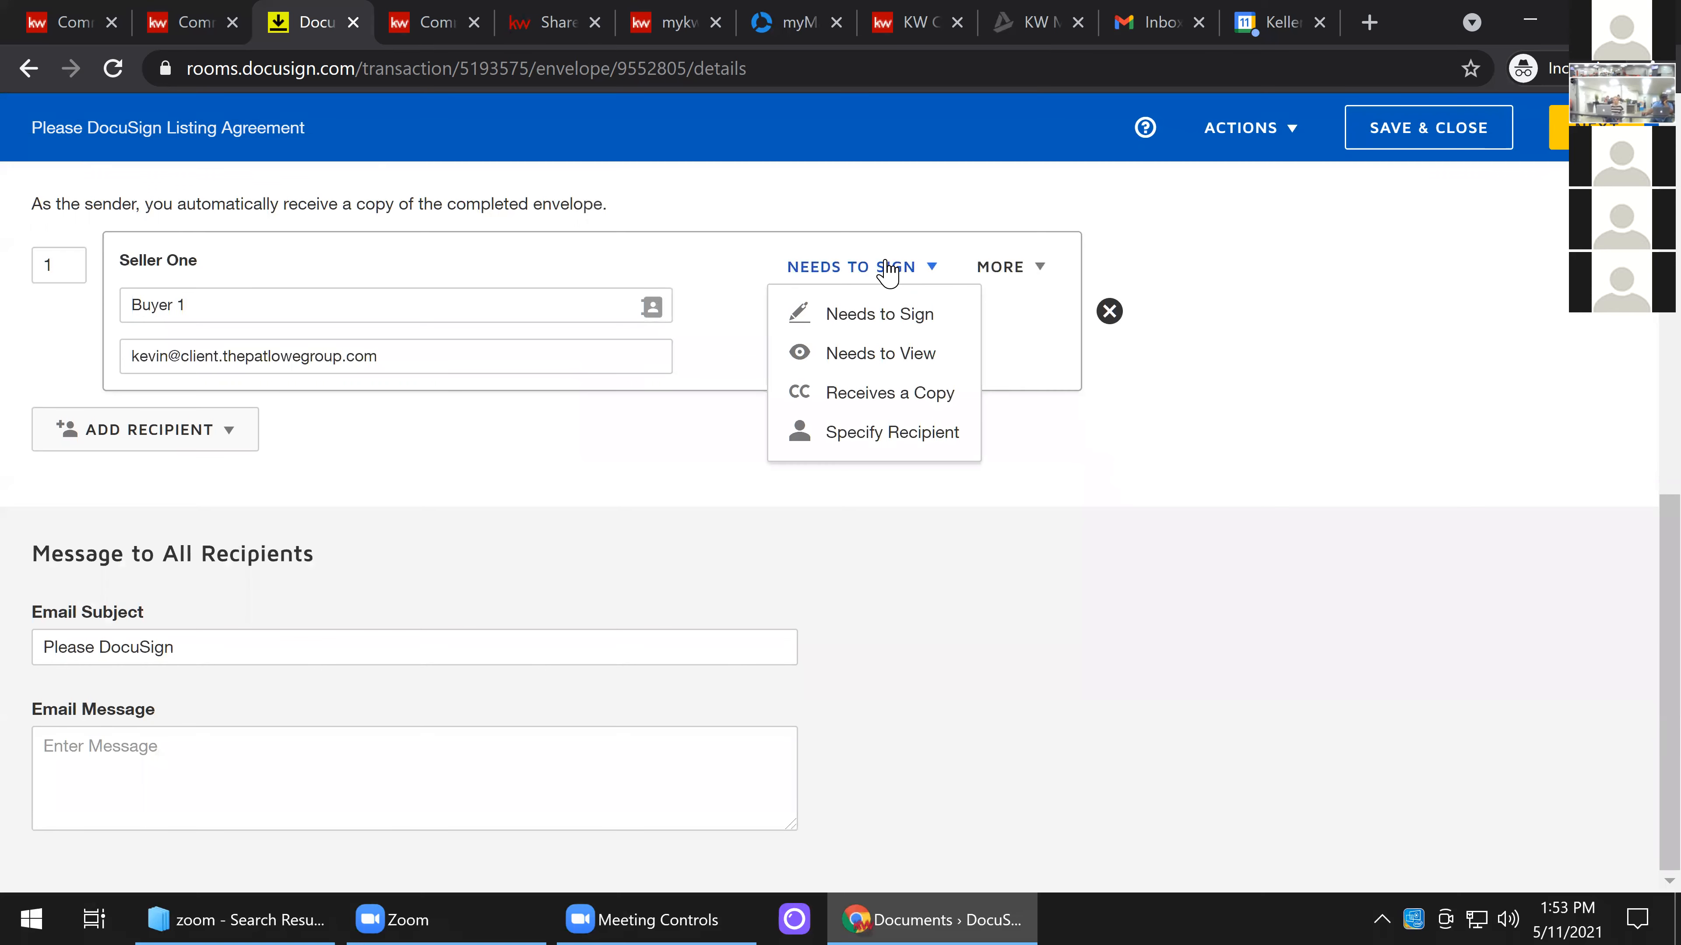
{"action": "left_click", "coordinate": [109, 430]}
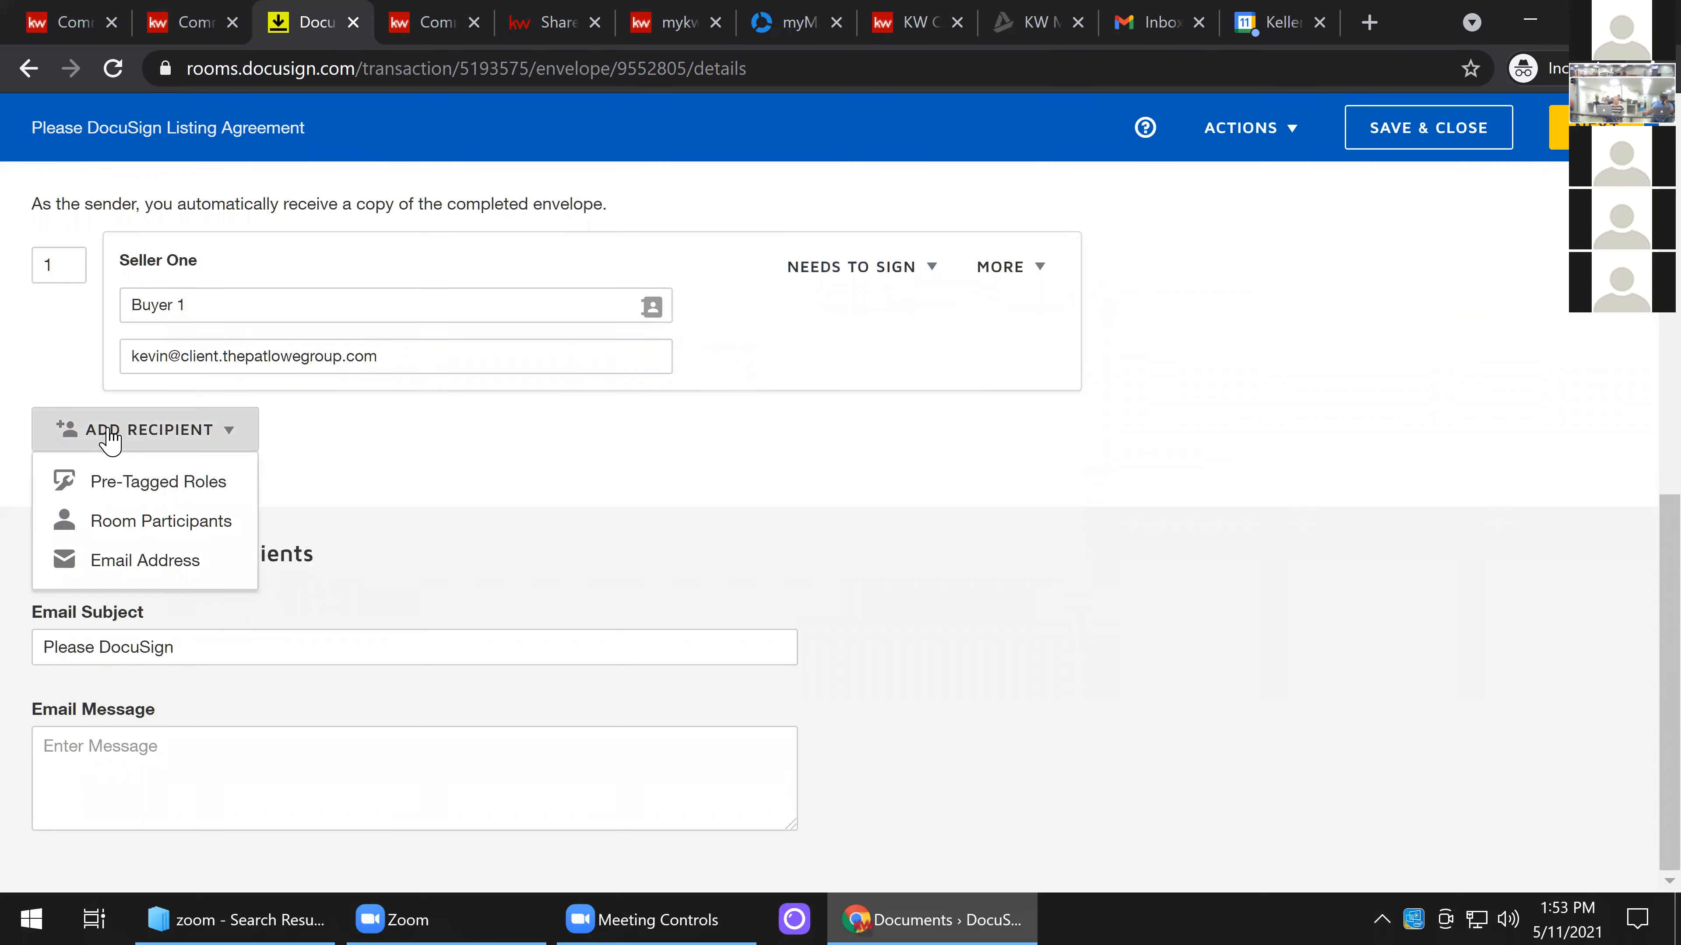
{"action": "left_click", "coordinate": [134, 481]}
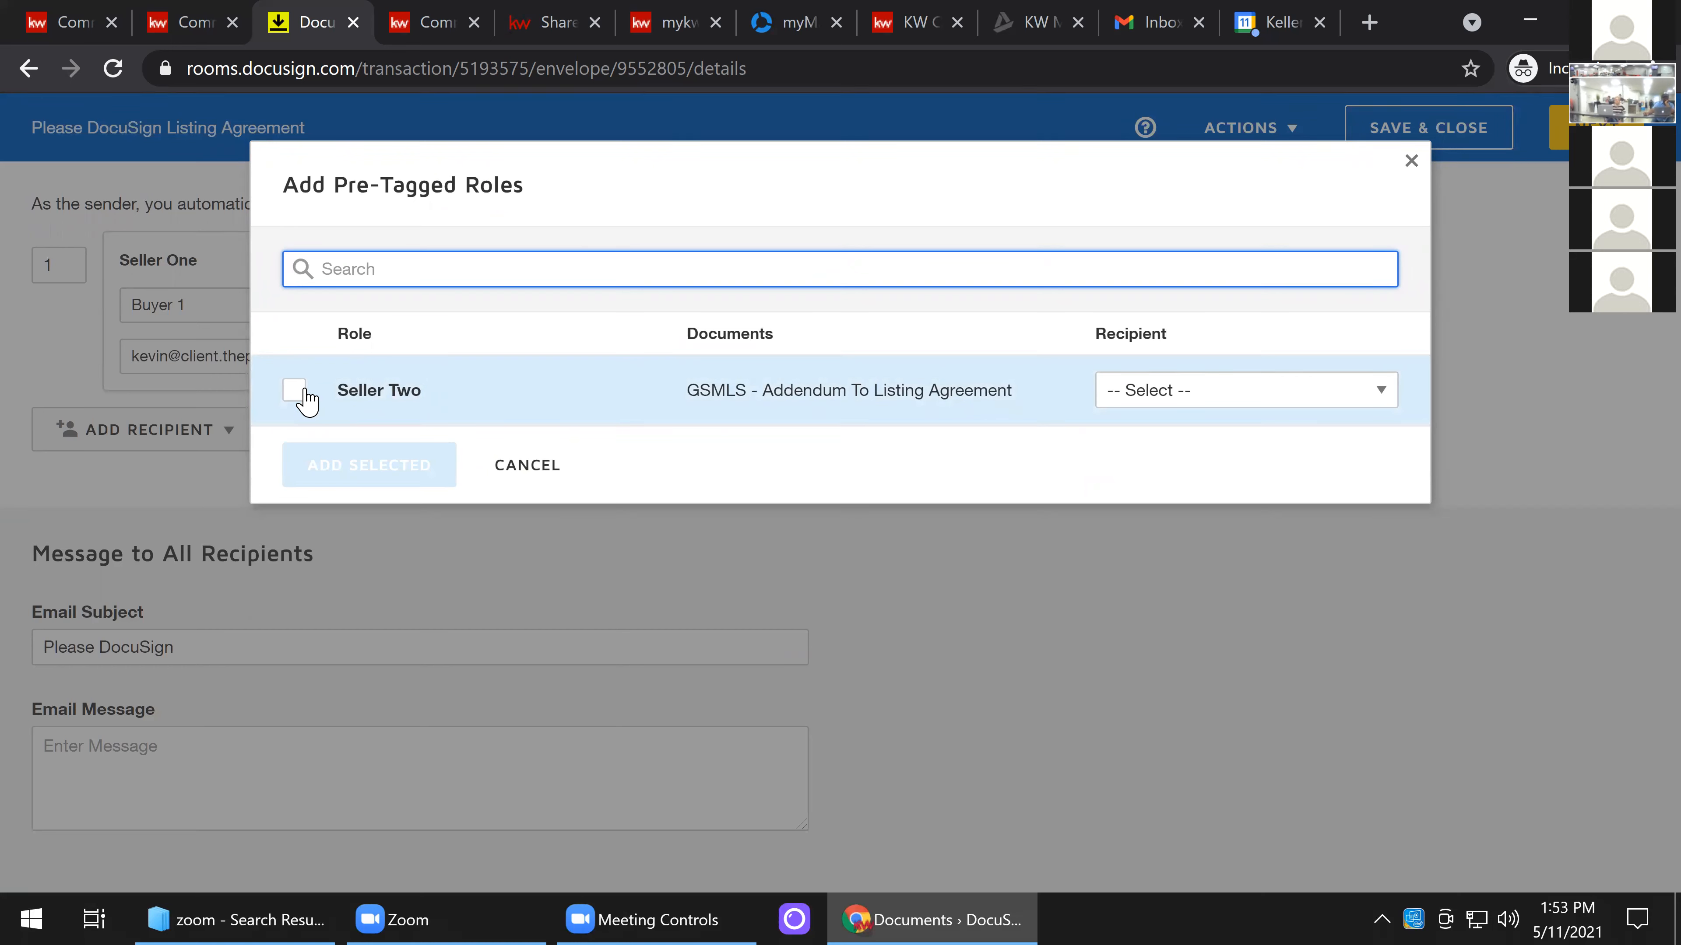
{"action": "left_click", "coordinate": [513, 470]}
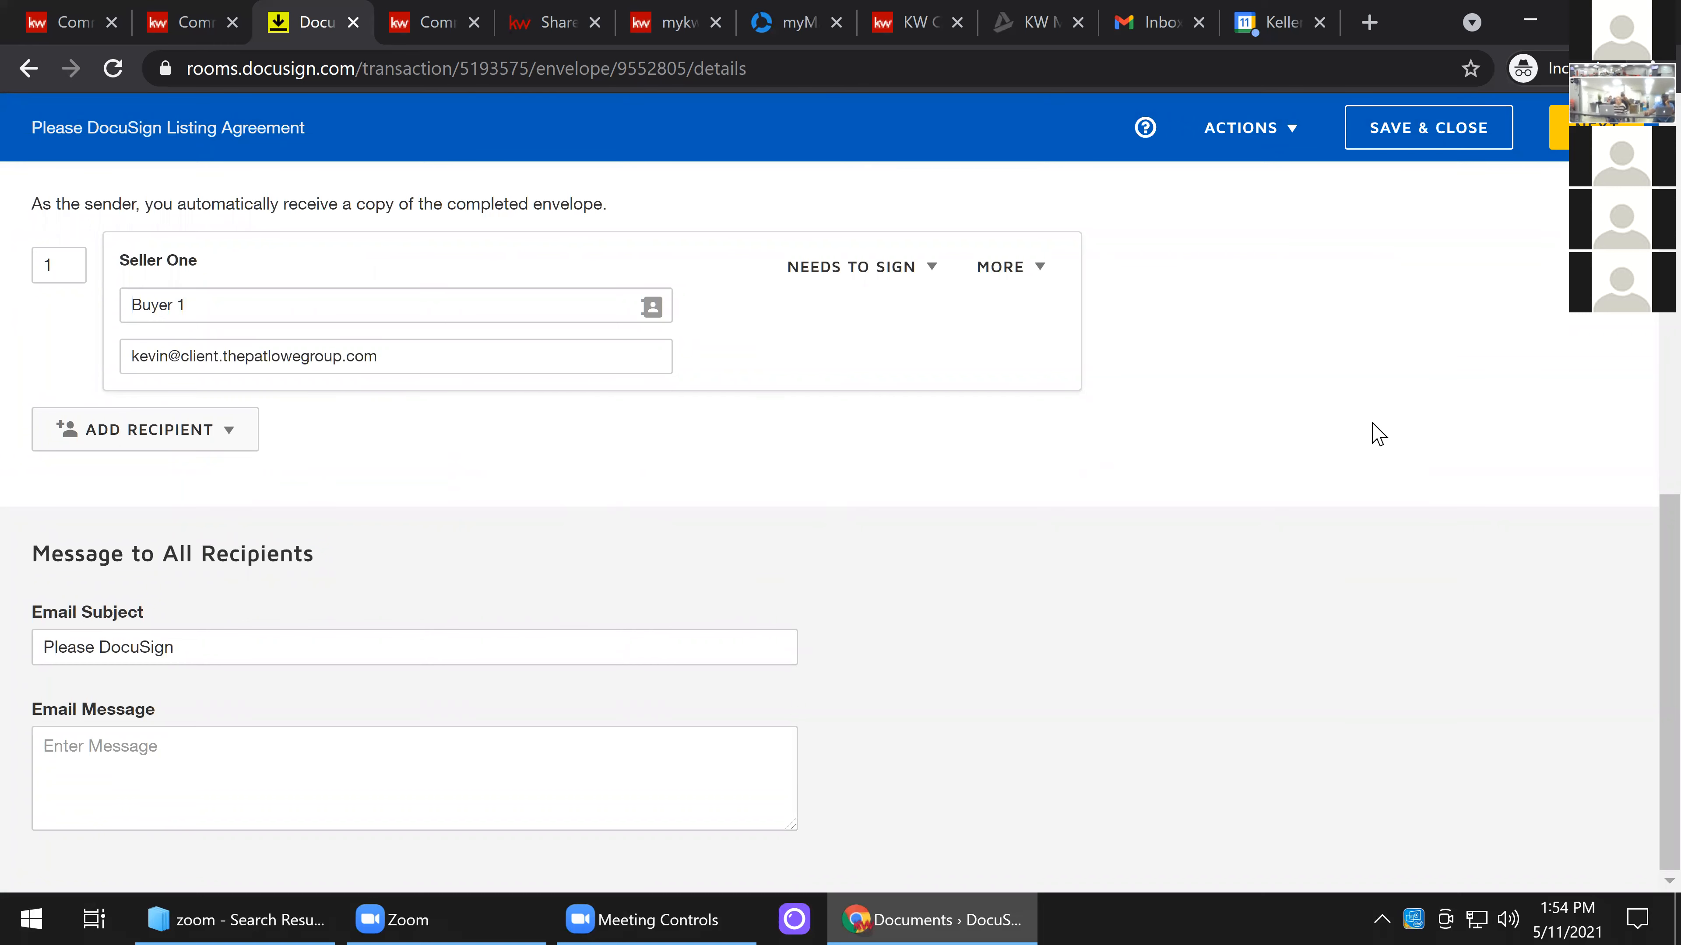
{"action": "left_click", "coordinate": [835, 272]}
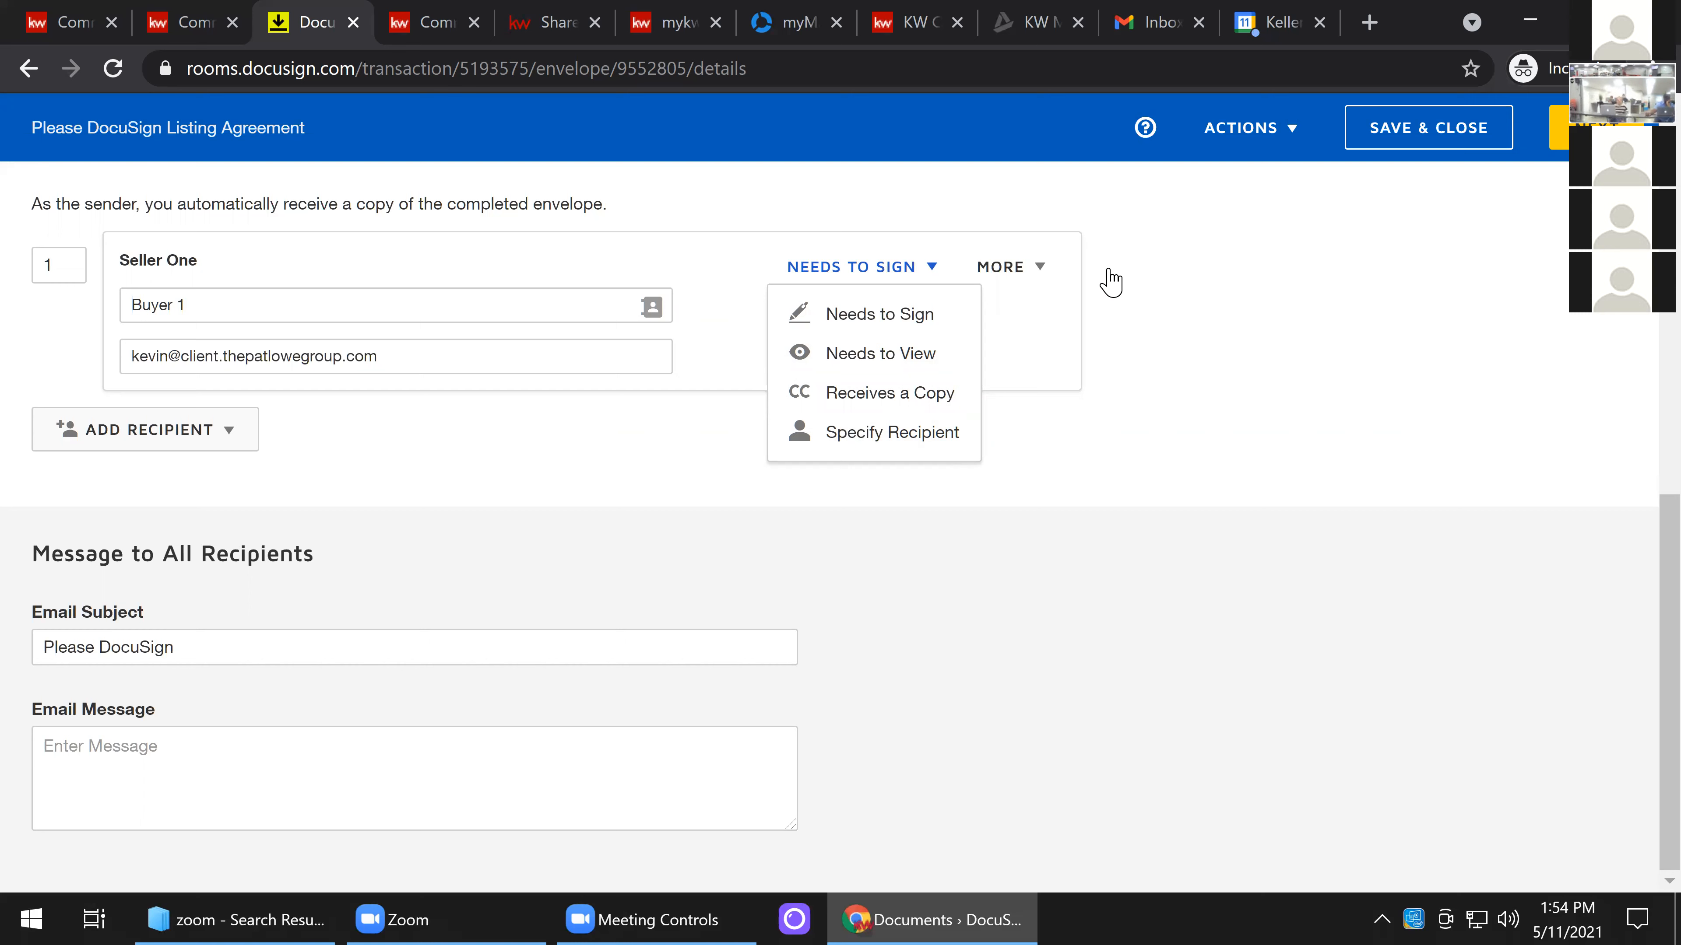
{"action": "left_click", "coordinate": [1020, 273]}
{"action": "left_click", "coordinate": [1026, 278]}
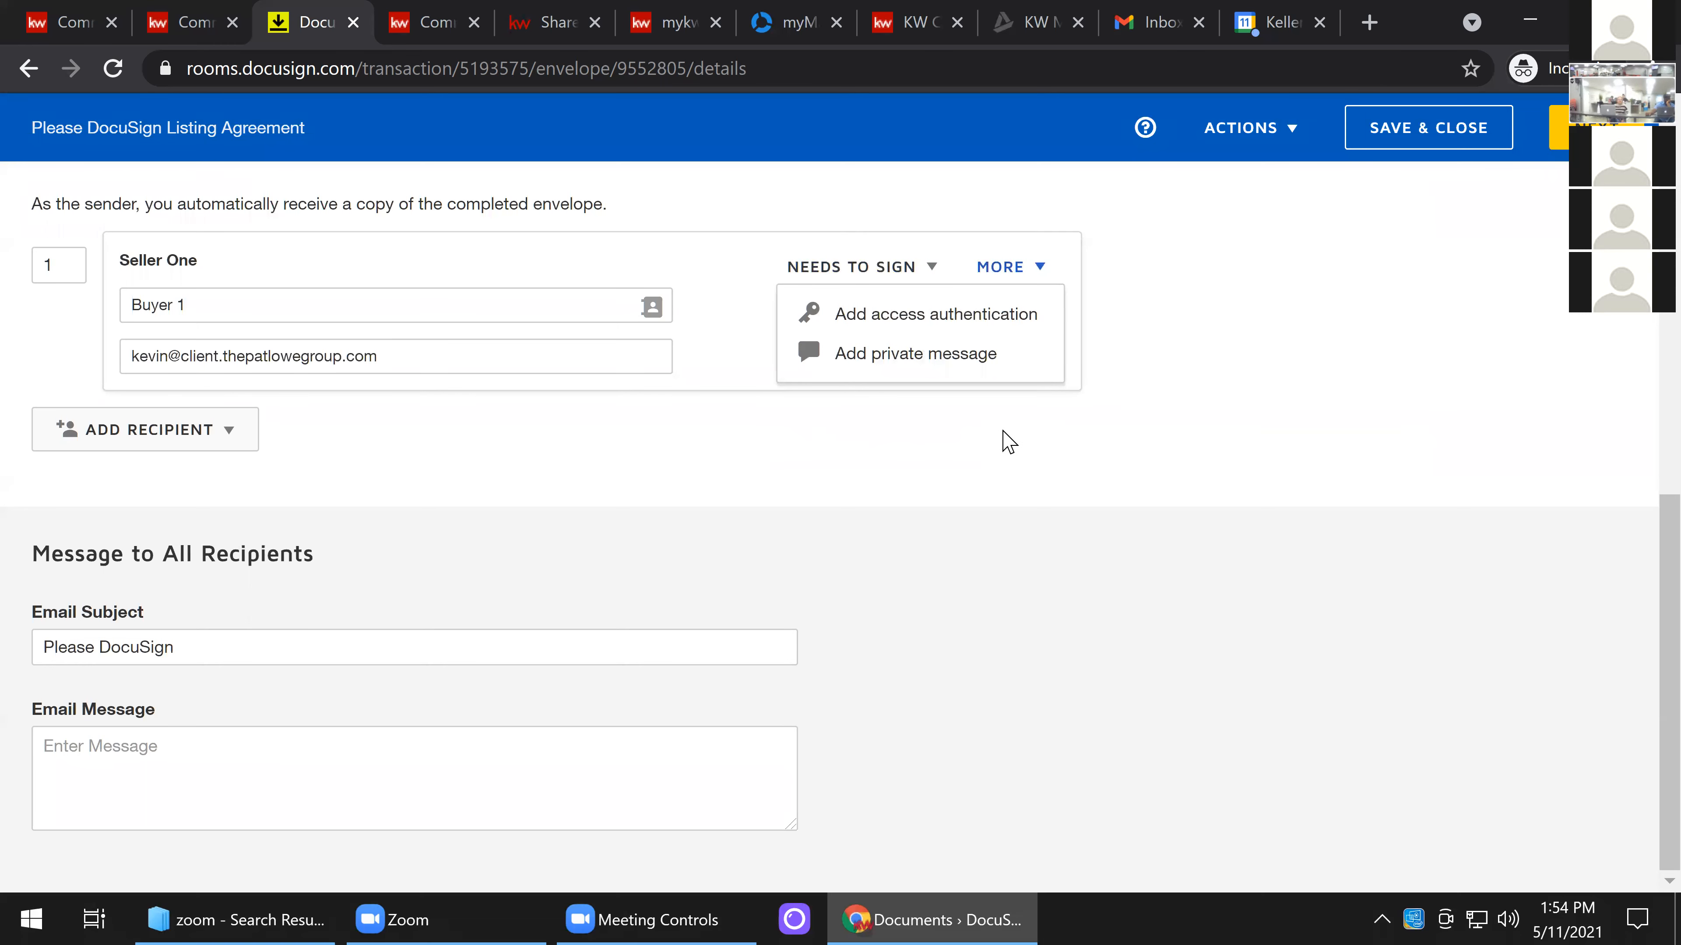
- Enter 'Sign Please' as the envelope's email message and continue to Add Fields for the GSMLS addendum
{"action": "left_click", "coordinate": [1008, 442]}
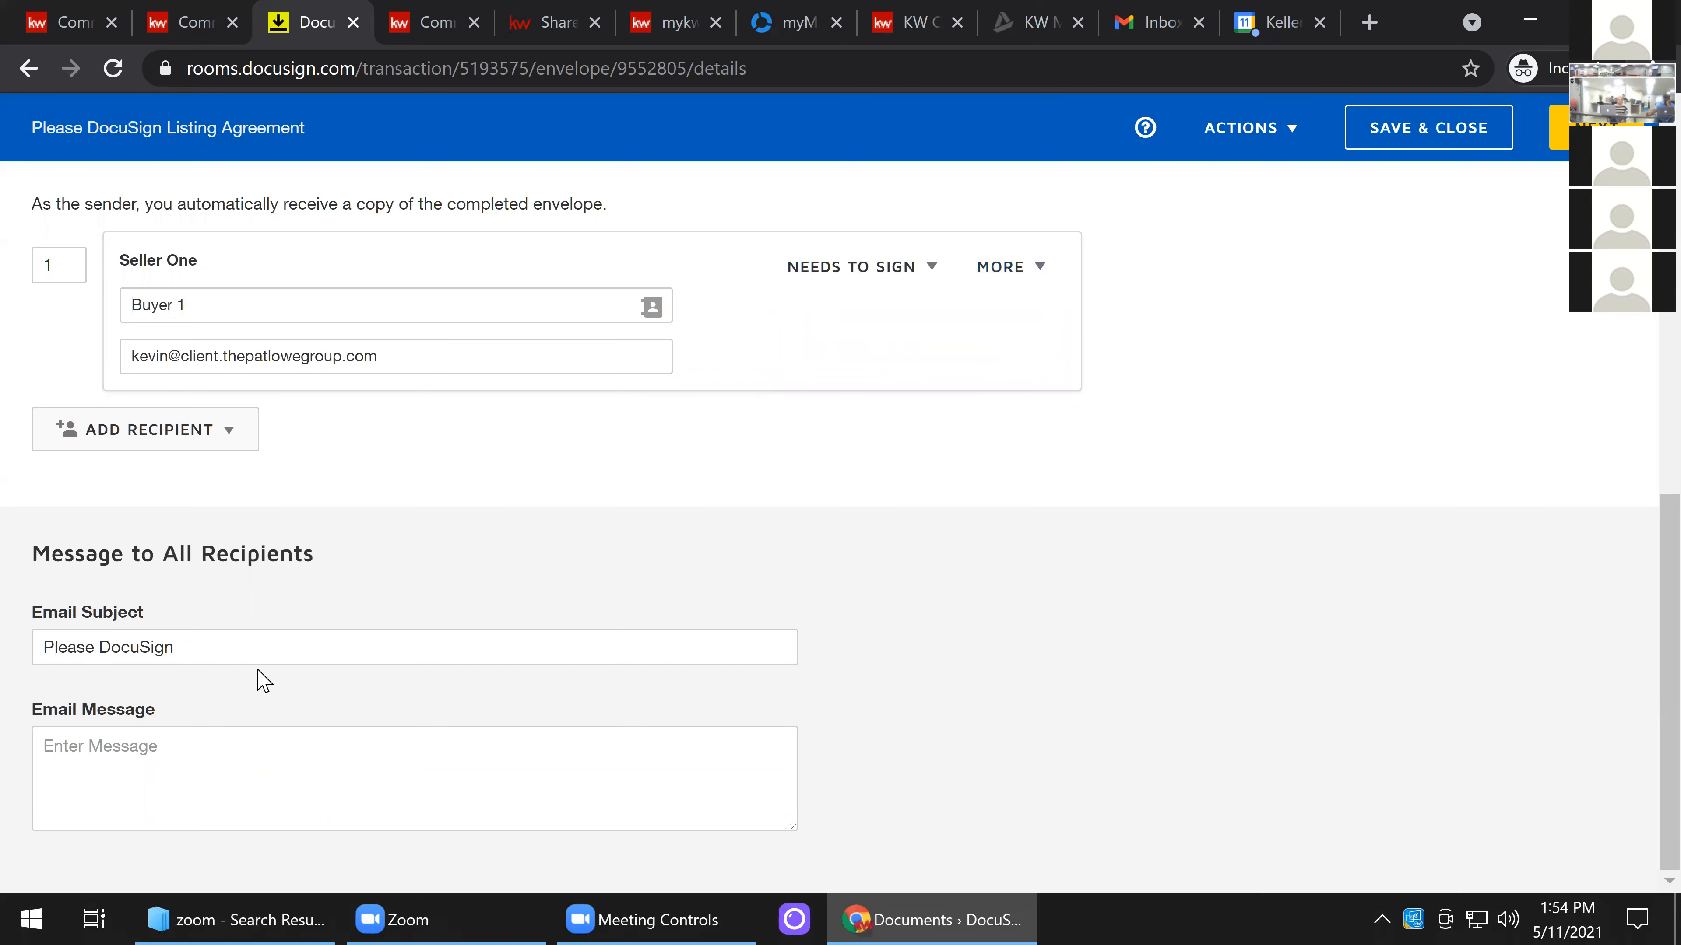
{"action": "left_click", "coordinate": [123, 755]}
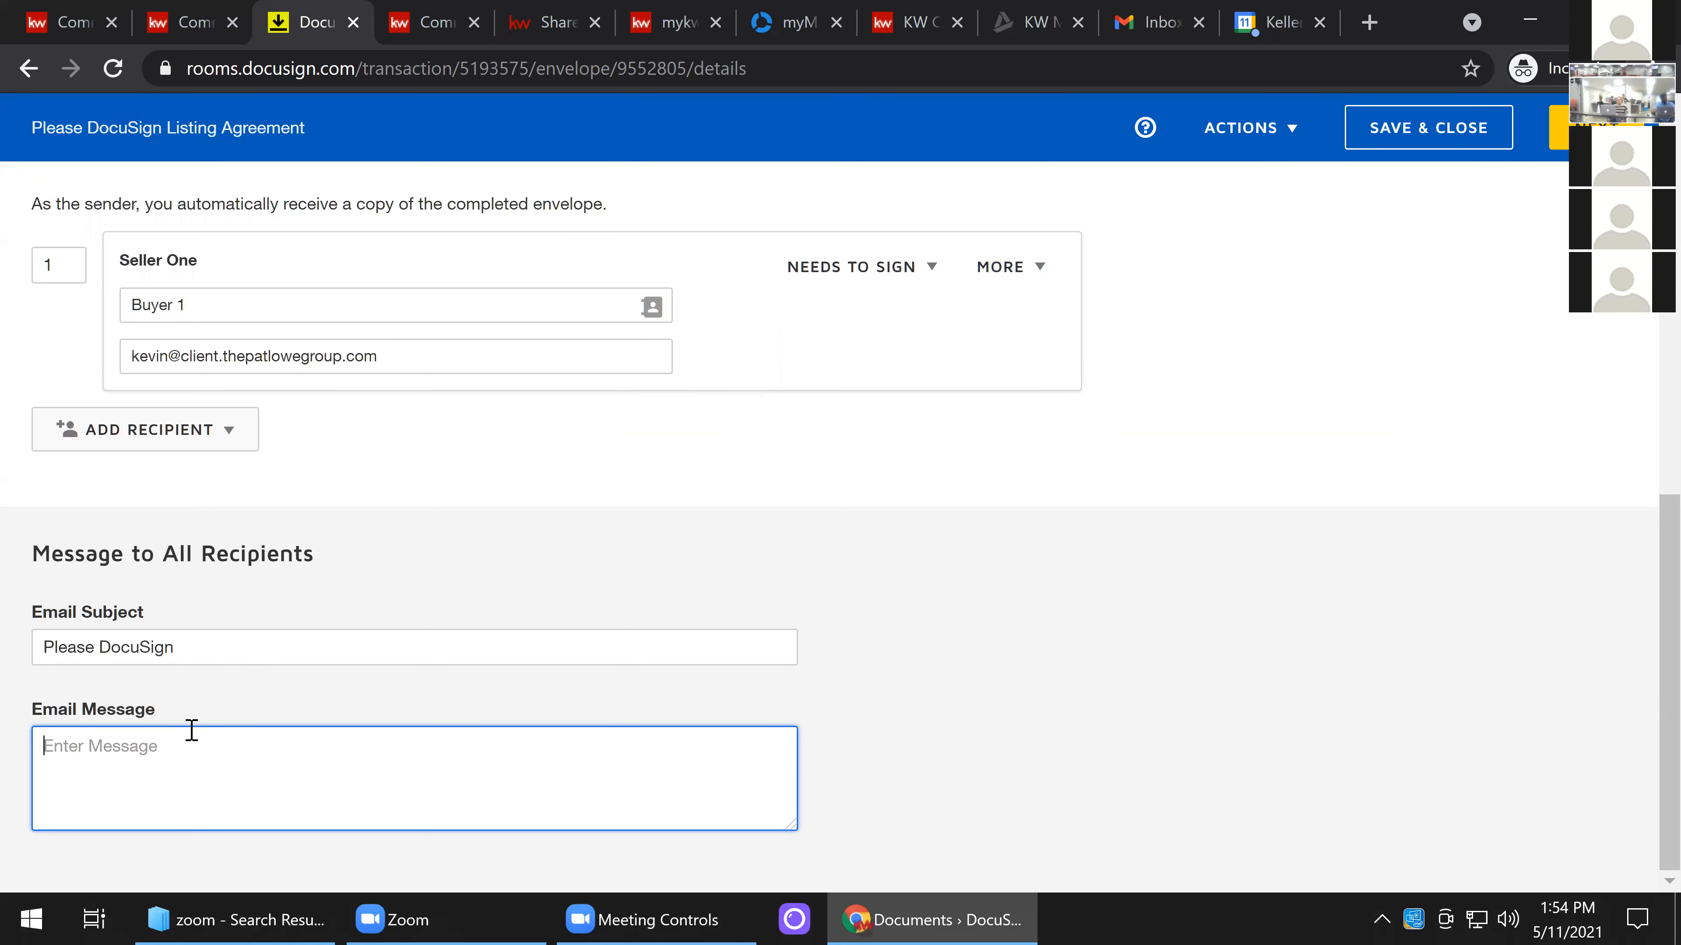
{"action": "type", "text": "Sign Please"}
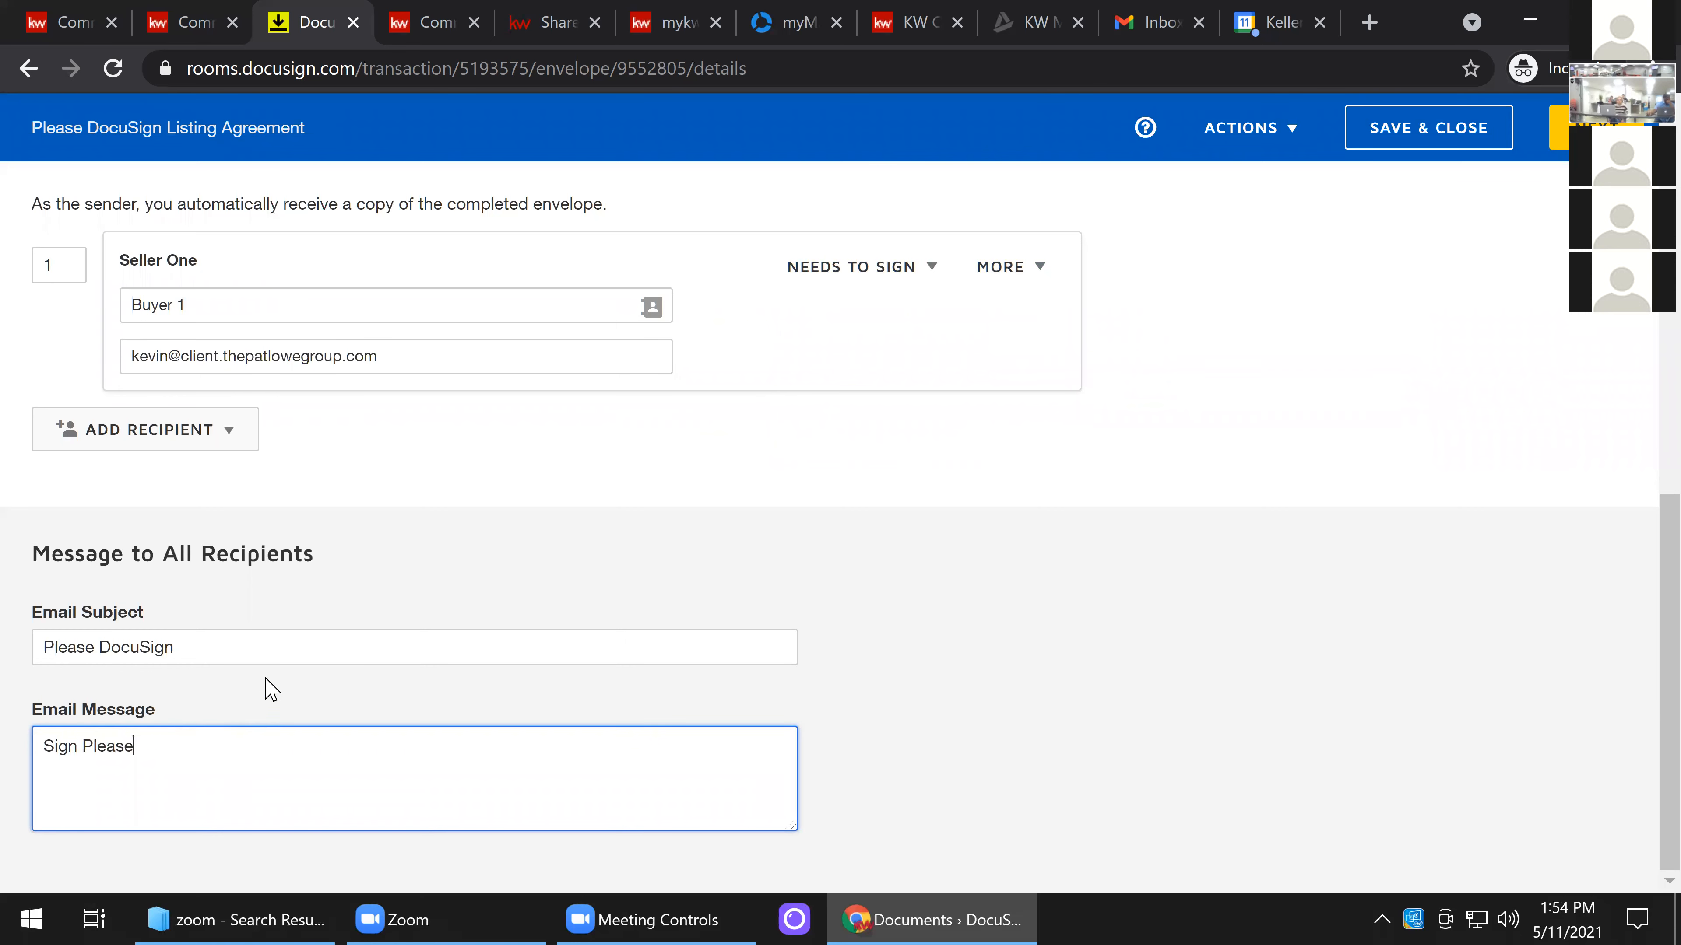
{"action": "left_click", "coordinate": [890, 649]}
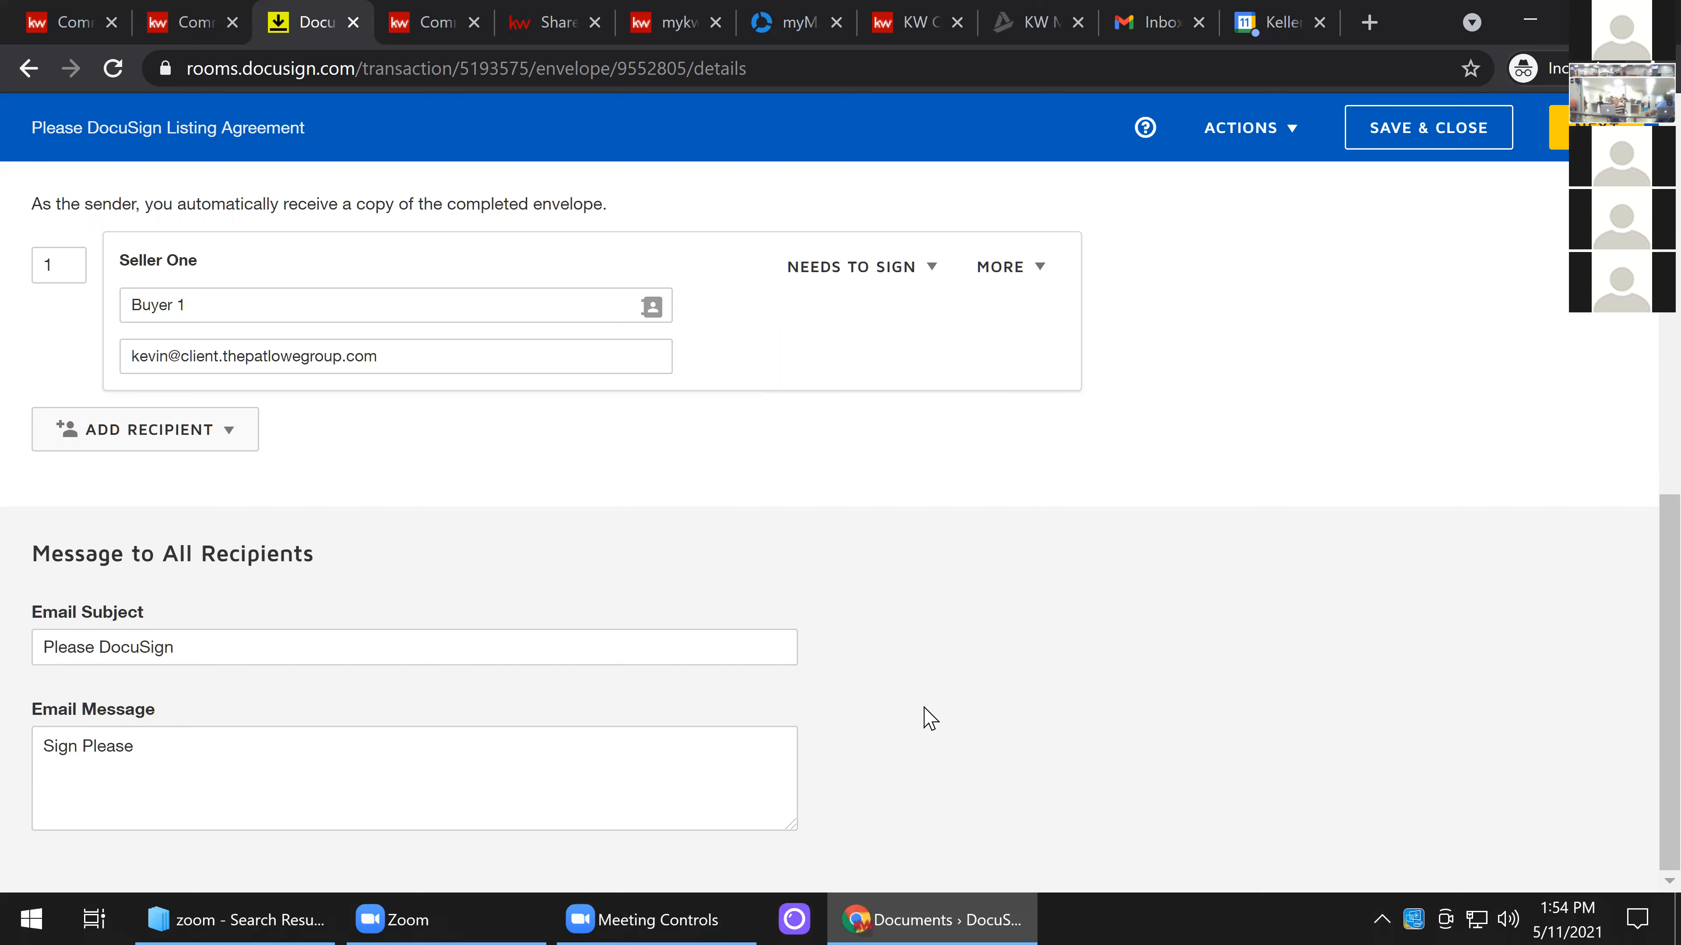
{"action": "left_click", "coordinate": [210, 645]}
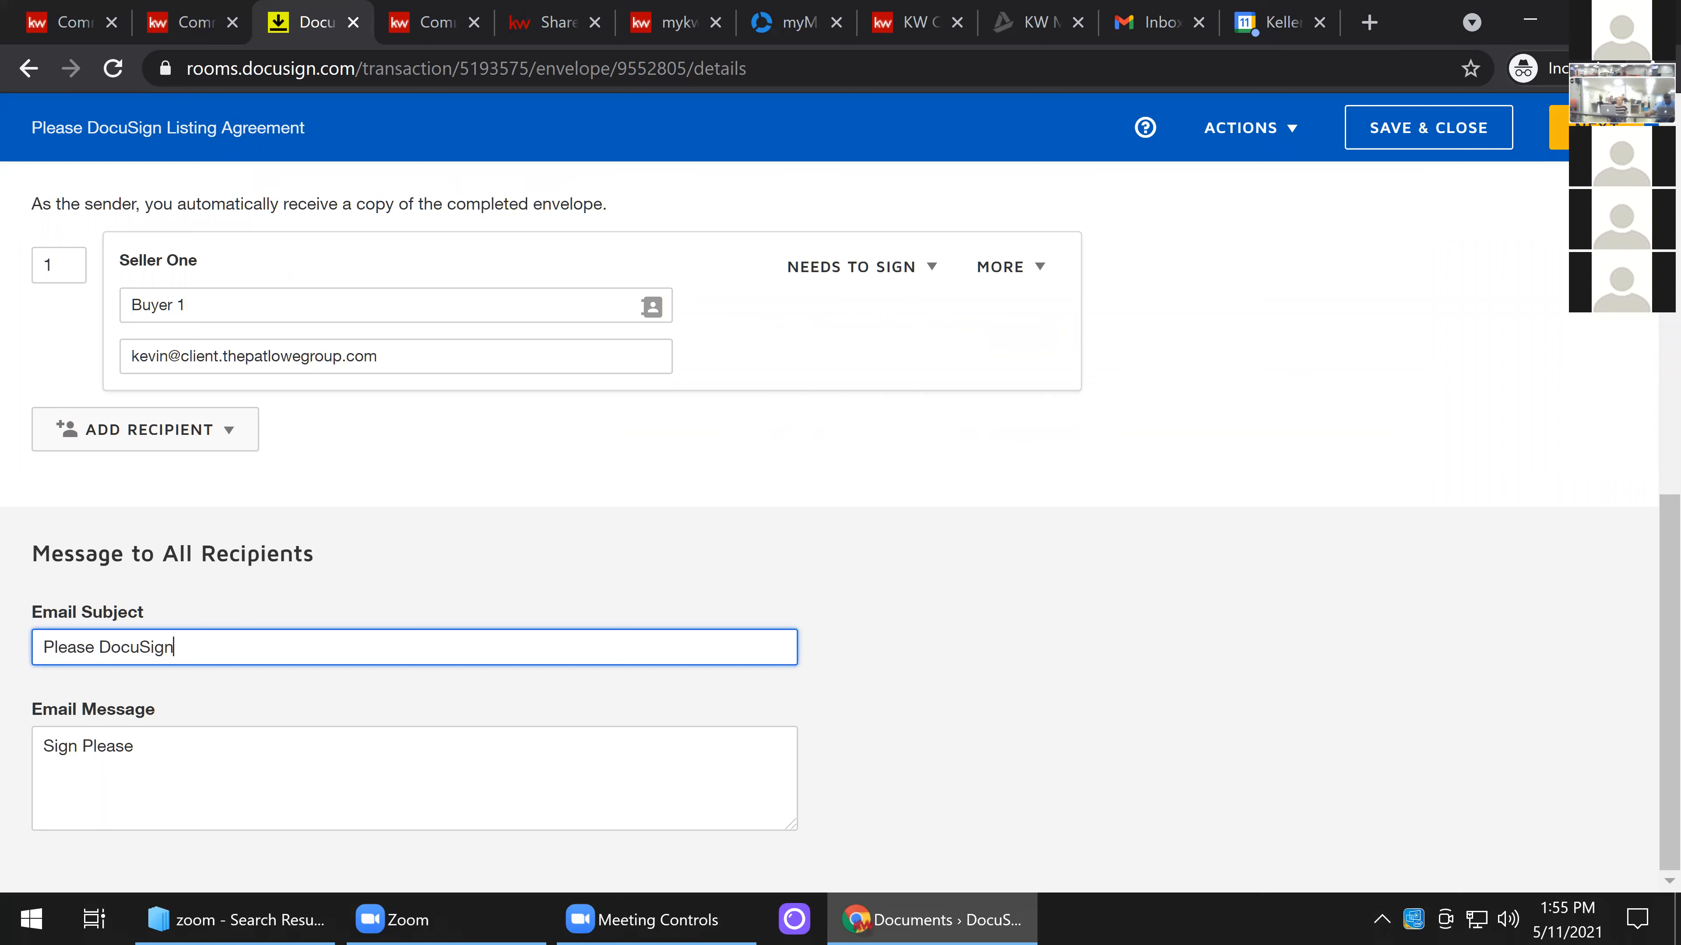
{"action": "left_click", "coordinate": [1558, 127]}
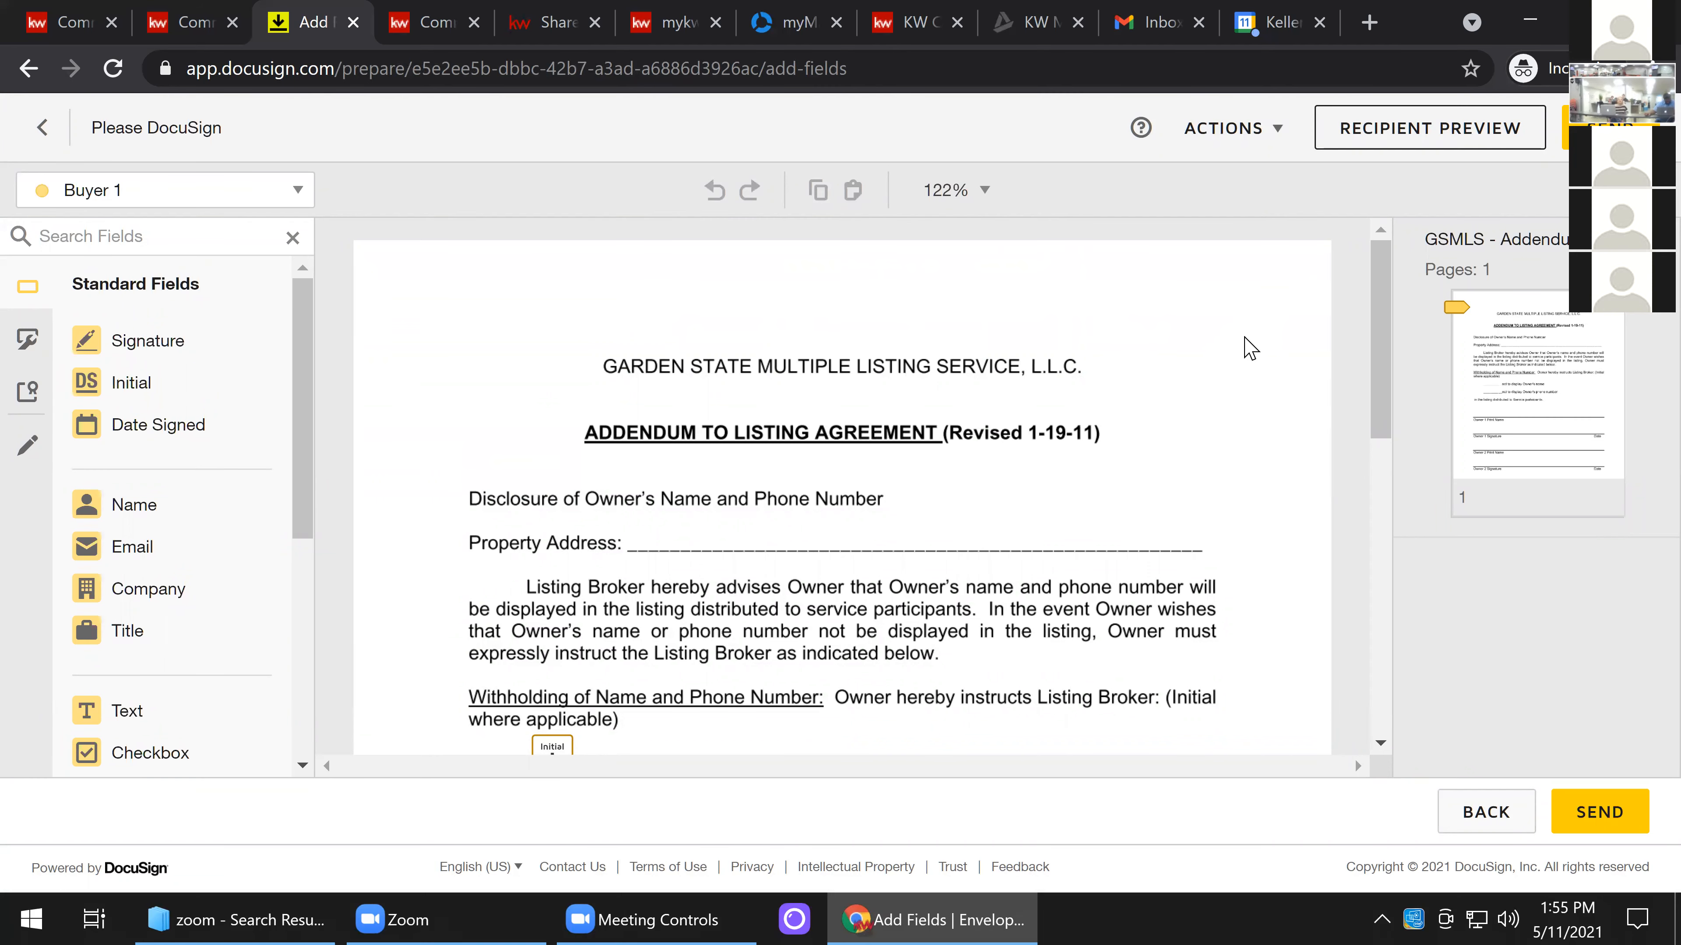
{"action": "scroll", "coordinate": [1162, 390], "scroll_direction": "down", "scroll_amount": 1}
{"action": "scroll", "coordinate": [1162, 390], "scroll_direction": "down", "scroll_amount": 1}
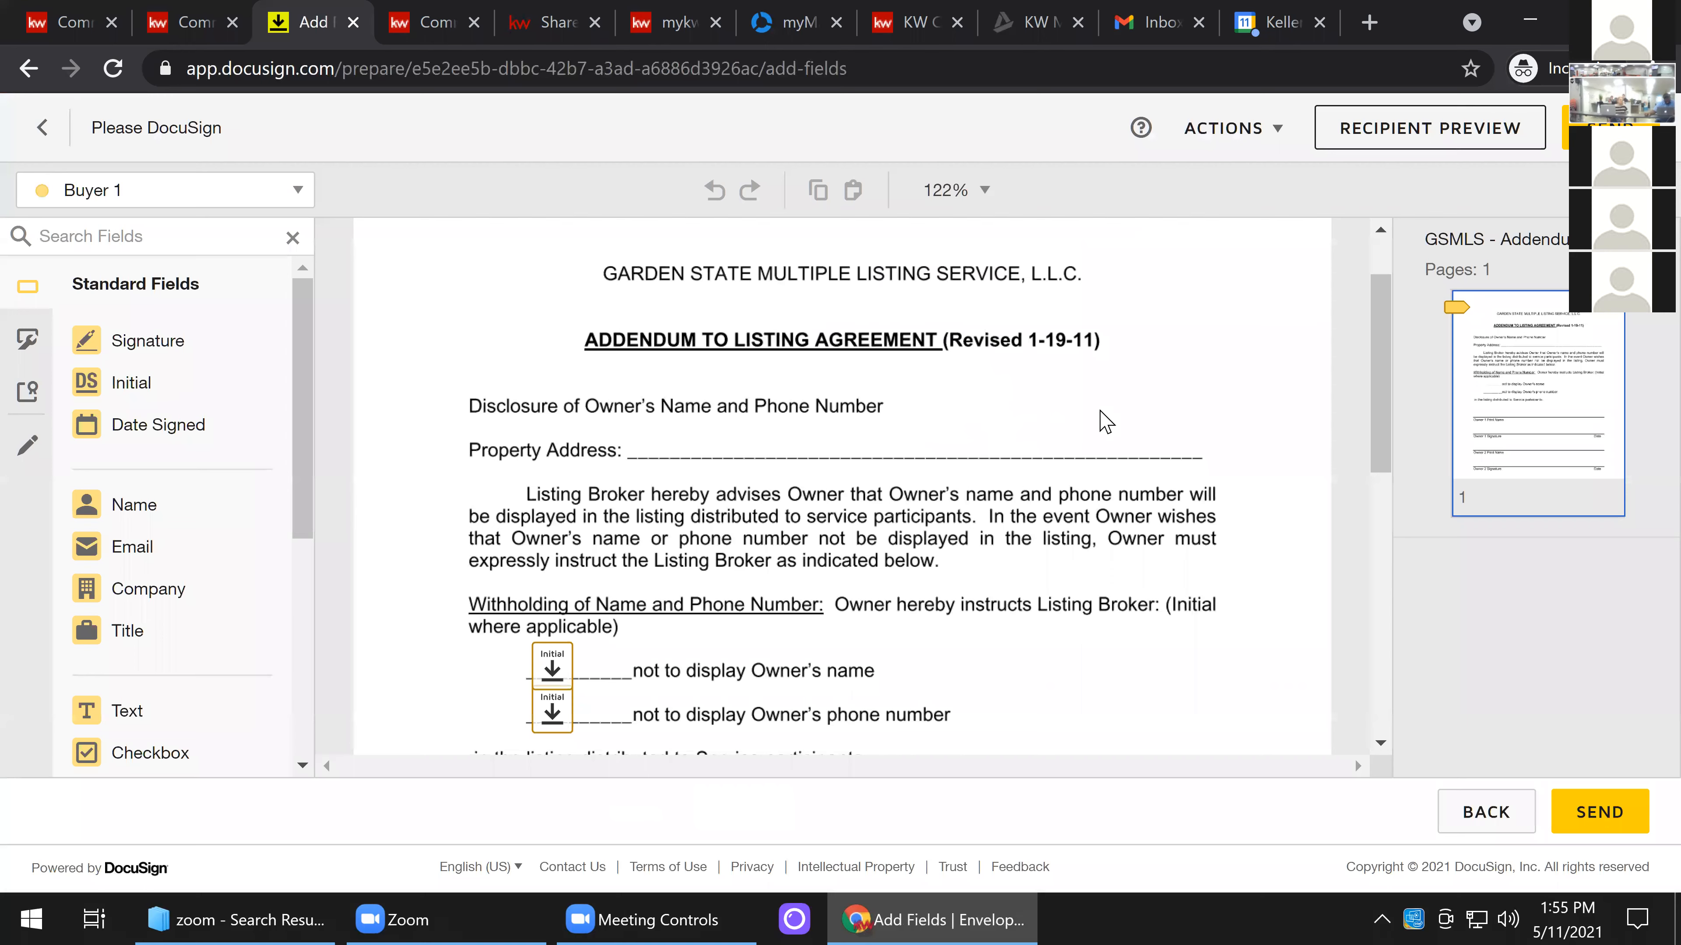
{"action": "scroll", "coordinate": [1105, 422], "scroll_direction": "down", "scroll_amount": 5}
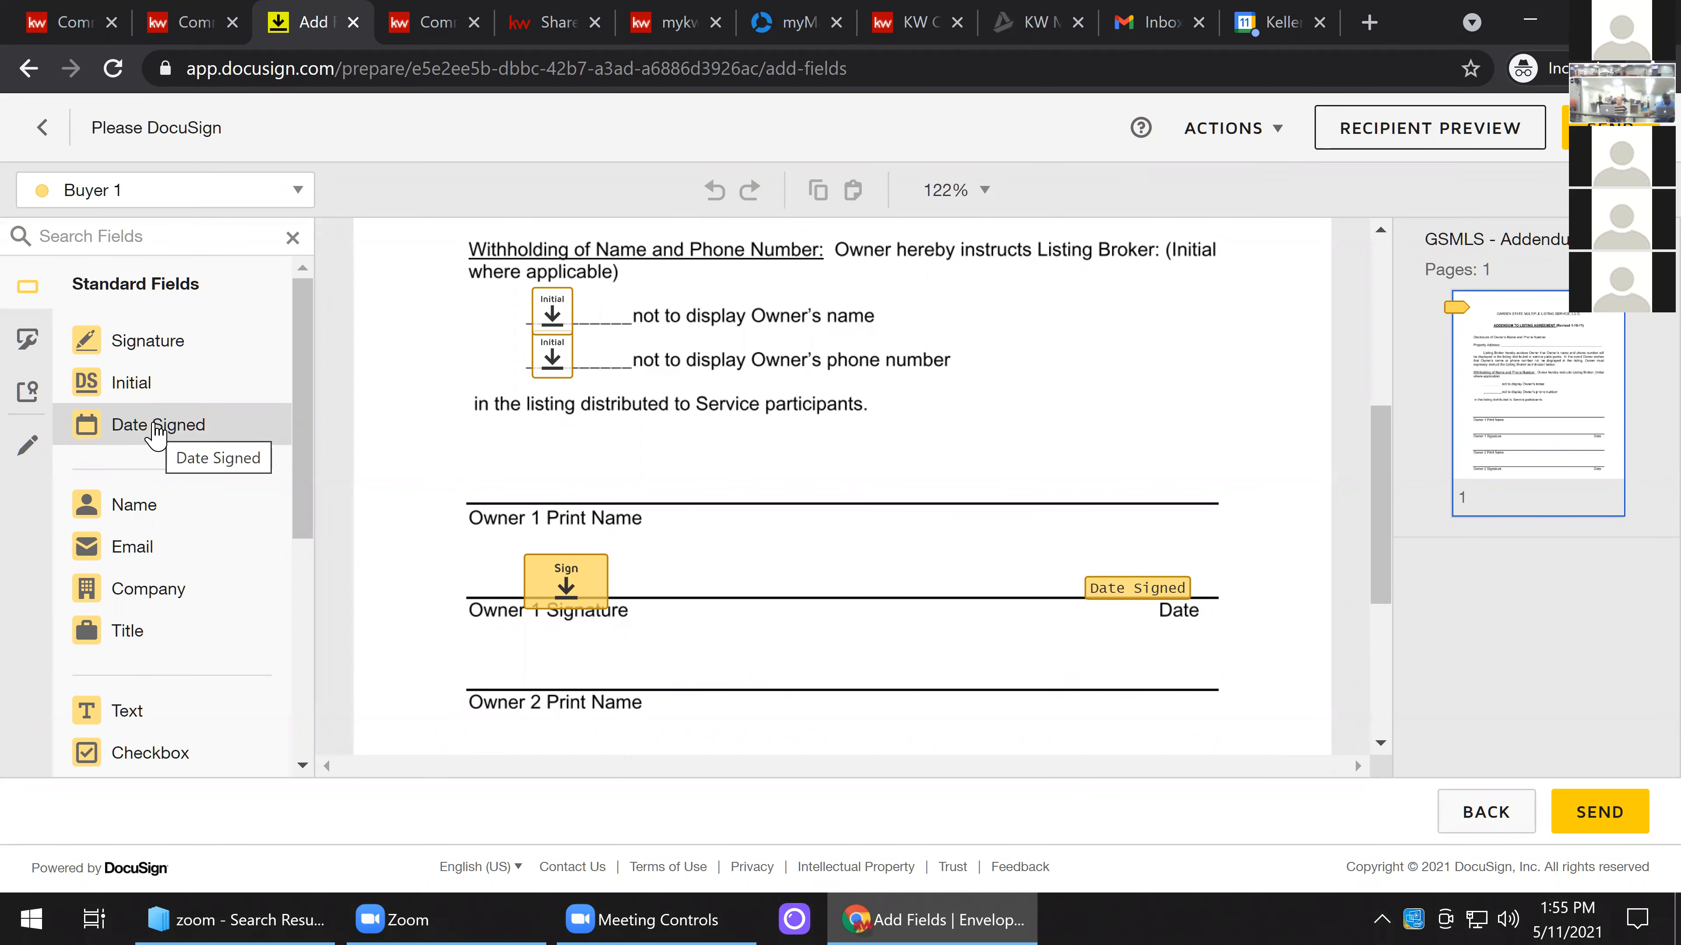
{"action": "scroll", "coordinate": [180, 501], "scroll_direction": "down", "scroll_amount": 1}
{"action": "scroll", "coordinate": [183, 506], "scroll_direction": "down", "scroll_amount": 3}
{"action": "scroll", "coordinate": [181, 498], "scroll_direction": "down", "scroll_amount": 1}
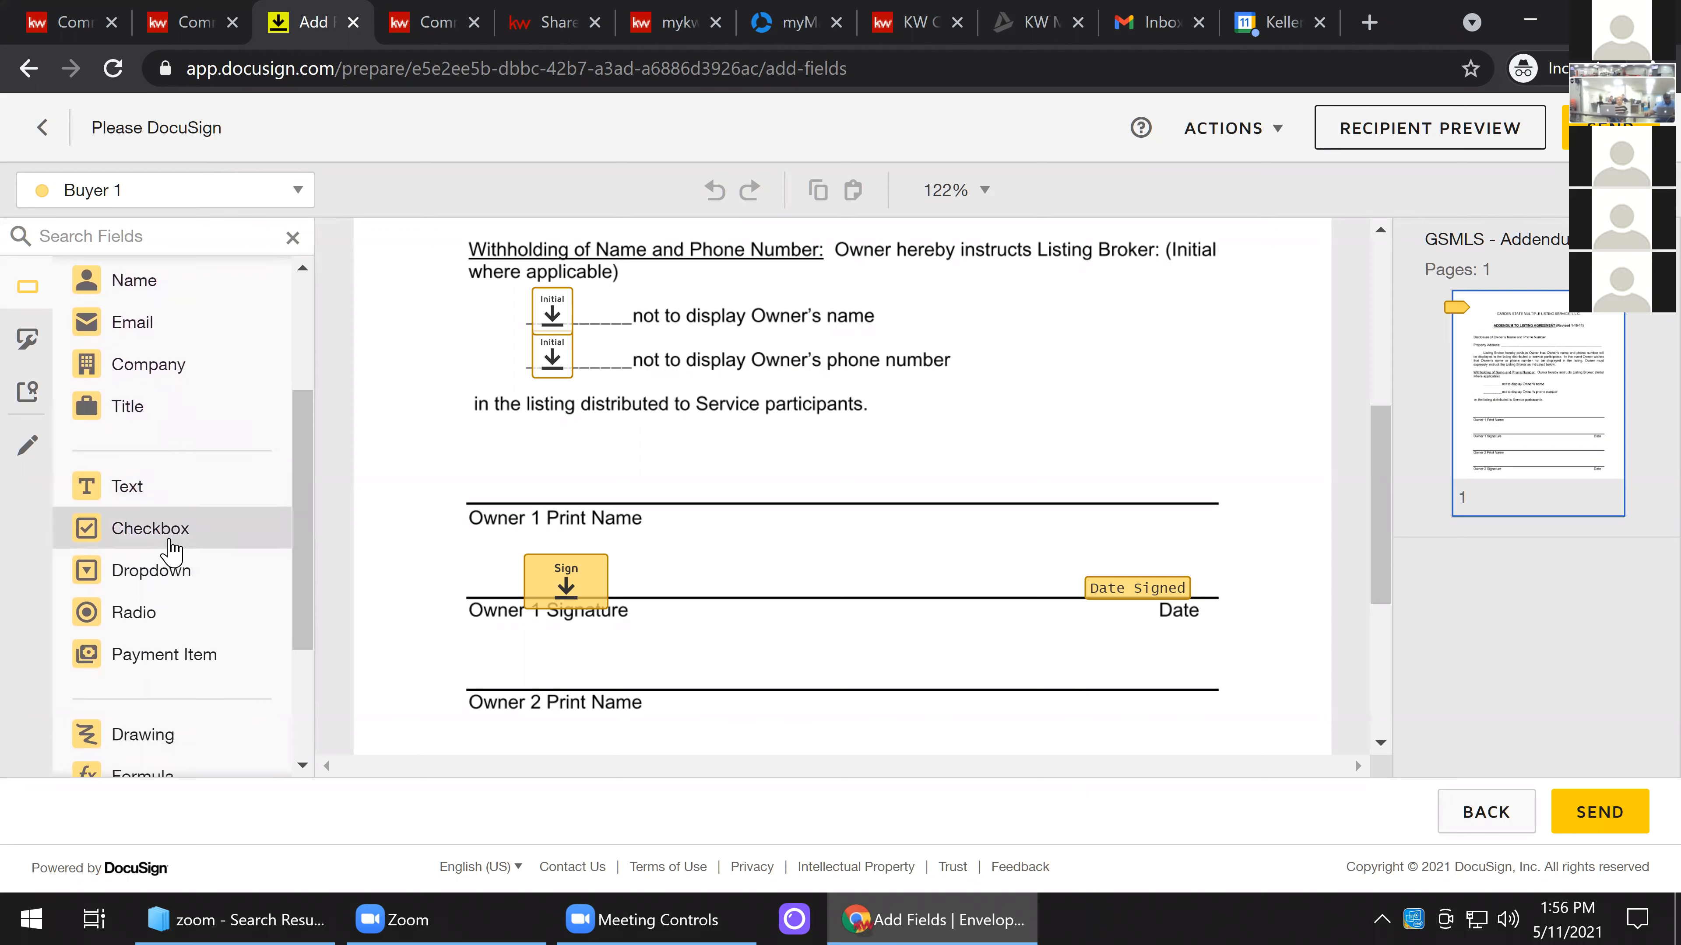
{"action": "left_click", "coordinate": [146, 531]}
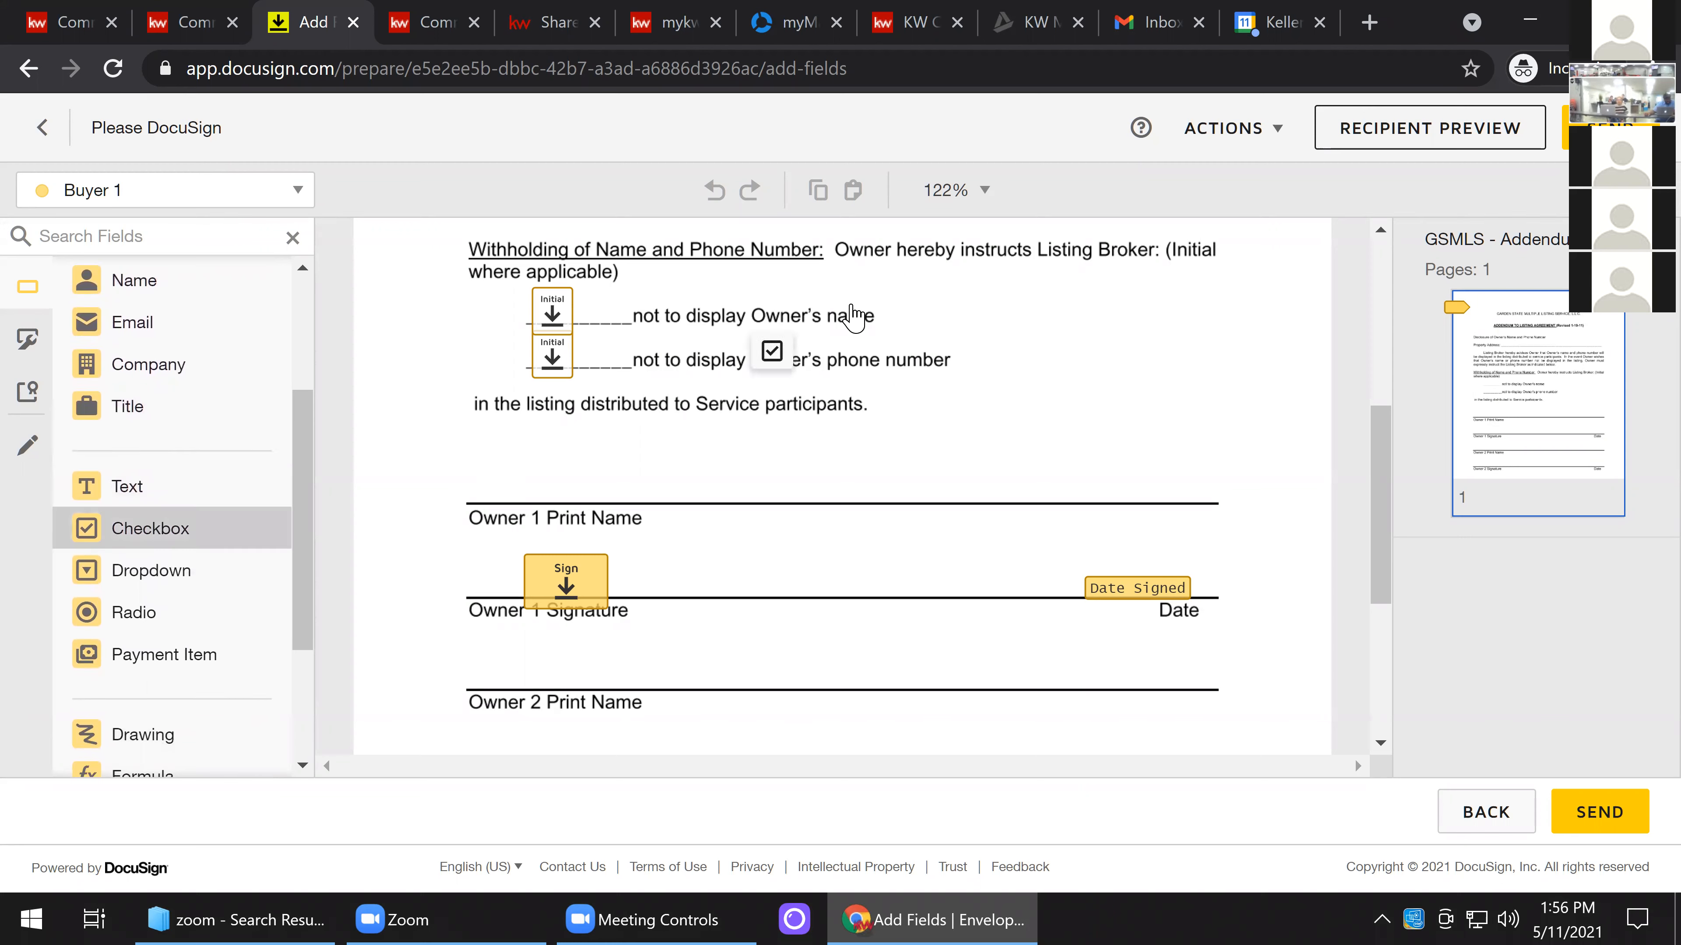
{"action": "left_click", "coordinate": [893, 300]}
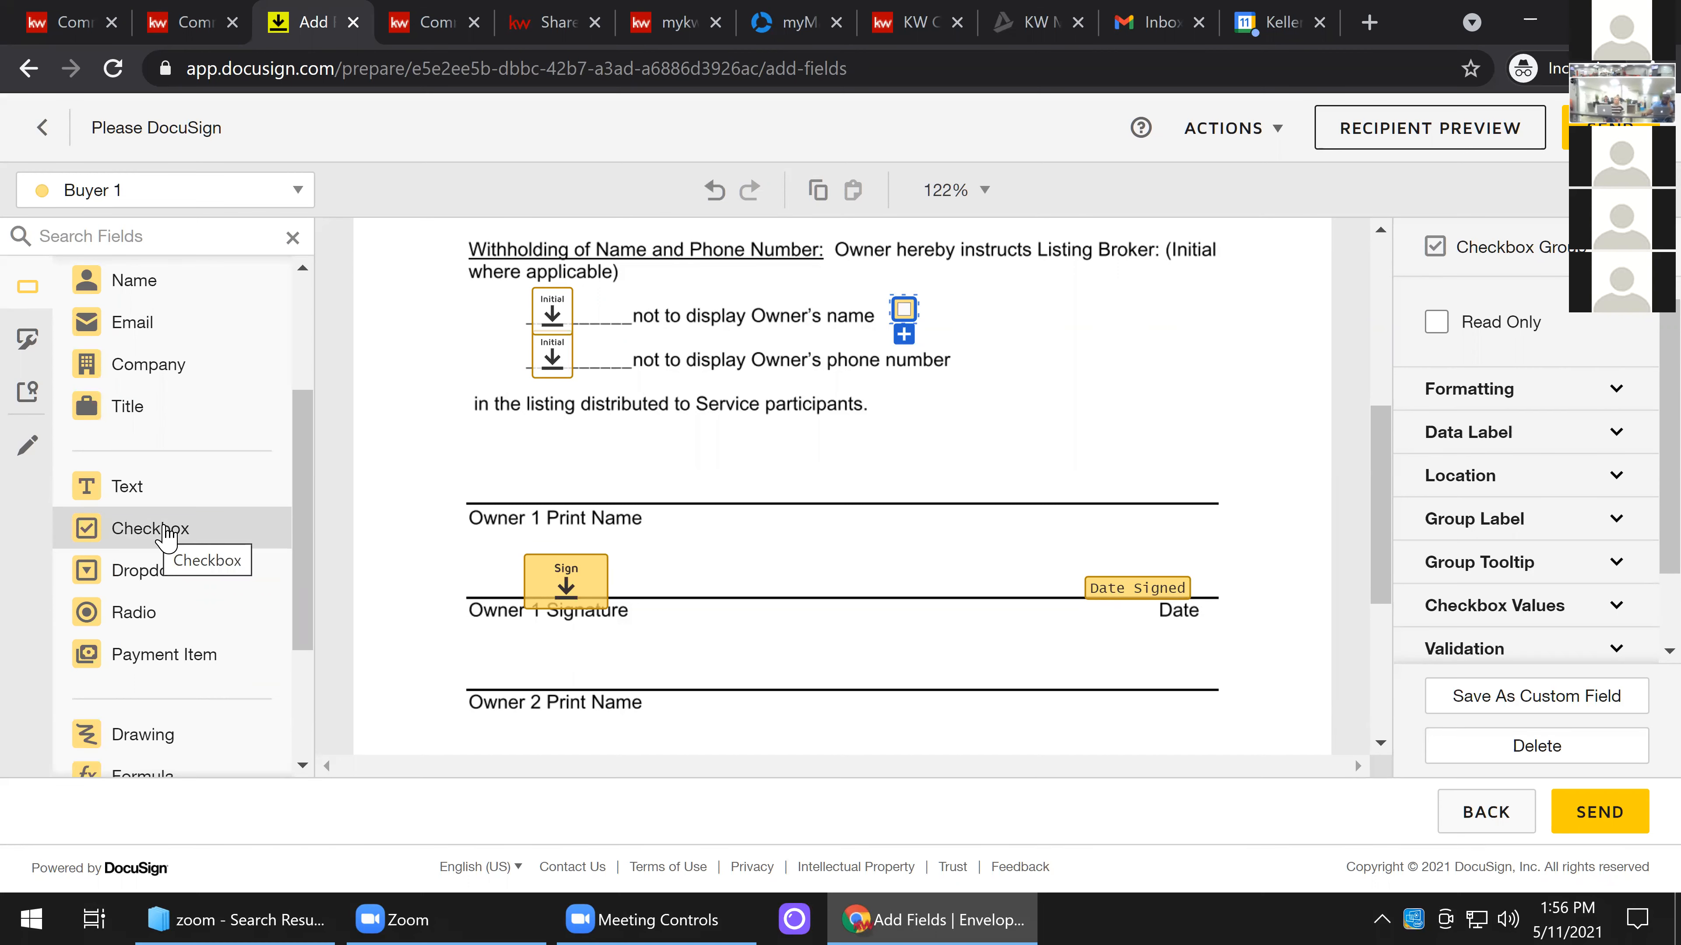
{"action": "left_click_drag", "start_coordinate": [228, 599], "coordinate": [999, 377]}
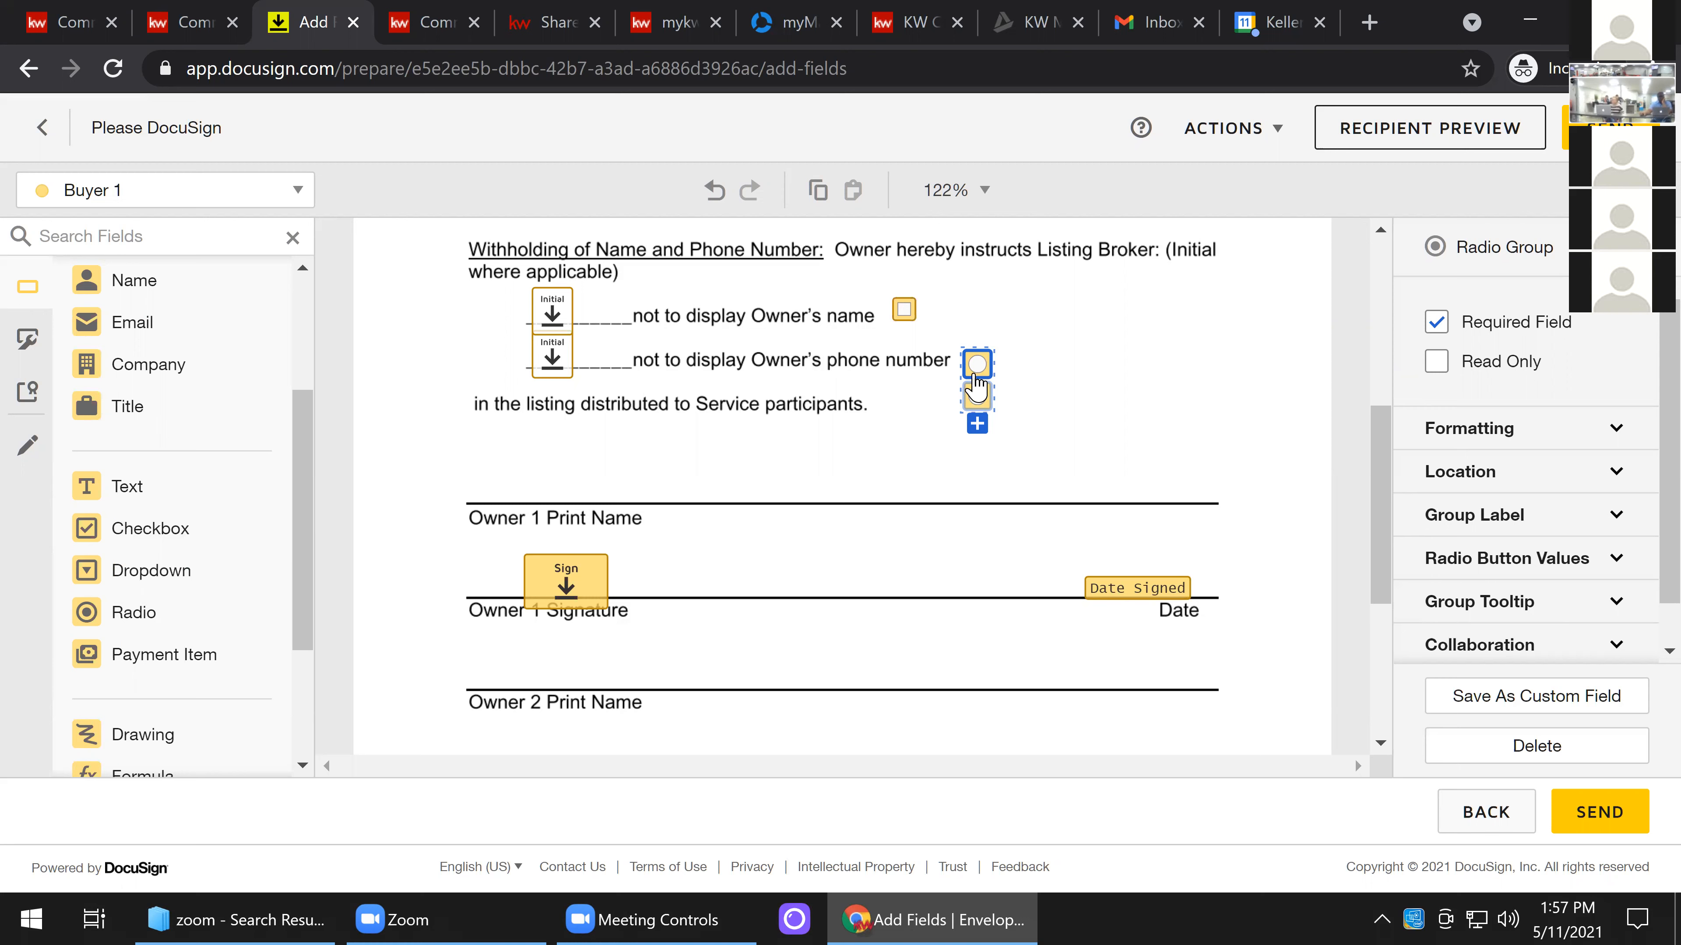
{"action": "left_click_drag", "start_coordinate": [867, 279], "coordinate": [1028, 437]}
{"action": "key", "text": "Delete"}
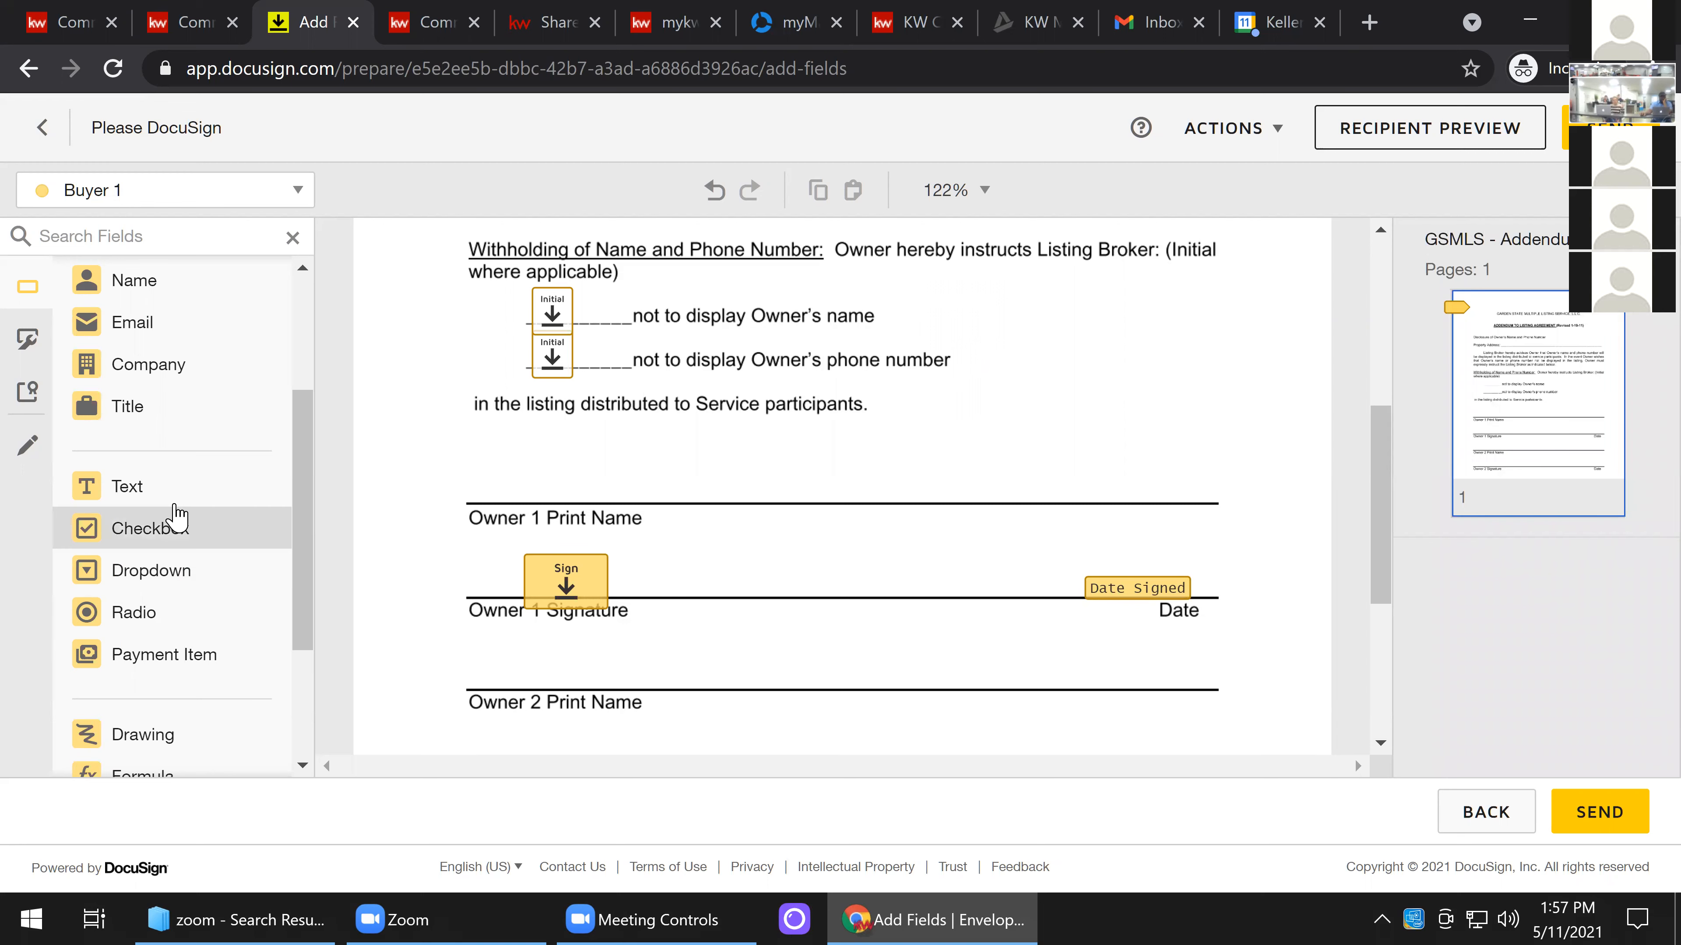
{"action": "scroll", "coordinate": [193, 505], "scroll_direction": "down", "scroll_amount": 1}
{"action": "scroll", "coordinate": [193, 505], "scroll_direction": "down", "scroll_amount": 3}
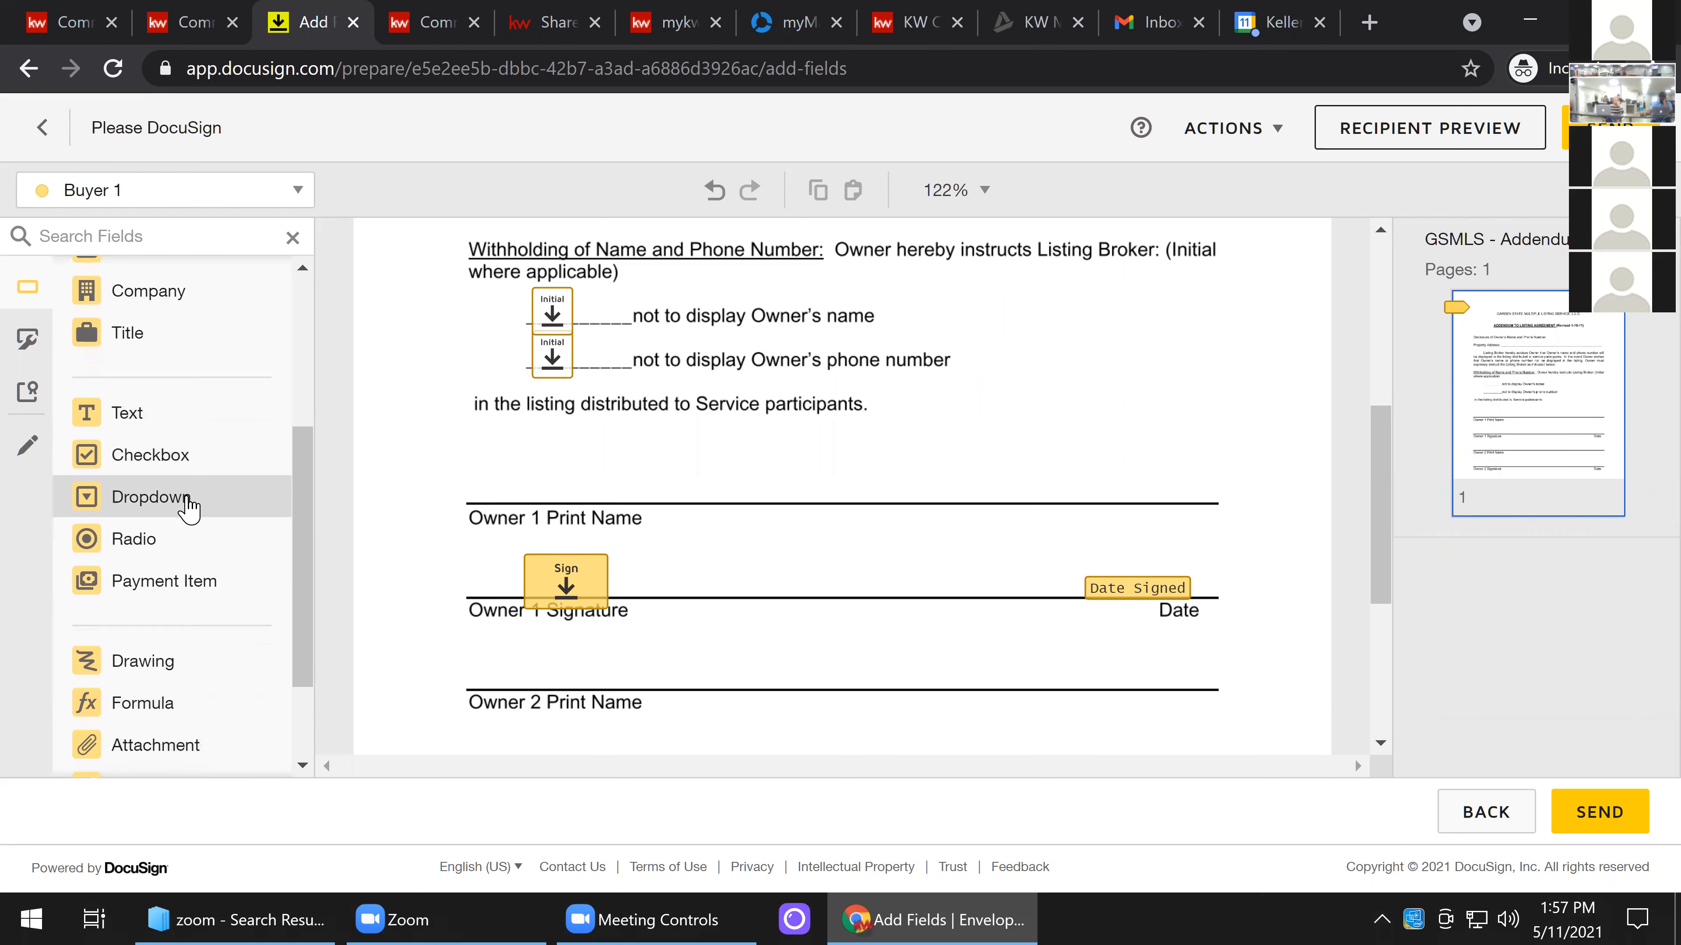
{"action": "scroll", "coordinate": [190, 507], "scroll_direction": "down", "scroll_amount": 1}
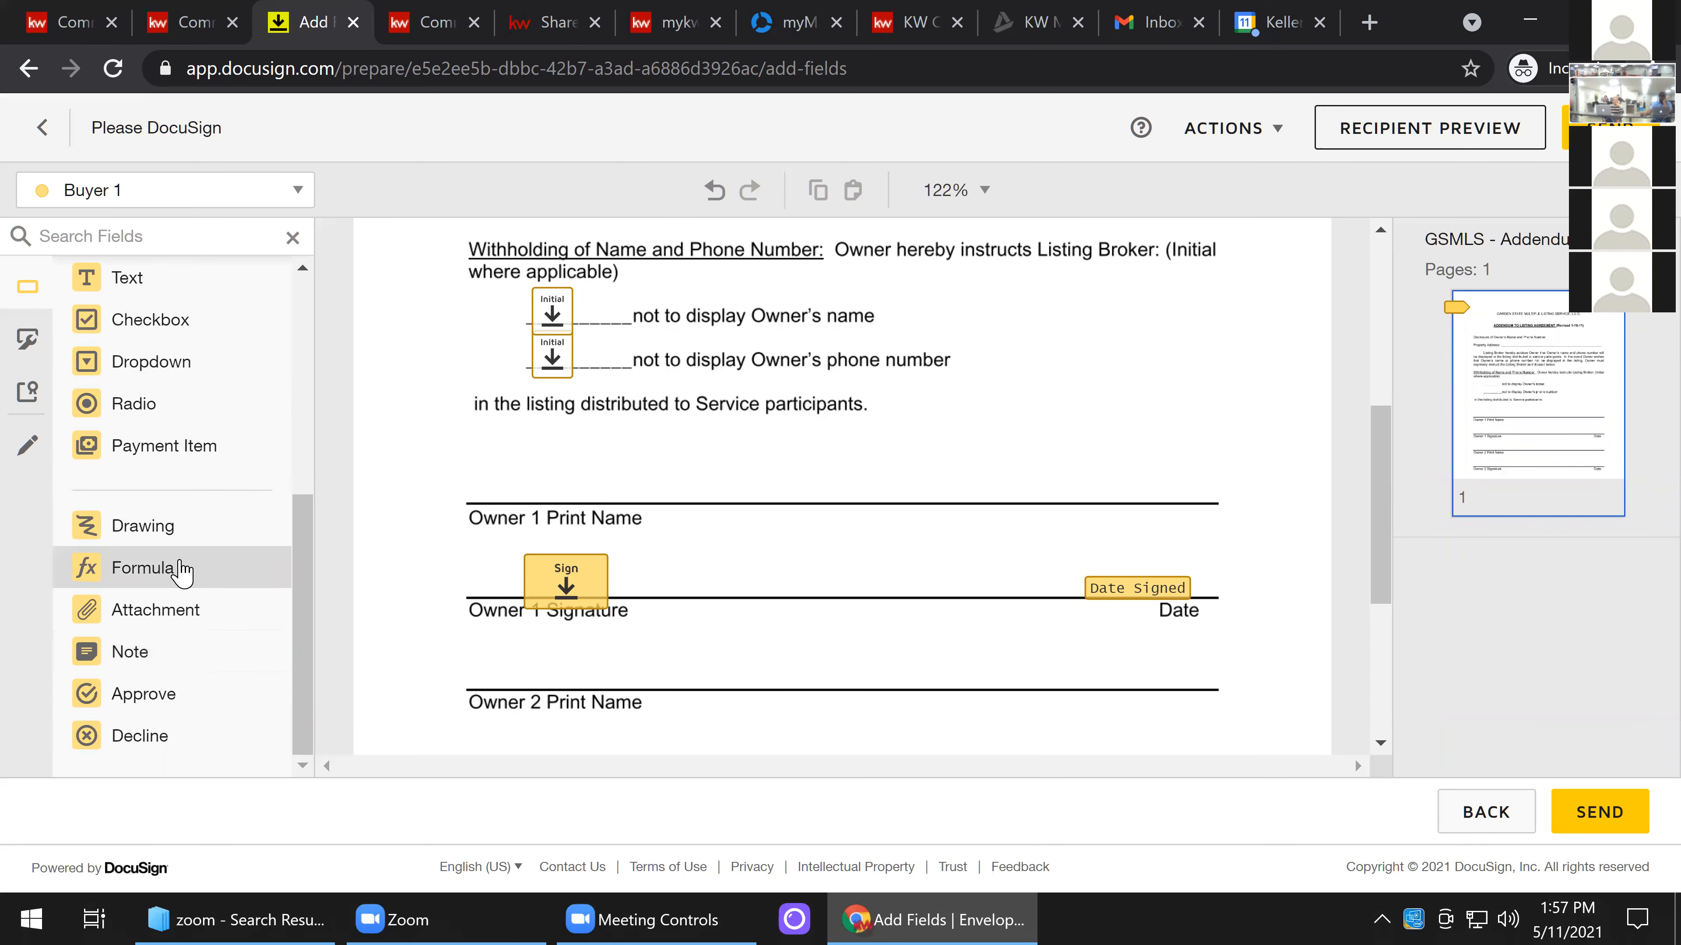
{"action": "scroll", "coordinate": [182, 573], "scroll_direction": "up", "scroll_amount": 3}
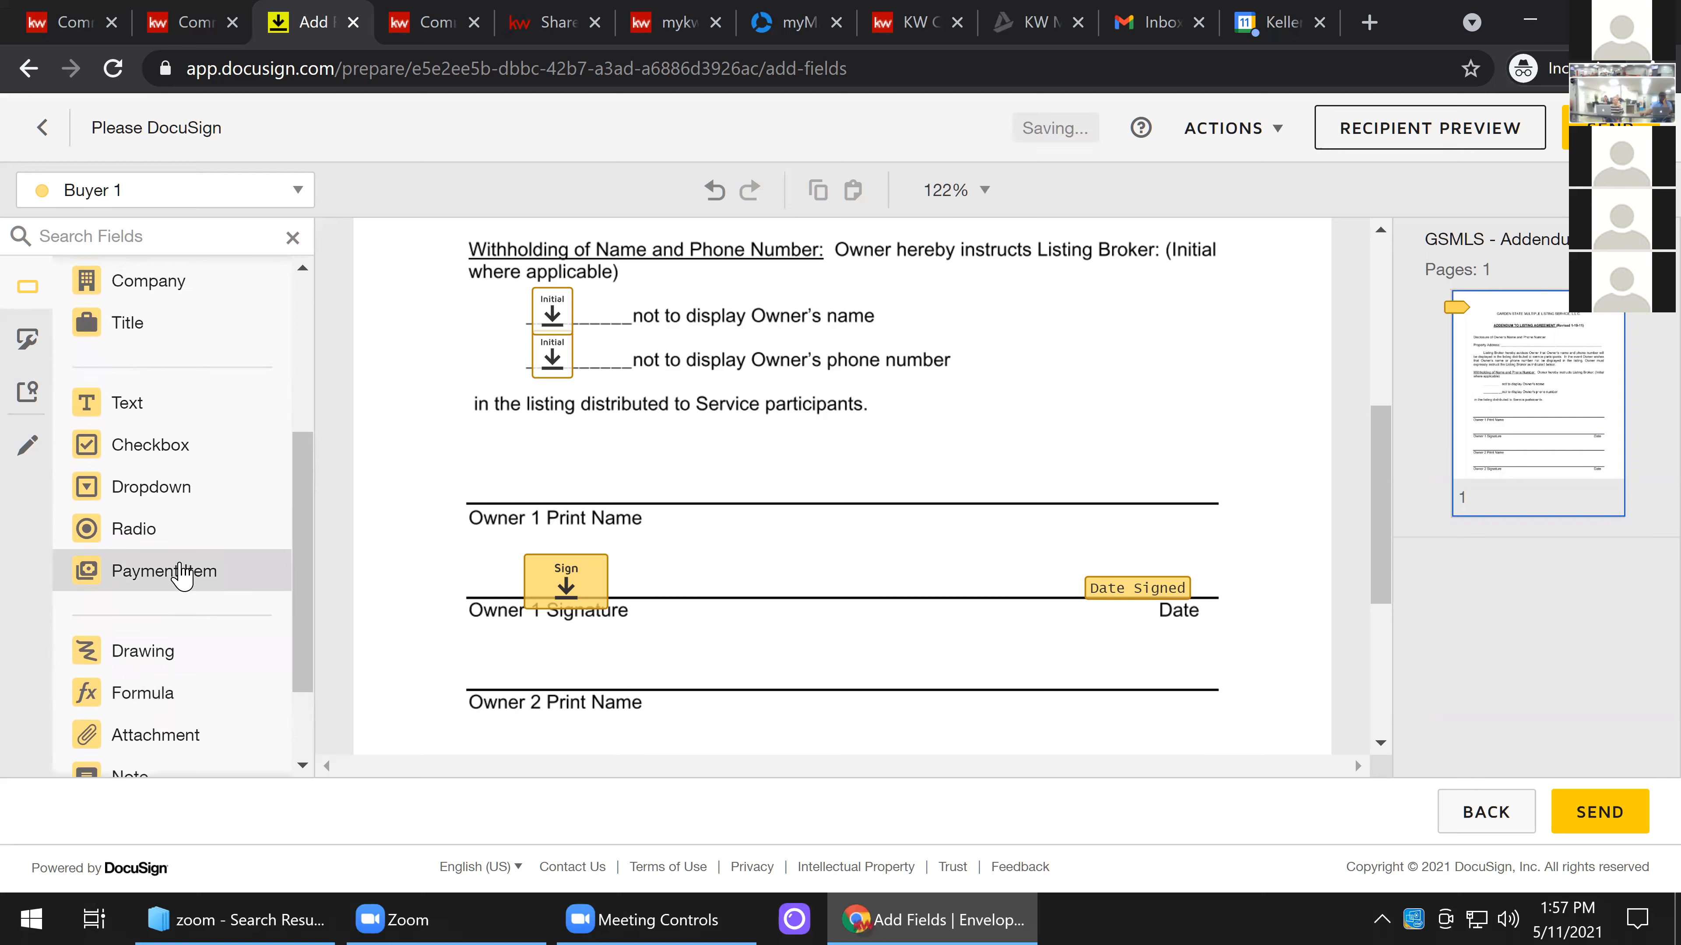
{"action": "scroll", "coordinate": [182, 573], "scroll_direction": "up", "scroll_amount": 1}
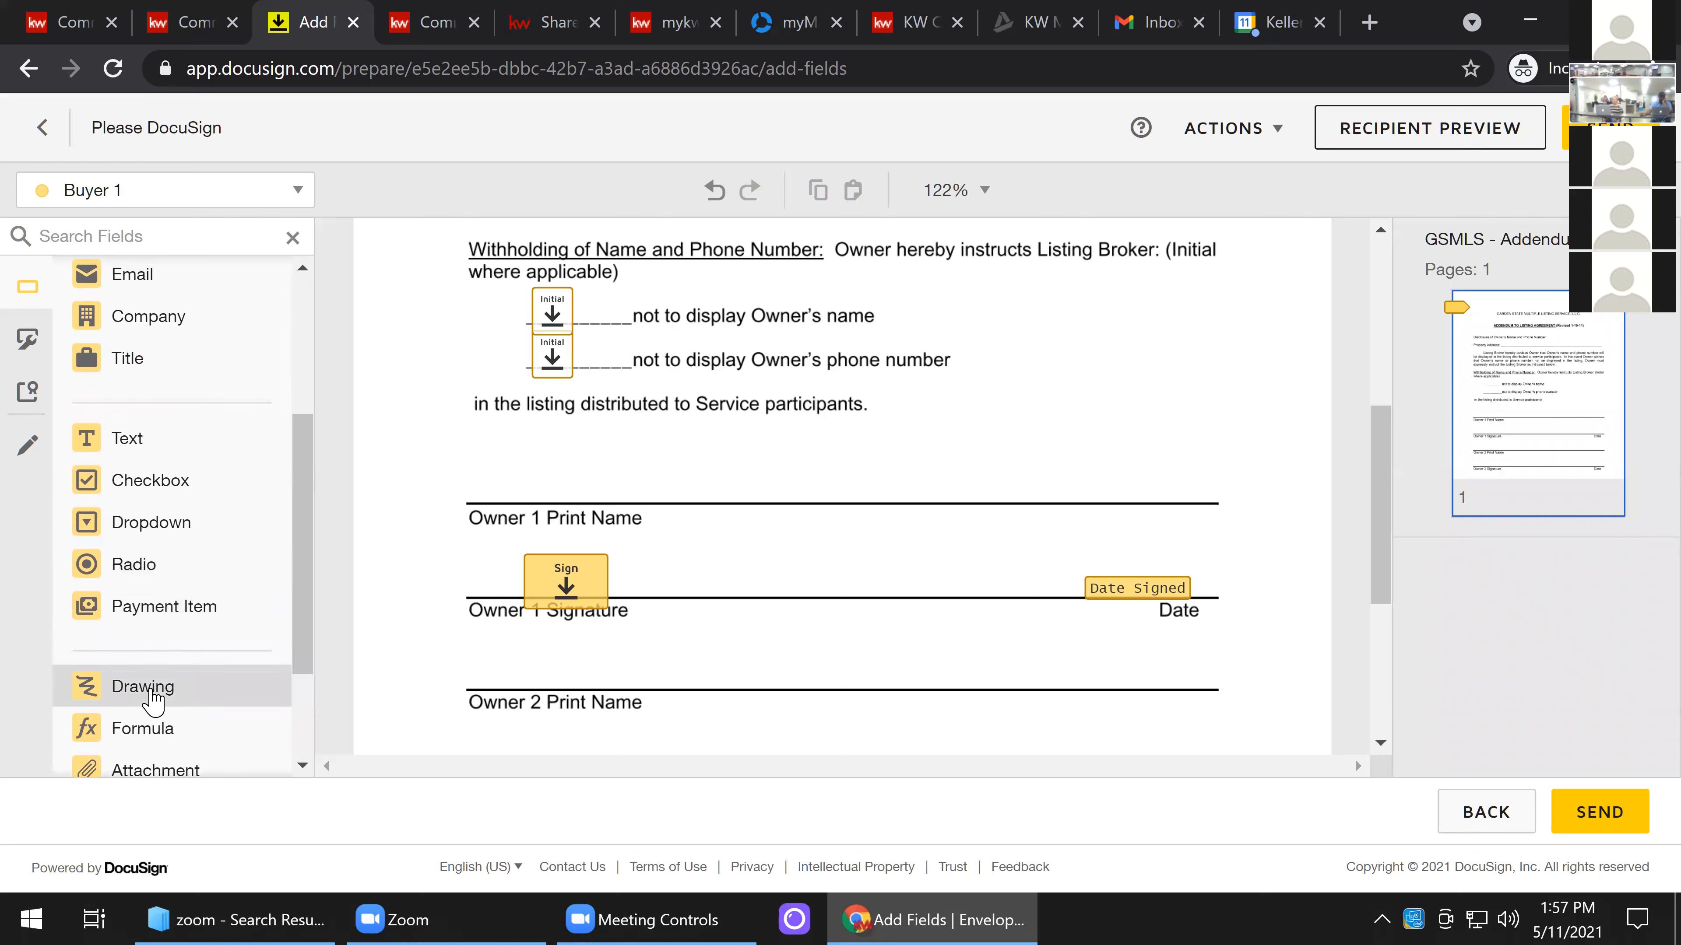
{"action": "scroll", "coordinate": [185, 692], "scroll_direction": "down", "scroll_amount": 2}
{"action": "scroll", "coordinate": [187, 679], "scroll_direction": "down", "scroll_amount": 2}
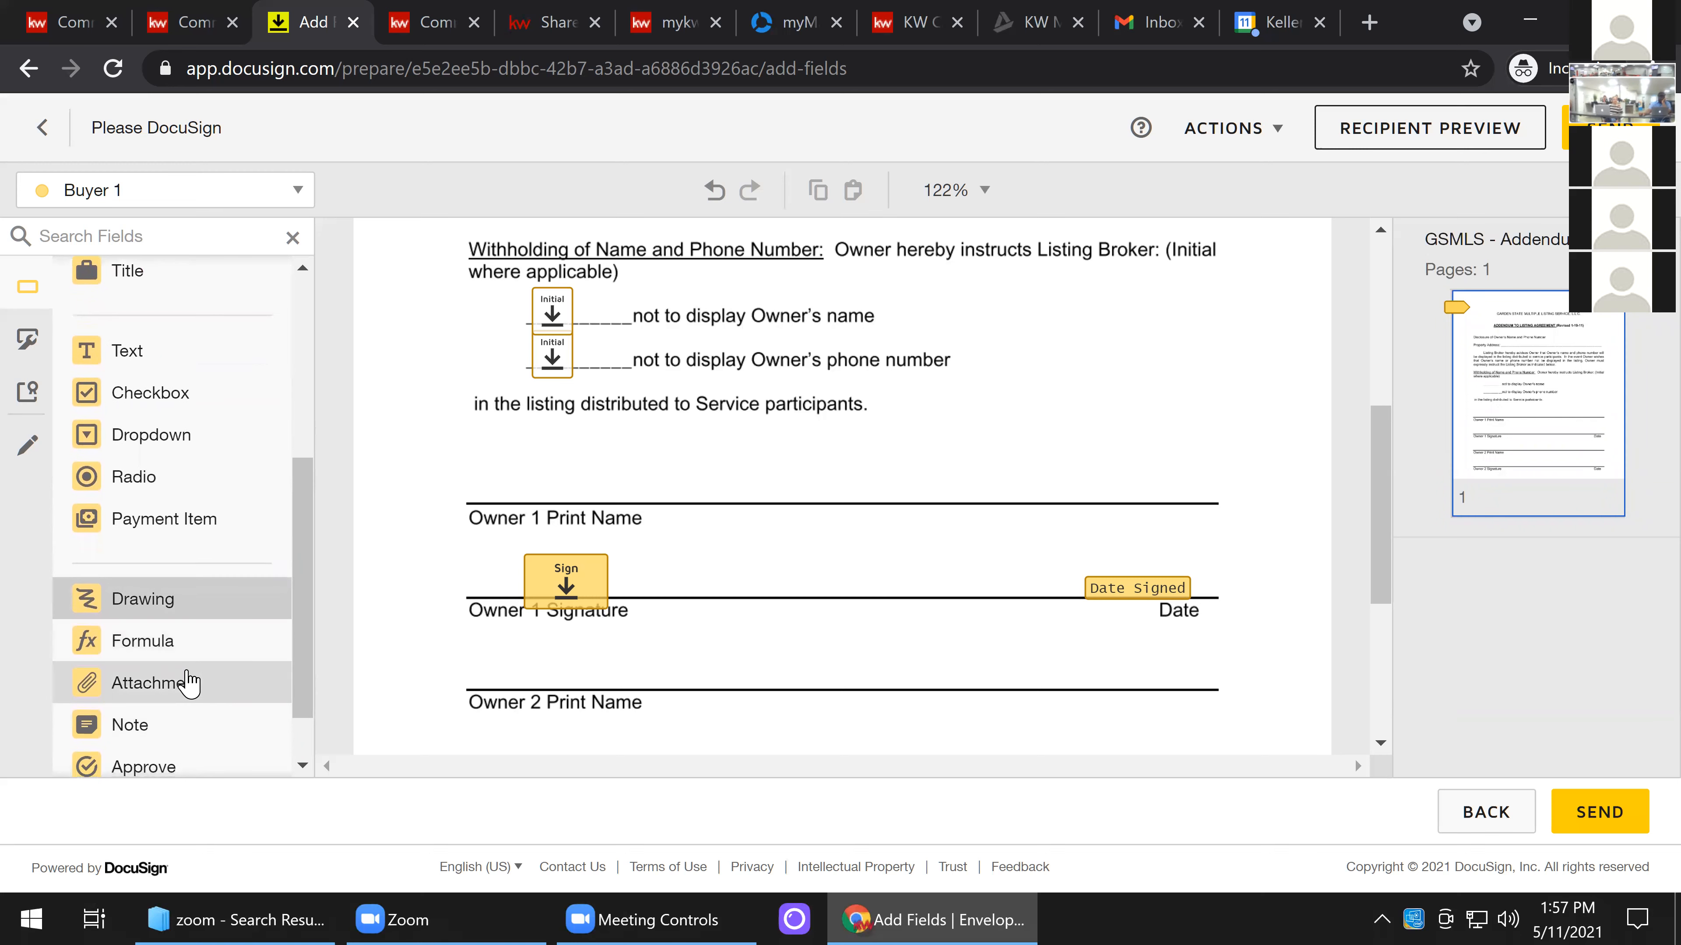
{"action": "scroll", "coordinate": [188, 678], "scroll_direction": "up", "scroll_amount": 10}
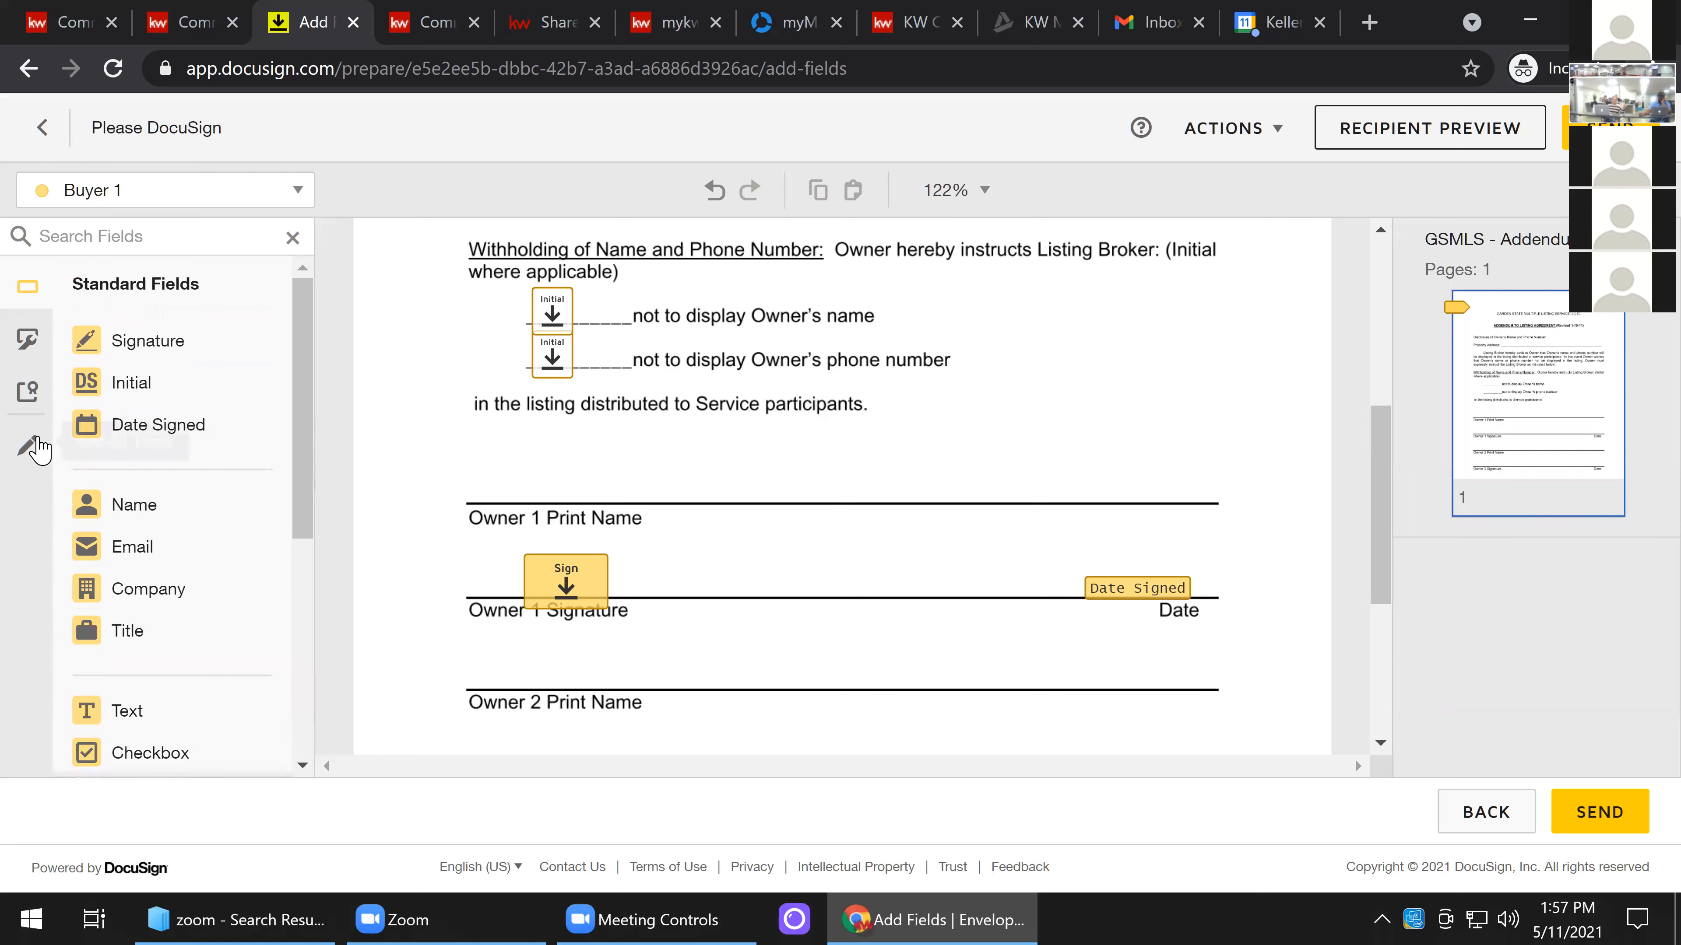
{"action": "left_click", "coordinate": [28, 445]}
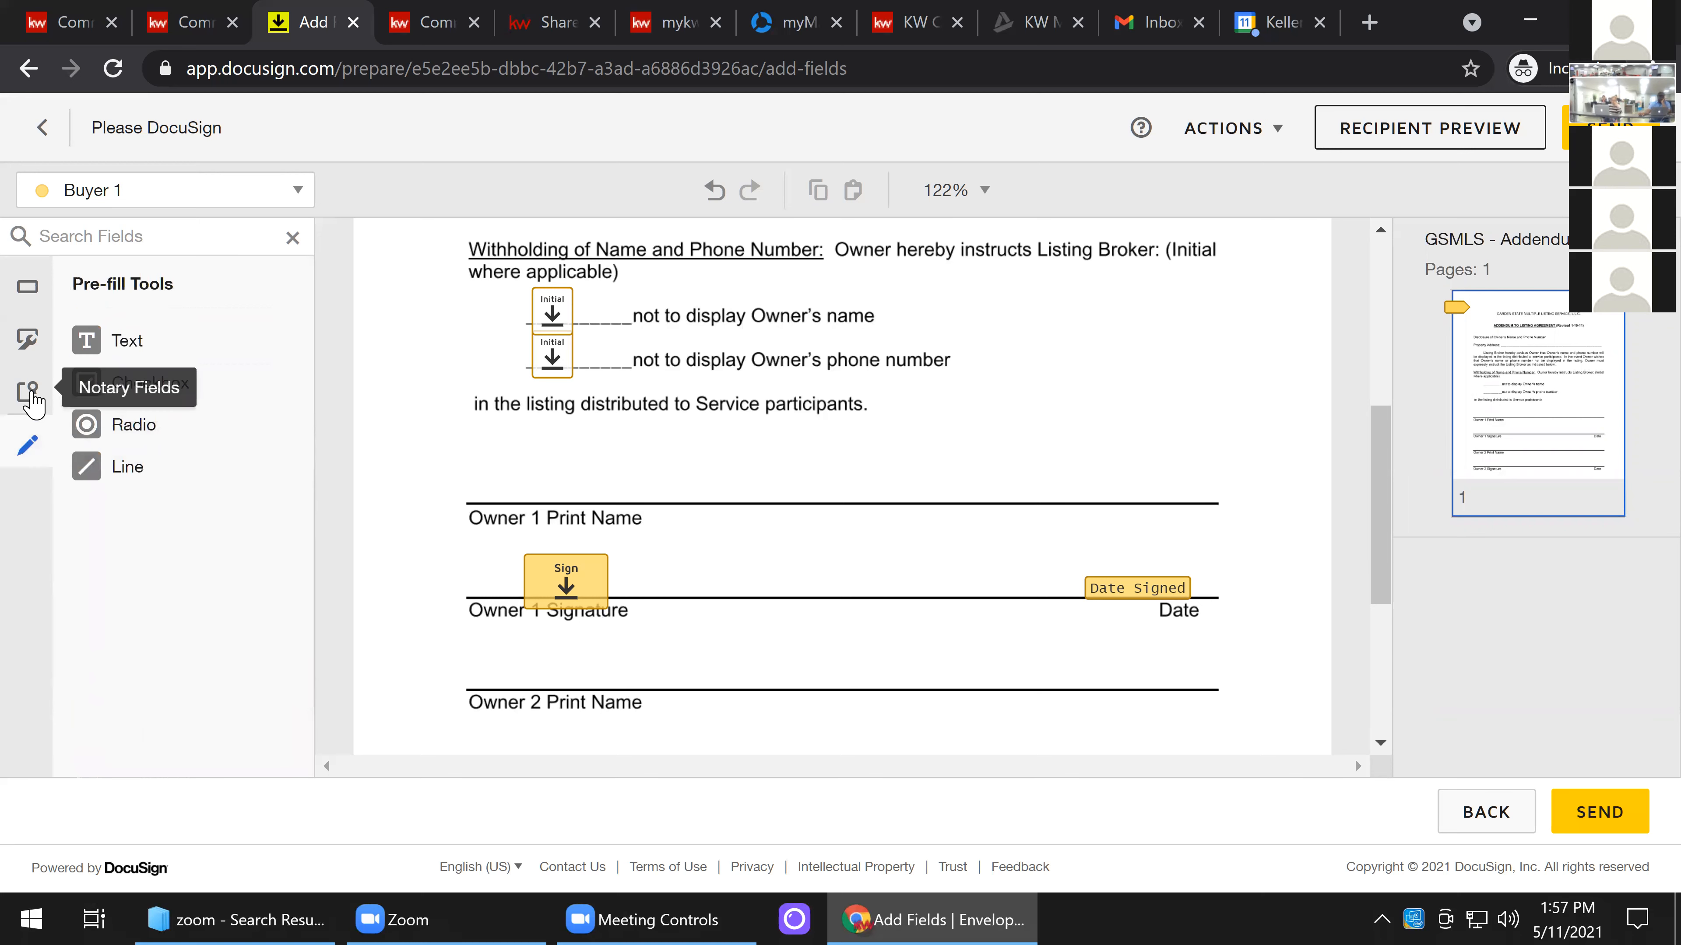
{"action": "left_click", "coordinate": [29, 339]}
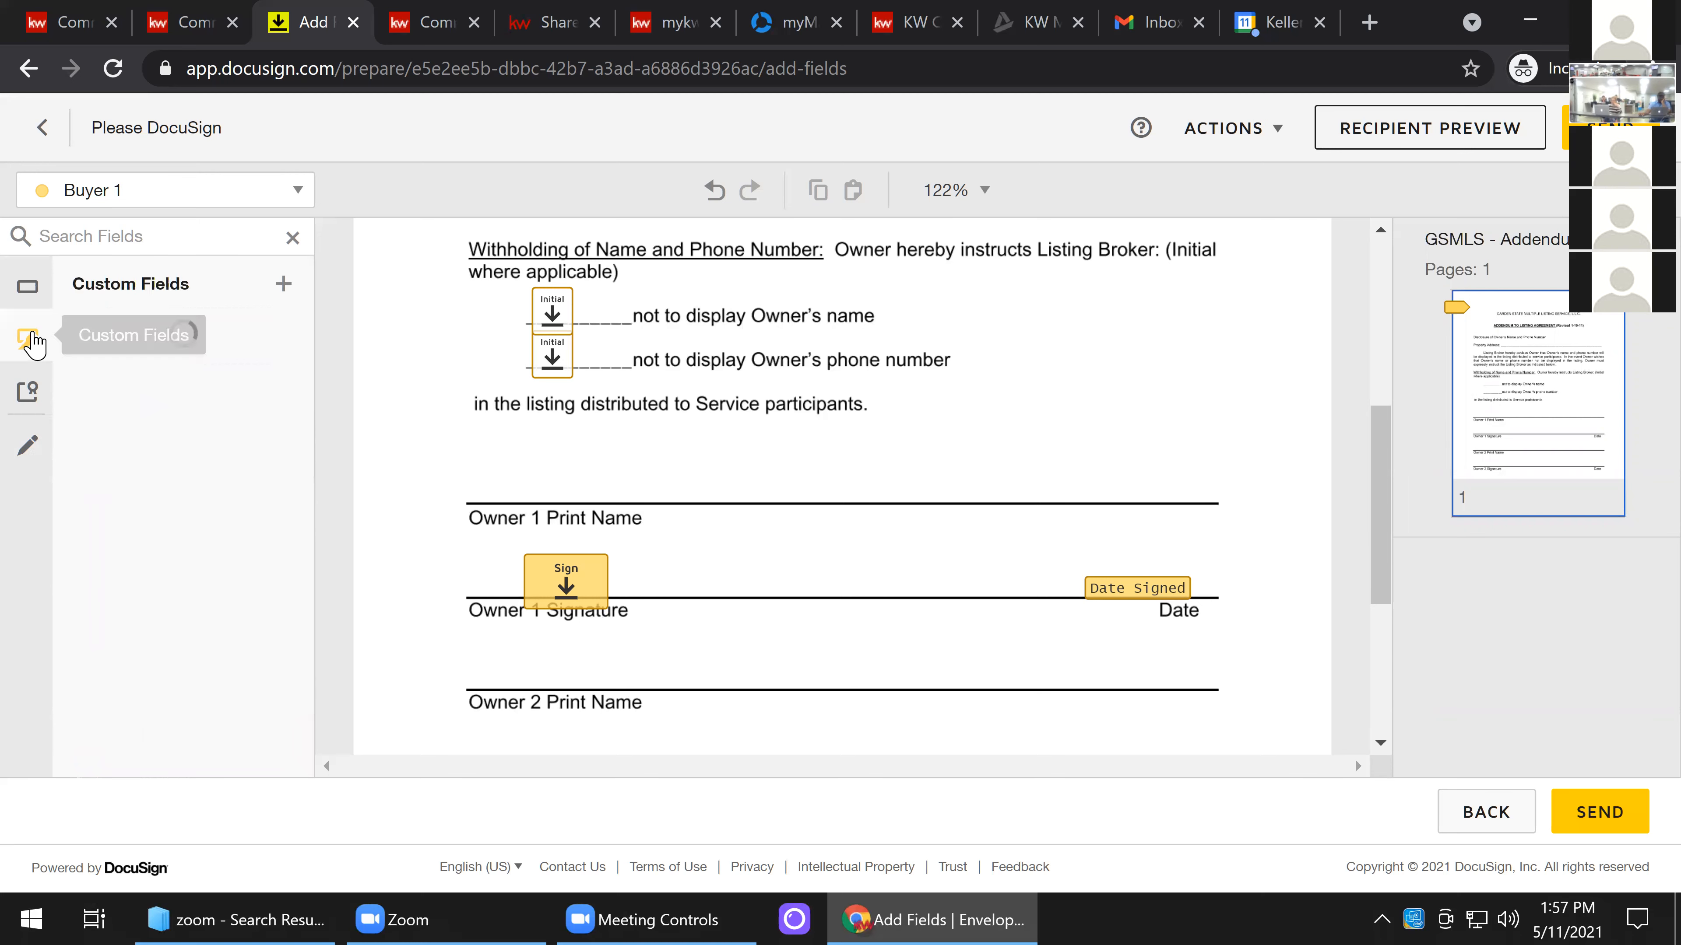
{"action": "left_click", "coordinate": [33, 295]}
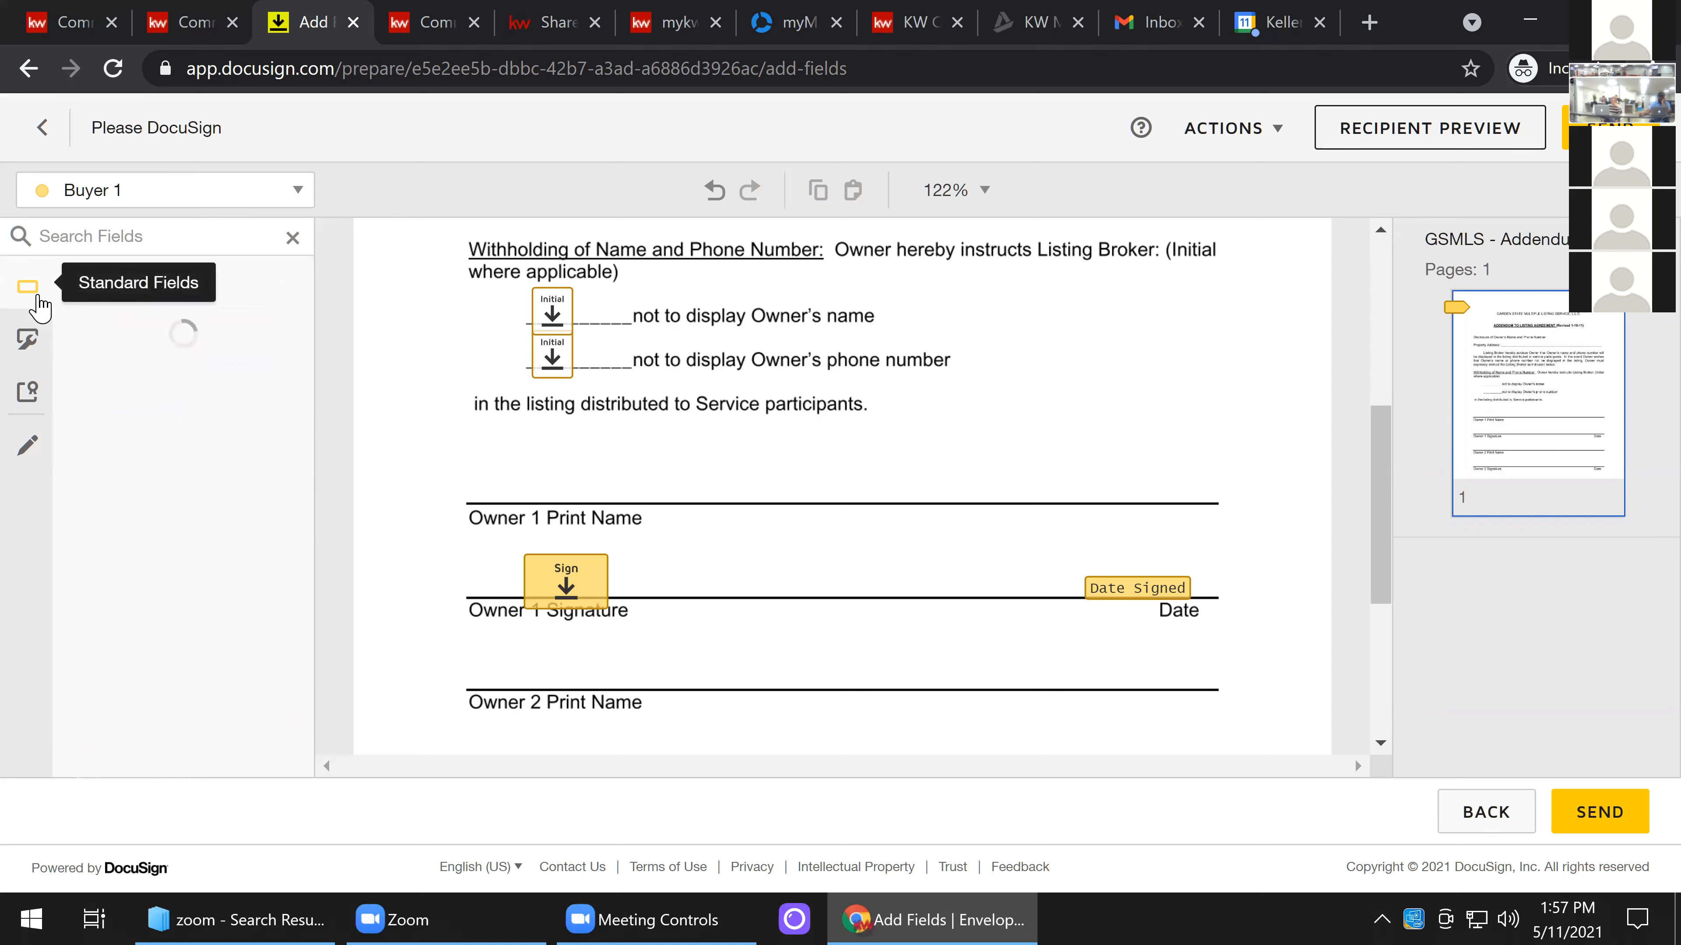
{"action": "left_click", "coordinate": [30, 339]}
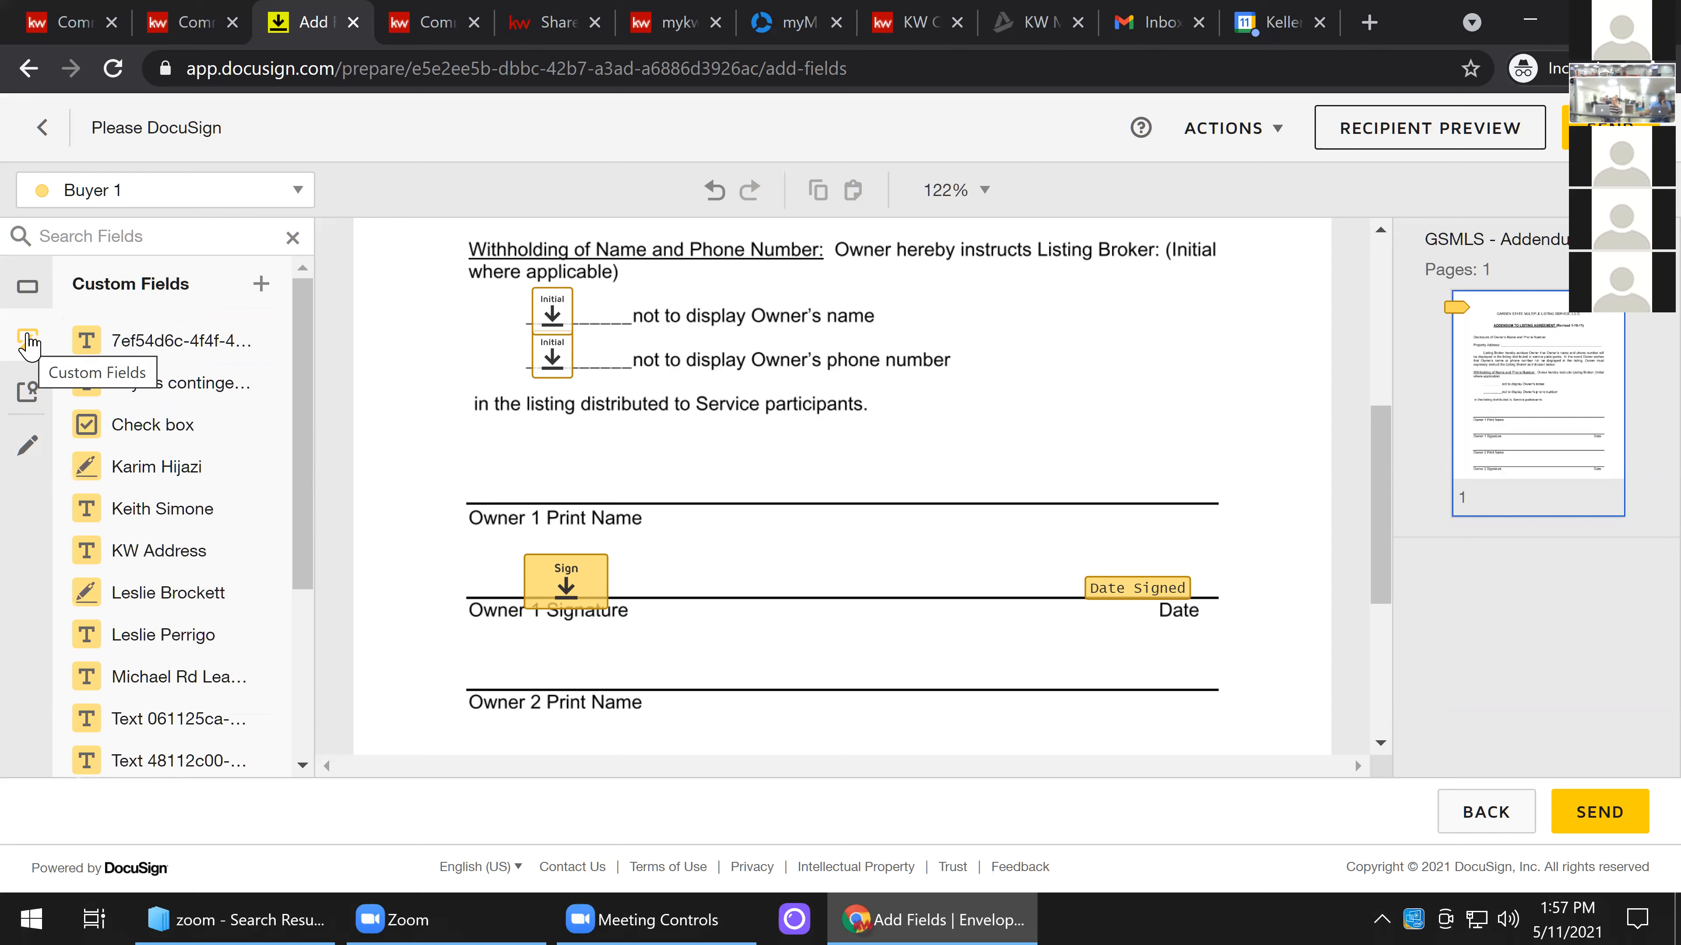
{"action": "left_click", "coordinate": [29, 396]}
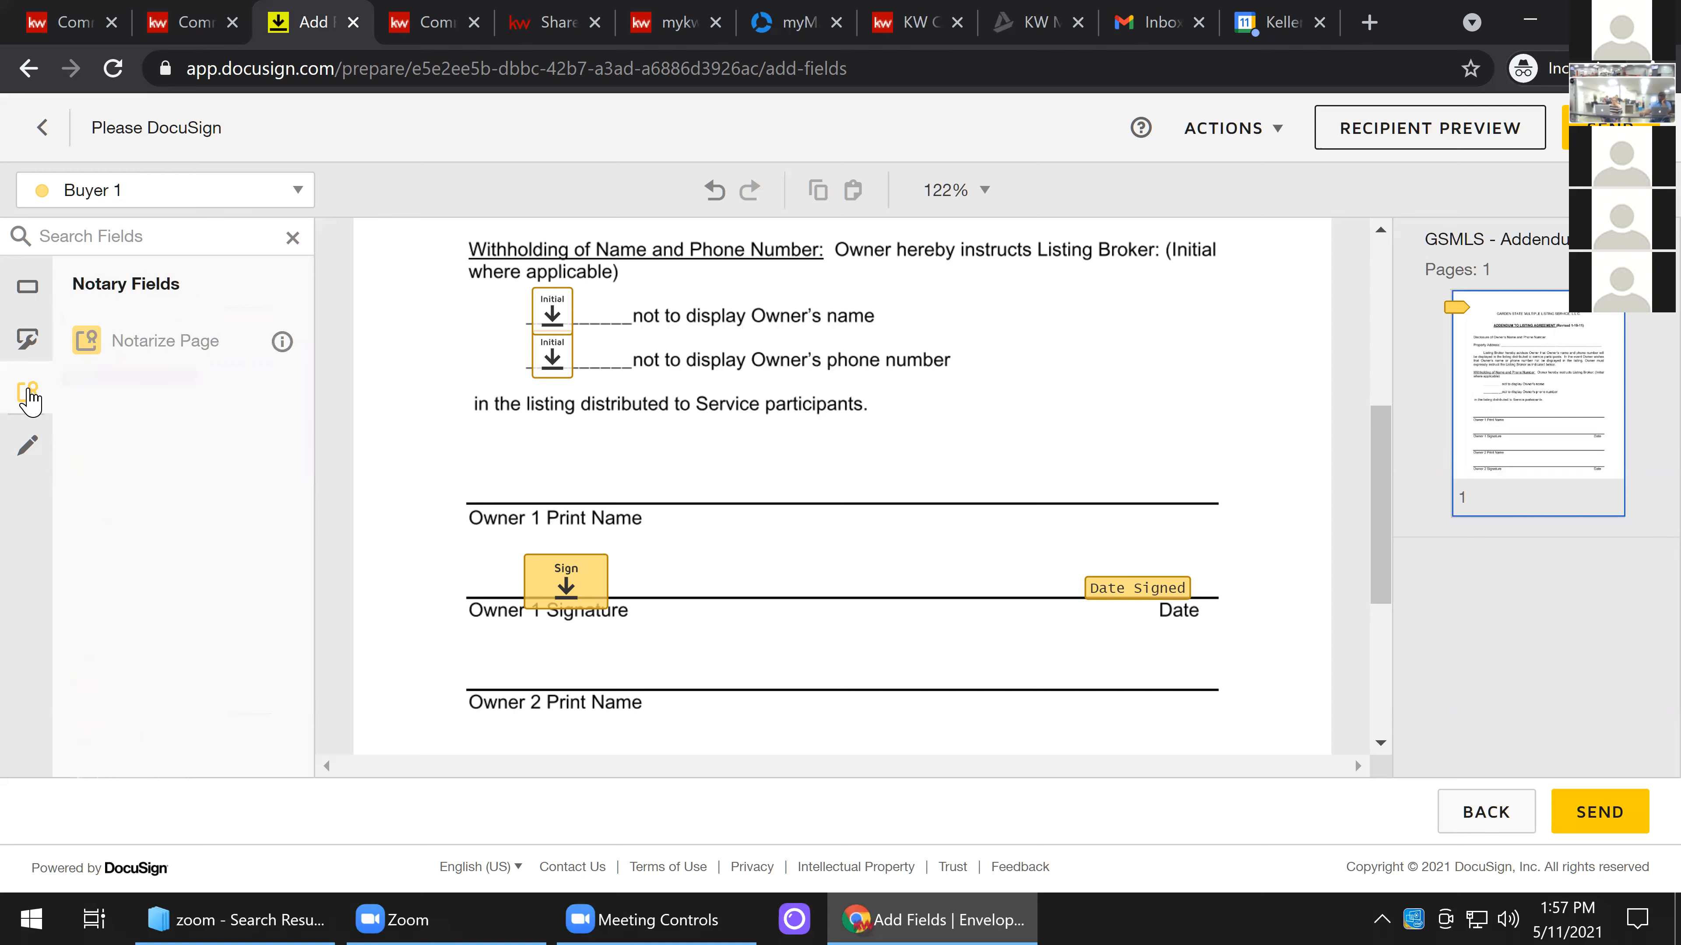
{"action": "left_click", "coordinate": [27, 286]}
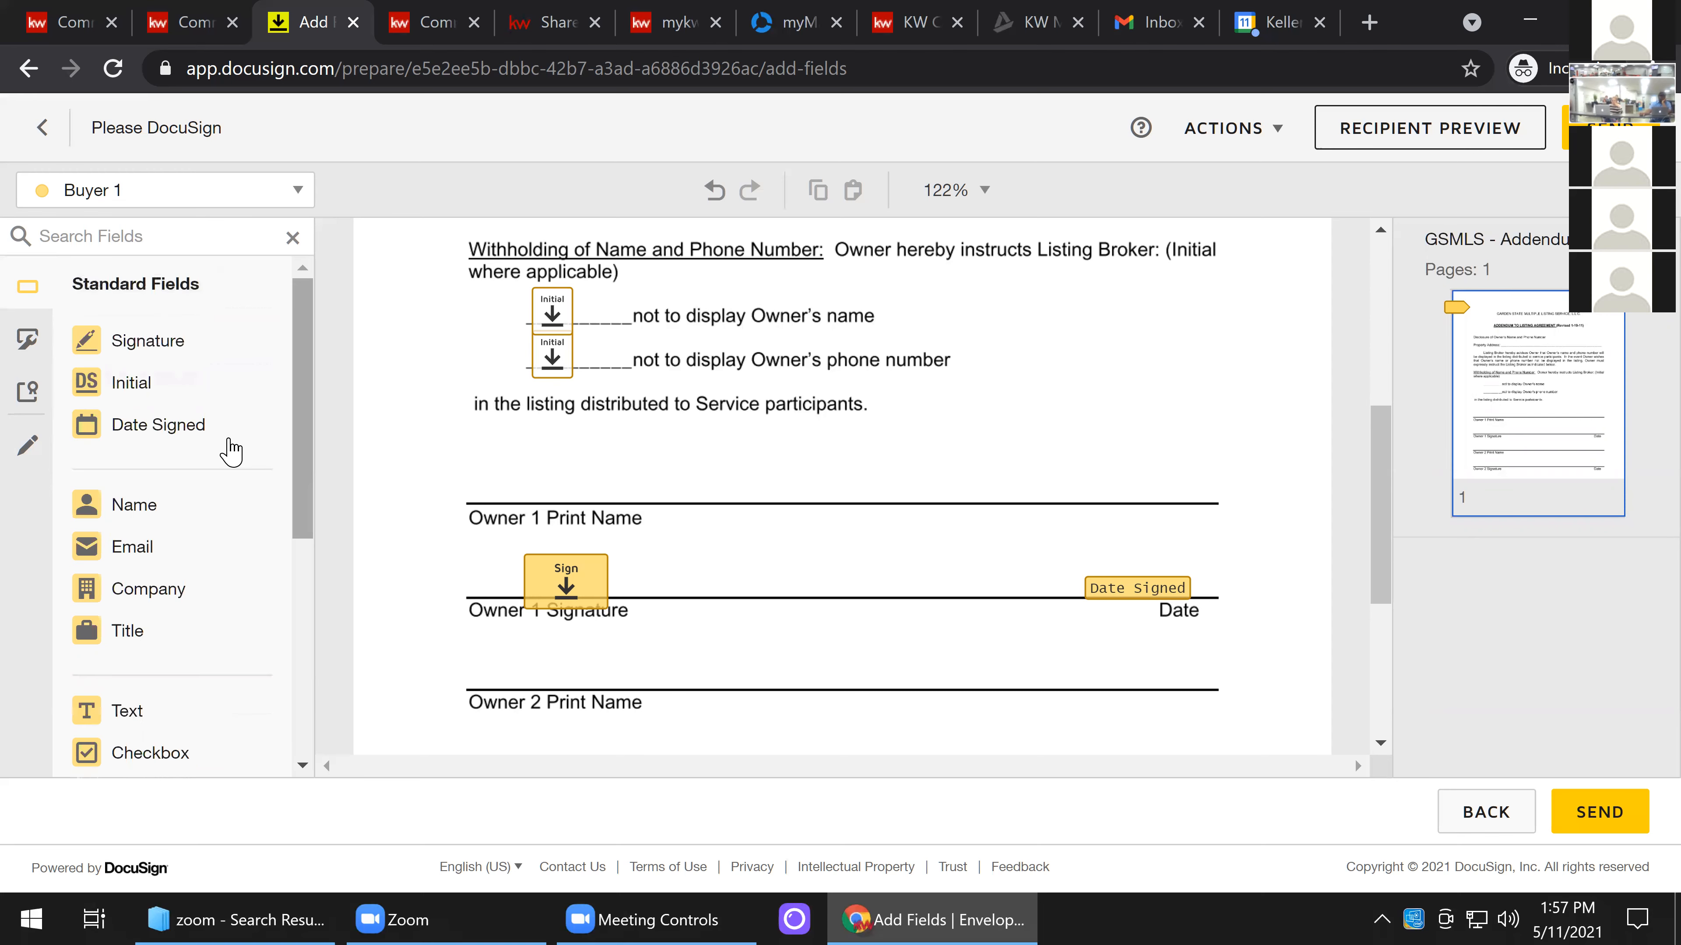
{"action": "scroll", "coordinate": [231, 453], "scroll_direction": "down", "scroll_amount": 3}
{"action": "scroll", "coordinate": [231, 453], "scroll_direction": "down", "scroll_amount": 3}
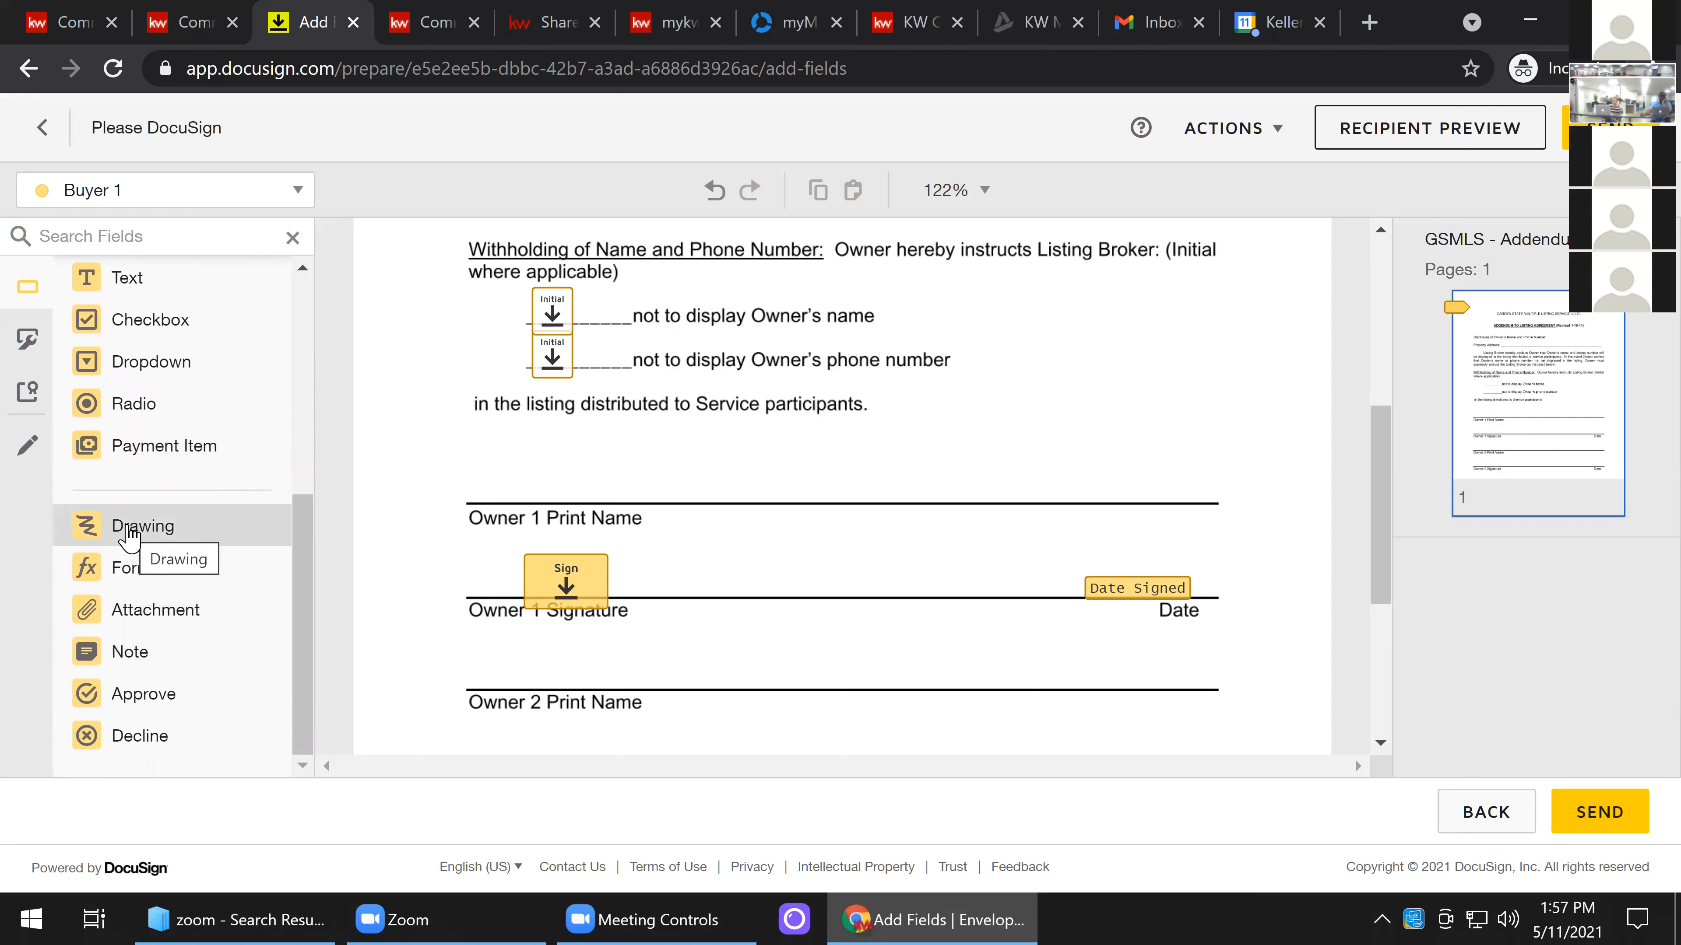
{"action": "mouse_move", "coordinate": [131, 659]}
{"action": "left_mouse_down"}
{"action": "mouse_move", "coordinate": [1242, 384]}
{"action": "mouse_move", "coordinate": [1143, 397]}
{"action": "left_mouse_up"}
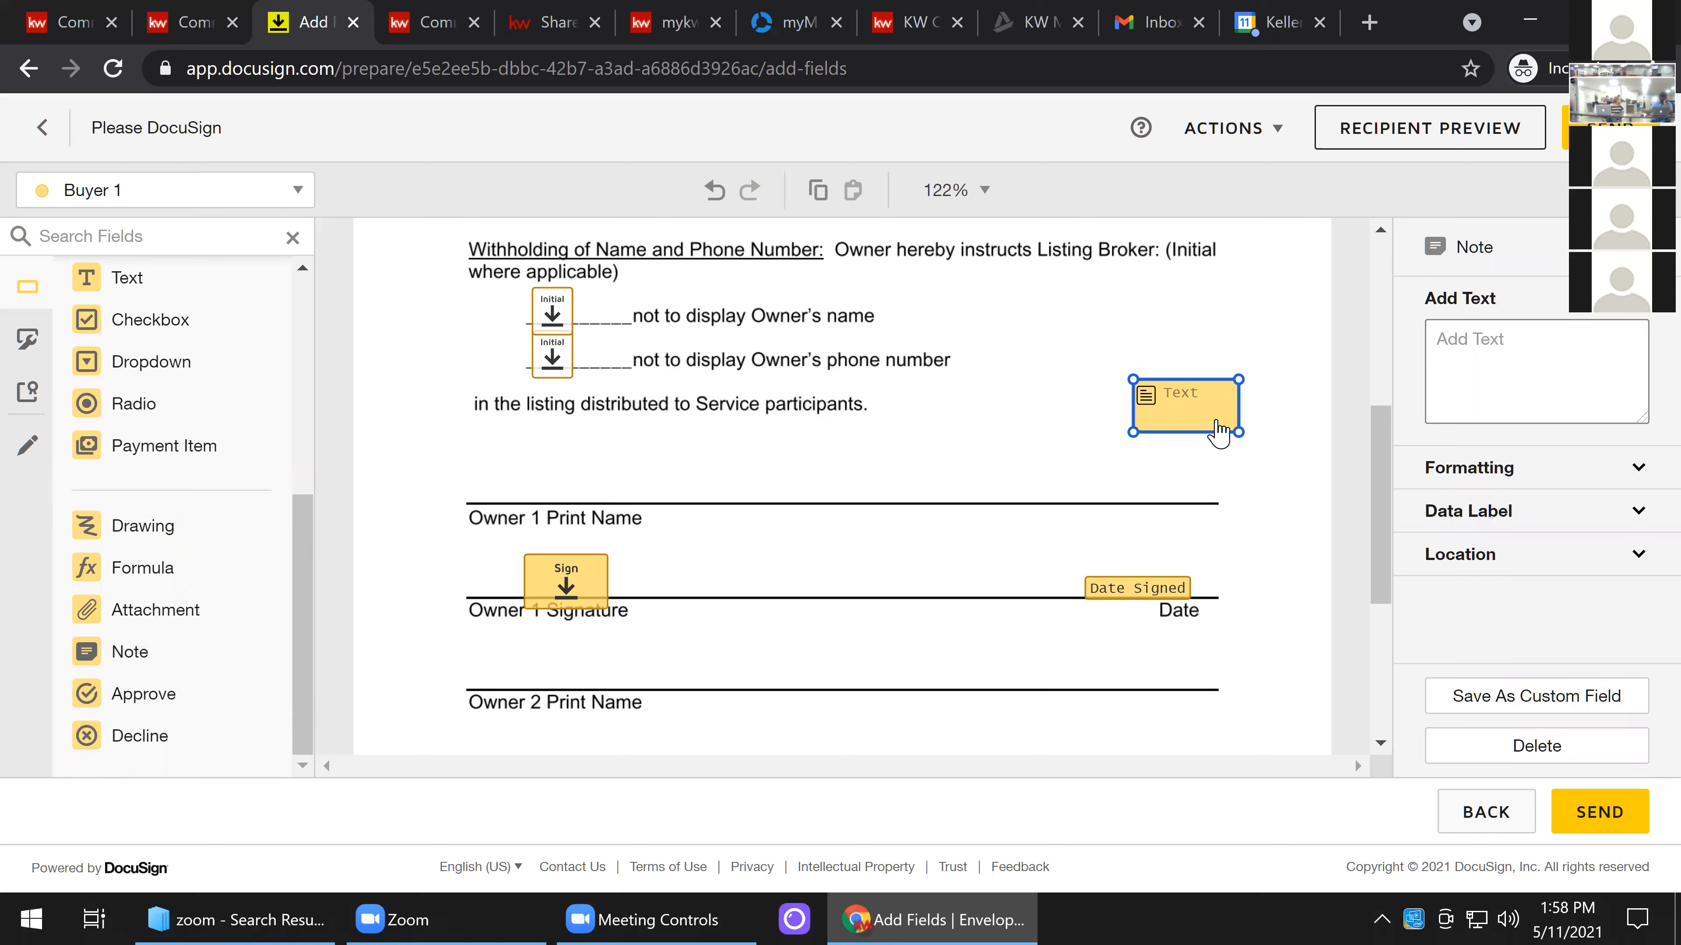
{"action": "left_click", "coordinate": [124, 535]}
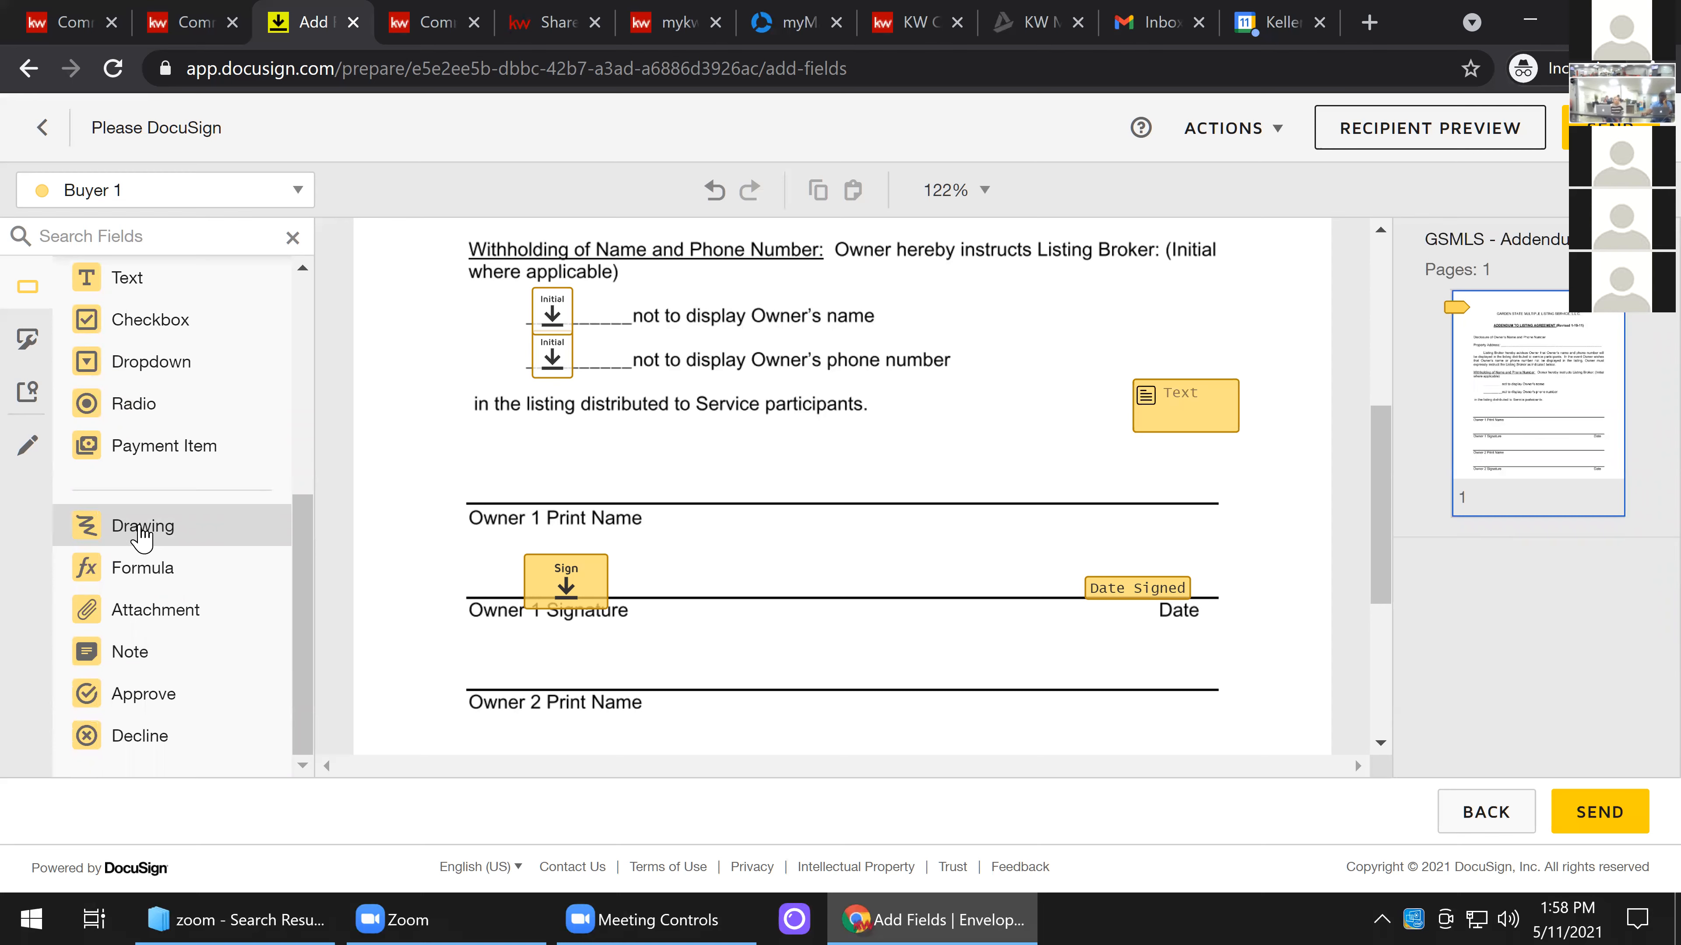
{"action": "scroll", "coordinate": [142, 537], "scroll_direction": "up", "scroll_amount": 5}
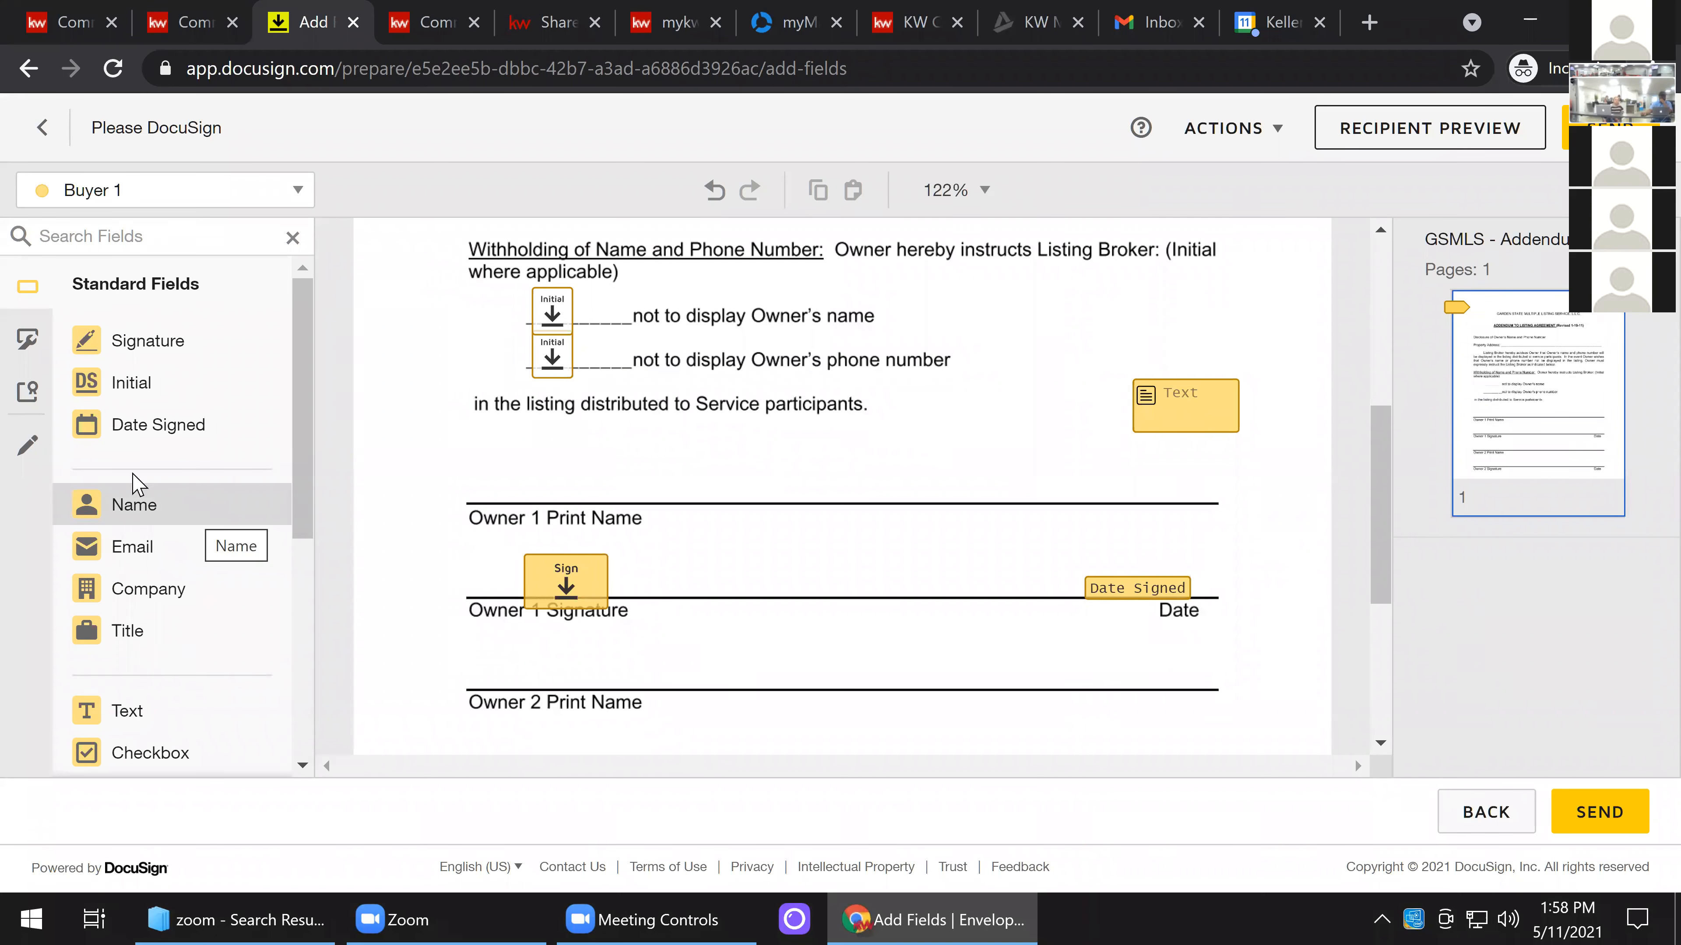
- Draw a pre-fill line under the Service participants sentence
{"action": "left_click", "coordinate": [28, 444]}
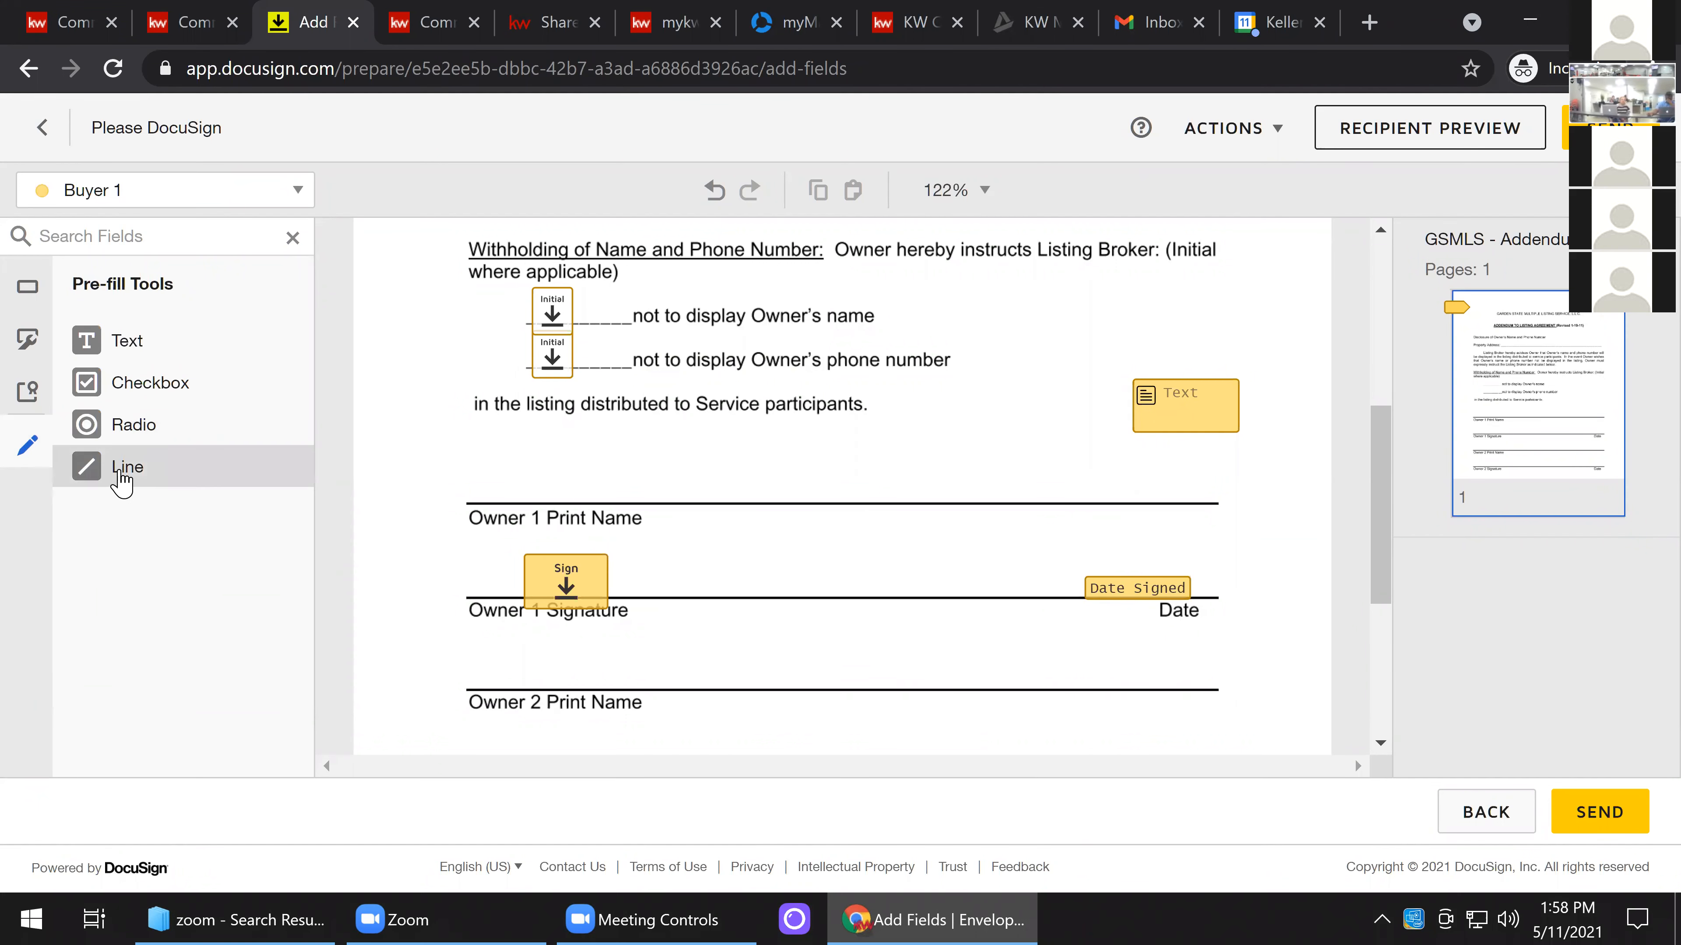
{"action": "left_click", "coordinate": [131, 479]}
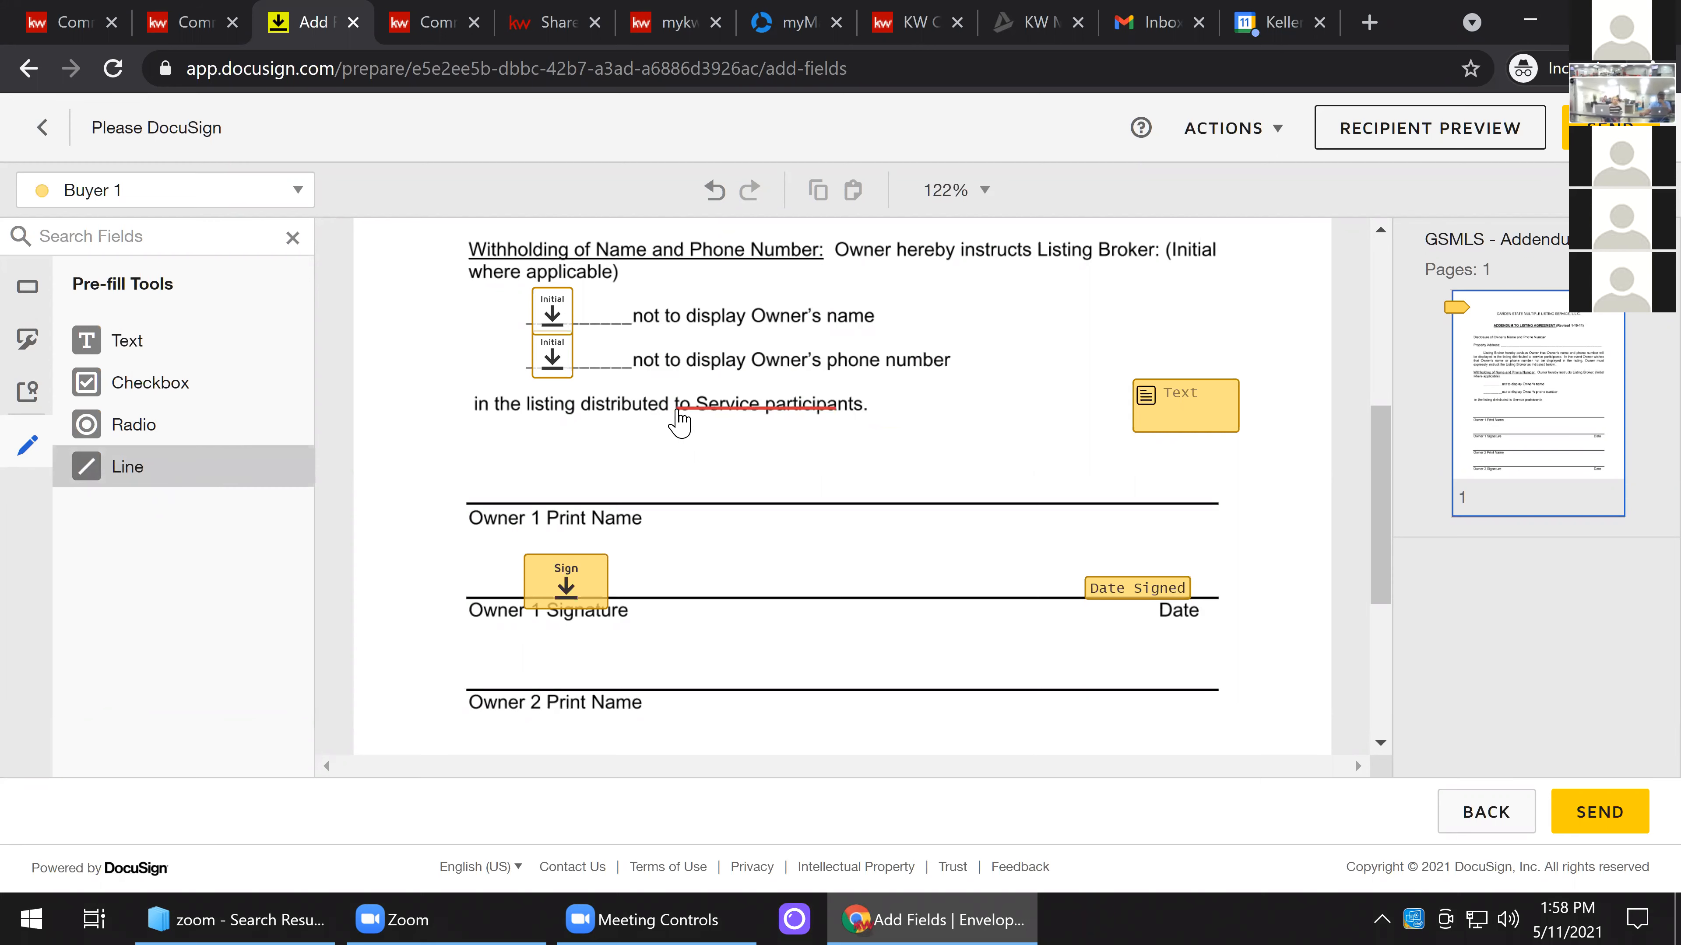
{"action": "left_click", "coordinate": [677, 413]}
{"action": "left_click", "coordinate": [755, 457]}
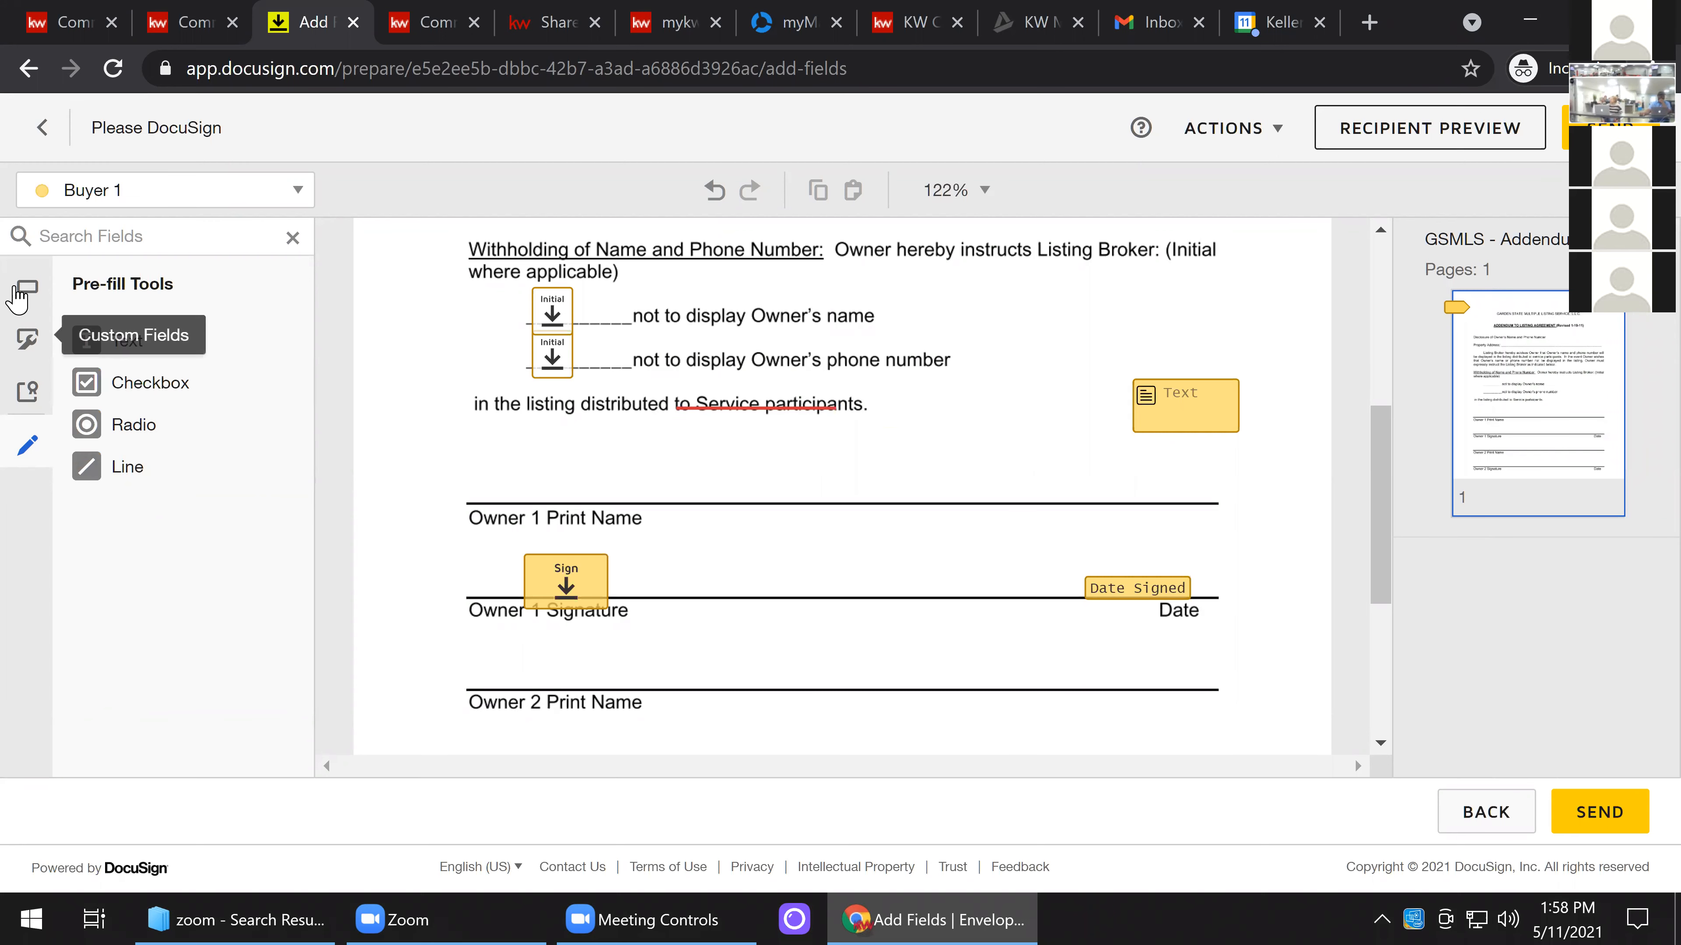
{"action": "left_click", "coordinate": [27, 286]}
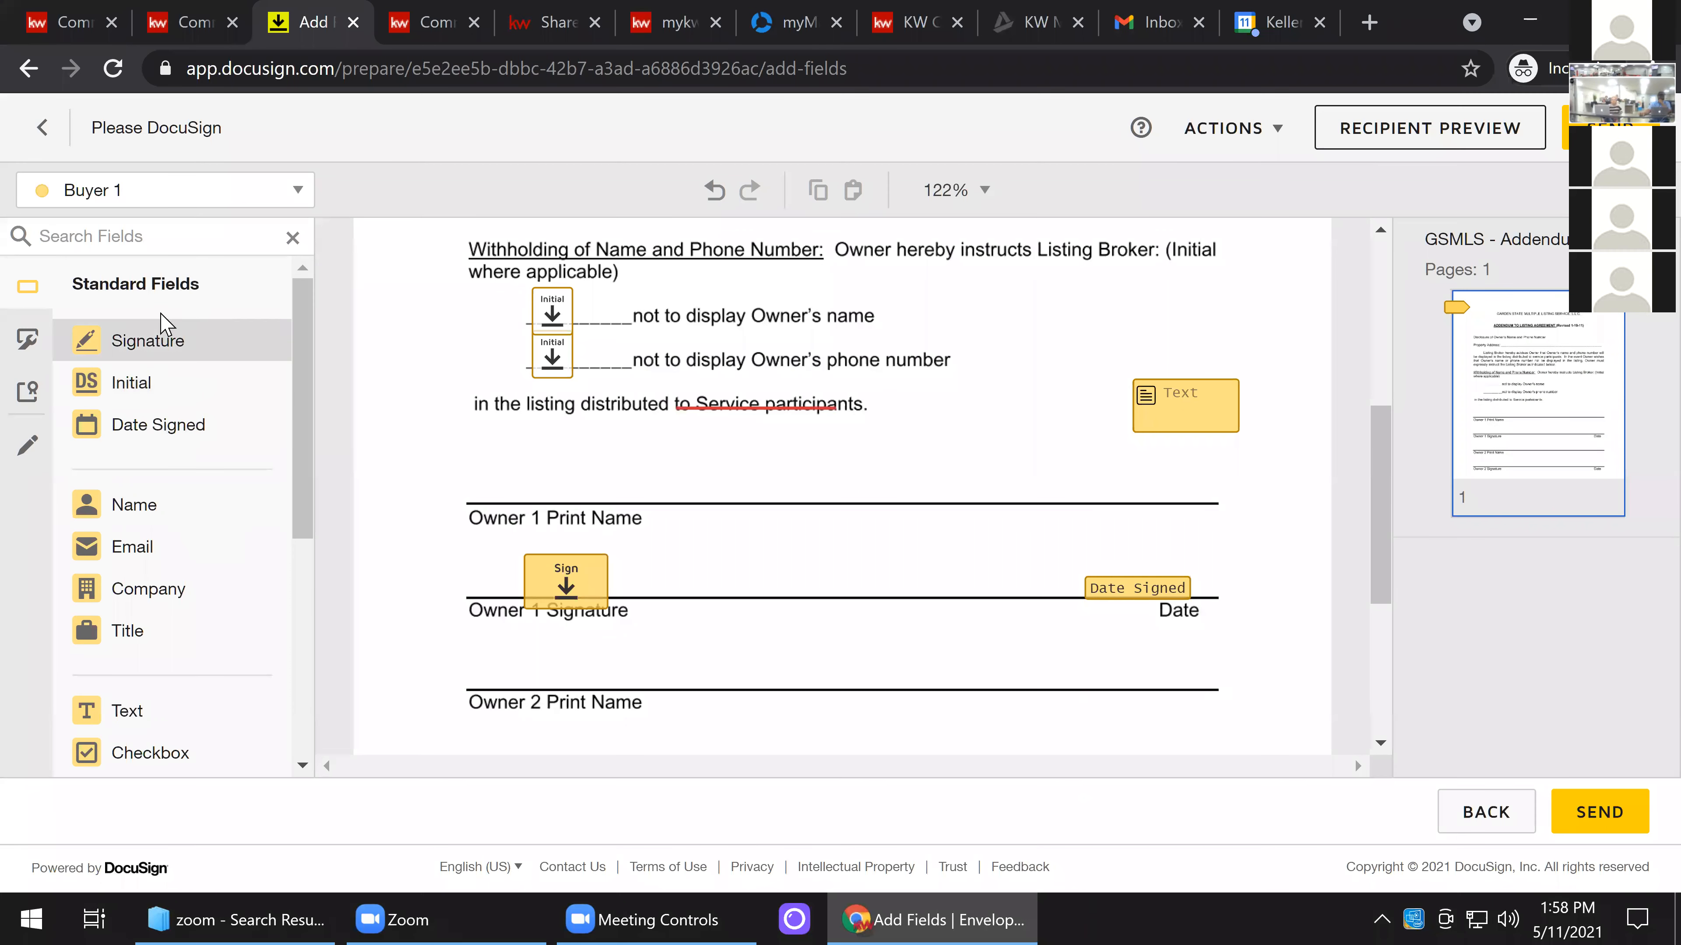
{"action": "scroll", "coordinate": [193, 424], "scroll_direction": "down", "scroll_amount": 1}
{"action": "scroll", "coordinate": [191, 429], "scroll_direction": "down", "scroll_amount": 5}
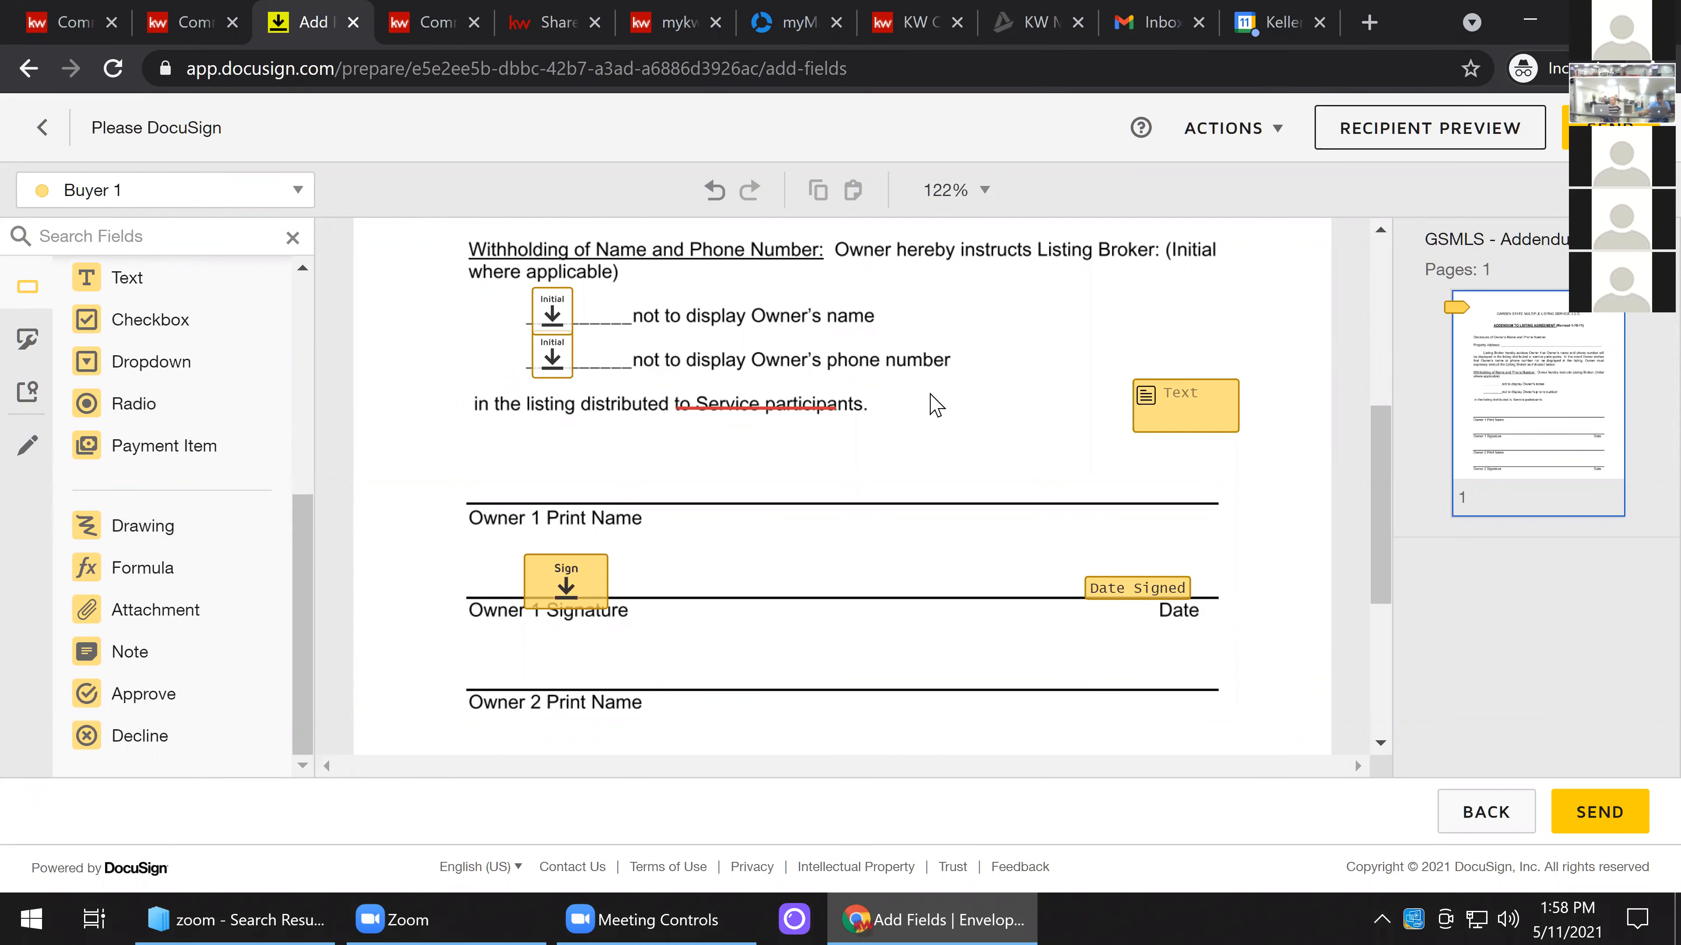
- Place a drawing field above Owner 1 Print Name, then remove it from the page
{"action": "left_click", "coordinate": [1152, 401]}
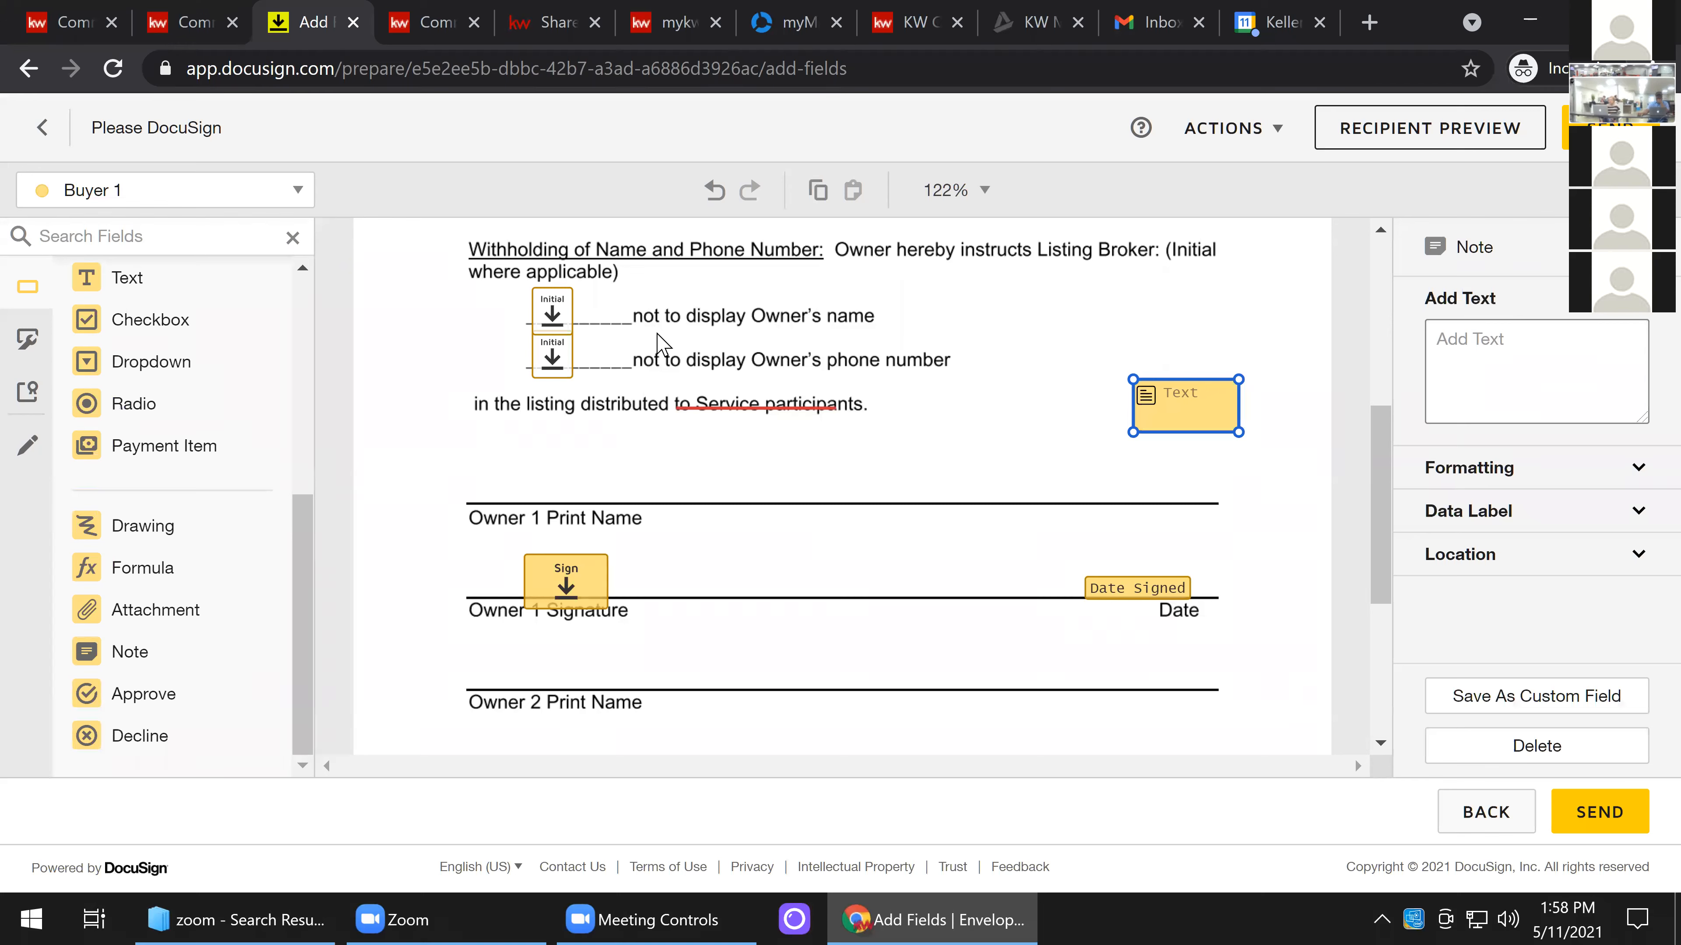
{"action": "left_click", "coordinate": [149, 528]}
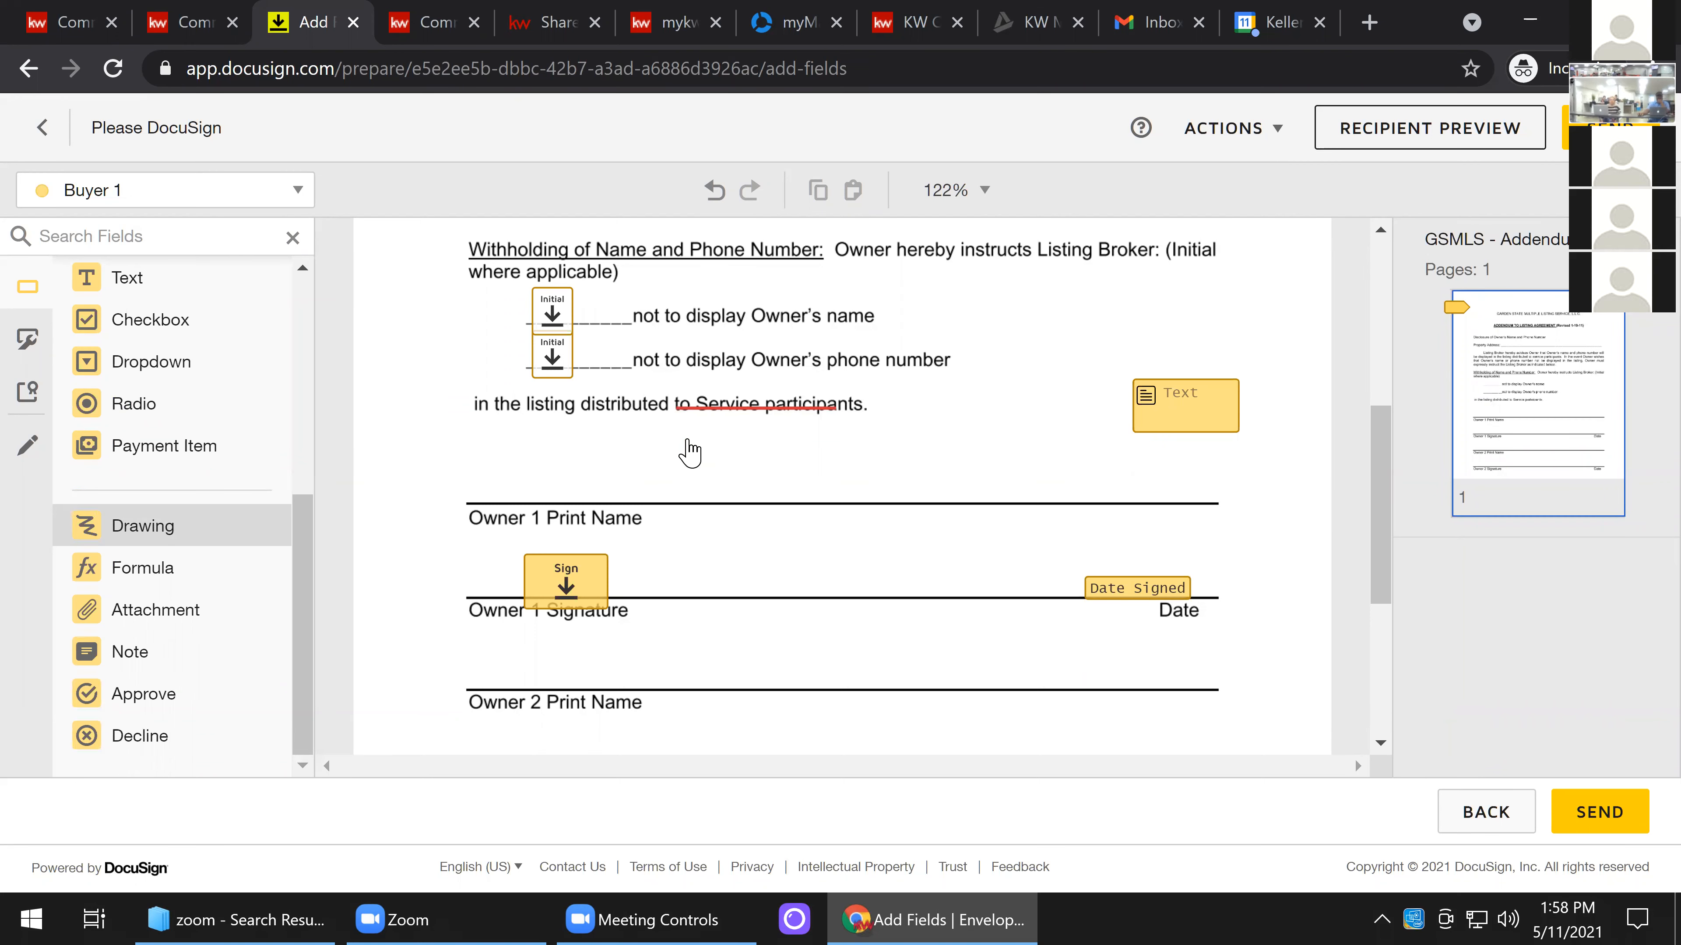
{"action": "left_click", "coordinate": [692, 457]}
{"action": "mouse_move", "coordinate": [691, 457]}
{"action": "left_mouse_down"}
{"action": "mouse_move", "coordinate": [319, 499]}
{"action": "mouse_move", "coordinate": [180, 537]}
{"action": "left_mouse_up"}
{"action": "scroll", "coordinate": [183, 361], "scroll_direction": "up", "scroll_amount": 5}
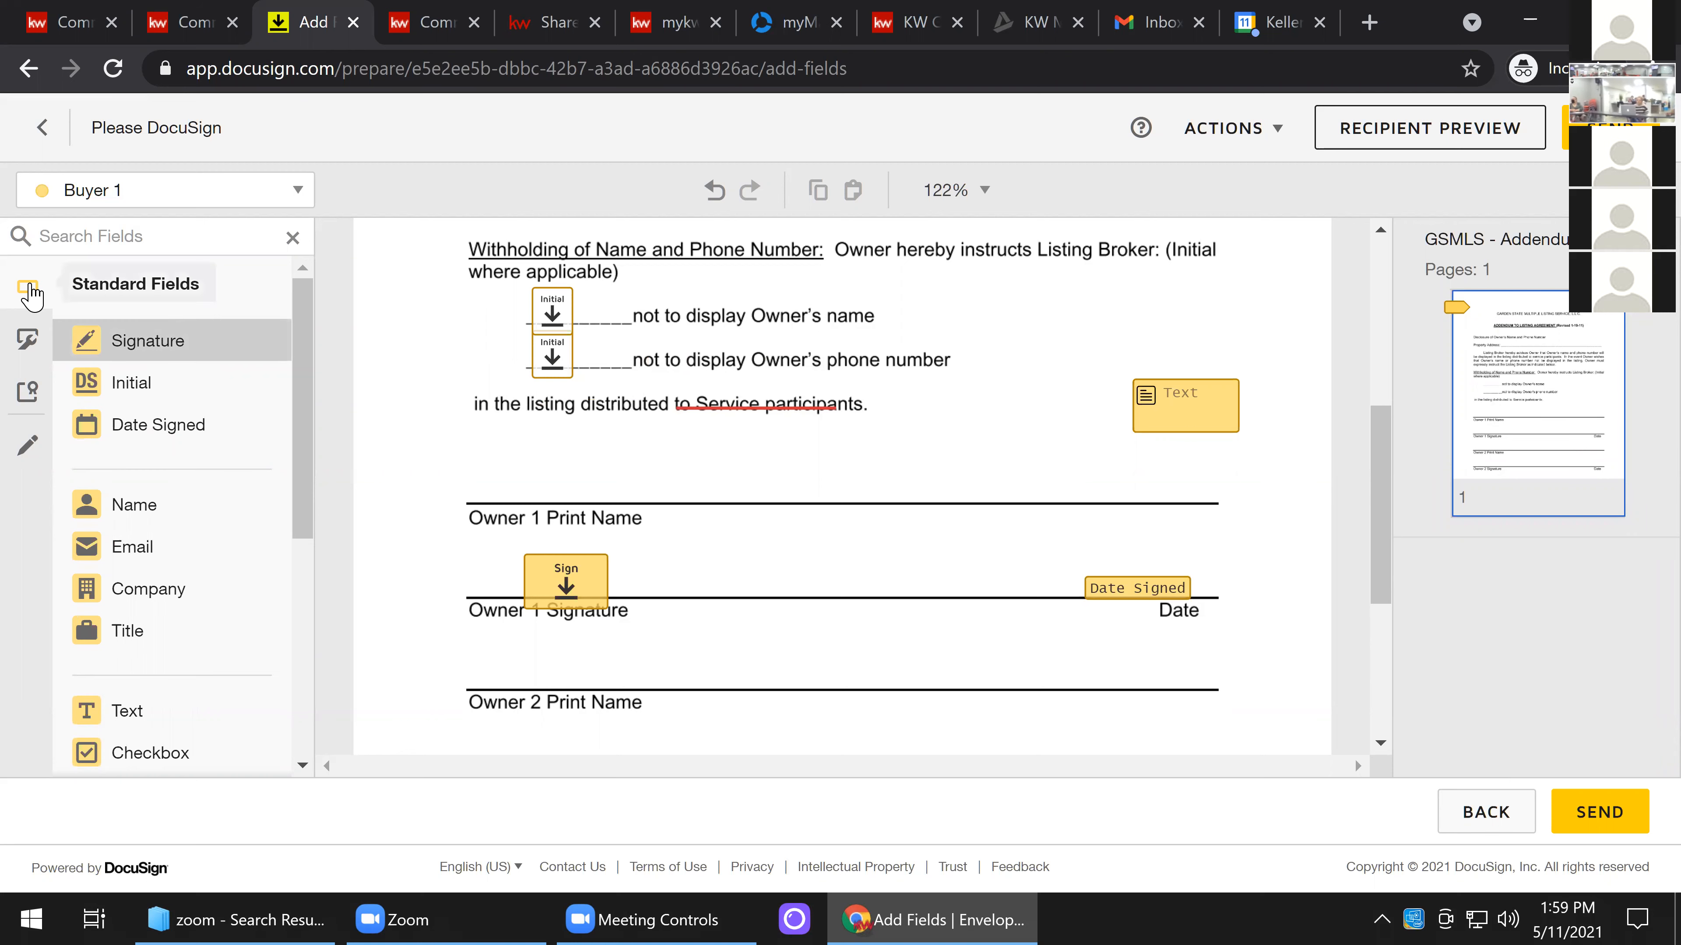
- Delete the yellow note box and the pre-fill line beside Service participants
{"action": "left_click", "coordinate": [10, 455]}
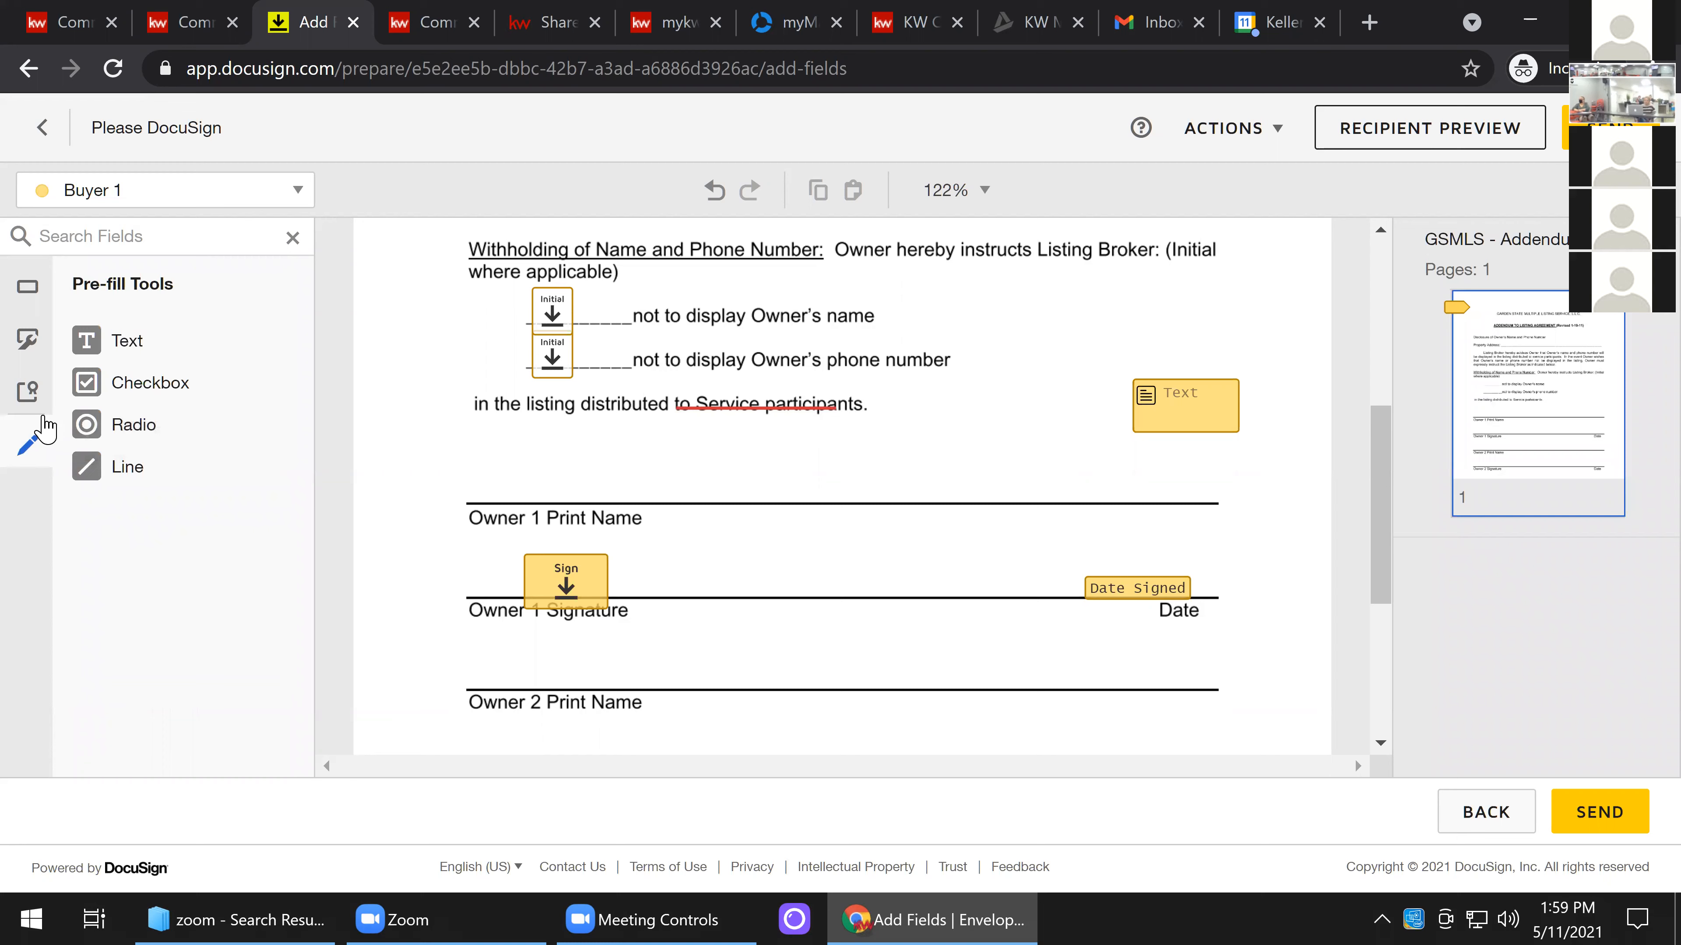
{"action": "left_click", "coordinate": [25, 291]}
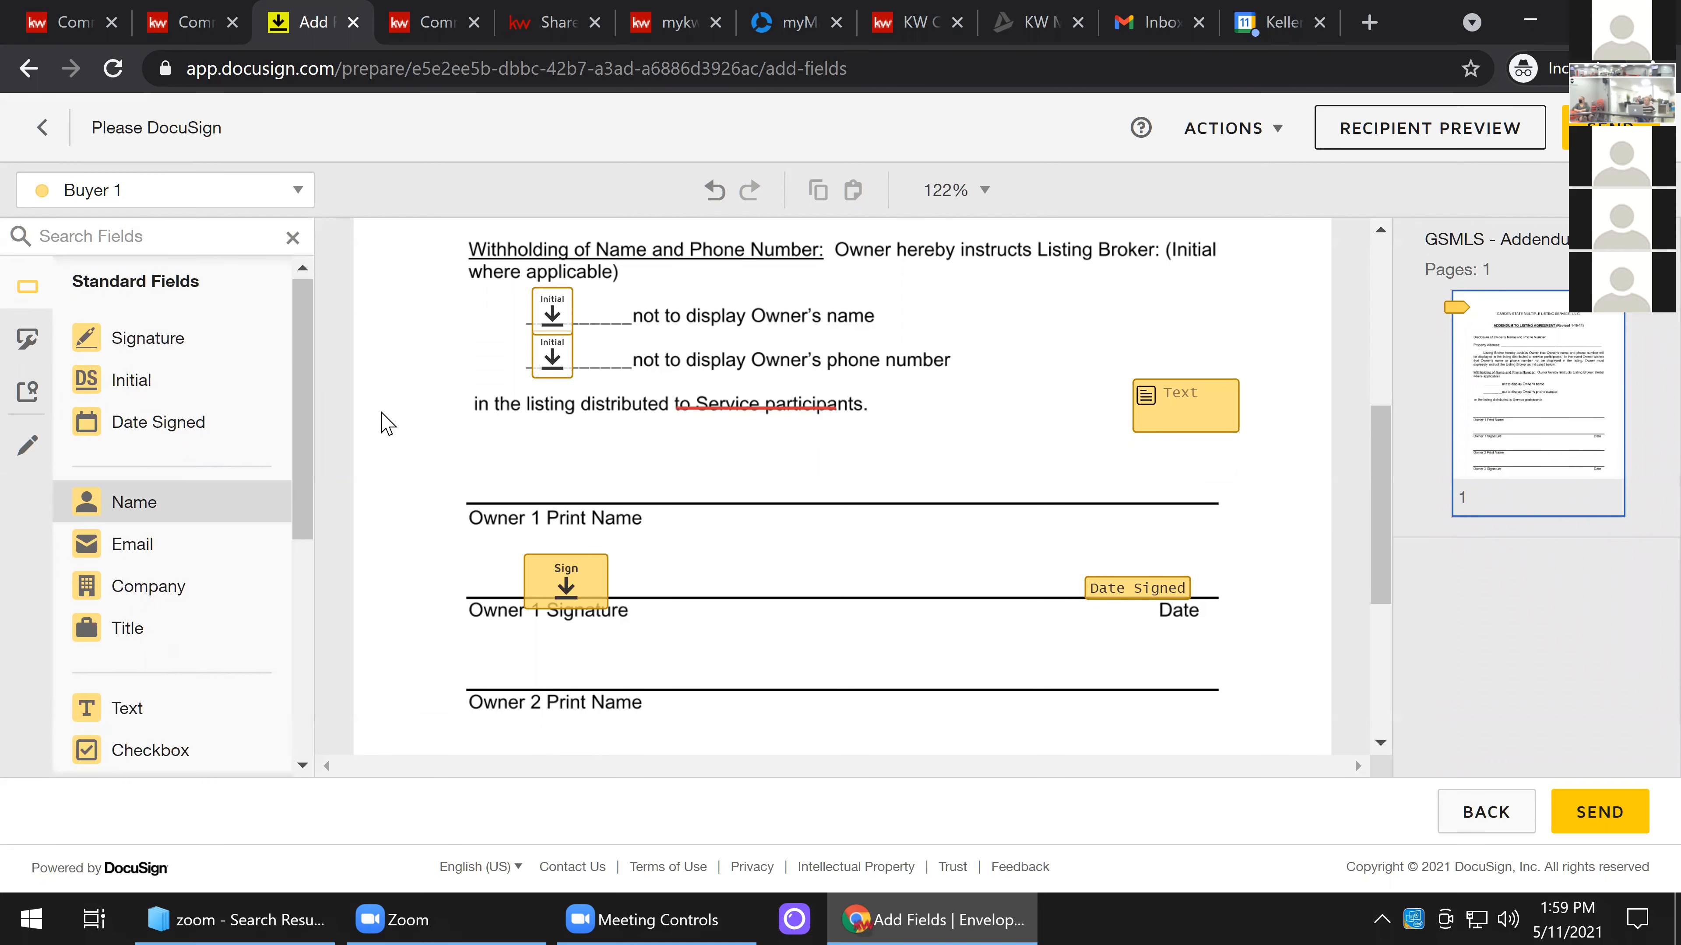
{"action": "mouse_move", "coordinate": [649, 371]}
{"action": "left_mouse_down"}
{"action": "mouse_move", "coordinate": [1199, 406]}
{"action": "mouse_move", "coordinate": [1258, 452]}
{"action": "left_mouse_up"}
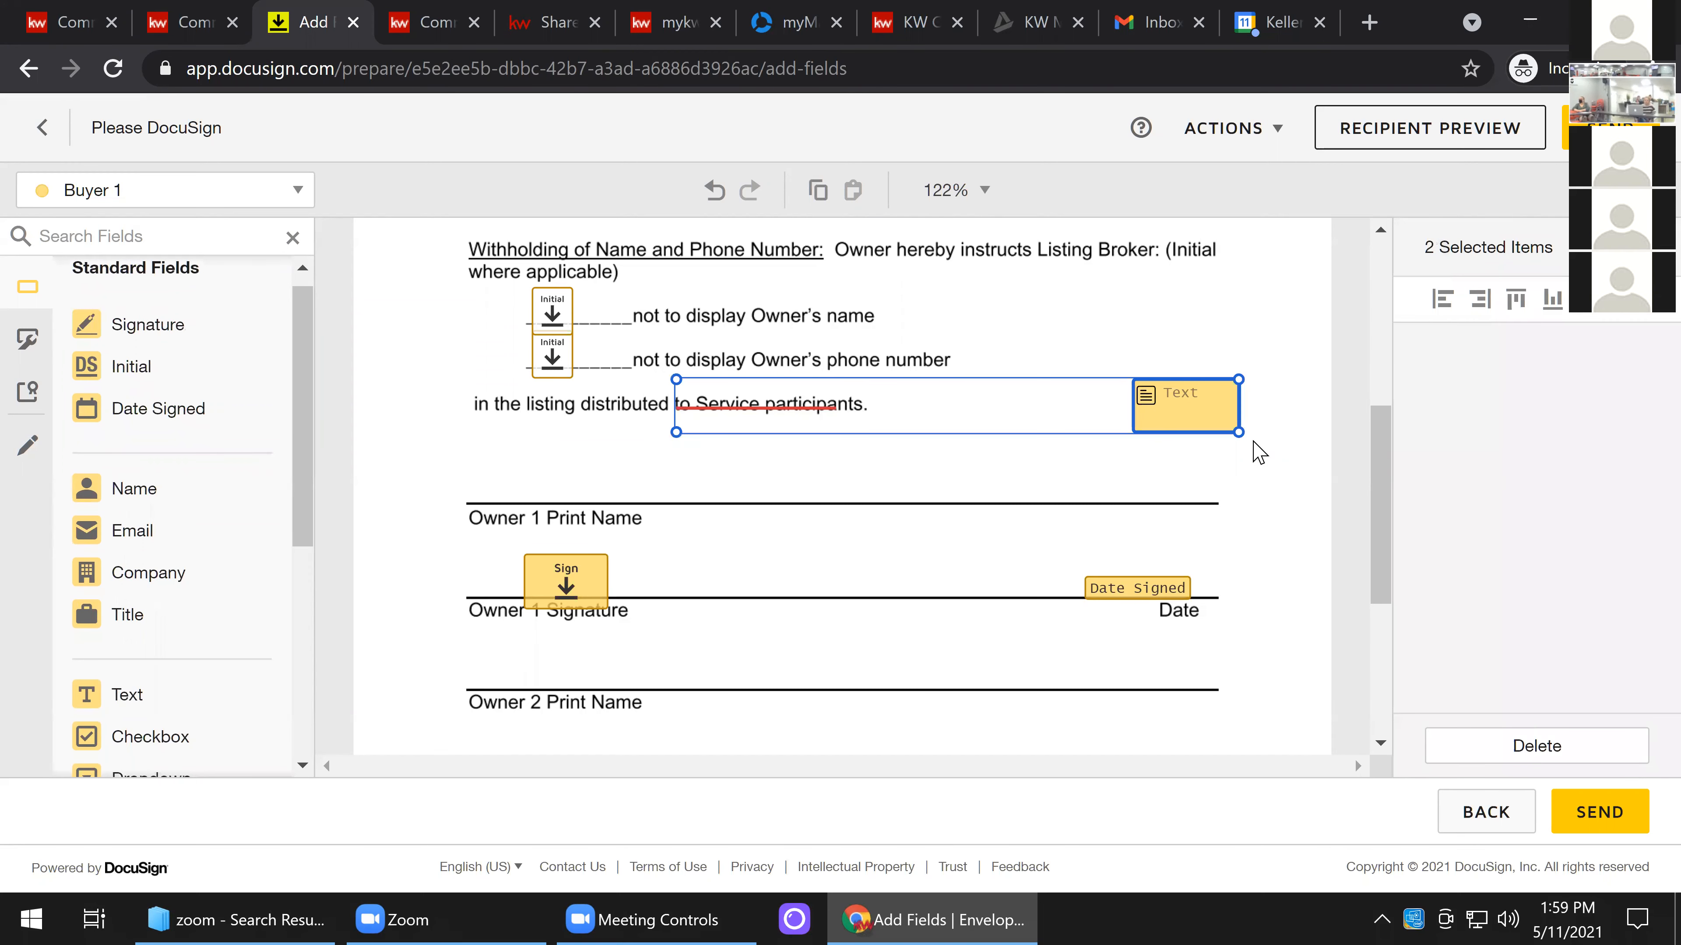
{"action": "key", "text": "Delete"}
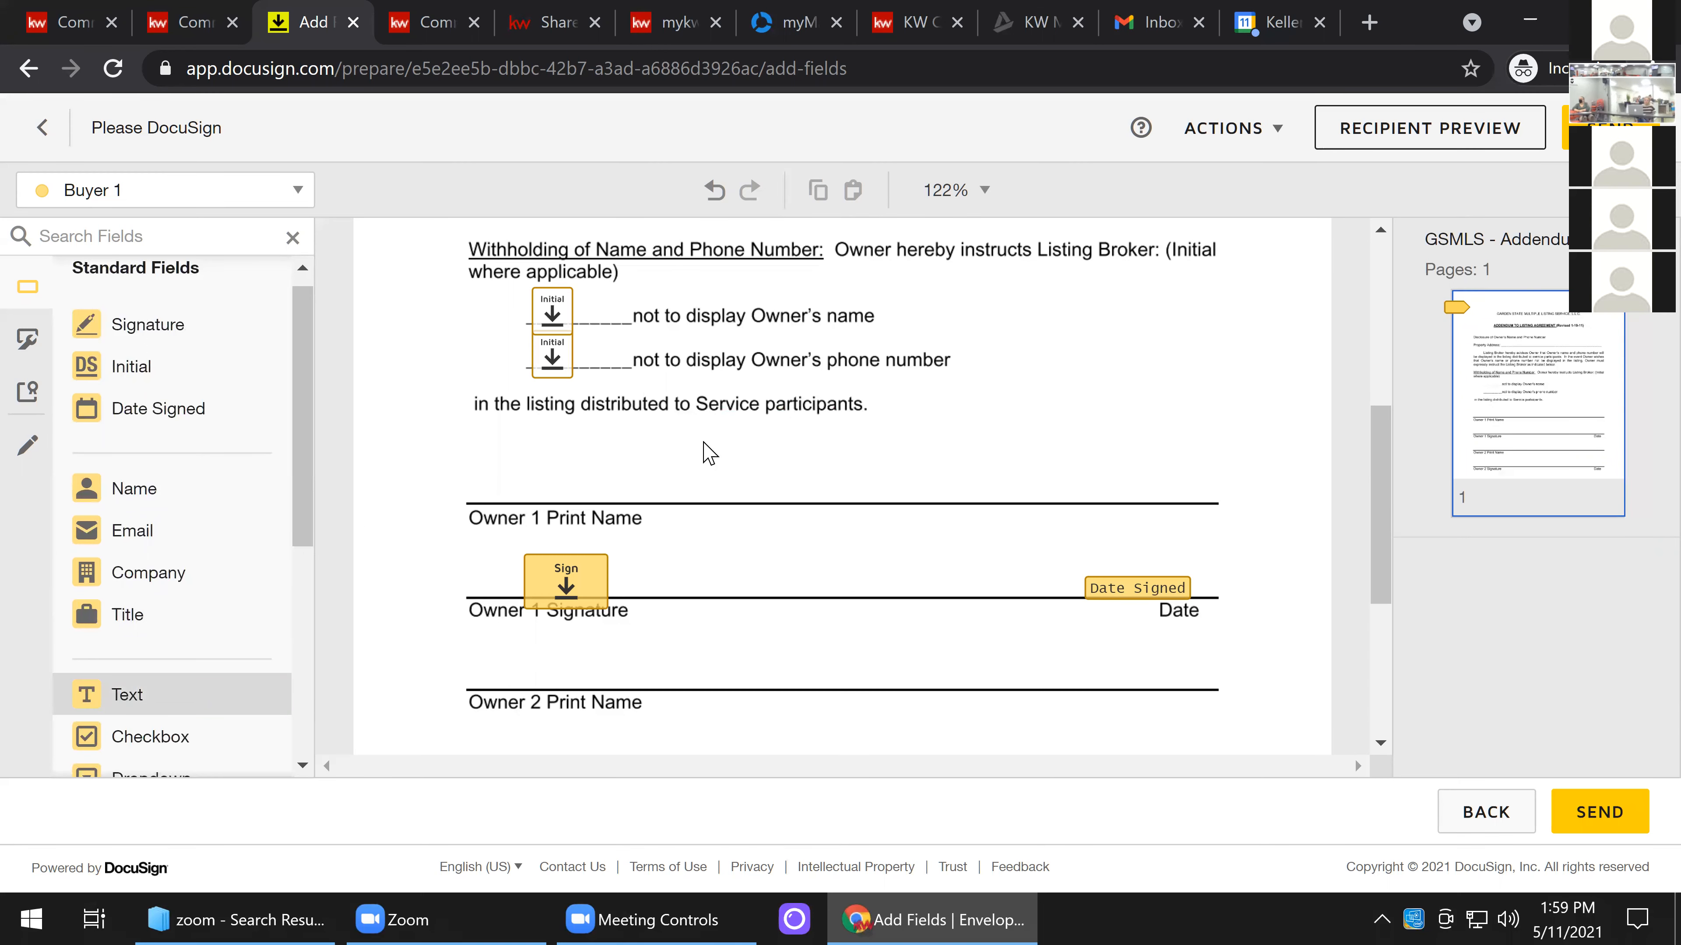
{"action": "scroll", "coordinate": [862, 466], "scroll_direction": "down", "scroll_amount": 2}
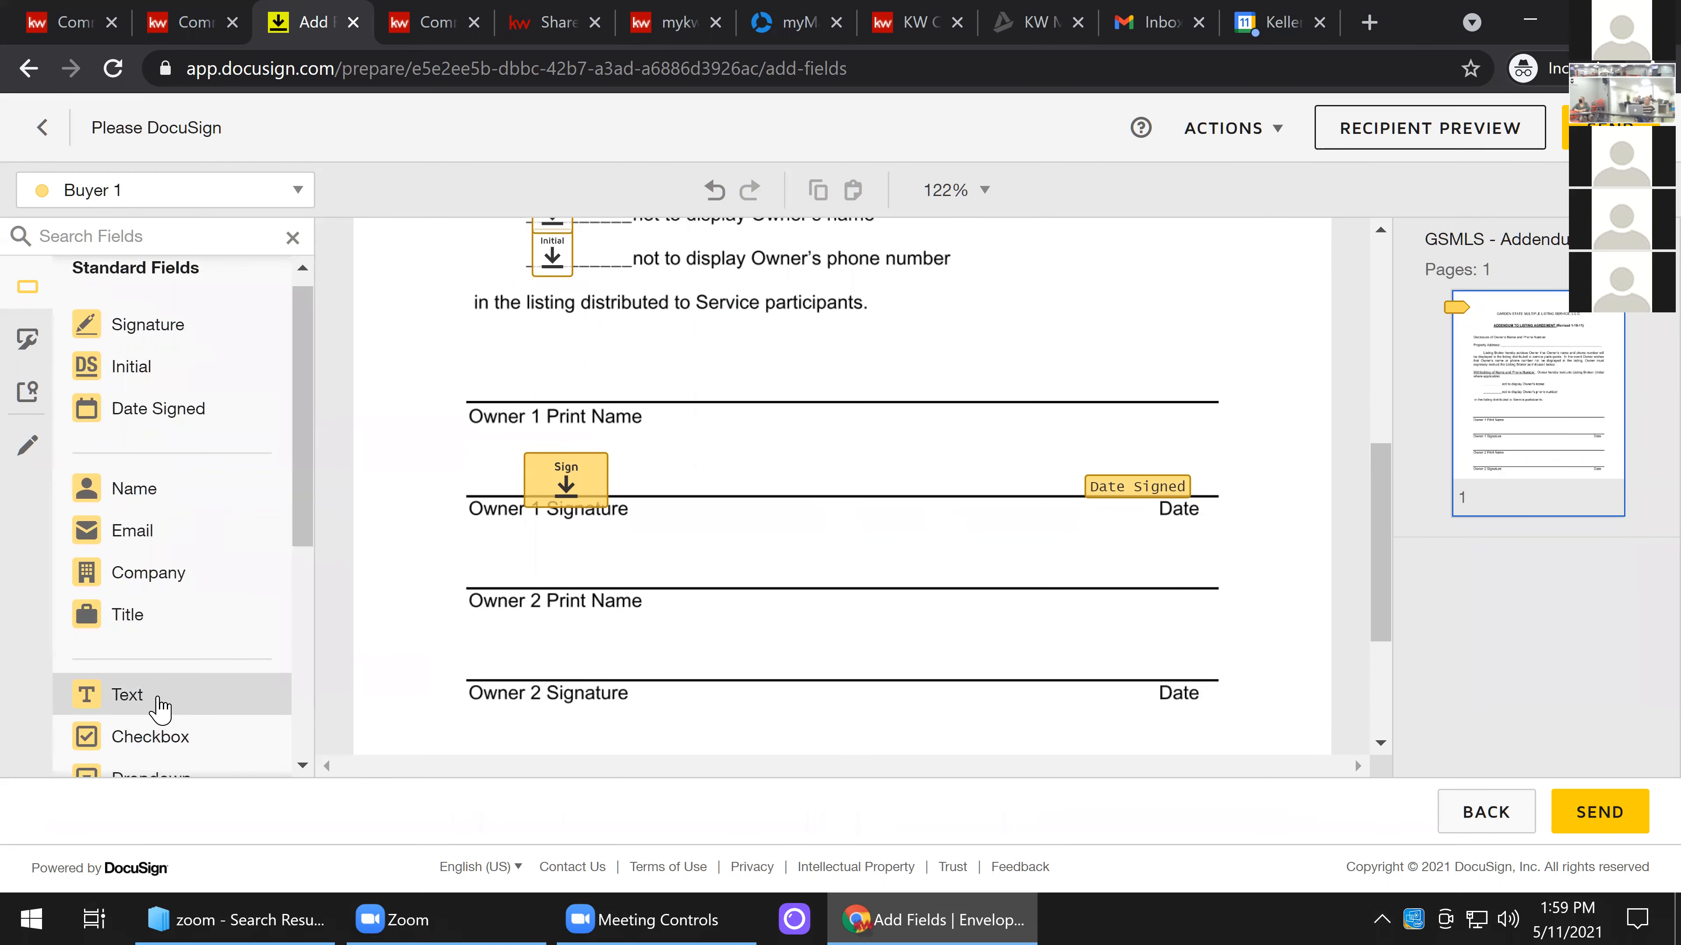
{"action": "left_click_drag", "start_coordinate": [125, 701], "coordinate": [834, 335]}
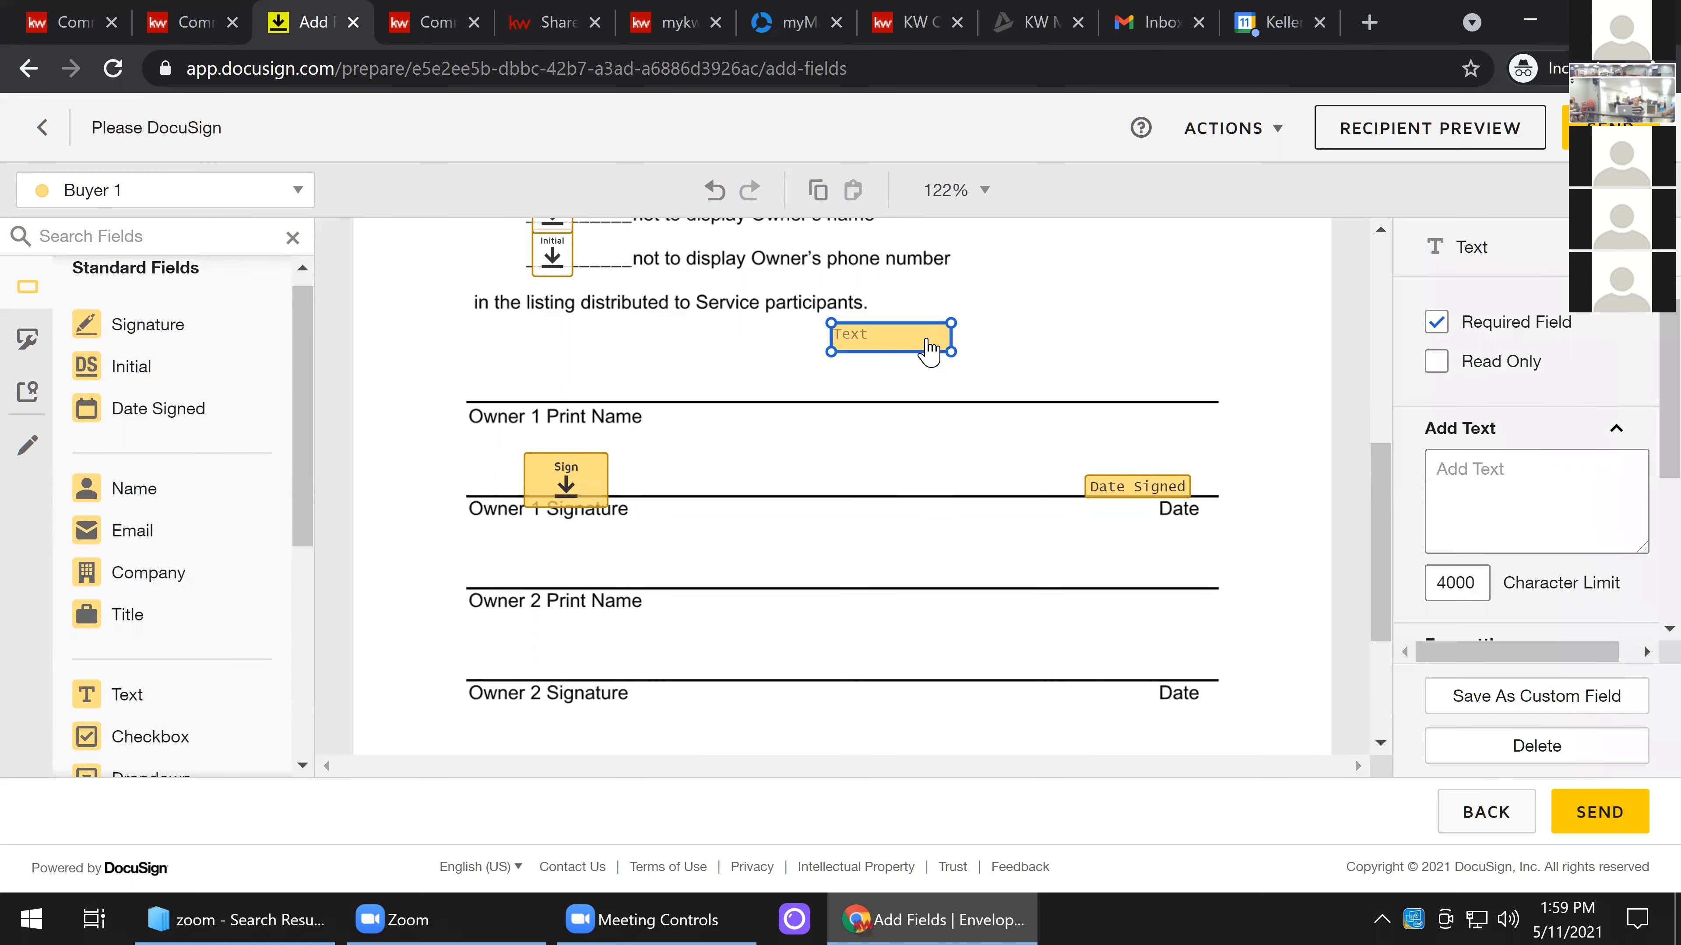
{"action": "left_click_drag", "start_coordinate": [951, 352], "coordinate": [1159, 378]}
{"action": "left_click", "coordinate": [1484, 484]}
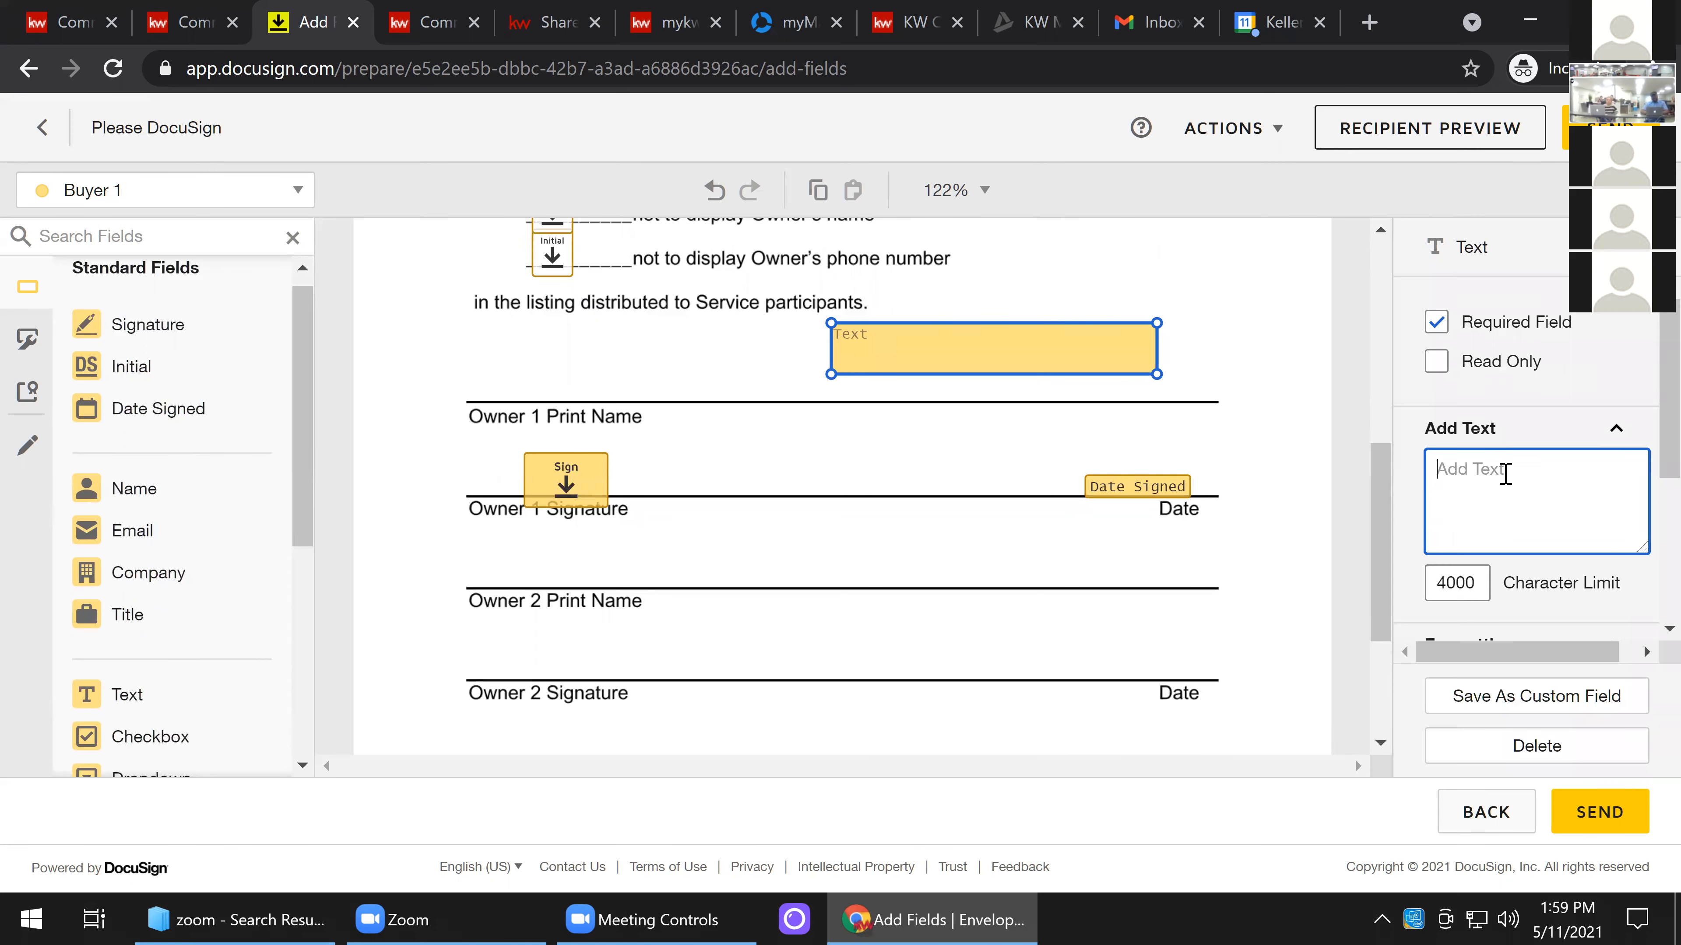
{"action": "type", "text": "Limited Home Inspection"}
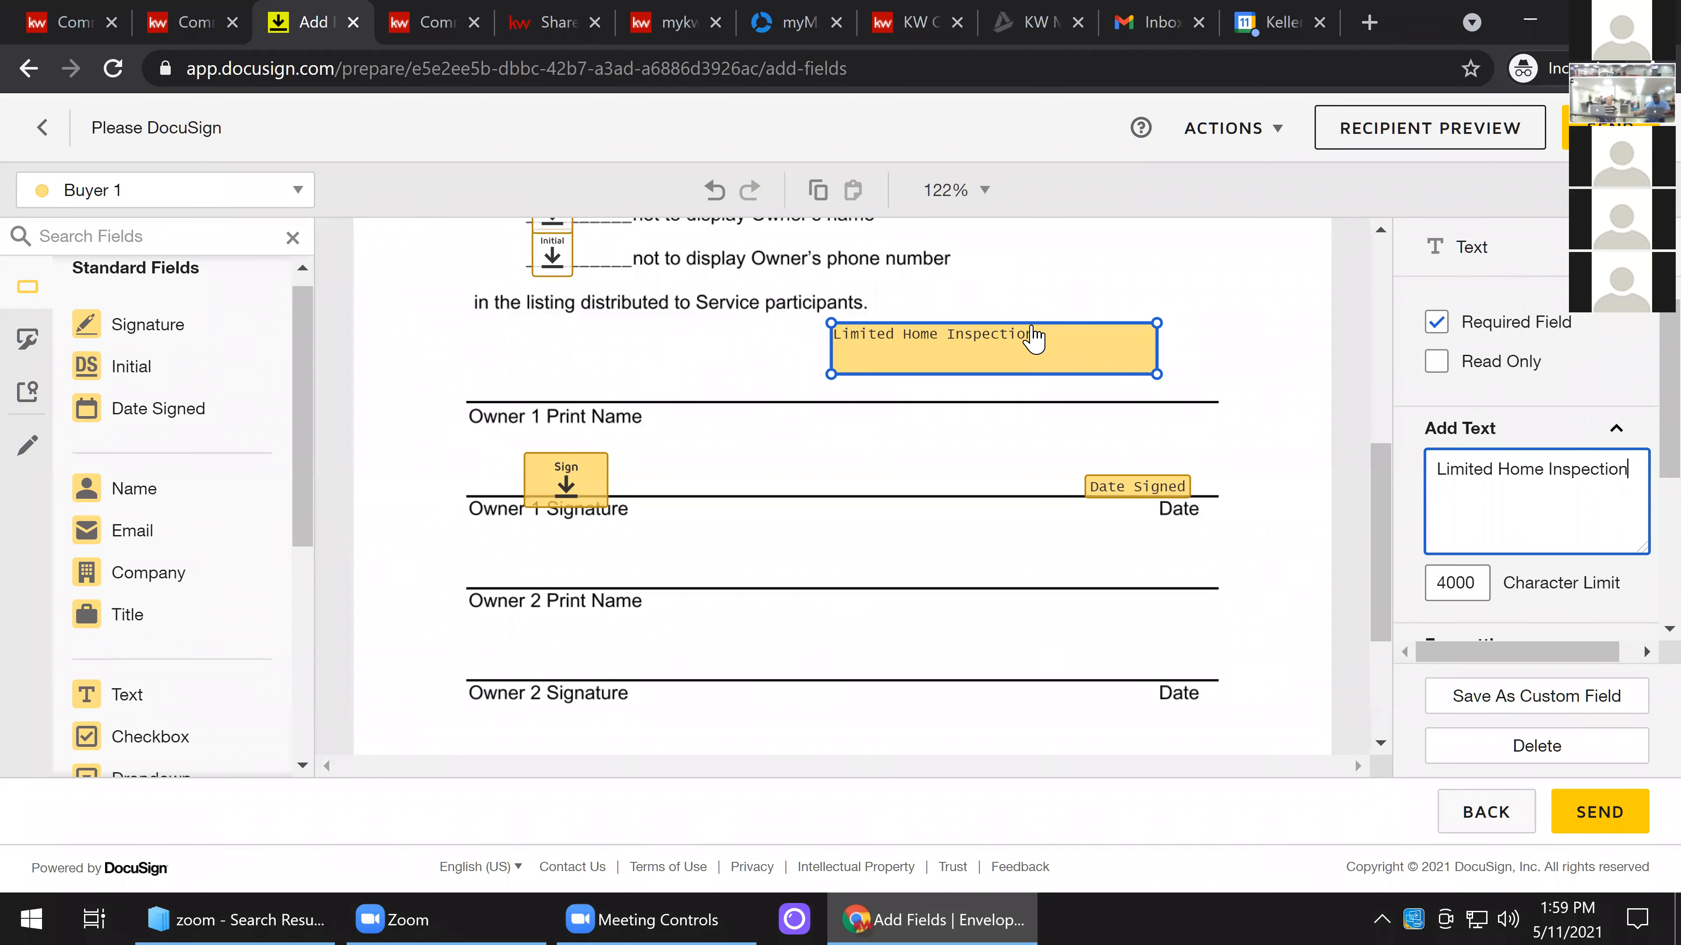
{"action": "left_click", "coordinate": [811, 299]}
{"action": "left_click_drag", "start_coordinate": [1216, 396], "coordinate": [1229, 401]}
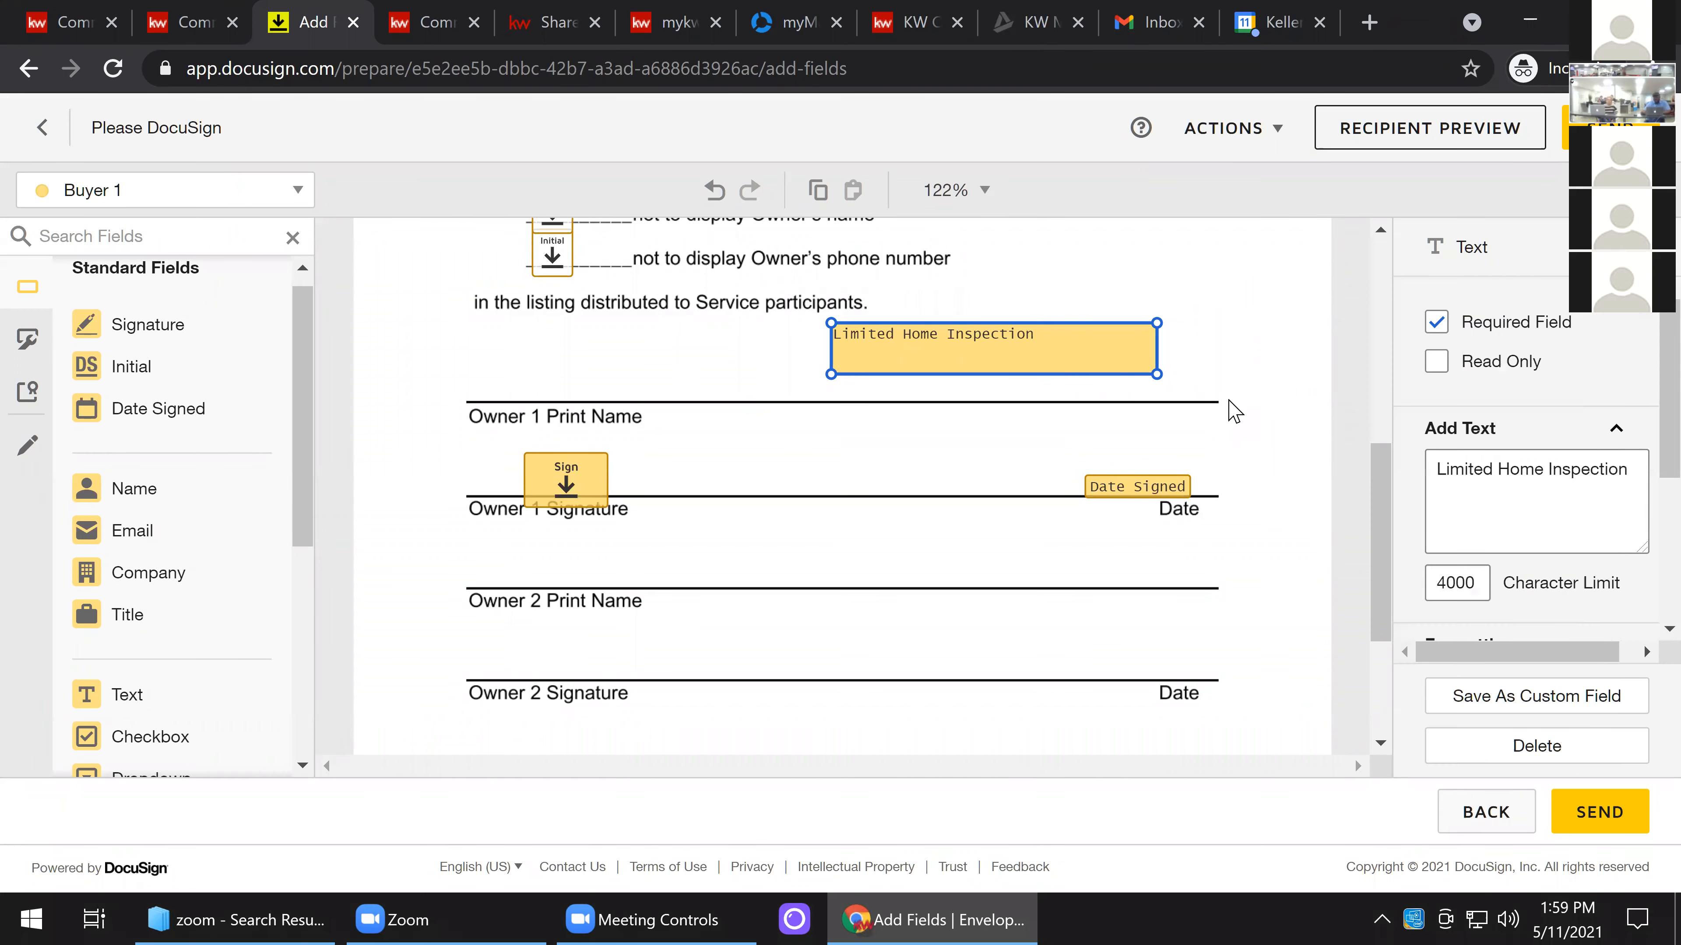
{"action": "key", "text": "Delete"}
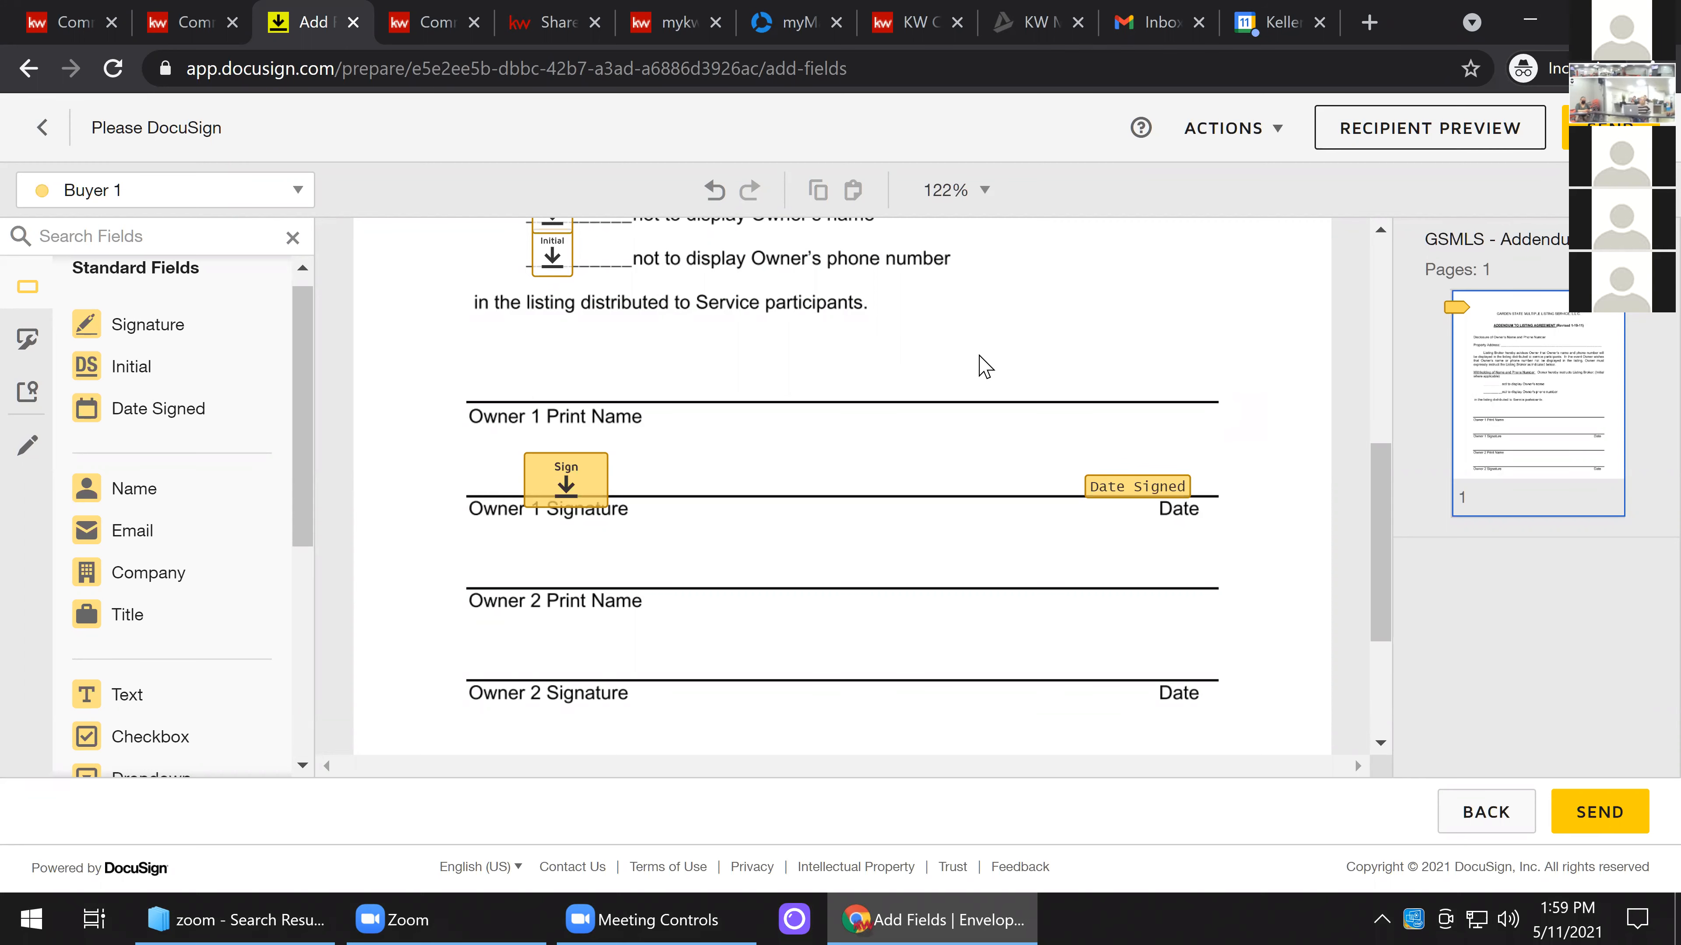
{"action": "scroll", "coordinate": [1016, 365], "scroll_direction": "down", "scroll_amount": 3}
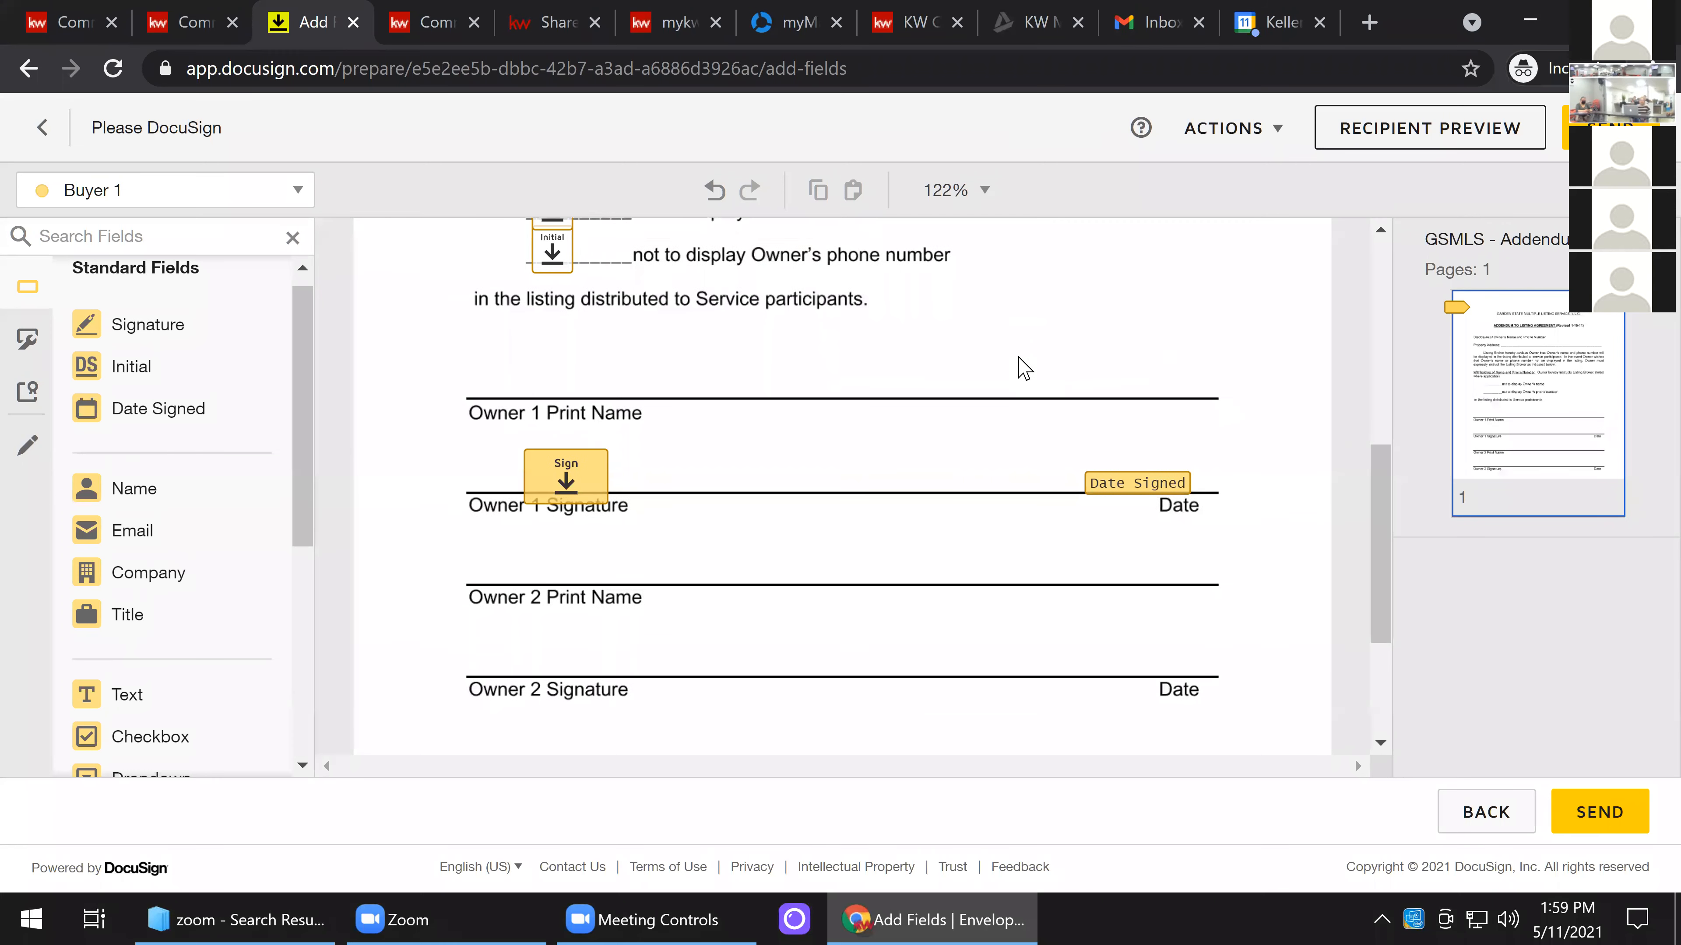
{"action": "scroll", "coordinate": [1016, 366], "scroll_direction": "up", "scroll_amount": 5}
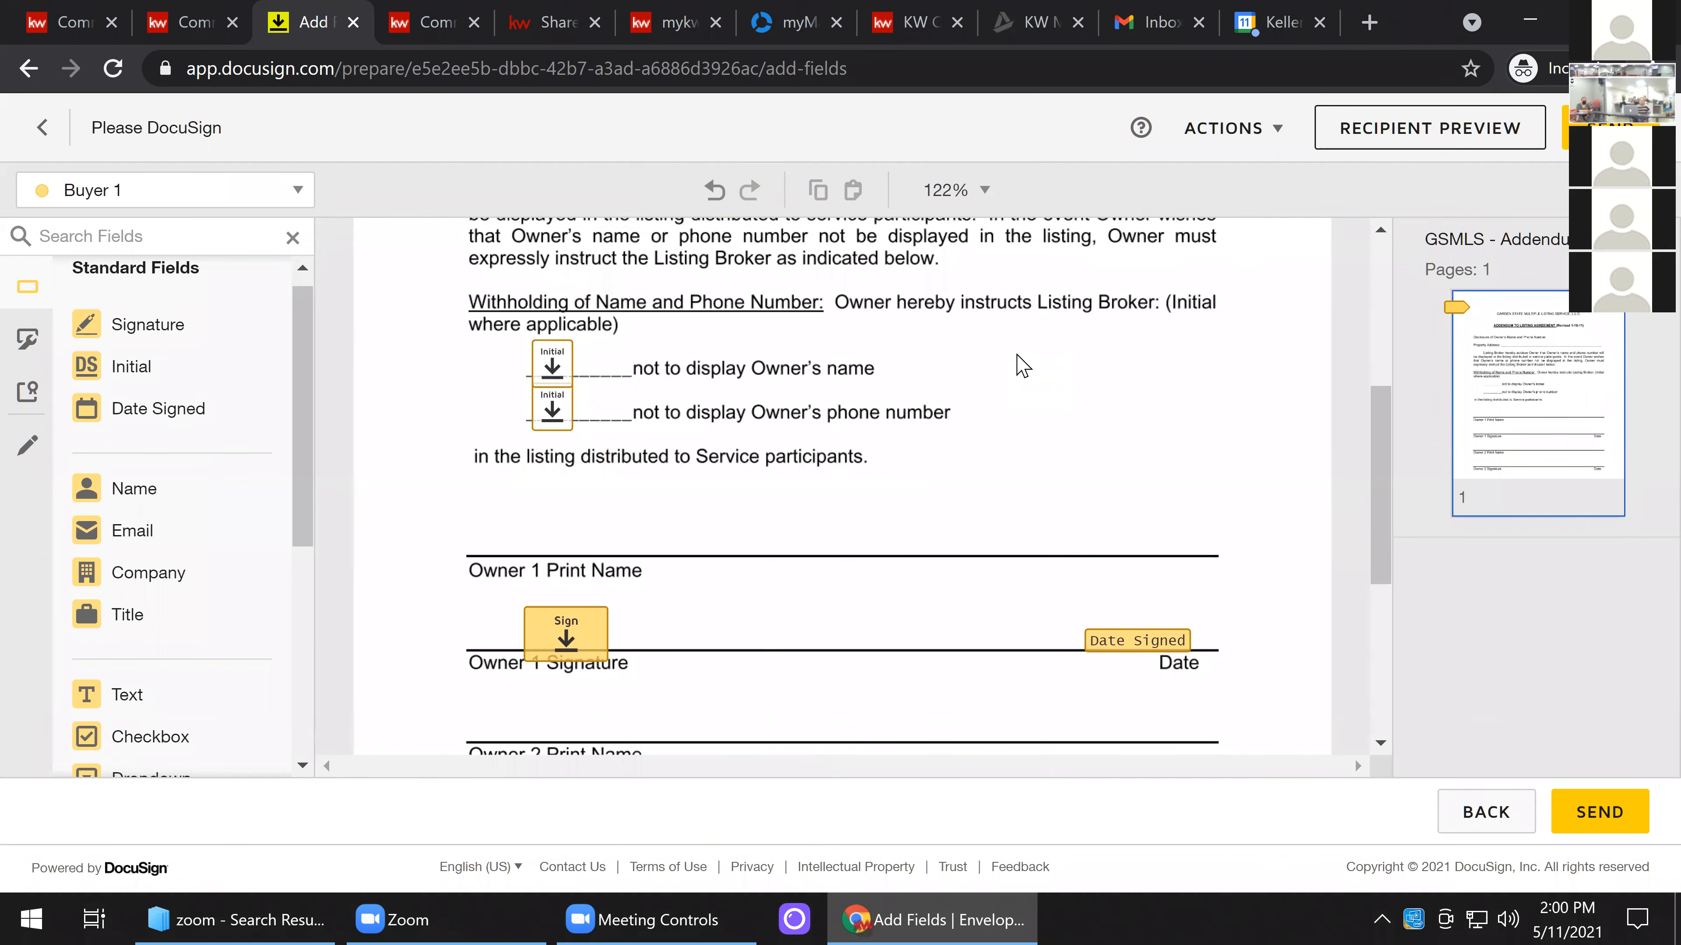
{"action": "scroll", "coordinate": [1017, 355], "scroll_direction": "up", "scroll_amount": 1}
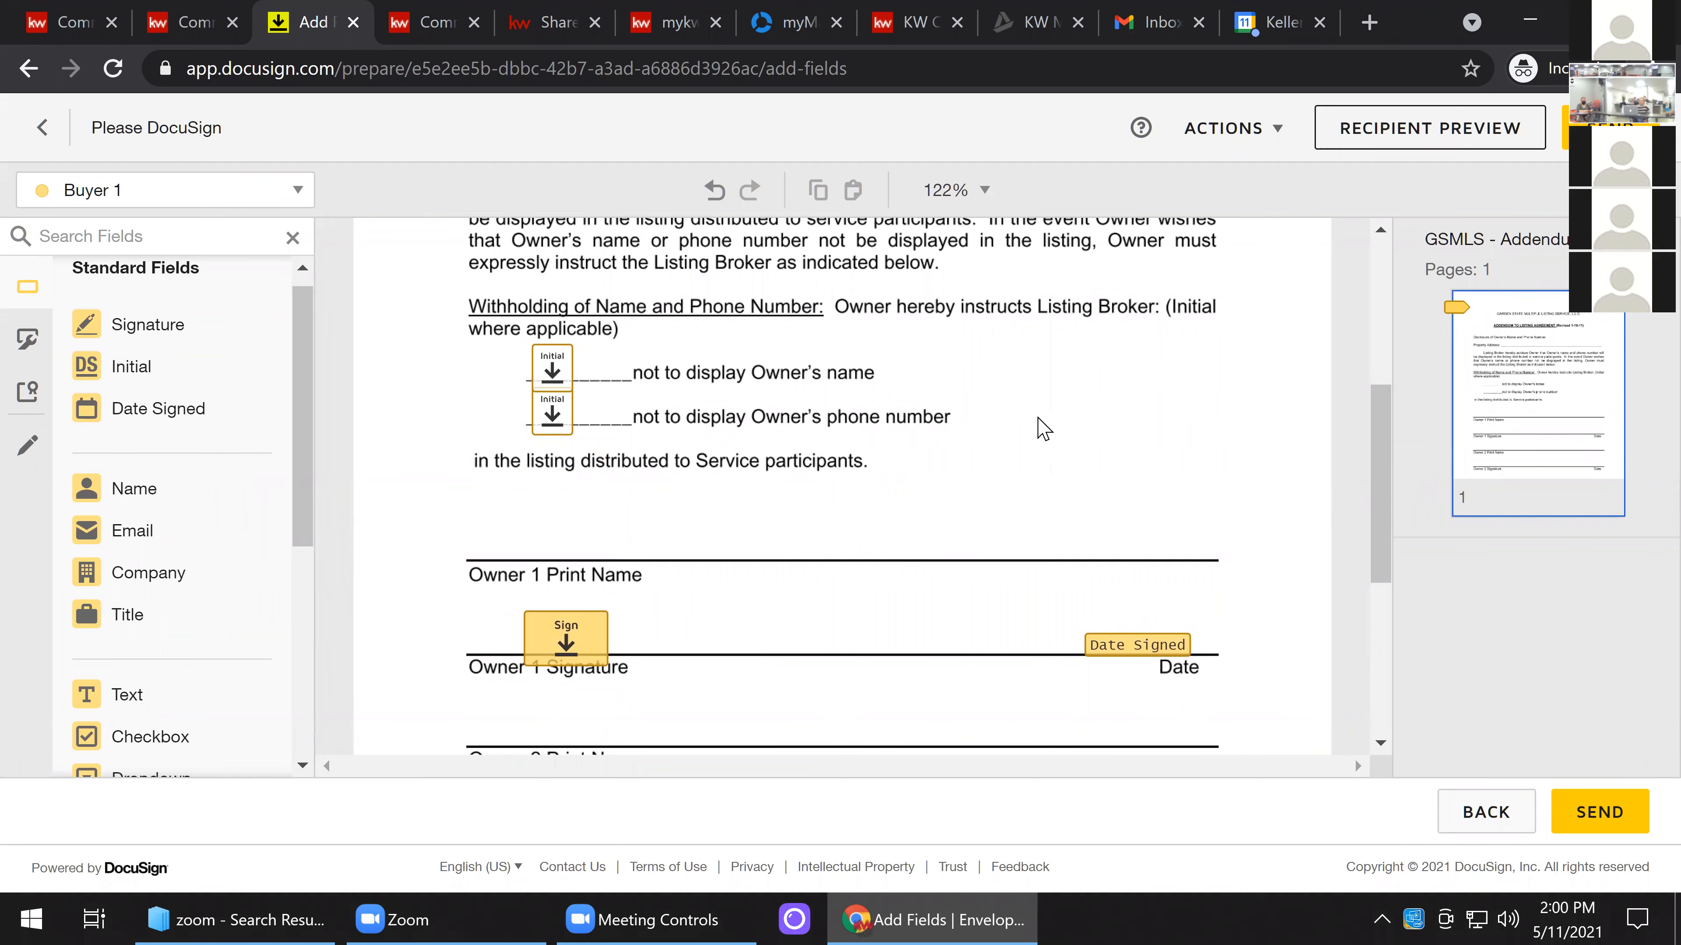
- Review the addendum in Recipient Preview as Buyer 1, then send the envelope
{"action": "left_click", "coordinate": [1431, 139]}
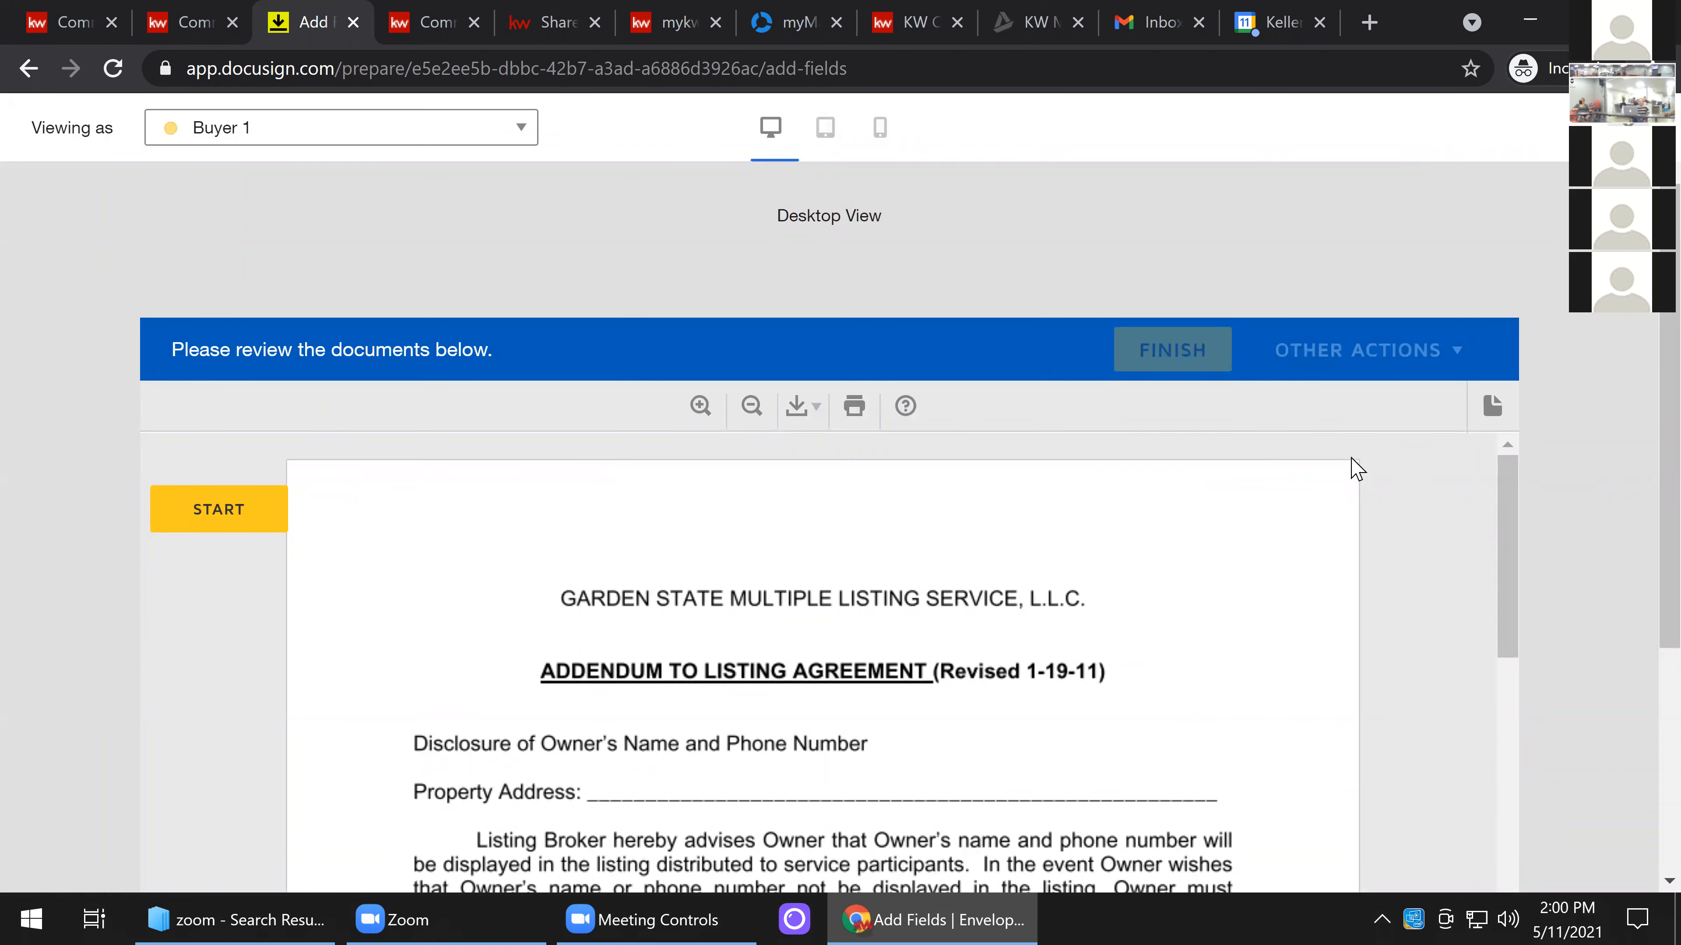
{"action": "scroll", "coordinate": [1355, 468], "scroll_direction": "down", "scroll_amount": 1}
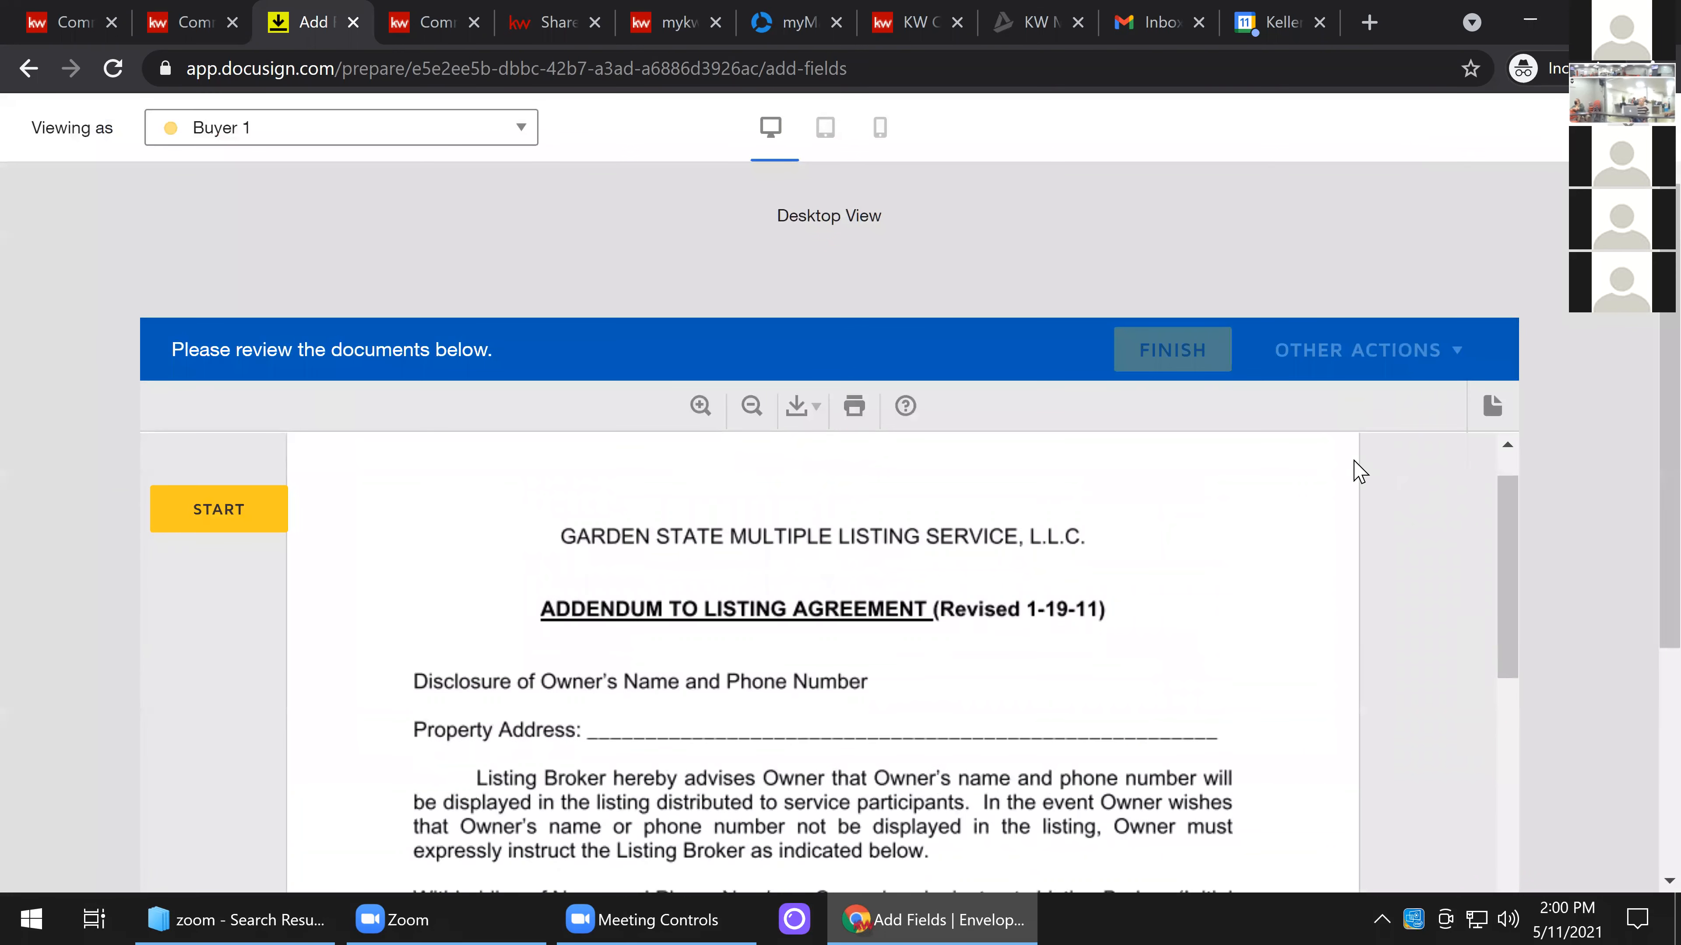
{"action": "scroll", "coordinate": [1355, 467], "scroll_direction": "down", "scroll_amount": 5}
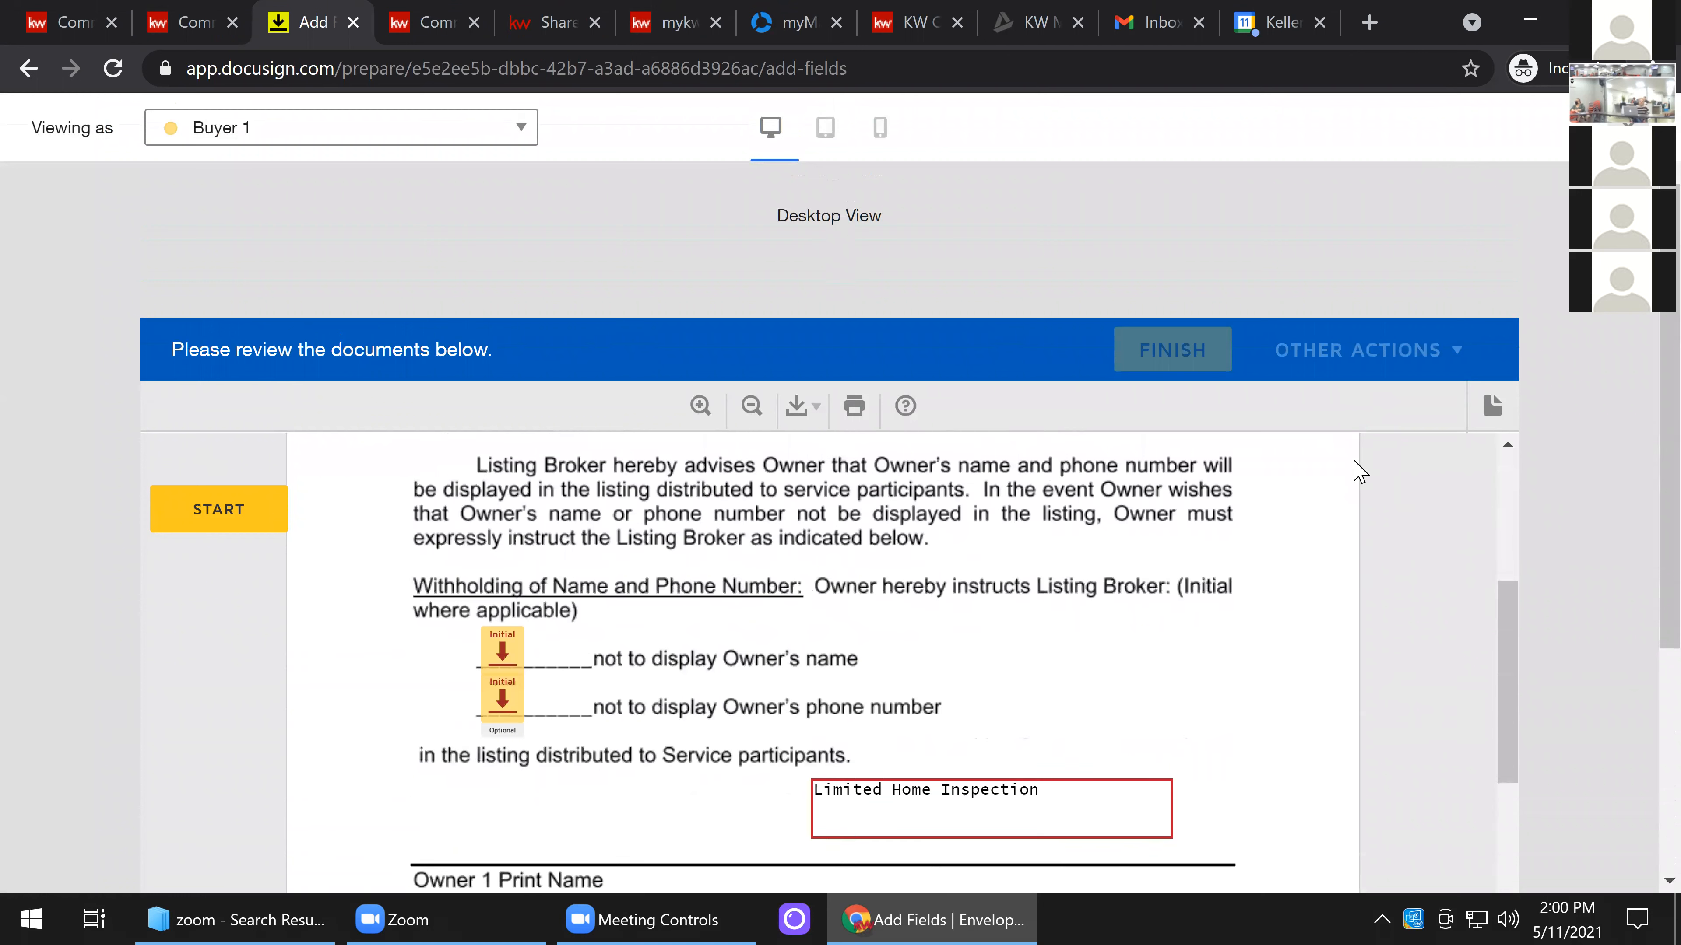
{"action": "scroll", "coordinate": [1357, 472], "scroll_direction": "down", "scroll_amount": 2}
{"action": "scroll", "coordinate": [1356, 472], "scroll_direction": "down", "scroll_amount": 1}
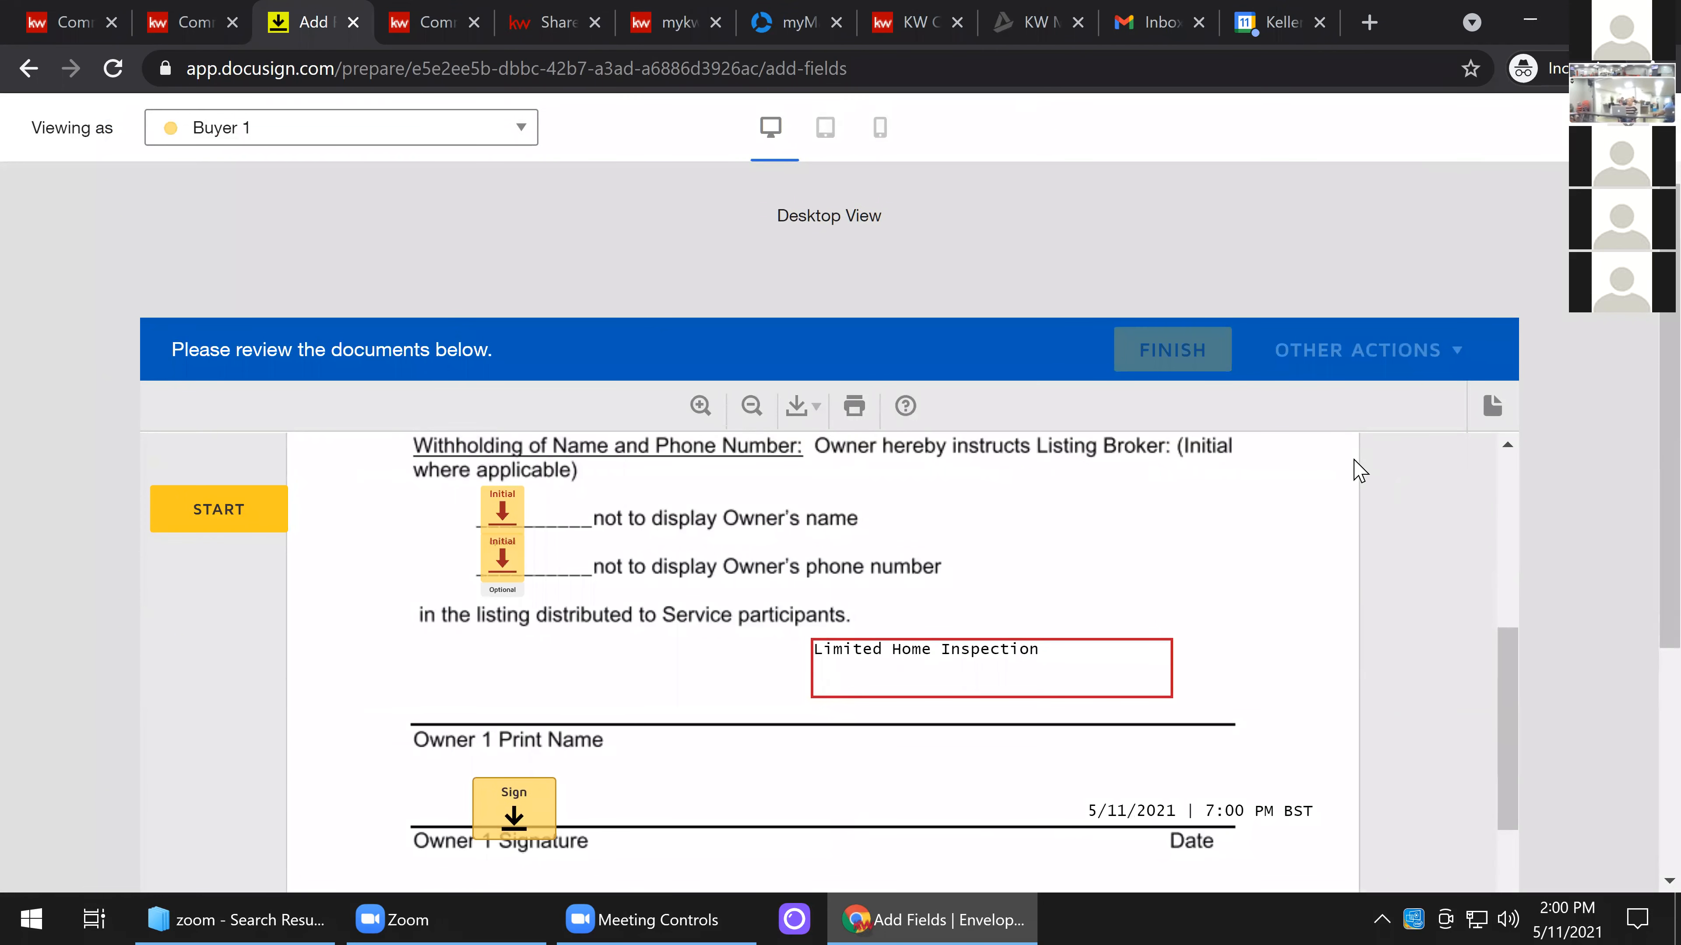
{"action": "scroll", "coordinate": [1357, 472], "scroll_direction": "down", "scroll_amount": 1}
{"action": "scroll", "coordinate": [1356, 471], "scroll_direction": "down", "scroll_amount": 1}
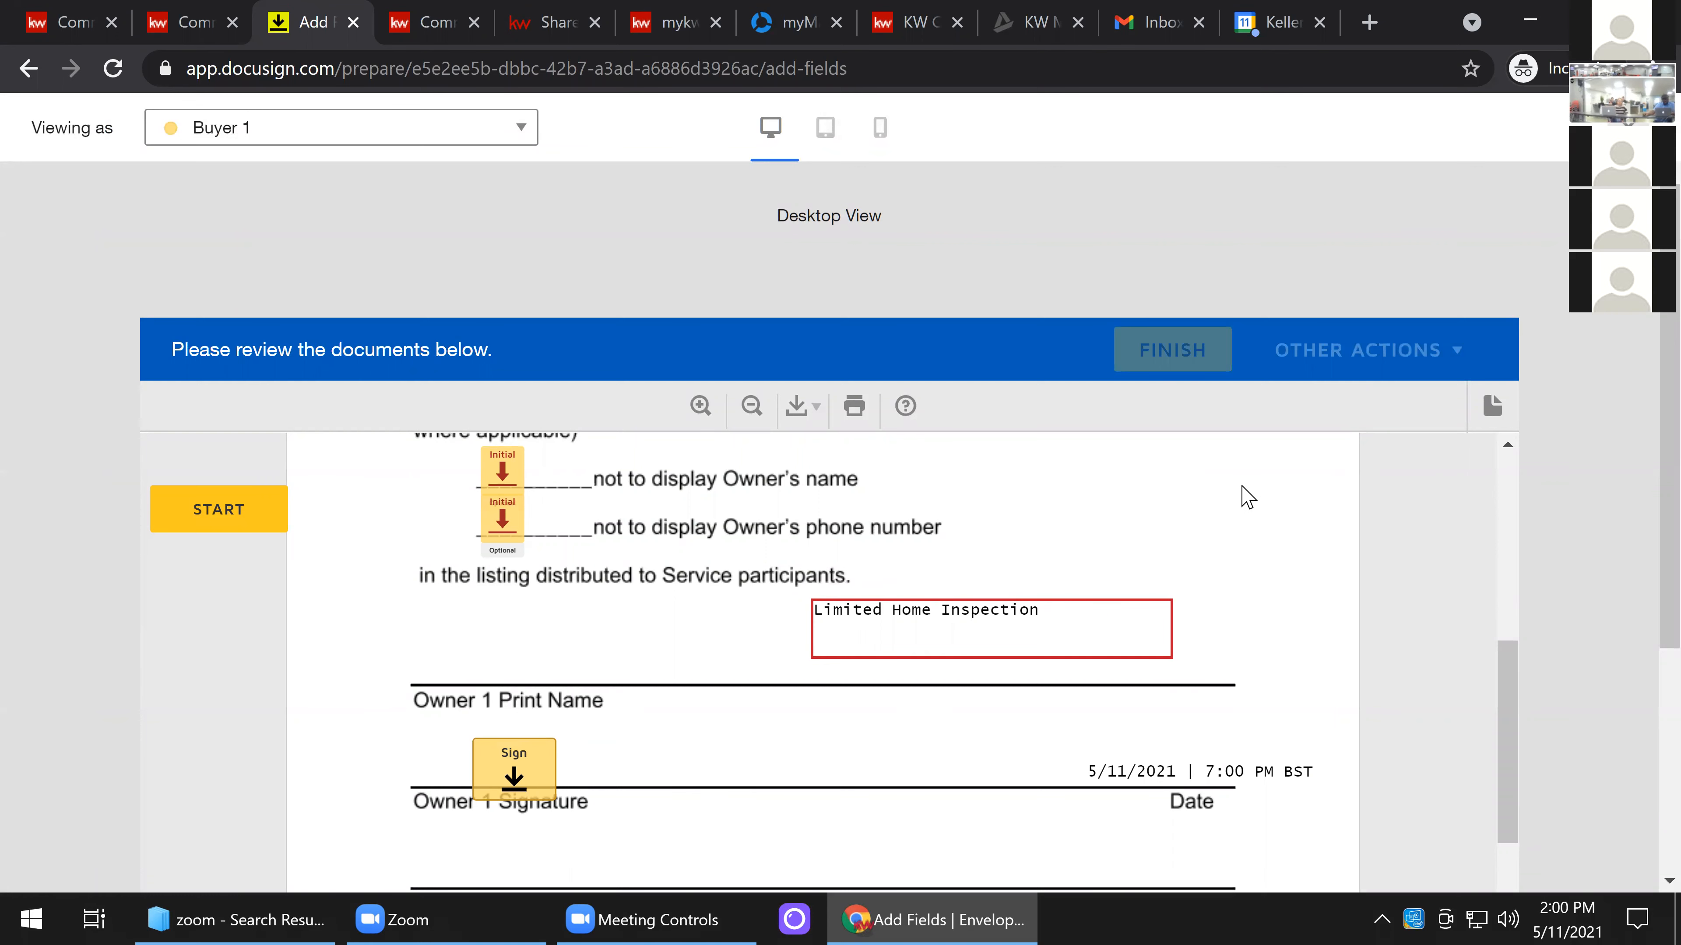
{"action": "scroll", "coordinate": [1244, 503], "scroll_direction": "down", "scroll_amount": 1}
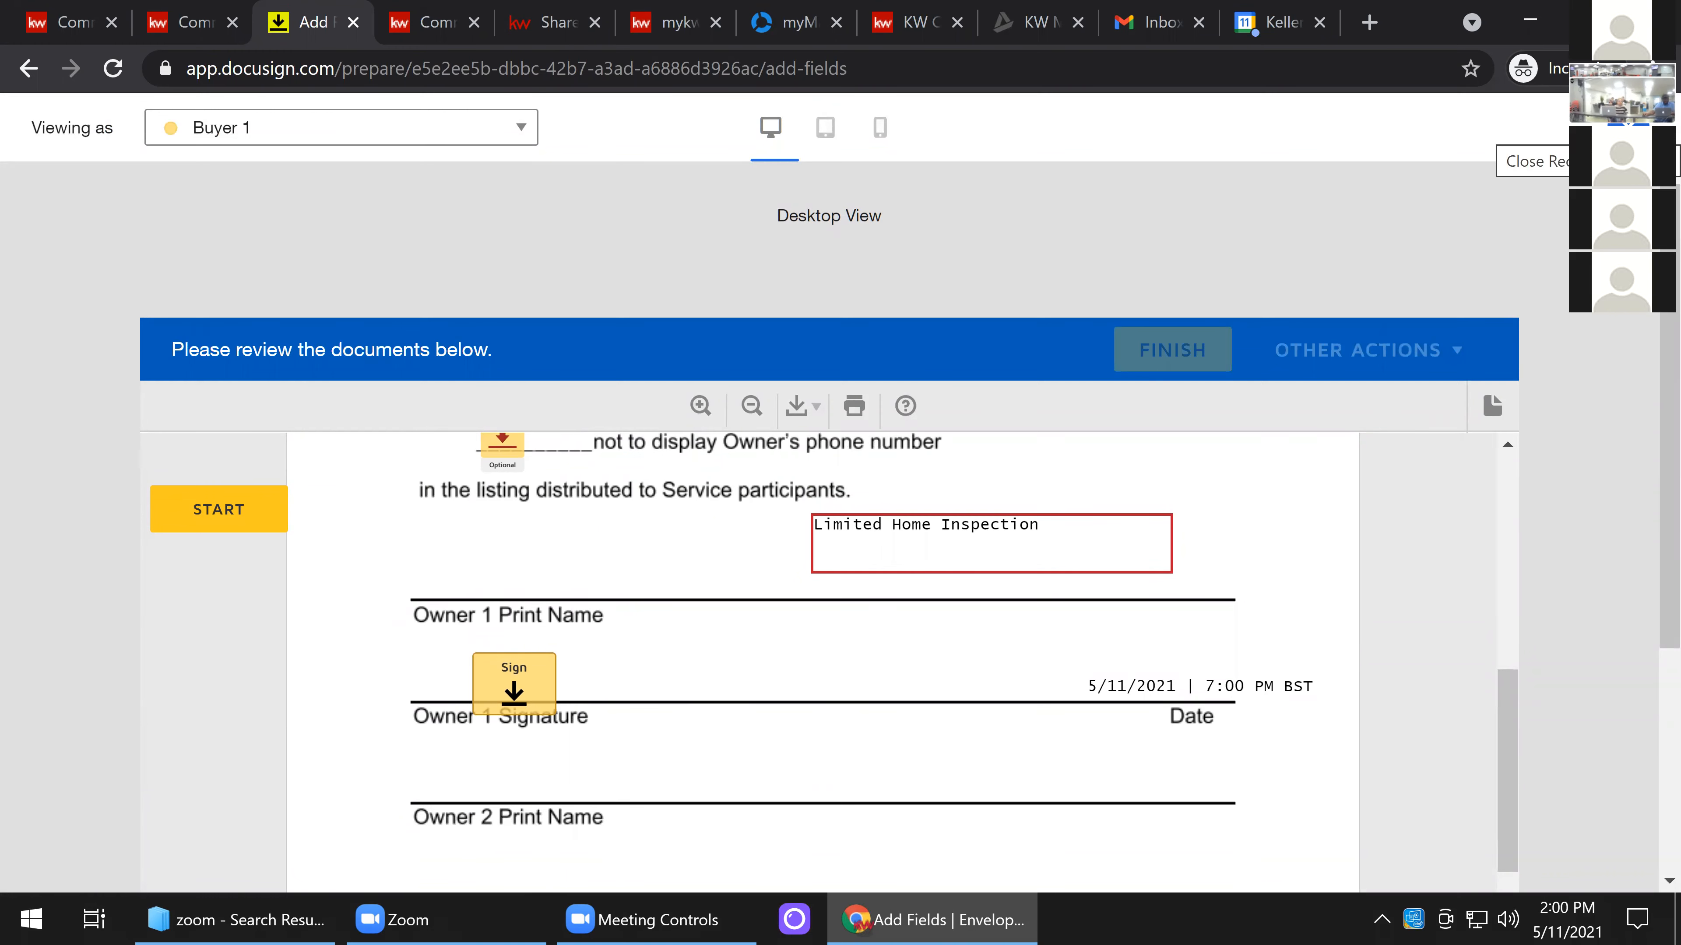
{"action": "left_click", "coordinate": [1629, 127]}
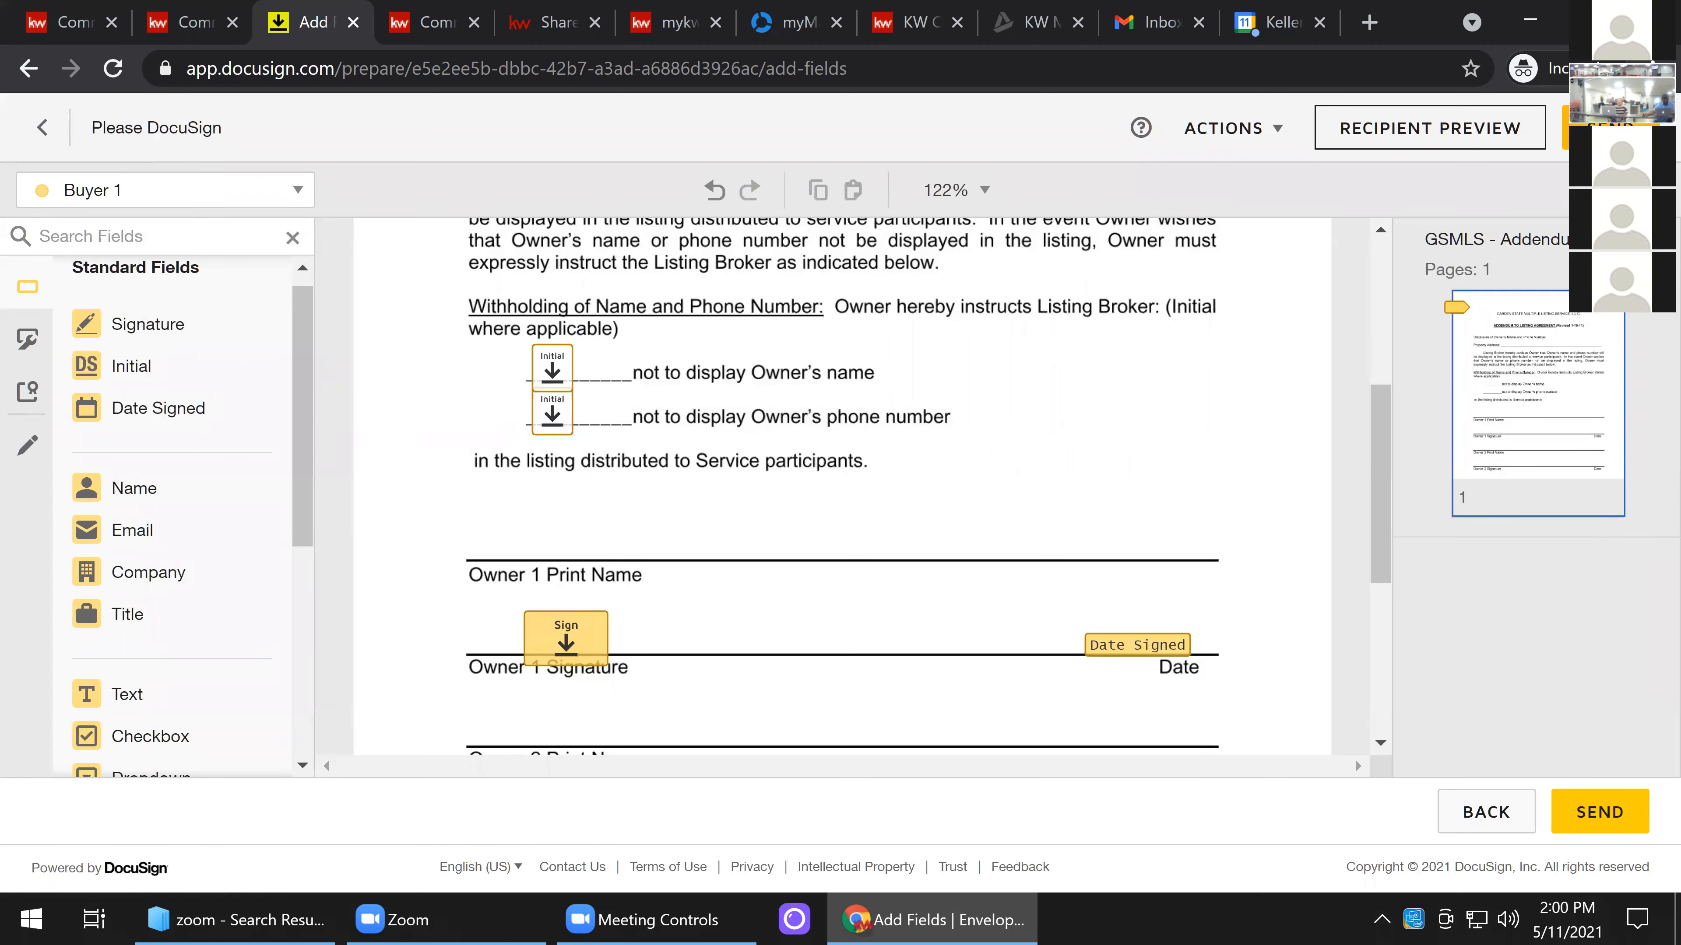
{"action": "left_click", "coordinate": [1611, 128]}
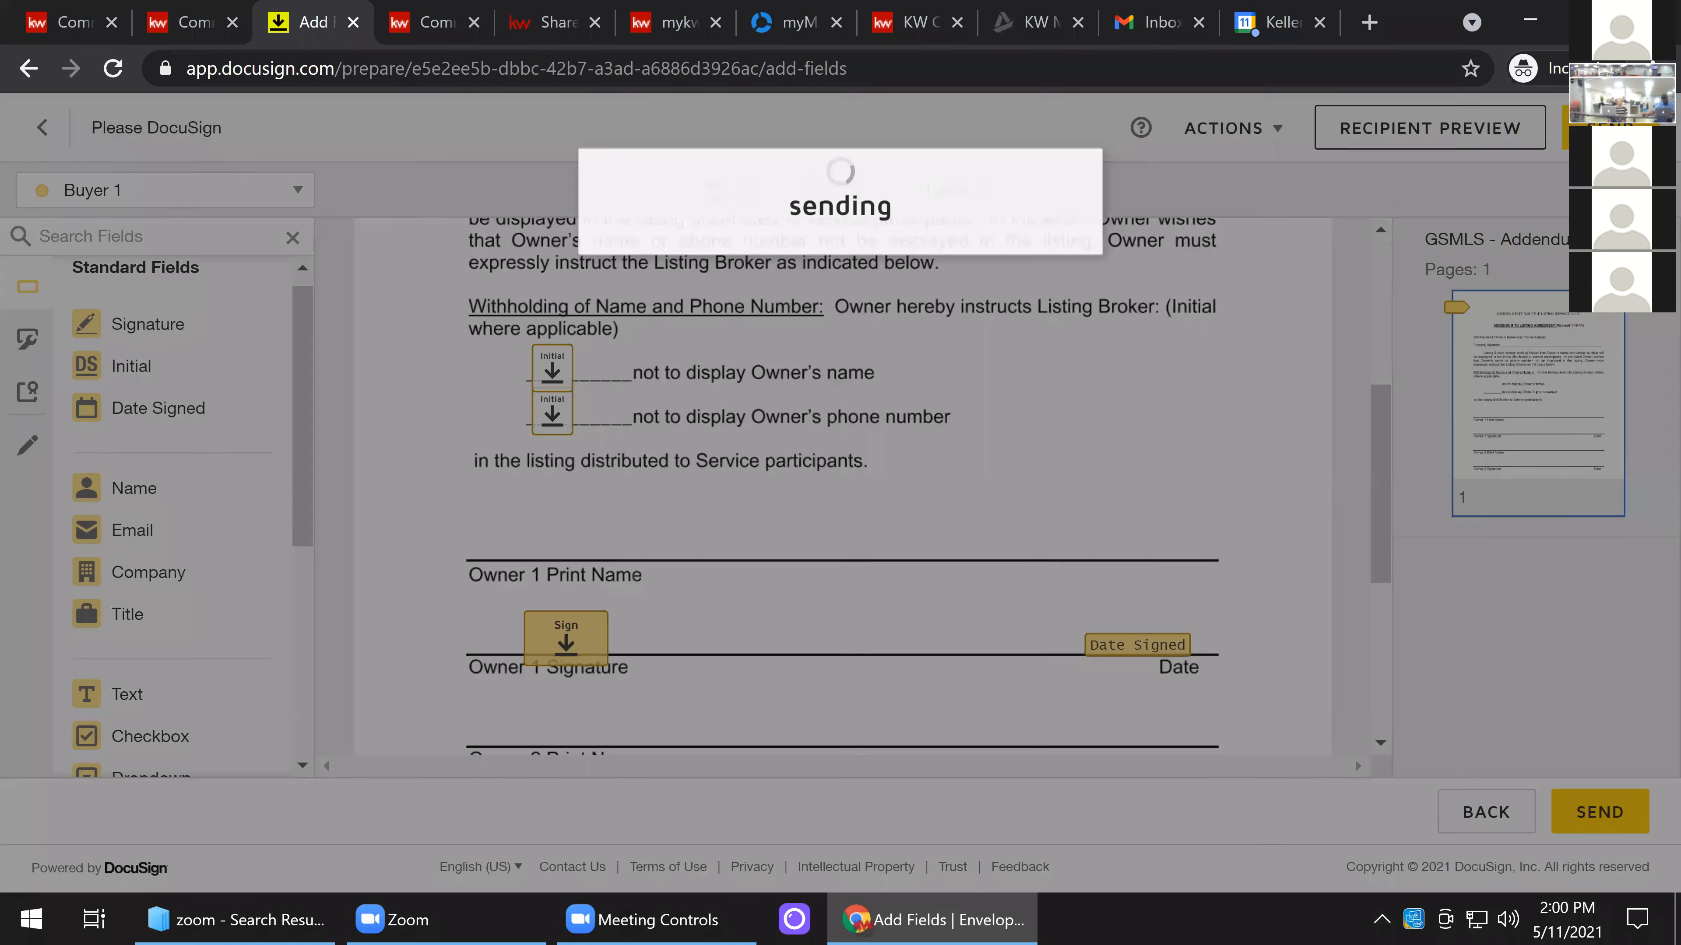
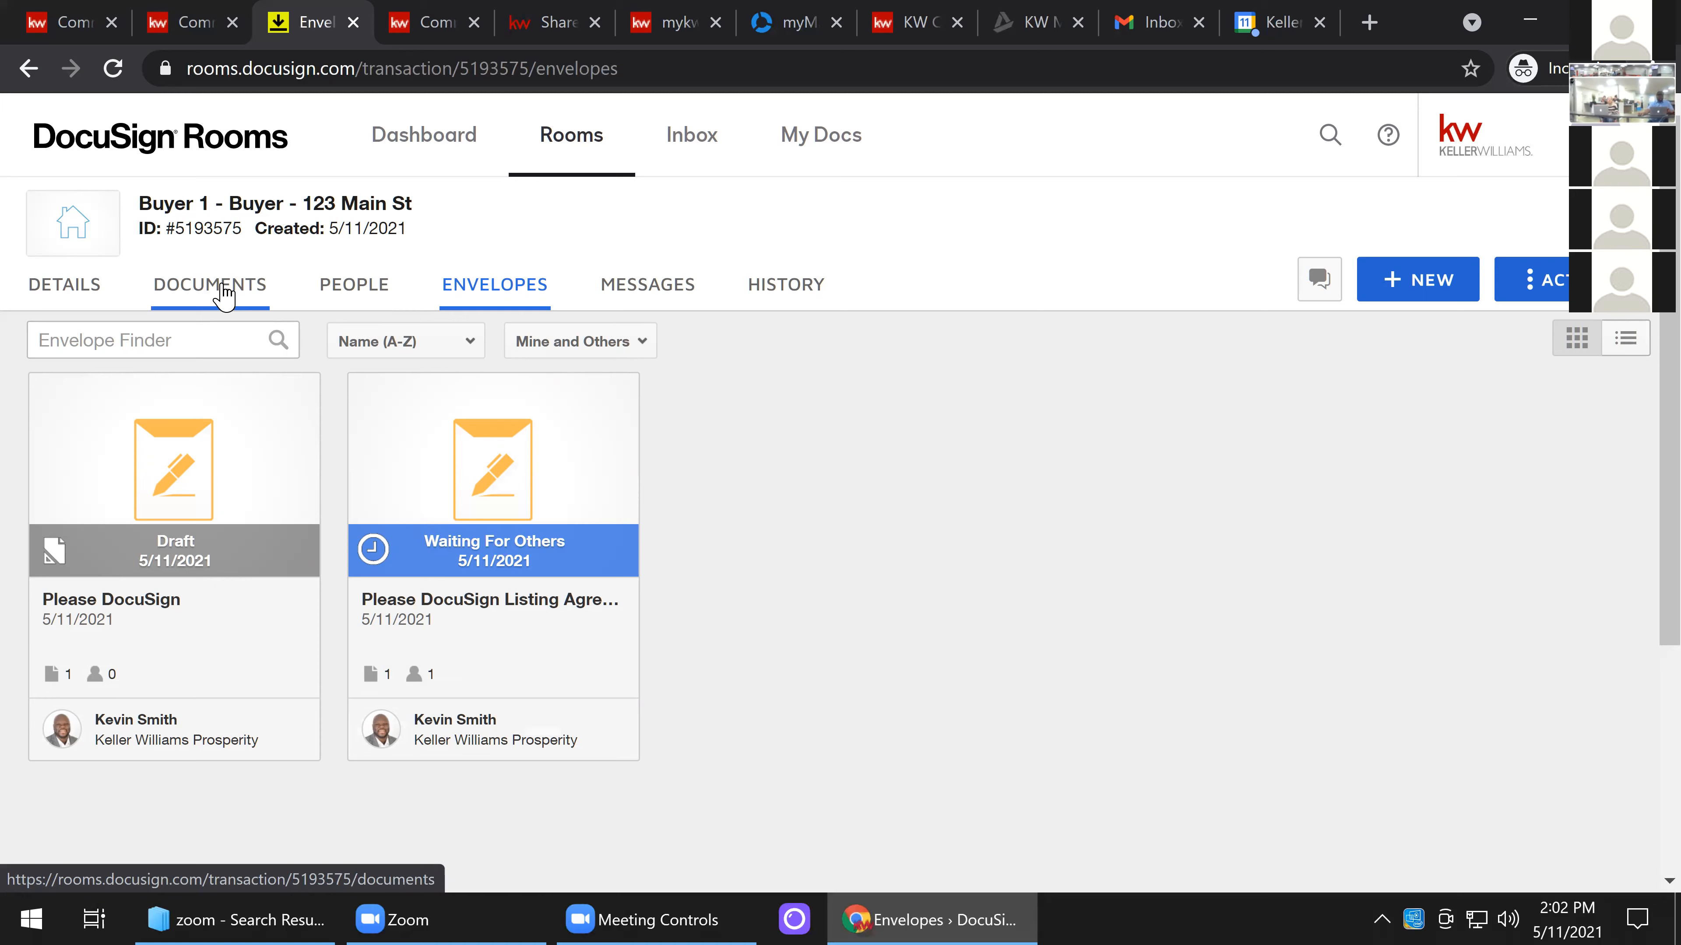
- Switch the buyer room to its Documents view and open the room's Actions menu
{"action": "left_click", "coordinate": [225, 293]}
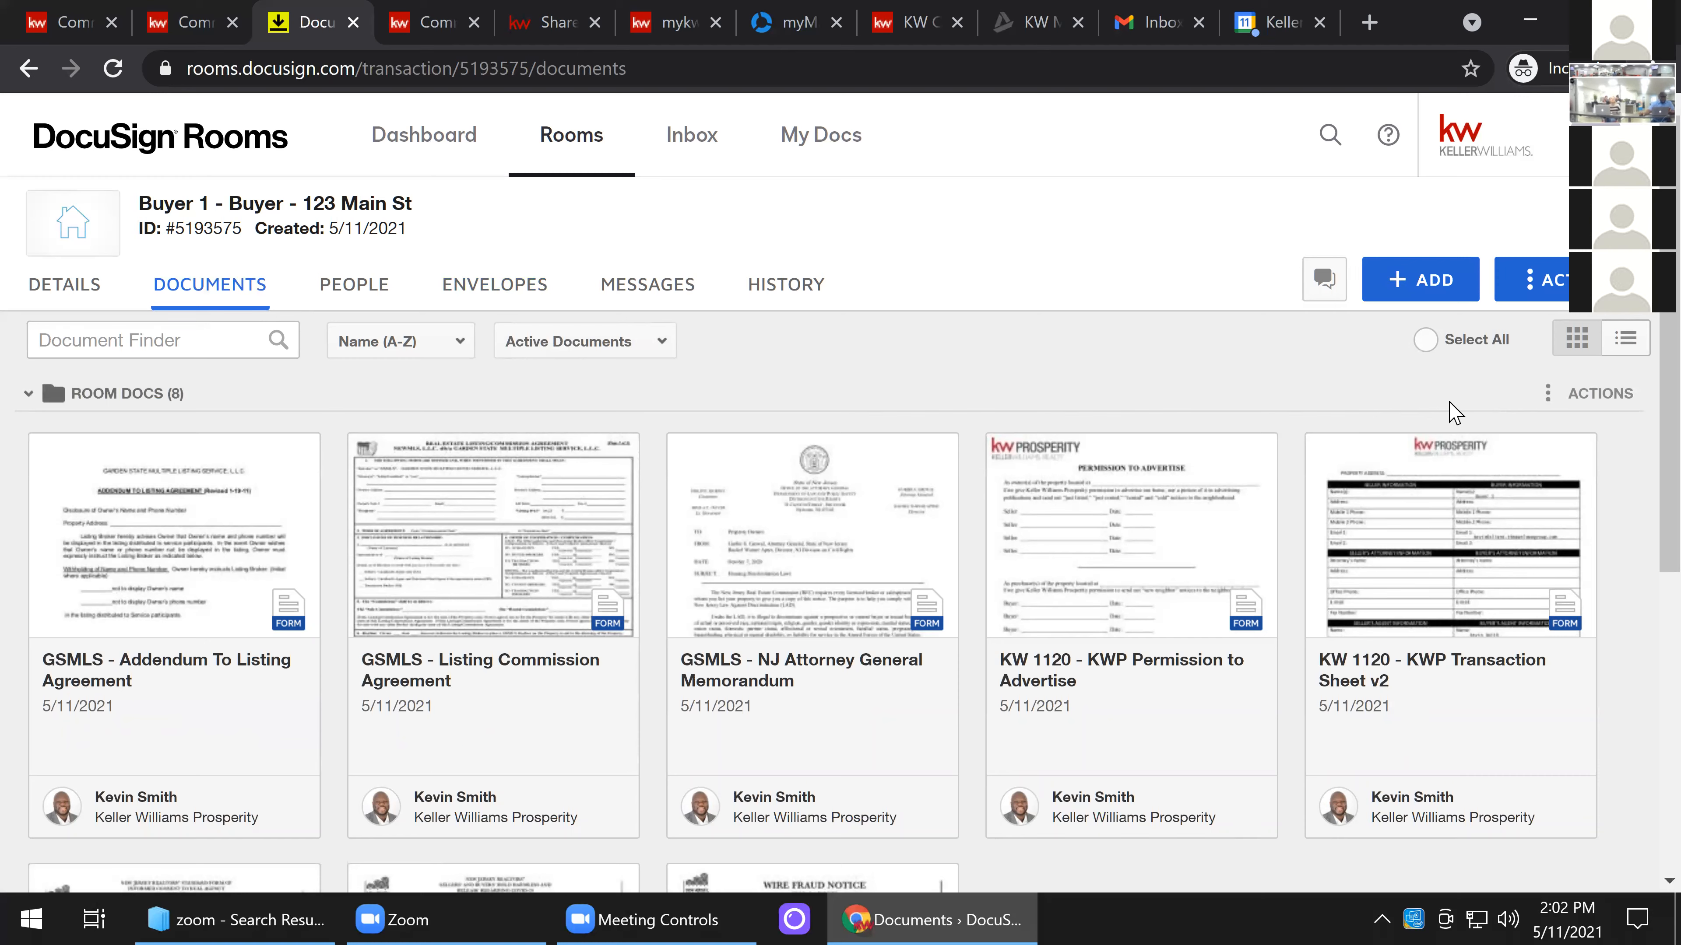
{"action": "left_click", "coordinate": [1532, 285]}
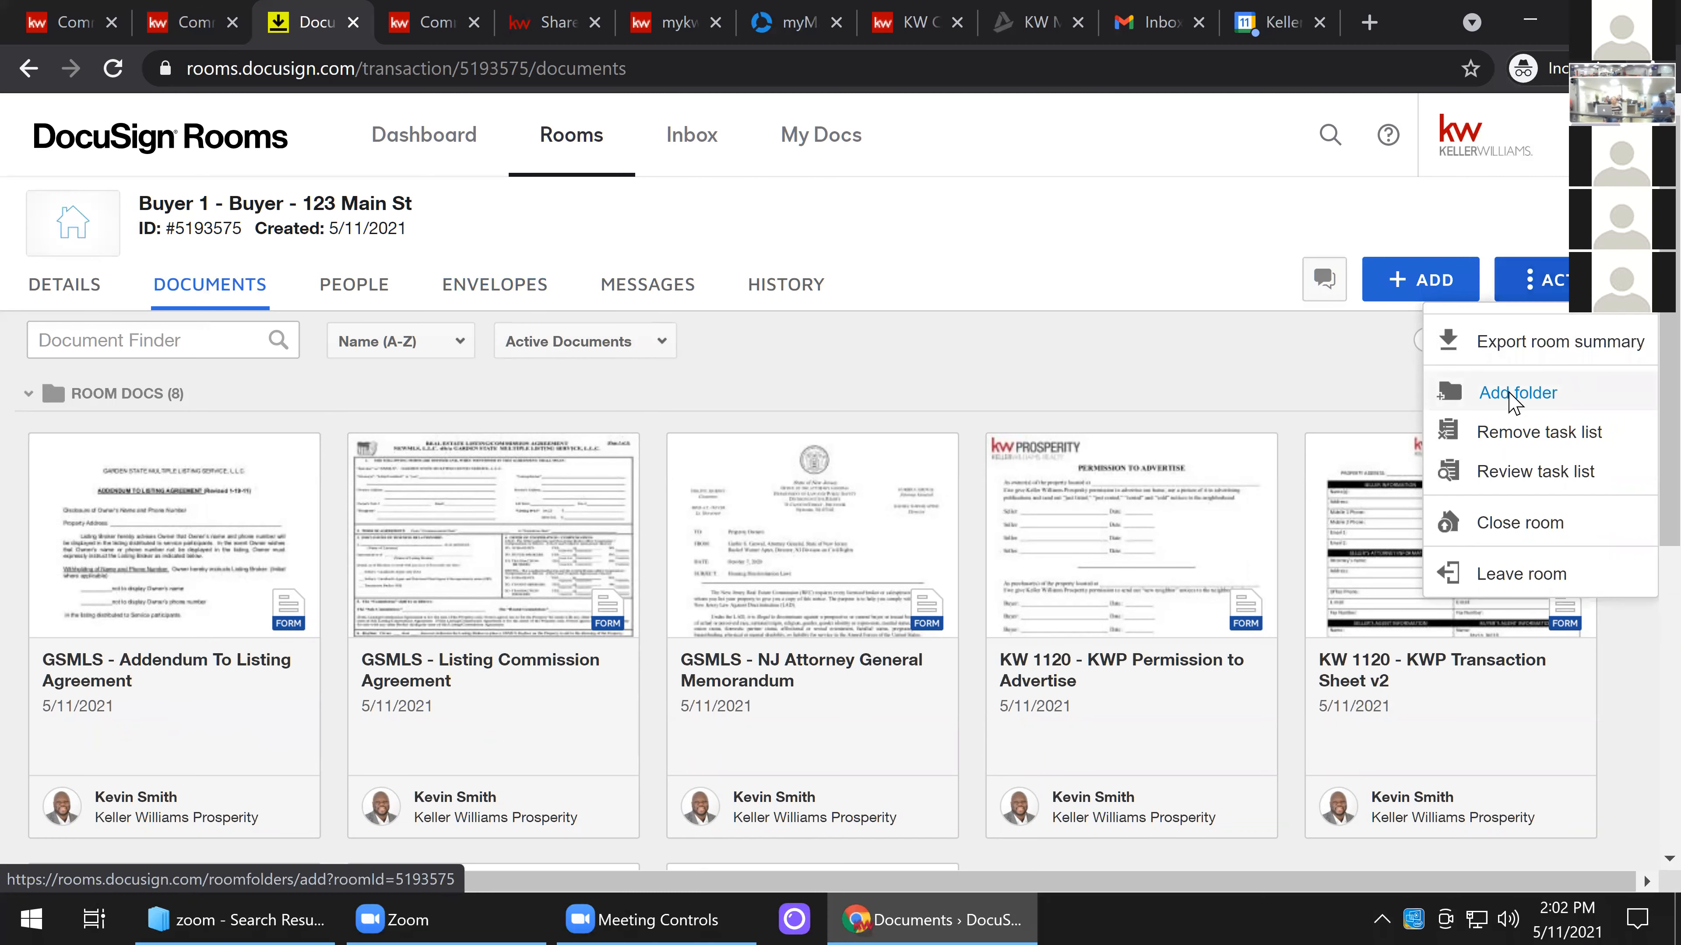
- Create an empty folder named 'Signed Docs' in the Buyer 1 room
{"action": "left_click", "coordinate": [1515, 393]}
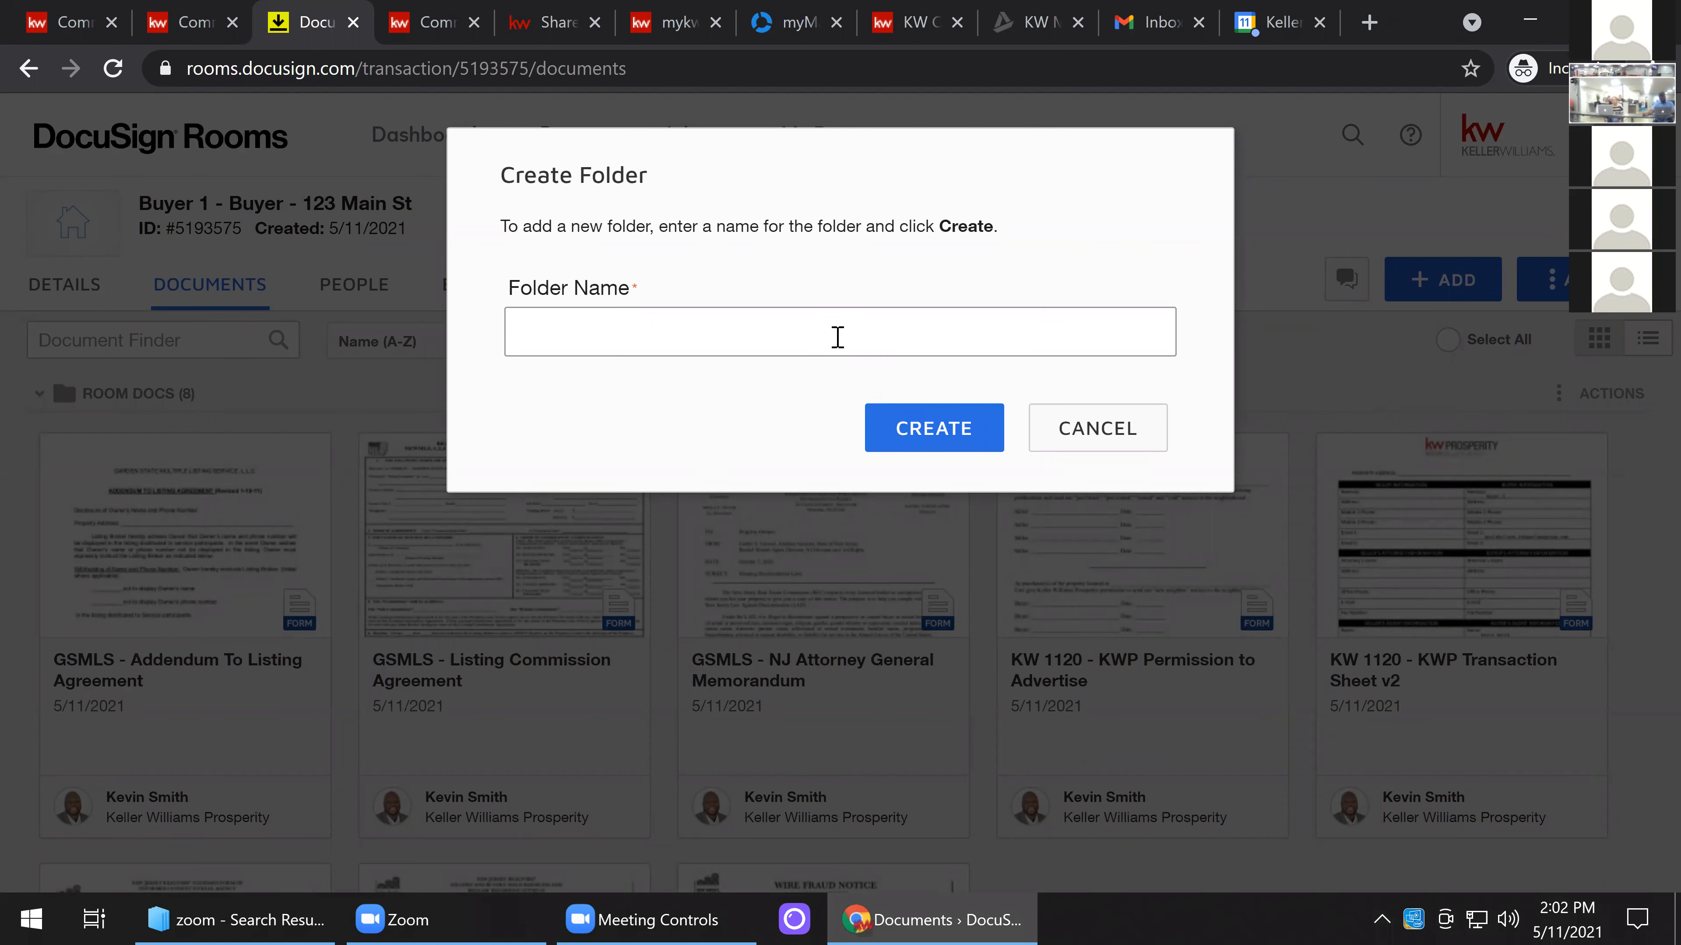
{"action": "type", "text": "S"}
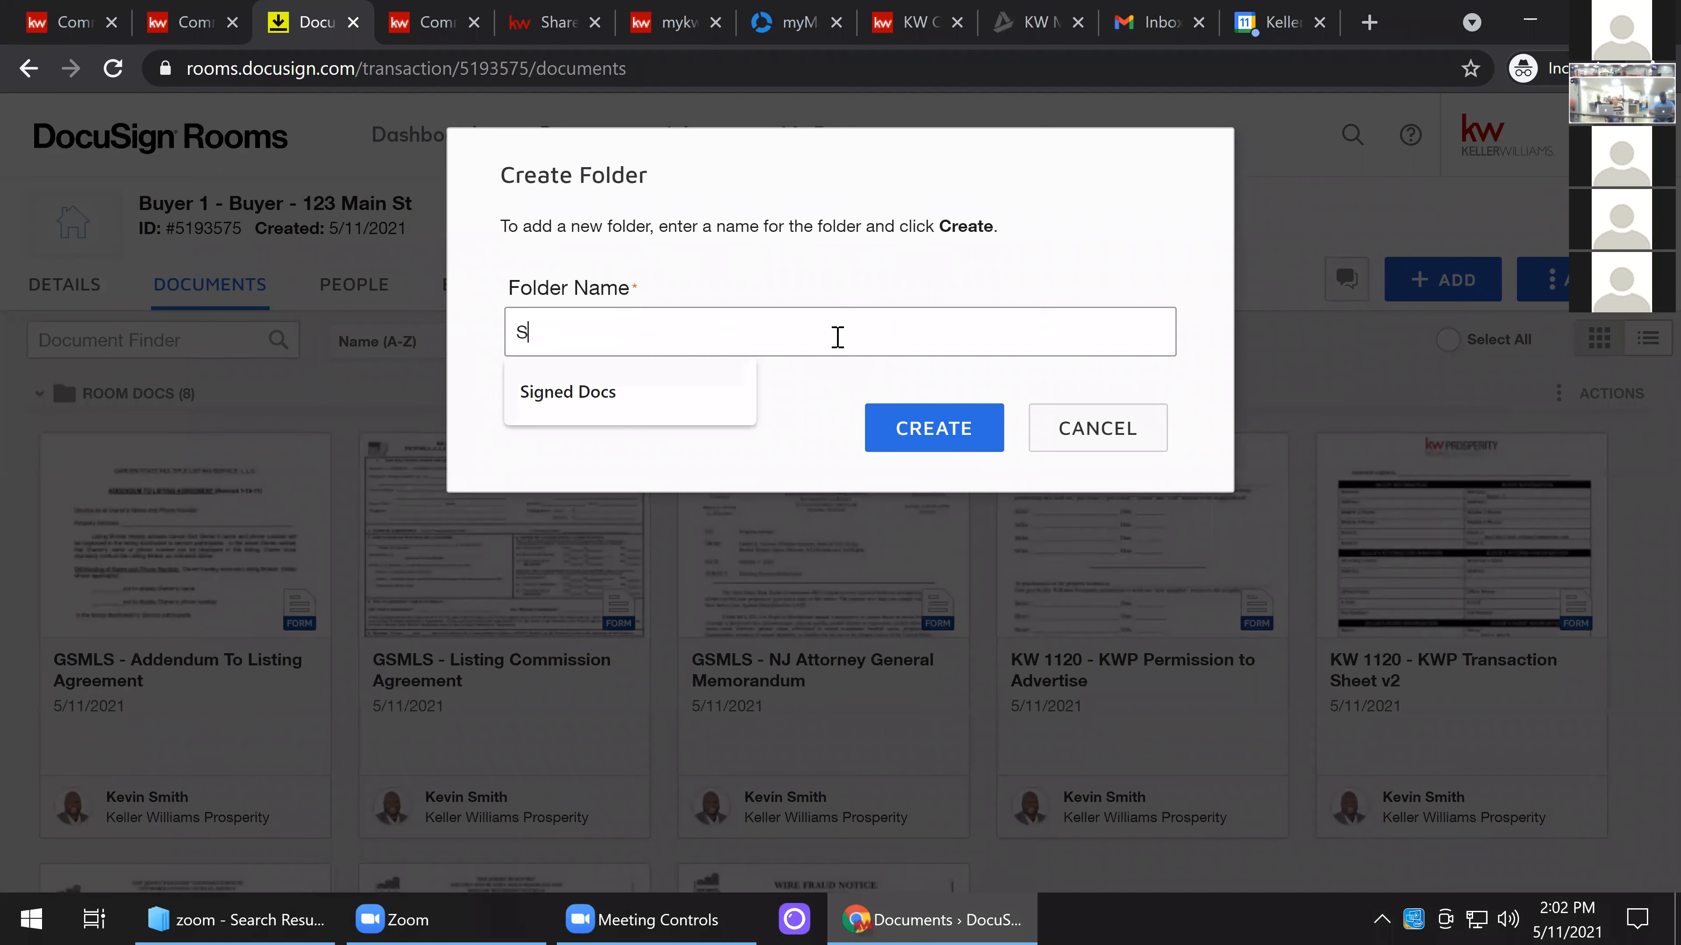
{"action": "type", "text": "igned Docs"}
{"action": "left_click", "coordinate": [537, 390]}
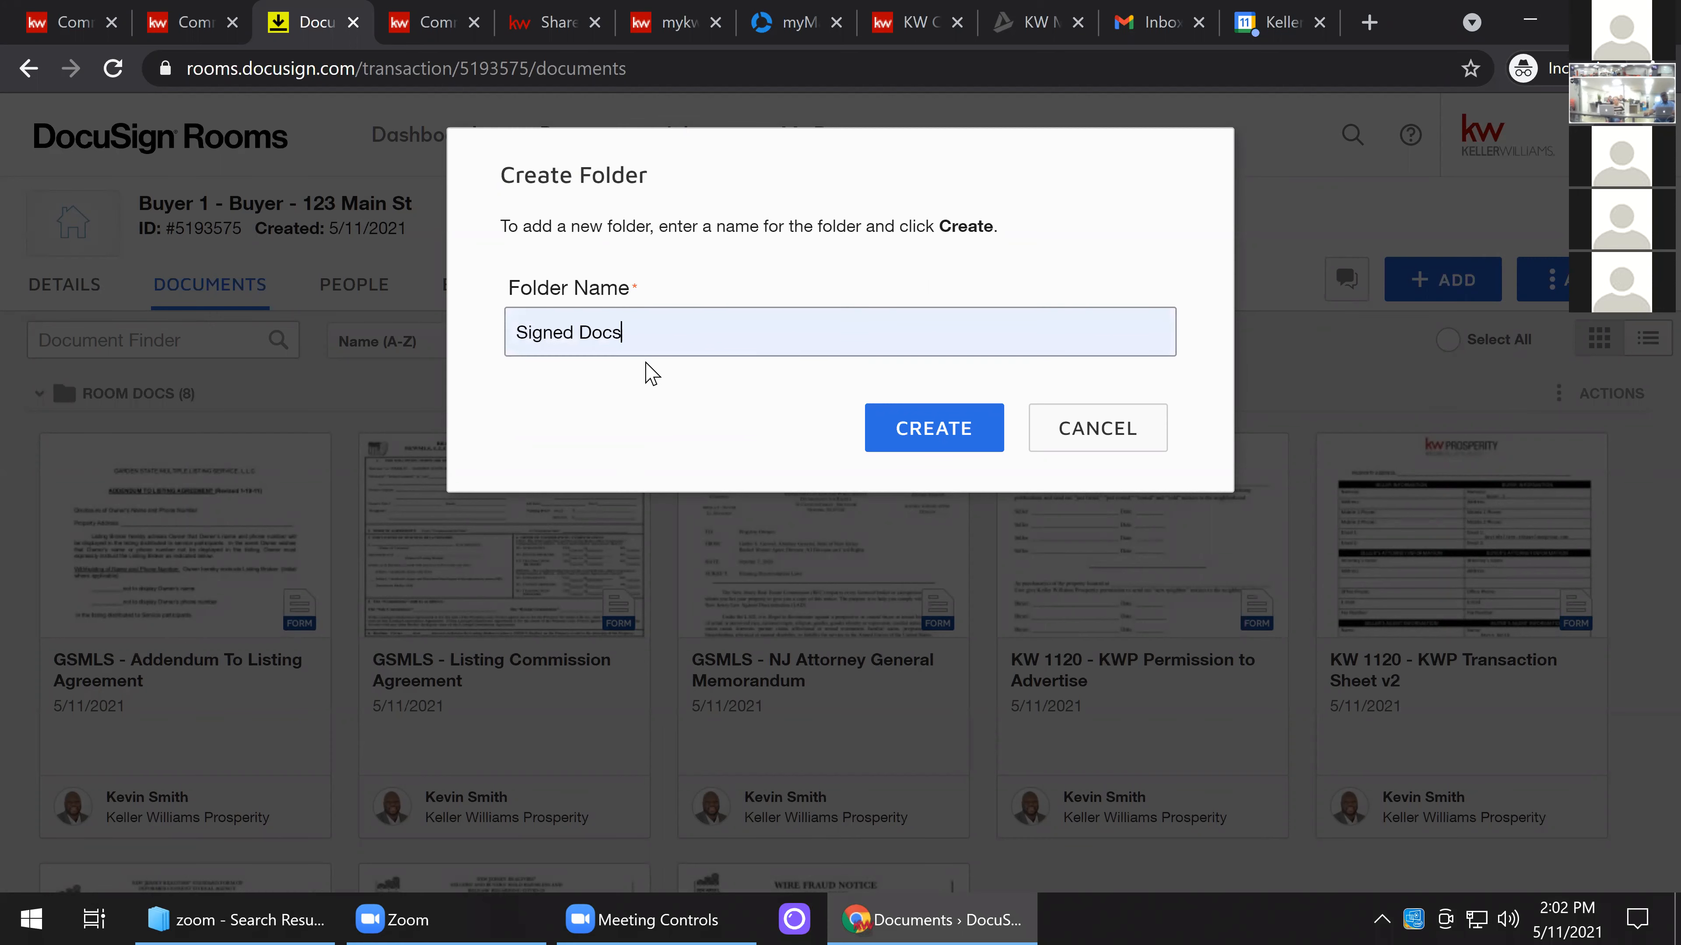
{"action": "left_click", "coordinate": [933, 434]}
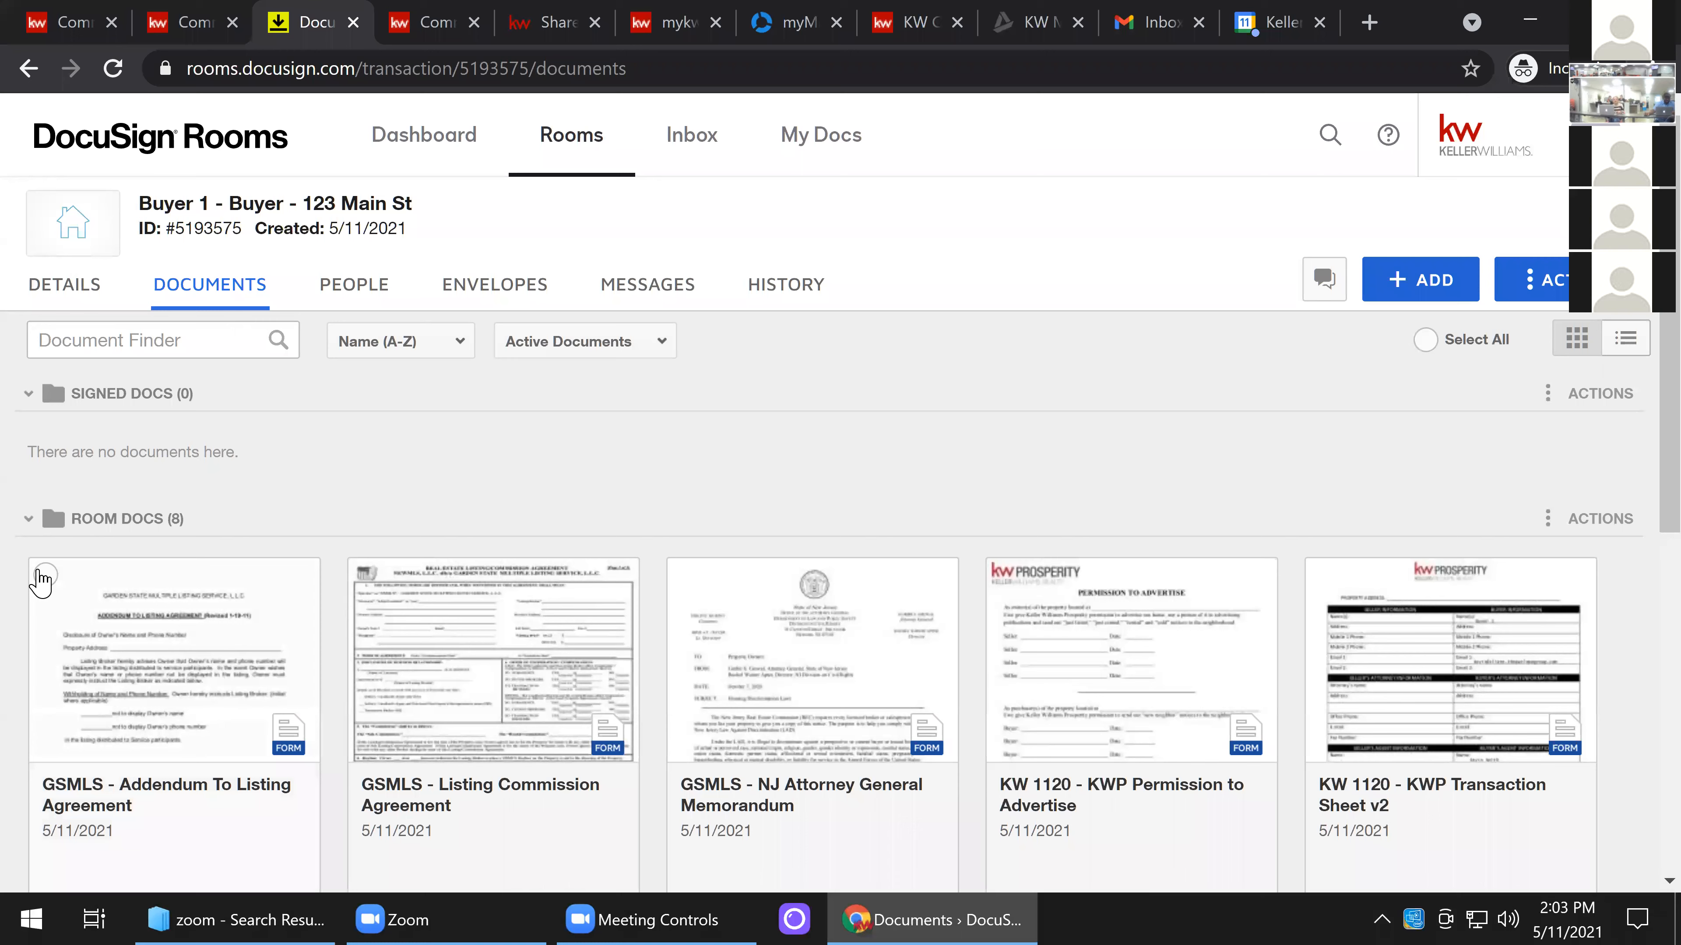
- Move the GSMLS Addendum To Listing Agreement and GSMLS Listing Commission Agreement into Signed Docs
{"action": "left_click", "coordinate": [46, 576]}
{"action": "left_click", "coordinate": [364, 575]}
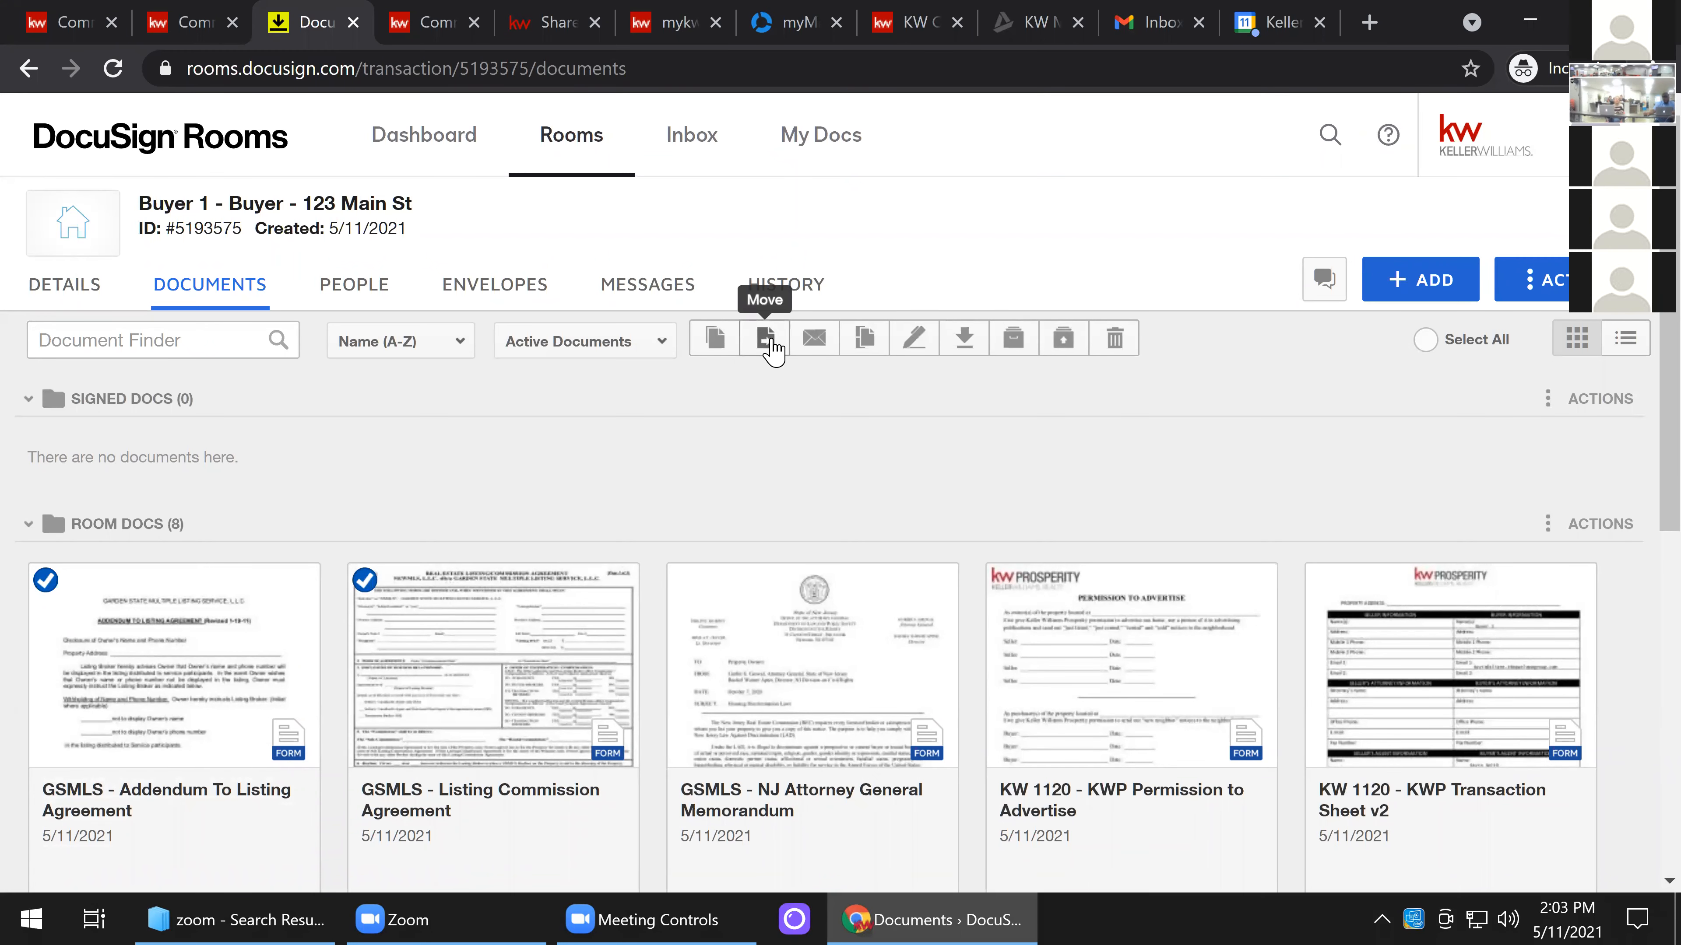
{"action": "left_click", "coordinate": [767, 341]}
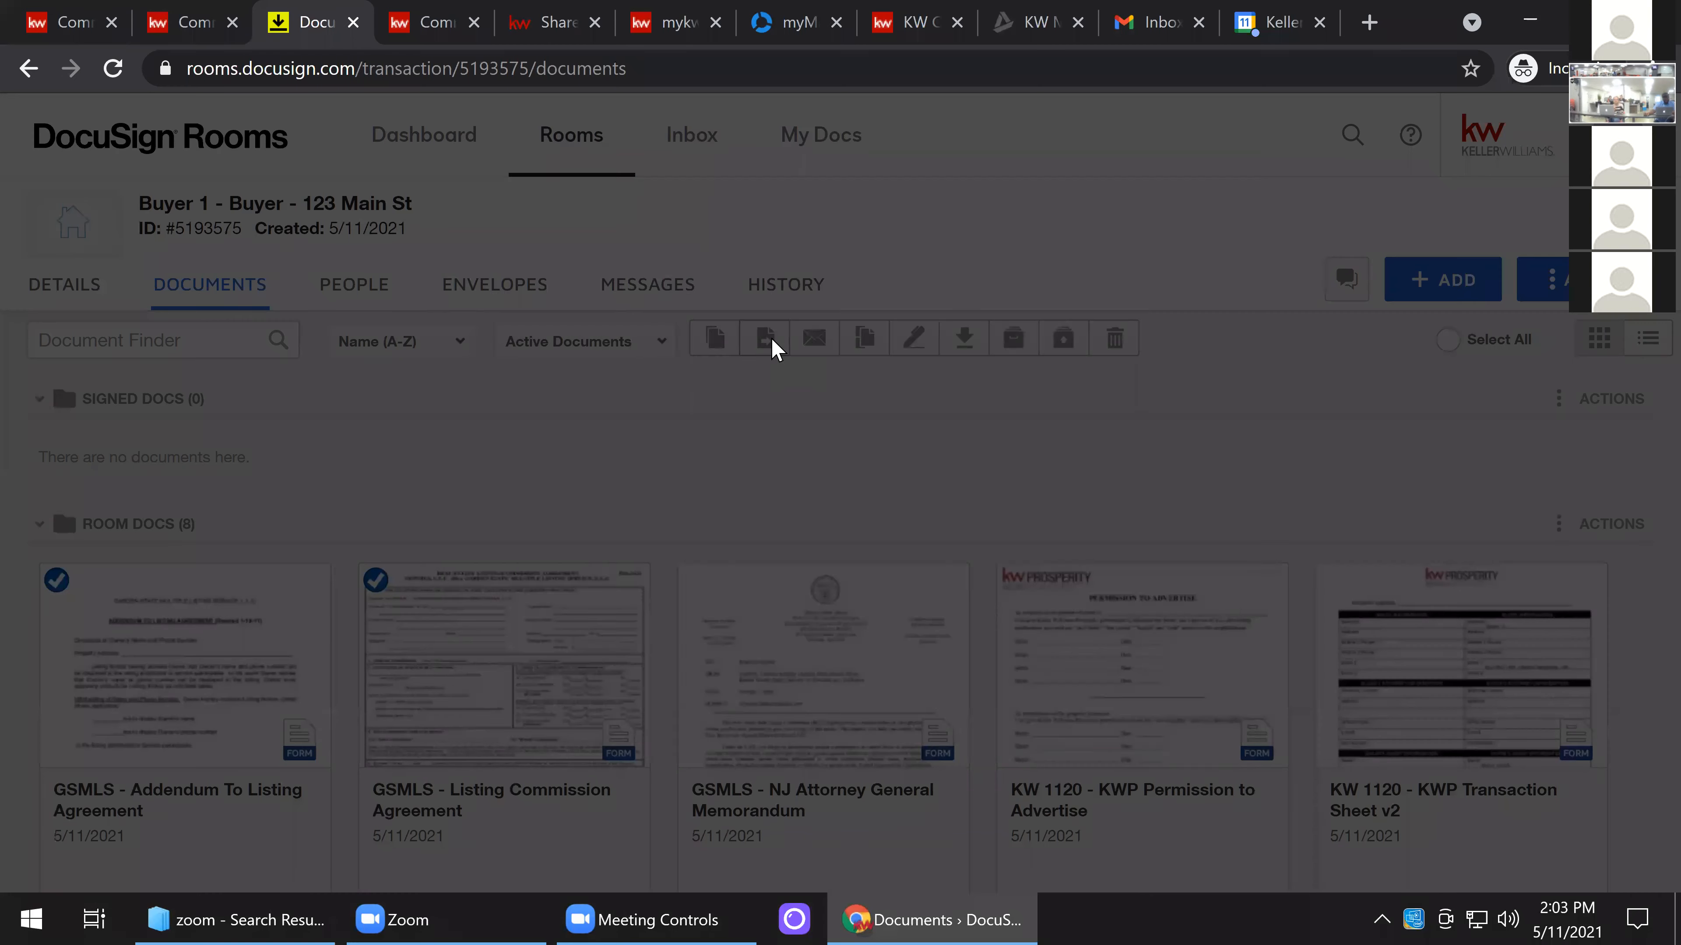
{"action": "left_click", "coordinate": [737, 390]}
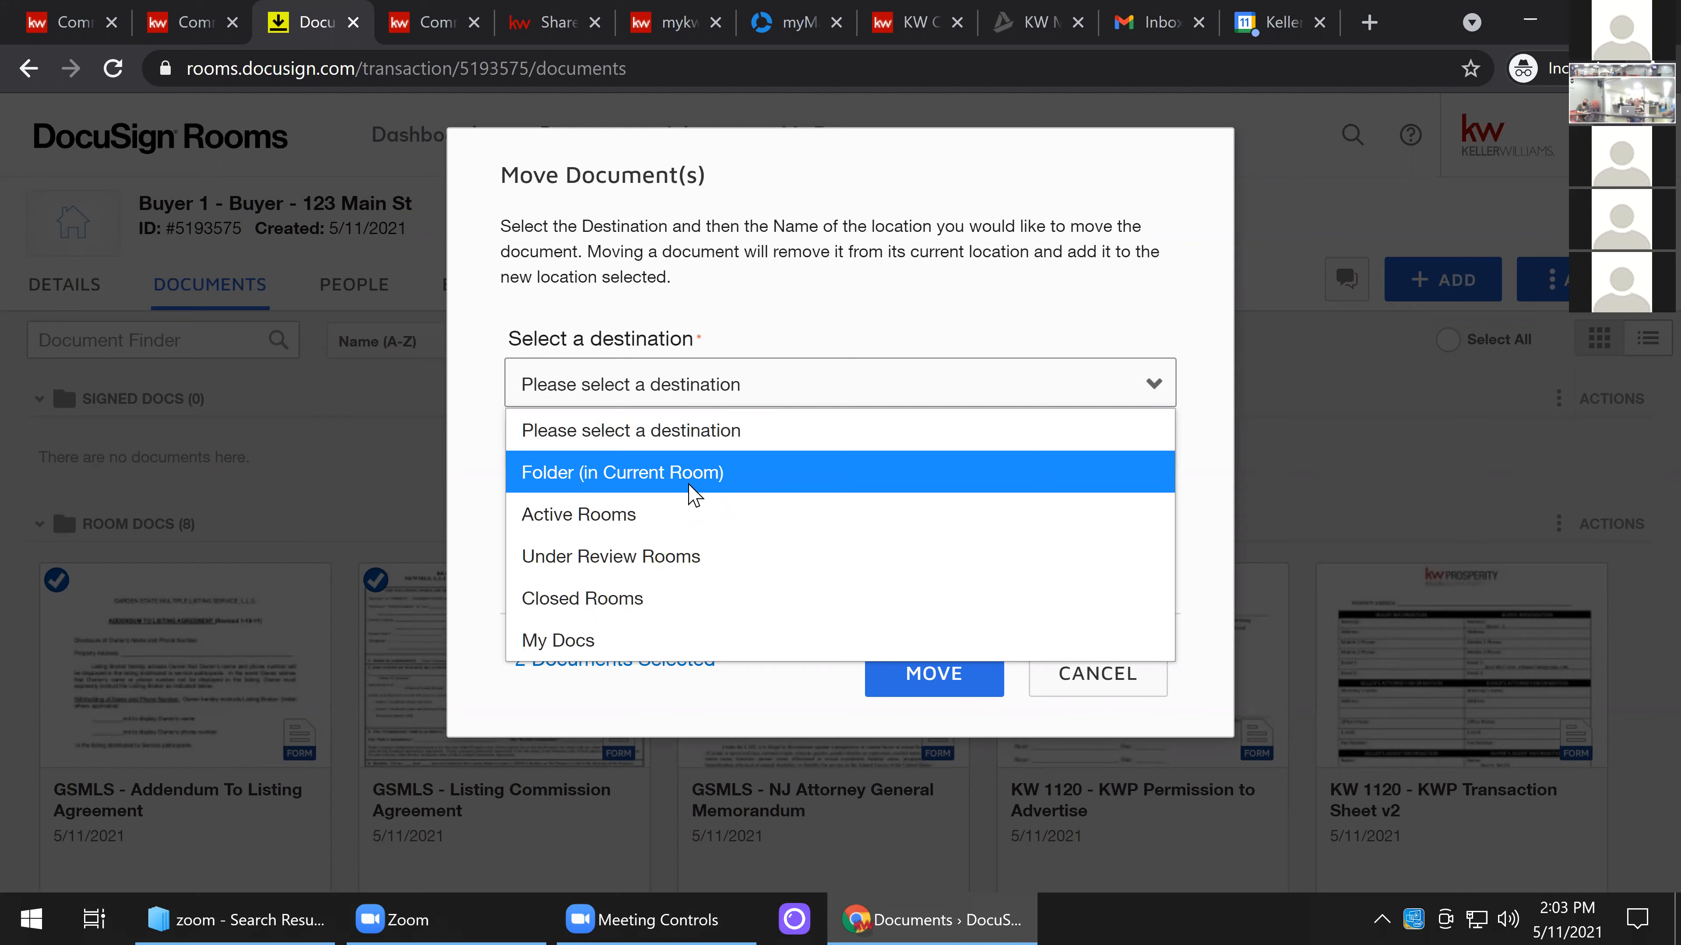
{"action": "left_click", "coordinate": [668, 474]}
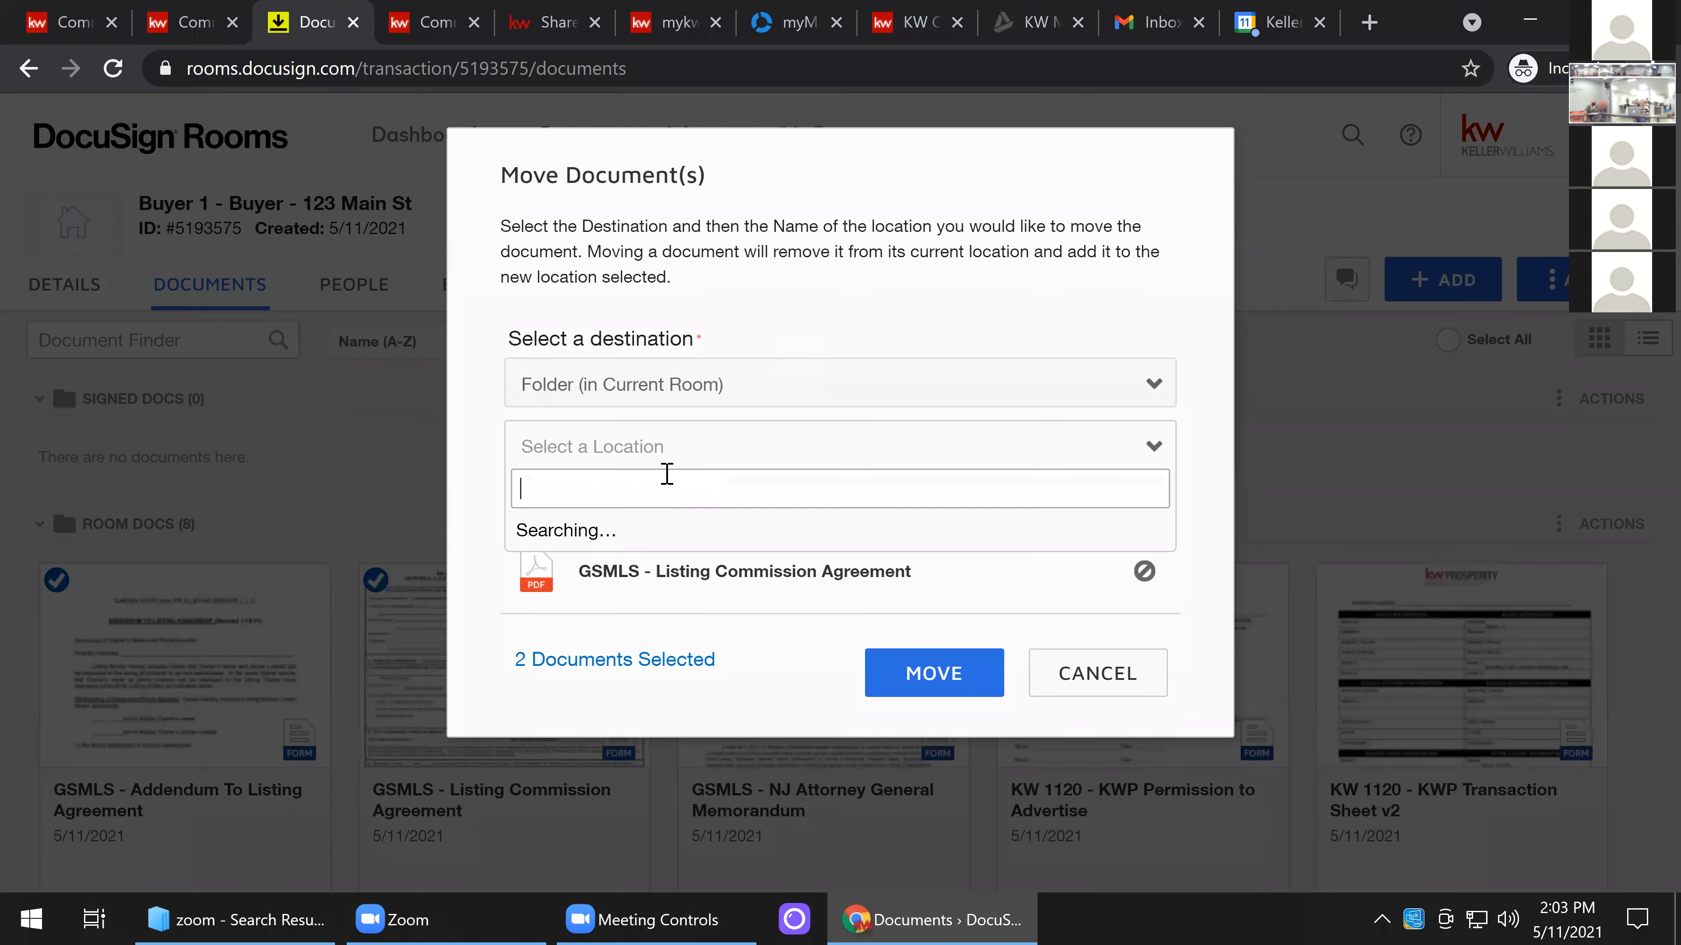
{"action": "left_click", "coordinate": [649, 380]}
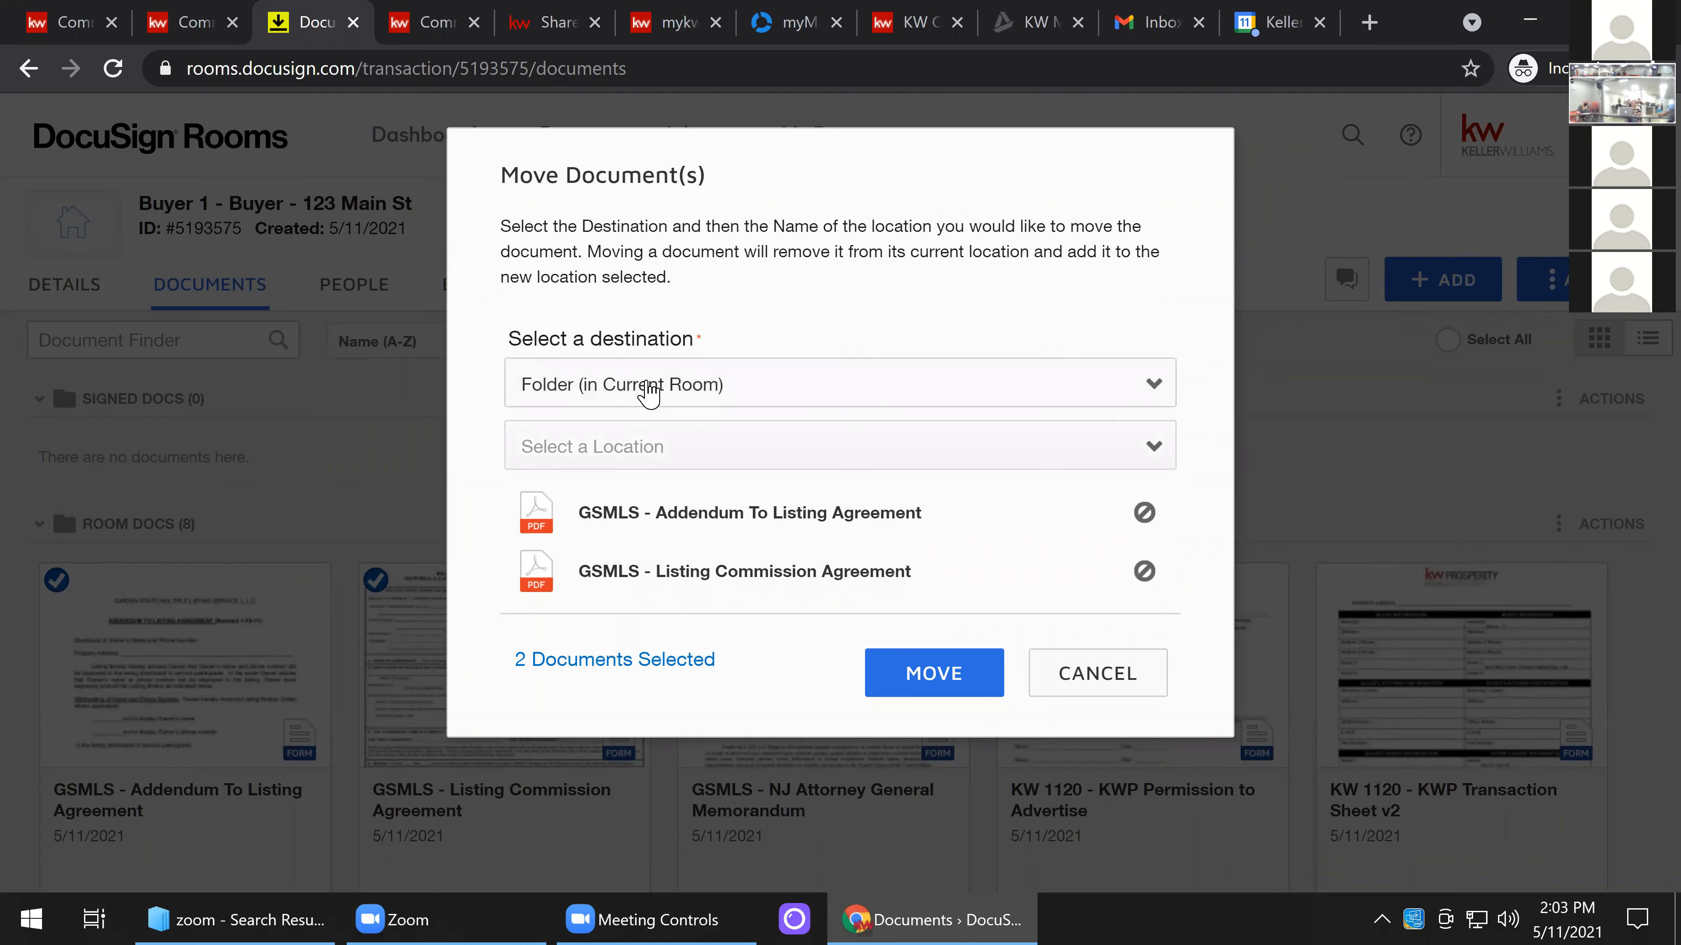
{"action": "left_click", "coordinate": [652, 382]}
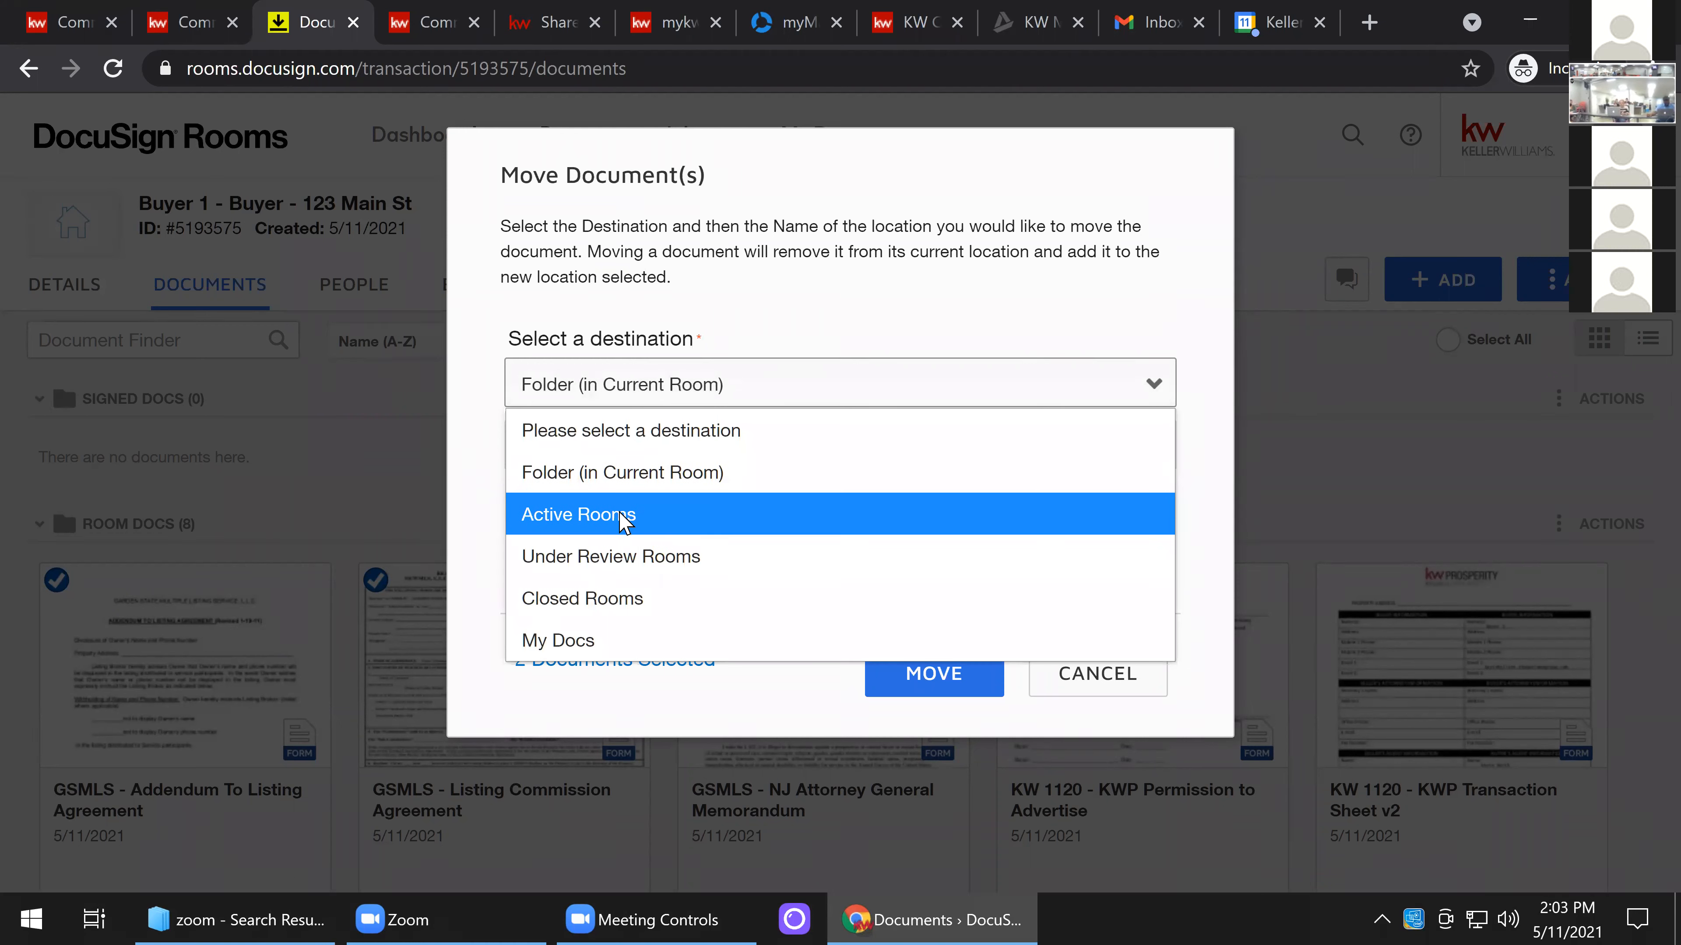
{"action": "left_click", "coordinate": [636, 474]}
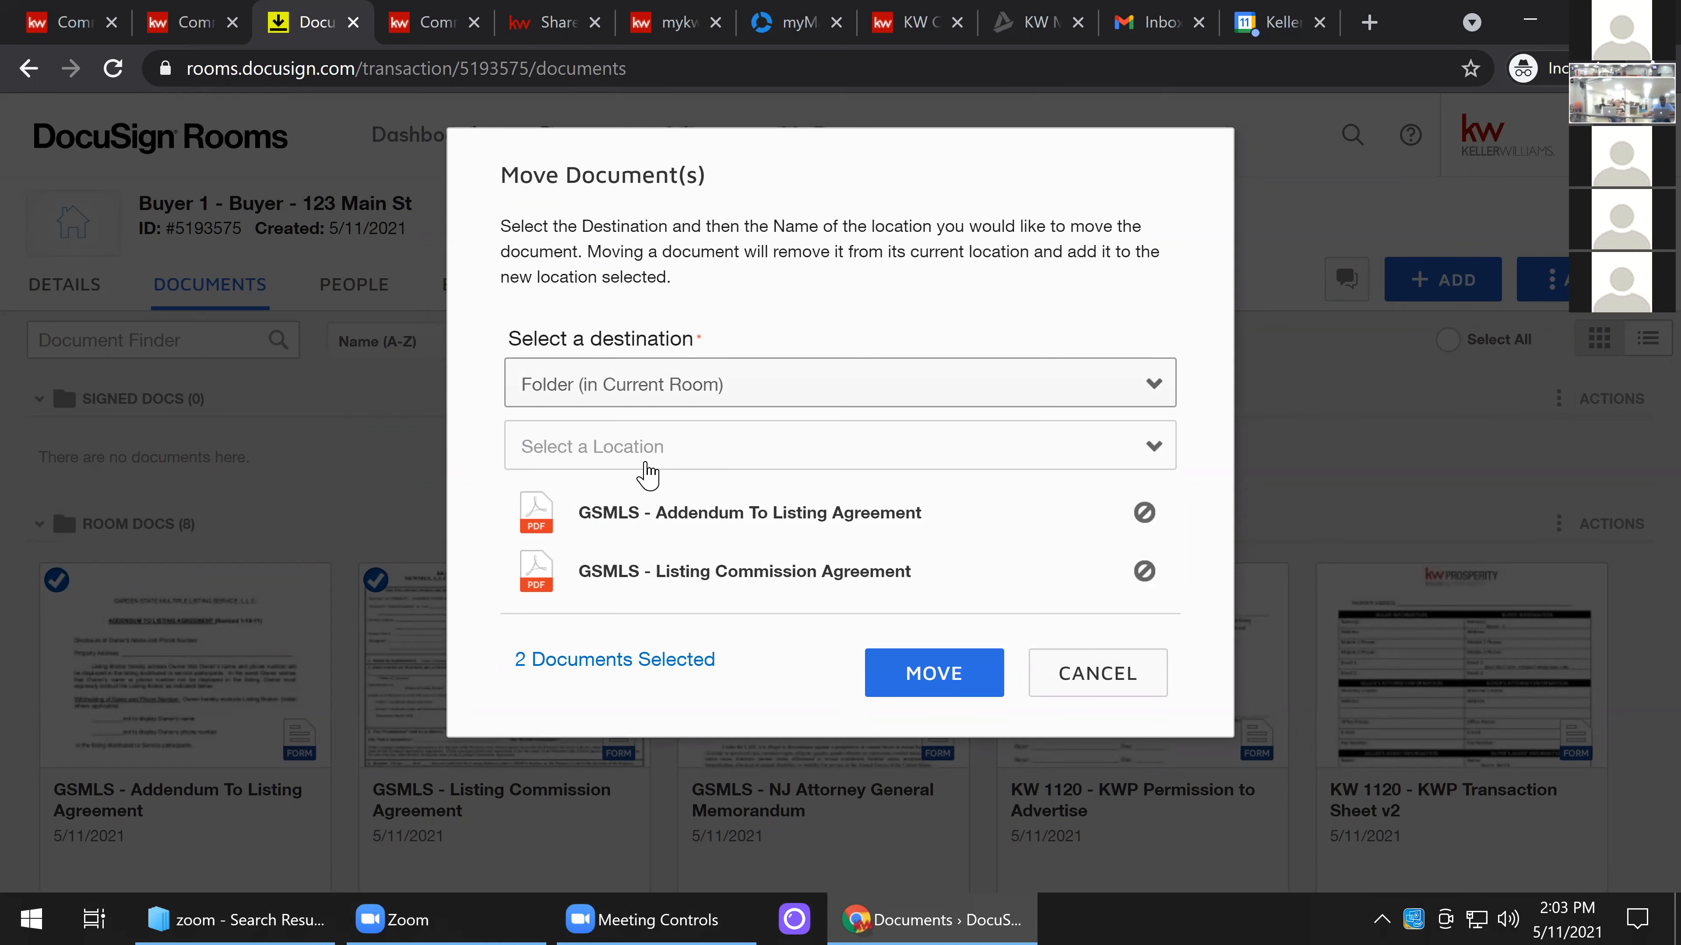
{"action": "left_click", "coordinate": [642, 457]}
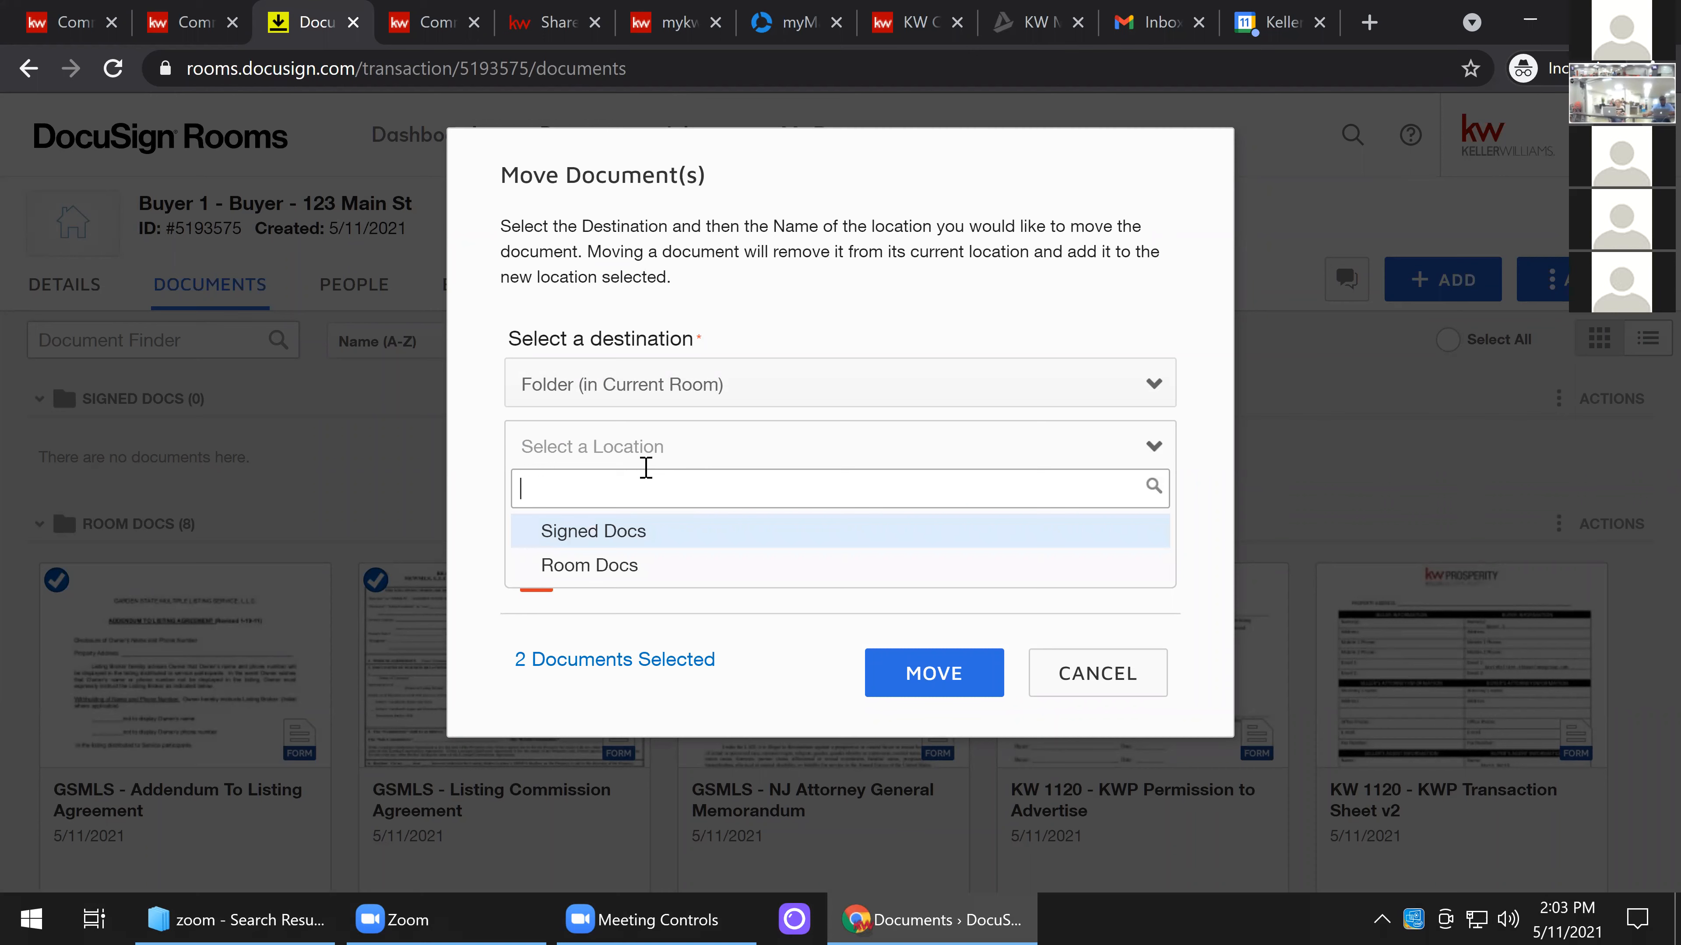
{"action": "left_click", "coordinate": [619, 534]}
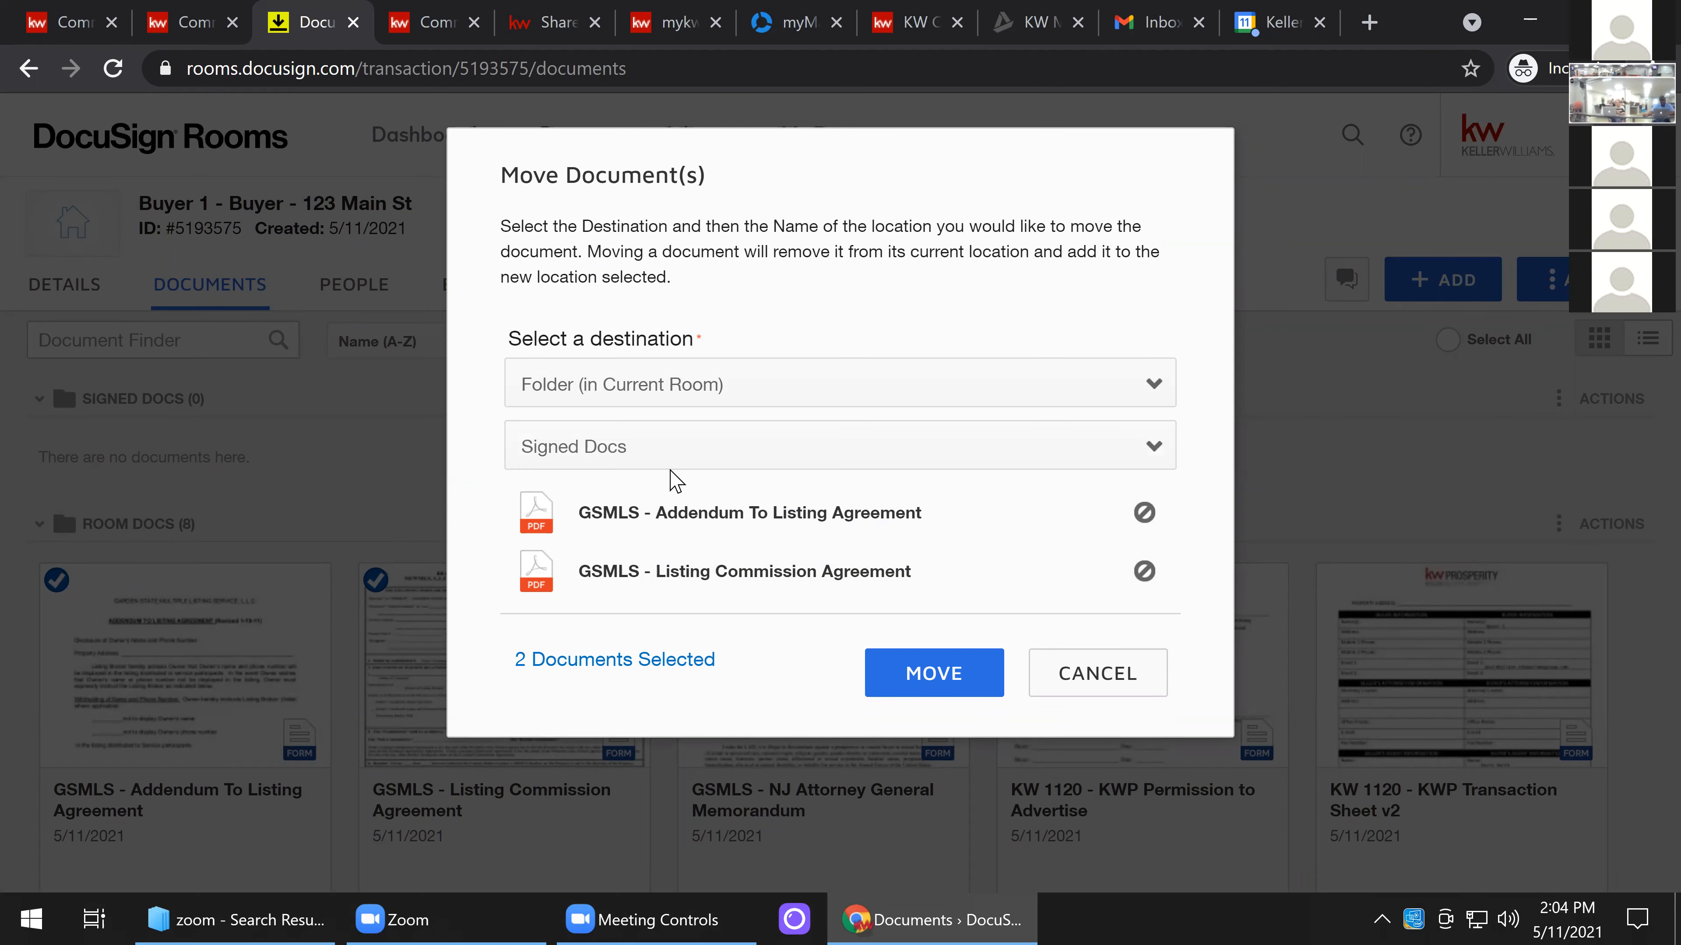
{"action": "left_click", "coordinate": [951, 682]}
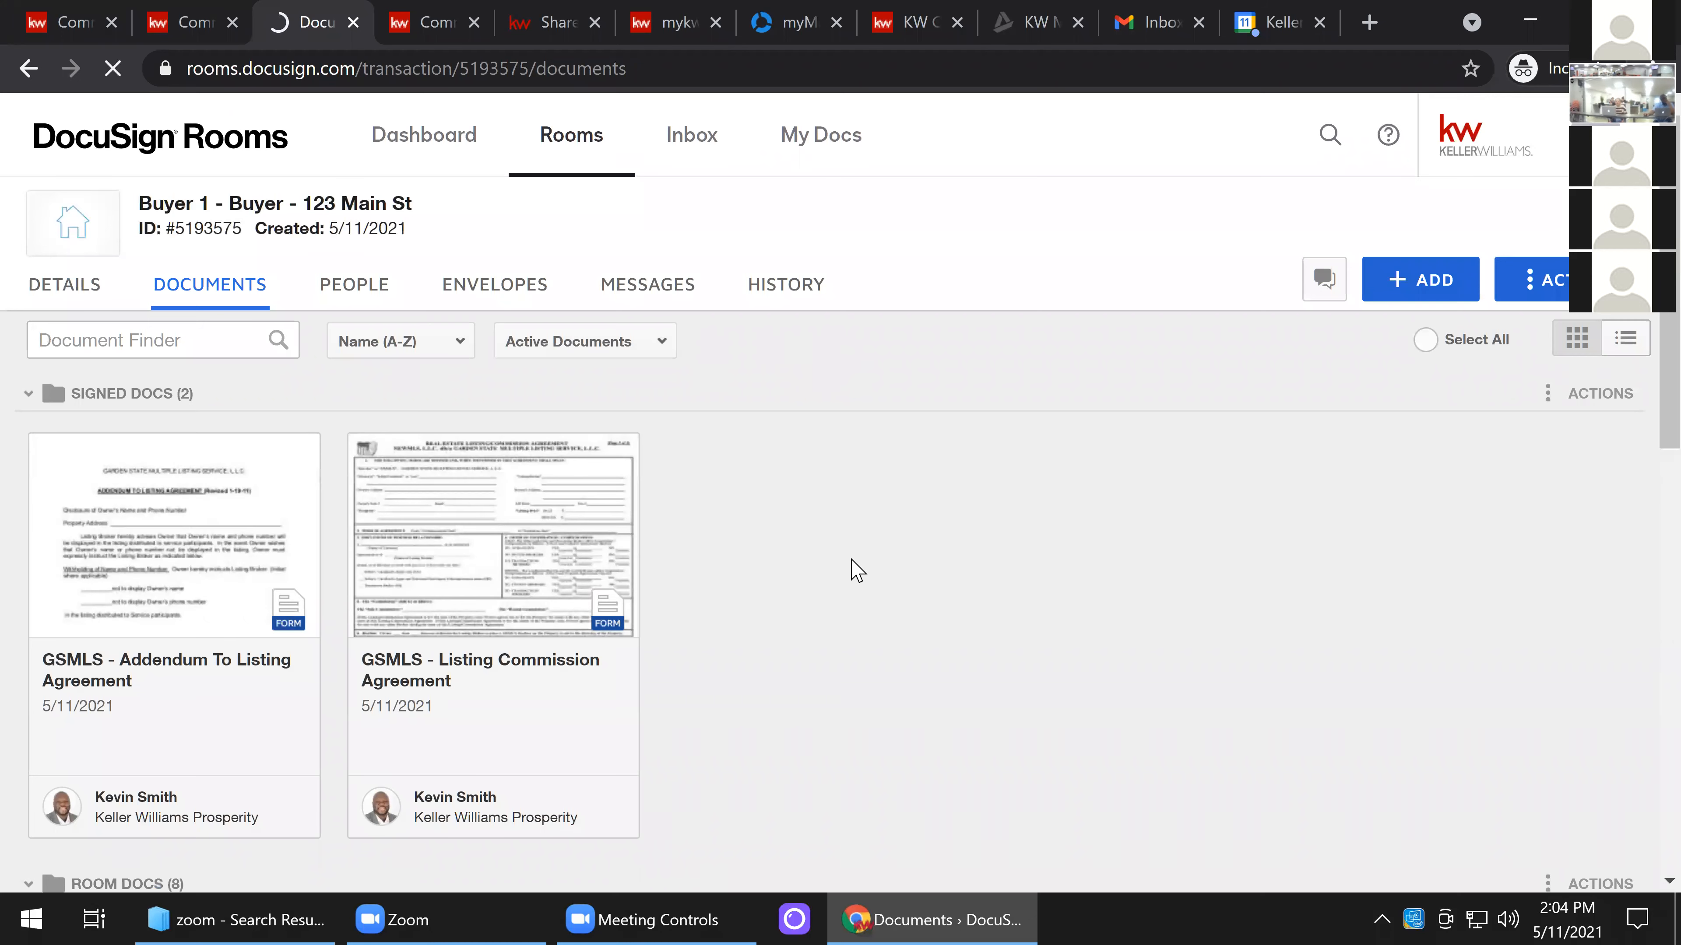
- Drag 'GSMLS - Addendum To Listing Agreement - Signed' from Room Docs into the Signed Docs folder
{"action": "scroll", "coordinate": [794, 581], "scroll_direction": "down", "scroll_amount": 2}
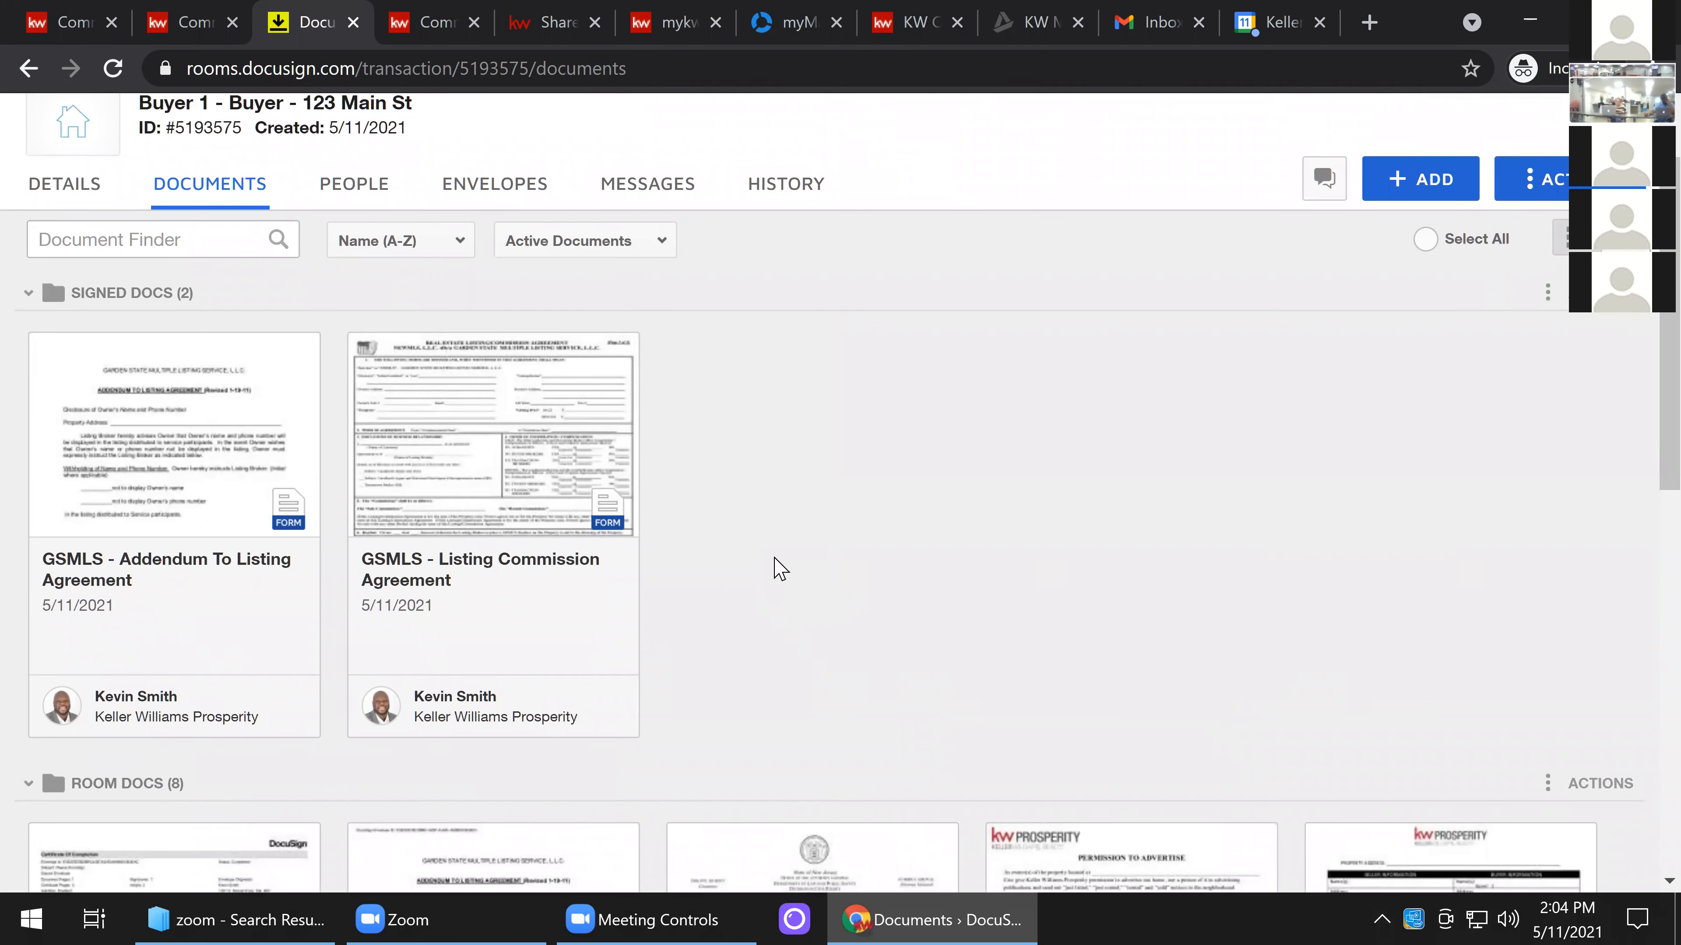
{"action": "scroll", "coordinate": [774, 569], "scroll_direction": "down", "scroll_amount": 1}
{"action": "scroll", "coordinate": [774, 572], "scroll_direction": "down", "scroll_amount": 5}
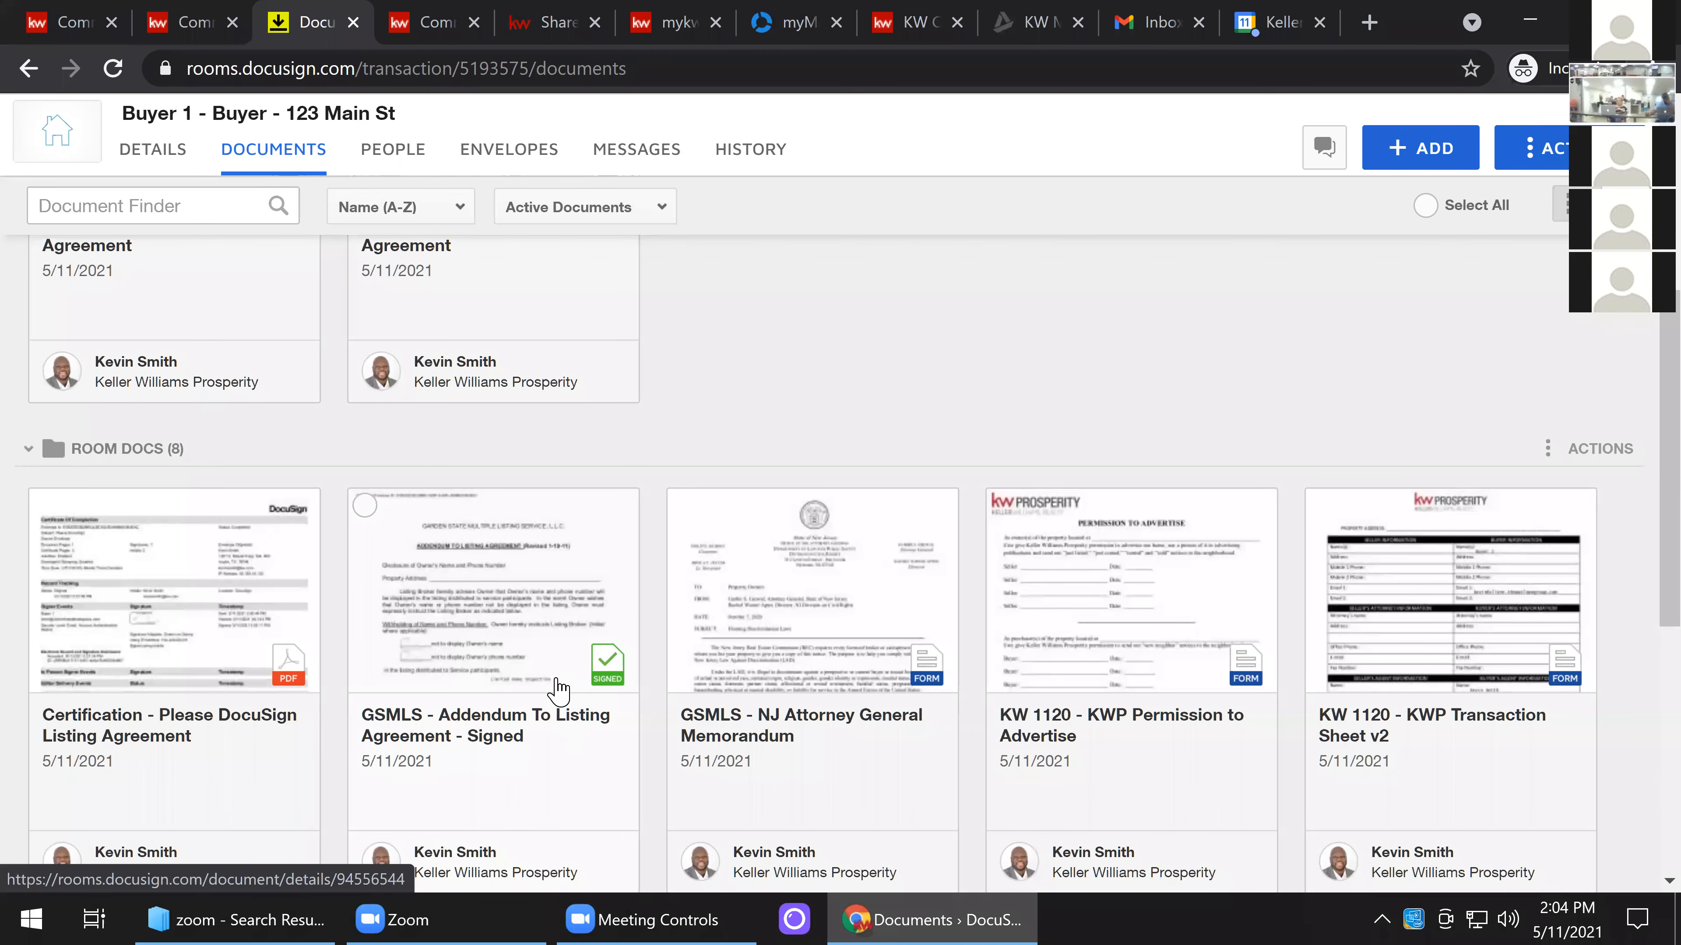
{"action": "left_click_drag", "start_coordinate": [556, 691], "coordinate": [761, 248]}
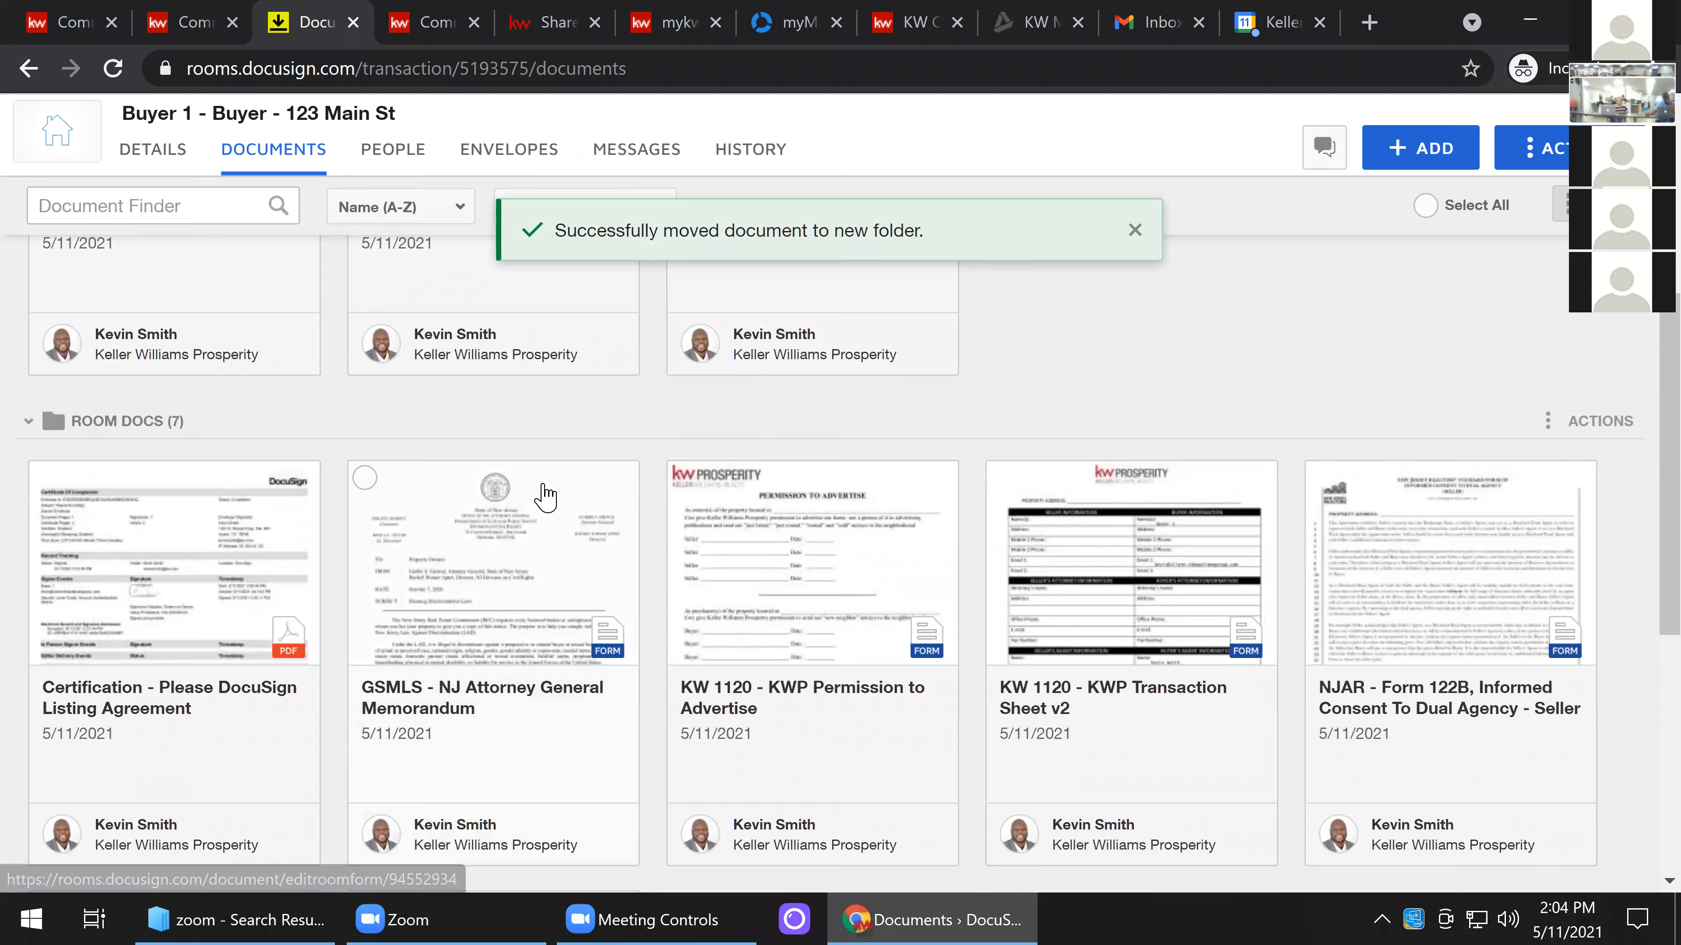
{"action": "scroll", "coordinate": [542, 486], "scroll_direction": "up", "scroll_amount": 1}
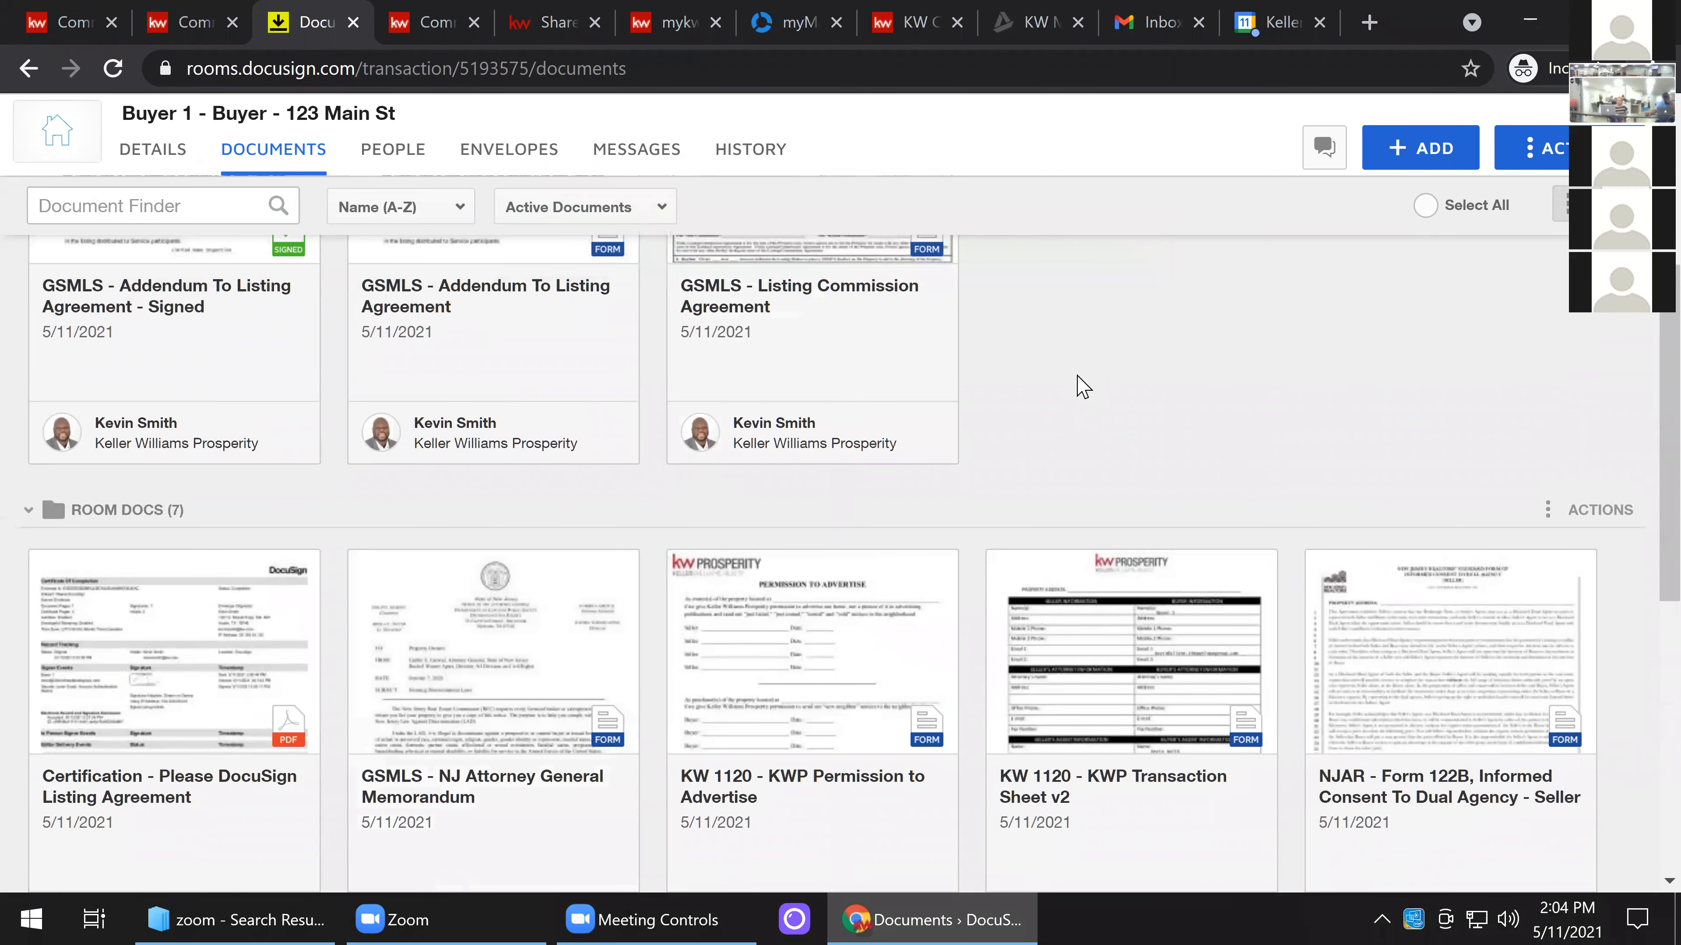
{"action": "scroll", "coordinate": [1092, 381], "scroll_direction": "up", "scroll_amount": 3}
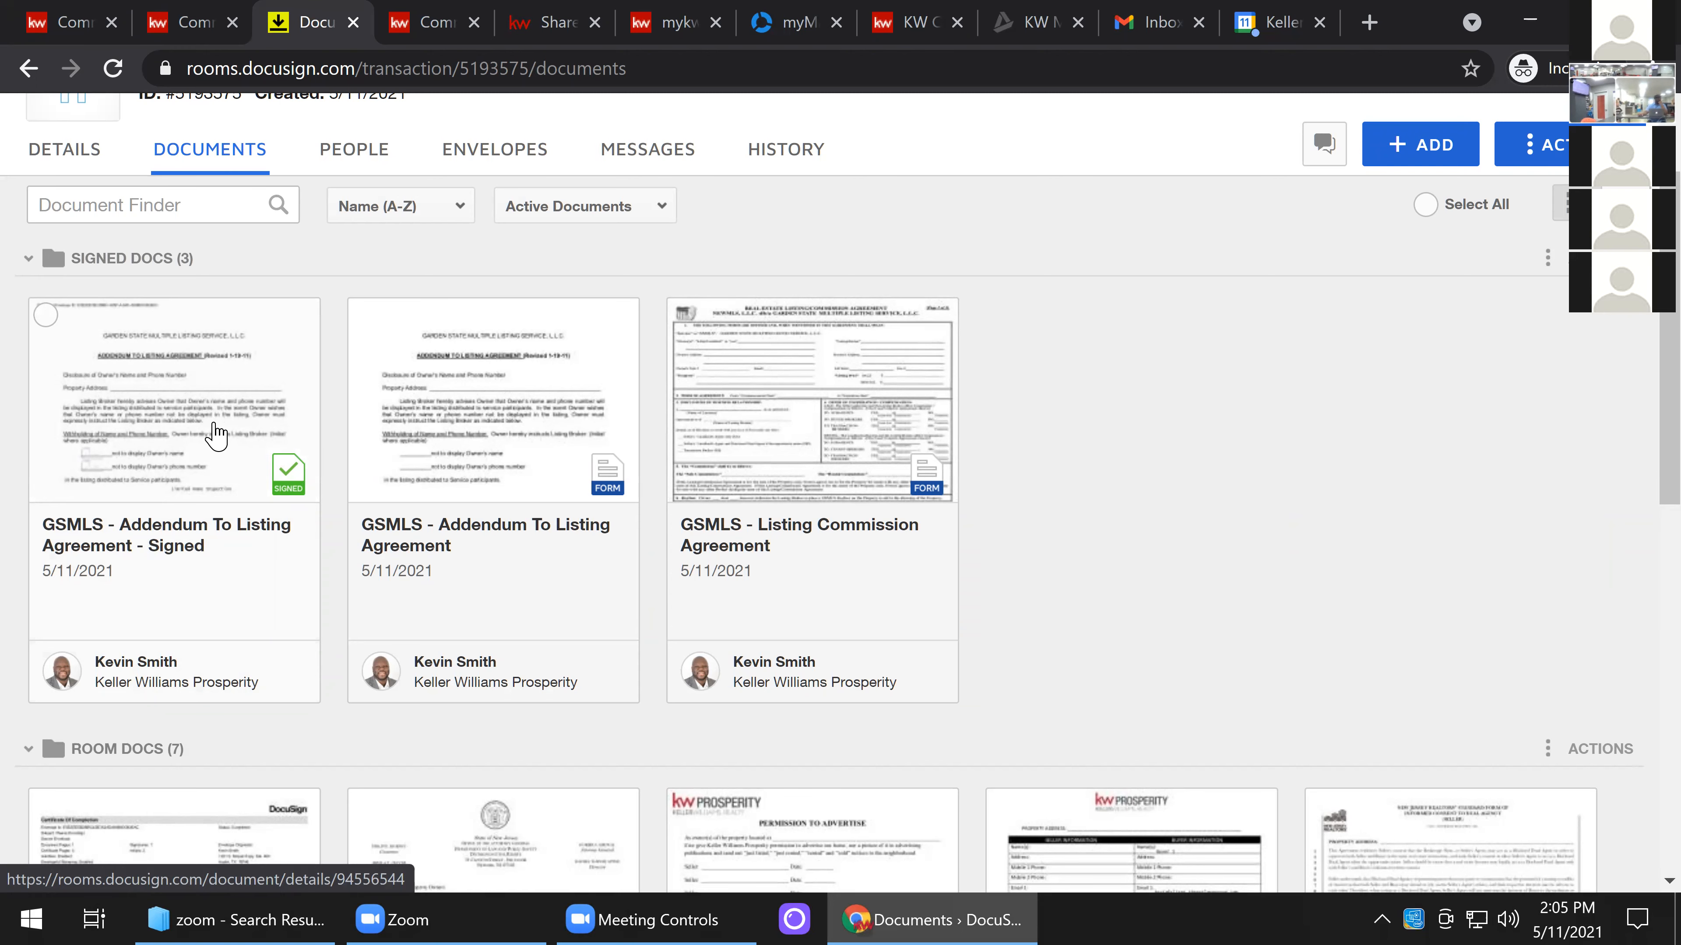
{"action": "scroll", "coordinate": [216, 435], "scroll_direction": "up", "scroll_amount": 1}
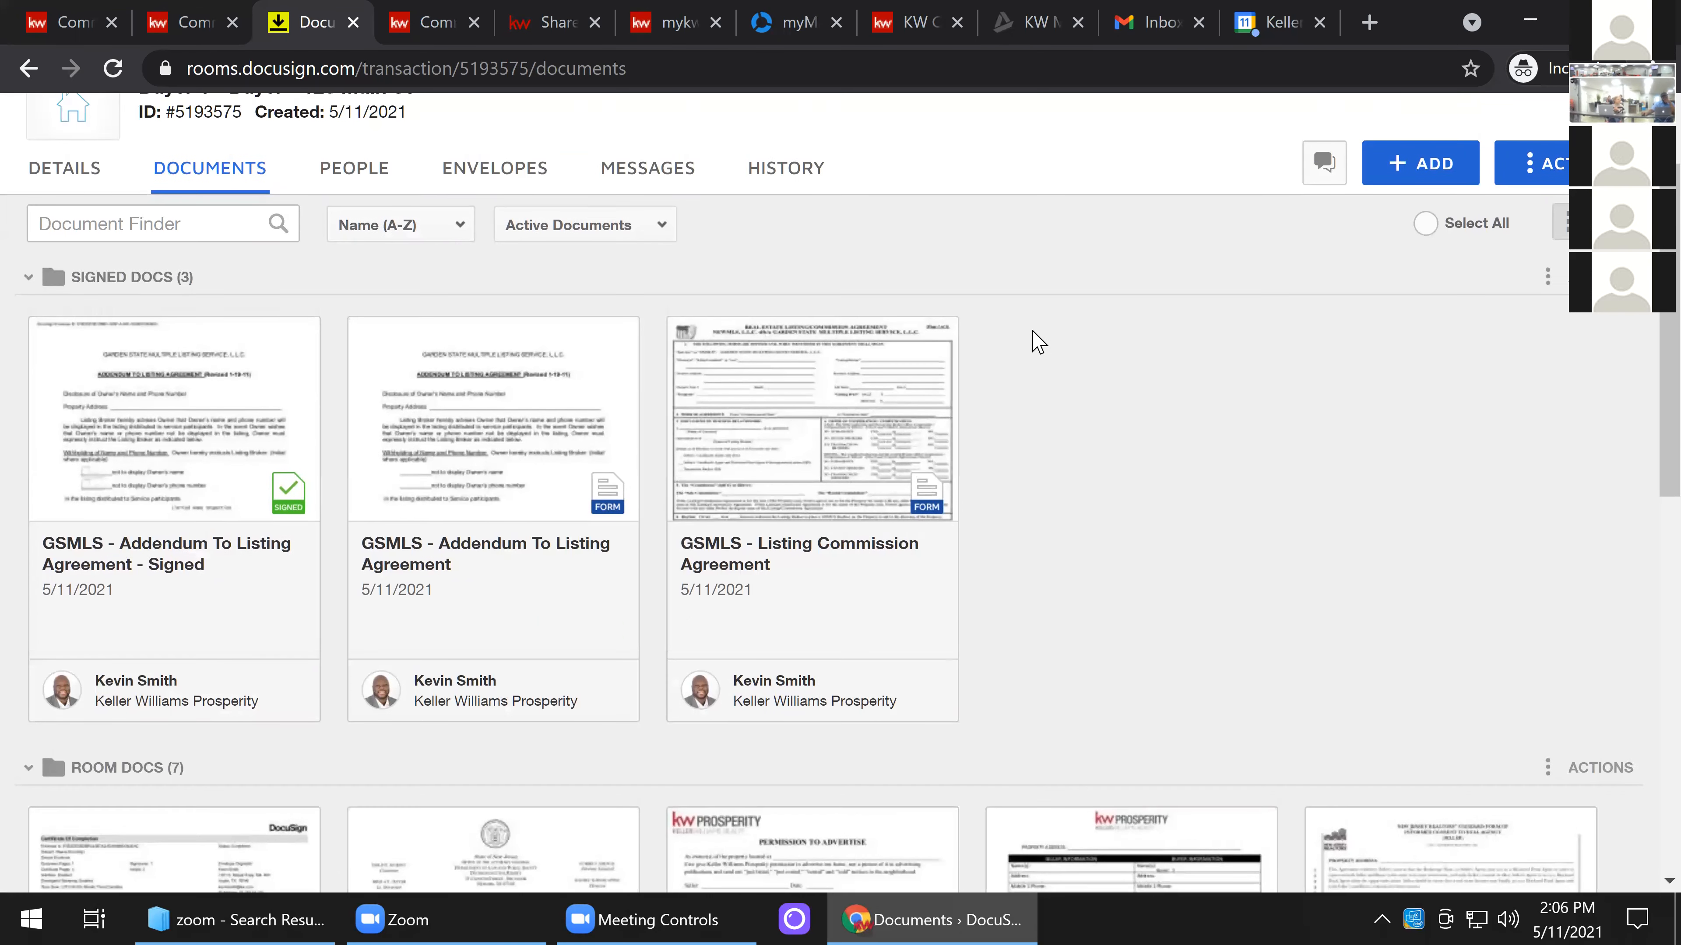
{"action": "scroll", "coordinate": [1036, 341], "scroll_direction": "up", "scroll_amount": 2}
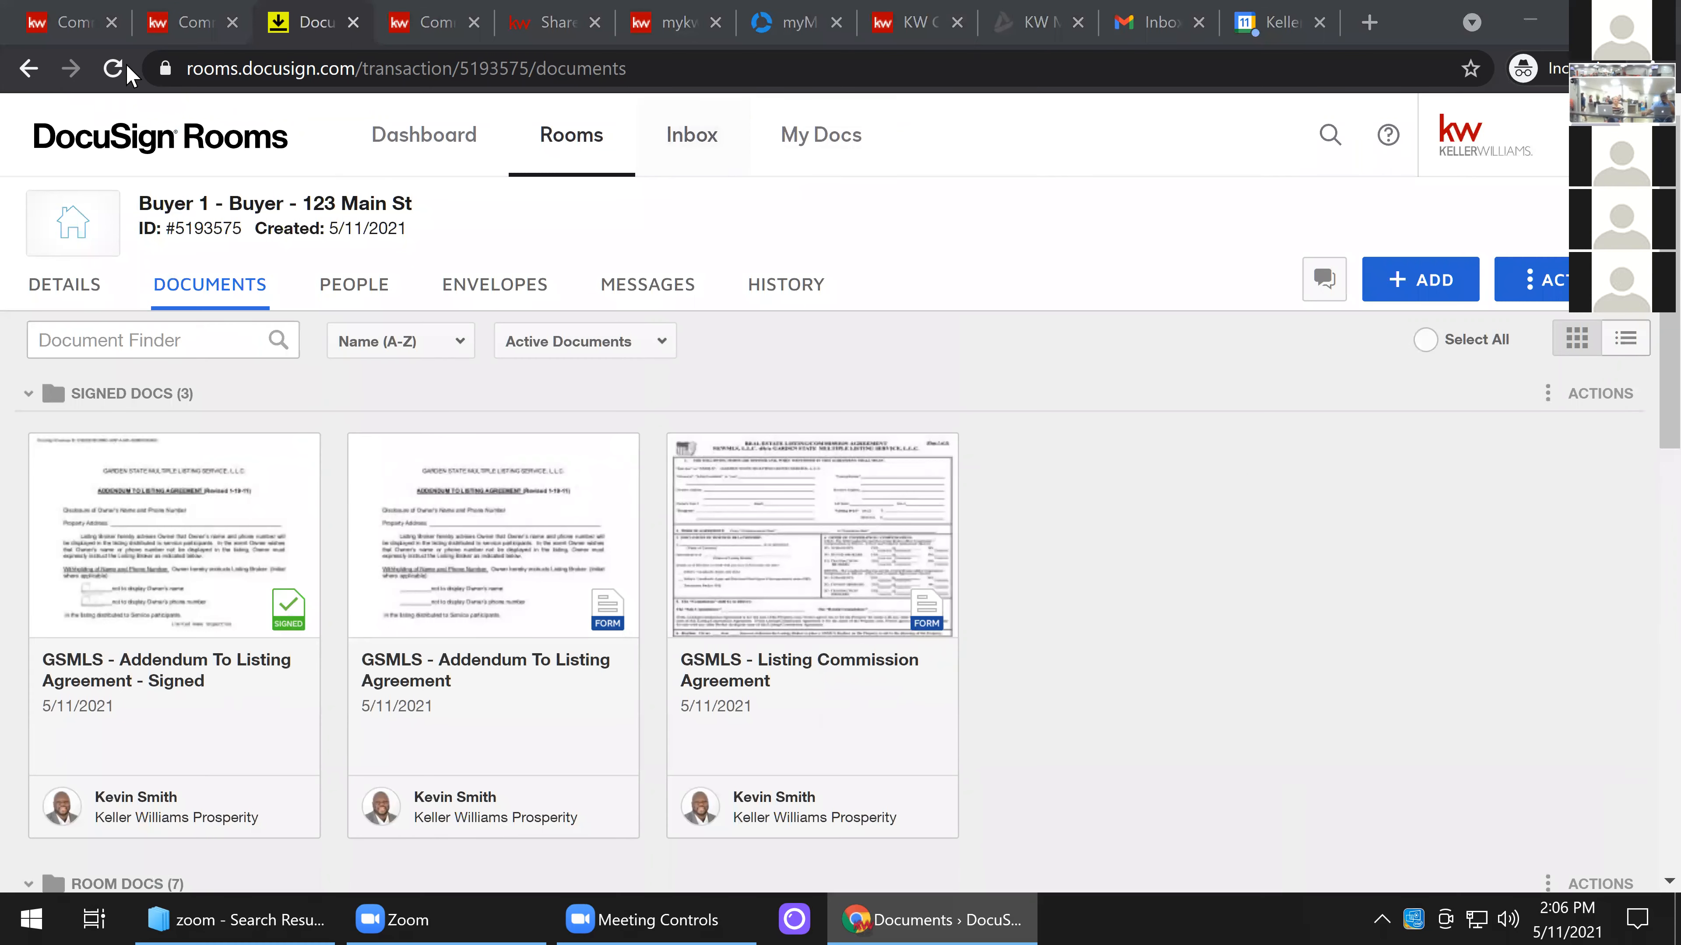
- Back in KW Command, sync the Buyer 1 - Buyer - 123 Main St transaction and confirm the update
{"action": "left_click", "coordinate": [171, 33]}
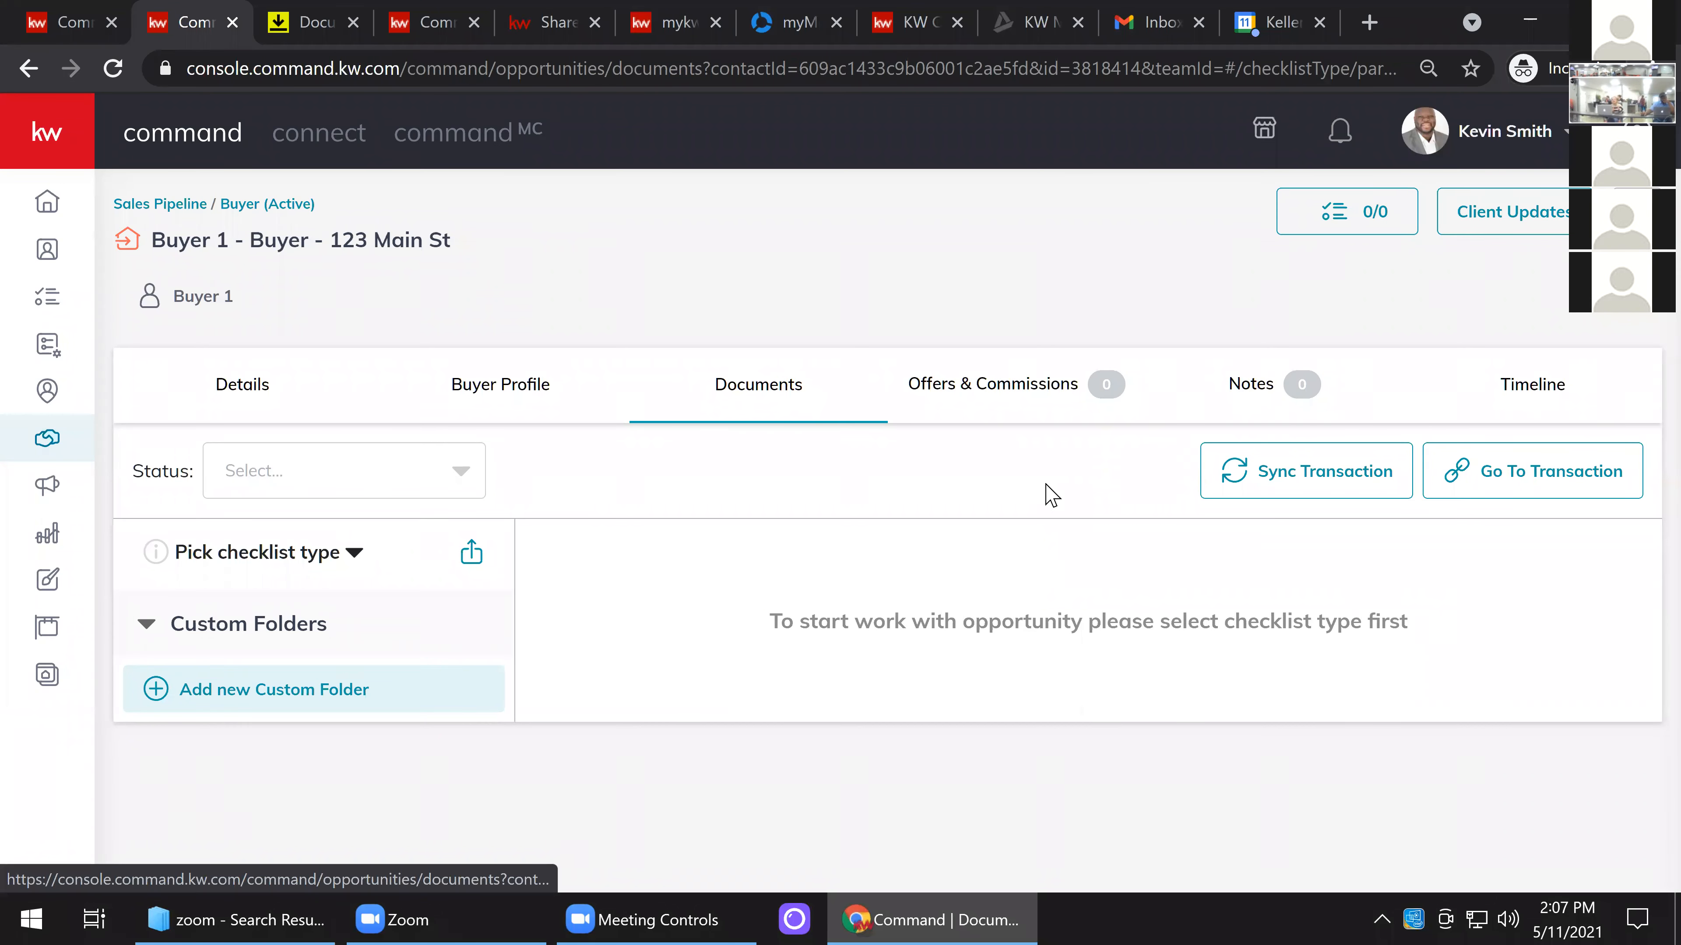
{"action": "left_click", "coordinate": [1288, 477]}
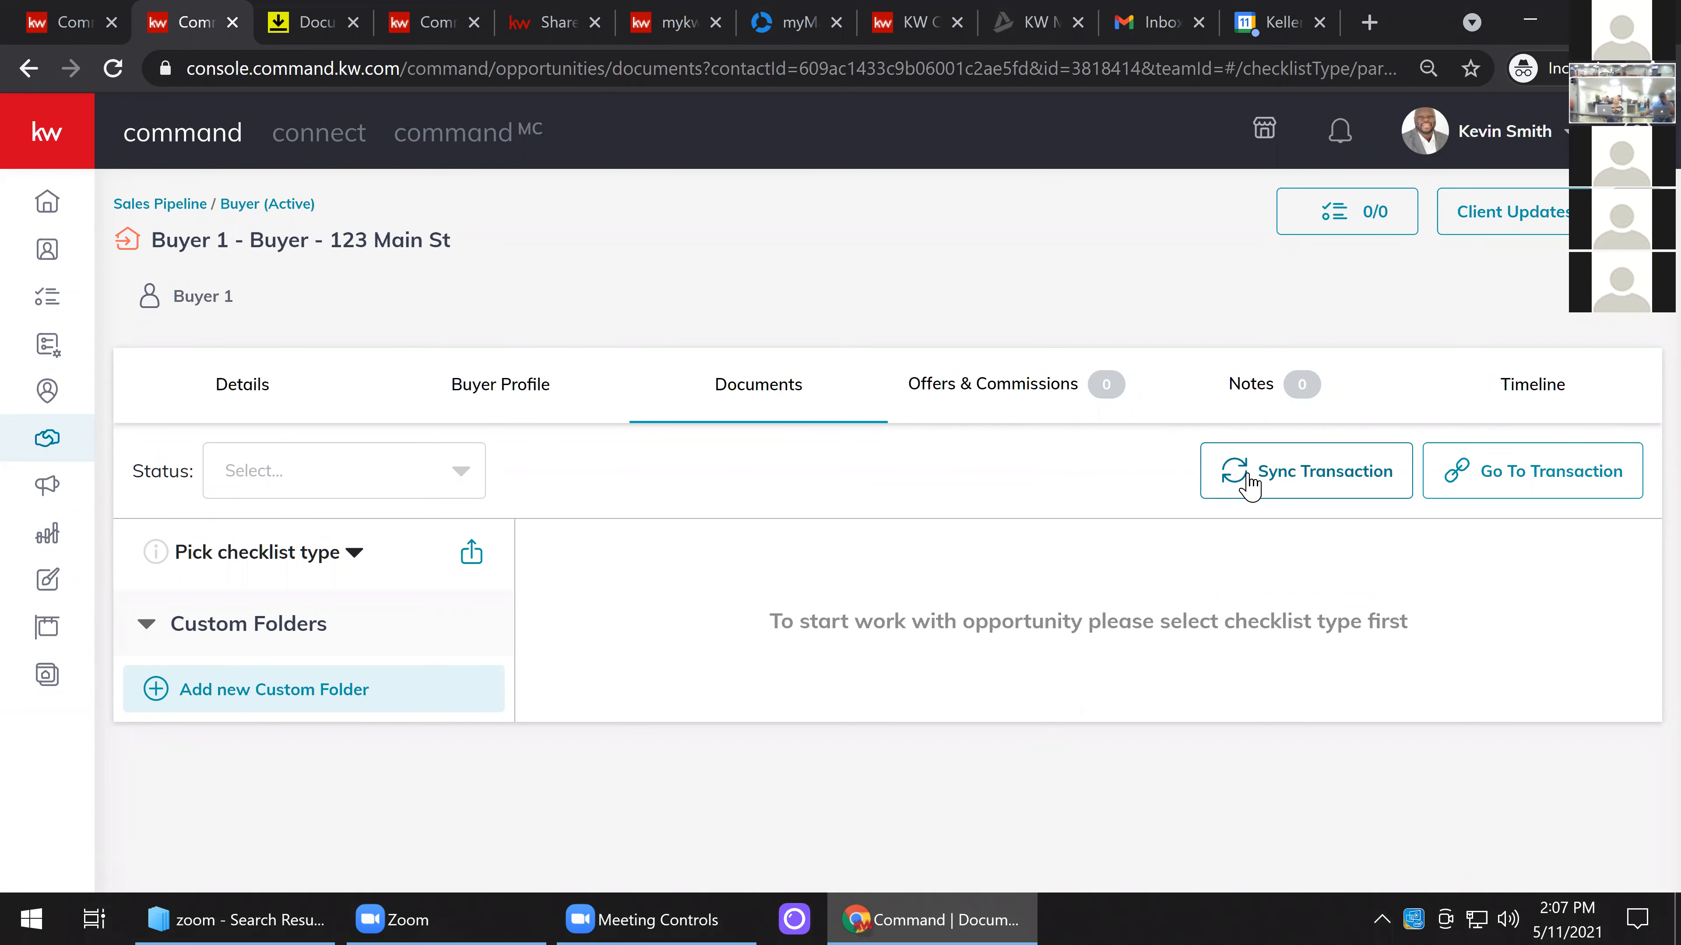
{"action": "left_click", "coordinate": [1287, 482]}
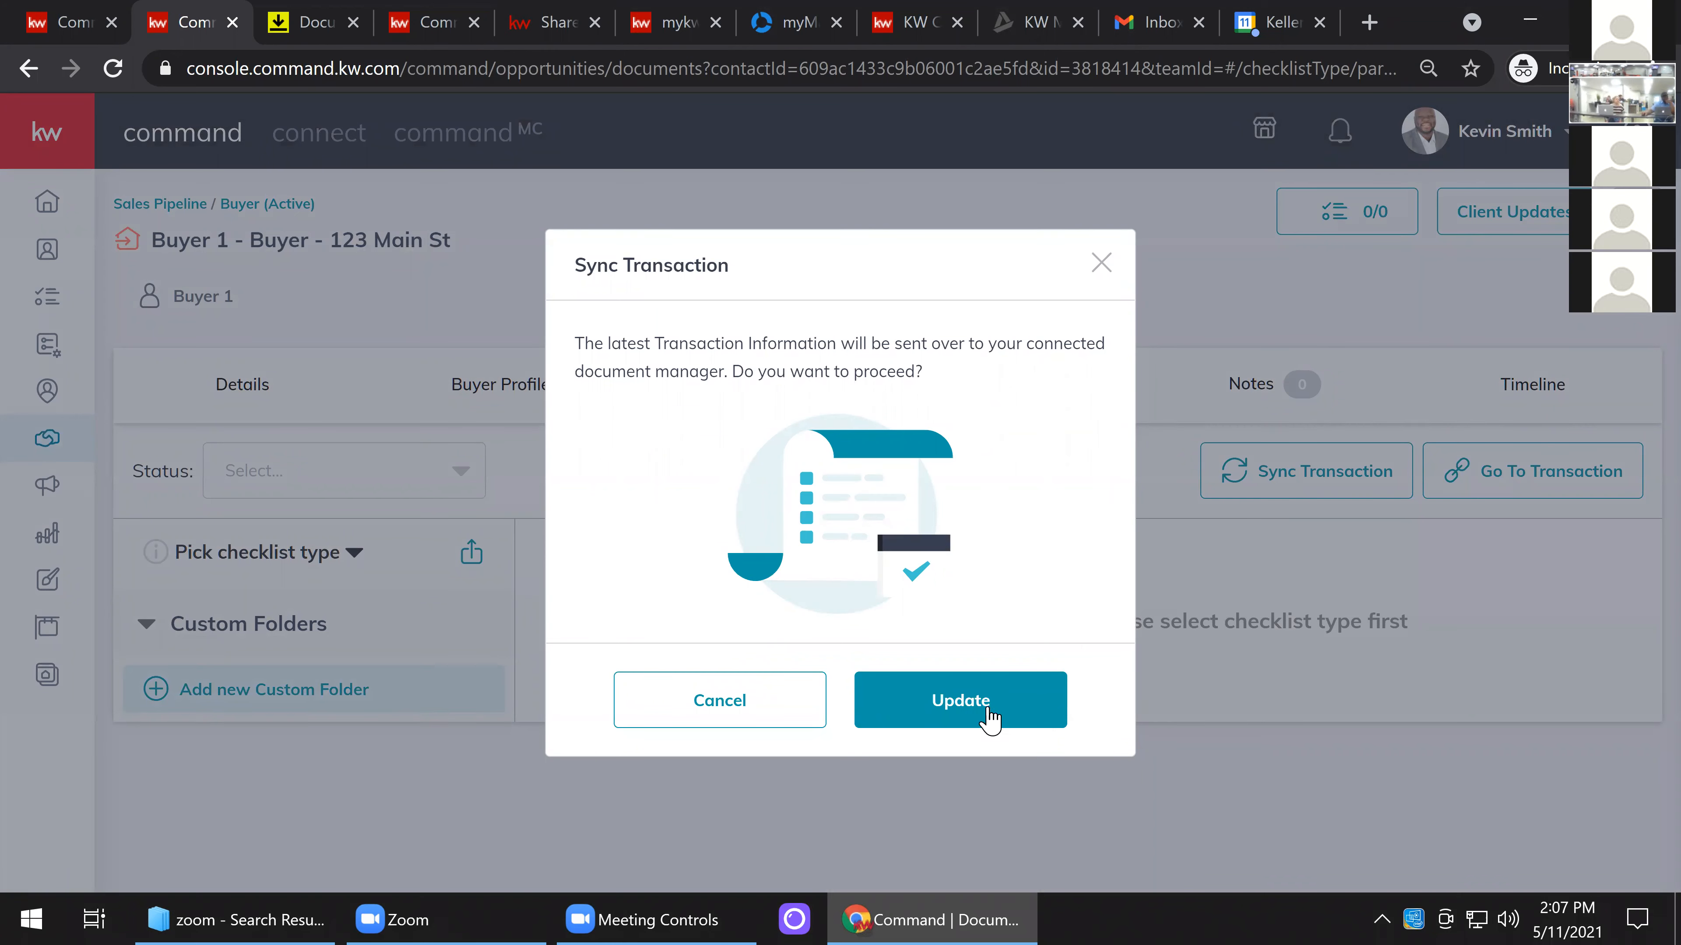
{"action": "left_click", "coordinate": [989, 708]}
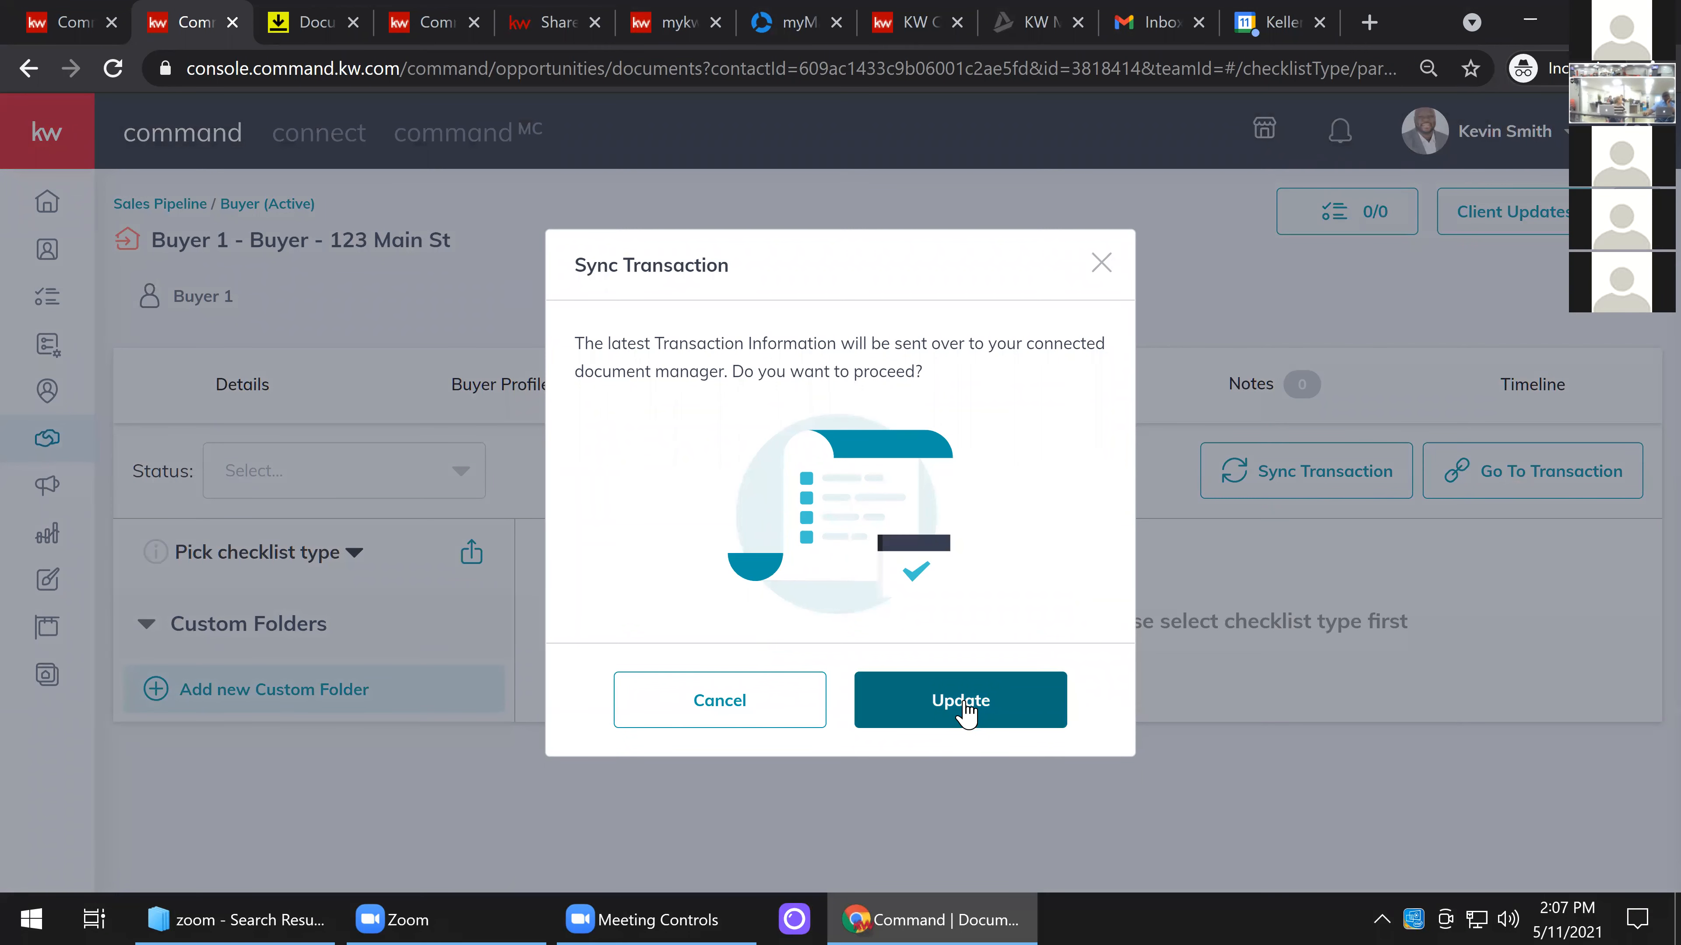
{"action": "left_click", "coordinate": [965, 708]}
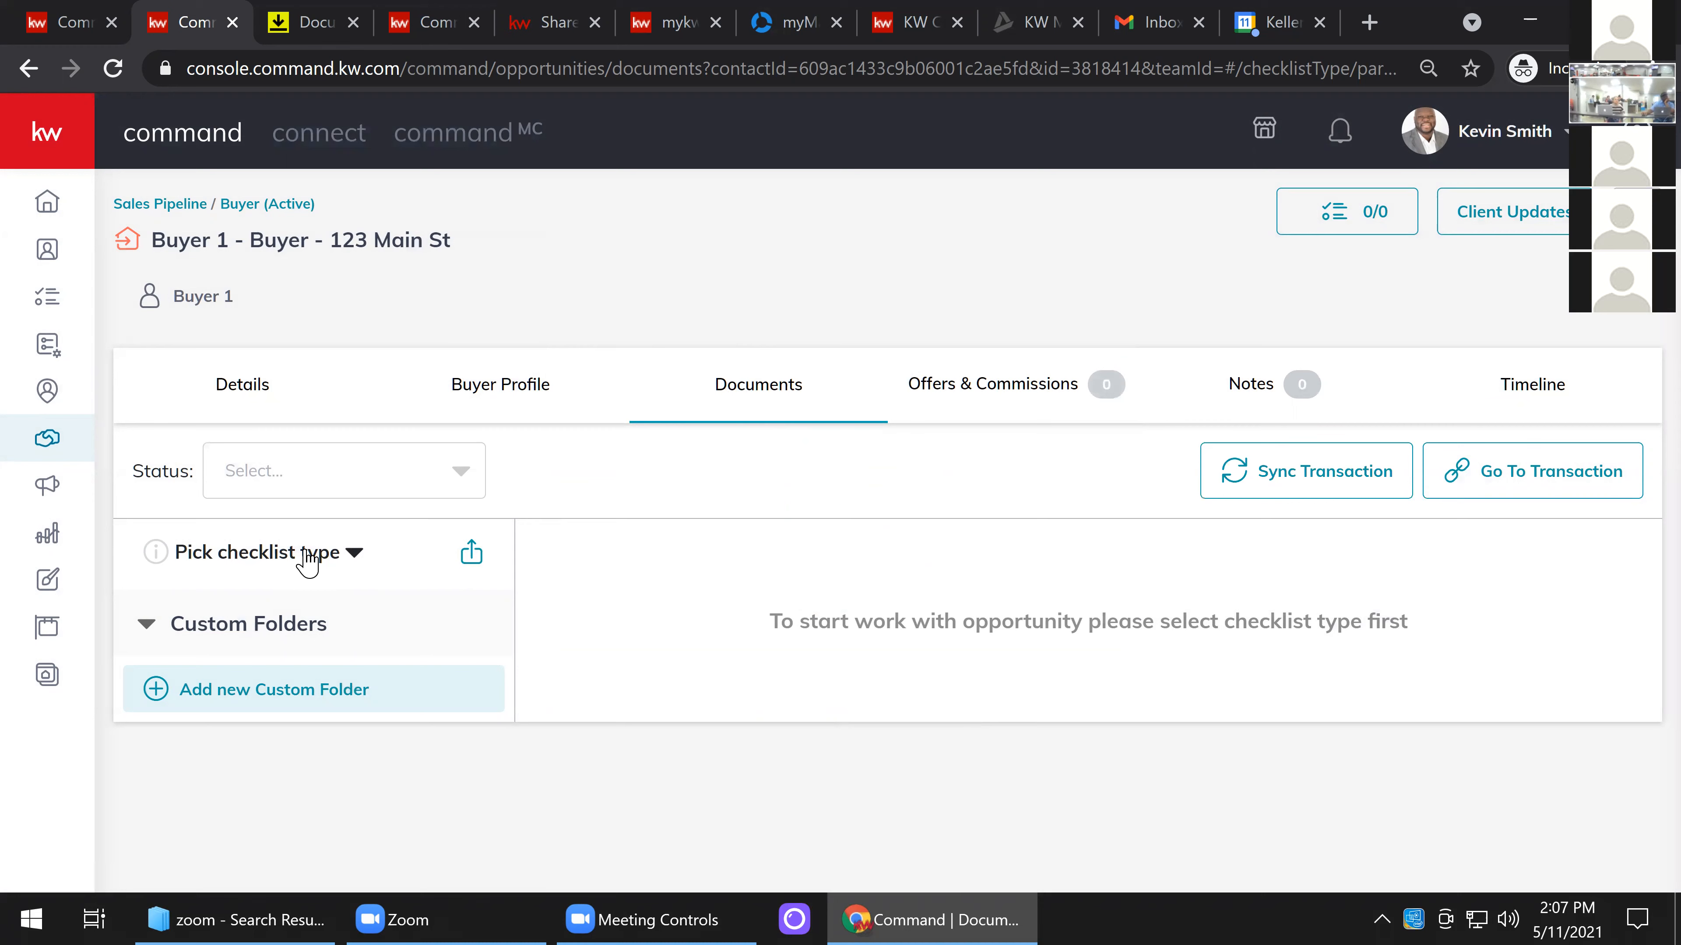
- Set the checklist type to Residential Purchase 1-4 Family and open the Under Contract folder
{"action": "left_click", "coordinate": [306, 561]}
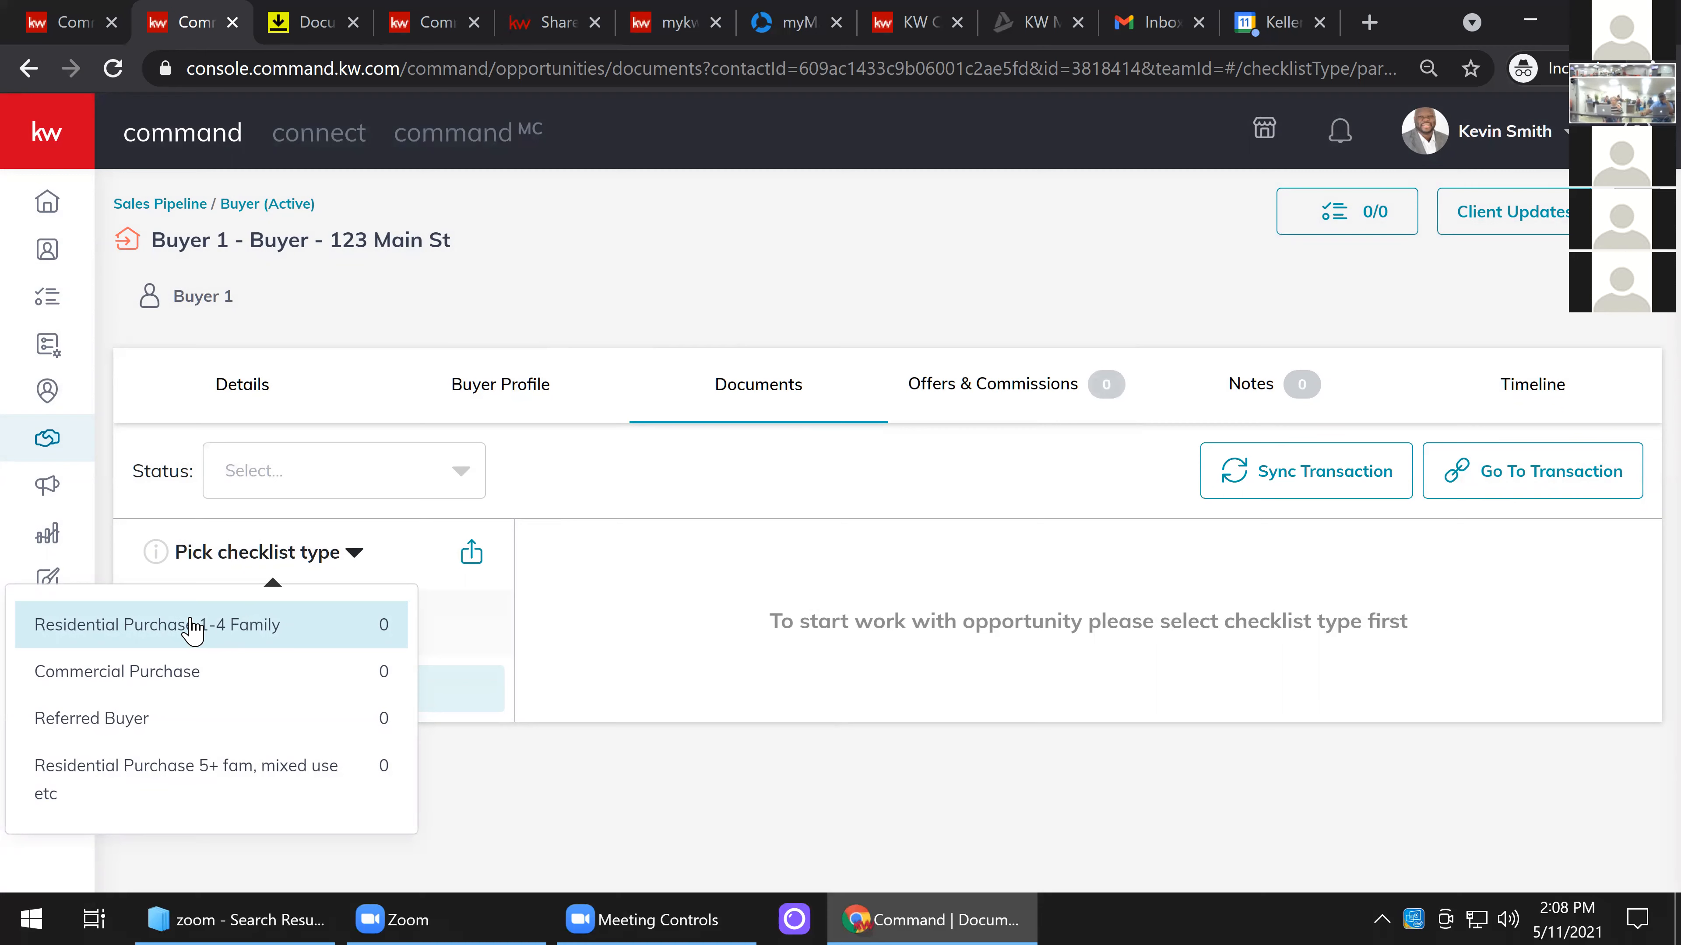
{"action": "left_click", "coordinate": [191, 629]}
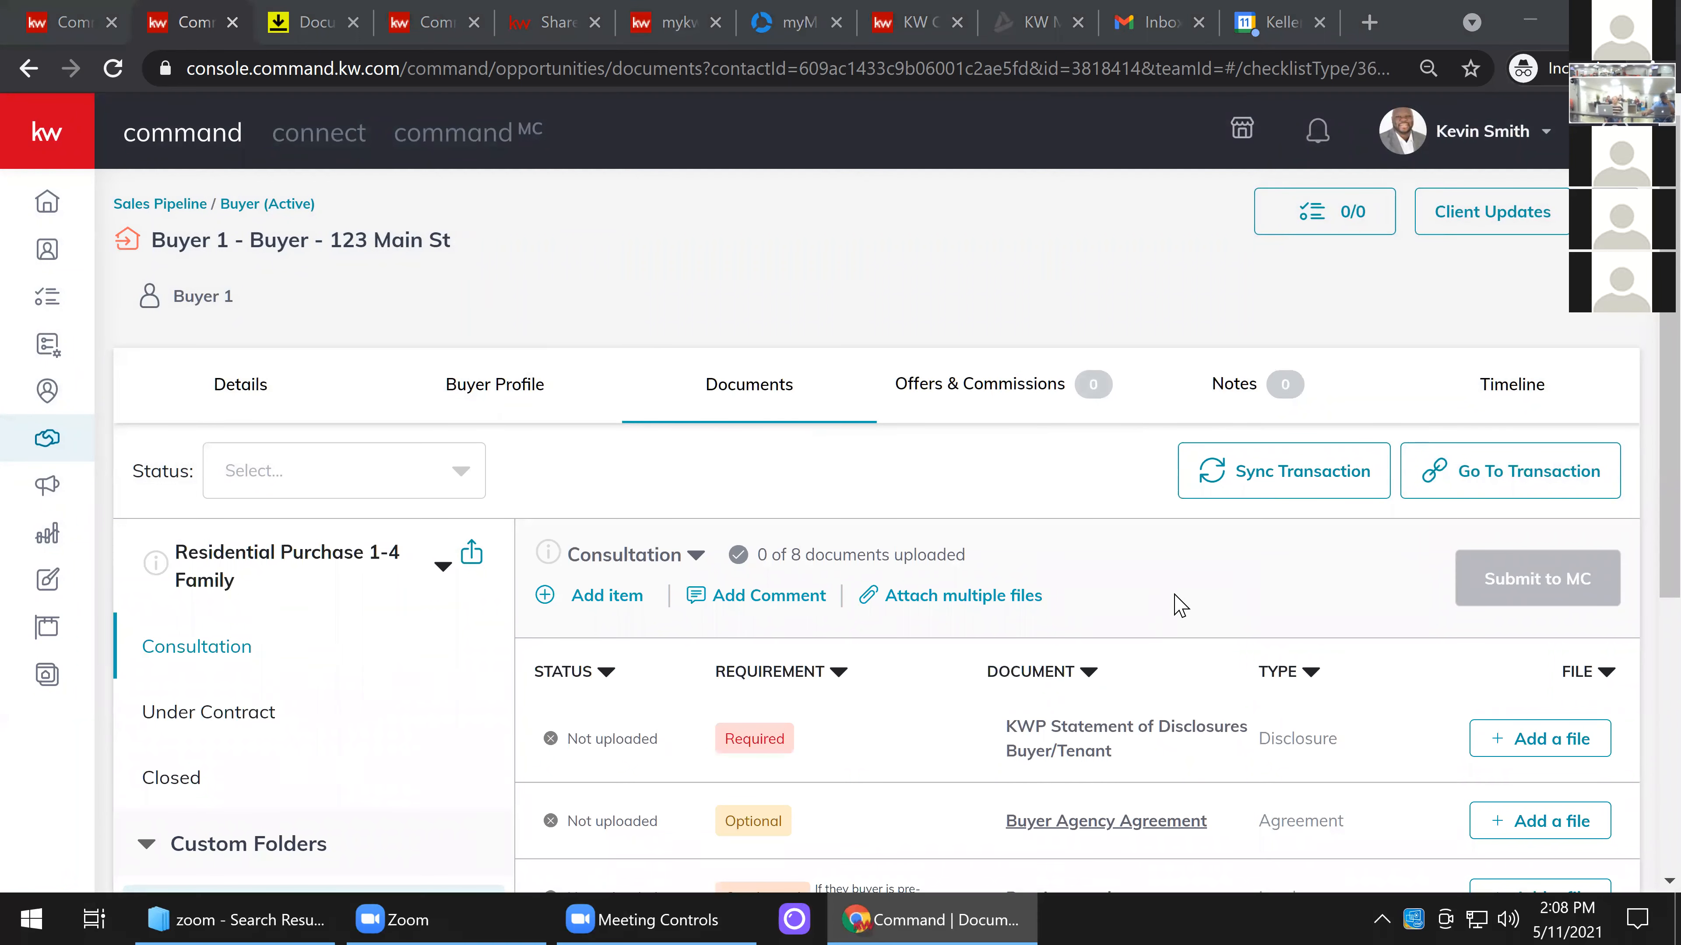
{"action": "scroll", "coordinate": [1178, 606], "scroll_direction": "down", "scroll_amount": 1}
{"action": "scroll", "coordinate": [1169, 603], "scroll_direction": "down", "scroll_amount": 1}
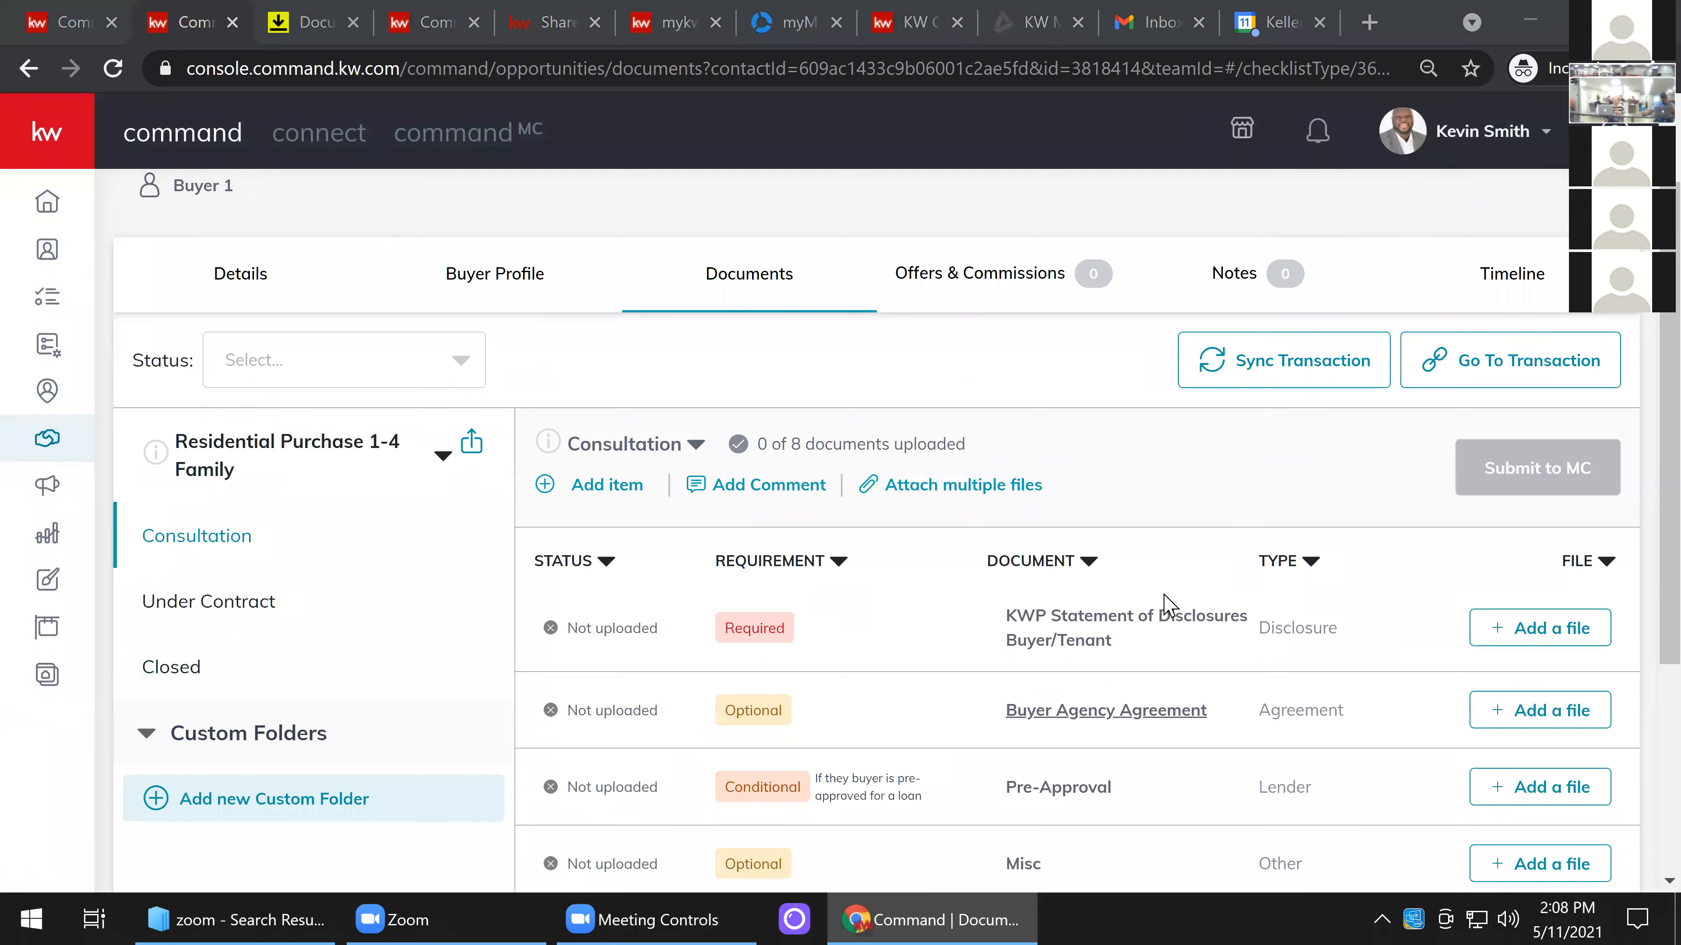
{"action": "scroll", "coordinate": [1166, 604], "scroll_direction": "down", "scroll_amount": 1}
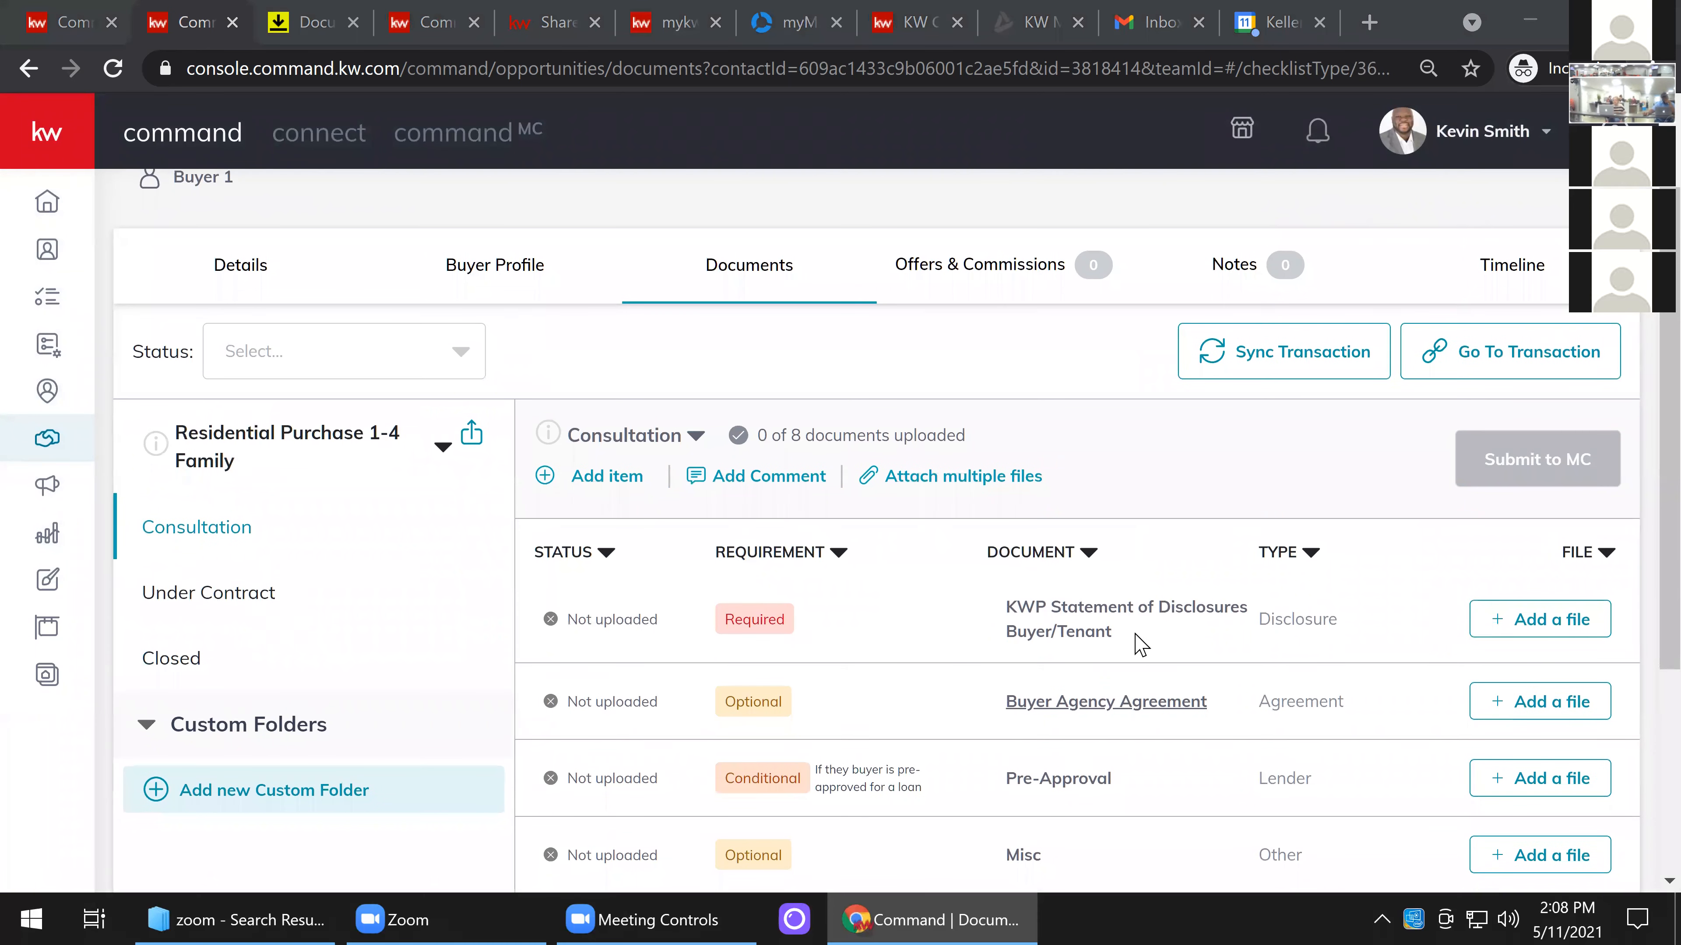
{"action": "scroll", "coordinate": [1135, 659], "scroll_direction": "down", "scroll_amount": 1}
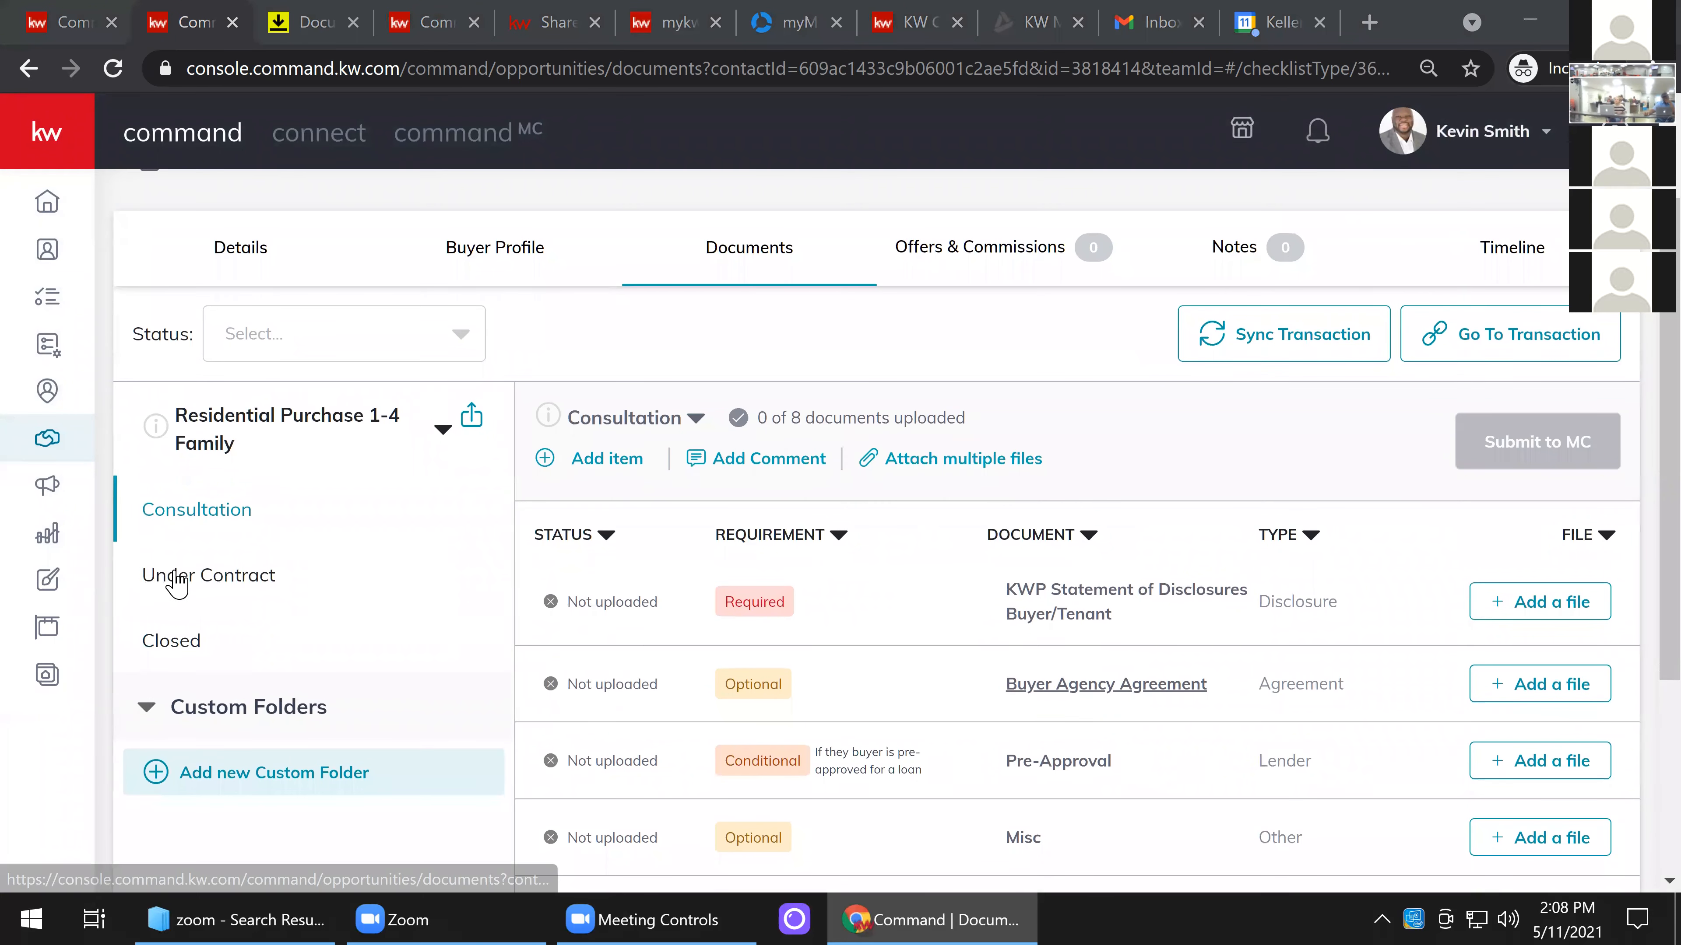
{"action": "left_click", "coordinate": [174, 581]}
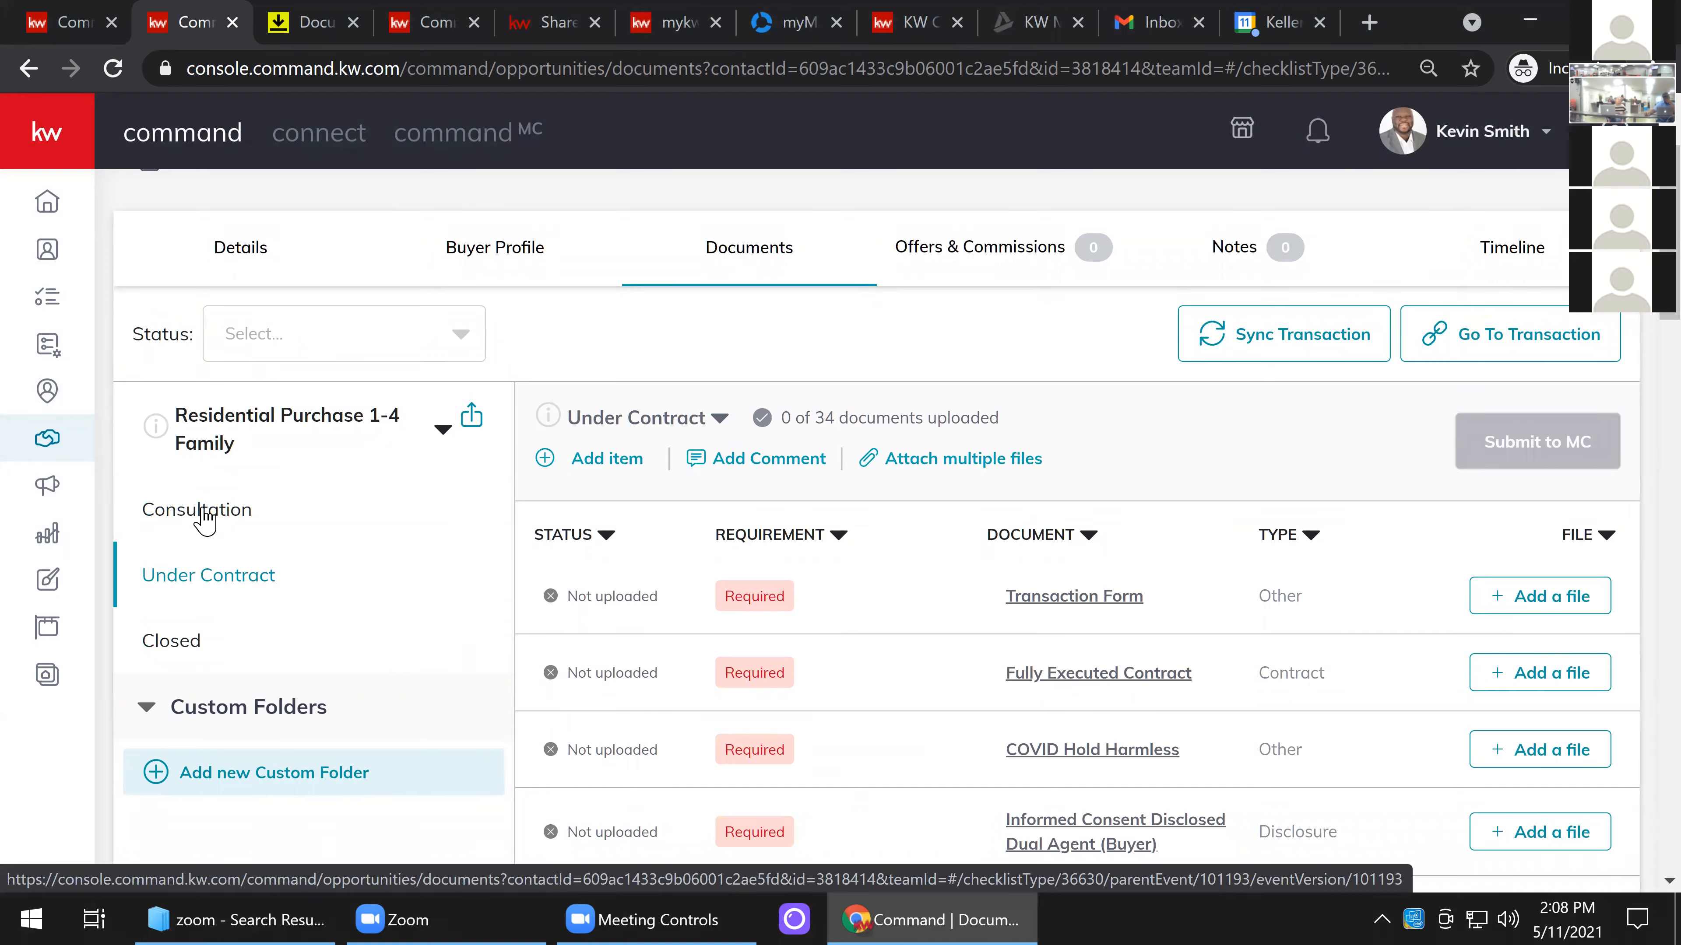
- Look through the Consultation folder's checklist documents
{"action": "left_click", "coordinate": [206, 522]}
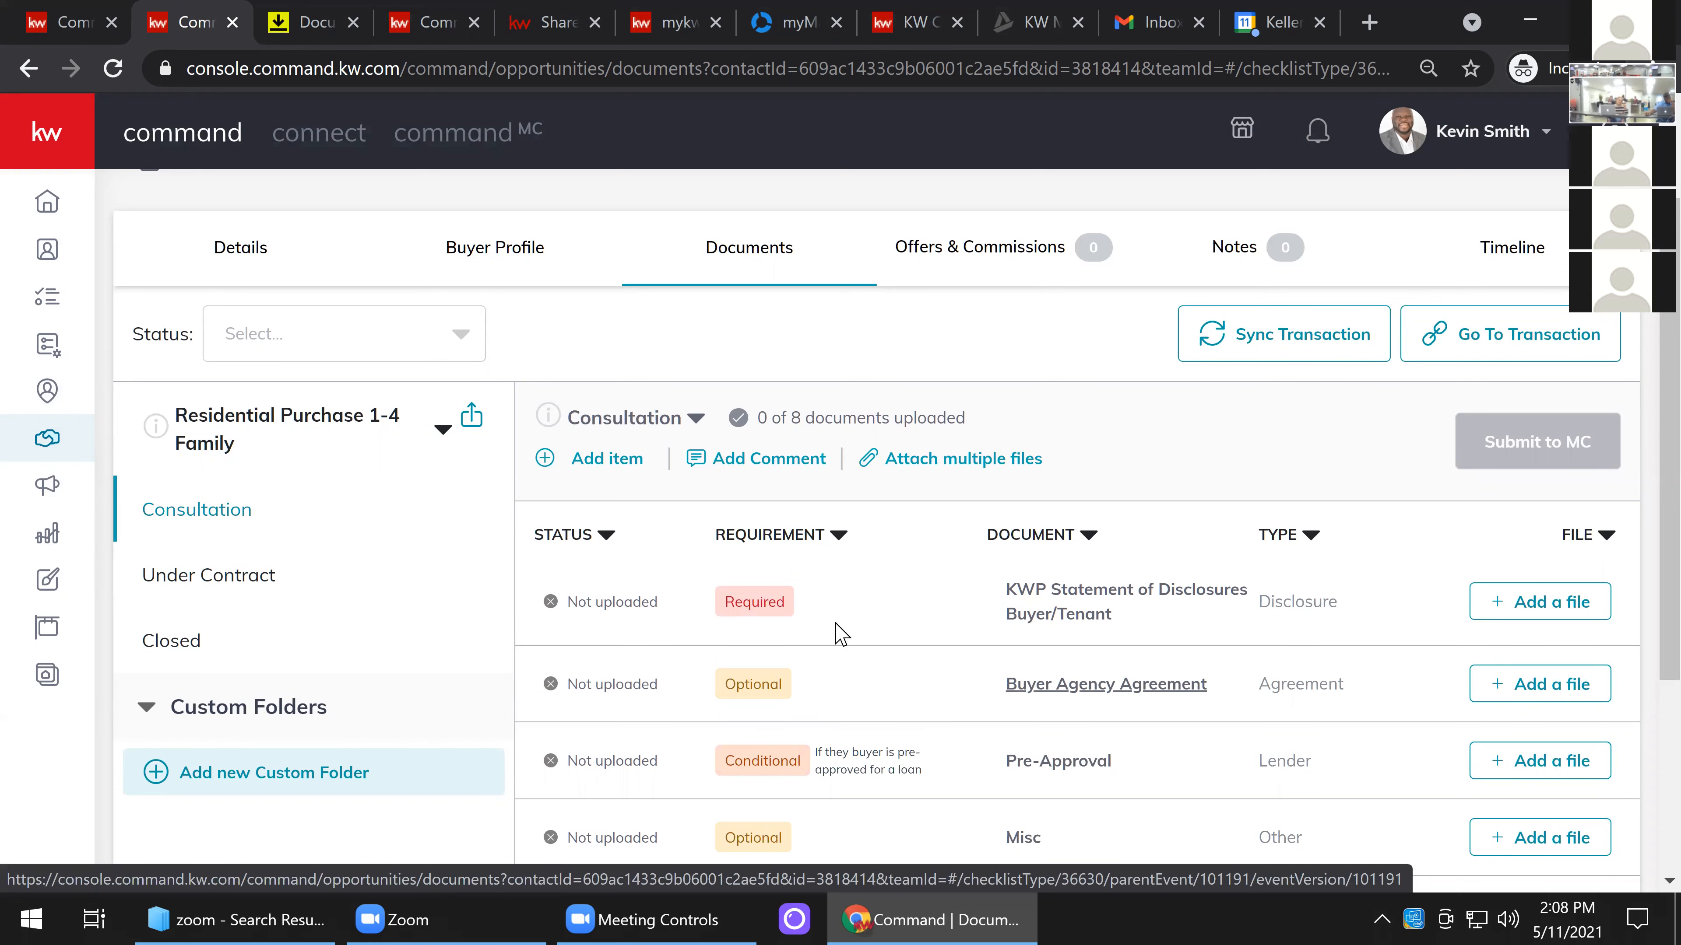
{"action": "scroll", "coordinate": [878, 626], "scroll_direction": "down", "scroll_amount": 1}
{"action": "scroll", "coordinate": [569, 504], "scroll_direction": "down", "scroll_amount": 1}
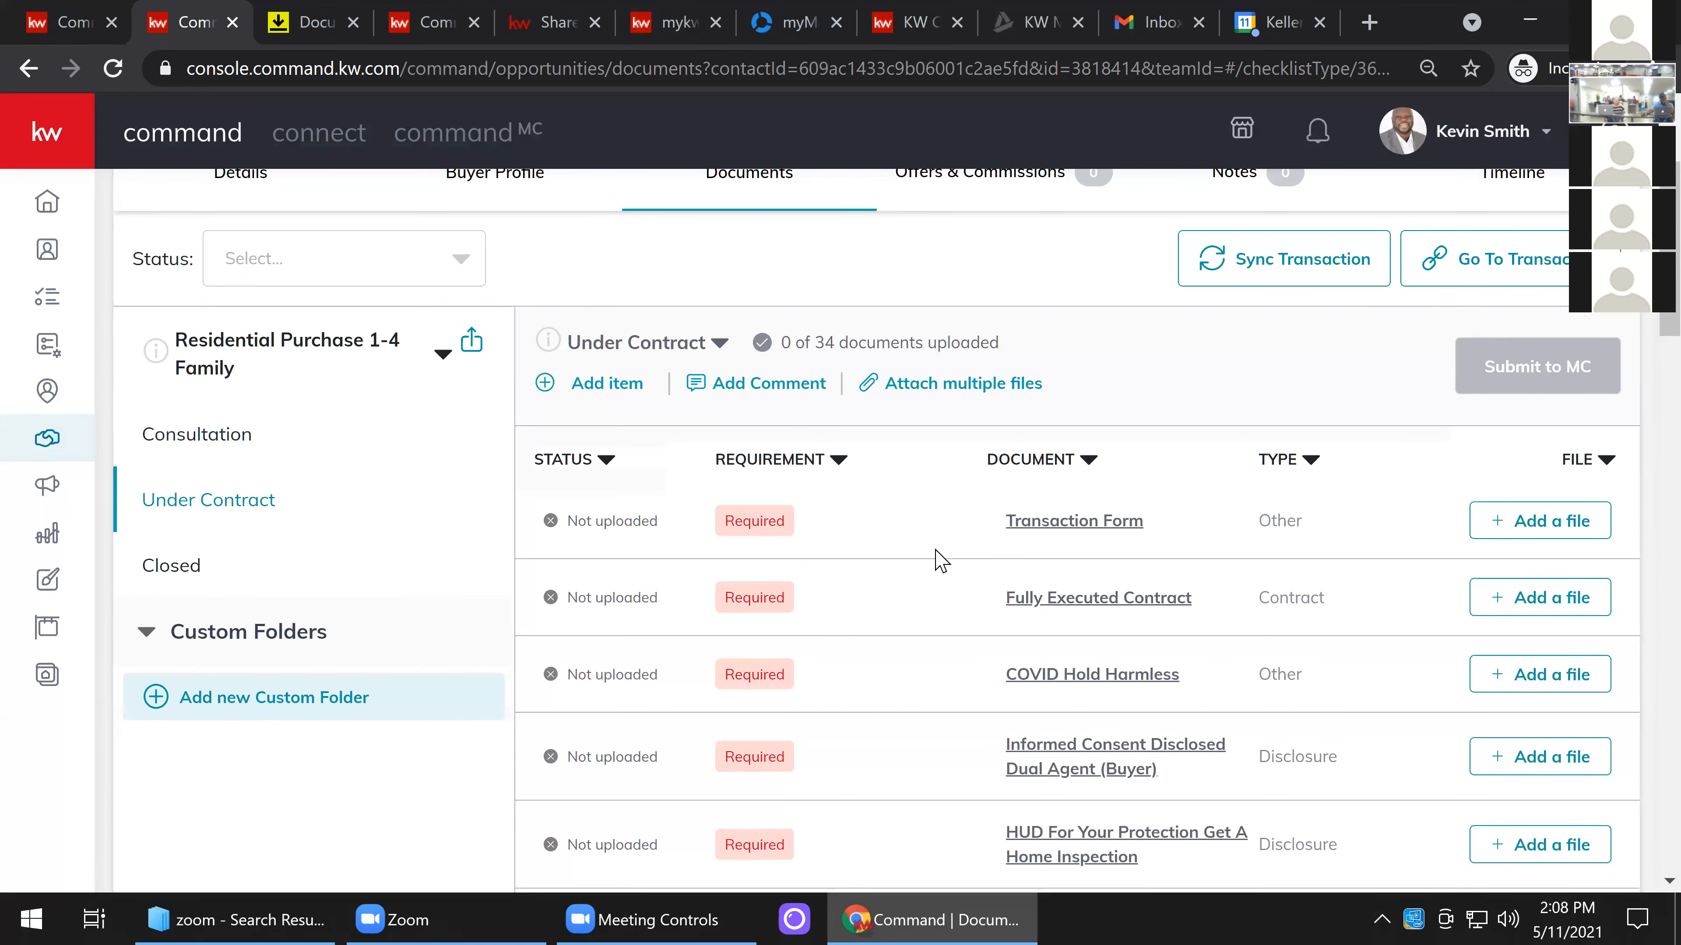
{"action": "scroll", "coordinate": [939, 559], "scroll_direction": "down", "scroll_amount": 3}
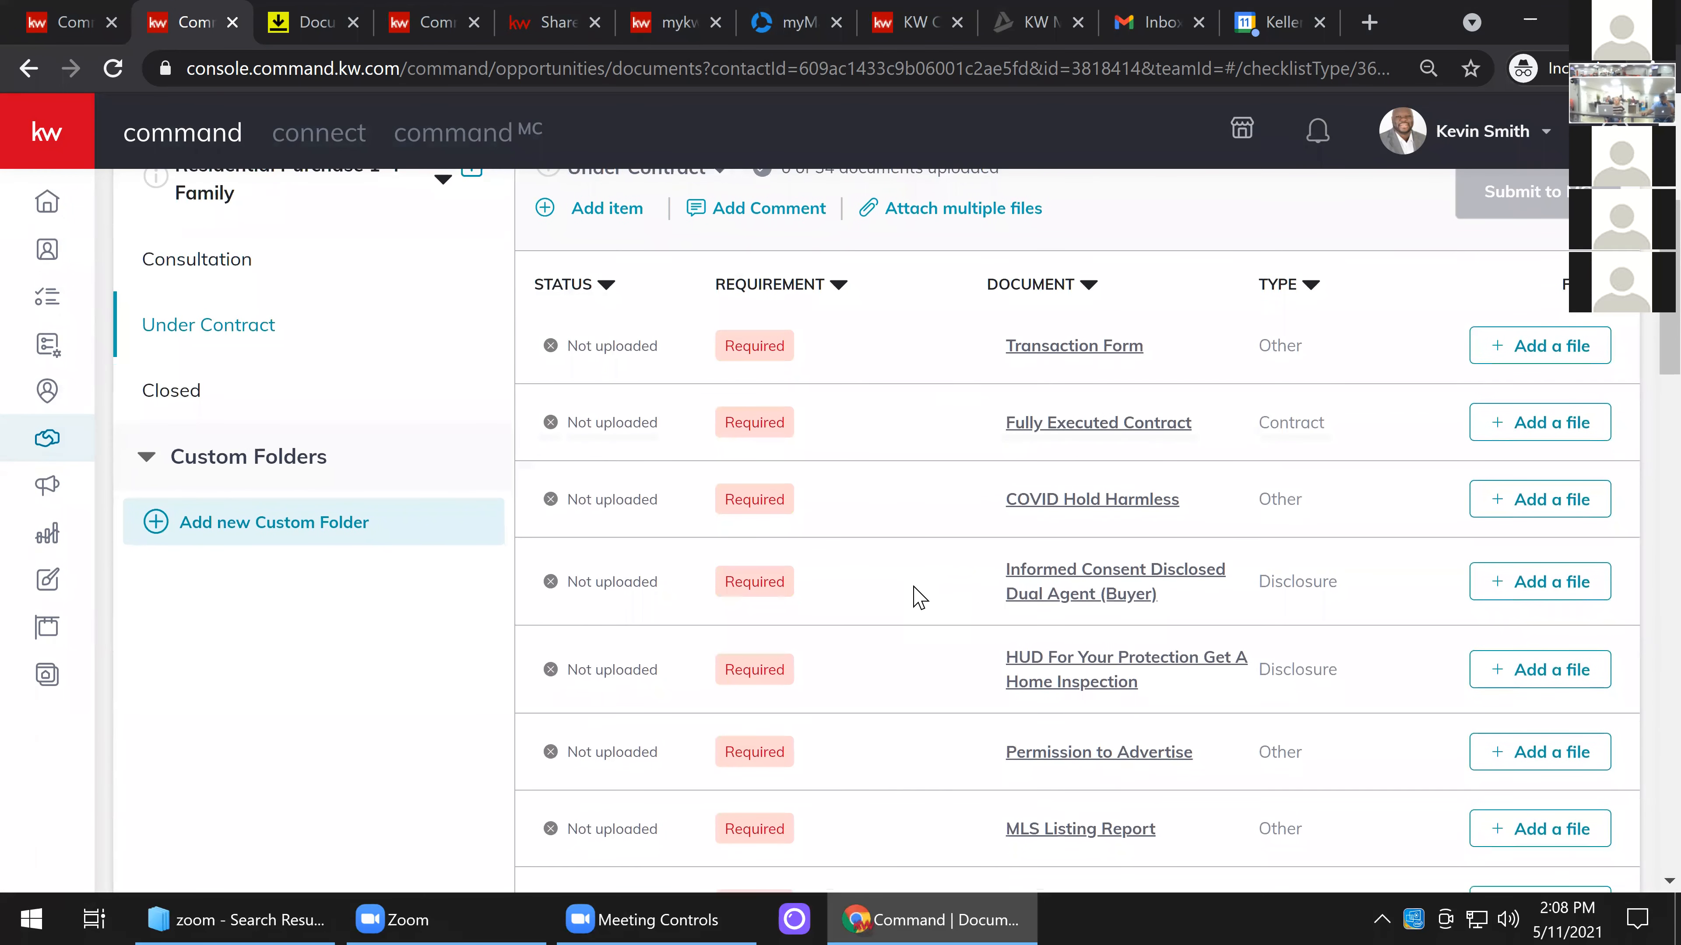
{"action": "scroll", "coordinate": [918, 598], "scroll_direction": "down", "scroll_amount": 2}
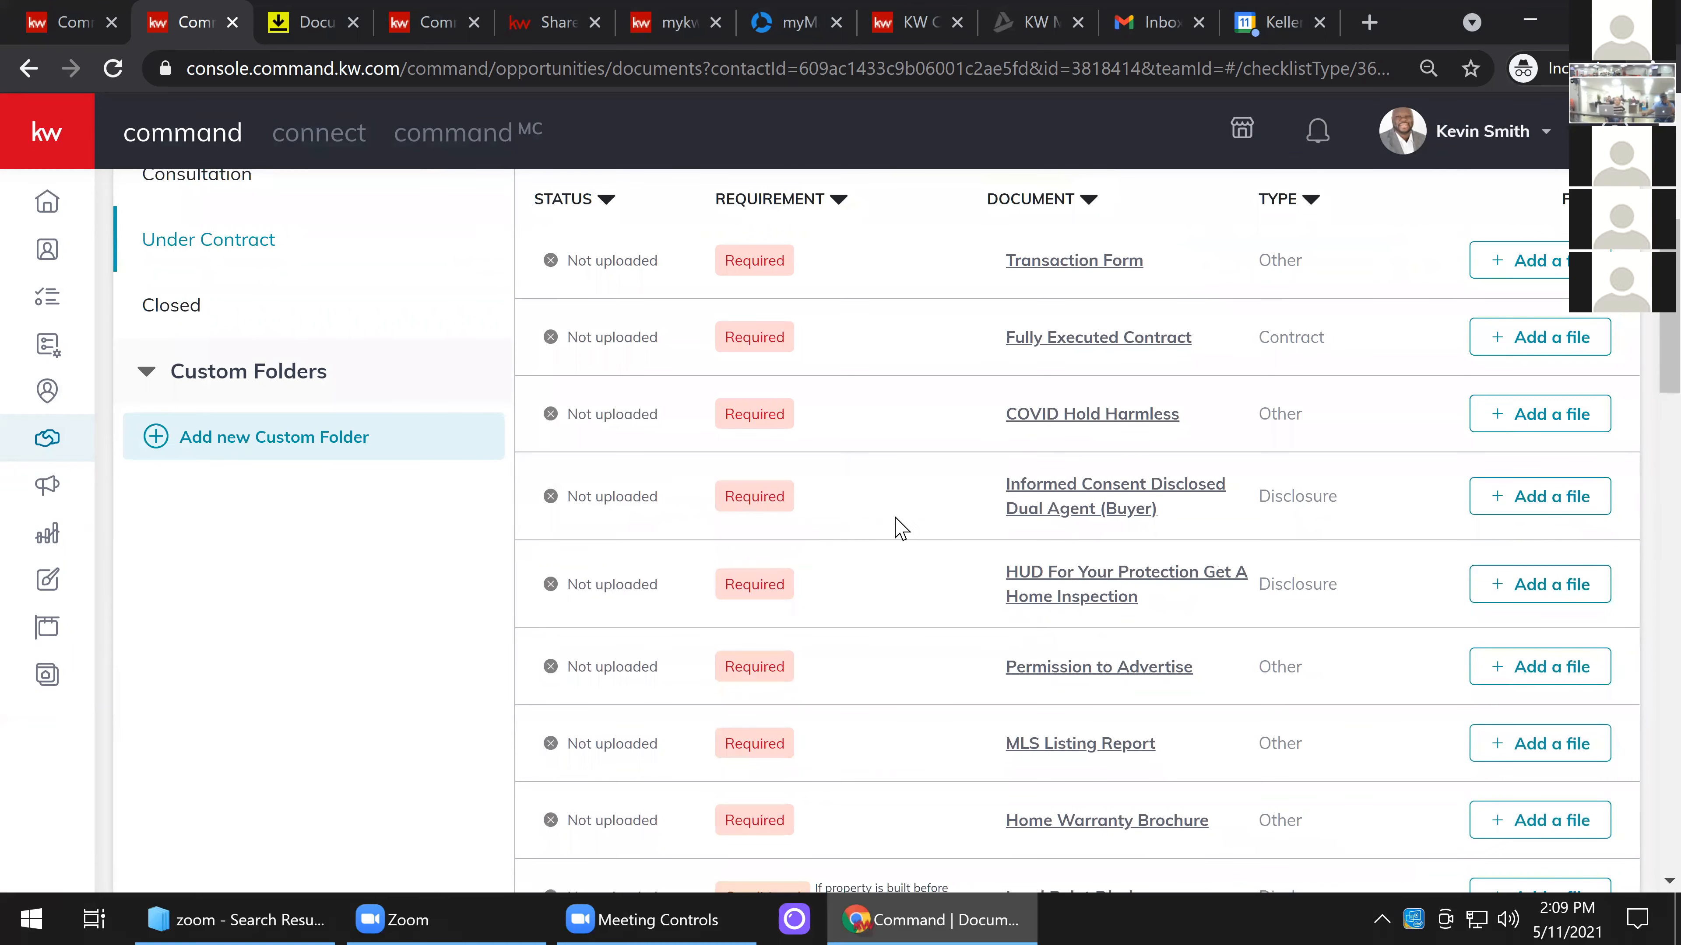
{"action": "scroll", "coordinate": [900, 528], "scroll_direction": "up", "scroll_amount": 8}
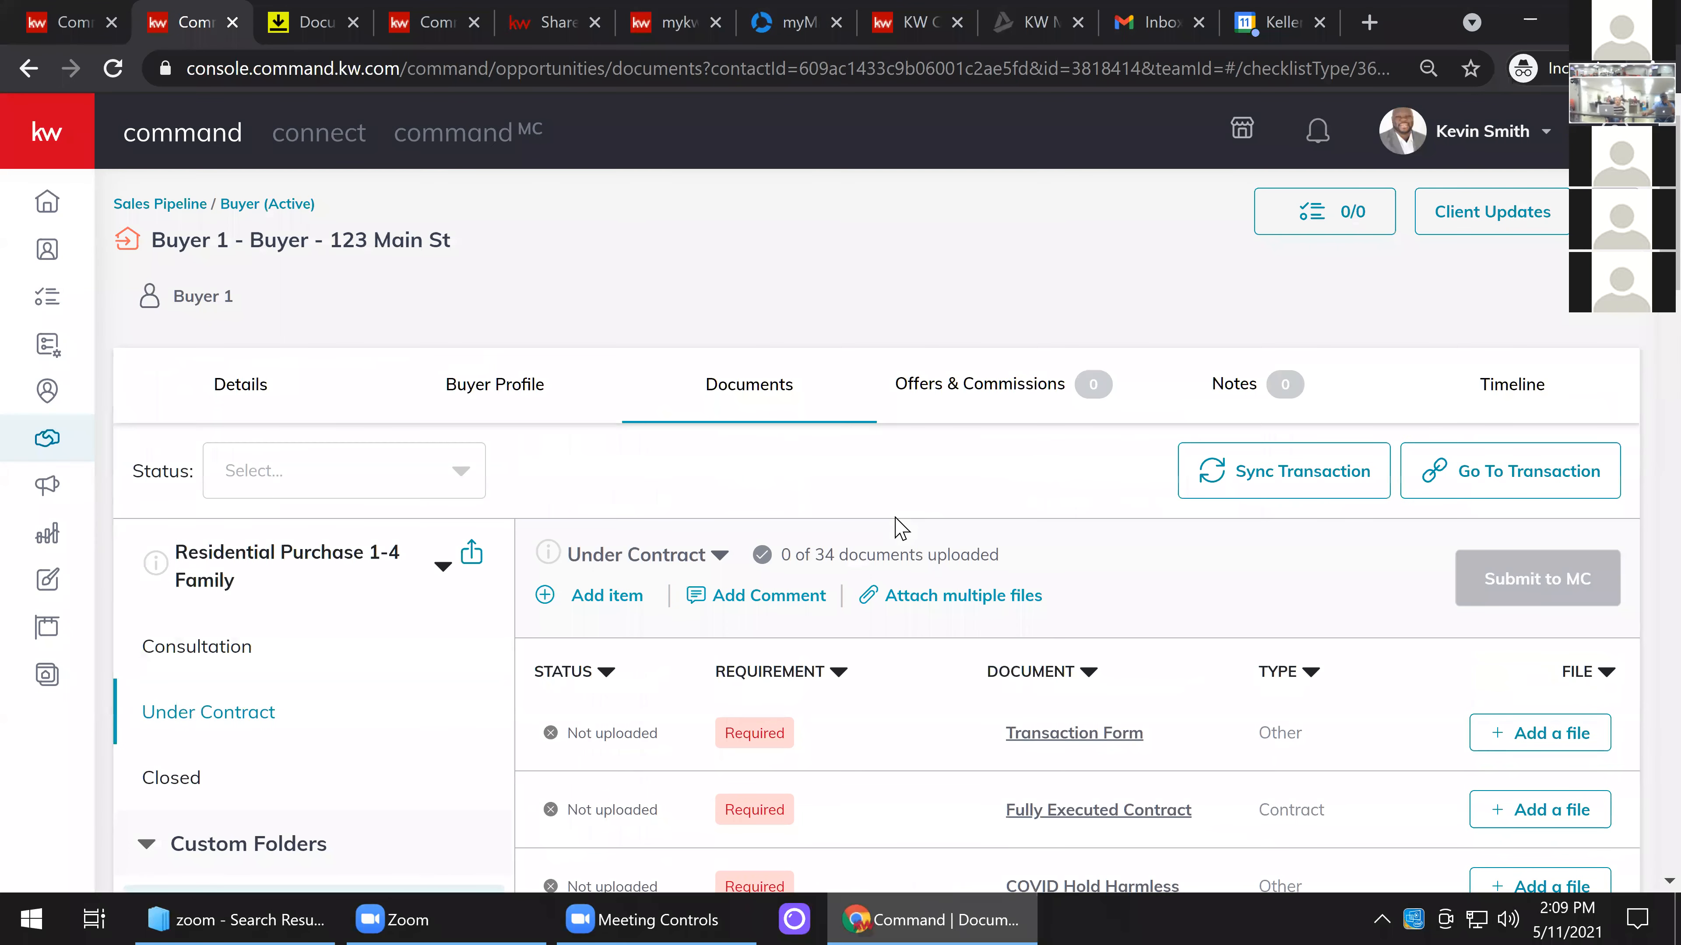
{"action": "scroll", "coordinate": [895, 520], "scroll_direction": "down", "scroll_amount": 1}
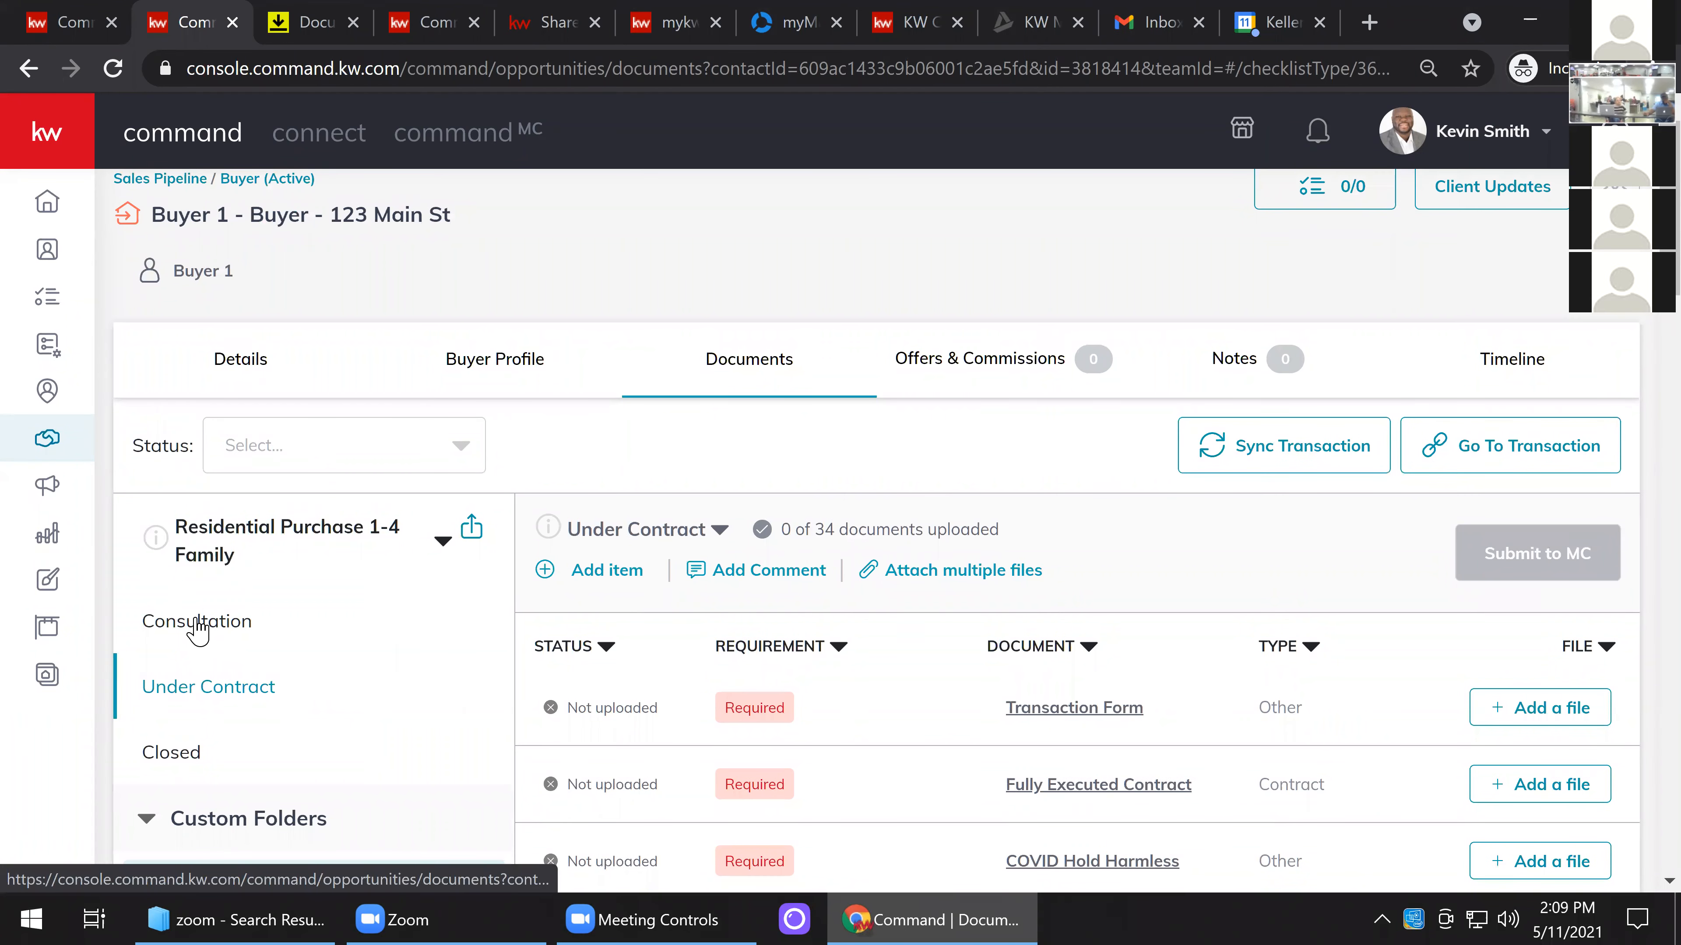
{"action": "scroll", "coordinate": [890, 703], "scroll_direction": "down", "scroll_amount": 1}
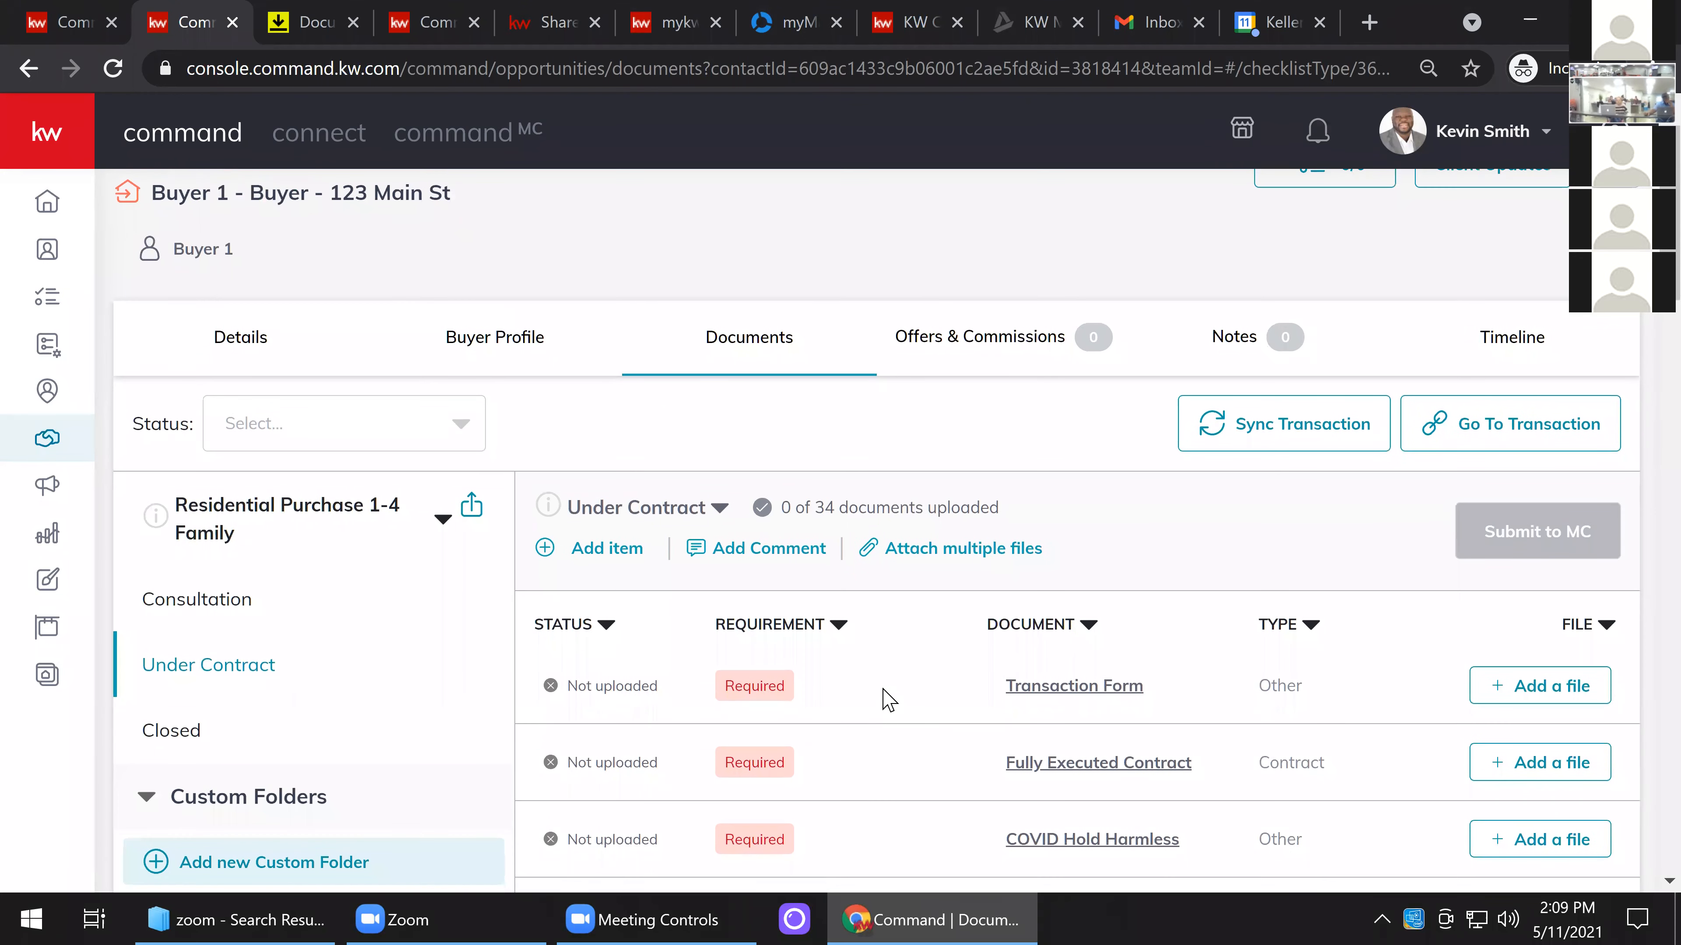
{"action": "scroll", "coordinate": [889, 700], "scroll_direction": "down", "scroll_amount": 1}
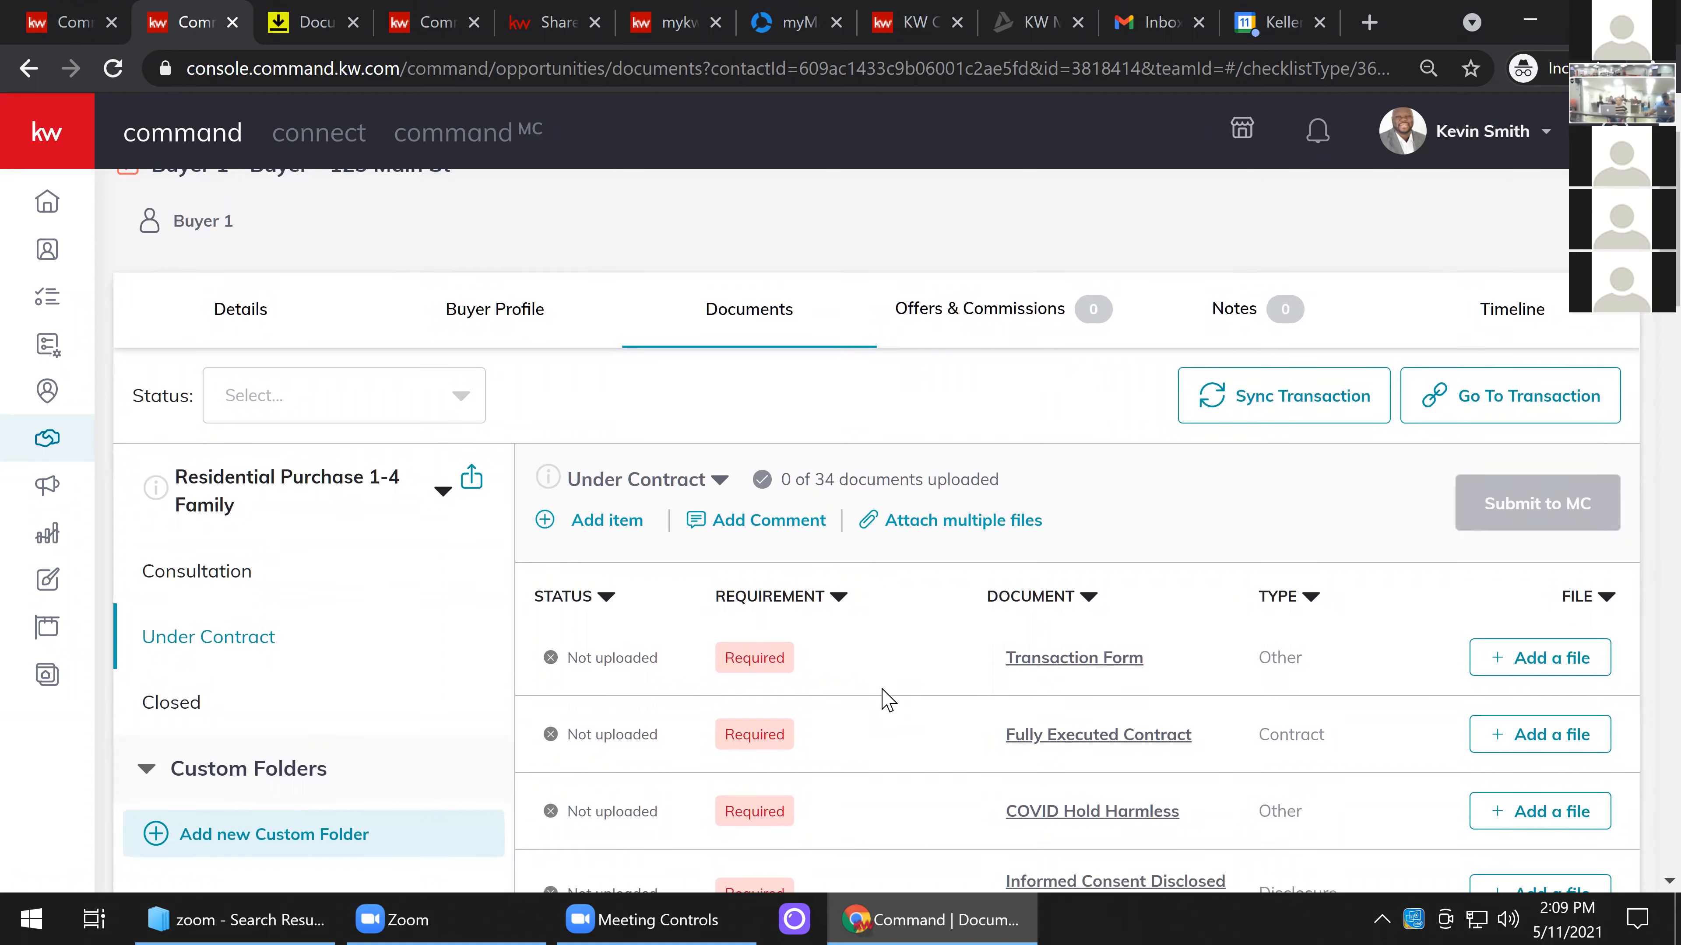
{"action": "scroll", "coordinate": [887, 700], "scroll_direction": "down", "scroll_amount": 1}
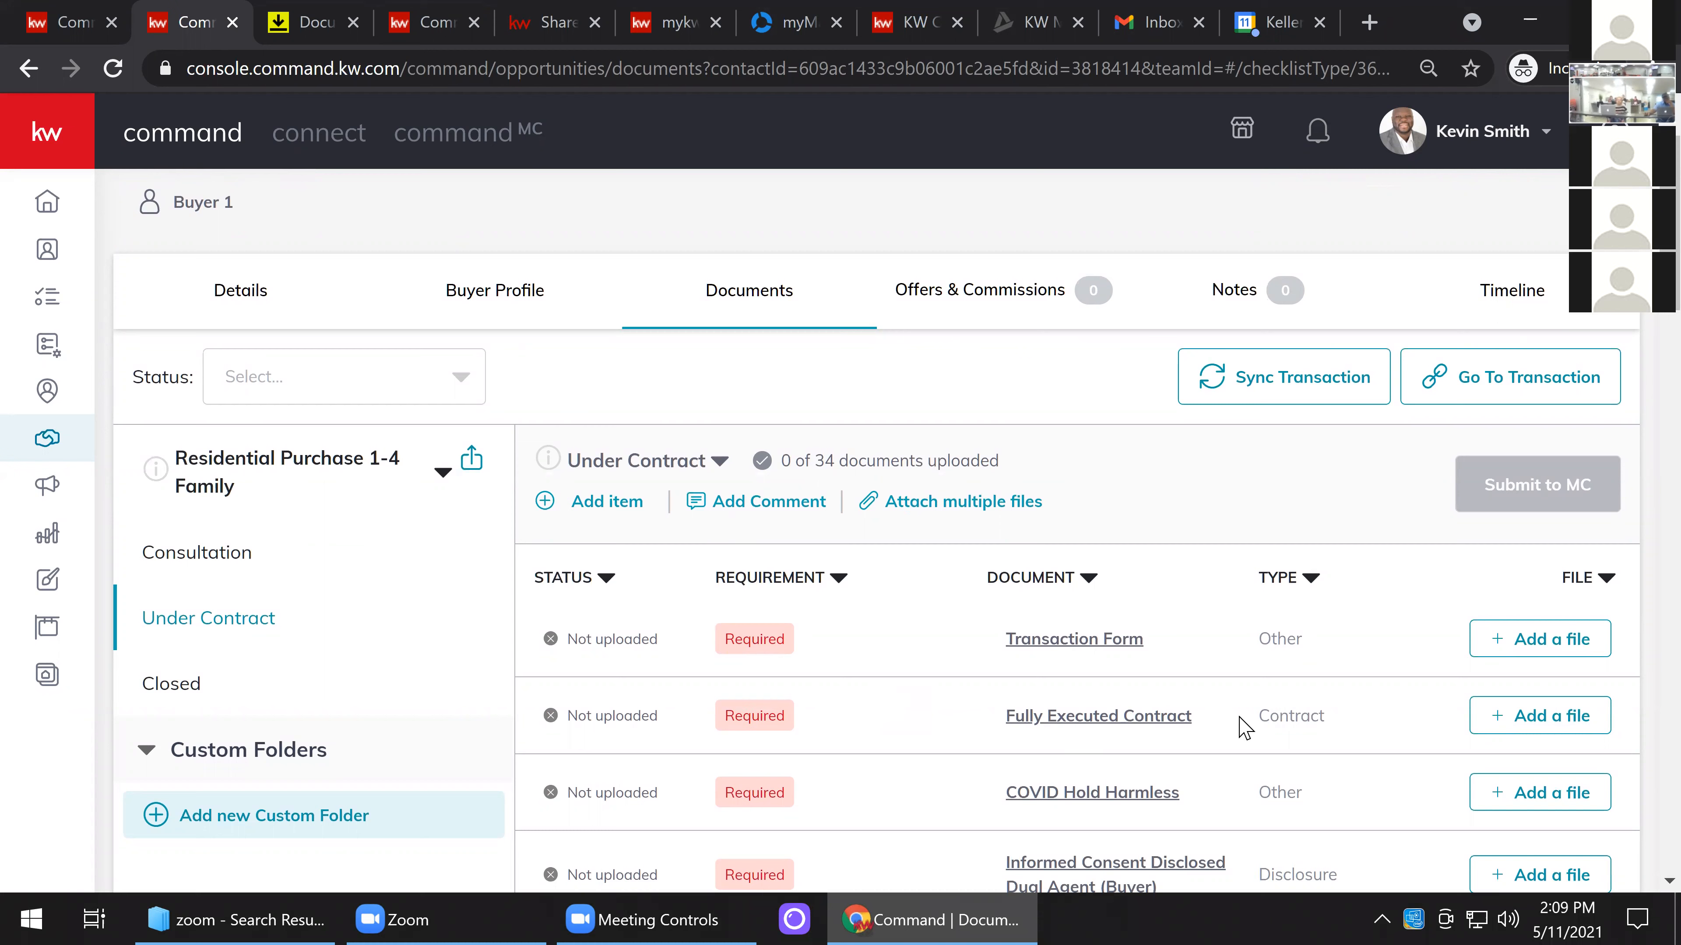
- Assign 'GSMLS - Addendum To Listing Agreement - Signed.pdf' from DocuSign Signed Docs to Fully Executed Contract
{"action": "left_click", "coordinate": [1547, 718]}
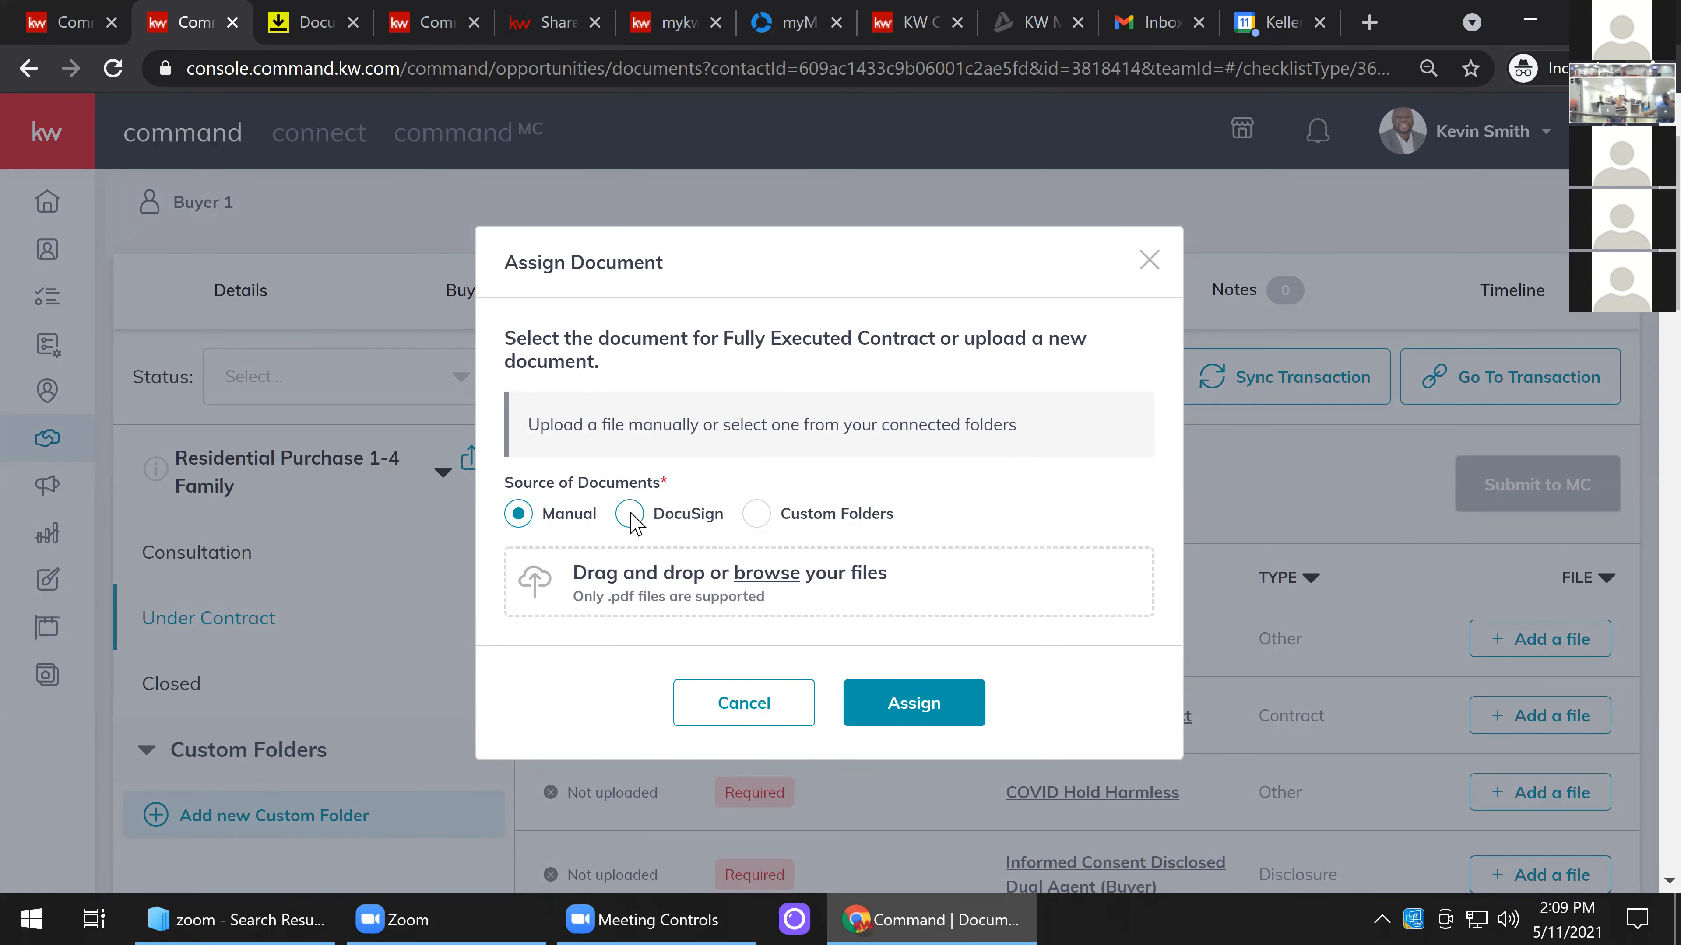
{"action": "left_click", "coordinate": [630, 514]}
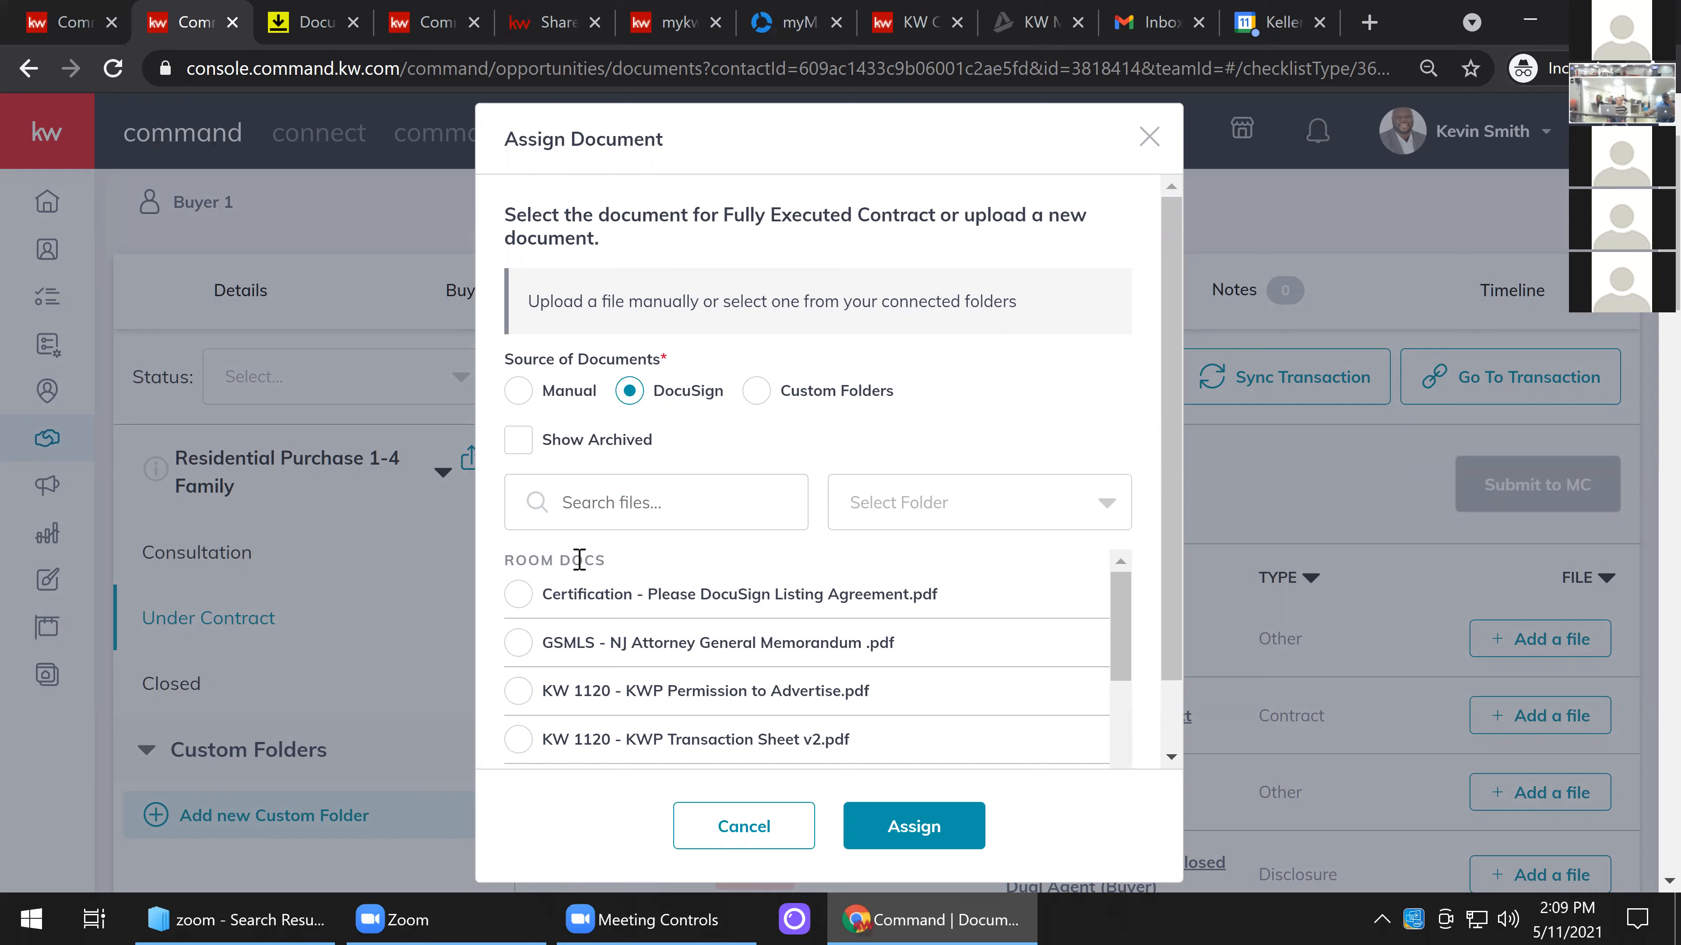
{"action": "scroll", "coordinate": [657, 622], "scroll_direction": "down", "scroll_amount": 4}
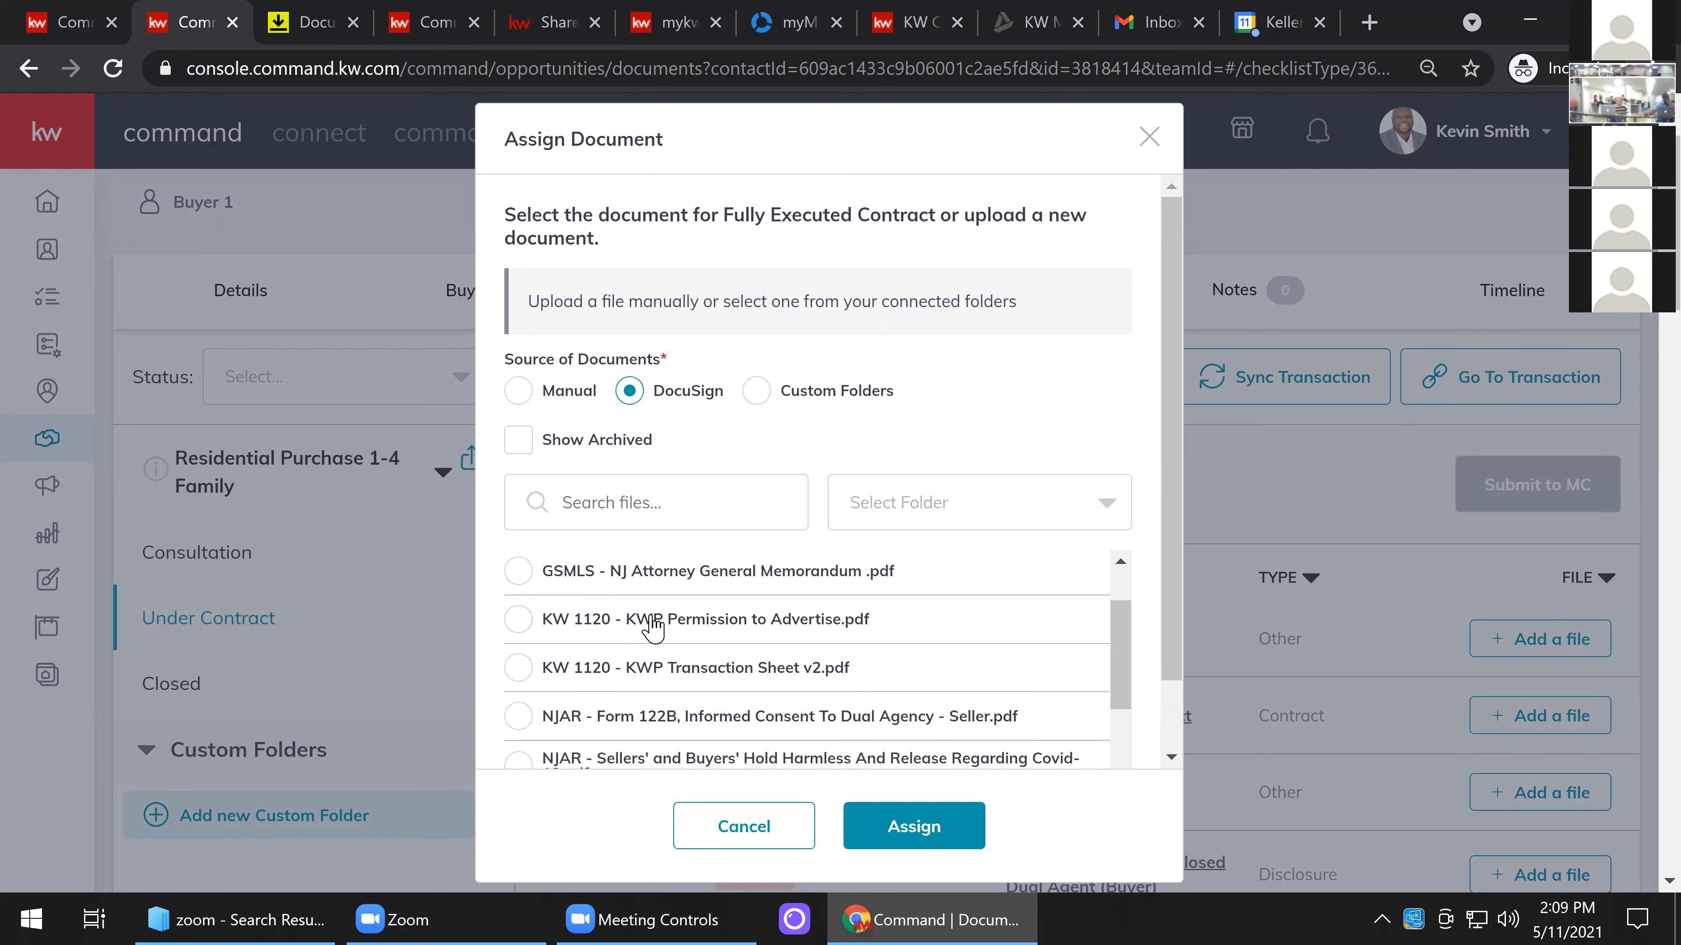
{"action": "scroll", "coordinate": [652, 626], "scroll_direction": "down", "scroll_amount": 3}
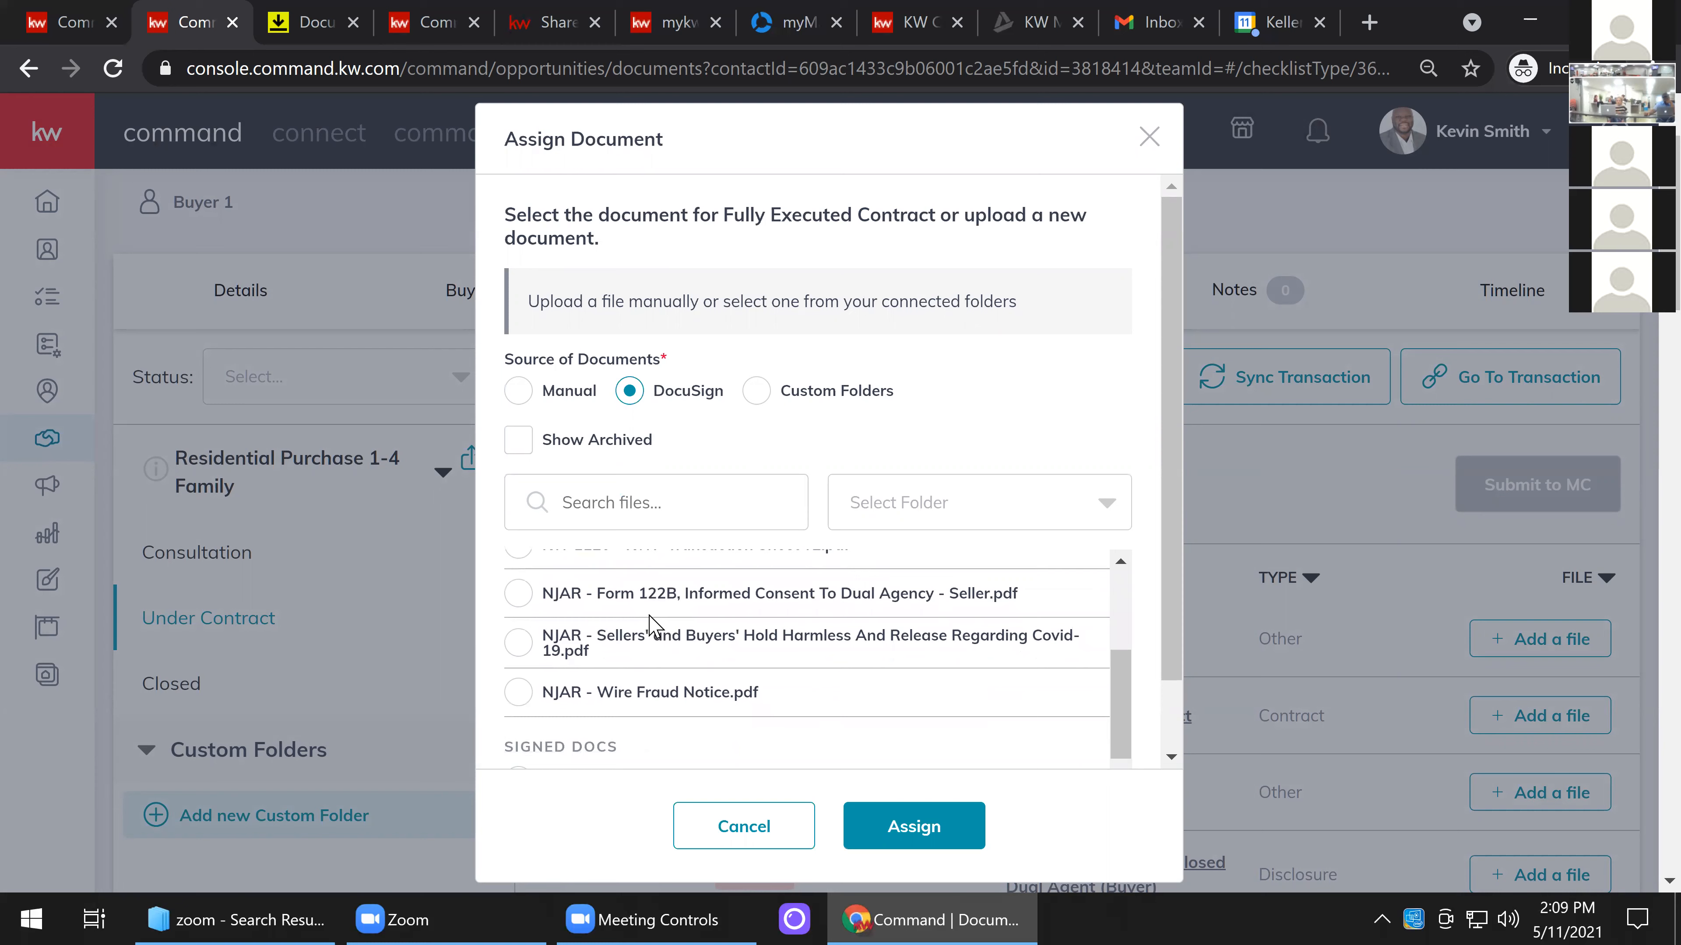
{"action": "scroll", "coordinate": [652, 625], "scroll_direction": "down", "scroll_amount": 3}
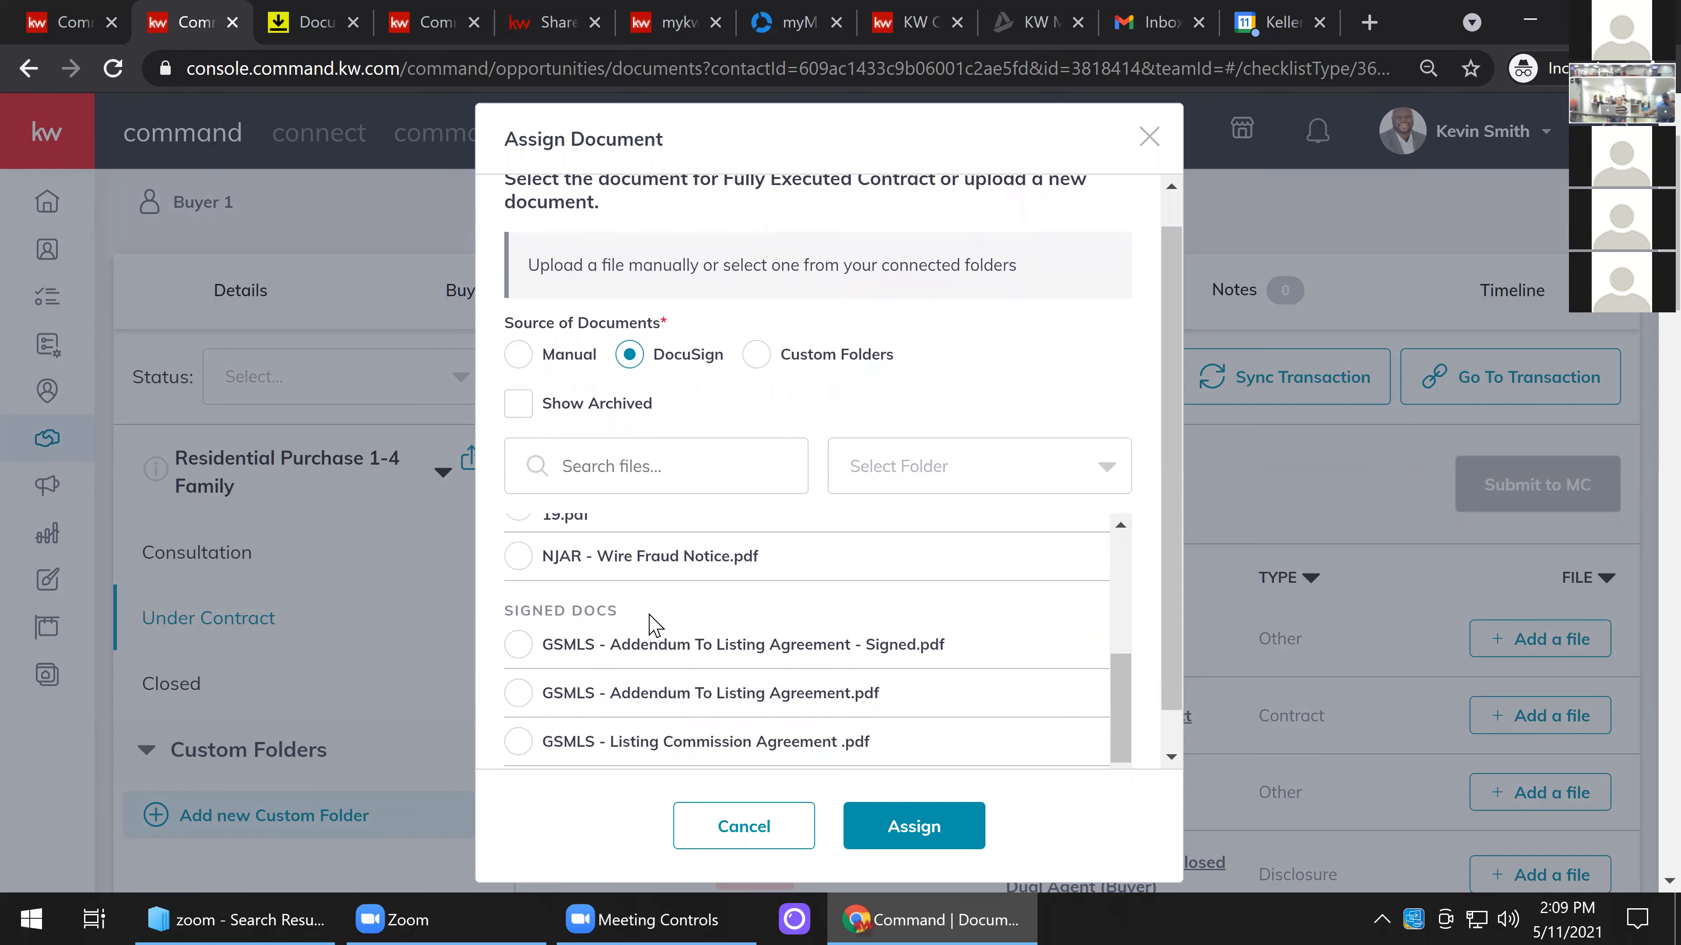
{"action": "scroll", "coordinate": [647, 627], "scroll_direction": "down", "scroll_amount": 2}
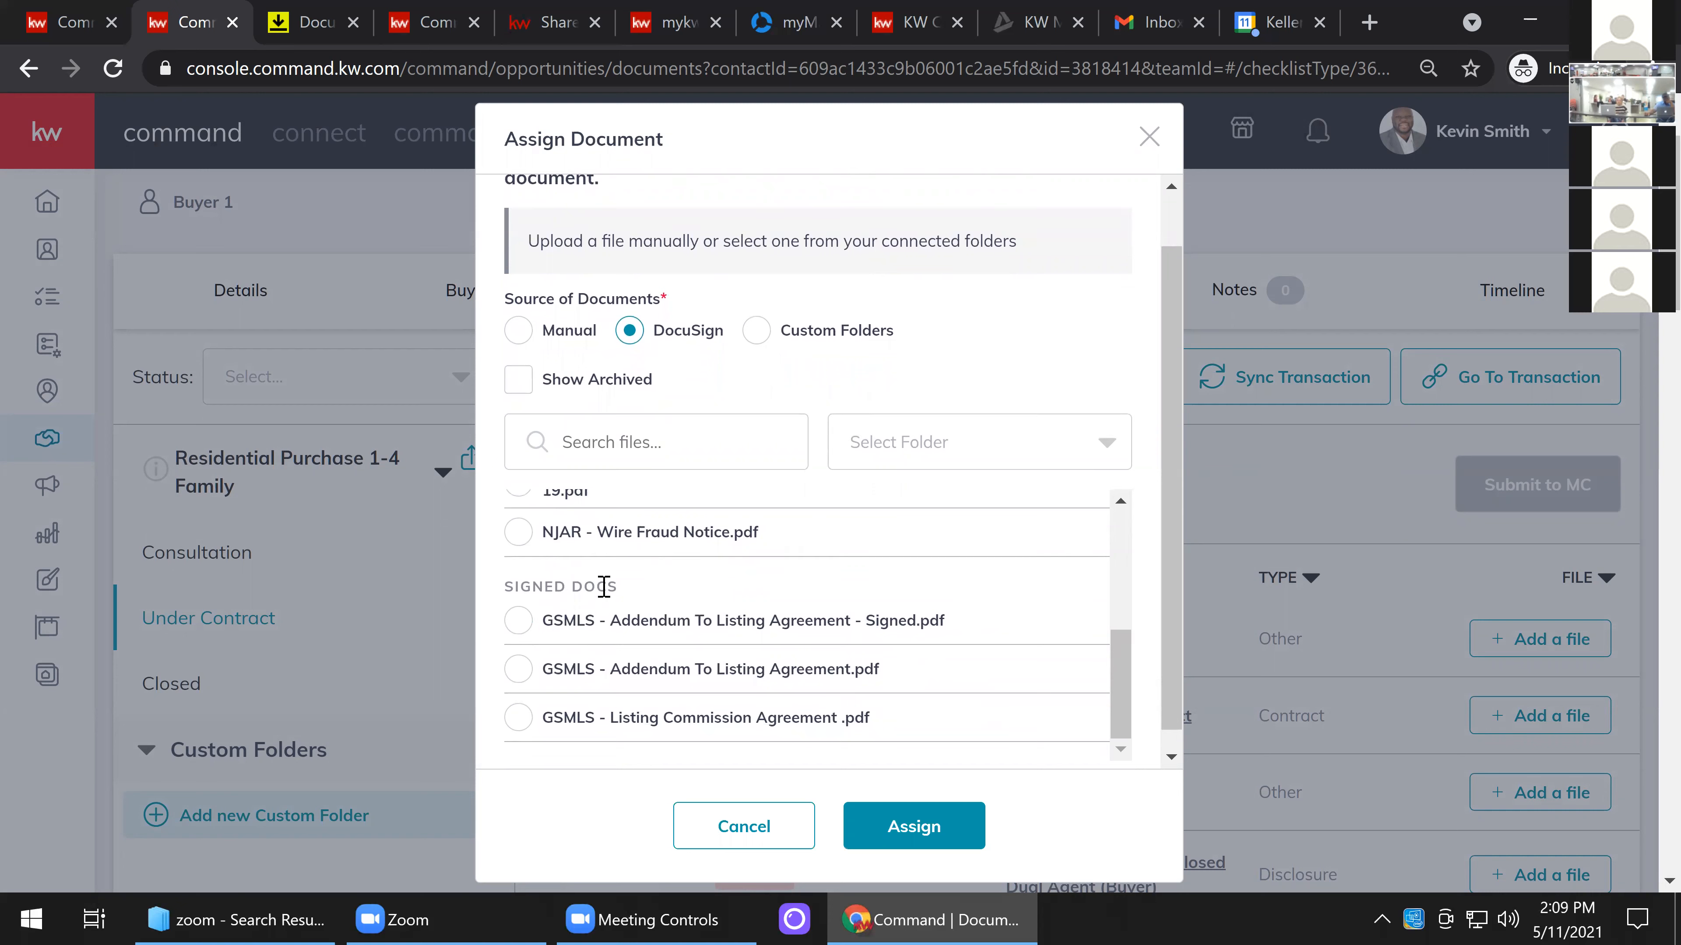
{"action": "left_click", "coordinate": [518, 620]}
{"action": "left_click", "coordinate": [917, 835]}
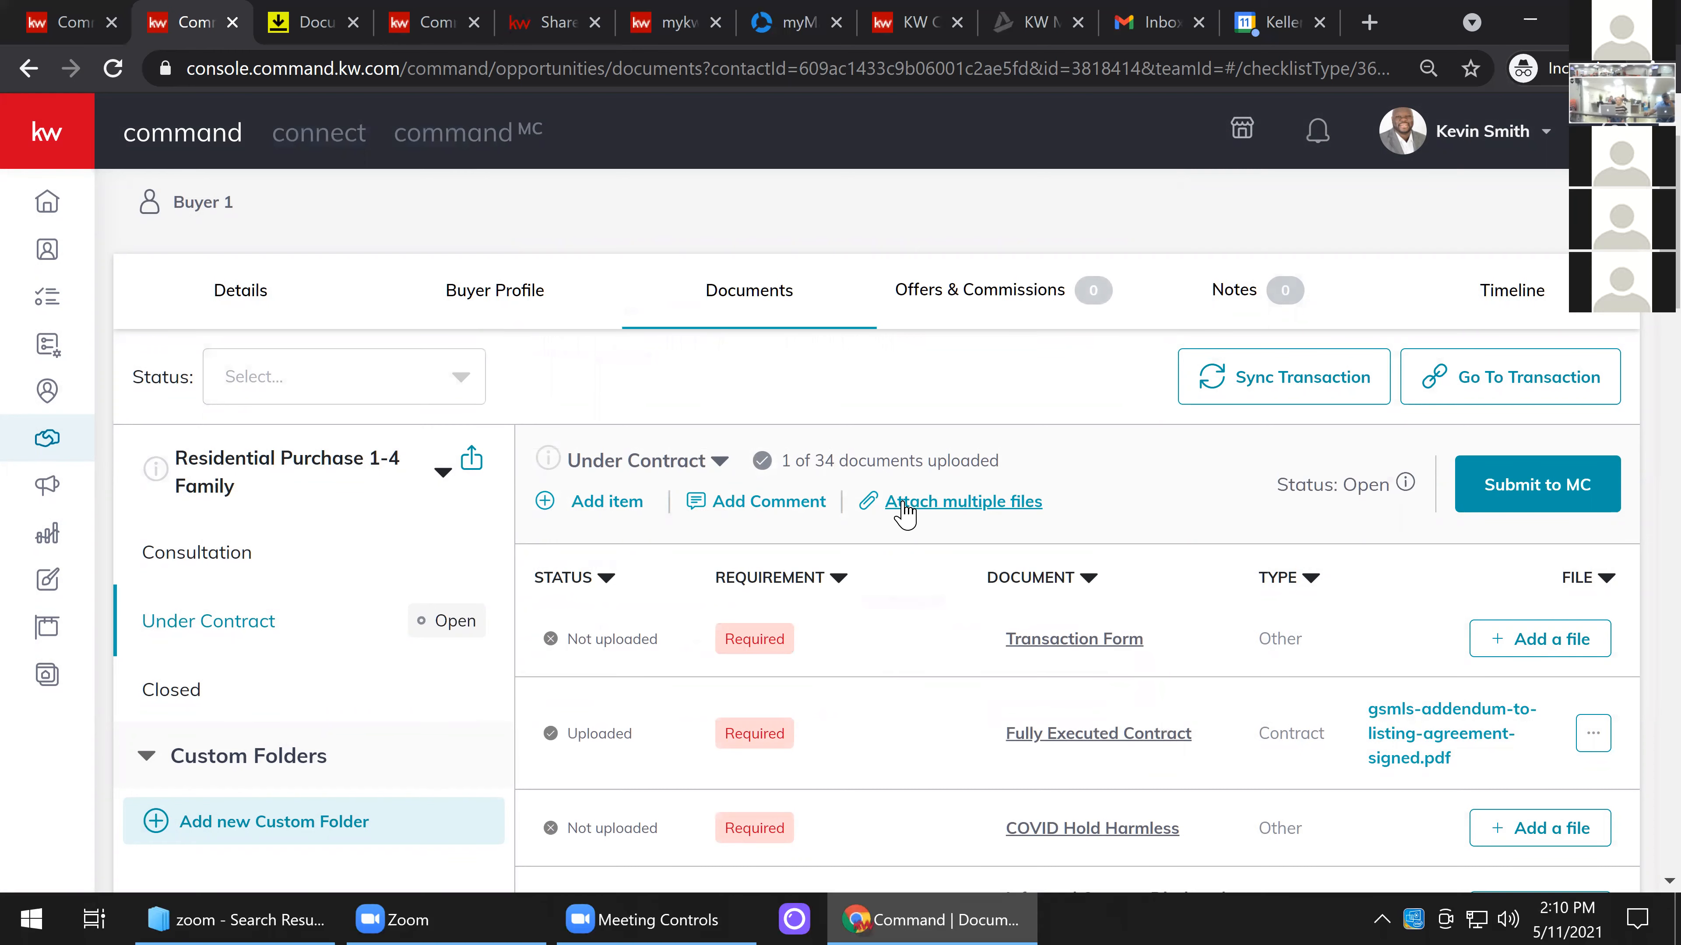
- In a multi-file DocuSign attach, choose the Certification file for the Transaction Form item
{"action": "left_click", "coordinate": [916, 510]}
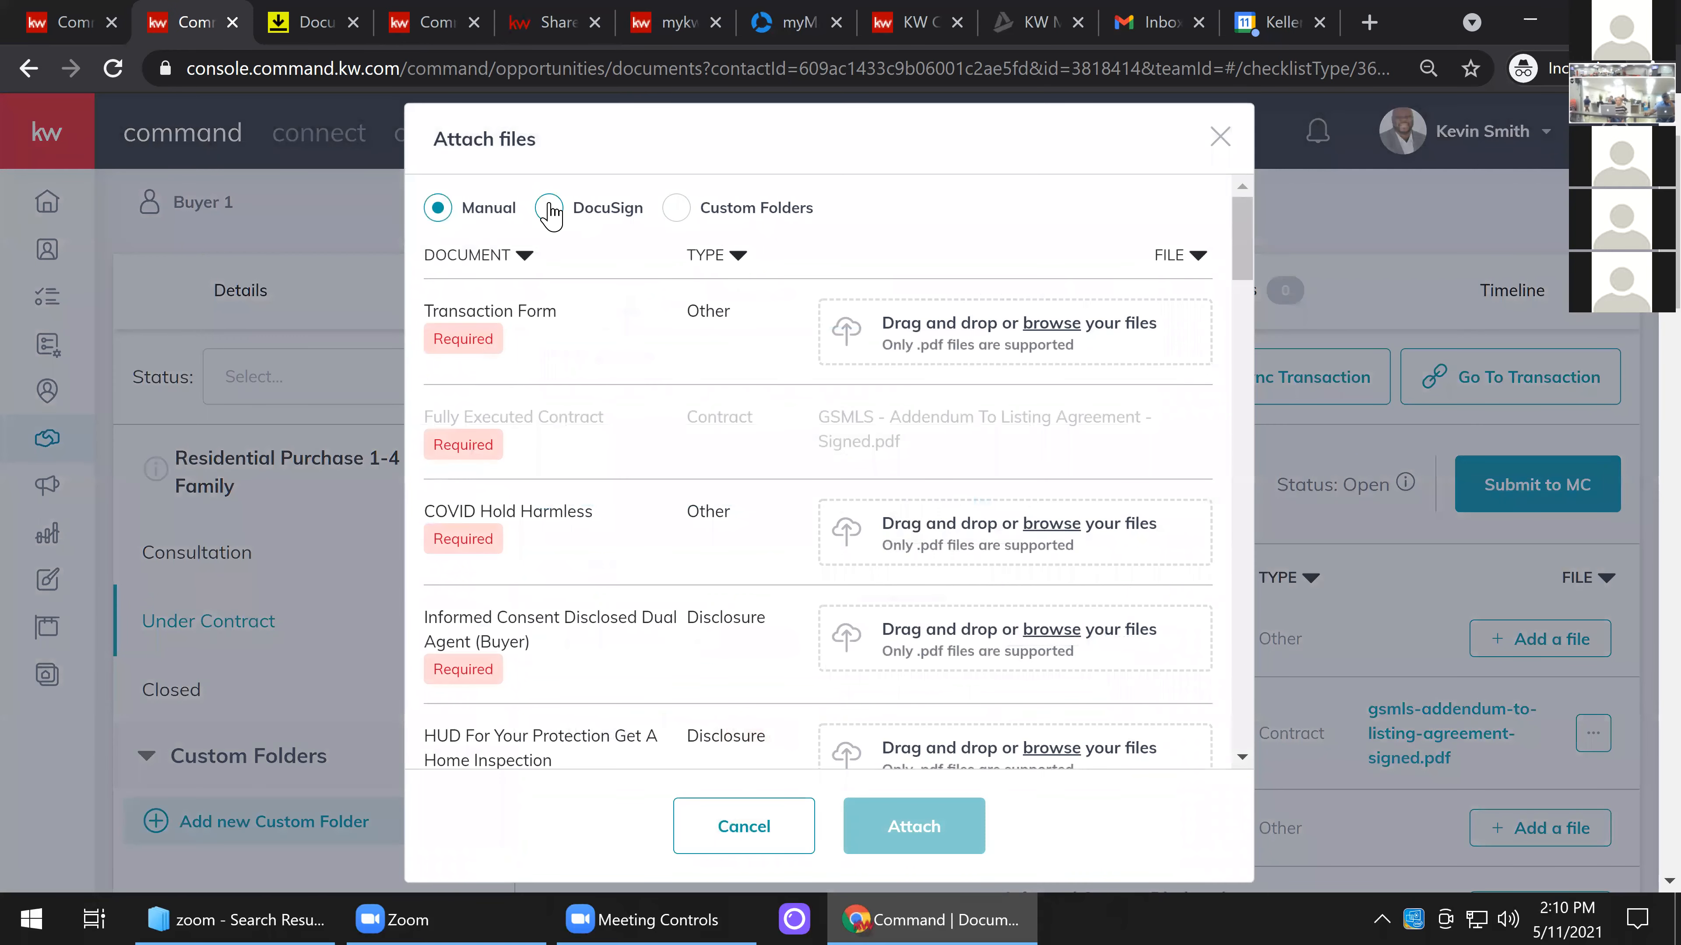
{"action": "left_click", "coordinate": [550, 209]}
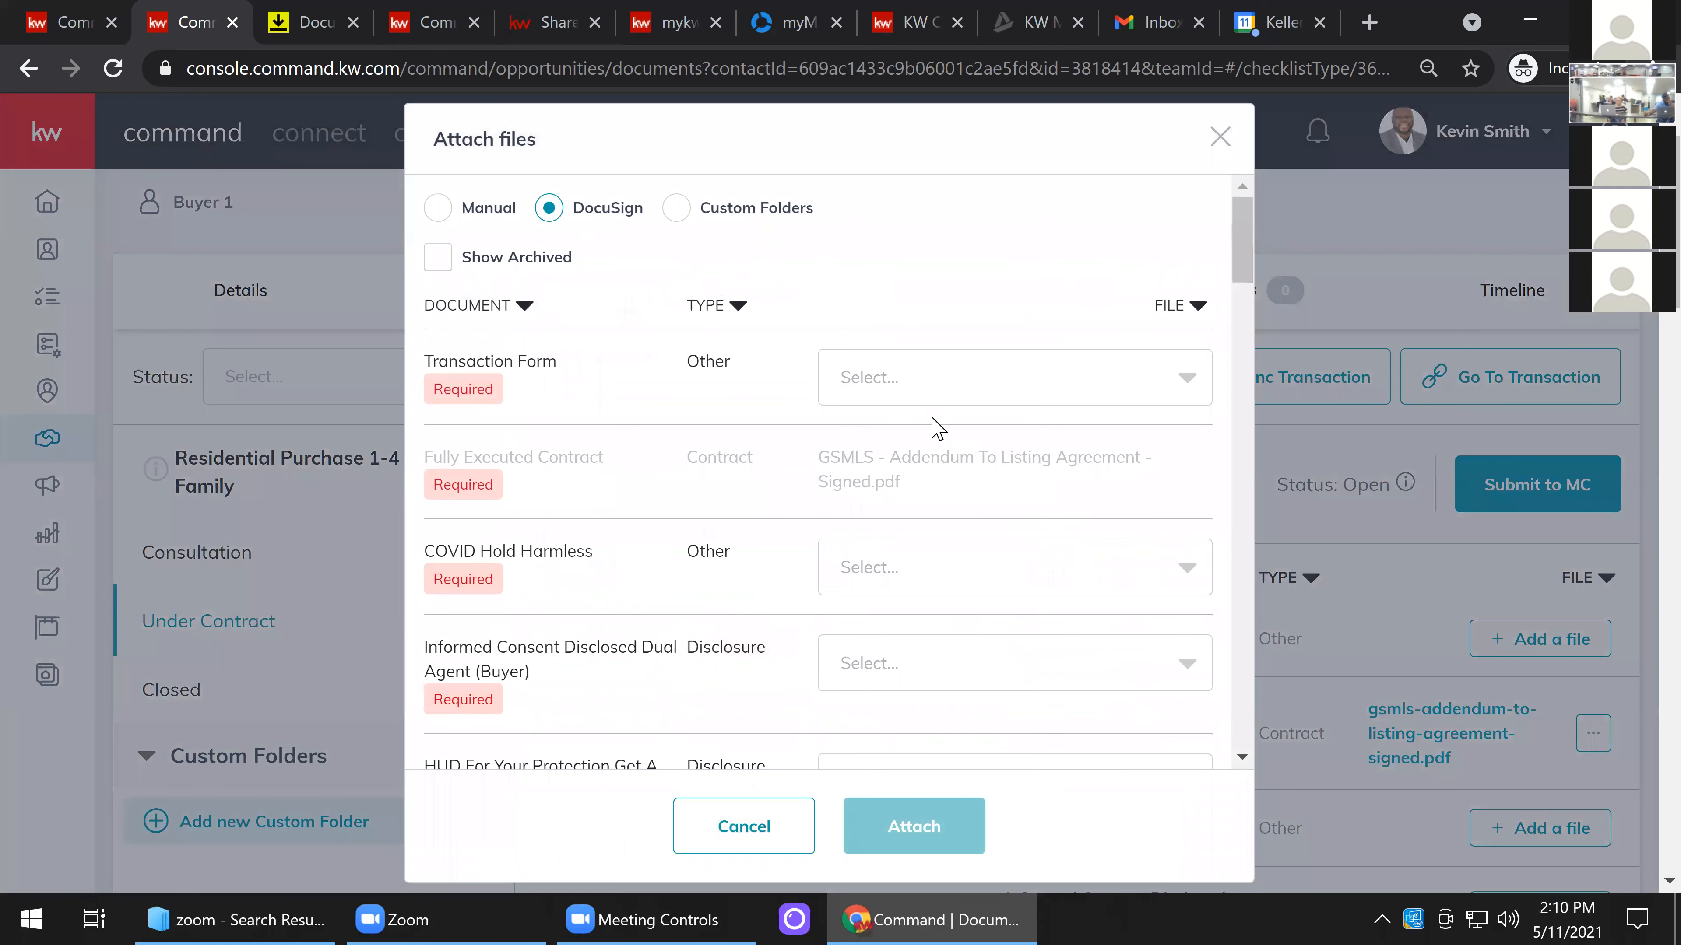
{"action": "left_click", "coordinate": [948, 397]}
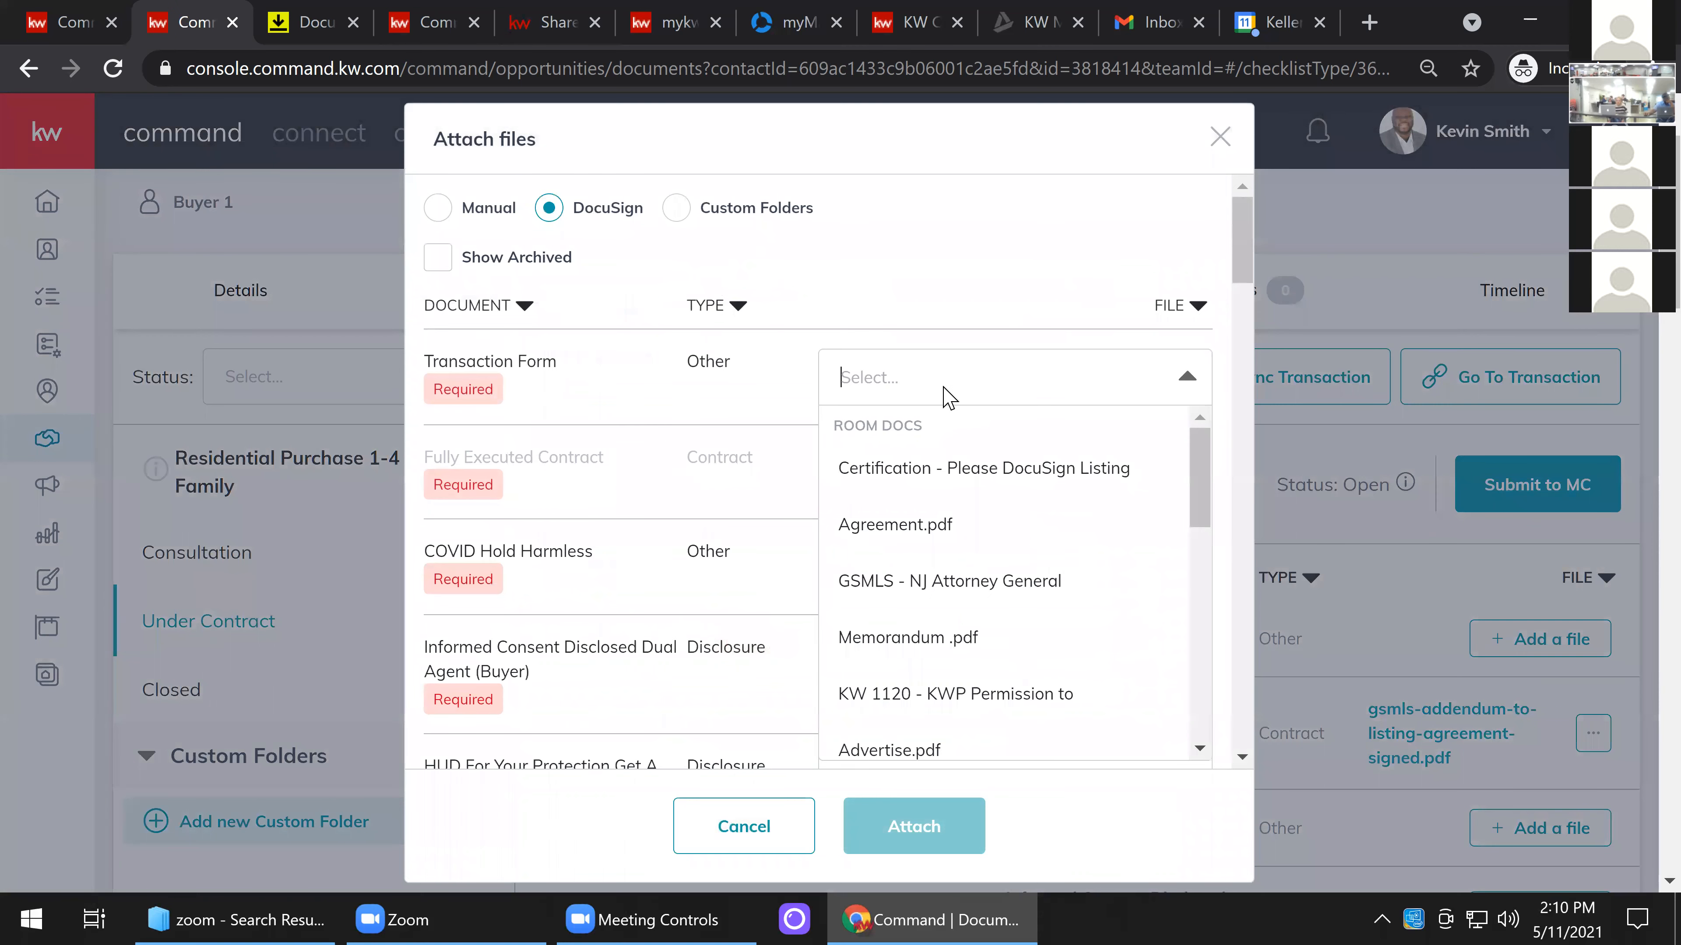
{"action": "scroll", "coordinate": [993, 517], "scroll_direction": "down", "scroll_amount": 1}
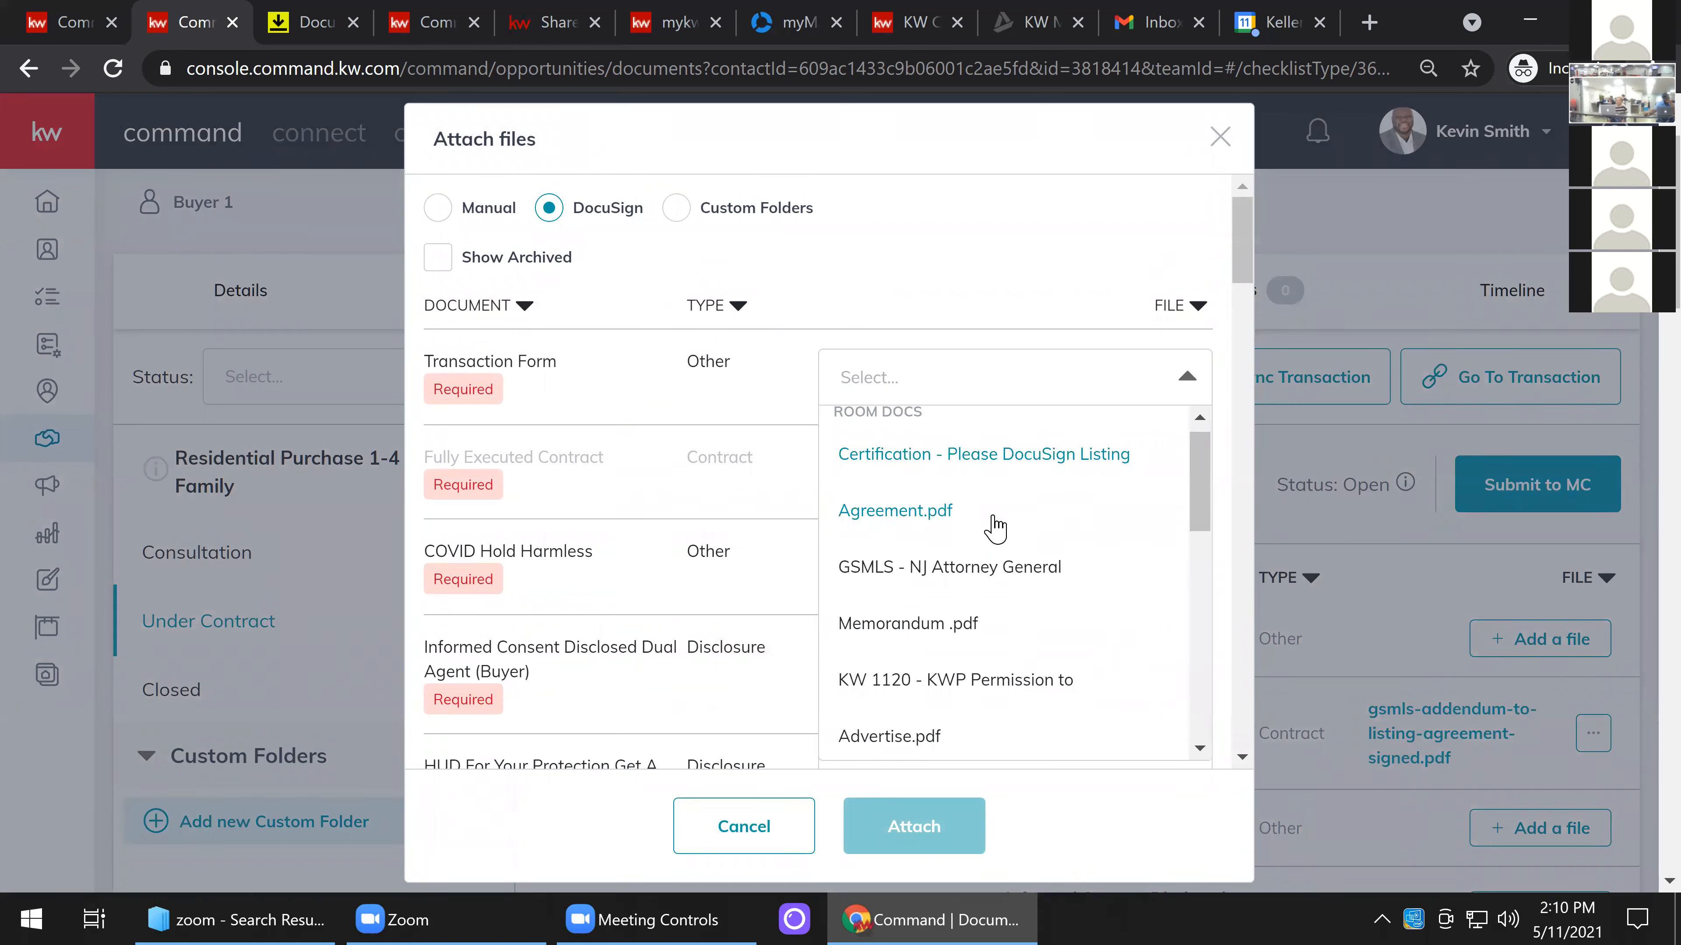
{"action": "left_click", "coordinate": [952, 484]}
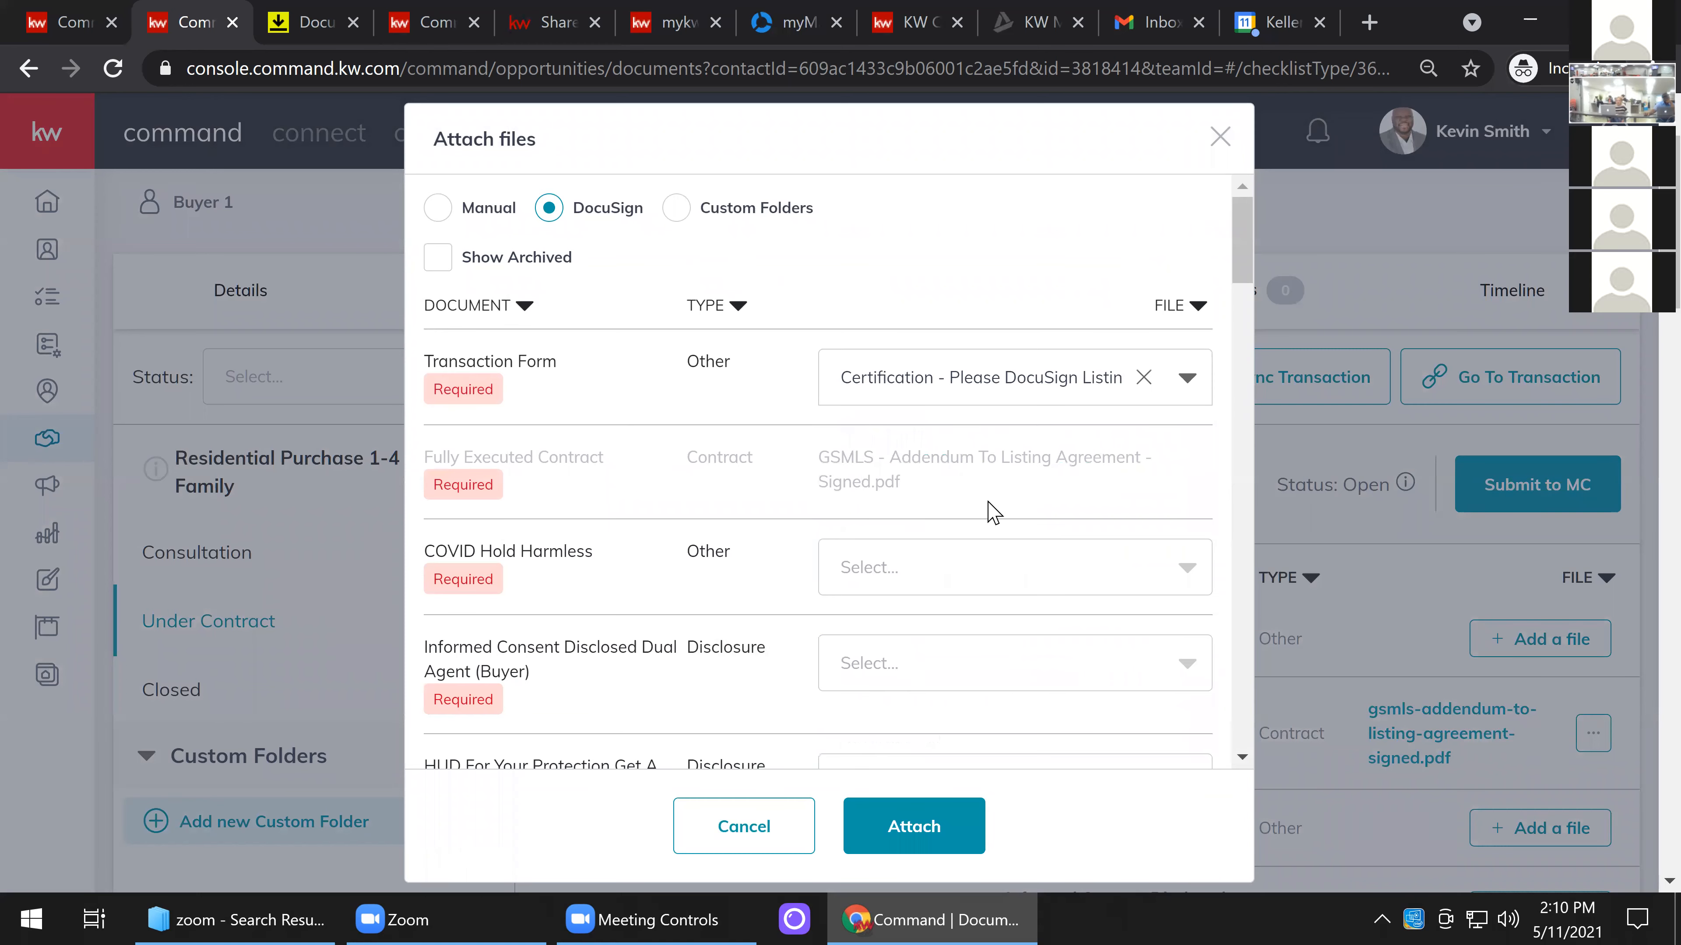
- Choose the signed addendum for COVID Hold Harmless and NJAR Form 122B for Informed Consent, then attach all
{"action": "left_click", "coordinate": [957, 570]}
{"action": "scroll", "coordinate": [957, 573], "scroll_direction": "down", "scroll_amount": 2}
{"action": "scroll", "coordinate": [970, 662], "scroll_direction": "down", "scroll_amount": 3}
{"action": "scroll", "coordinate": [958, 645], "scroll_direction": "down", "scroll_amount": 8}
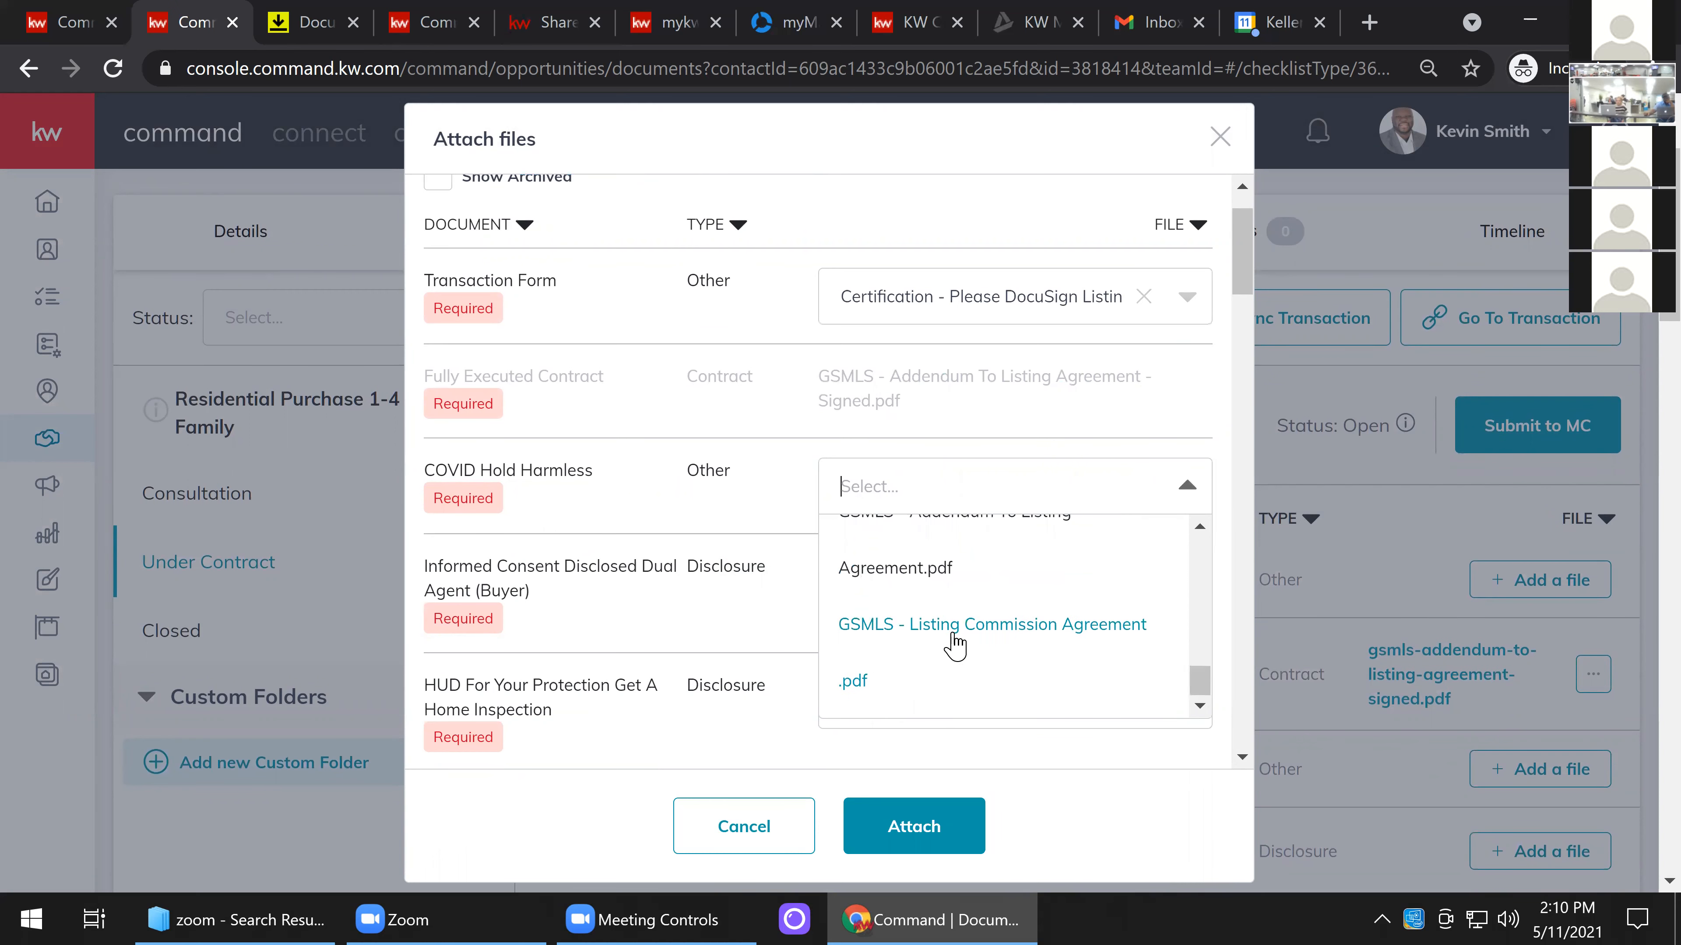
{"action": "scroll", "coordinate": [955, 645], "scroll_direction": "up", "scroll_amount": 1}
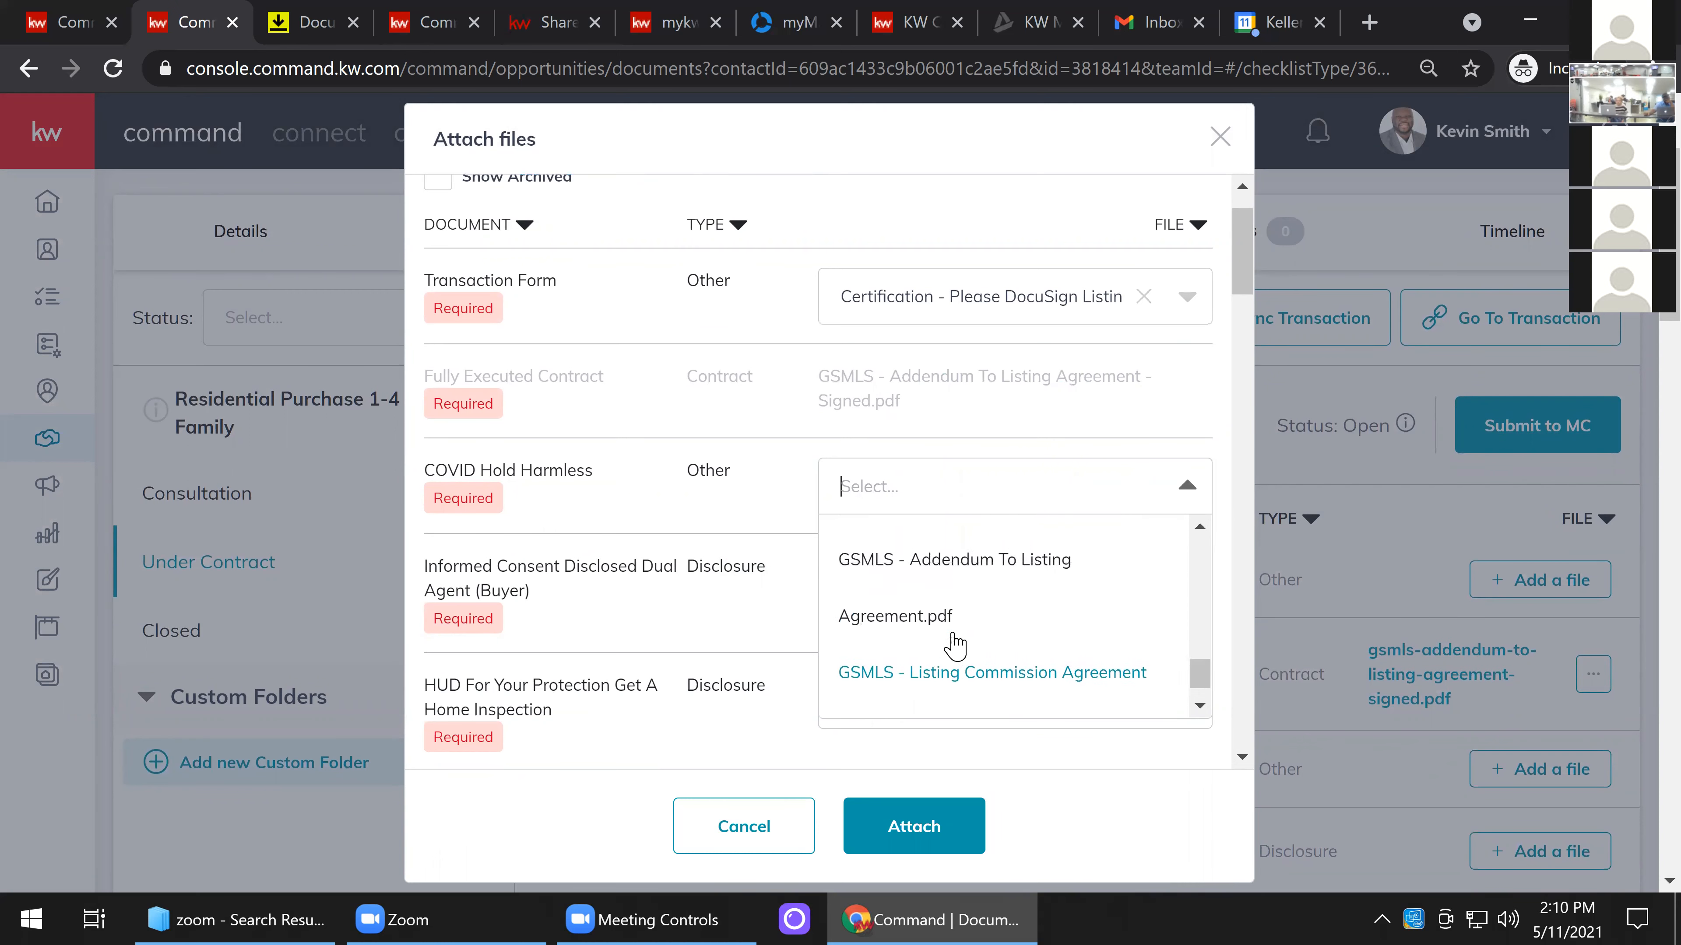
{"action": "scroll", "coordinate": [955, 645], "scroll_direction": "up", "scroll_amount": 1}
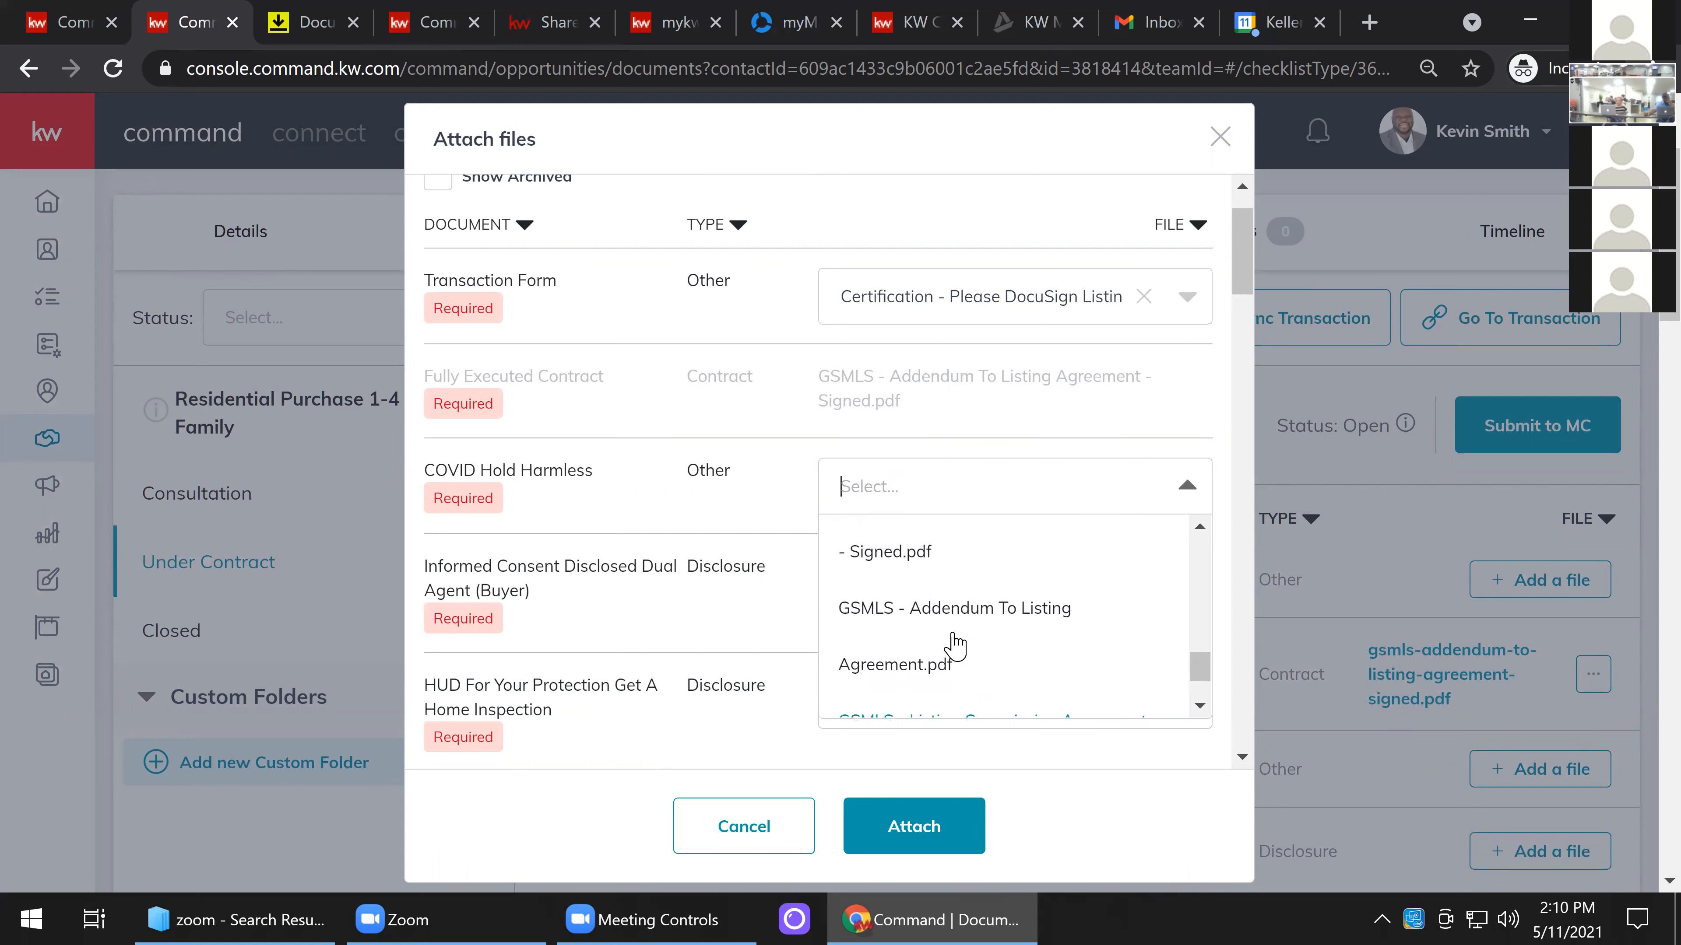
{"action": "left_click", "coordinate": [910, 563]}
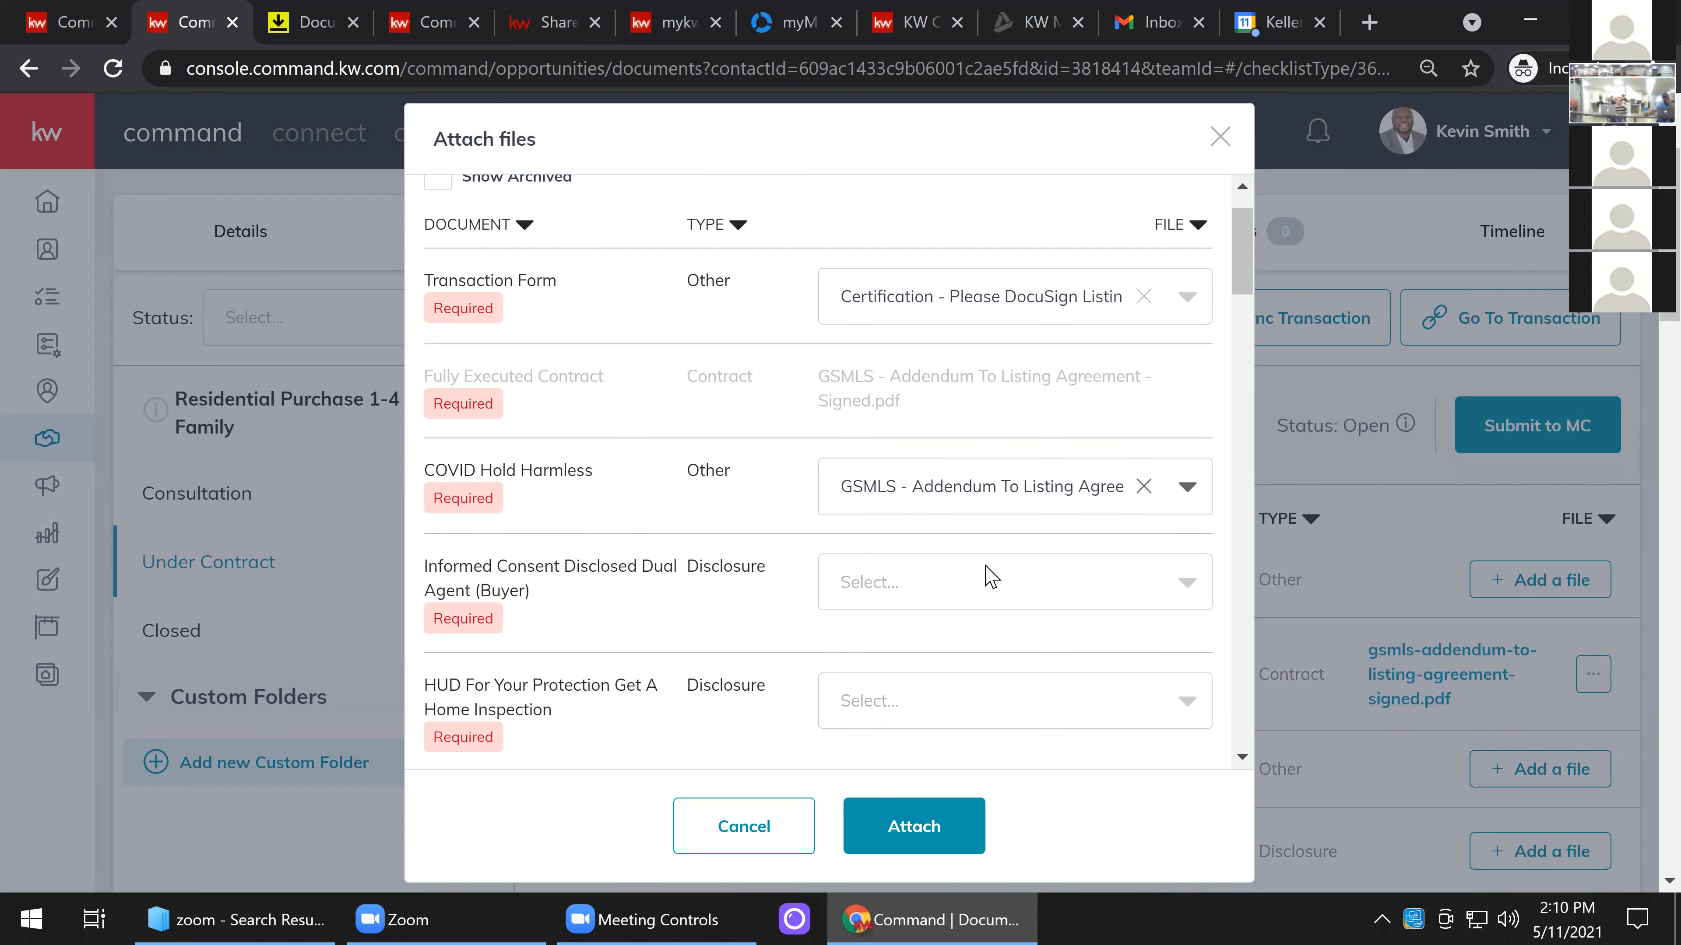
{"action": "left_click", "coordinate": [889, 585]}
{"action": "scroll", "coordinate": [930, 641], "scroll_direction": "down", "scroll_amount": 5}
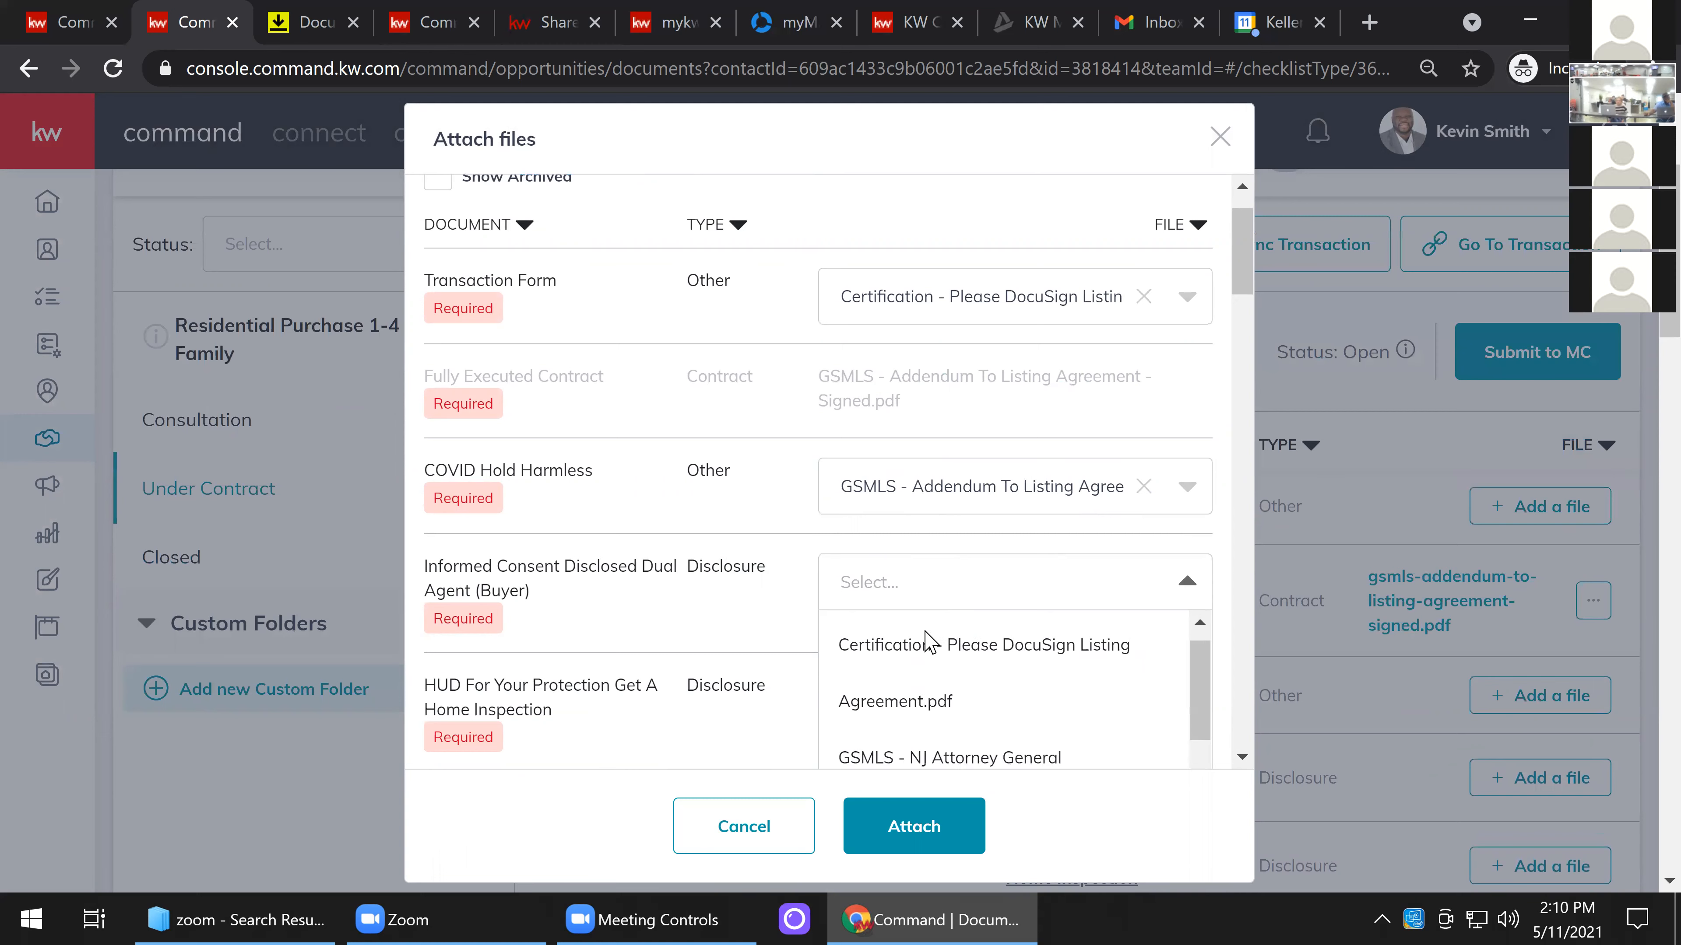
{"action": "left_click", "coordinate": [910, 682]}
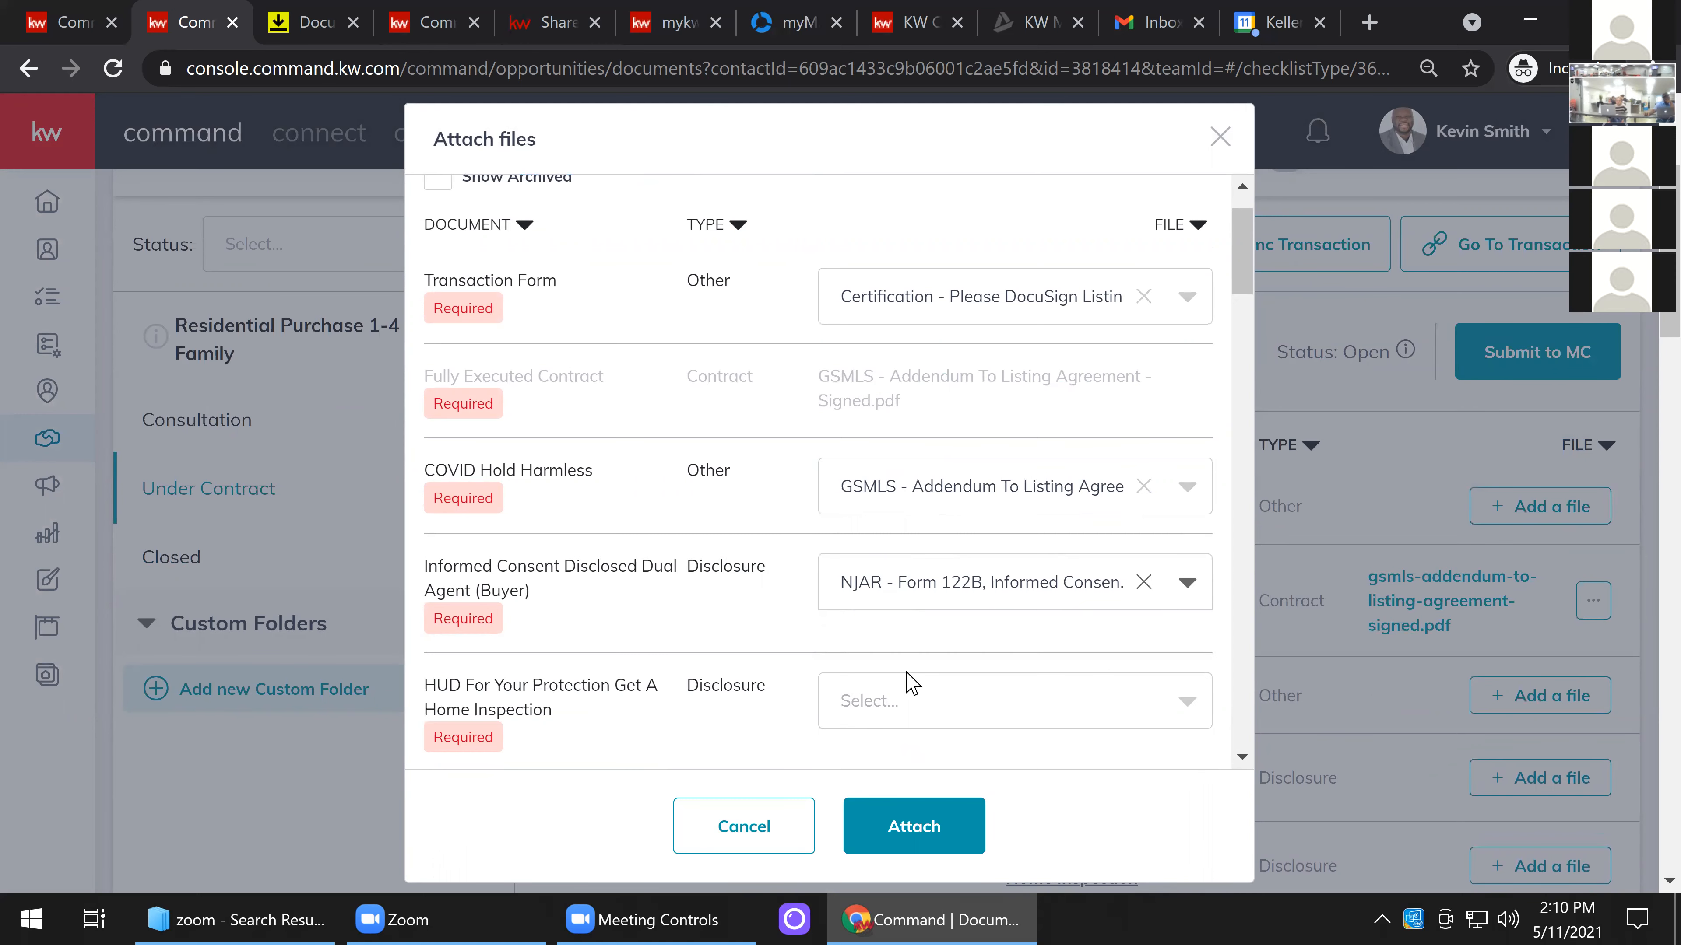
{"action": "scroll", "coordinate": [783, 706], "scroll_direction": "down", "scroll_amount": 2}
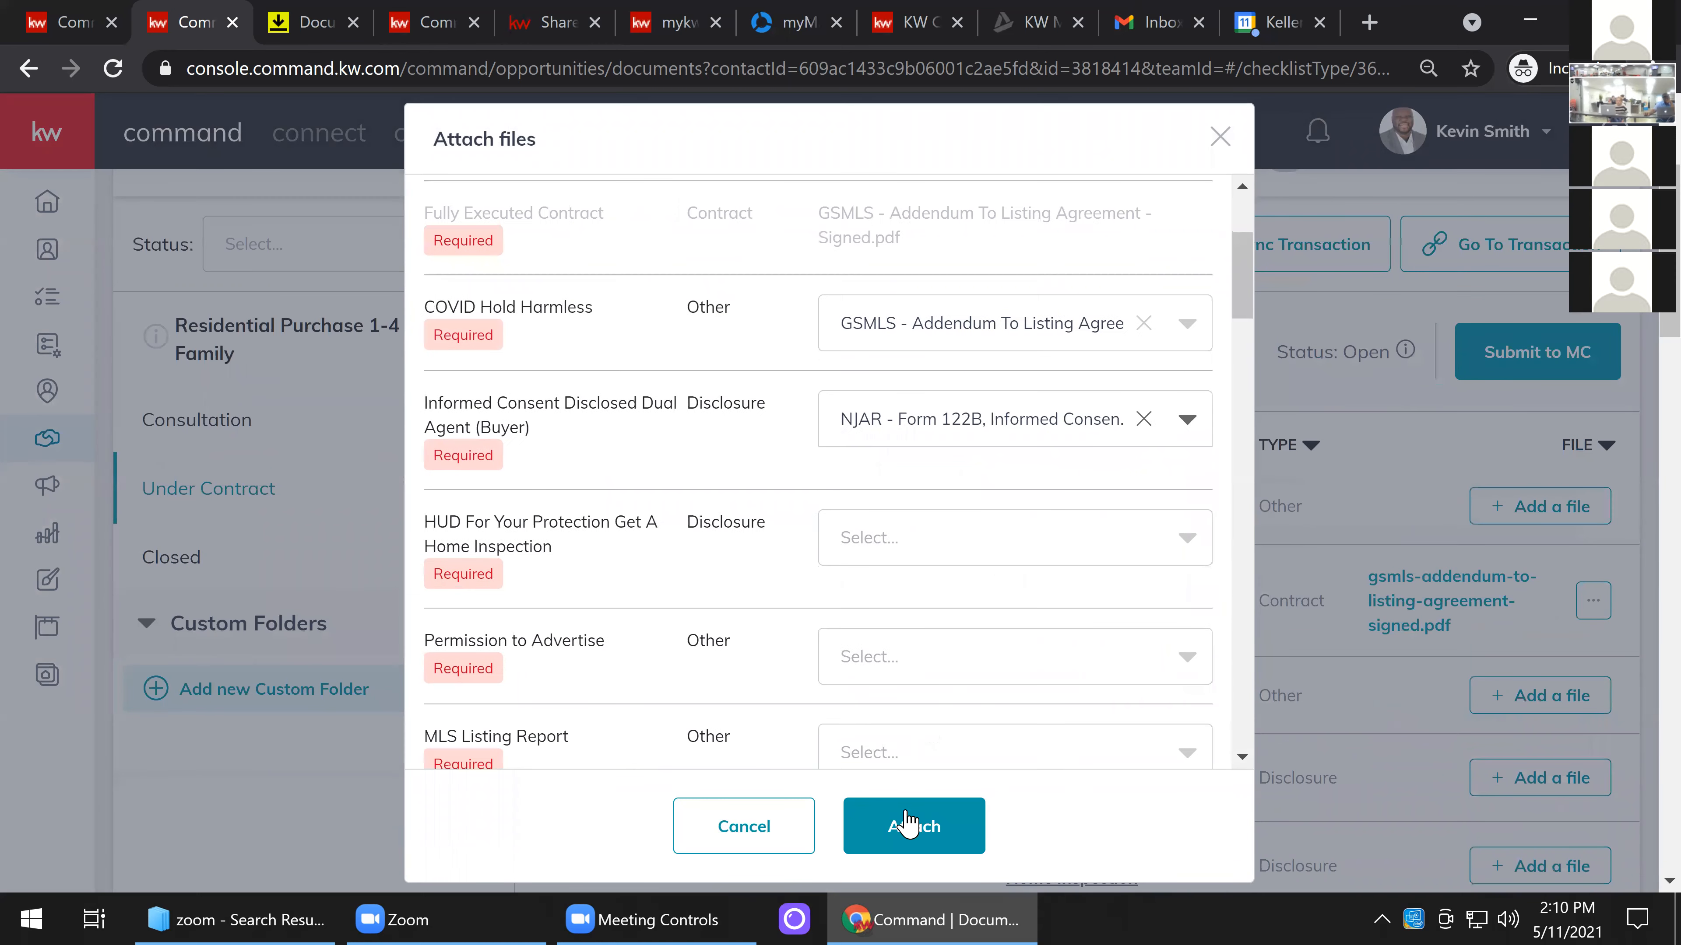
{"action": "left_click", "coordinate": [913, 824]}
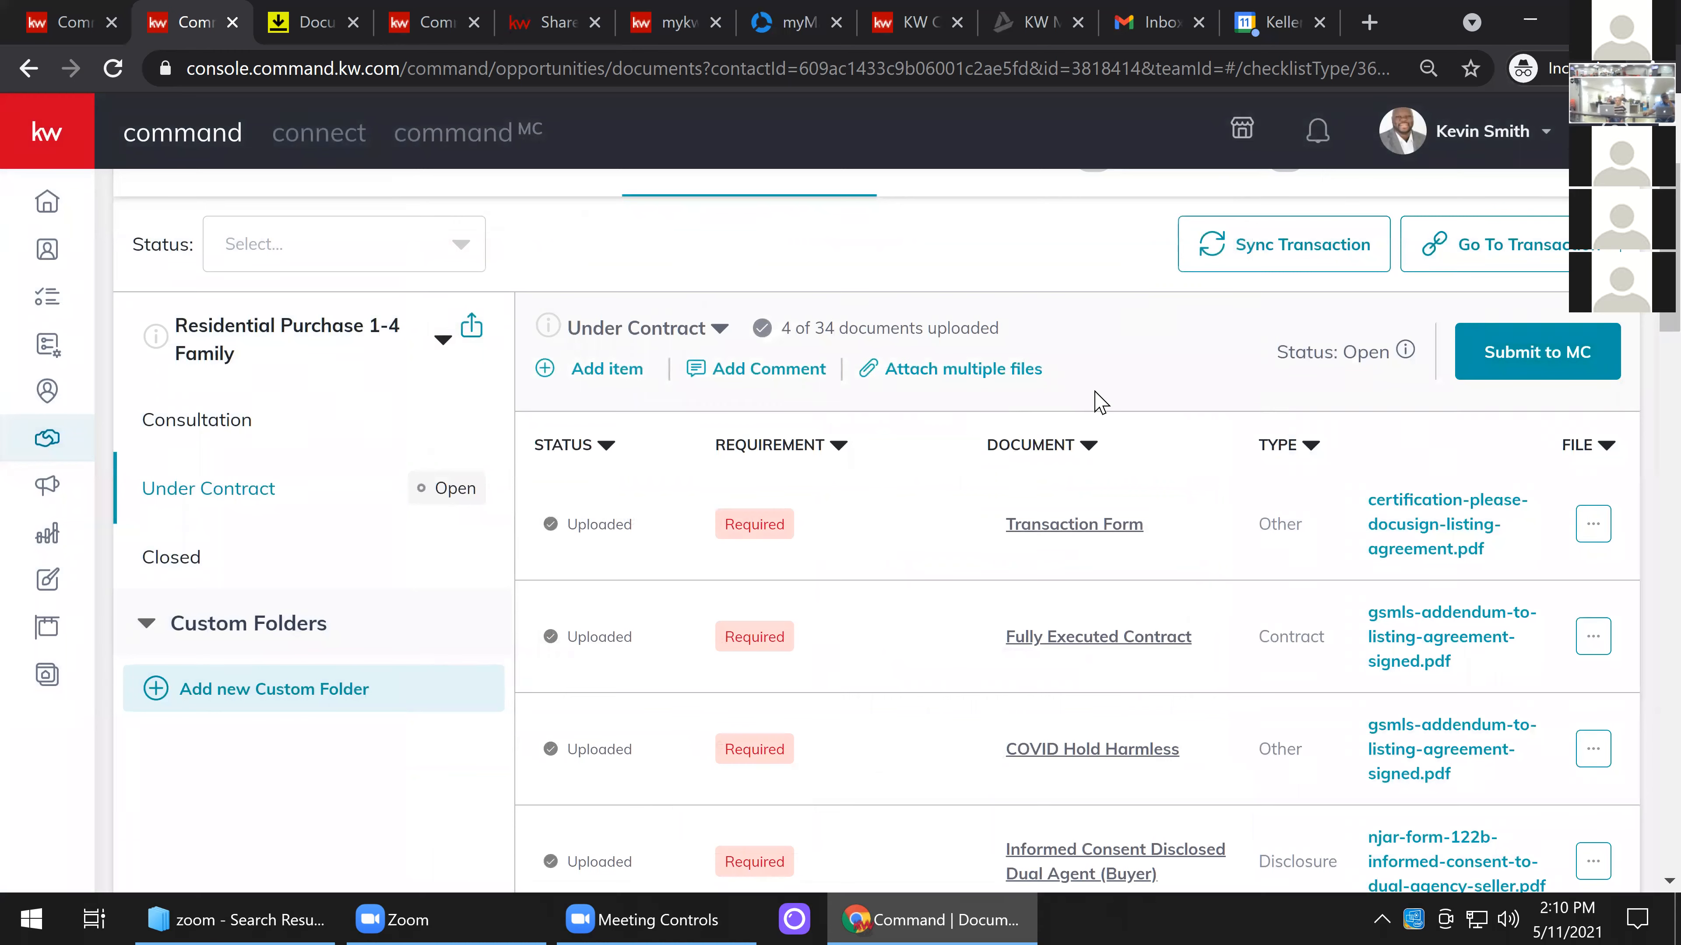
- Submit the Under Contract checklist to MC and confirm the submission
{"action": "scroll", "coordinate": [1211, 495], "scroll_direction": "down", "scroll_amount": 1}
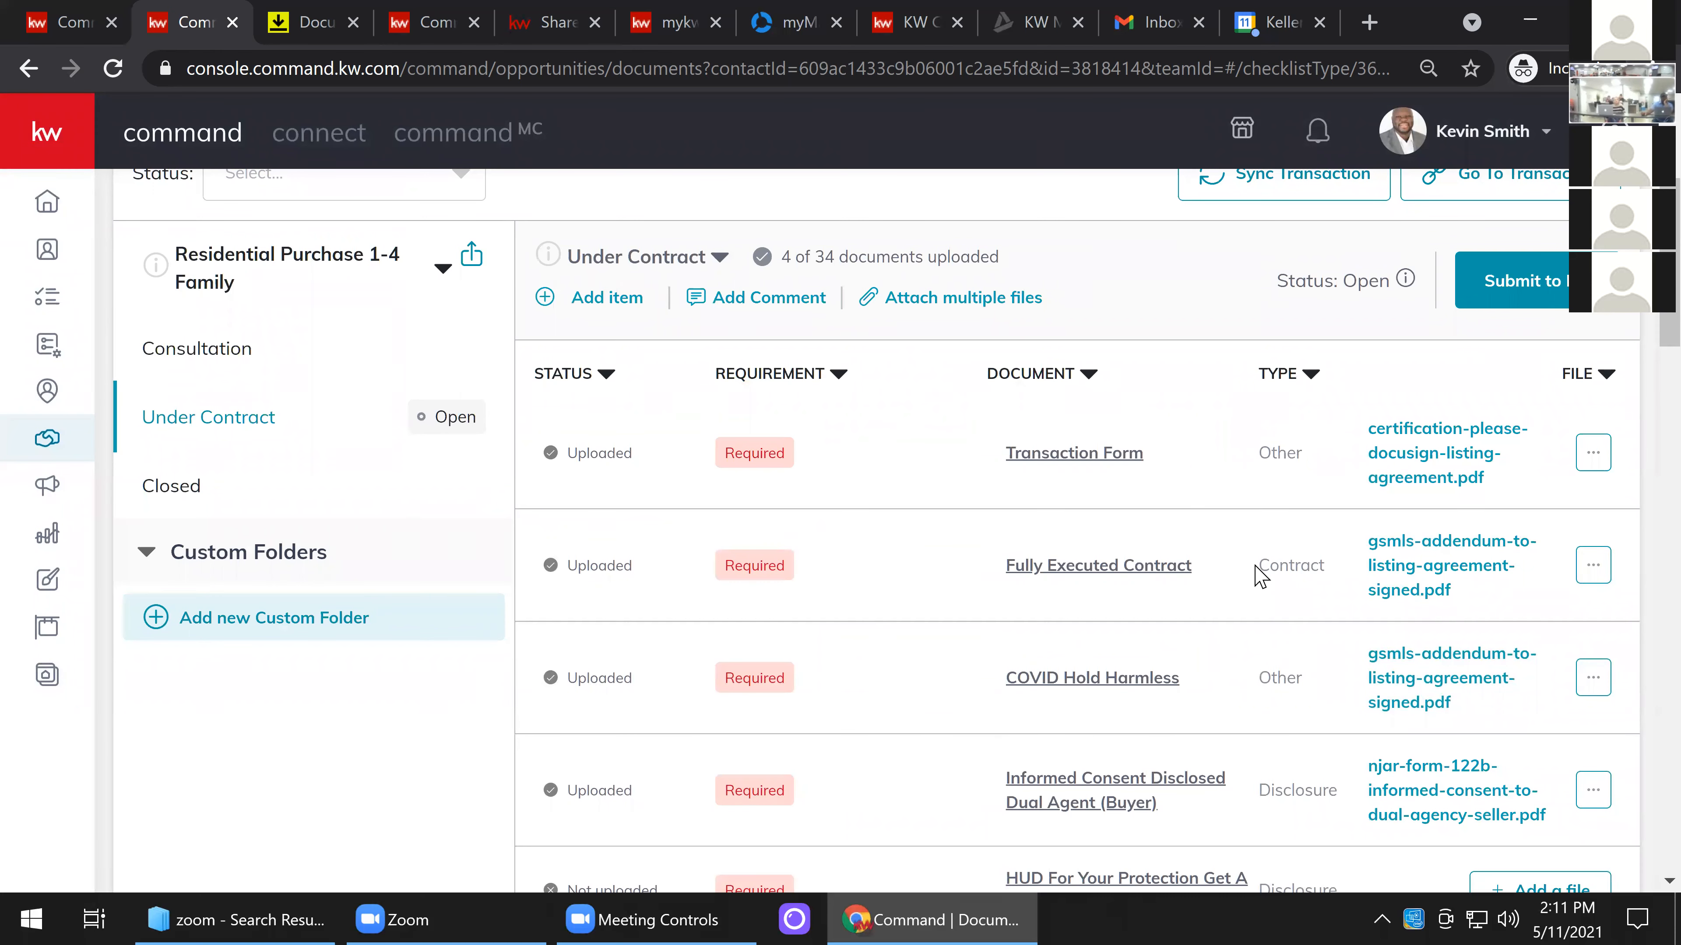
{"action": "scroll", "coordinate": [1260, 576], "scroll_direction": "up", "scroll_amount": 4}
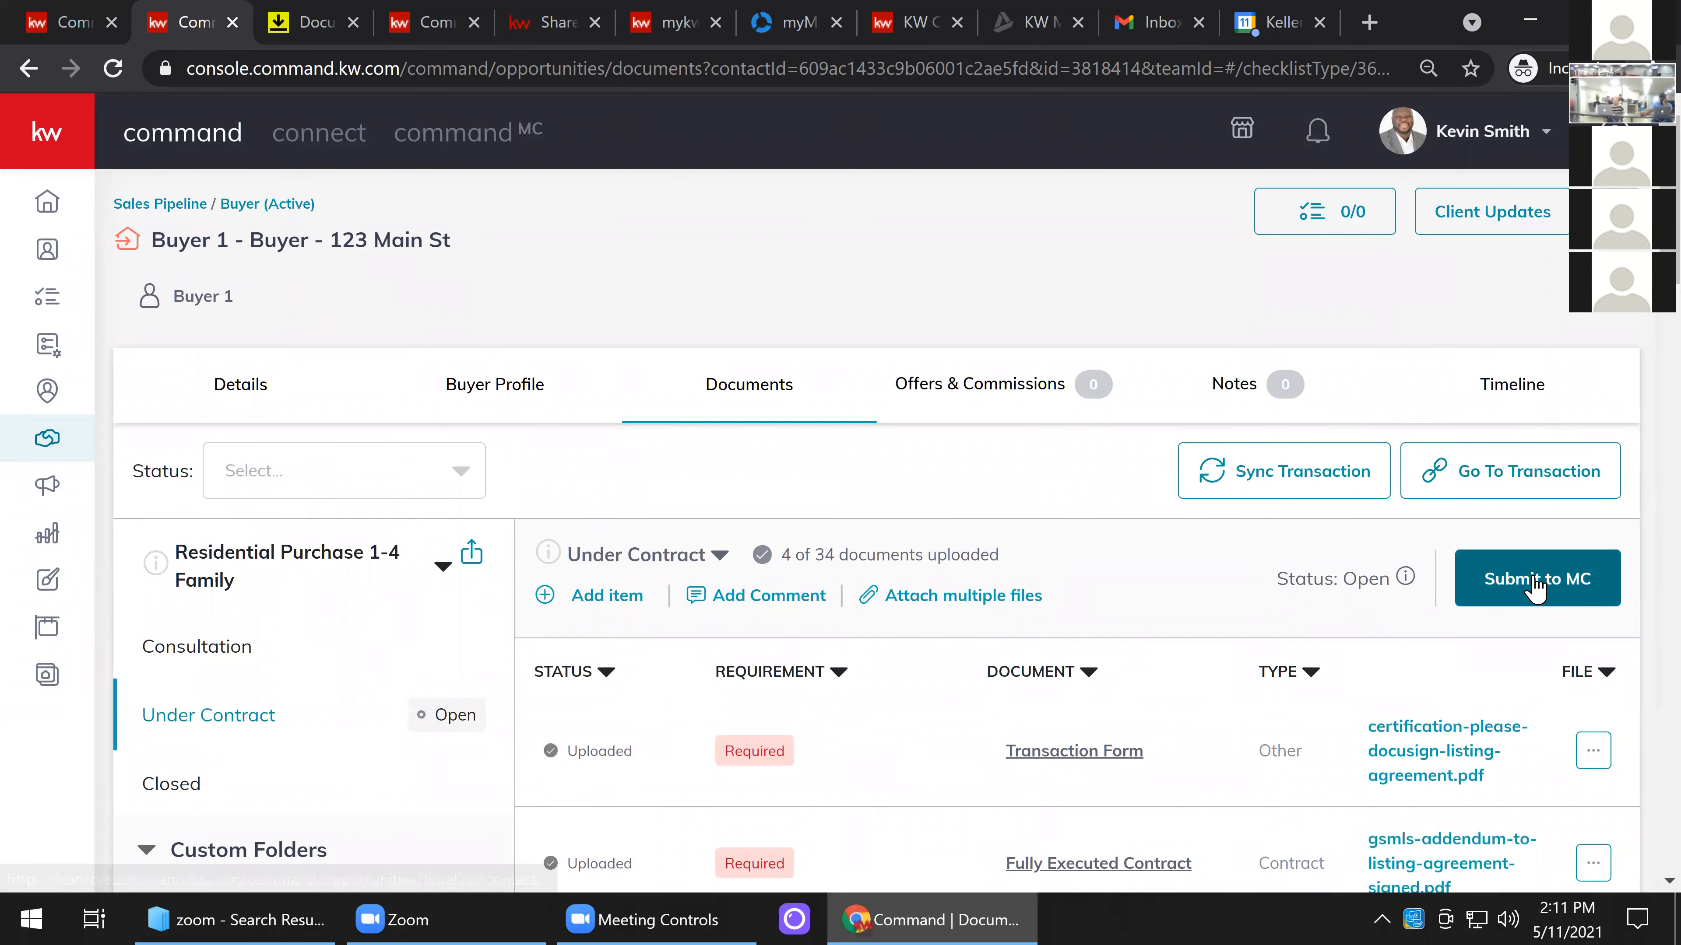
{"action": "left_click", "coordinate": [1535, 581]}
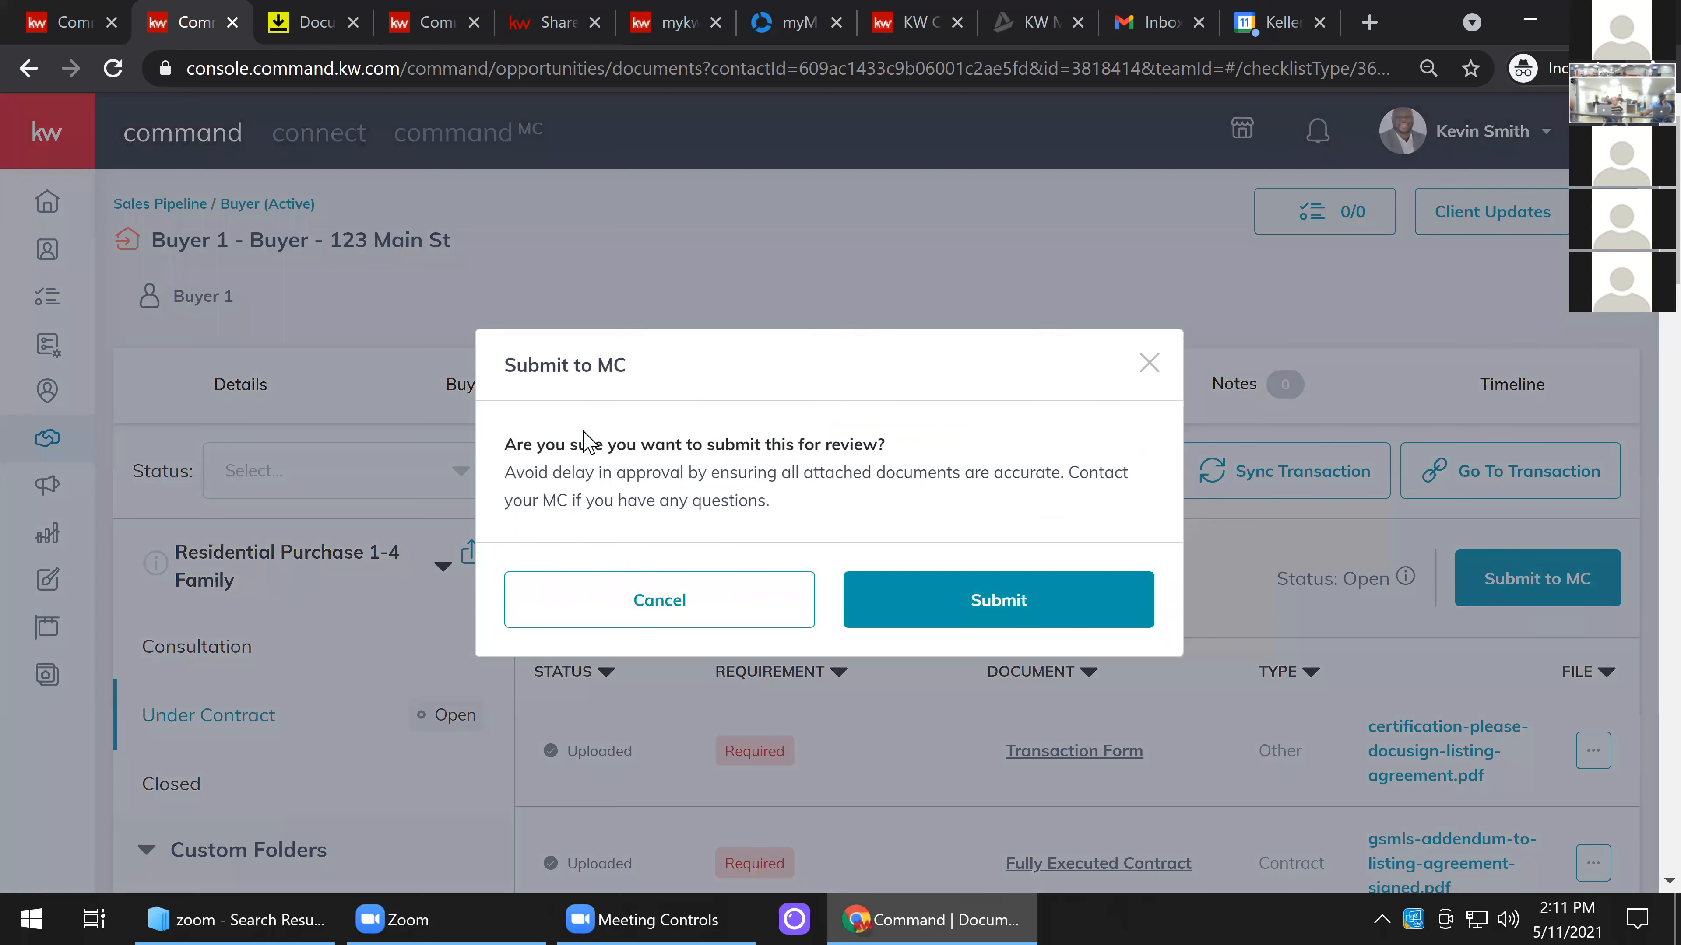
{"action": "left_click", "coordinate": [960, 600]}
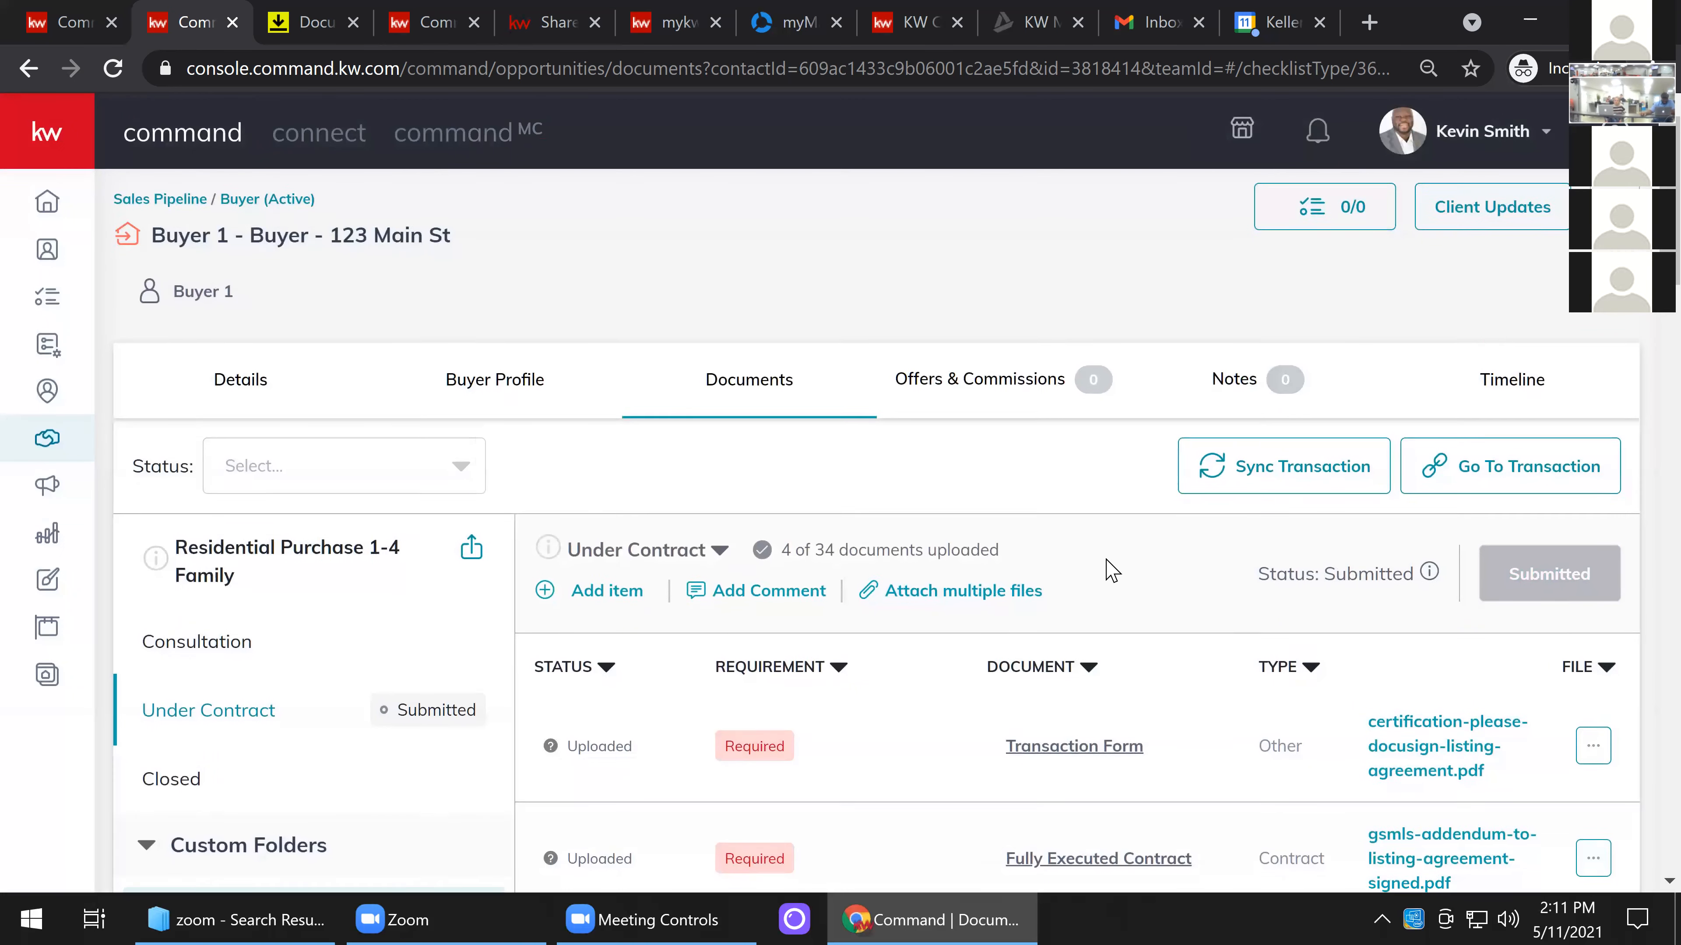
{"action": "scroll", "coordinate": [1111, 571], "scroll_direction": "down", "scroll_amount": 1}
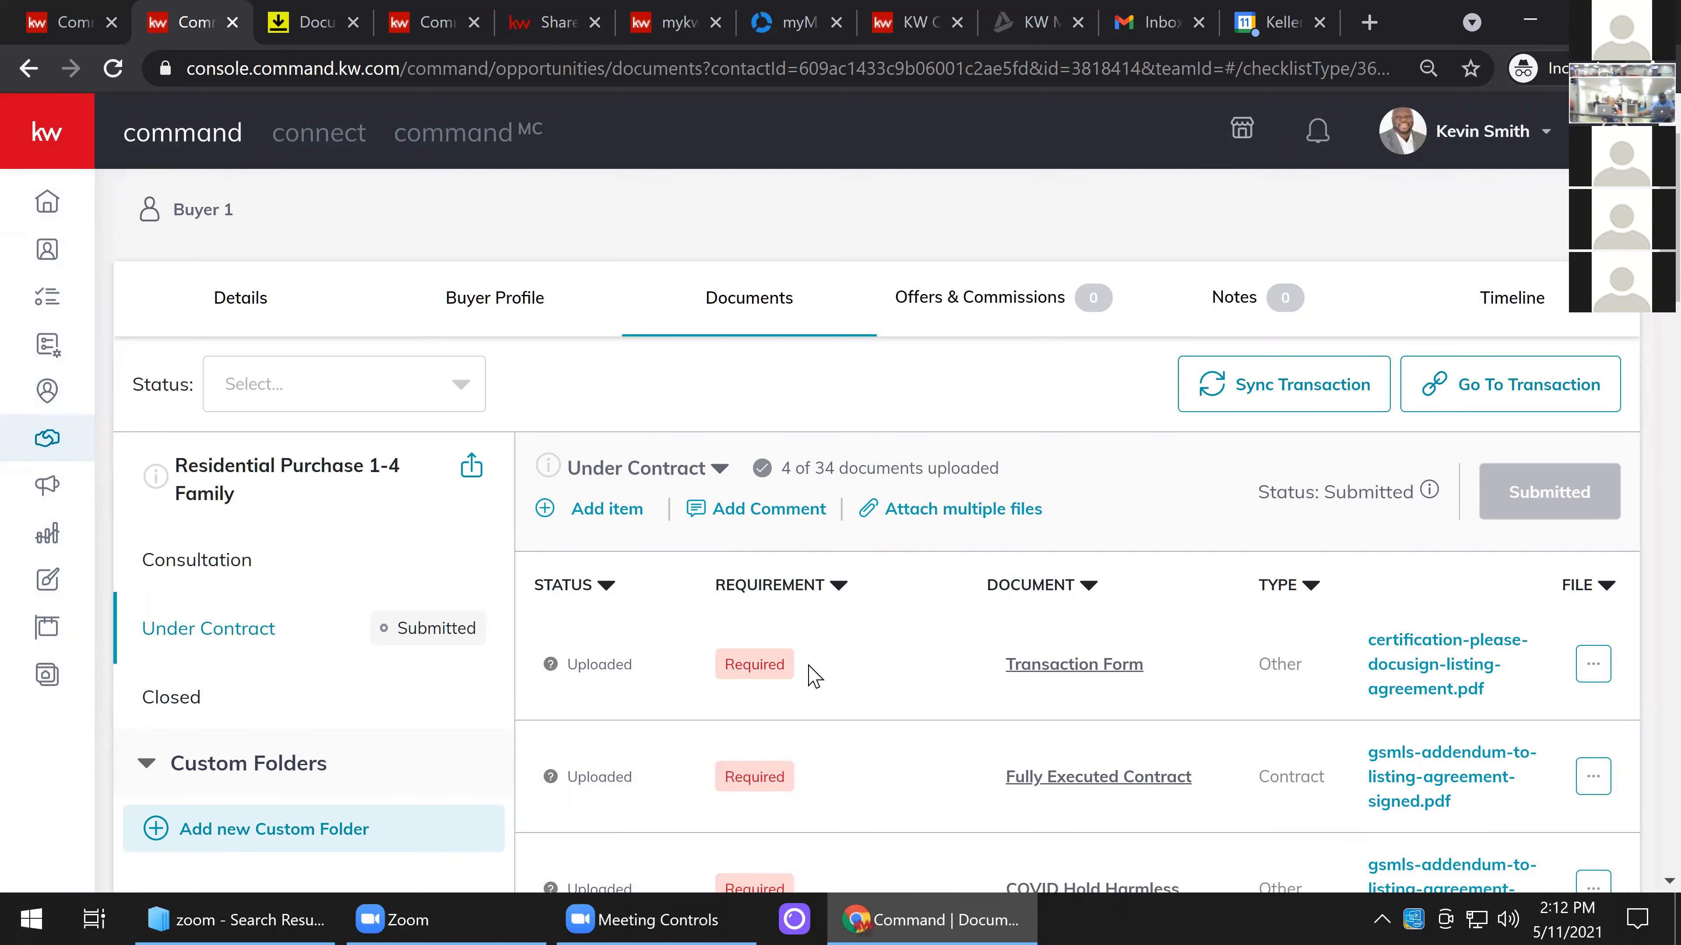
{"action": "scroll", "coordinate": [812, 678], "scroll_direction": "down", "scroll_amount": 1}
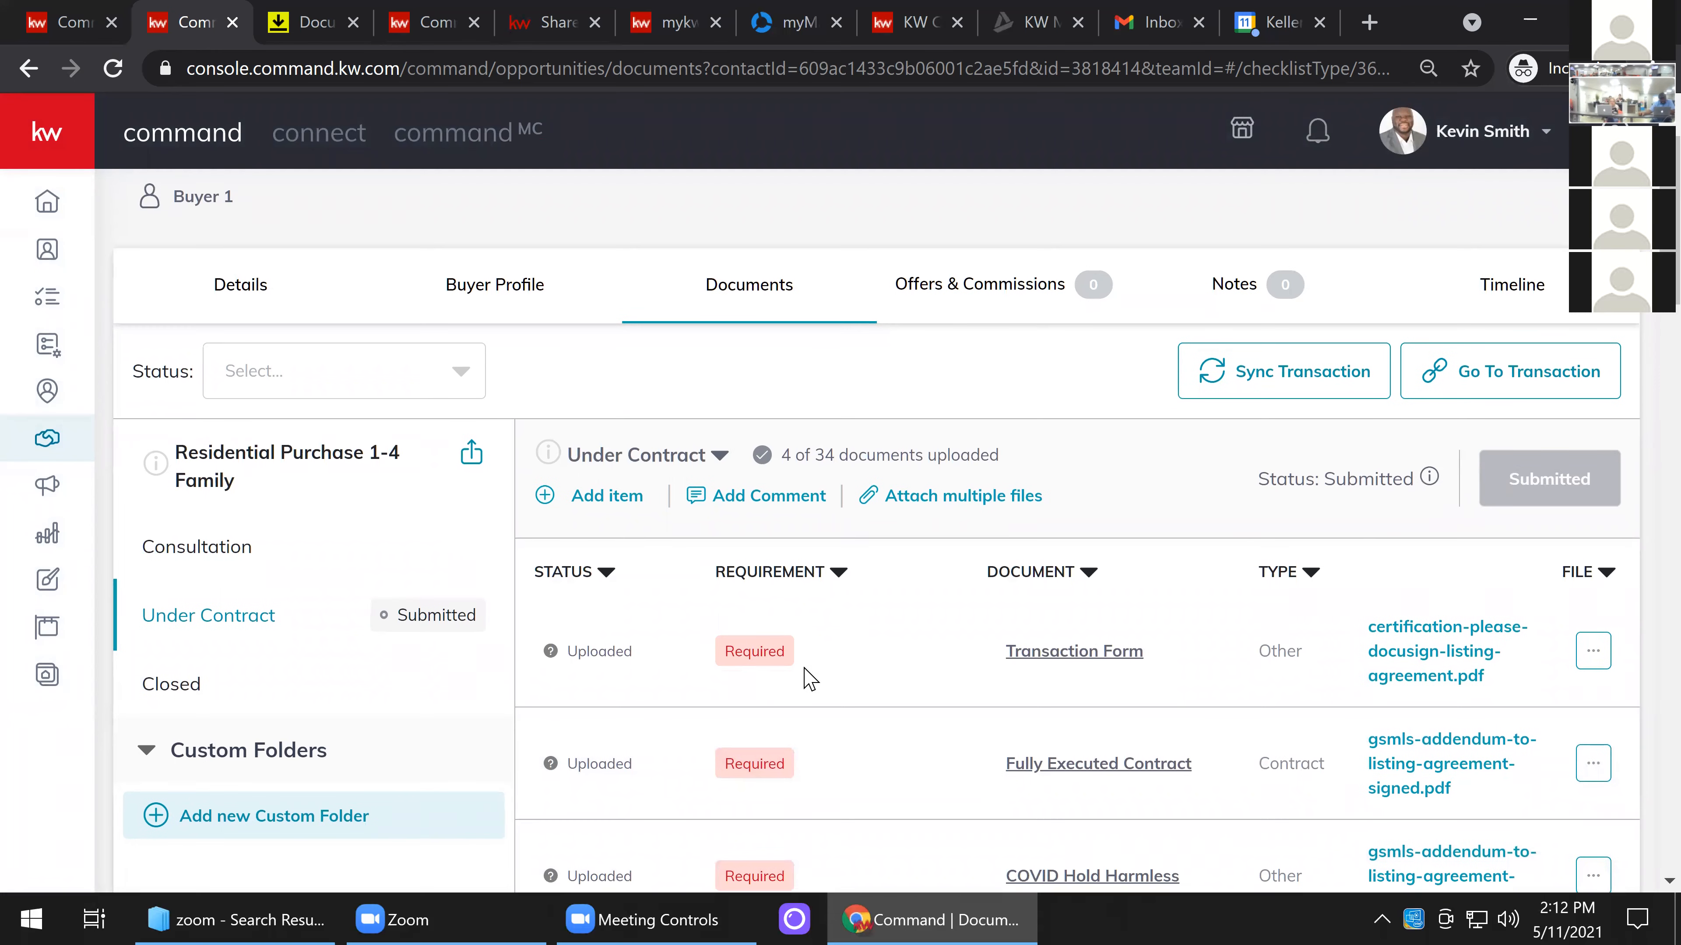
{"action": "scroll", "coordinate": [809, 678], "scroll_direction": "down", "scroll_amount": 1}
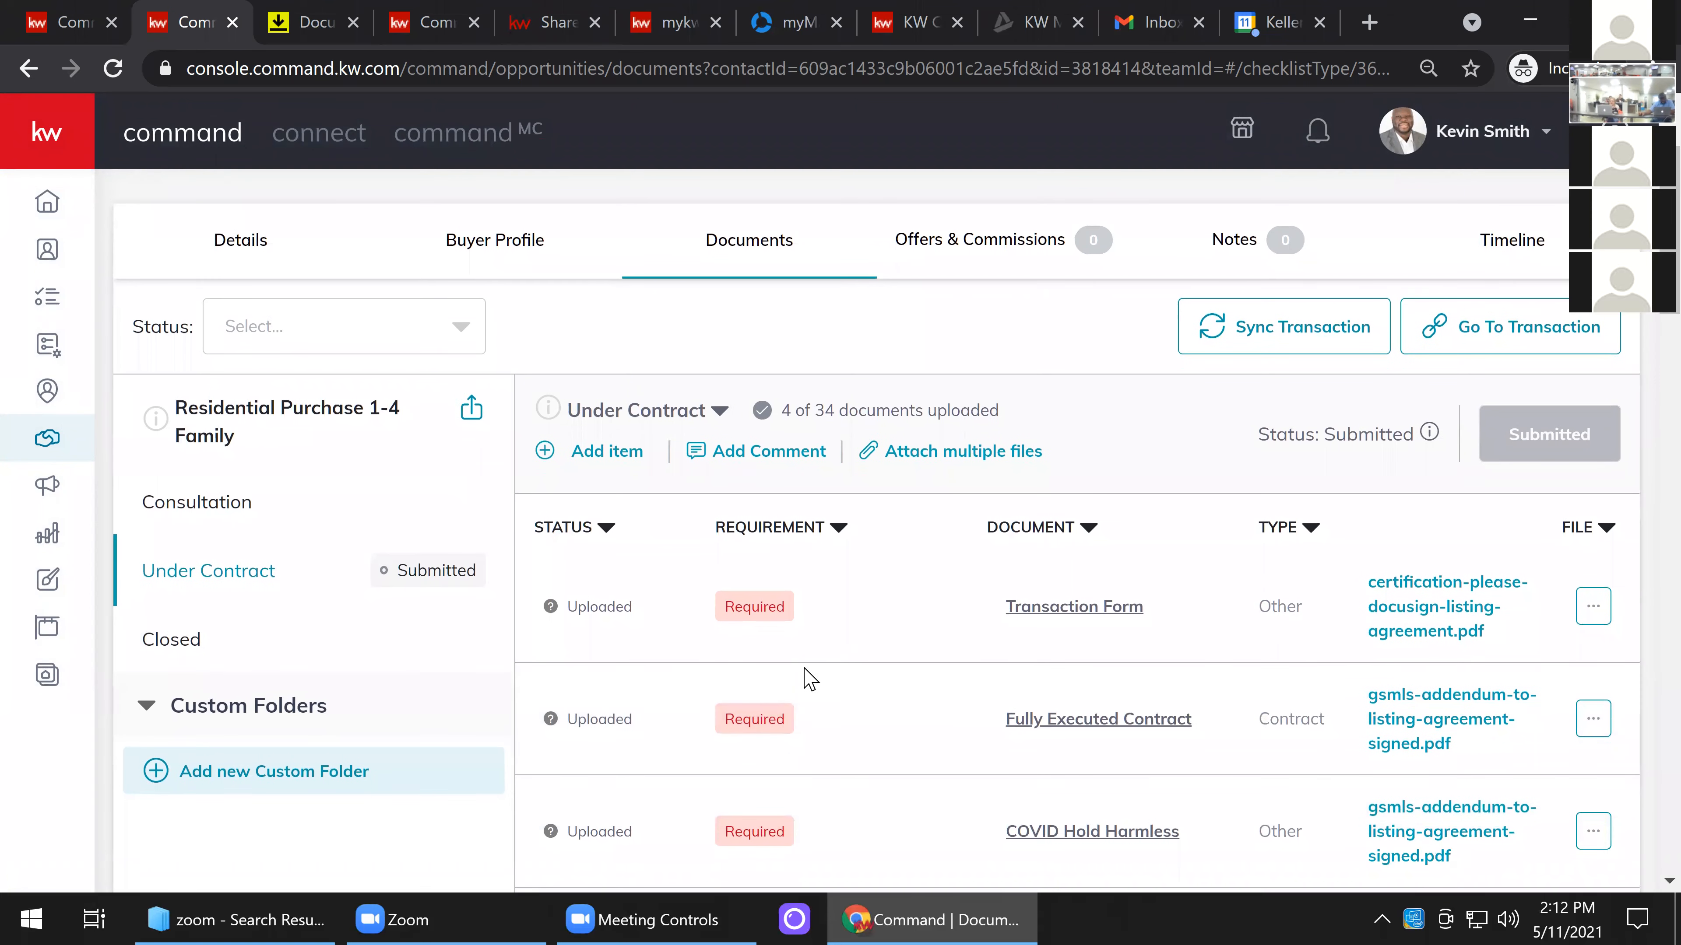